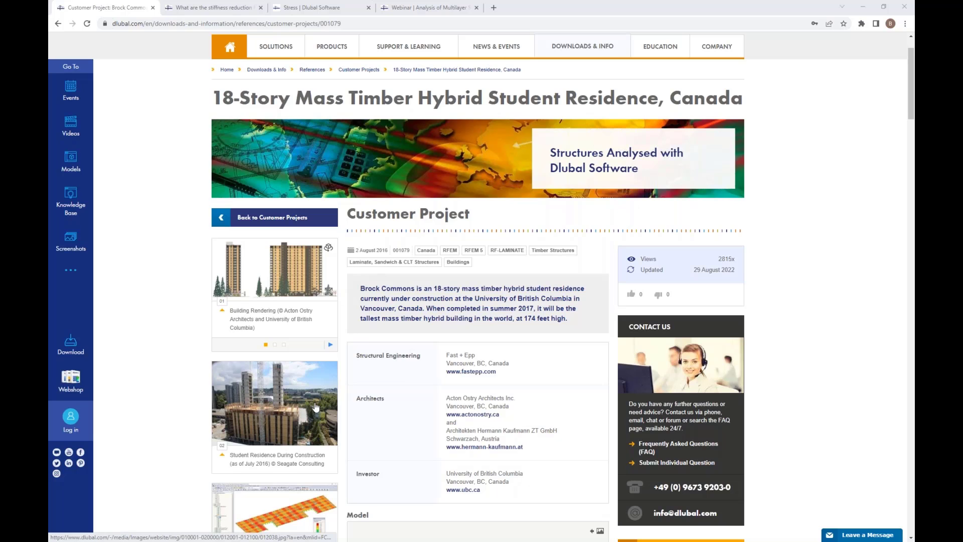
# - View the enlarged construction photo of the 18-story mass timber student residence and browse further down the customer project page
pyautogui.click(281, 406)
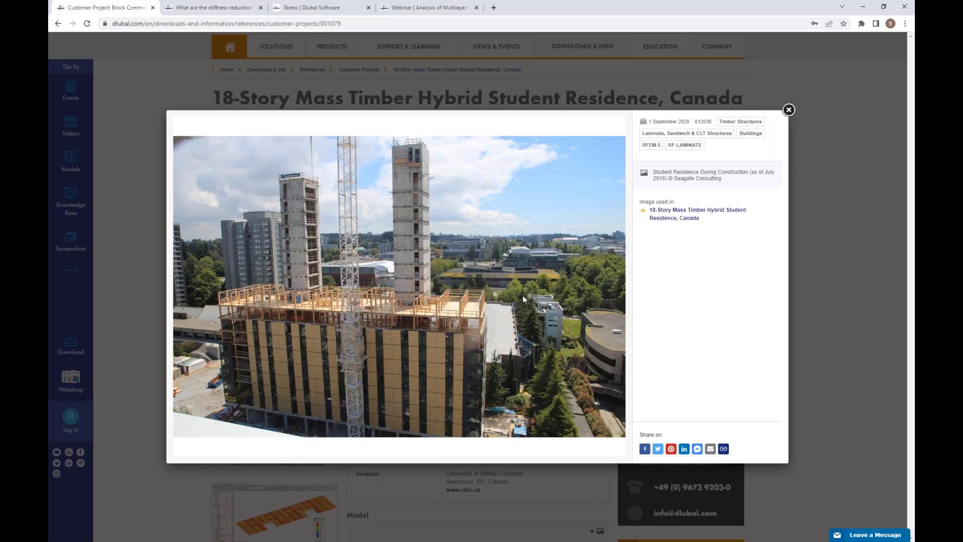
pyautogui.click(789, 110)
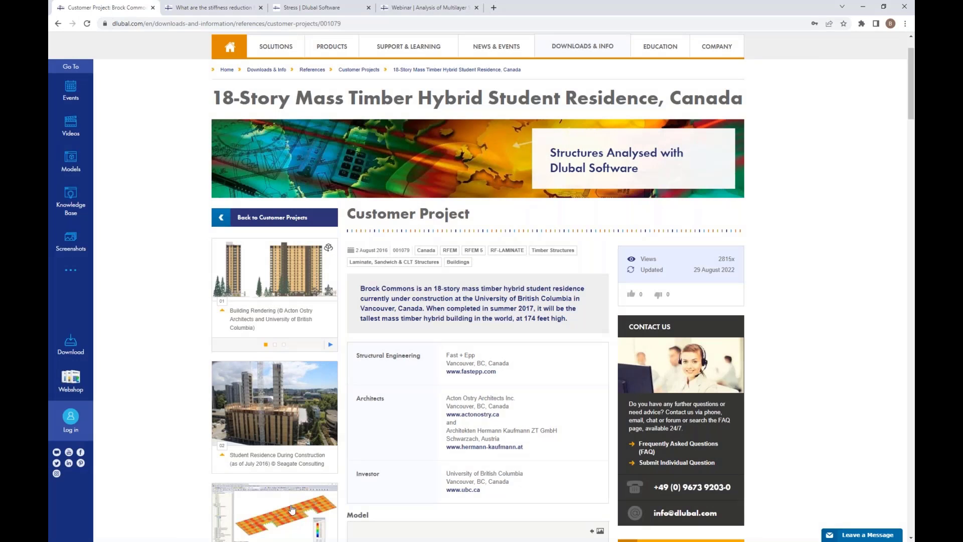
pyautogui.scroll(-3, 291, 490)
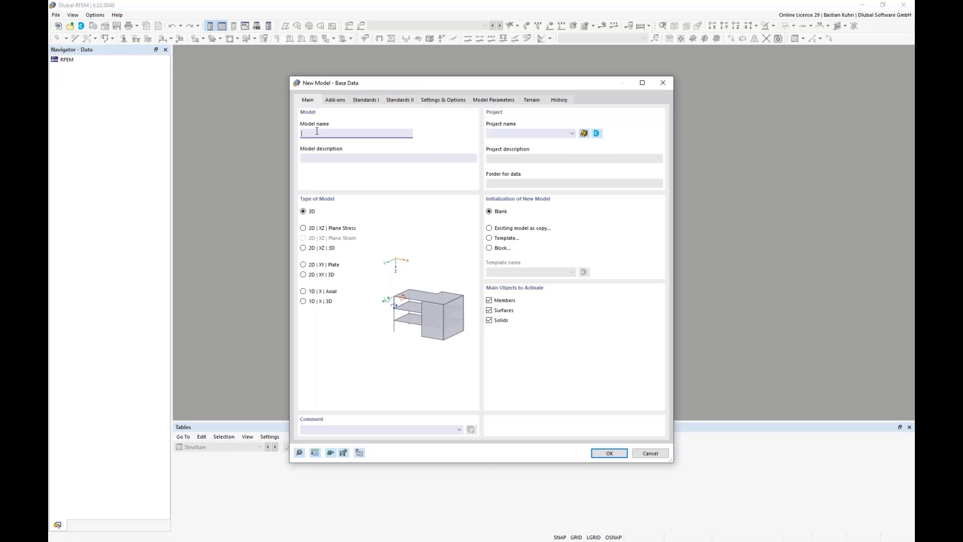
# - Name the new model Webinar CLT 2D Plate and configure its add-ons with Multilayer Surfaces and Timber Design active and load wizards off
pyautogui.write('Webin')
pyautogui.write('CLT 2D Plate')
pyautogui.click(335, 100)
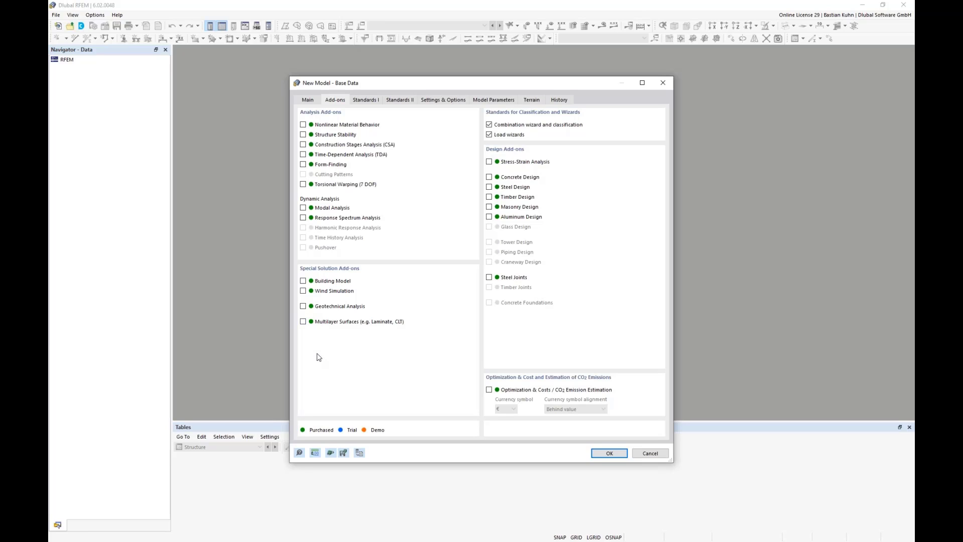
pyautogui.click(303, 322)
pyautogui.click(489, 134)
# - Set the load combination standard group to EN 1990 | Timber with the CEN | 2010-04 national annex
pyautogui.click(370, 102)
pyautogui.click(361, 134)
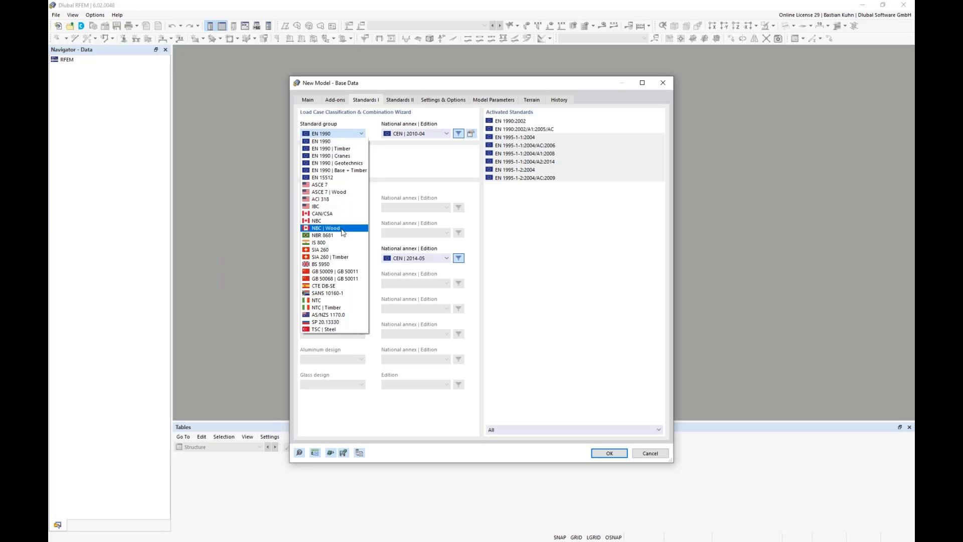
pyautogui.click(341, 149)
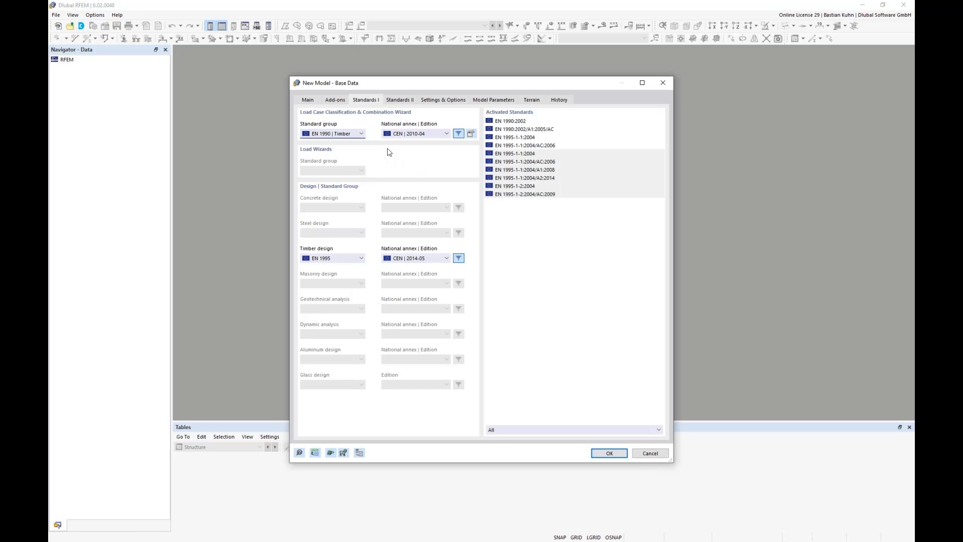
pyautogui.click(421, 134)
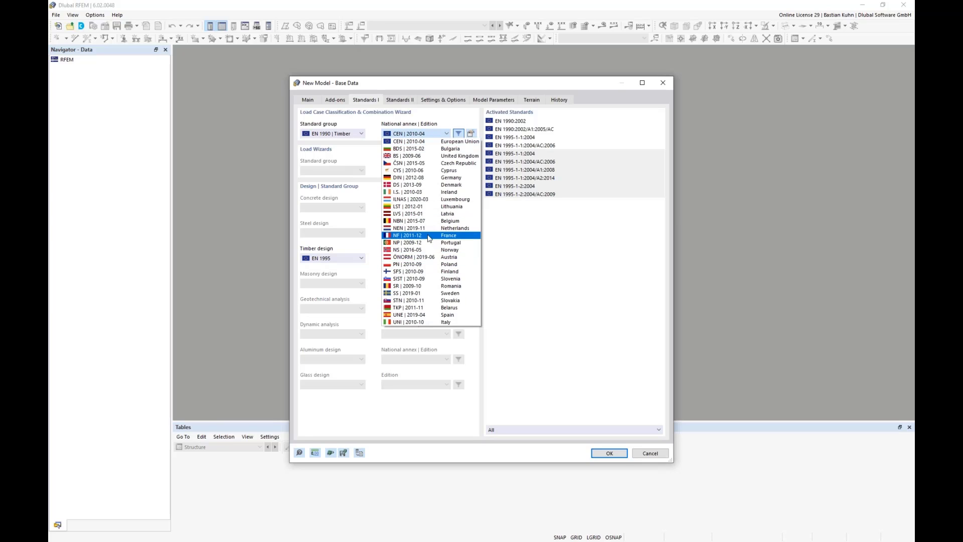
pyautogui.click(448, 121)
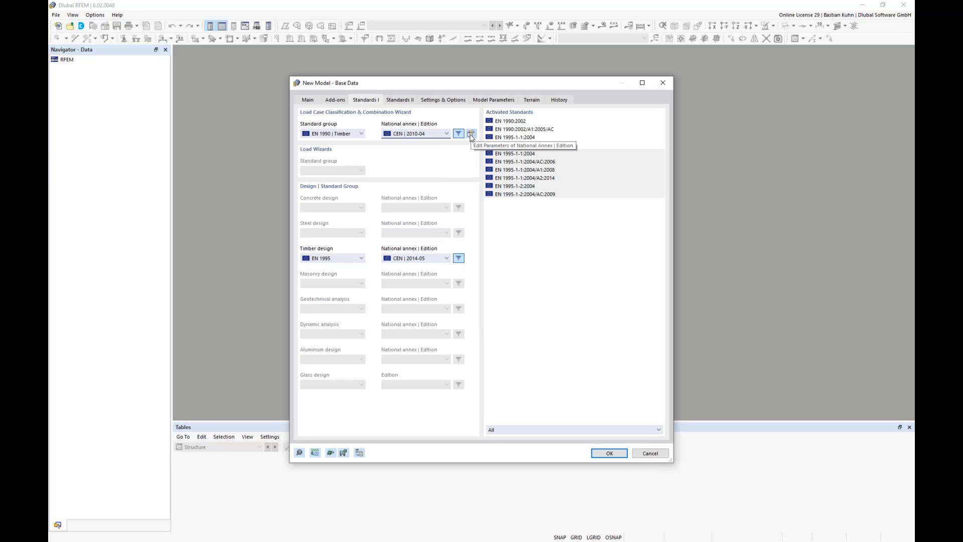
# - Check the deformation coefficient for timber structures in the national annex parameters and create the model
pyautogui.click(471, 134)
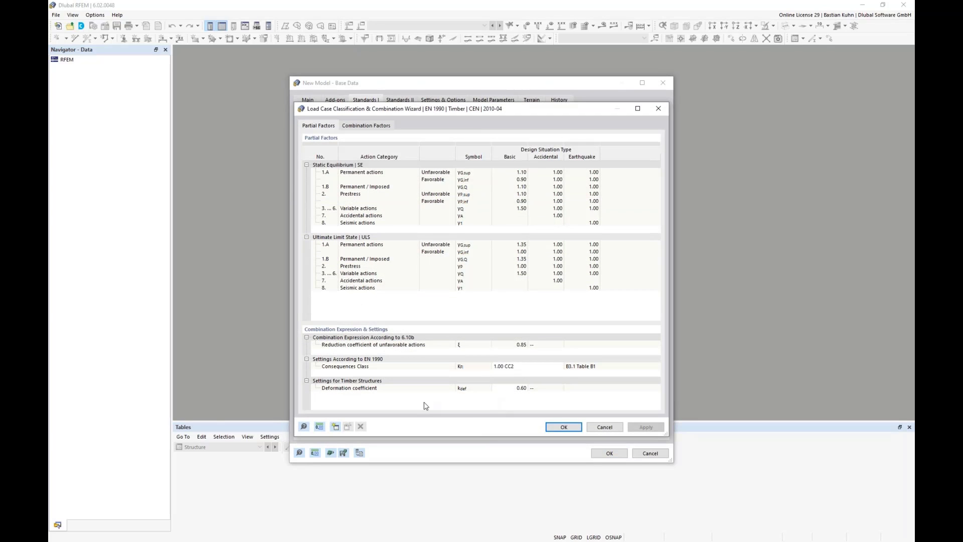
pyautogui.click(509, 391)
pyautogui.click(509, 390)
pyautogui.click(524, 387)
pyautogui.click(566, 391)
pyautogui.click(563, 427)
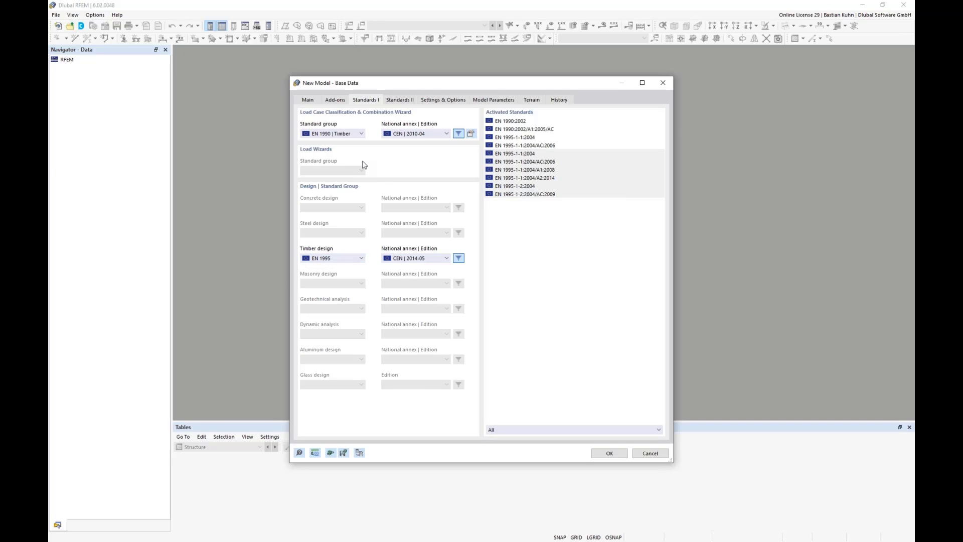
pyautogui.click(607, 454)
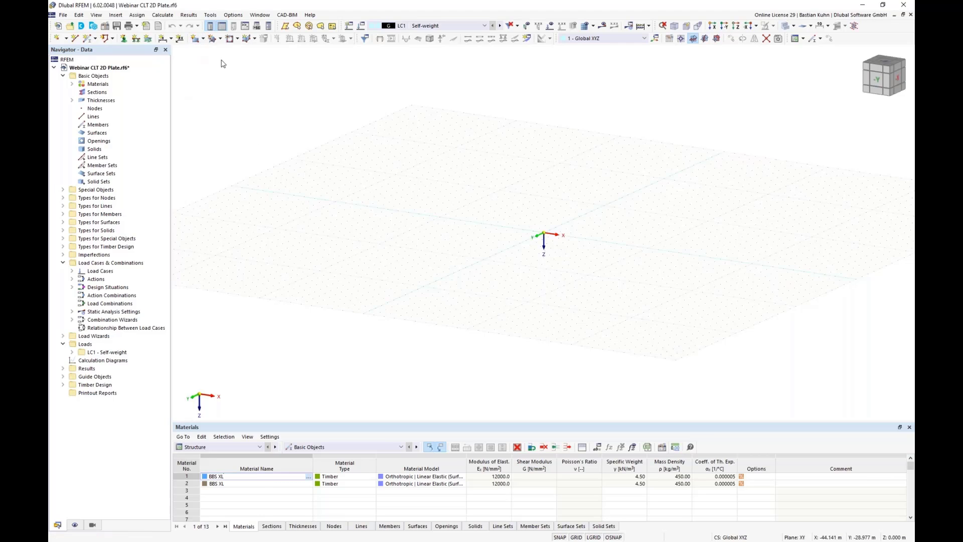
pyautogui.moveTo(425, 239); pyautogui.dragTo(373, 248, button='middle')
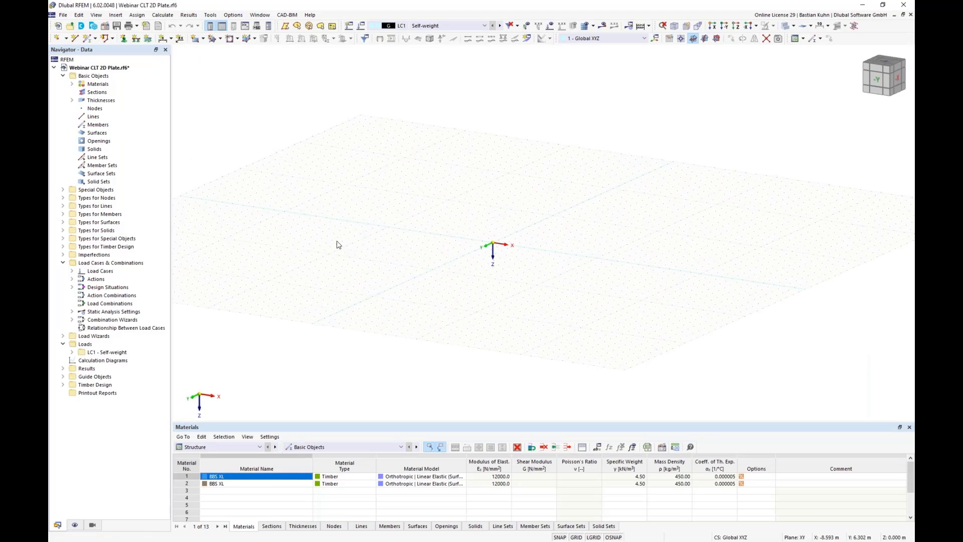
pyautogui.click(195, 40)
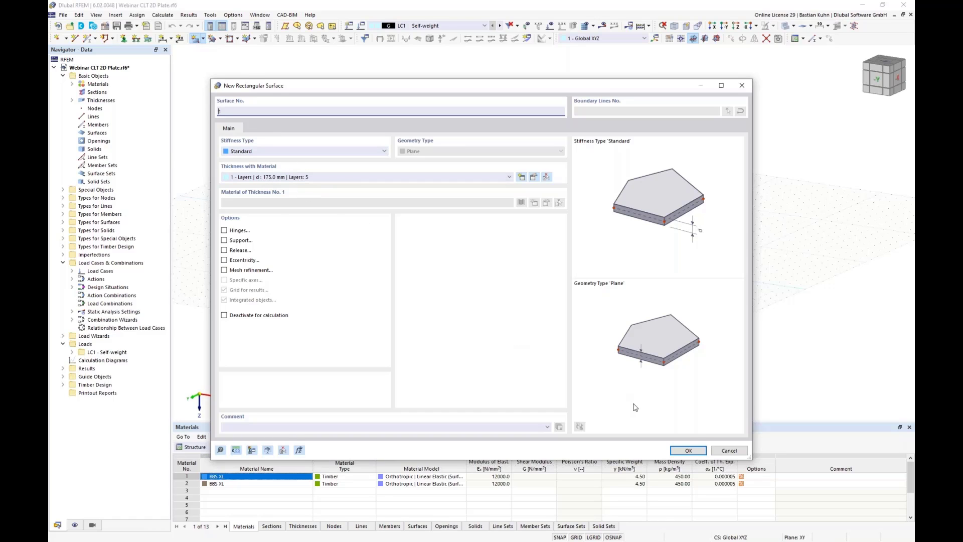
pyautogui.click(725, 453)
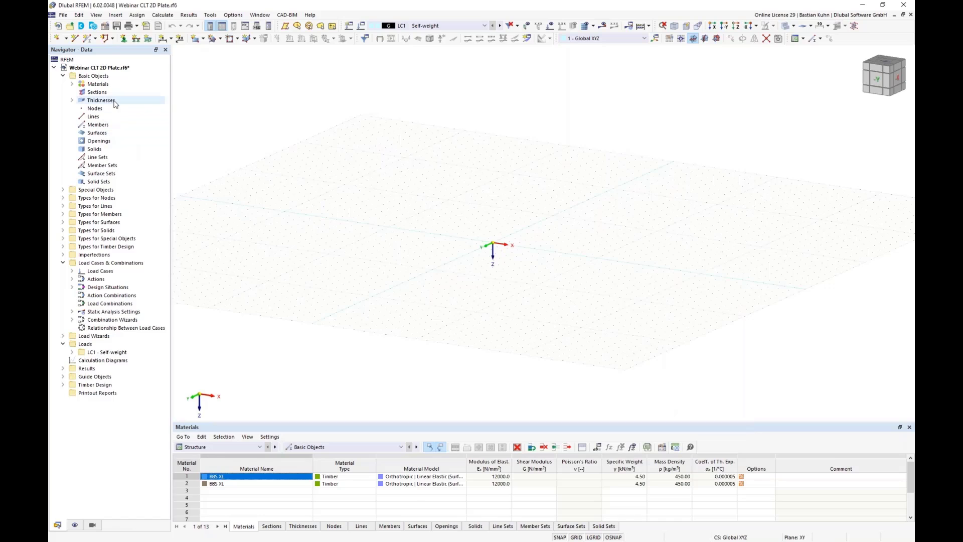
# - Delete all predefined thicknesses and materials from the model
pyautogui.press('Delete')
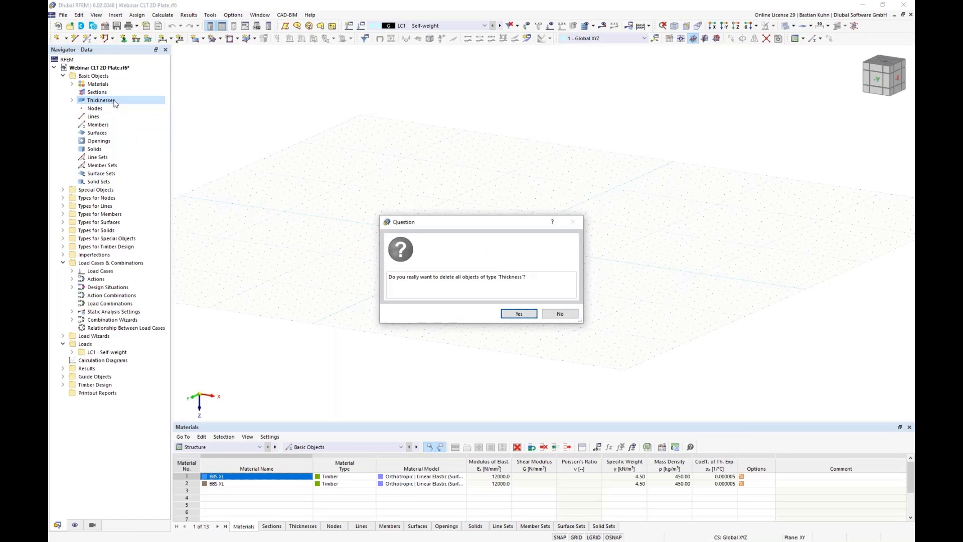
pyautogui.press('Return')
pyautogui.click(105, 85)
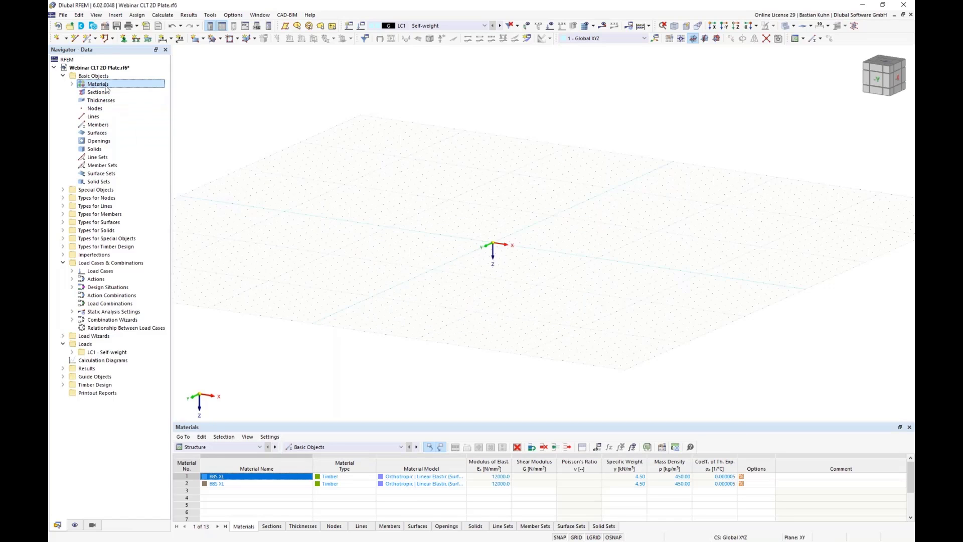
pyautogui.press('Delete')
pyautogui.press('Tab')
pyautogui.press('Return')
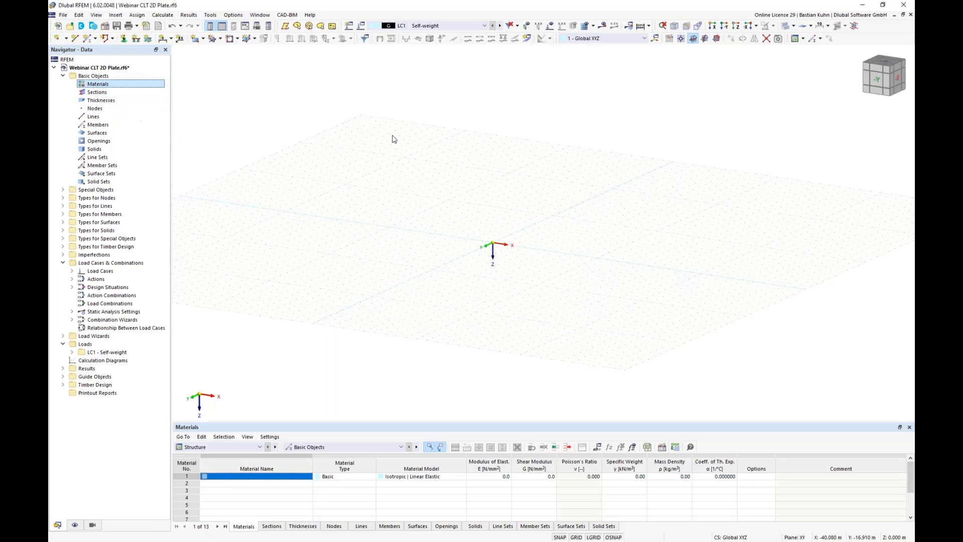
# - Start a new rectangular surface and create a new thickness of type Layers for it
pyautogui.click(195, 38)
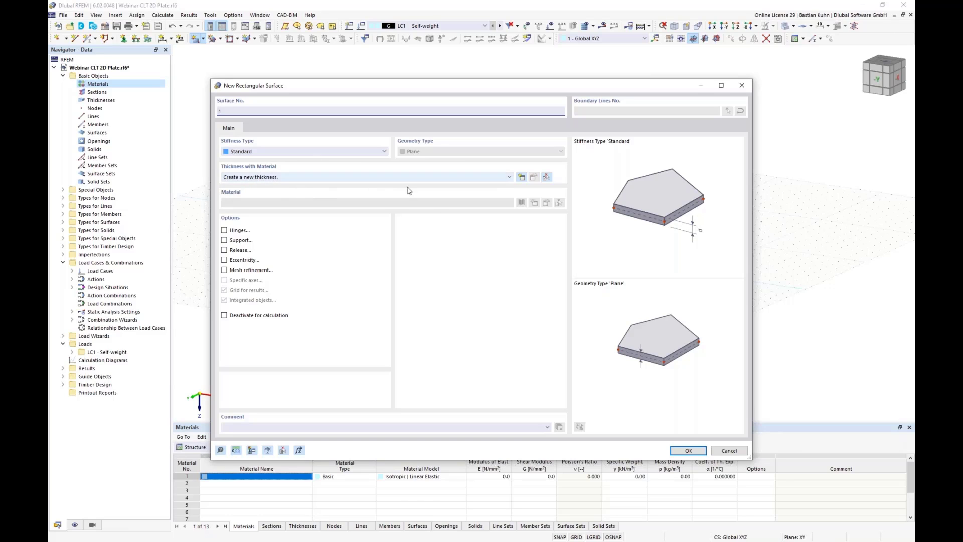
pyautogui.click(524, 179)
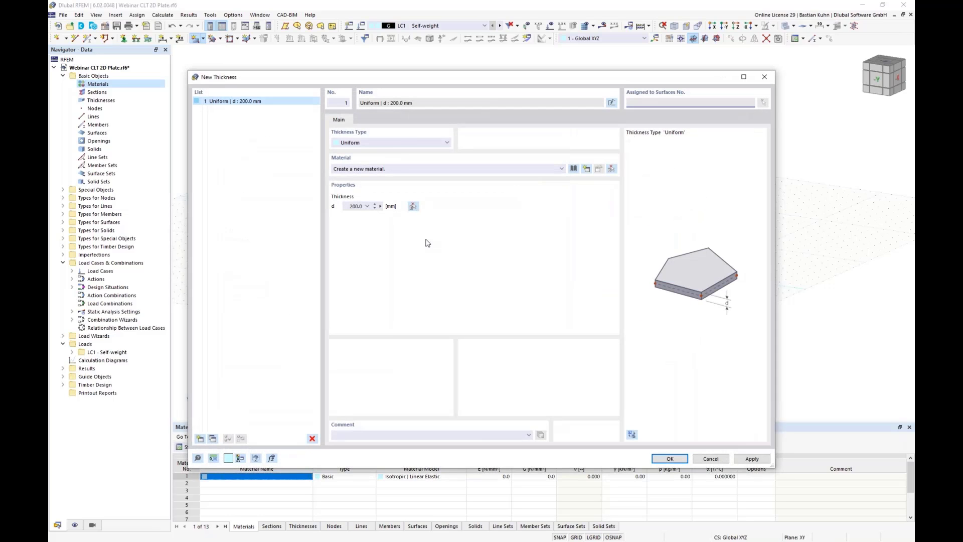
pyautogui.click(404, 142)
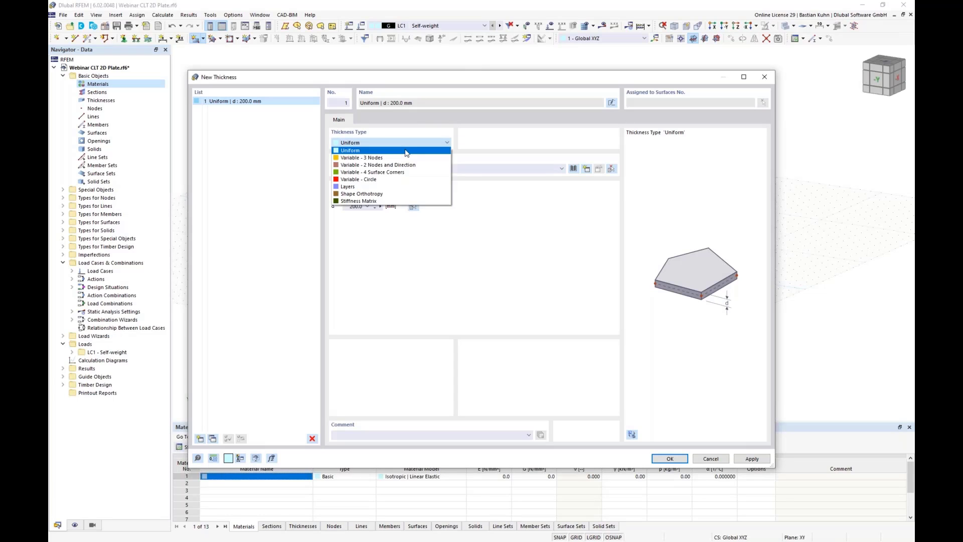
pyautogui.click(410, 187)
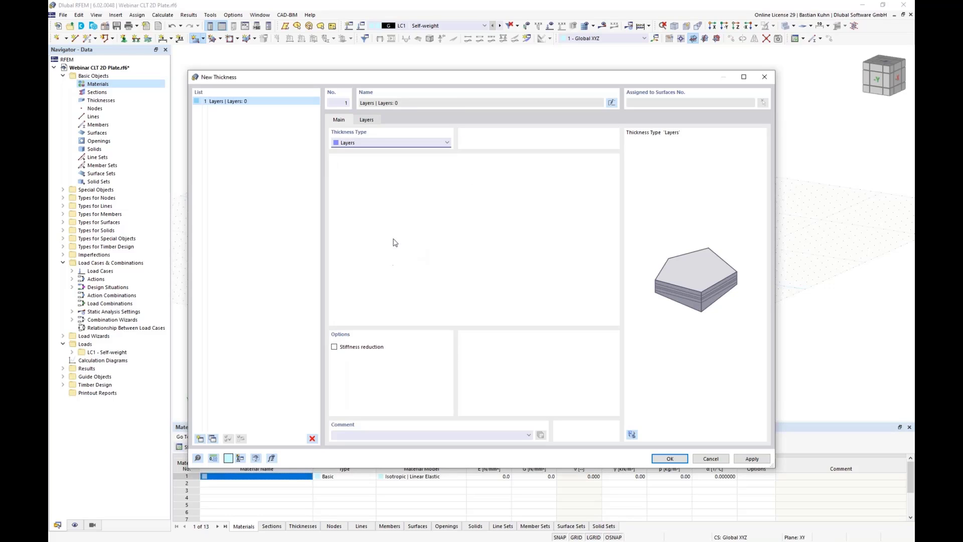
# - Create a new Orthotropic | Linear Elastic (Surfaces) material for the first layer, using Binderholz BBS XL from the cross laminated timber library
pyautogui.click(367, 121)
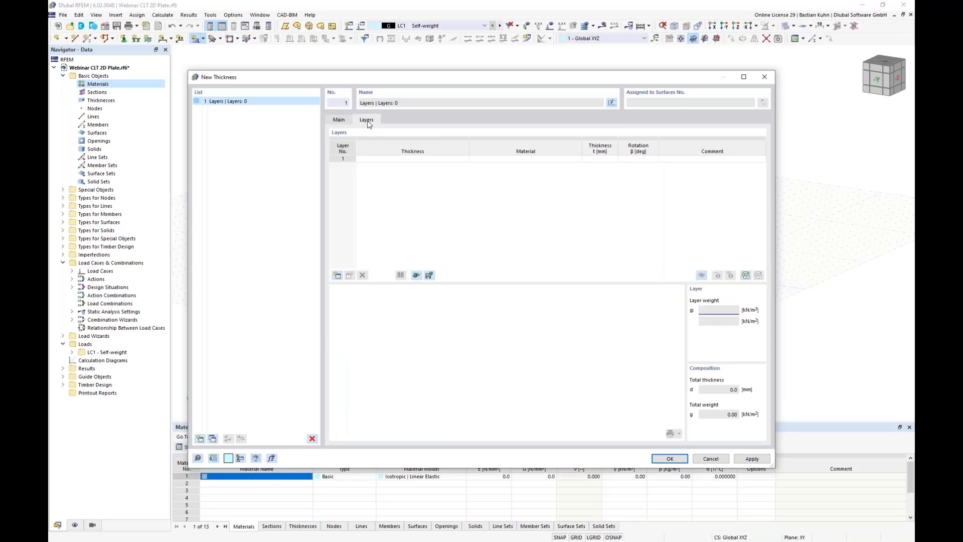
pyautogui.click(537, 160)
pyautogui.click(578, 159)
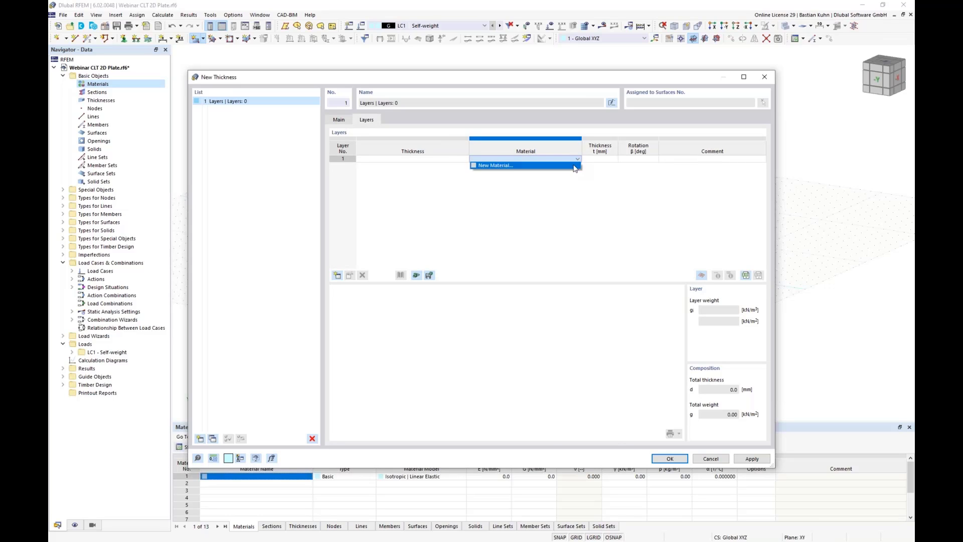
pyautogui.click(575, 166)
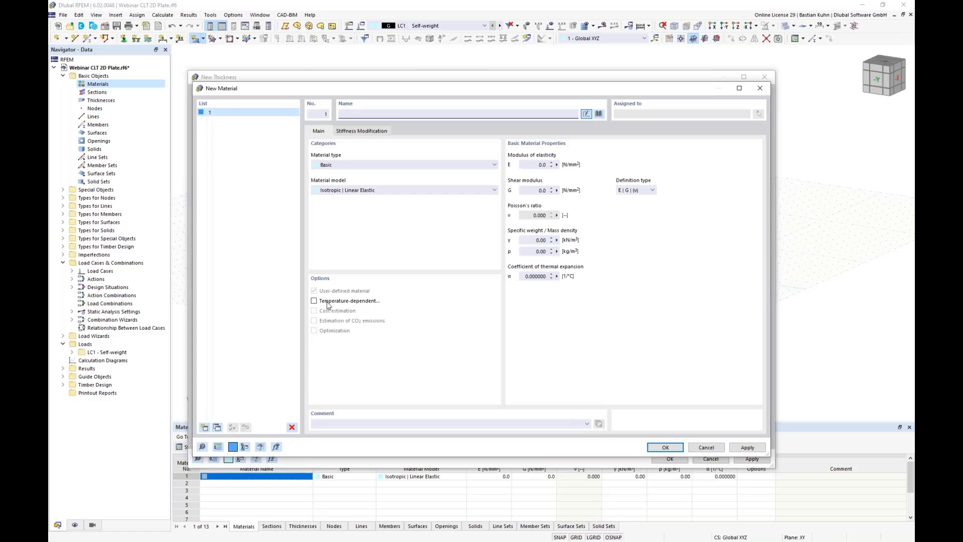
pyautogui.click(400, 190)
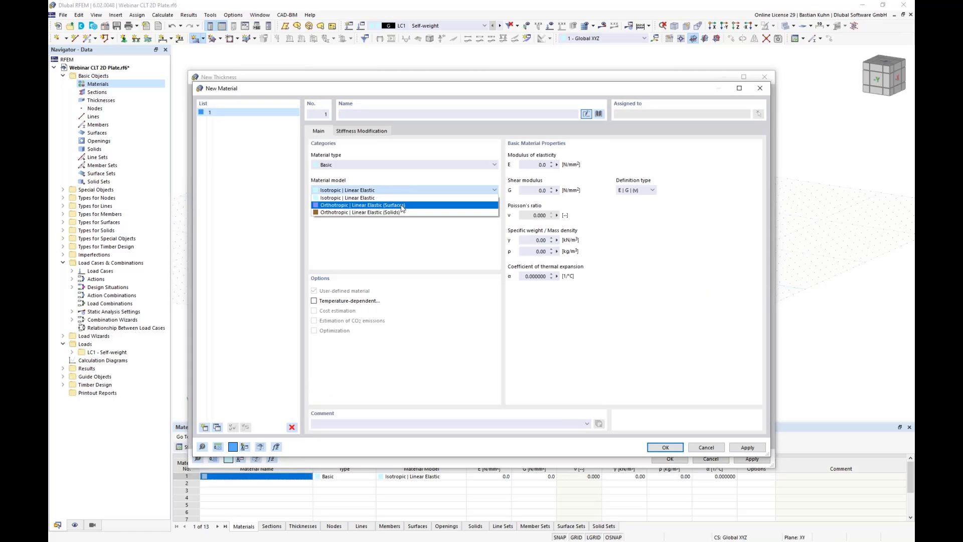
pyautogui.click(402, 206)
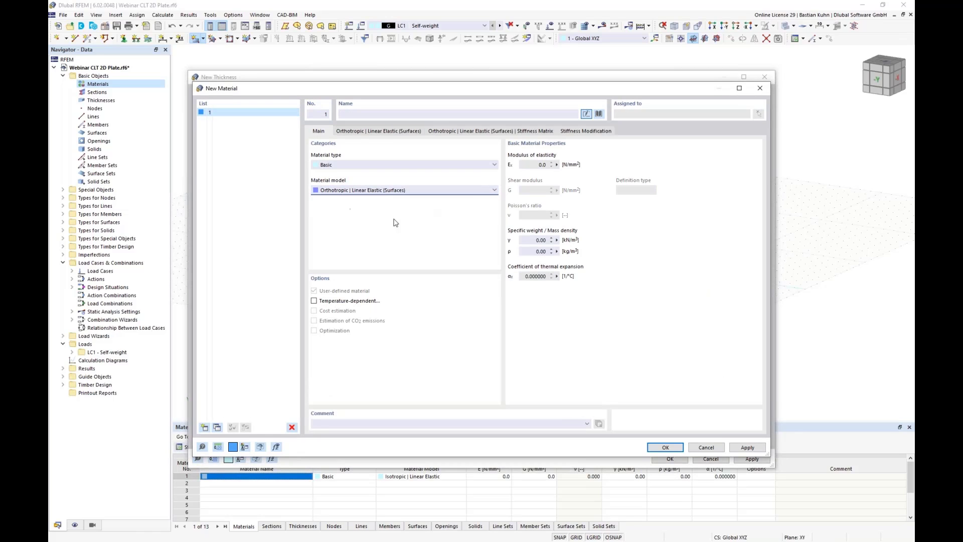
pyautogui.click(598, 114)
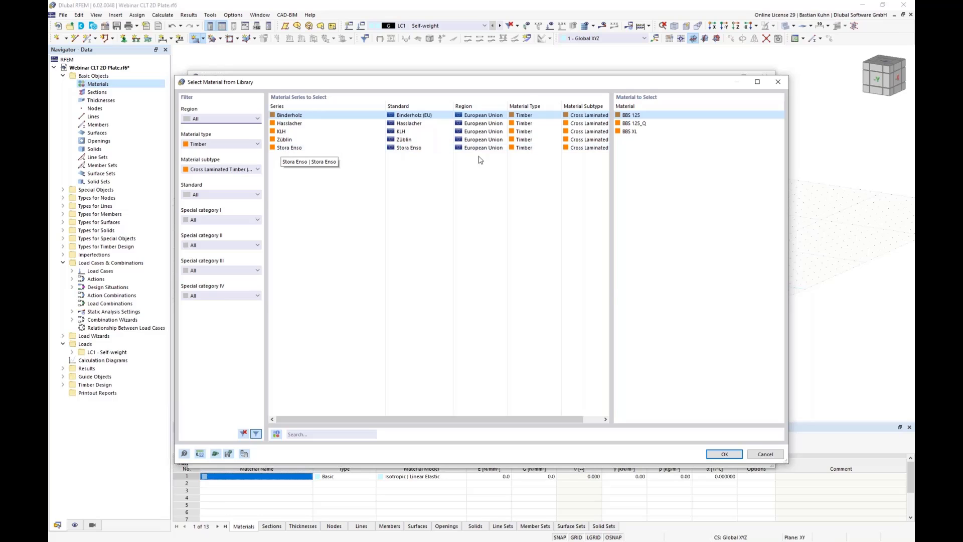
pyautogui.click(626, 132)
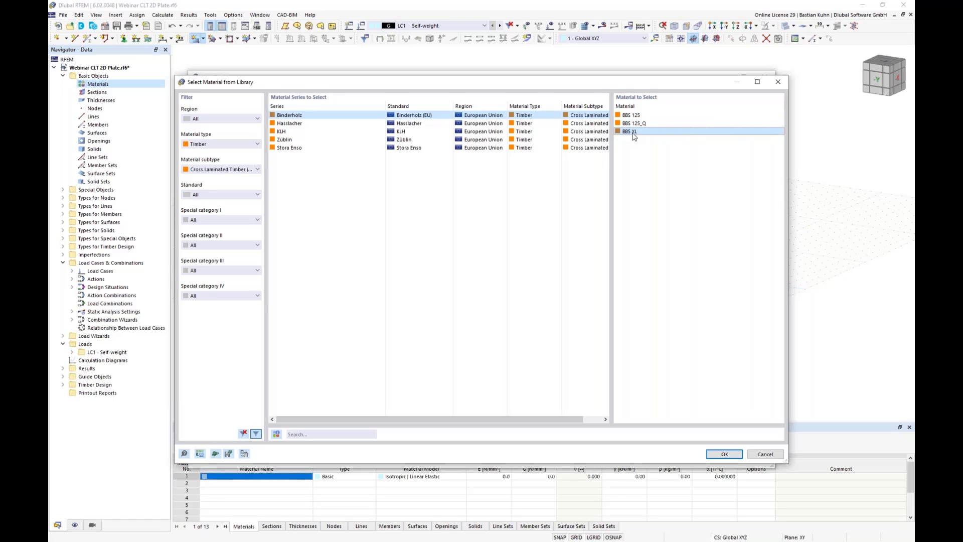
pyautogui.click(725, 455)
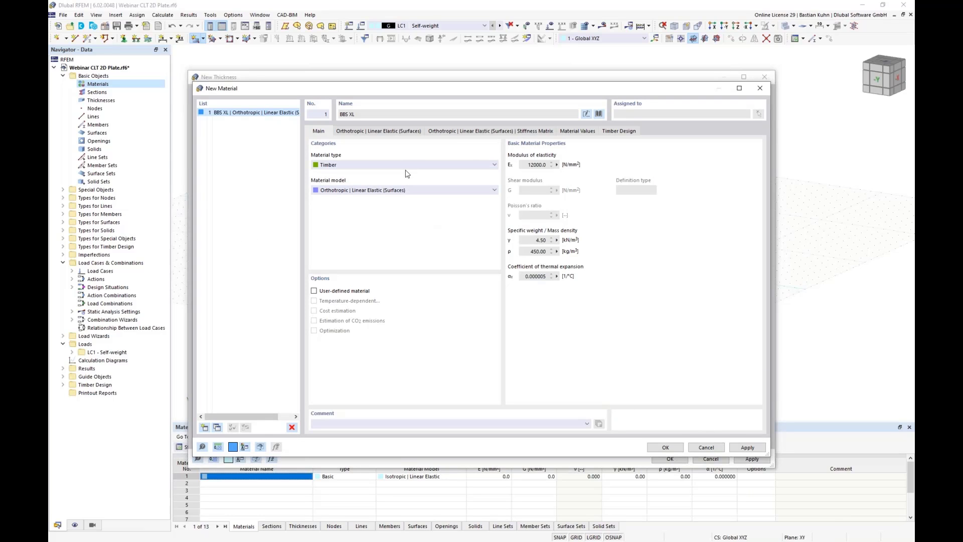
# - Examine the BBS XL material's strength values, stiffness matrix elements and orthotropic elasticity parameters
pyautogui.click(577, 131)
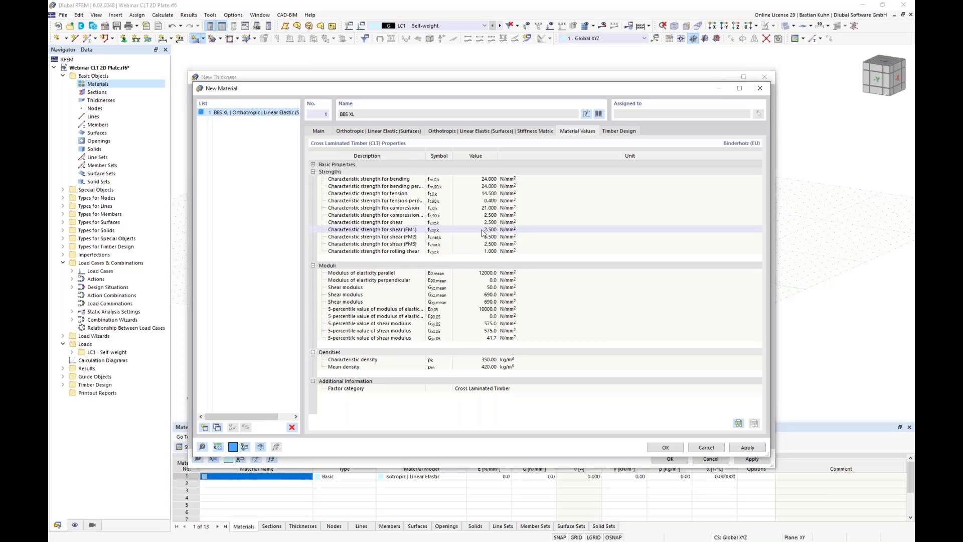
pyautogui.click(483, 231)
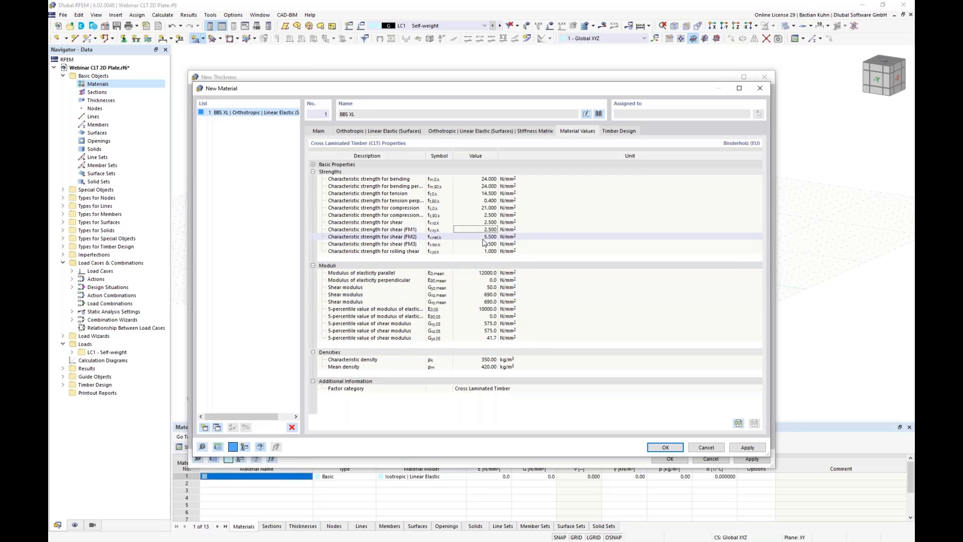
pyautogui.click(481, 131)
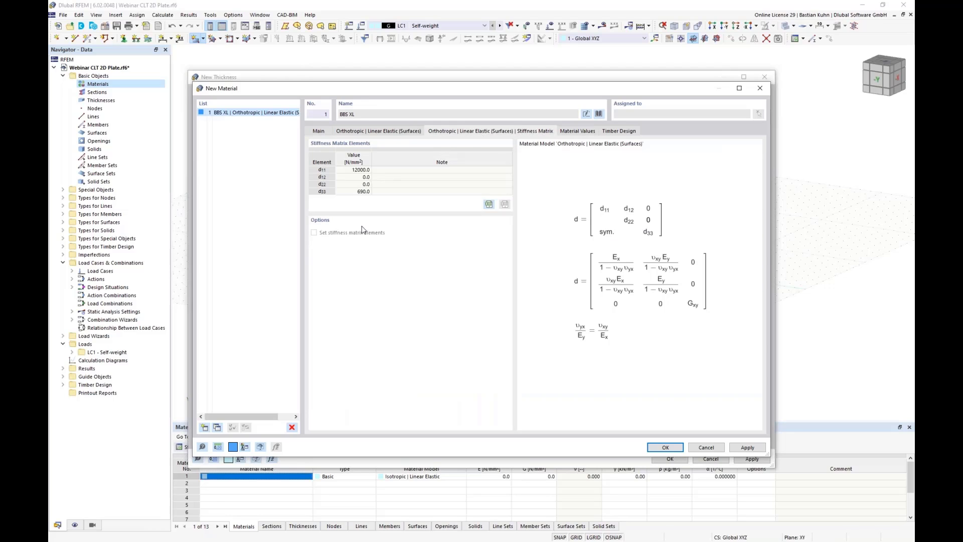
pyautogui.click(376, 133)
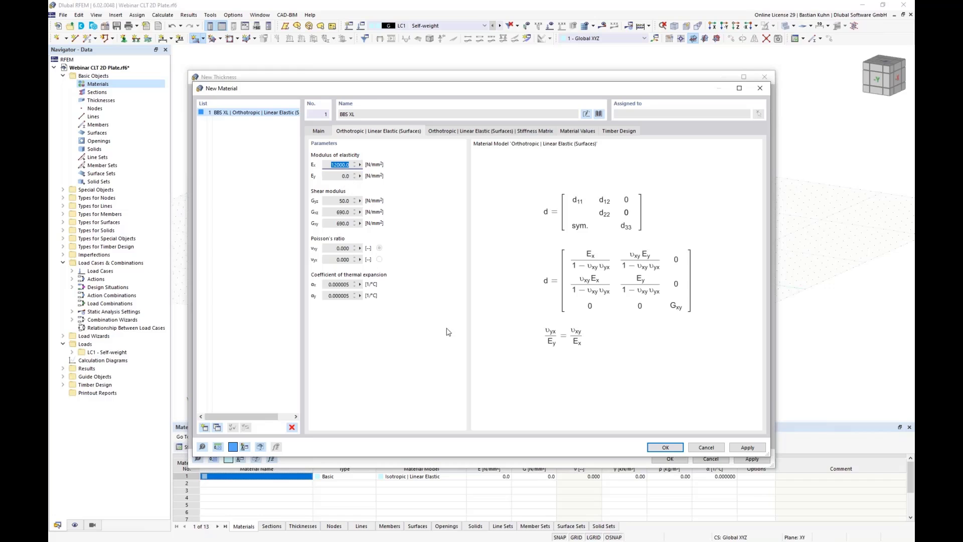
# - Accept the BBS XL material and enter five directly defined layers, each 35 mm thick
pyautogui.click(662, 448)
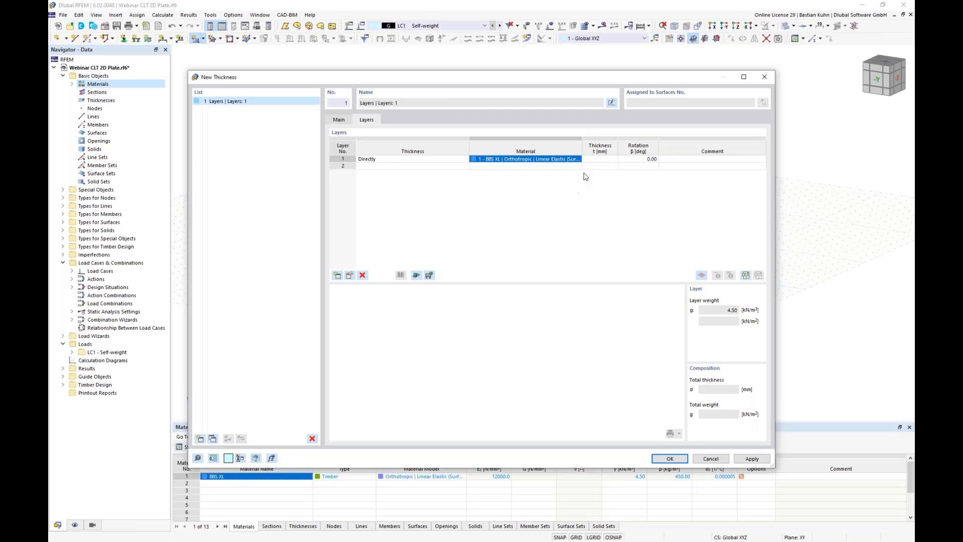
pyautogui.write('35')
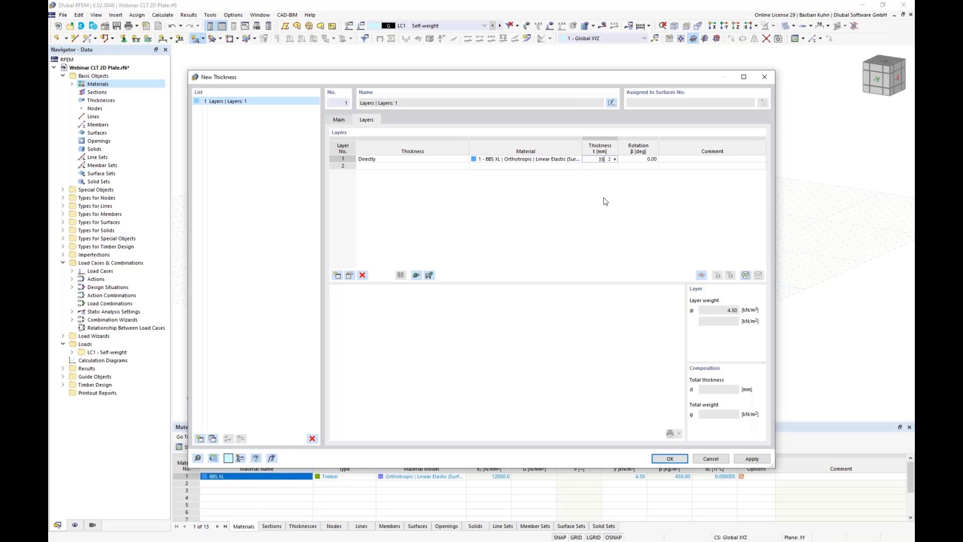
pyautogui.press('Return')
pyautogui.write('35')
pyautogui.press('Return')
pyautogui.write('35')
pyautogui.press('Return')
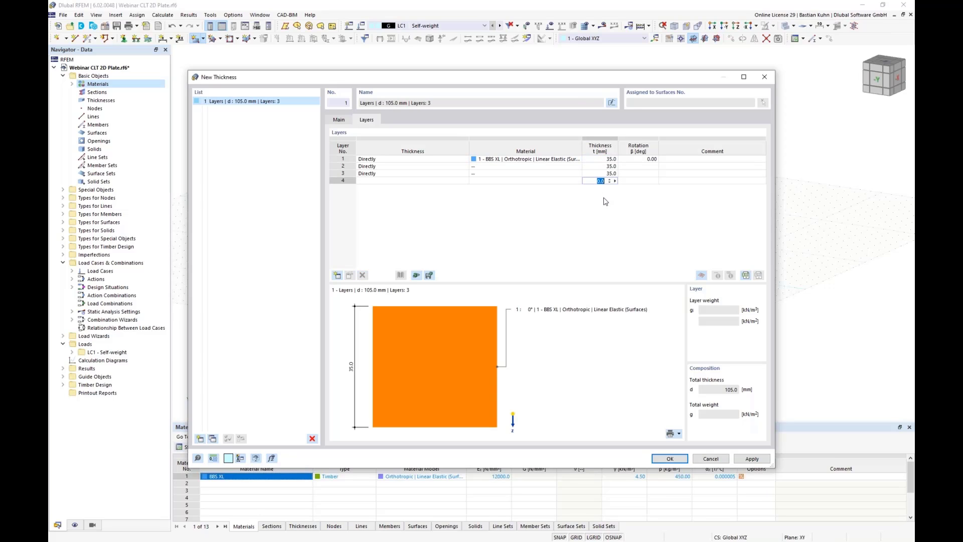
pyautogui.write('35')
pyautogui.press('Return')
pyautogui.write('35')
pyautogui.press('Return')
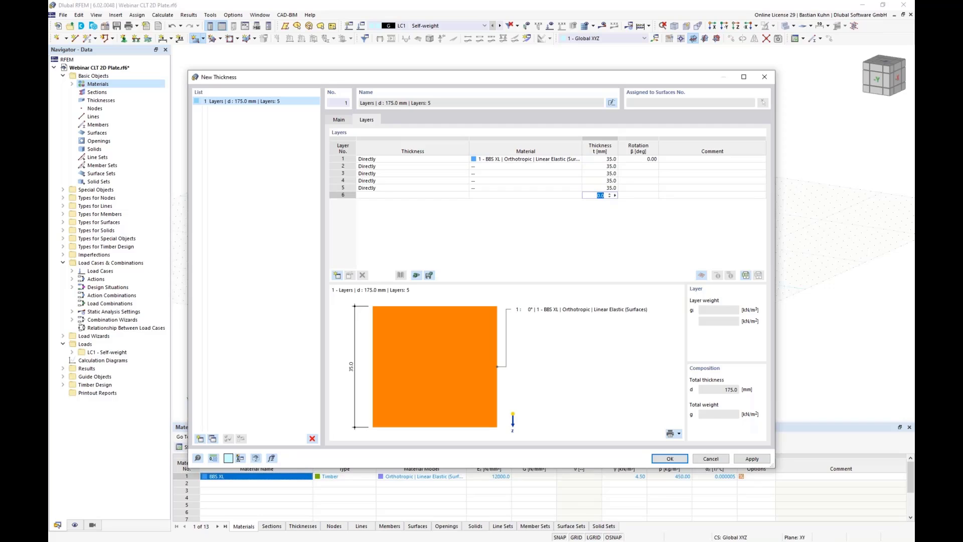
# - Assign the BBS XL material to layers 2 through 5
pyautogui.click(556, 167)
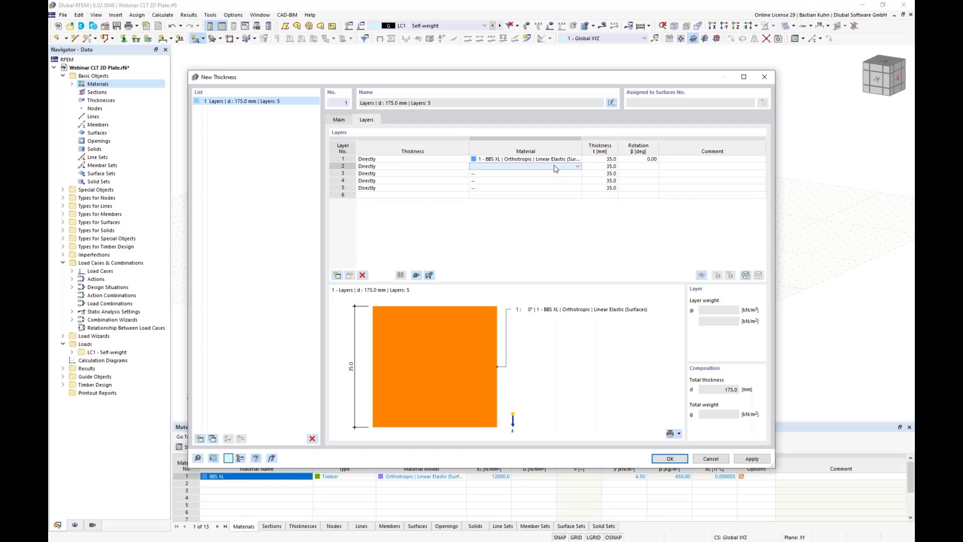
pyautogui.press('Return')
pyautogui.press('Return')
pyautogui.press('Return')
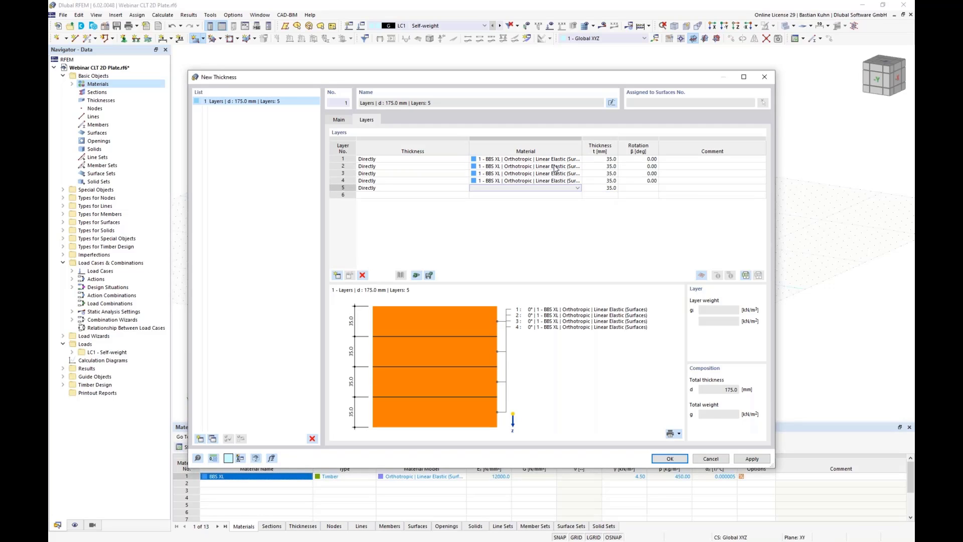
pyautogui.press('Return')
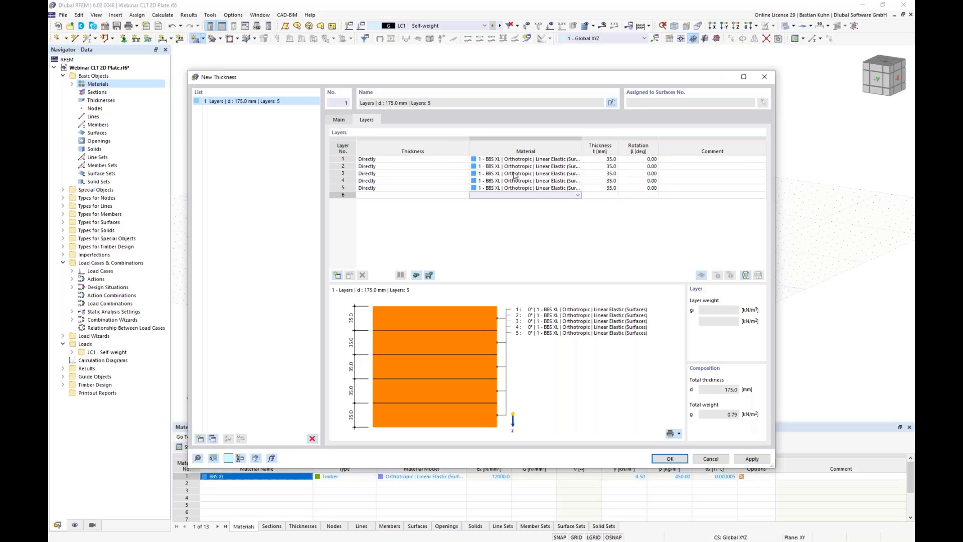
# - Set the rotation of layers 2 and 4 to 90°
pyautogui.click(639, 167)
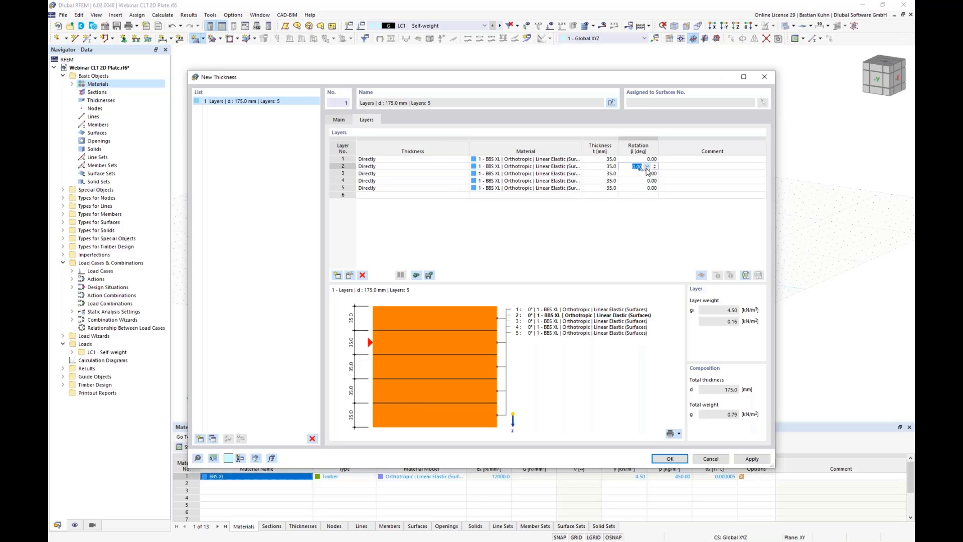
pyautogui.click(648, 166)
pyautogui.click(645, 180)
pyautogui.click(638, 181)
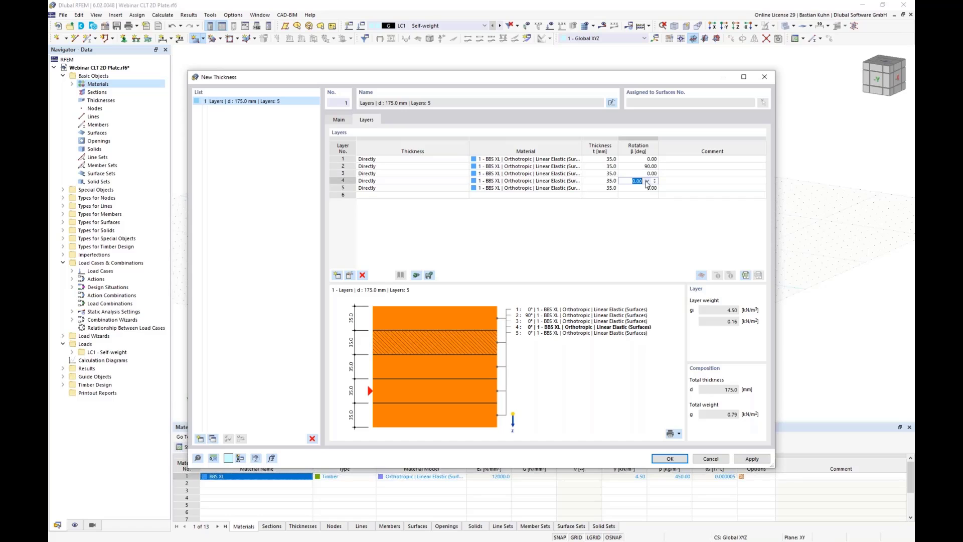
pyautogui.click(648, 180)
pyautogui.click(644, 191)
# - Create a second material for layer 2, using Binderholz BBS XL from the cross laminated timber library
pyautogui.click(576, 167)
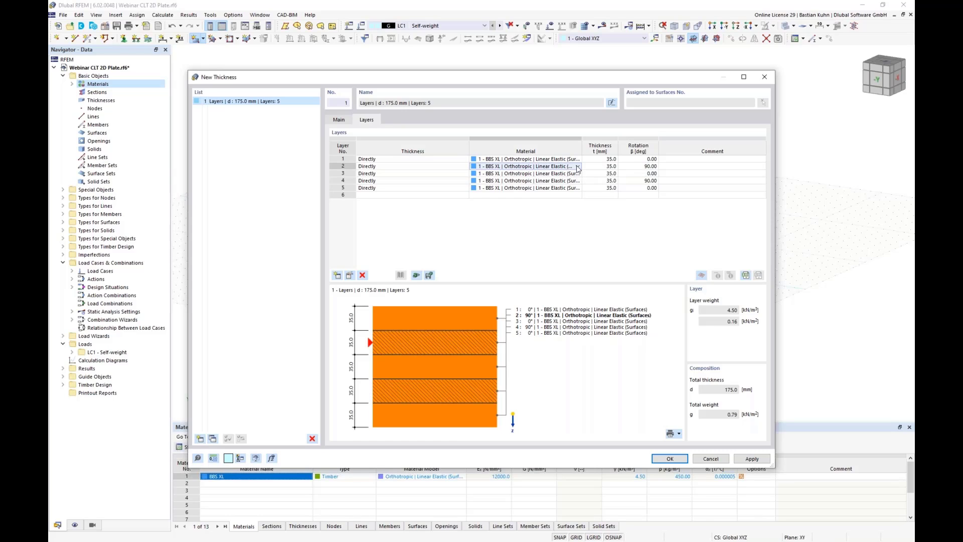
pyautogui.click(578, 167)
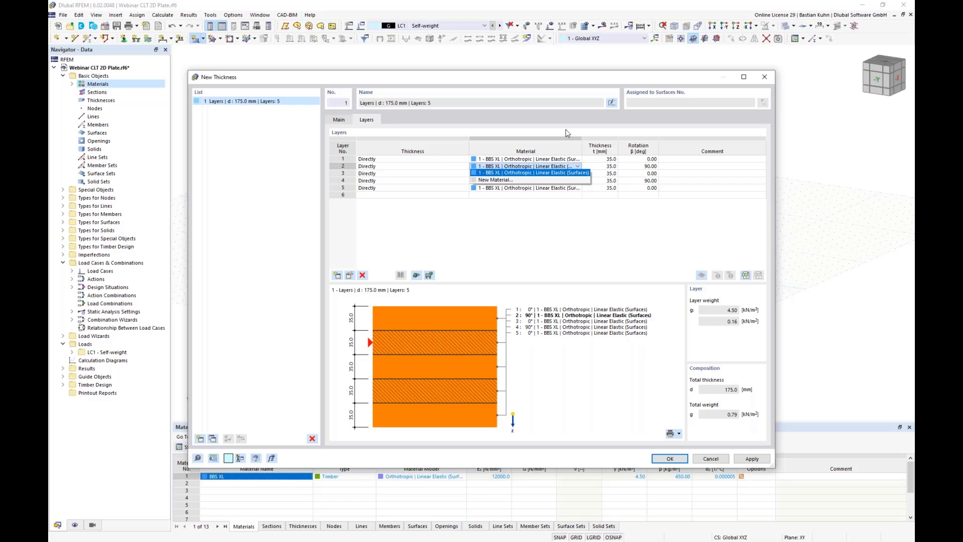
pyautogui.click(553, 180)
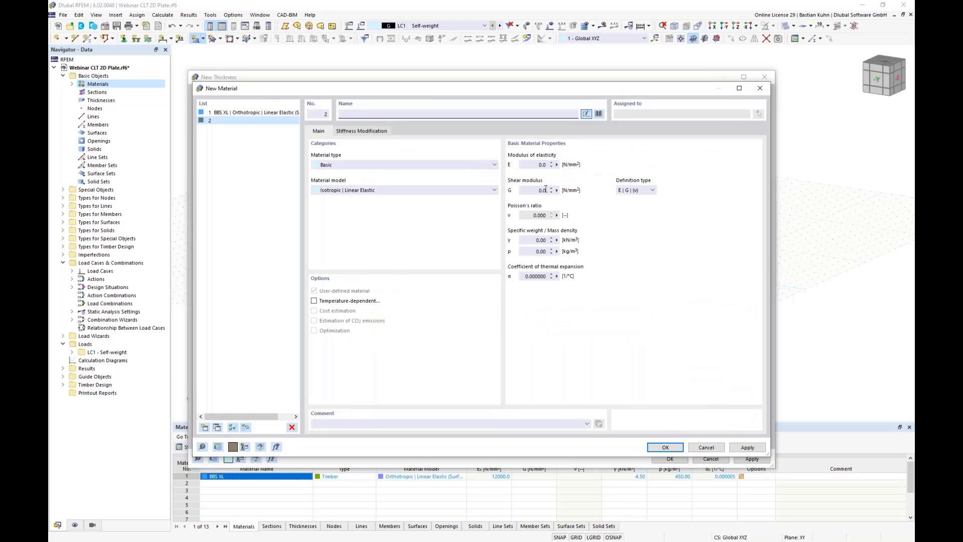
pyautogui.click(599, 115)
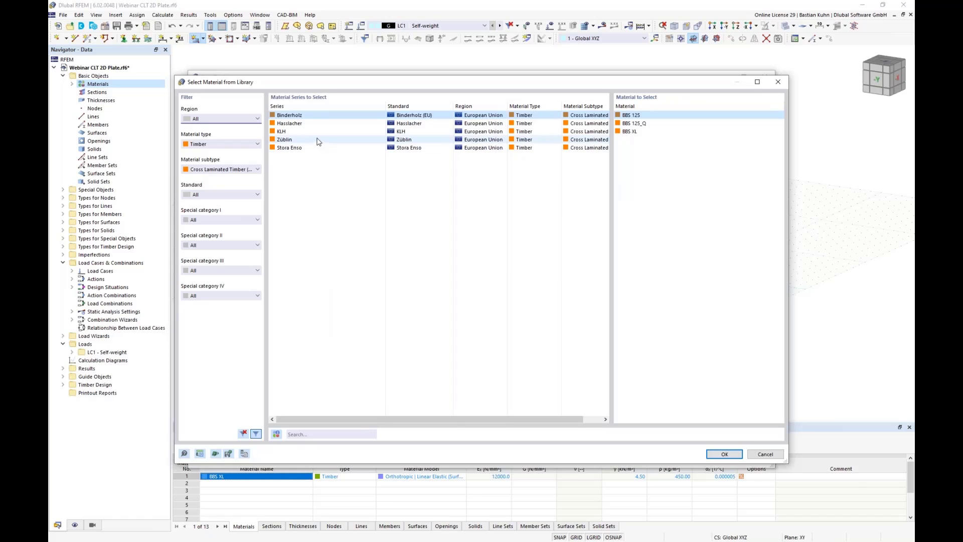
pyautogui.click(631, 131)
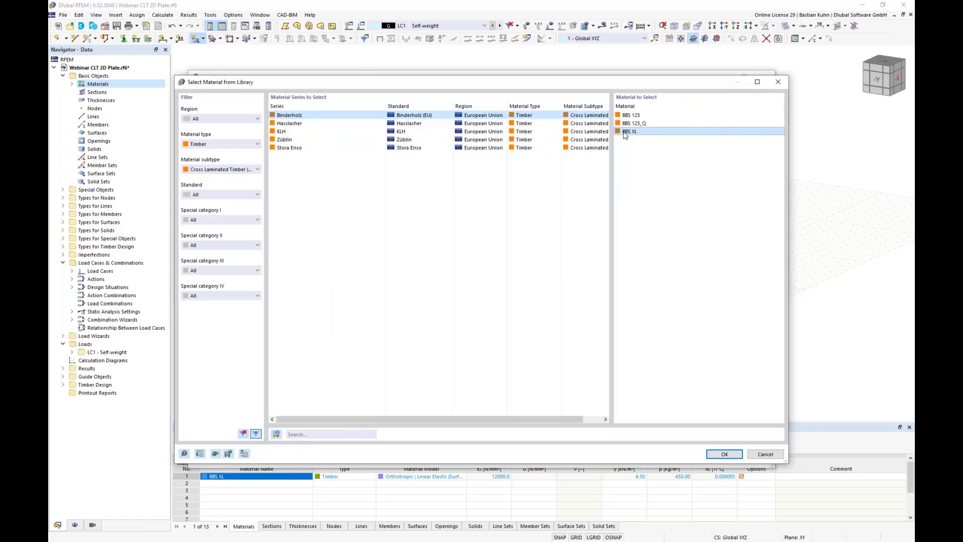
pyautogui.click(721, 455)
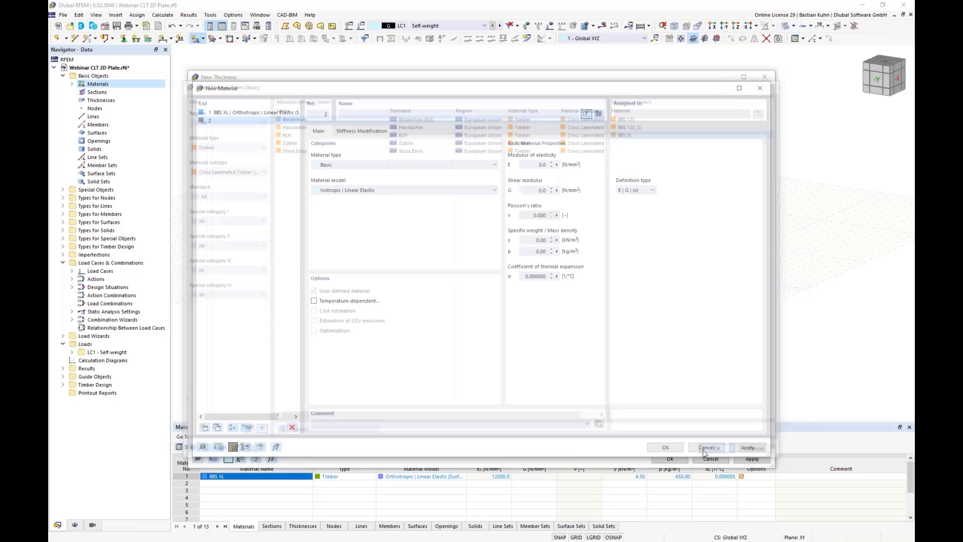
# - Change the display colour of the second BBS XL material to red (#ff0000)
pyautogui.click(233, 448)
pyautogui.click(386, 136)
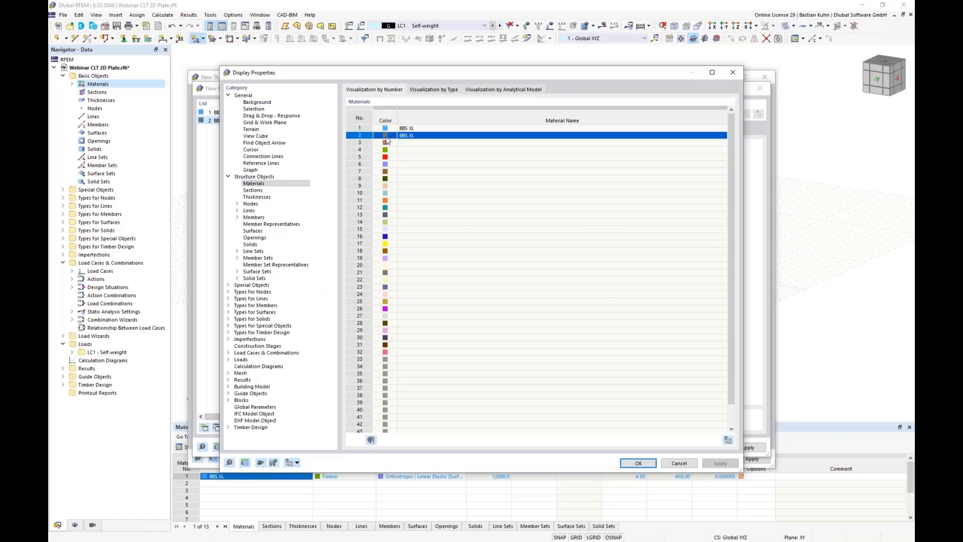
pyautogui.doubleClick(386, 138)
pyautogui.click(386, 239)
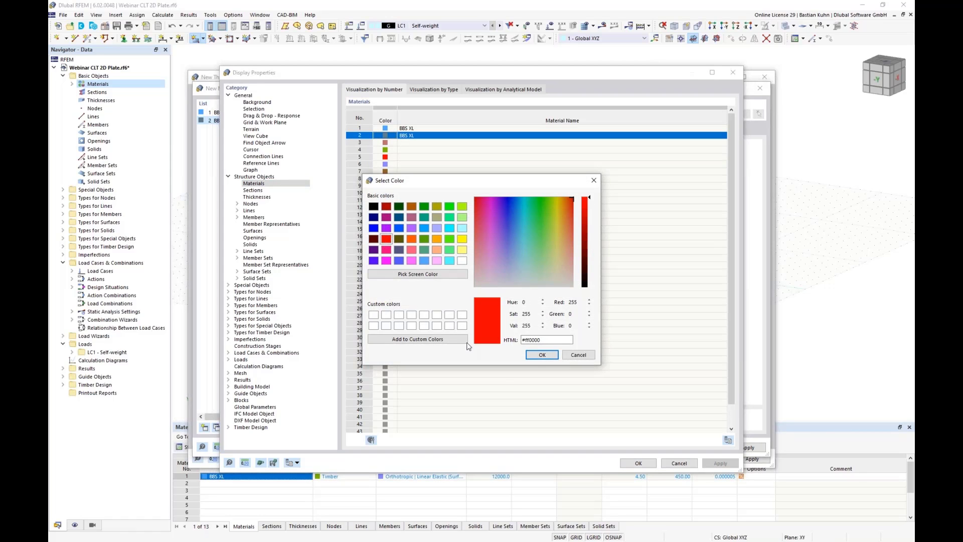
pyautogui.click(535, 355)
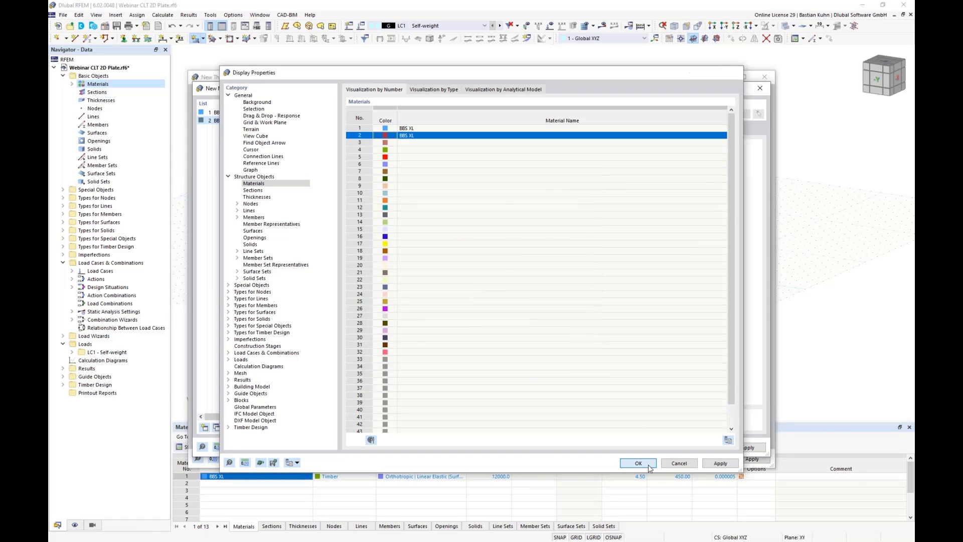
pyautogui.click(649, 466)
# - Set the second material's model to Orthotropic | Linear Elastic (Surfaces), review its material values and accept it for layer 2
pyautogui.click(458, 192)
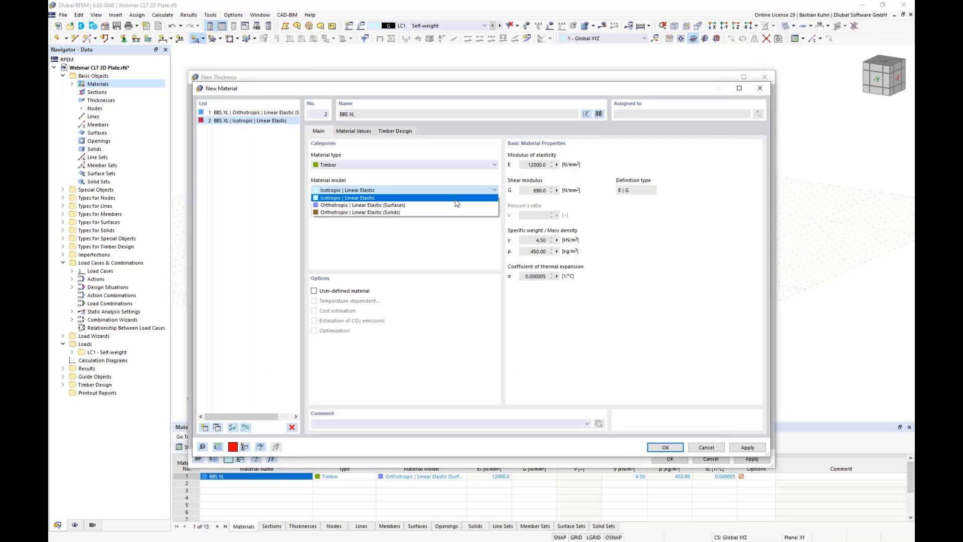
pyautogui.click(457, 206)
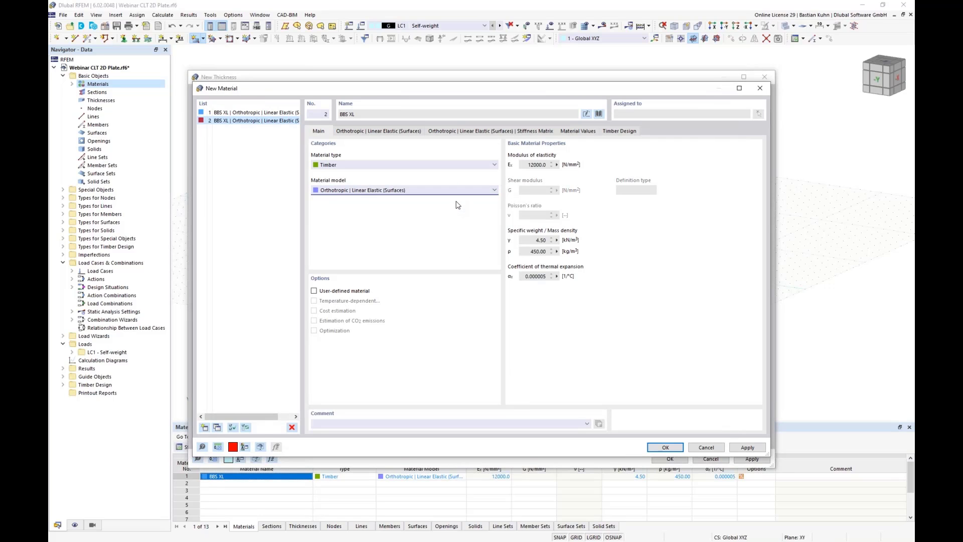
pyautogui.click(578, 131)
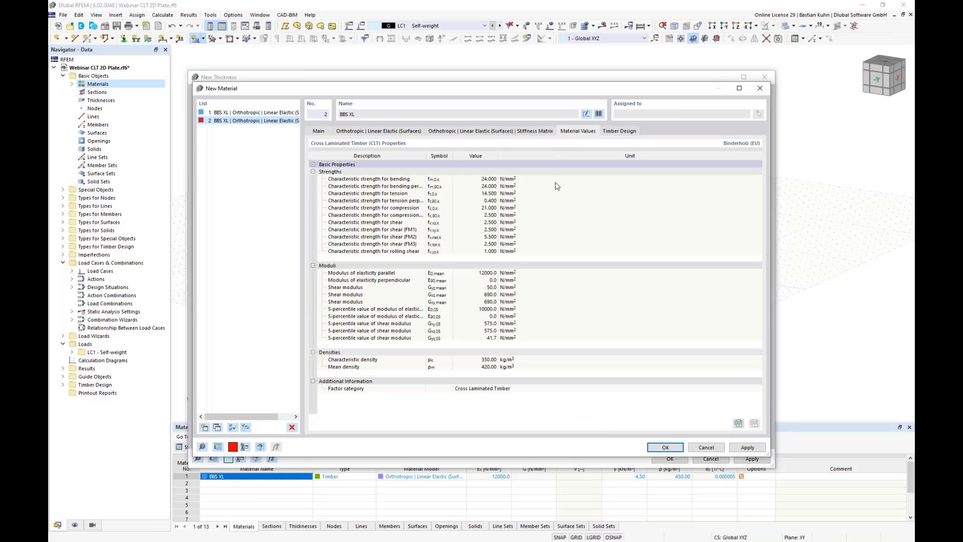
pyautogui.click(666, 448)
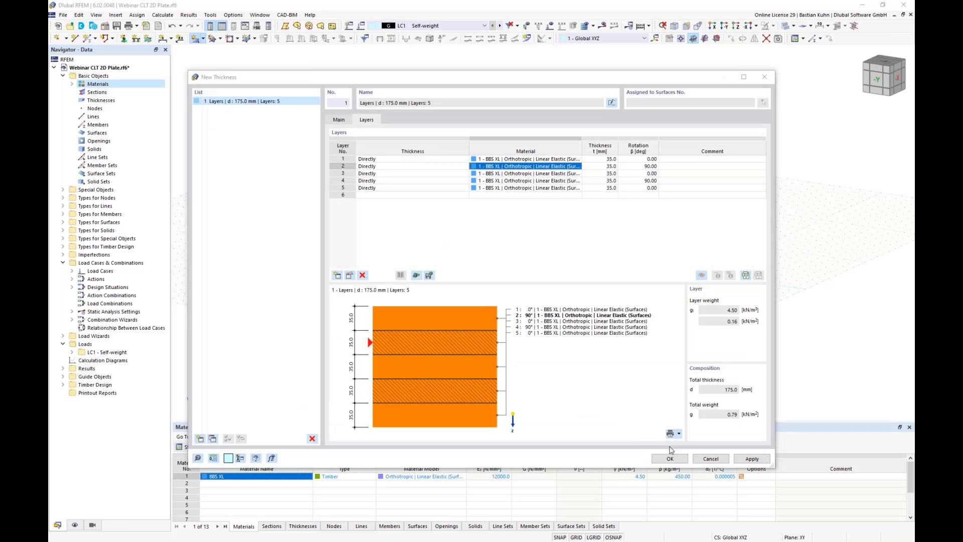
# - Assign the second, red BBS XL material to layer 4
pyautogui.click(549, 182)
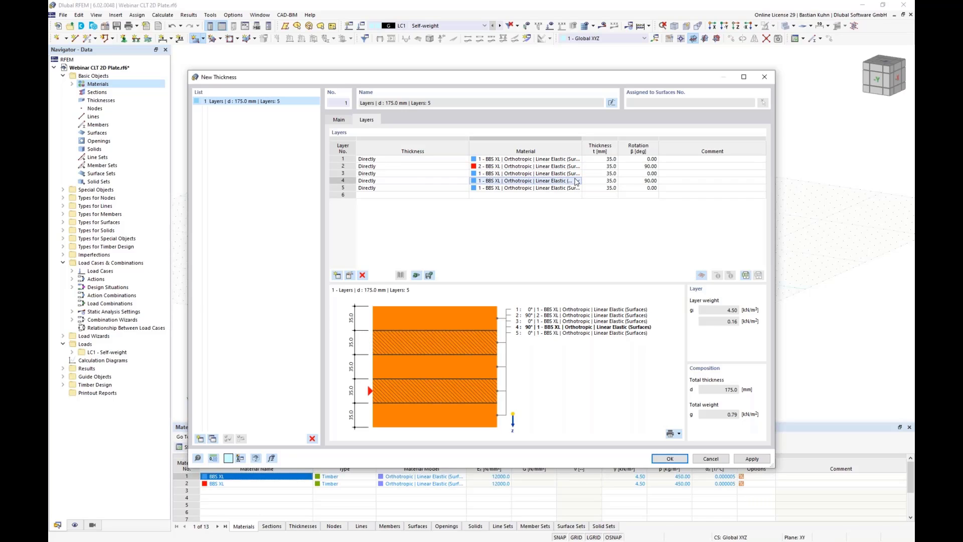
pyautogui.click(577, 181)
pyautogui.click(562, 195)
# - Save the layer composition as a template named "Webinar CLT" and check the list of saved templates
pyautogui.click(430, 276)
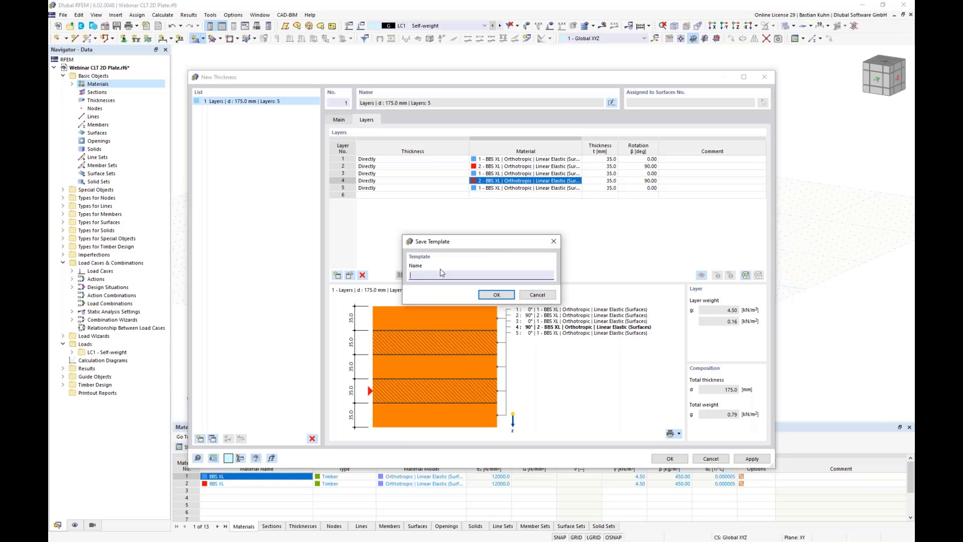
pyautogui.write('Webinar CLT')
pyautogui.click(496, 295)
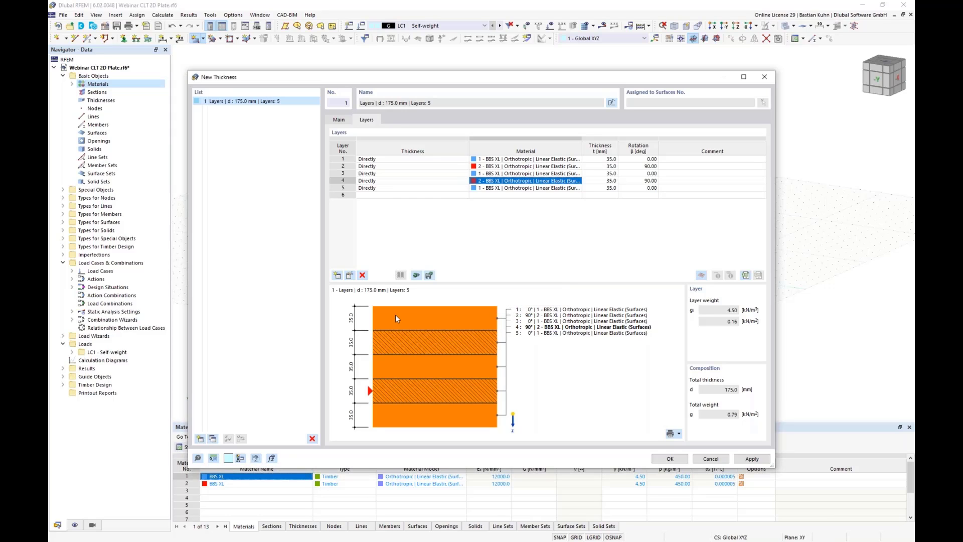
pyautogui.click(416, 276)
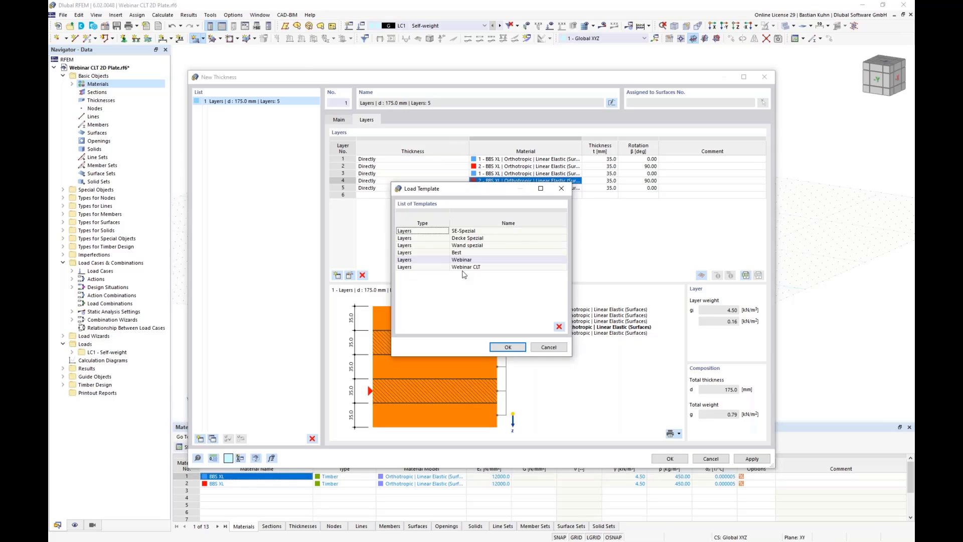
pyautogui.click(556, 347)
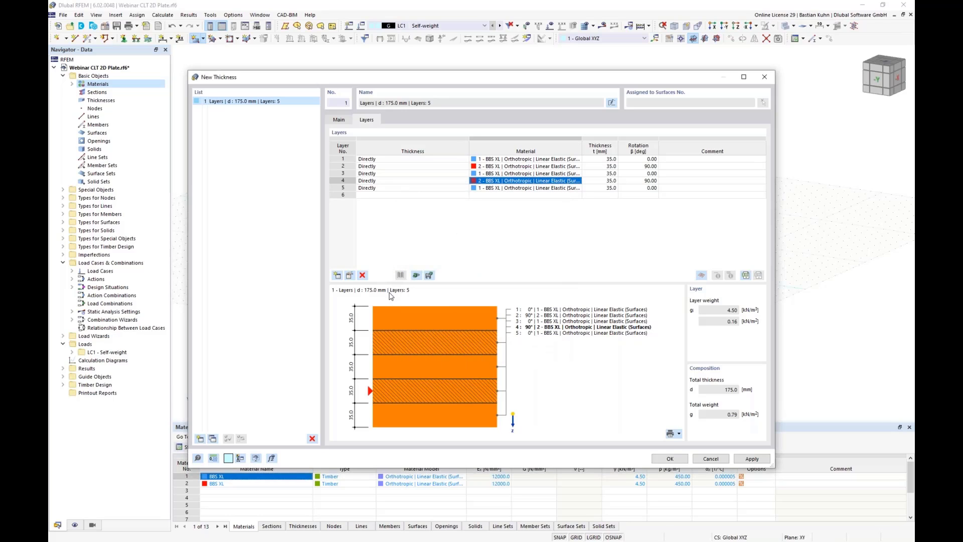
# - Enable stiffness reduction for the layered thickness with multipliers k33 = 0.67, k88 = 0.50 and glue at narrow sides, and accept the thickness
pyautogui.click(340, 121)
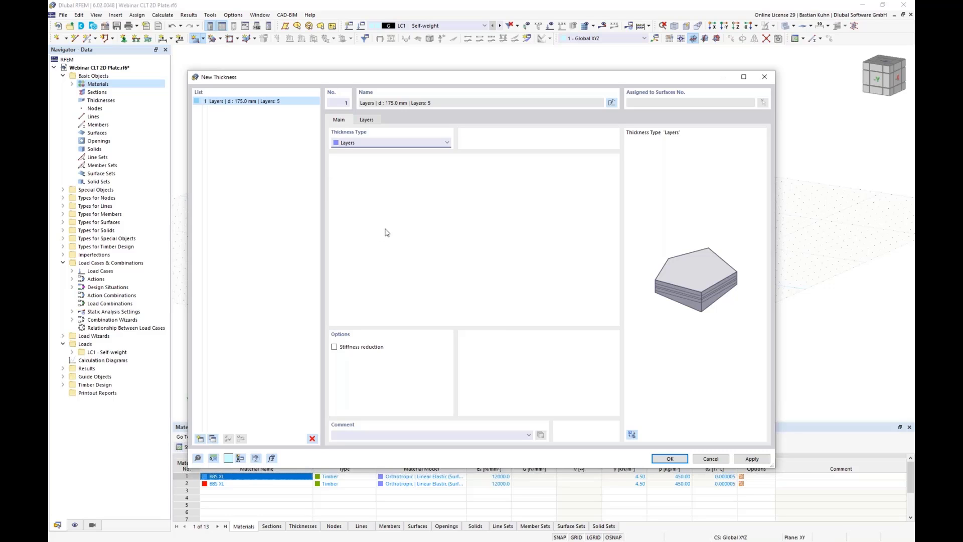
pyautogui.click(334, 347)
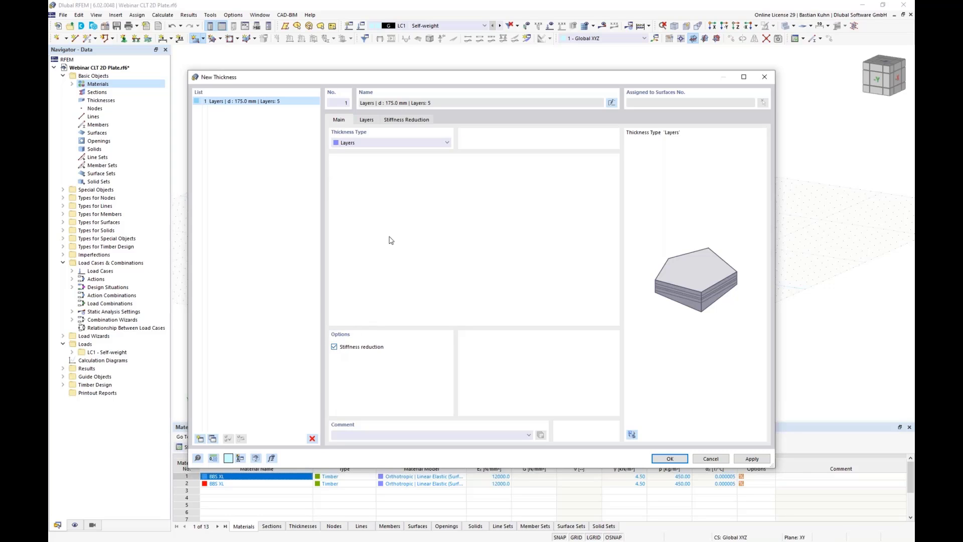
pyautogui.click(416, 122)
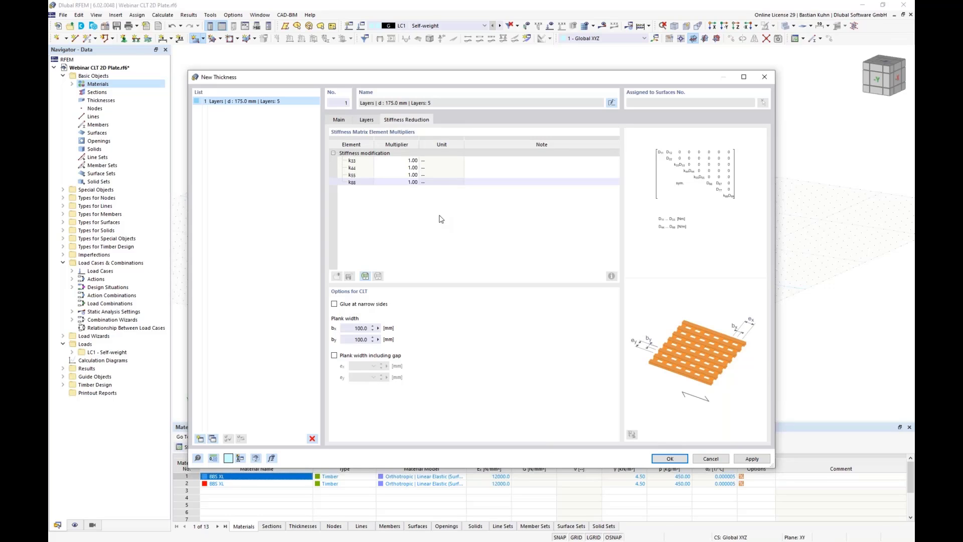
pyautogui.click(402, 161)
pyautogui.write('0,67')
pyautogui.click(403, 182)
pyautogui.write('0,5')
pyautogui.click(394, 161)
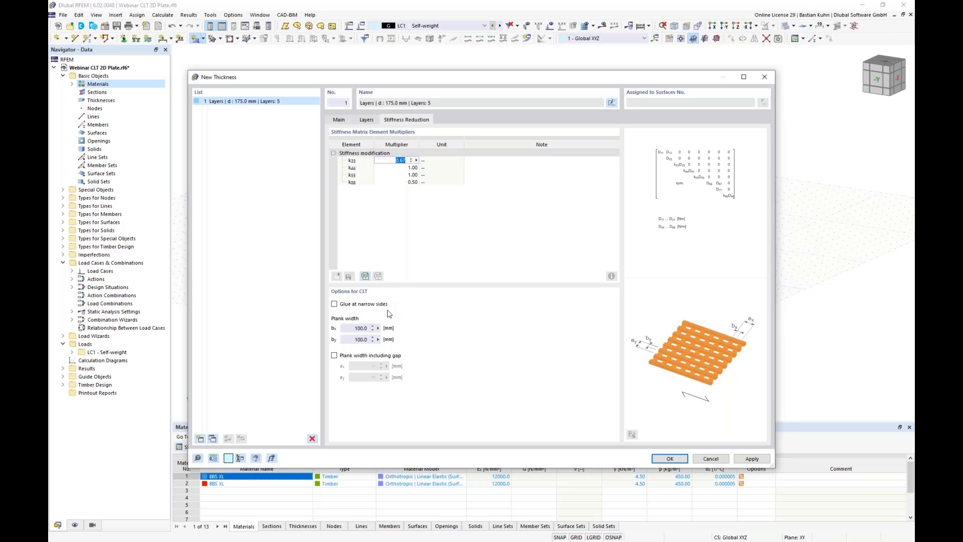
pyautogui.click(334, 304)
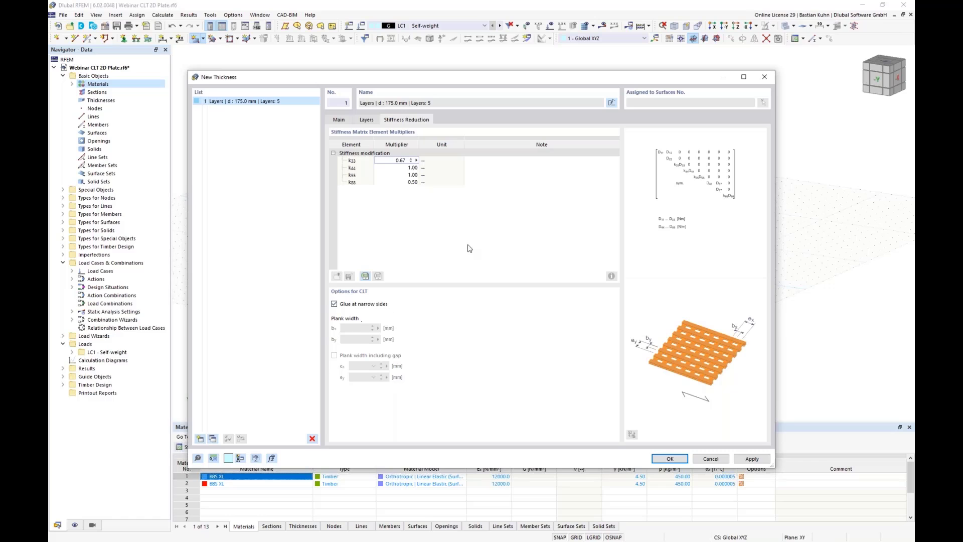
pyautogui.click(670, 458)
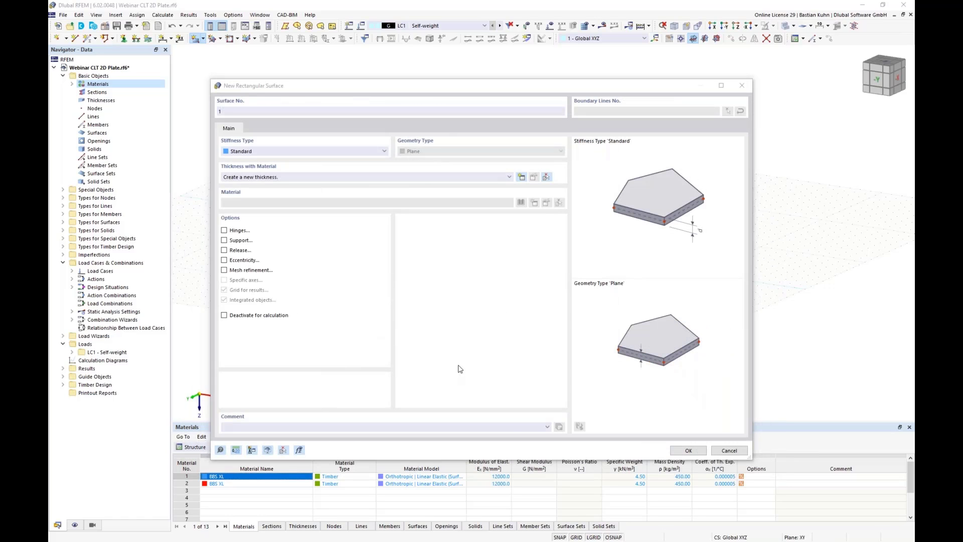
# - Accept the new surface settings and draw the rectangular surface from the origin to X 55 m, Y 4 m
pyautogui.click(688, 450)
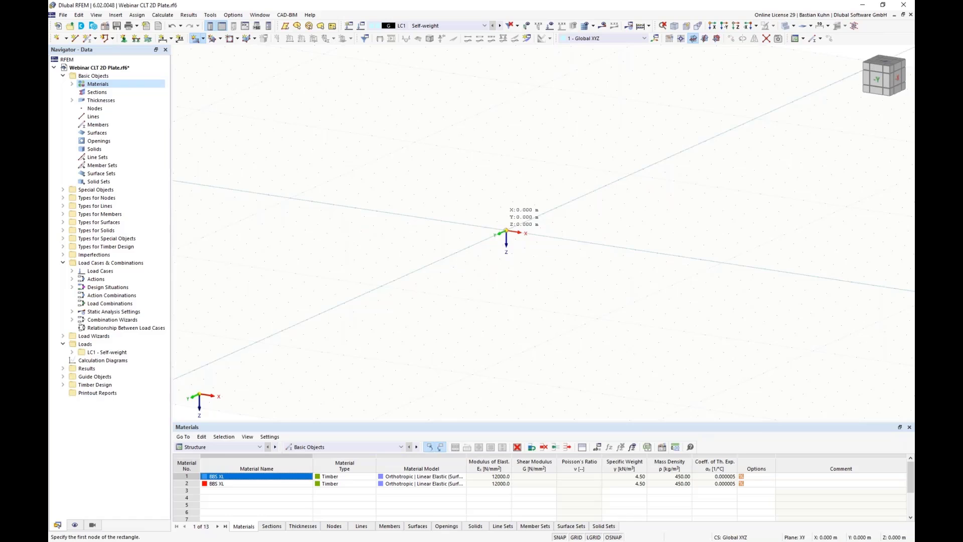
pyautogui.click(507, 232)
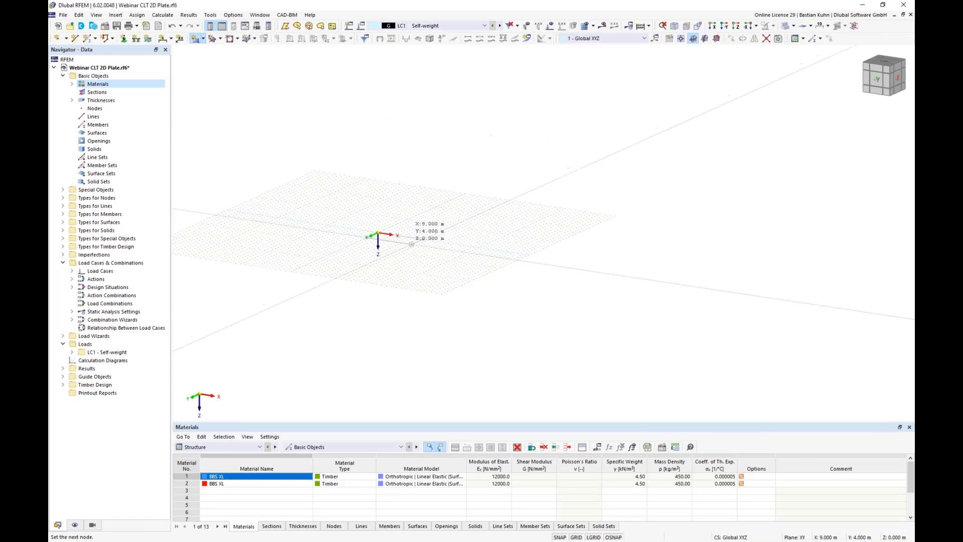
pyautogui.scroll(3, 582, 248)
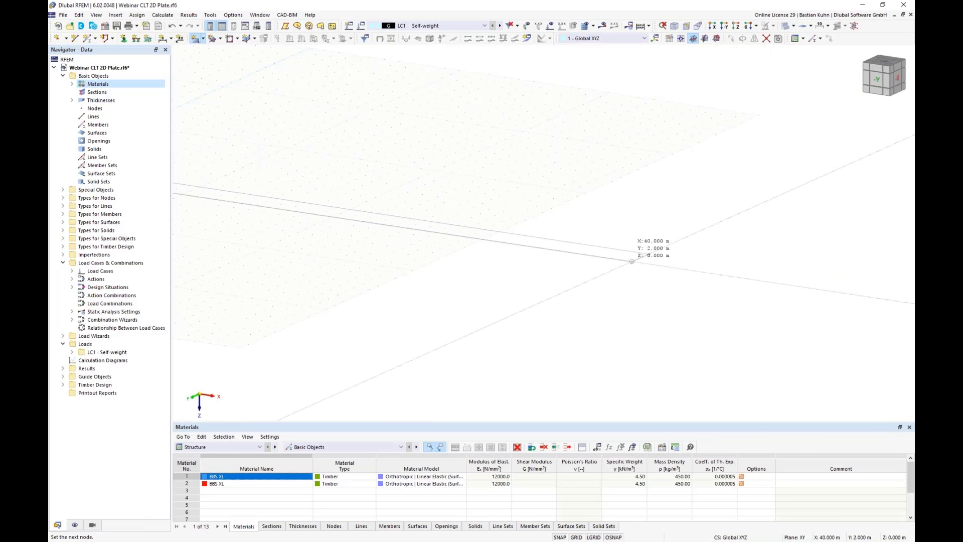
pyautogui.scroll(-2, 697, 269)
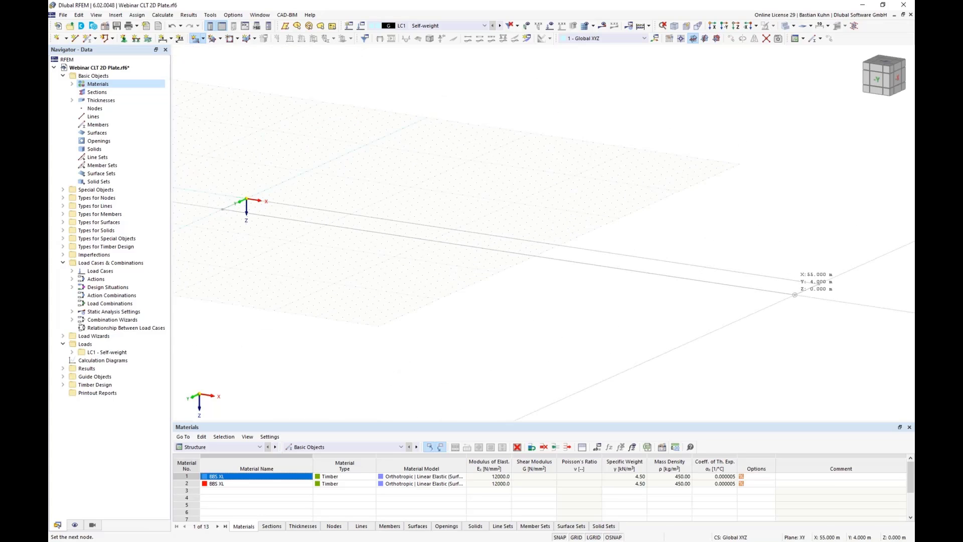
pyautogui.click(795, 294)
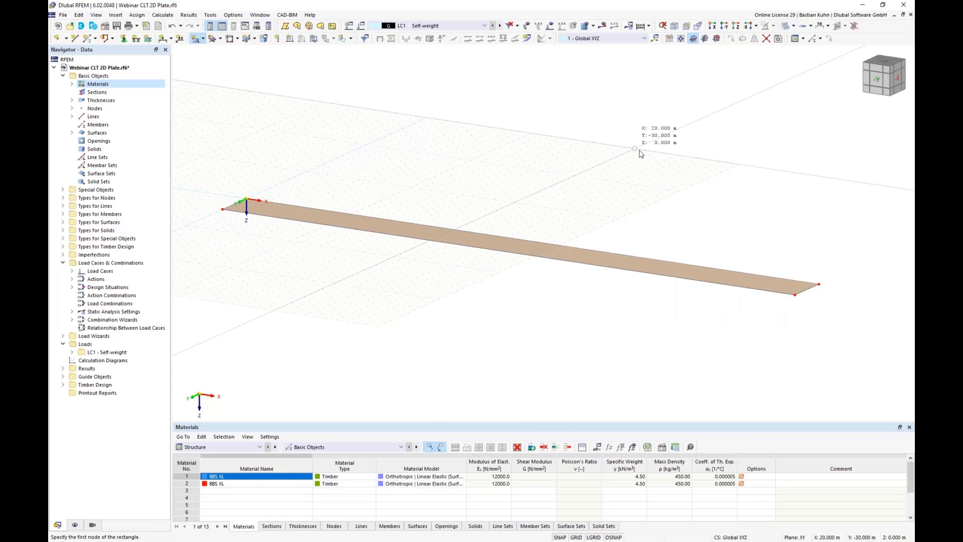
pyautogui.press('Escape')
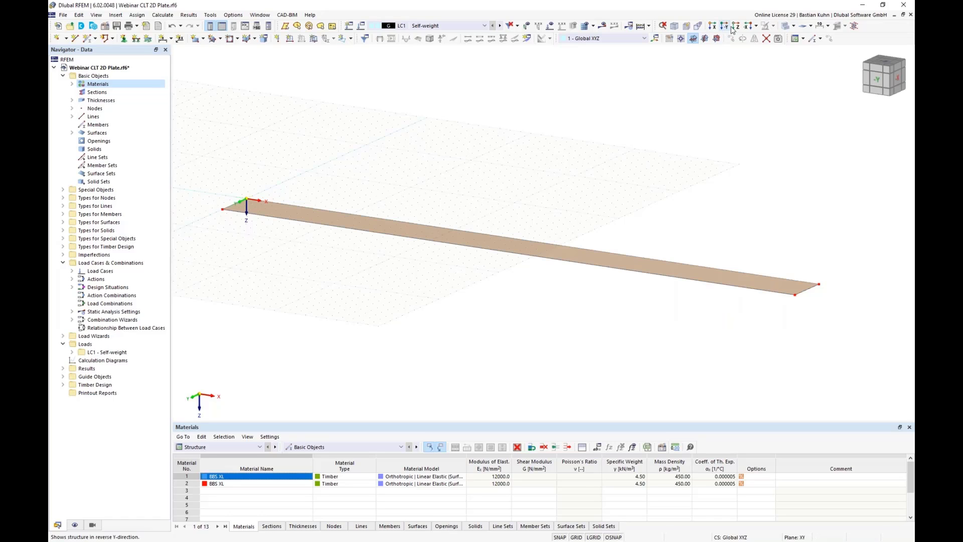
# - In a Z-direction view, select the plate edge opposite the origin and set its two nodes' Y coordinate to 3.5 m
pyautogui.click(736, 26)
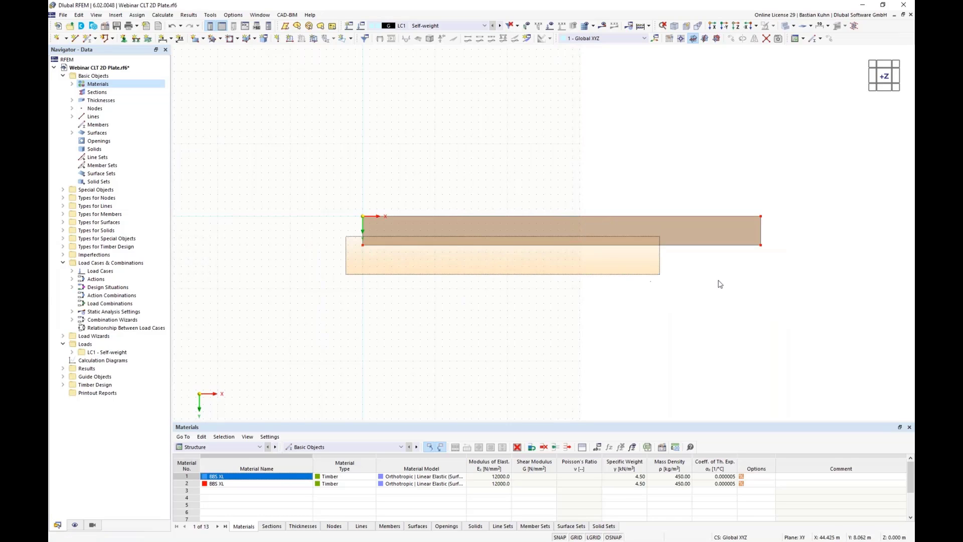
pyautogui.rightClick(762, 249)
pyautogui.moveTo(760, 264)
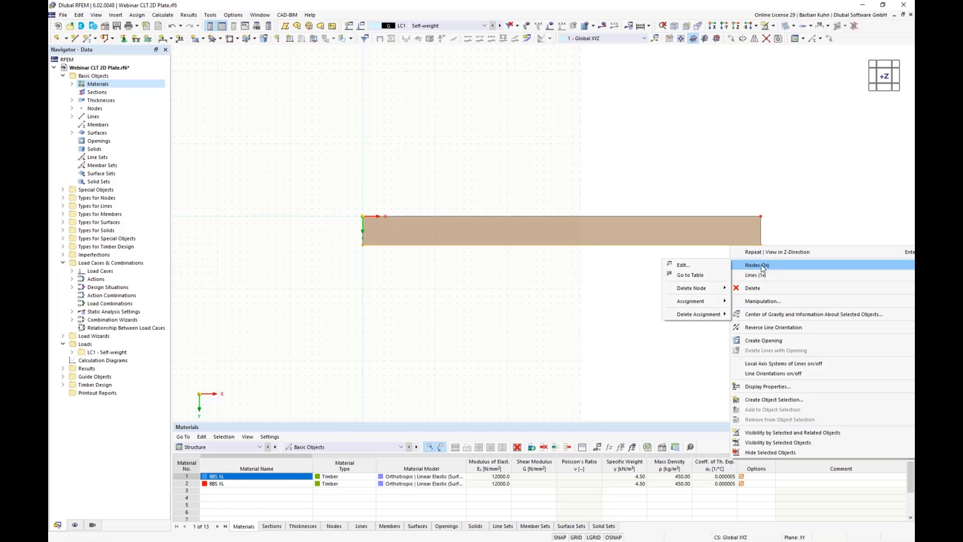
pyautogui.click(717, 263)
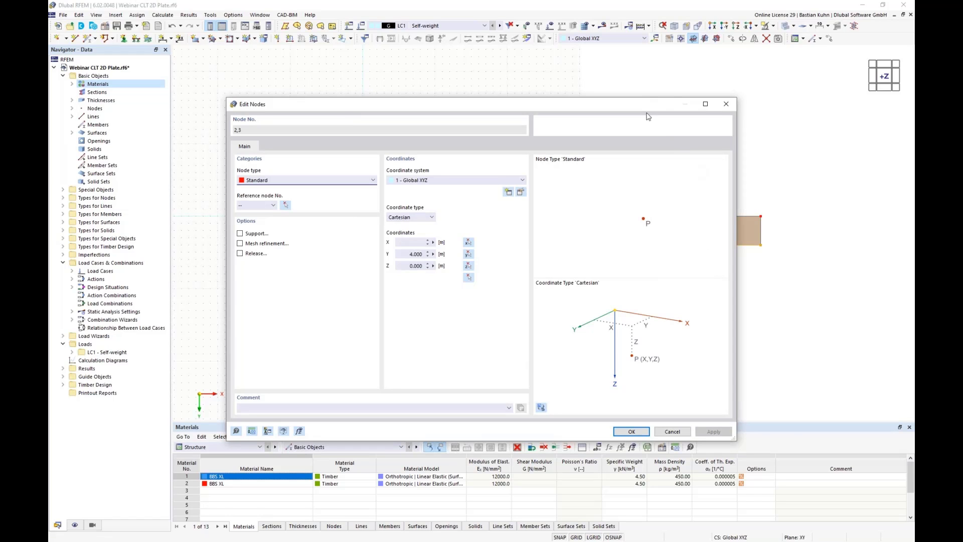
pyautogui.moveTo(647, 117); pyautogui.dragTo(654, 376)
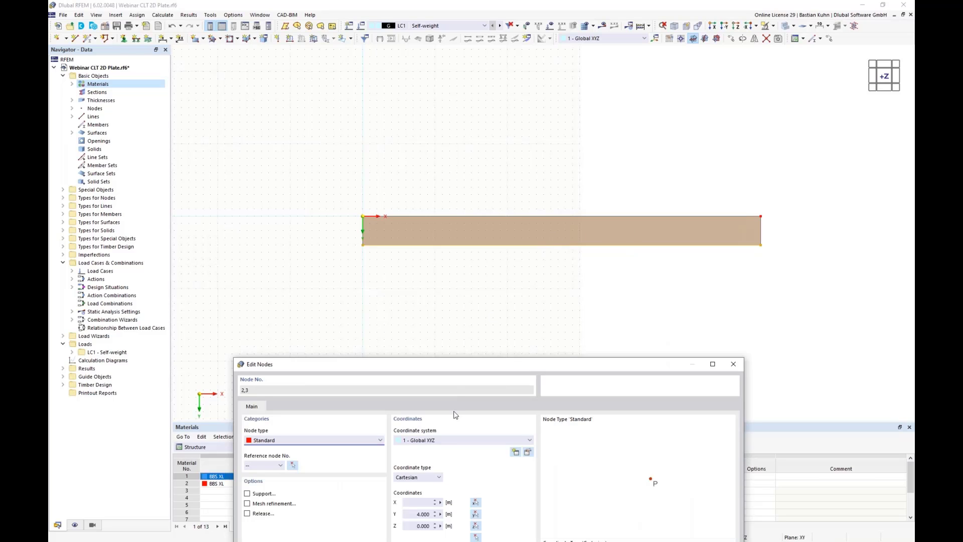
pyautogui.click(414, 514)
pyautogui.doubleClick(414, 514)
pyautogui.write('3,5')
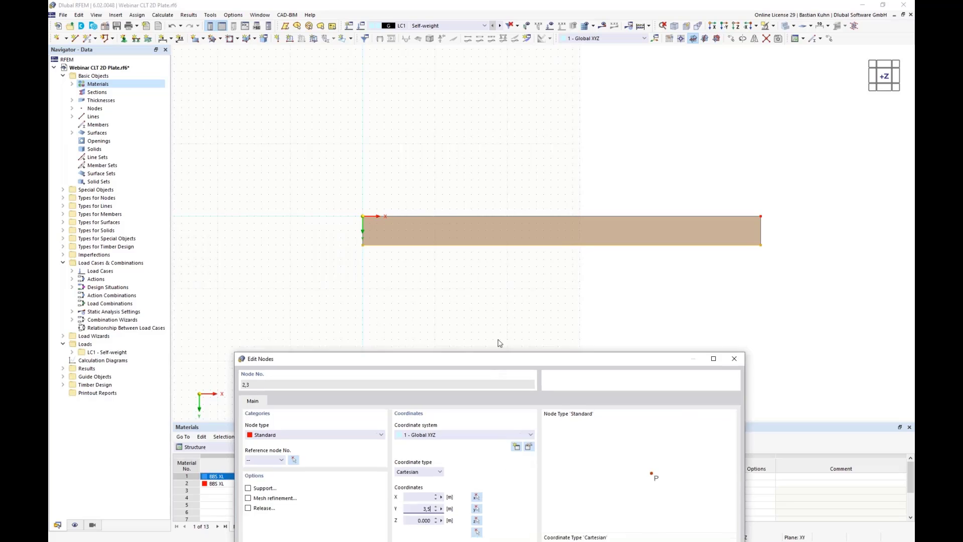
pyautogui.click(678, 468)
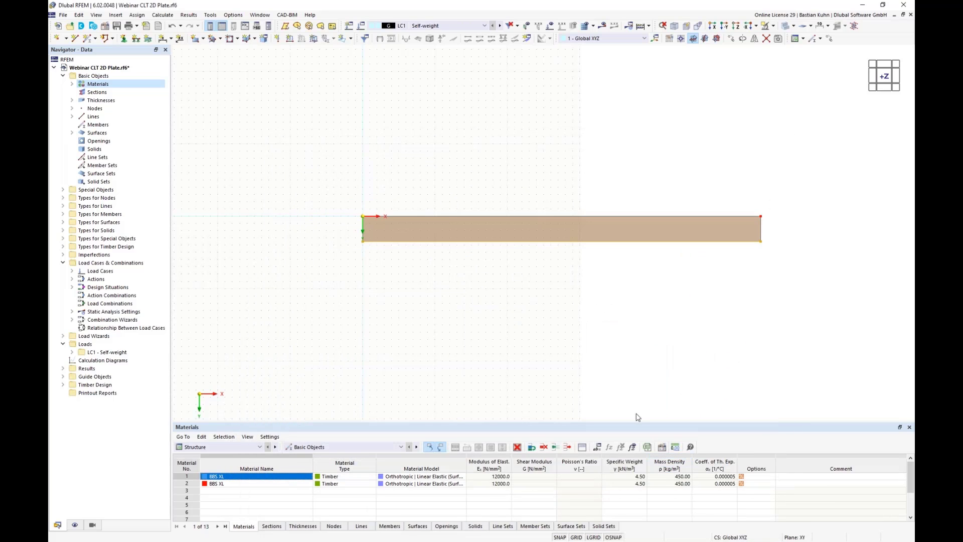
# - Set the work plane's number of grid points to adapt dynamically to the size of the model
pyautogui.click(669, 40)
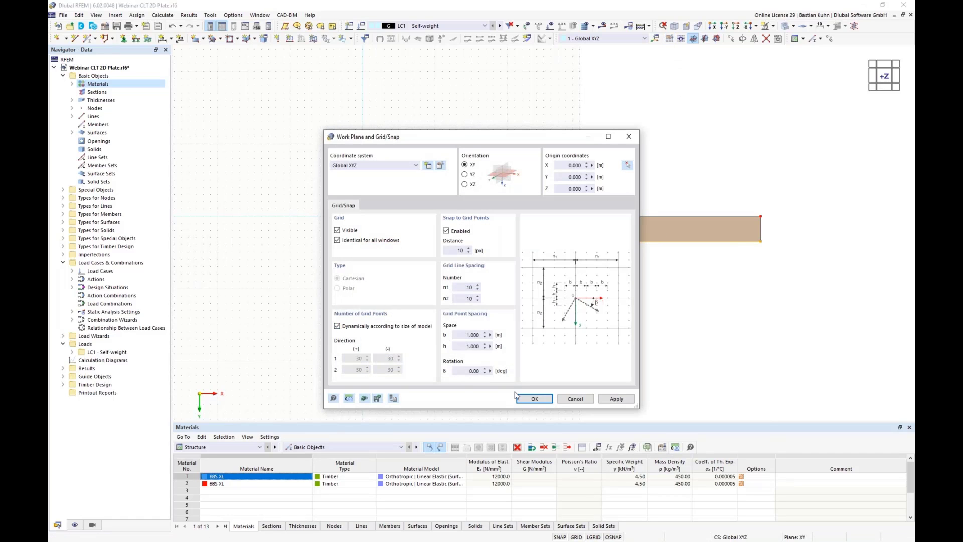
pyautogui.click(534, 399)
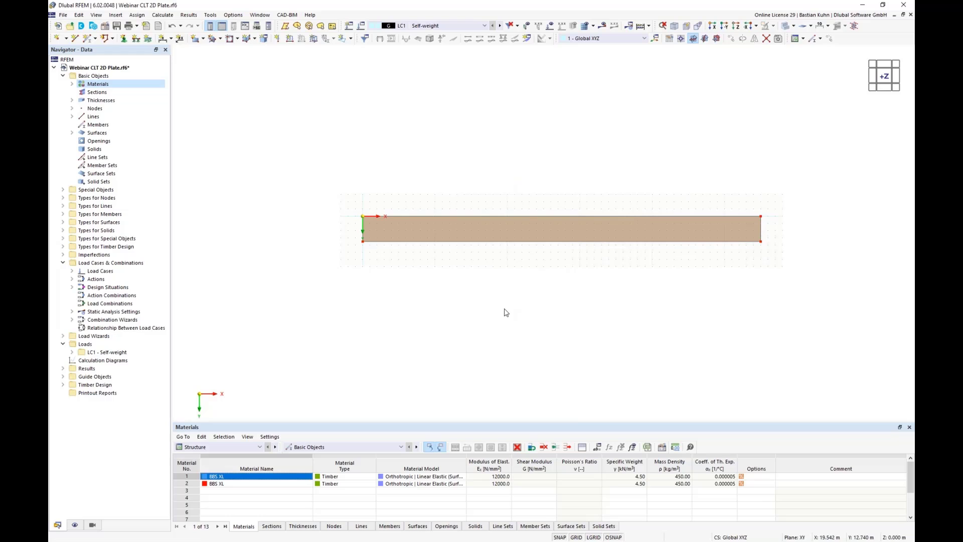
# - Copy the surface in 3 steps with a displacement of 3.5 m in Y to form adjoining plate strips
pyautogui.click(377, 228)
pyautogui.click(829, 39)
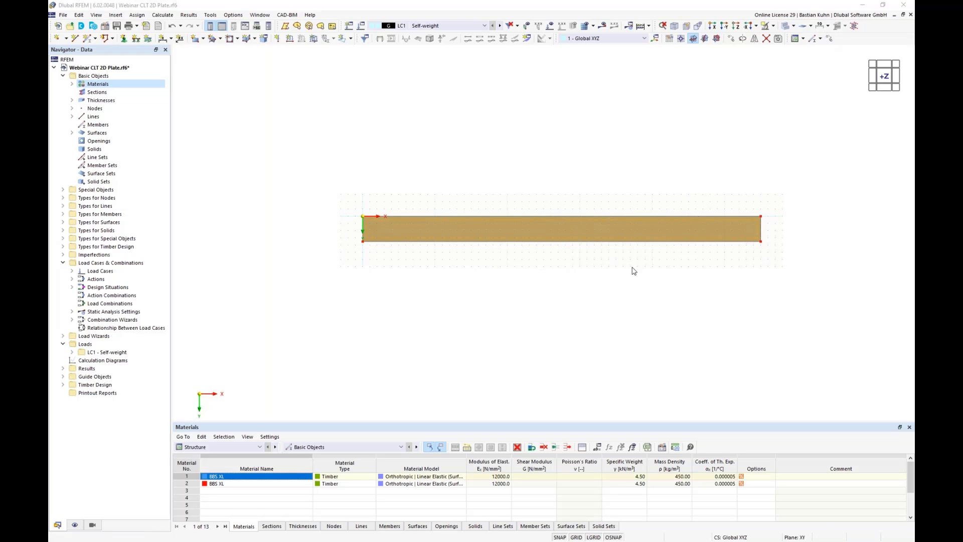
pyautogui.click(349, 195)
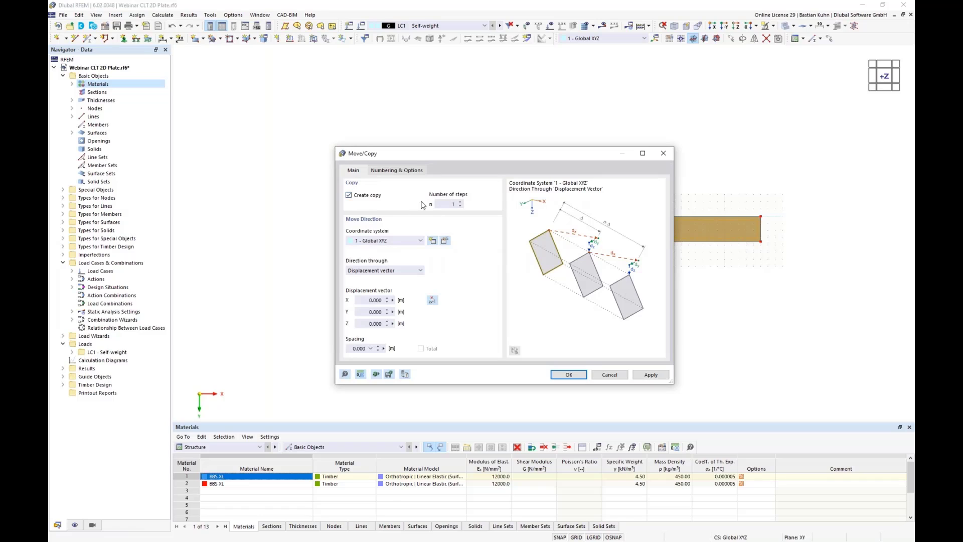
pyautogui.doubleClick(453, 203)
pyautogui.write('3')
pyautogui.doubleClick(362, 312)
pyautogui.write('3.')
pyautogui.click(566, 375)
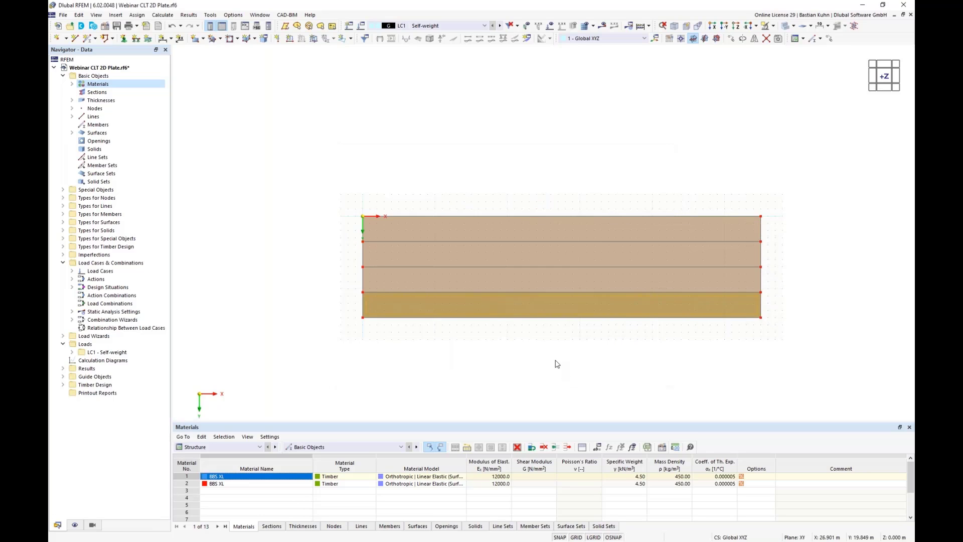
# - Show the plate in an isometric solid rendering and color the surfaces by their material
pyautogui.moveTo(603, 335); pyautogui.dragTo(577, 306, button='middle')
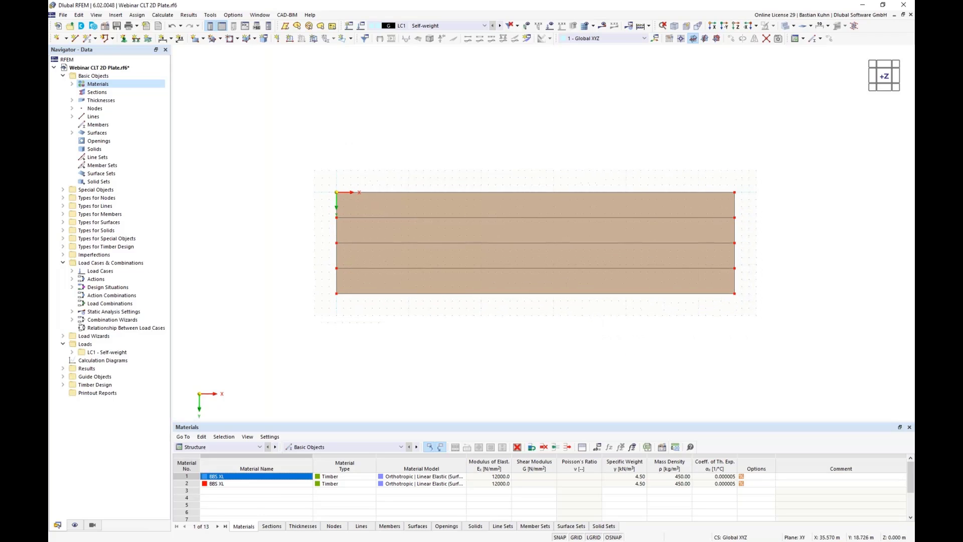
pyautogui.keyDown('ctrl'); pyautogui.moveTo(556, 243); pyautogui.dragTo(544, 199, button='middle'); pyautogui.keyUp('ctrl')
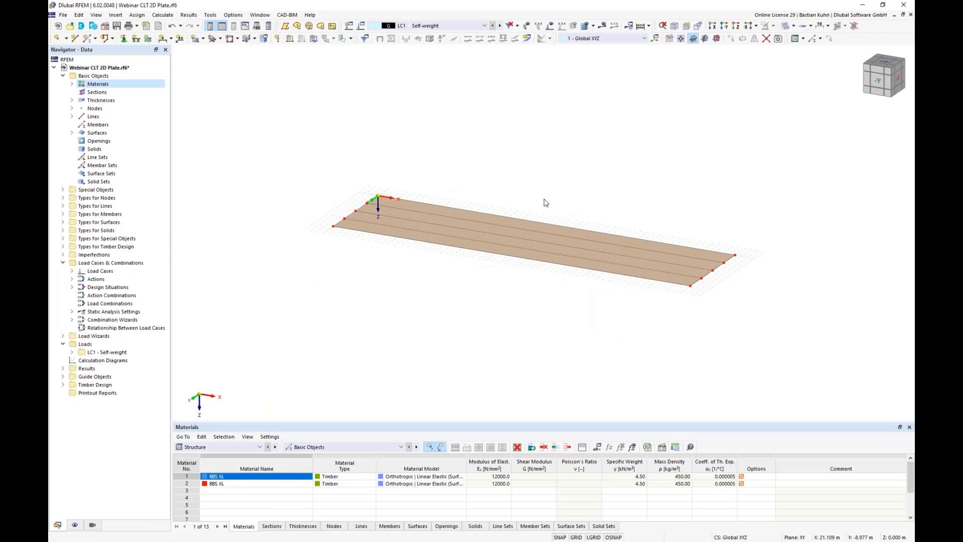
pyautogui.click(786, 26)
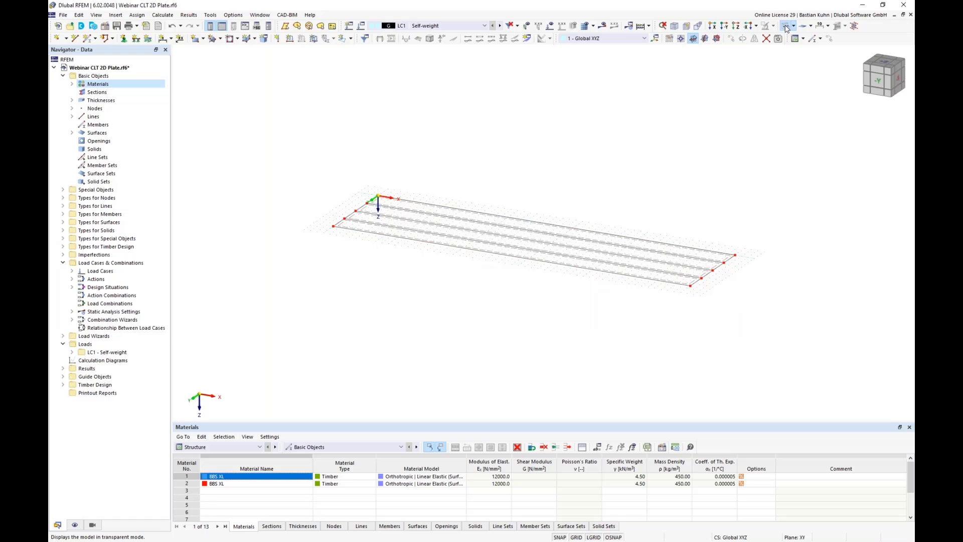
pyautogui.click(786, 28)
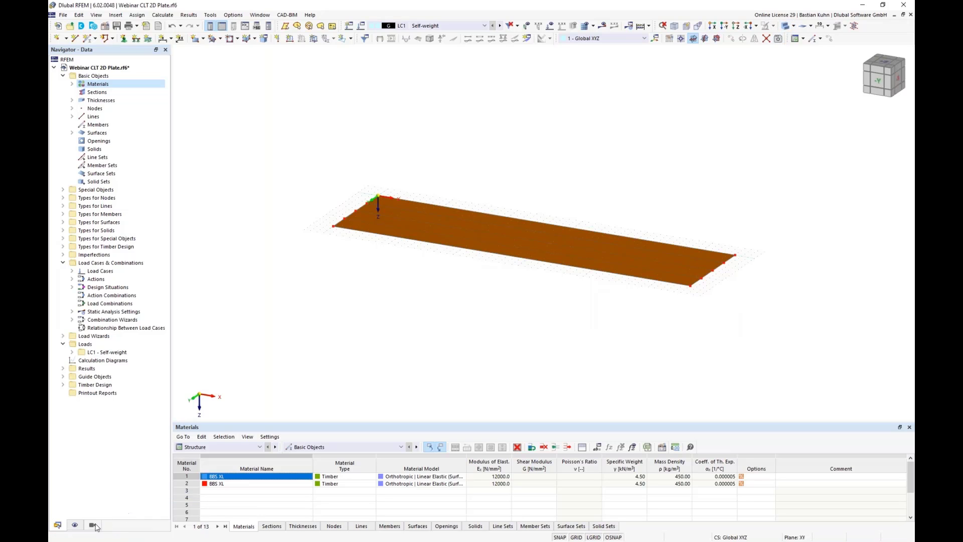
pyautogui.click(74, 525)
pyautogui.scroll(-10, 137, 338)
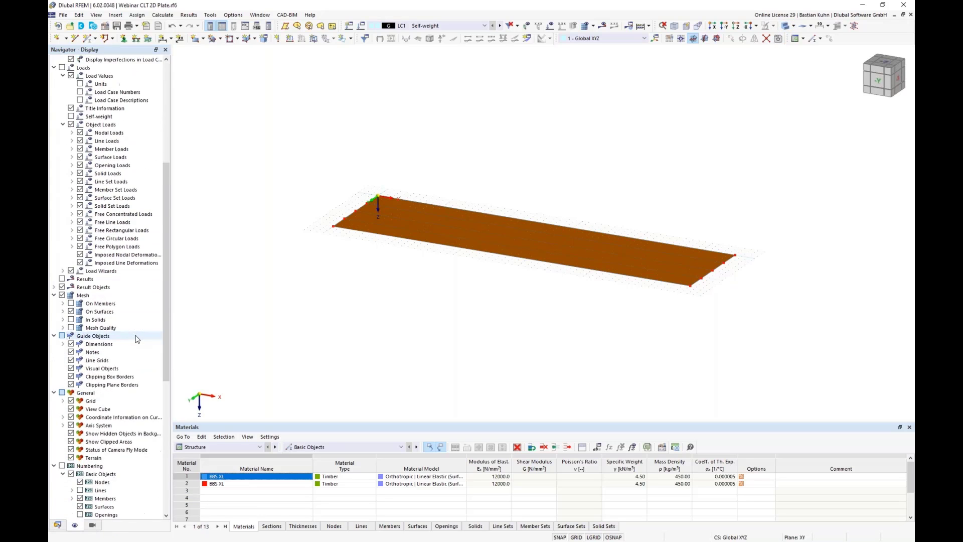
pyautogui.scroll(-11, 136, 339)
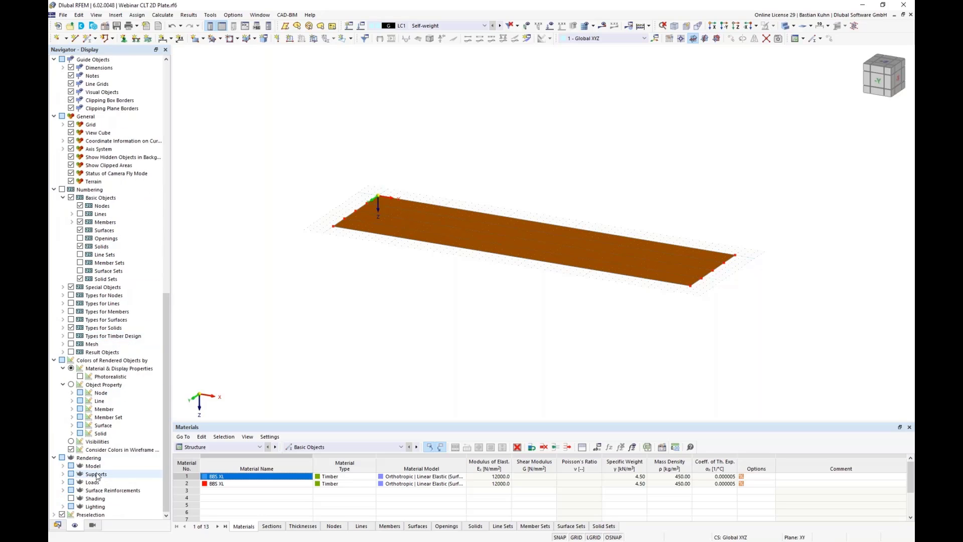
pyautogui.click(72, 427)
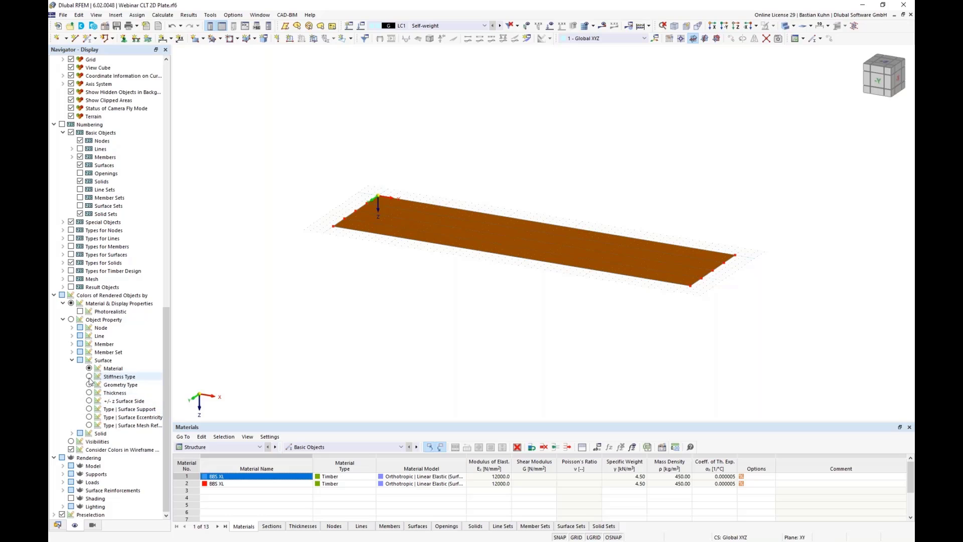
pyautogui.click(89, 369)
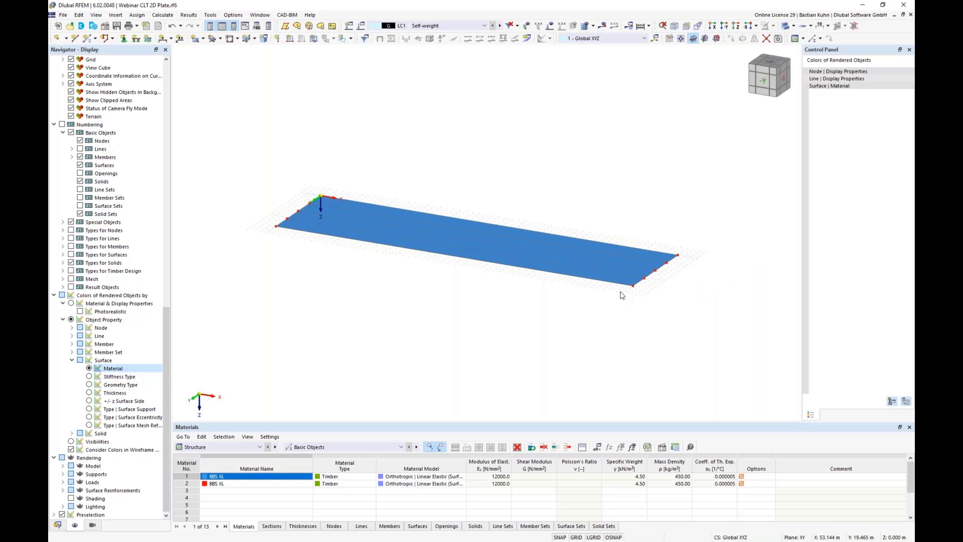
# - Render the surfaces as filled including thickness and inspect the layer build-up at the plate corner
pyautogui.scroll(3, 651, 285)
pyautogui.scroll(3, 651, 284)
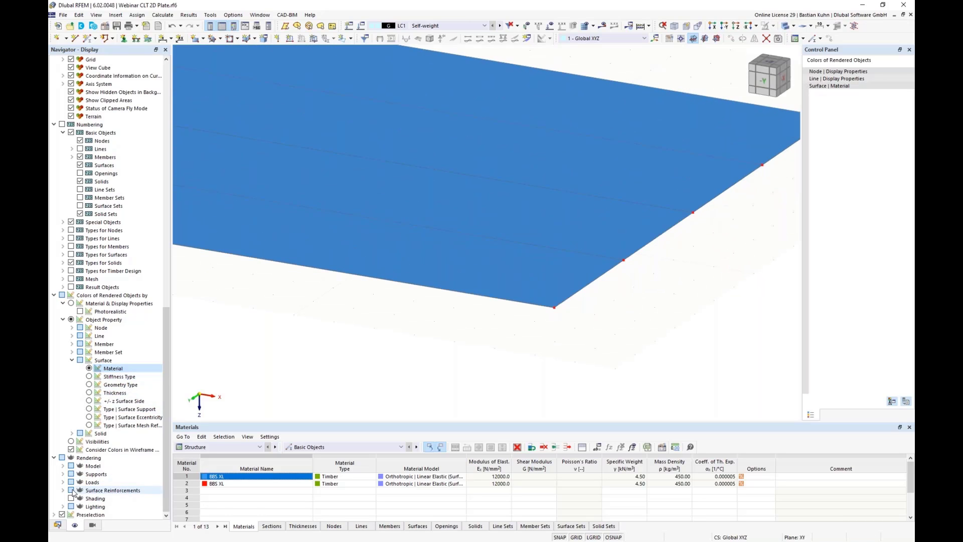
pyautogui.click(63, 465)
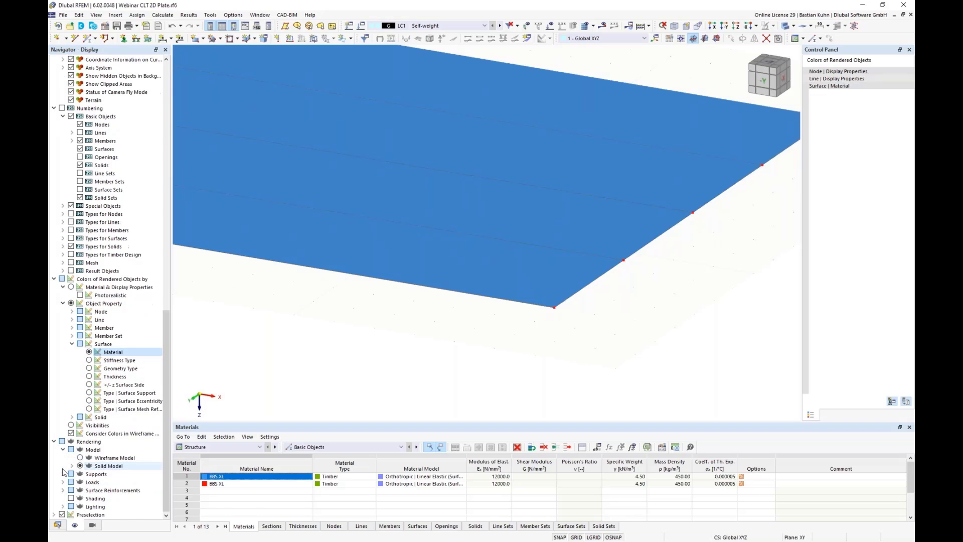
pyautogui.click(72, 466)
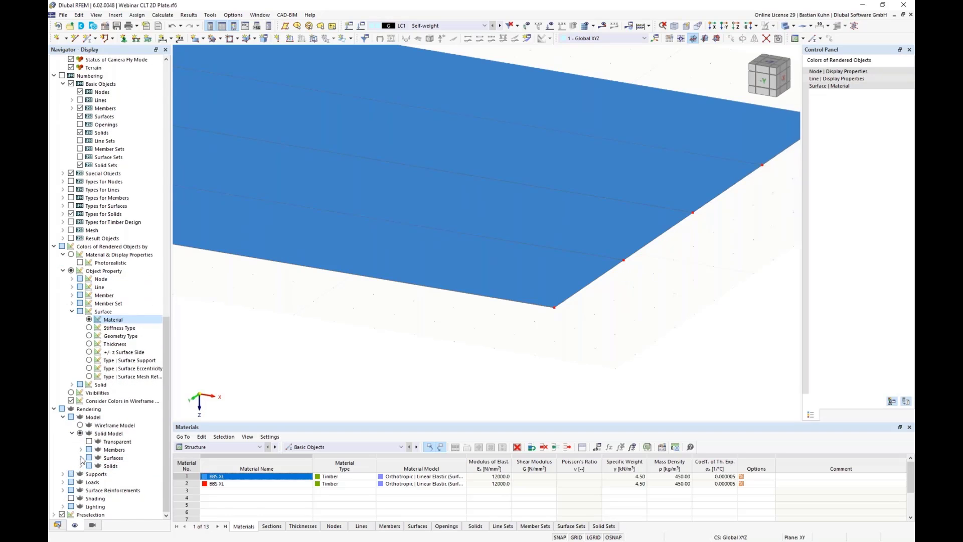
pyautogui.click(82, 458)
pyautogui.click(98, 482)
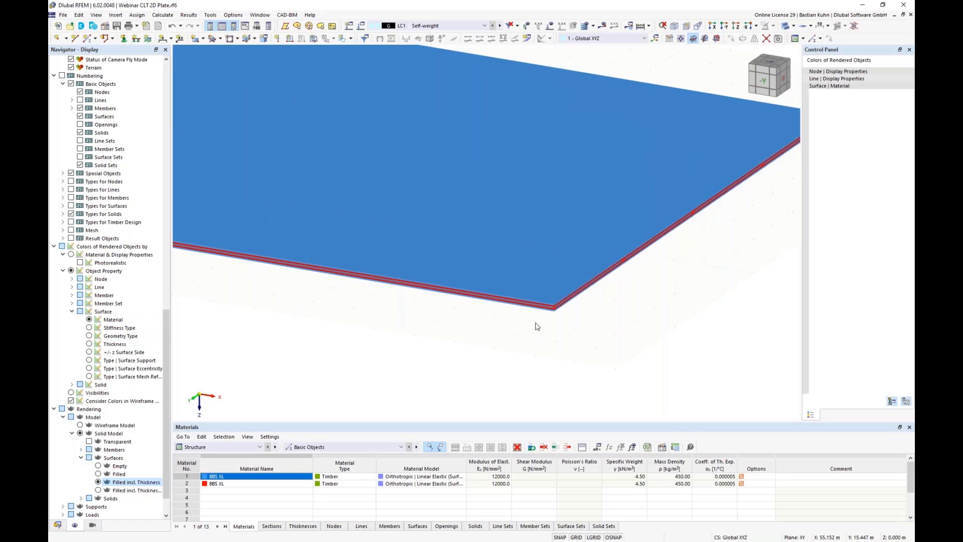
pyautogui.scroll(3, 564, 317)
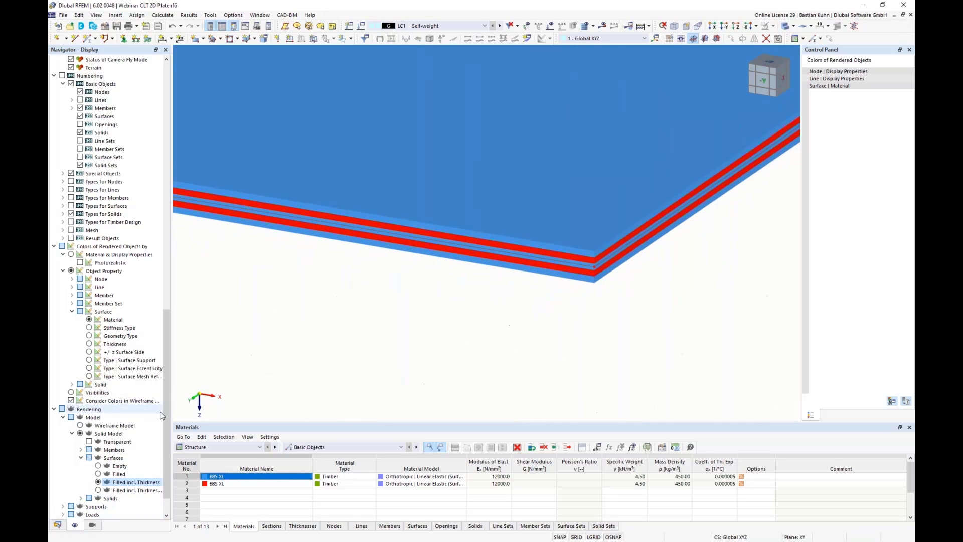
# - Show the whole plate in plan view along the Z direction
pyautogui.moveTo(165, 405); pyautogui.dragTo(164, 157)
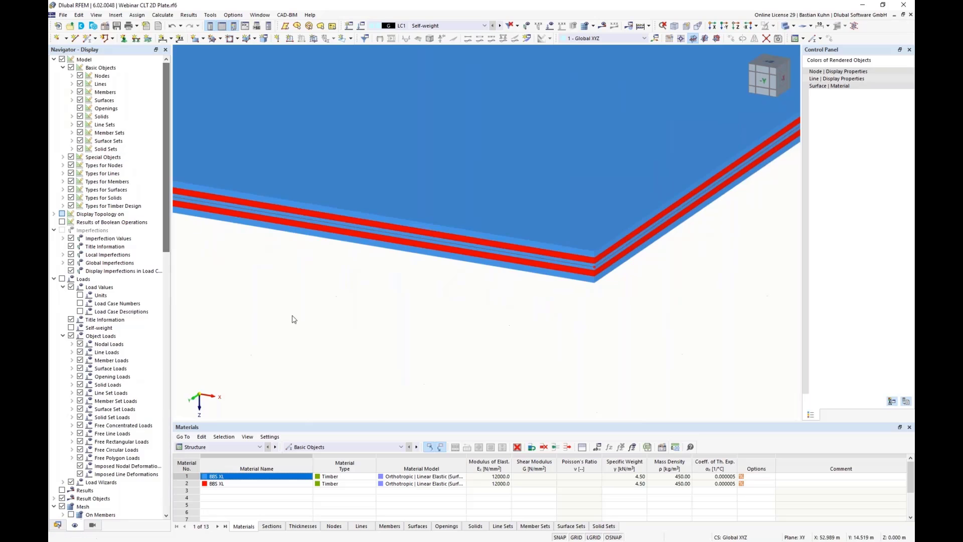
pyautogui.scroll(-5, 294, 317)
pyautogui.moveTo(294, 317); pyautogui.dragTo(678, 286, button='middle')
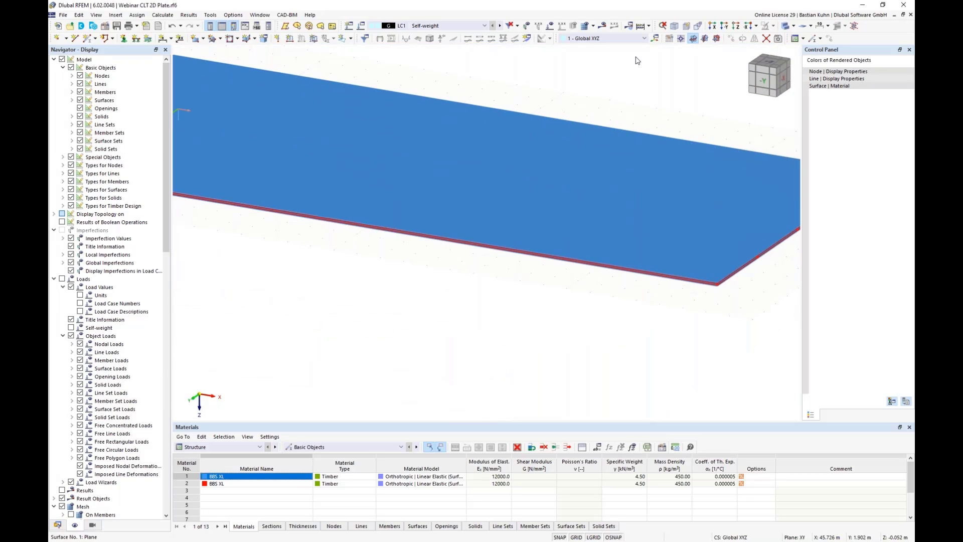
pyautogui.click(686, 27)
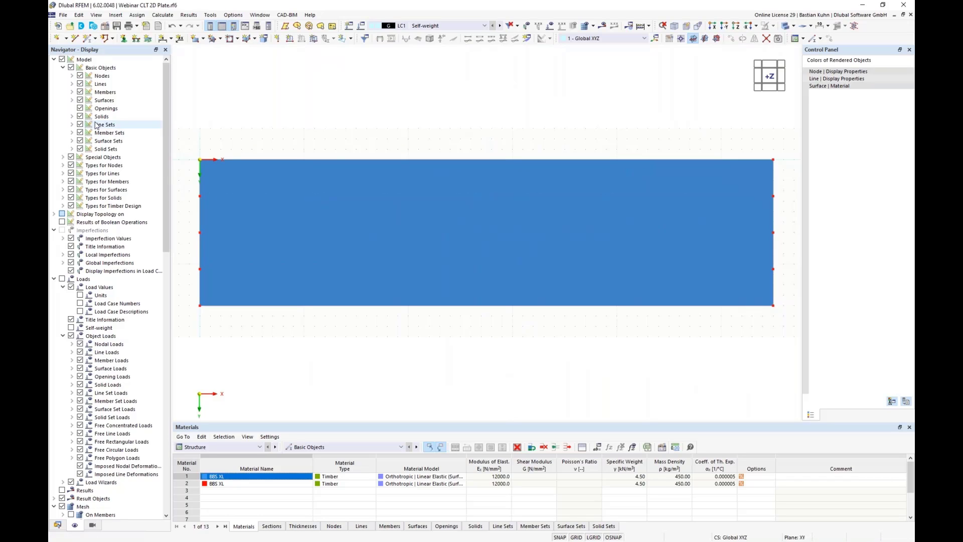
# - Display the layer directions of the surfaces and switch the plate to a wireframe model
pyautogui.click(64, 191)
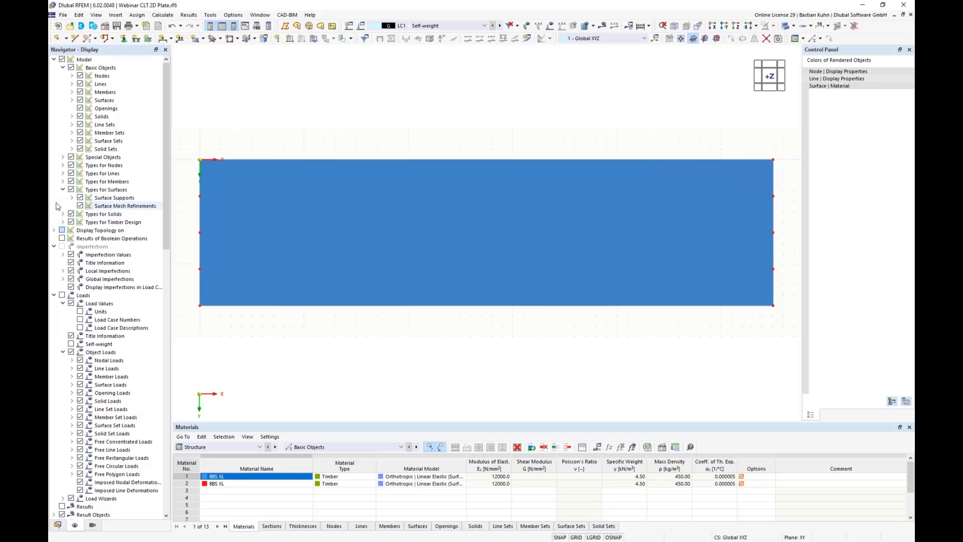
pyautogui.click(72, 100)
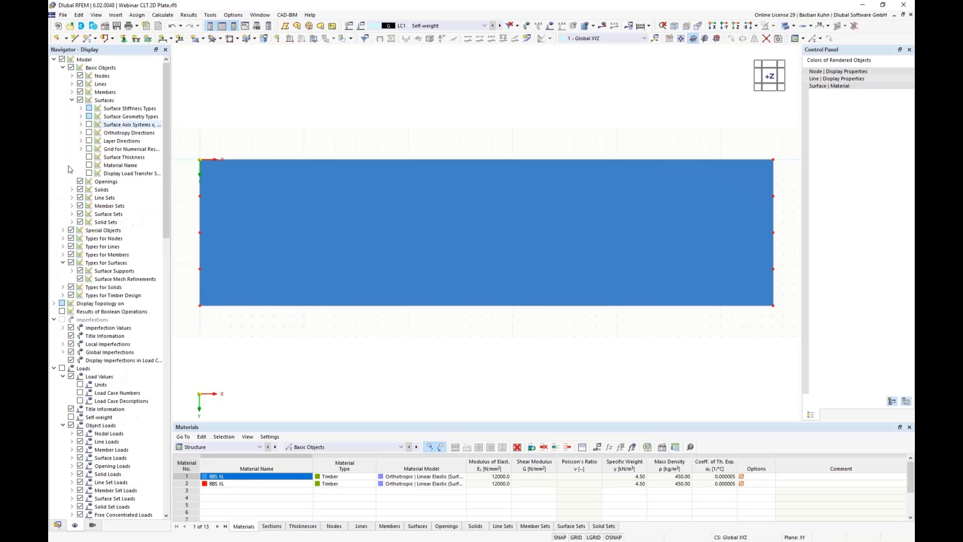
pyautogui.click(89, 133)
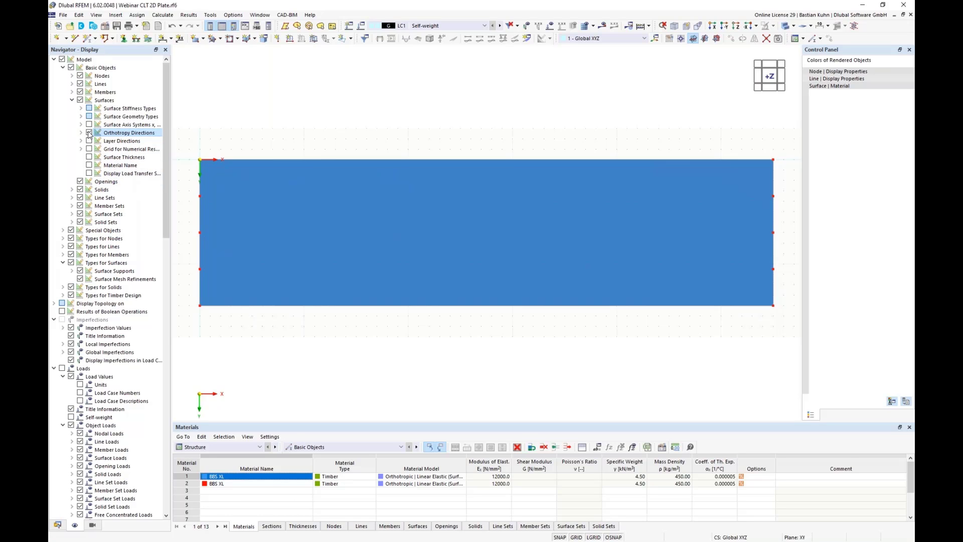
pyautogui.click(89, 133)
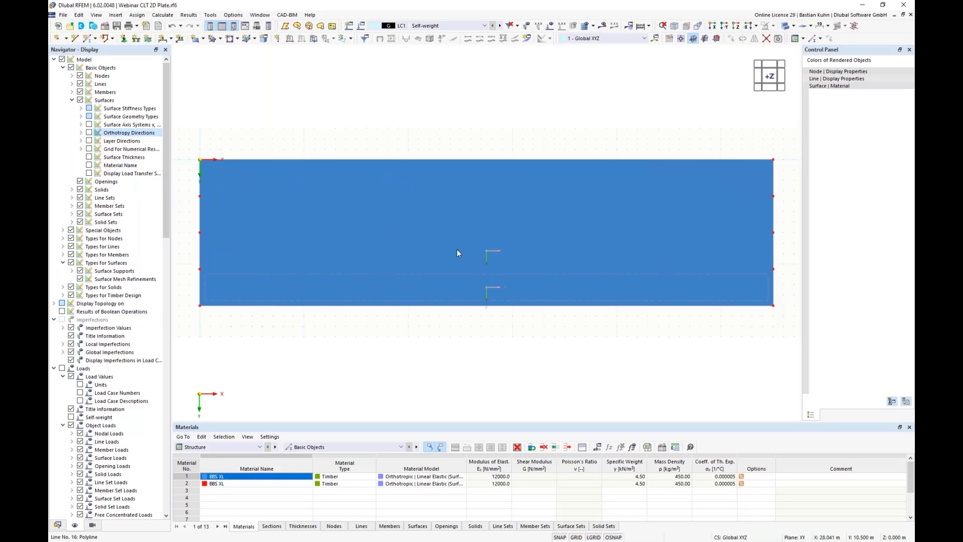
pyautogui.click(89, 141)
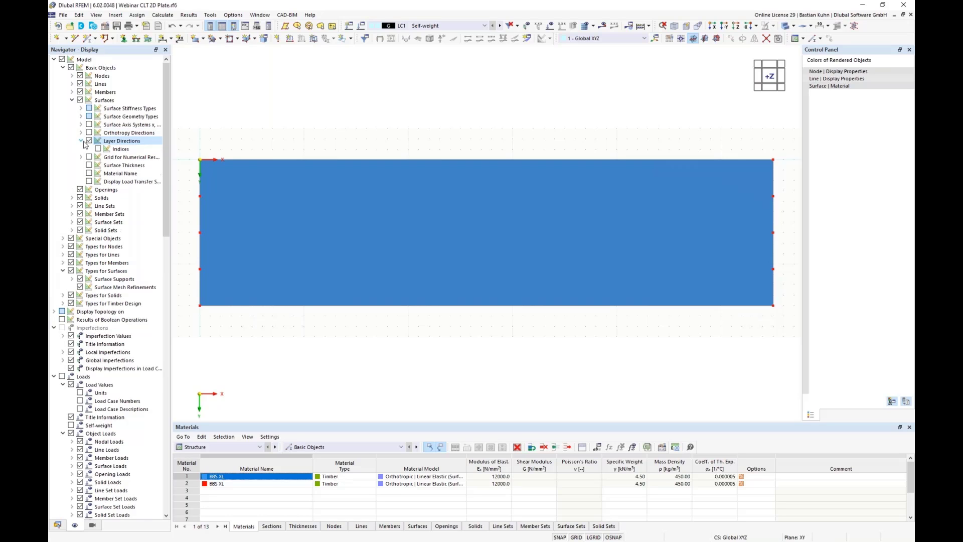
pyautogui.click(785, 26)
pyautogui.click(786, 26)
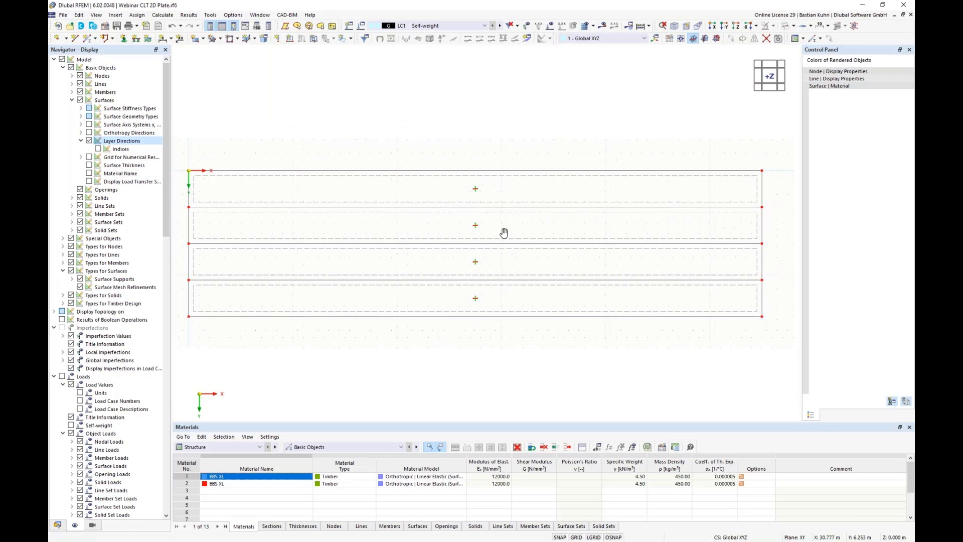
# - Show the indices of the layer directions and examine which layers run in each direction on the plate strips
pyautogui.keyDown('ctrl'); pyautogui.moveTo(501, 230); pyautogui.dragTo(473, 215, button='middle'); pyautogui.keyUp('ctrl')
pyautogui.scroll(3, 502, 179)
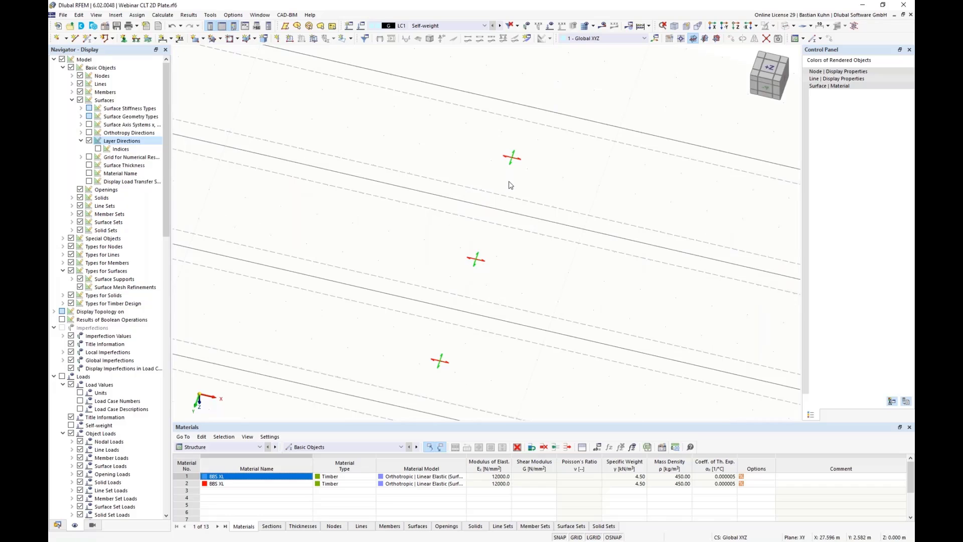
pyautogui.click(98, 149)
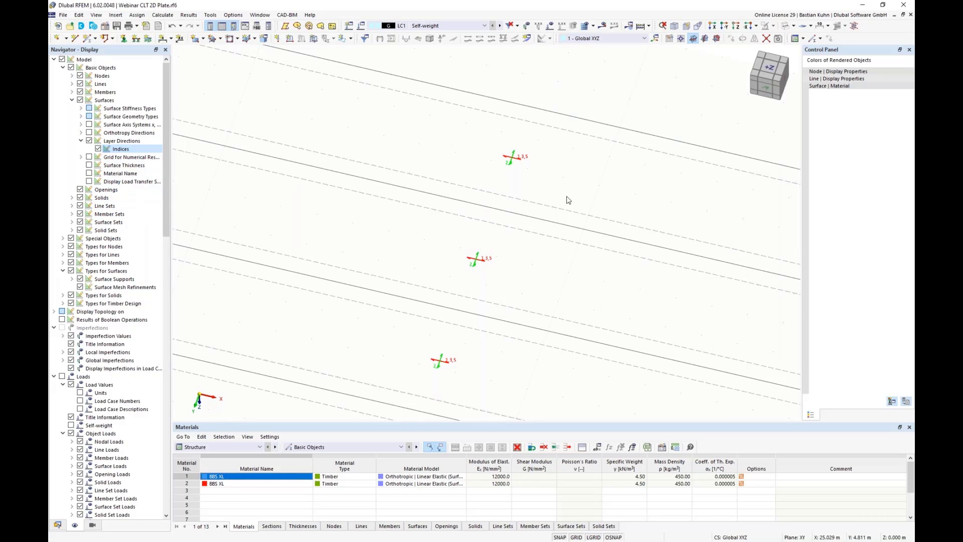
pyautogui.scroll(3, 538, 164)
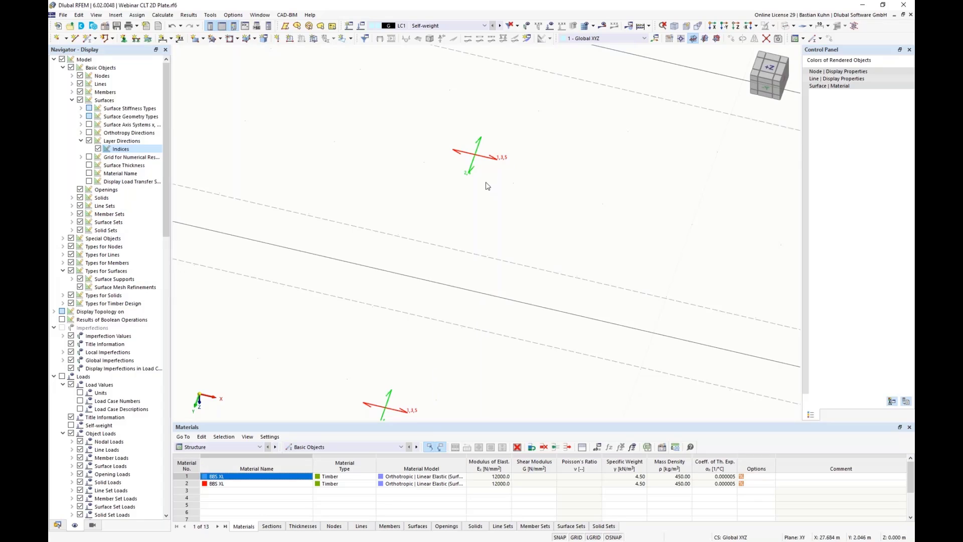
pyautogui.scroll(-1, 486, 183)
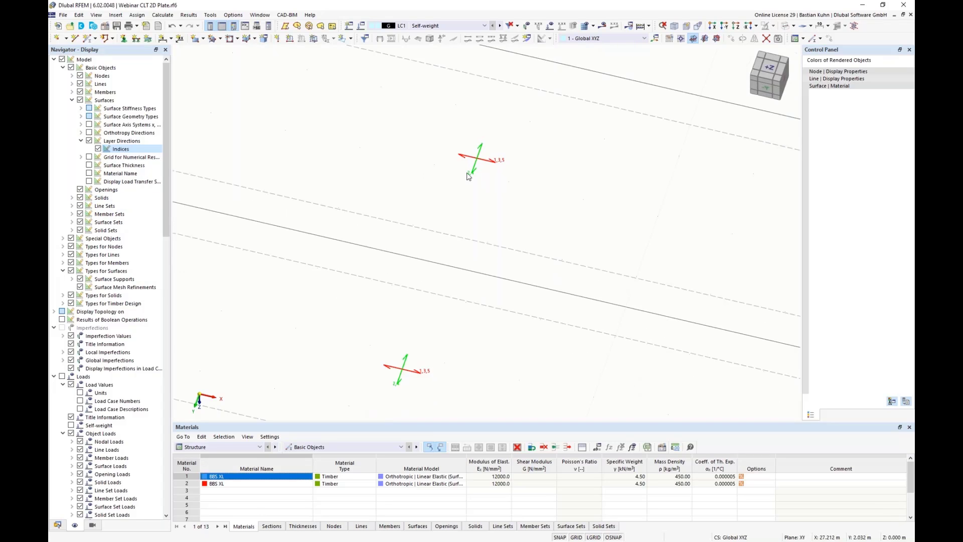
pyautogui.scroll(5, 470, 177)
pyautogui.scroll(-5, 458, 193)
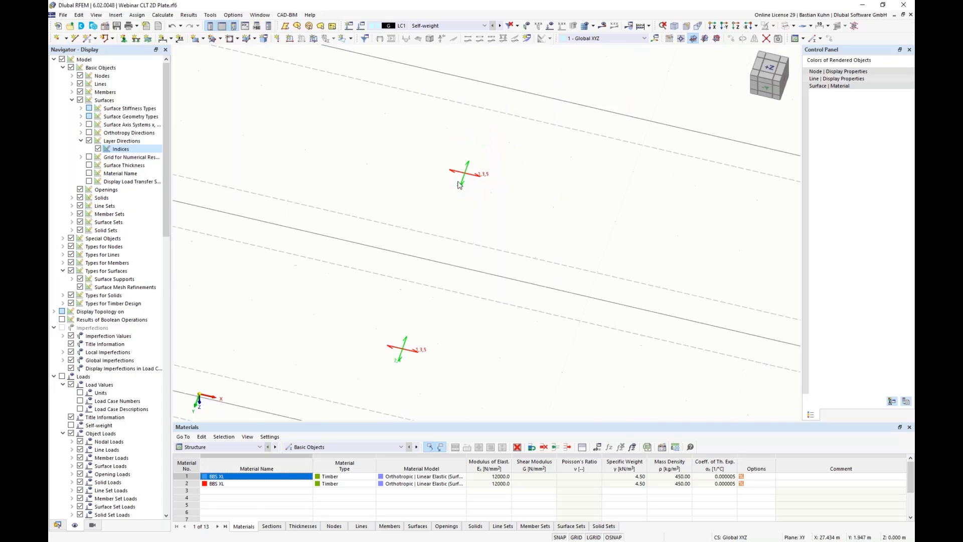
pyautogui.scroll(-2, 463, 188)
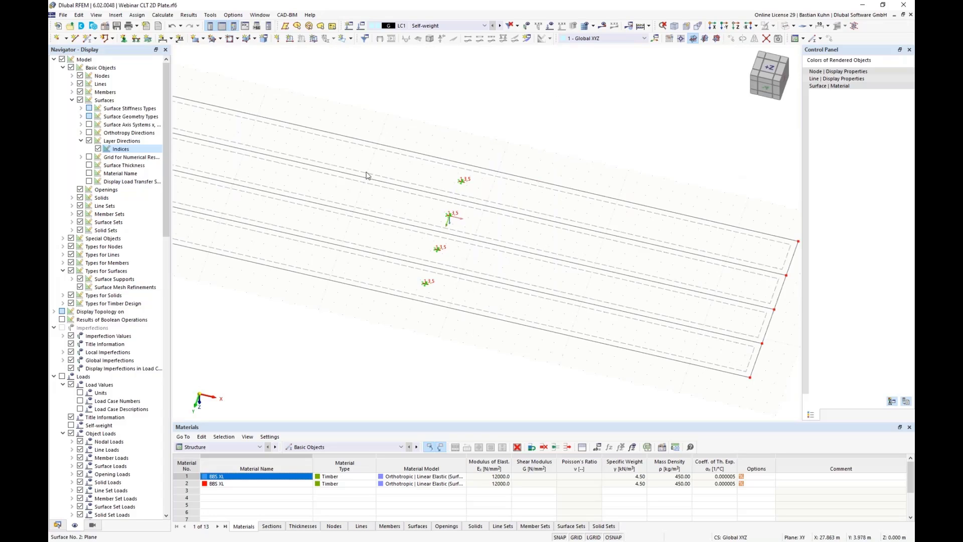
# - Return the plate to the Z-direction view and hide the surfaces' layer directions
pyautogui.scroll(-3, 507, 196)
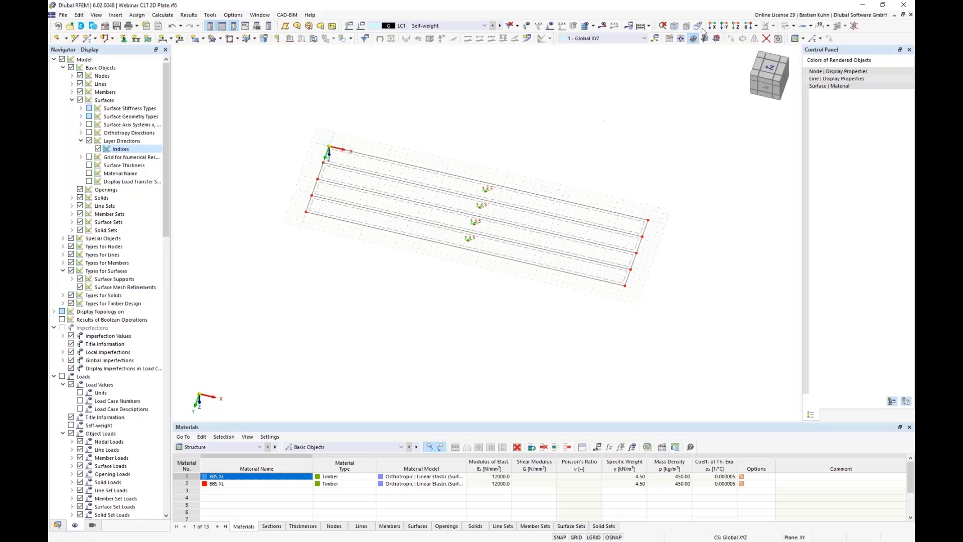
pyautogui.click(734, 27)
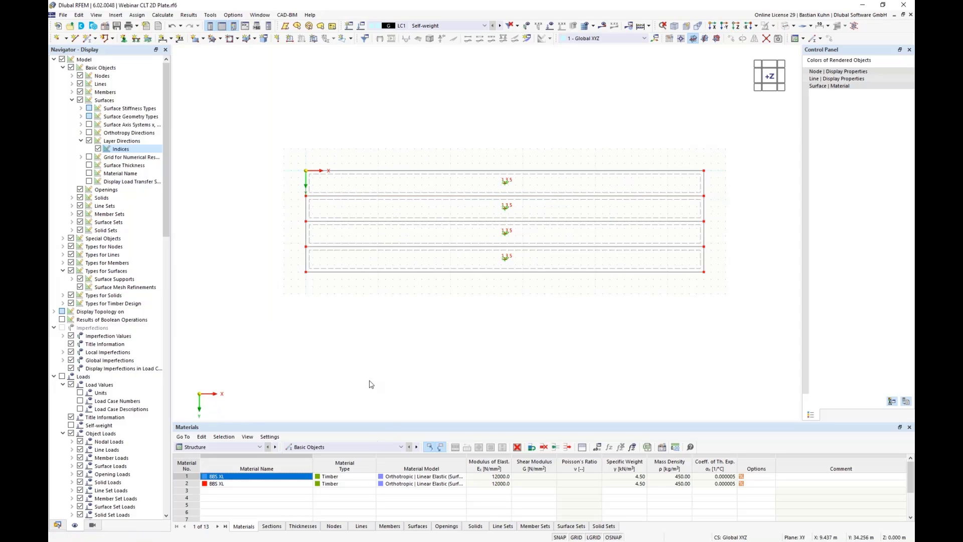
pyautogui.click(89, 141)
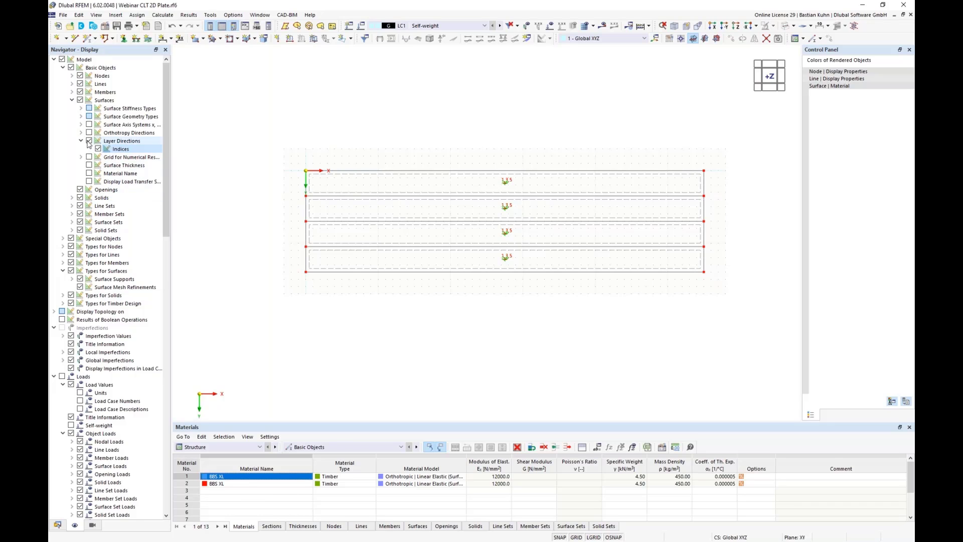
# - Divide both longitudinal lines of the outermost strip, at Y = 10.5 m and 14 m, using 3 intermediate nodes
pyautogui.rightClick(459, 247)
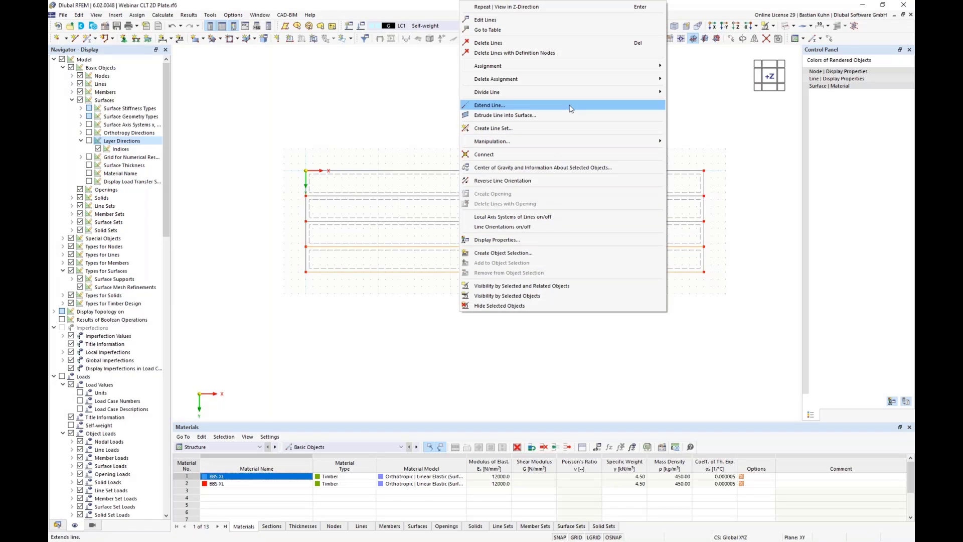
pyautogui.moveTo(593, 92)
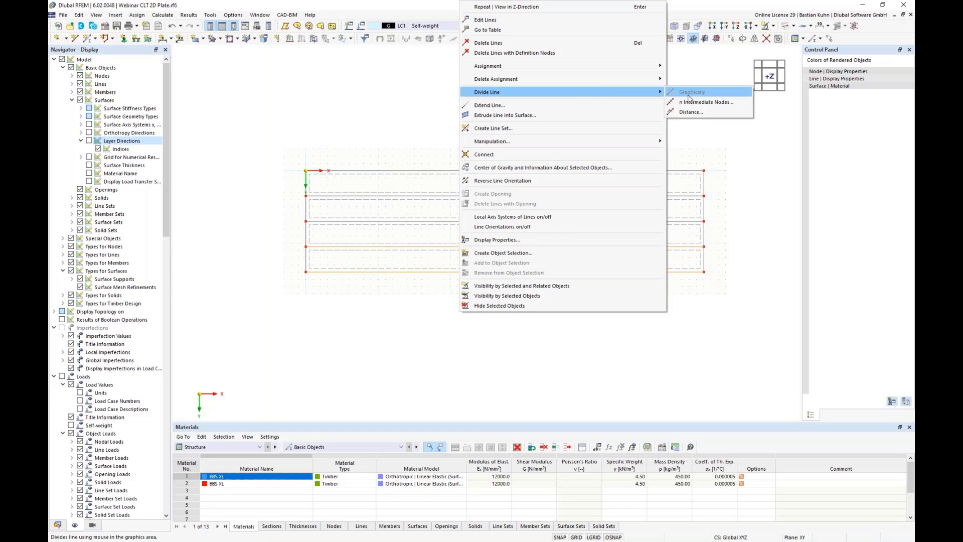
pyautogui.click(706, 101)
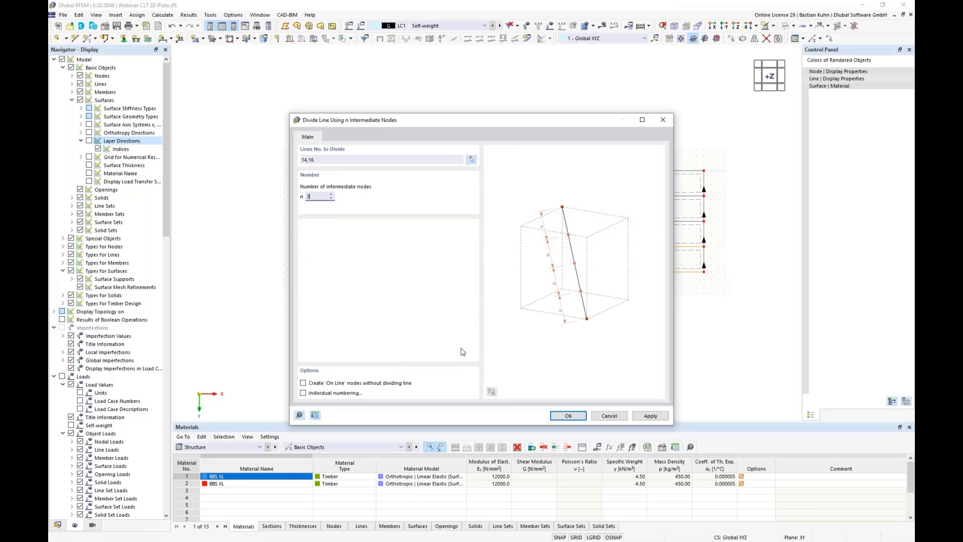
pyautogui.click(552, 416)
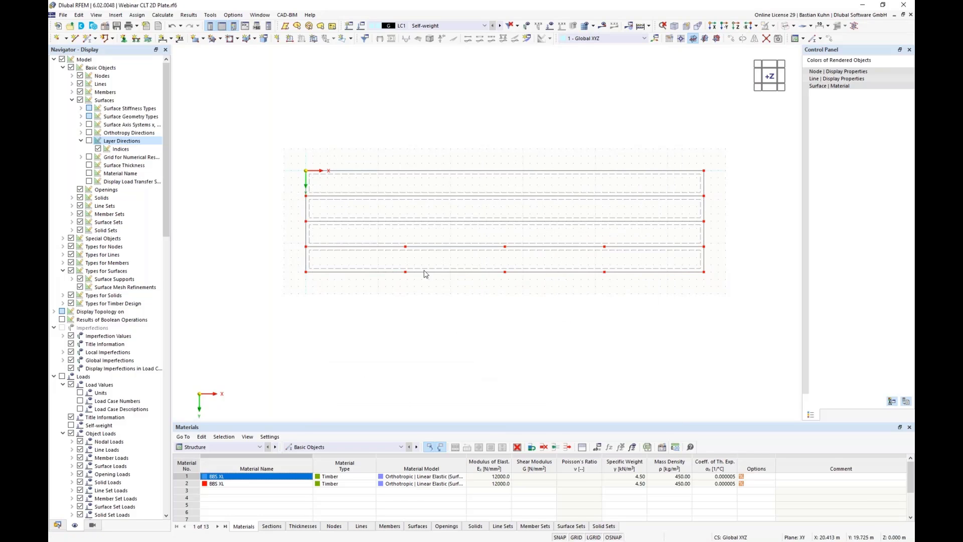
# - Set the X coordinate of the first pair of intermediate nodes to 12 m
pyautogui.moveTo(396, 237); pyautogui.dragTo(413, 284)
pyautogui.rightClick(408, 276)
pyautogui.click(451, 294)
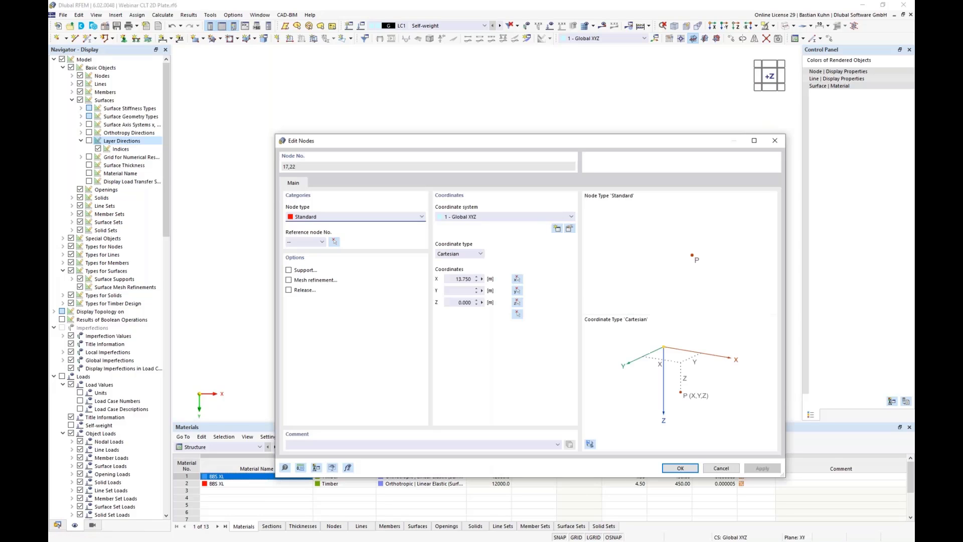
pyautogui.click(462, 279)
pyautogui.write('12')
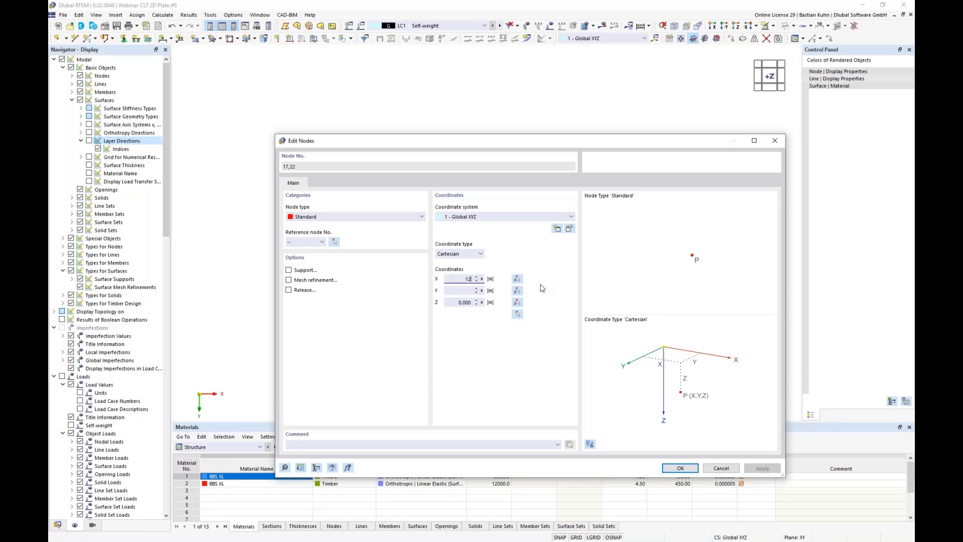
pyautogui.press('Return')
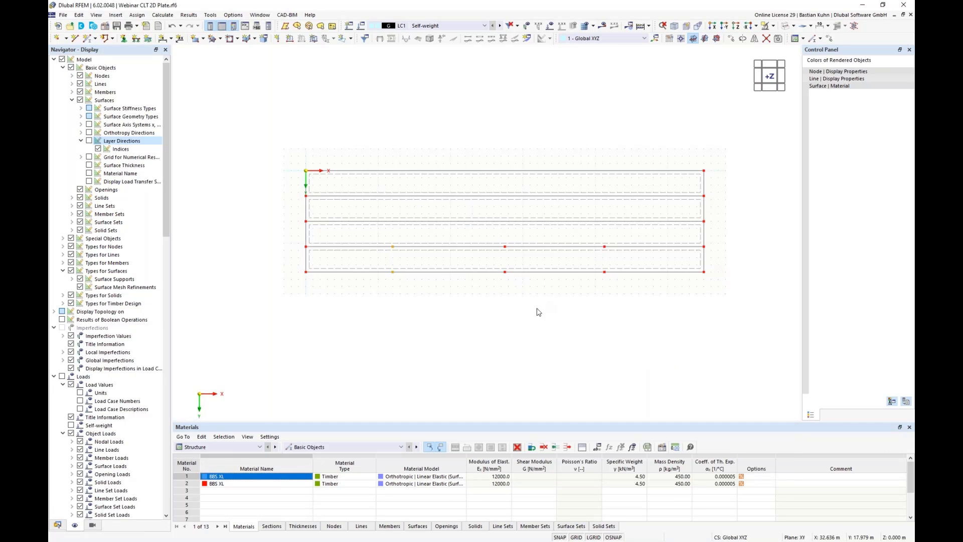
# - Set the X coordinate of the middle pair of intermediate nodes to 18 m
pyautogui.moveTo(490, 236); pyautogui.dragTo(520, 295)
pyautogui.rightClick(508, 277)
pyautogui.click(532, 292)
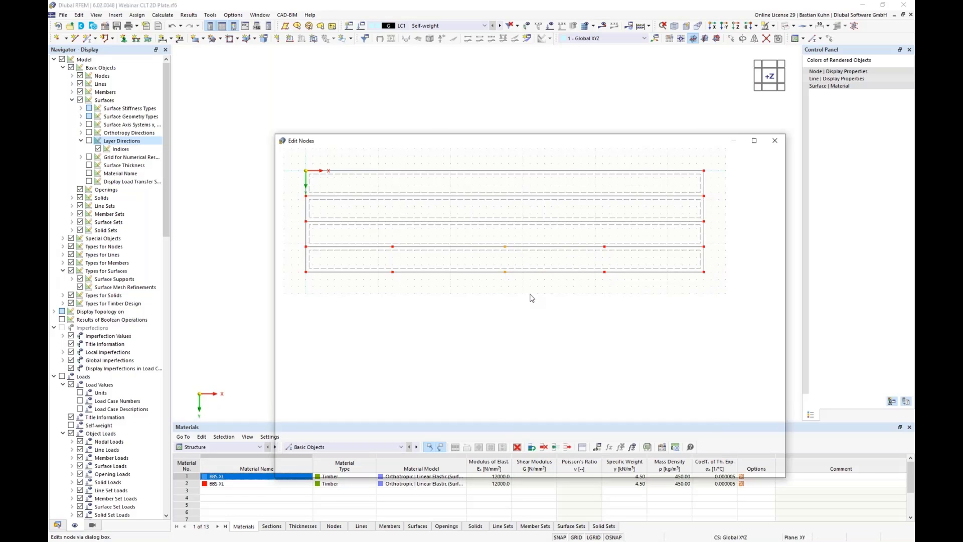
pyautogui.doubleClick(454, 279)
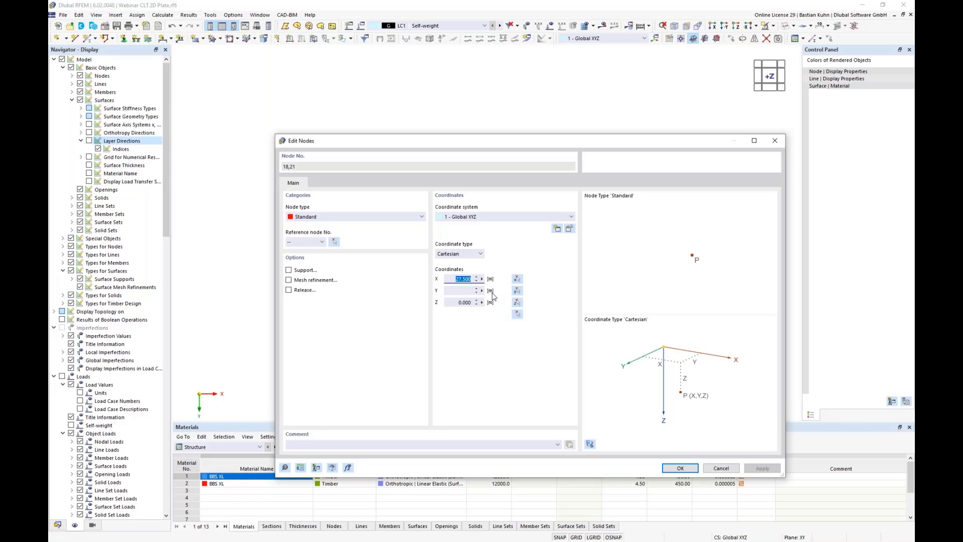
pyautogui.write('18')
pyautogui.press('Return')
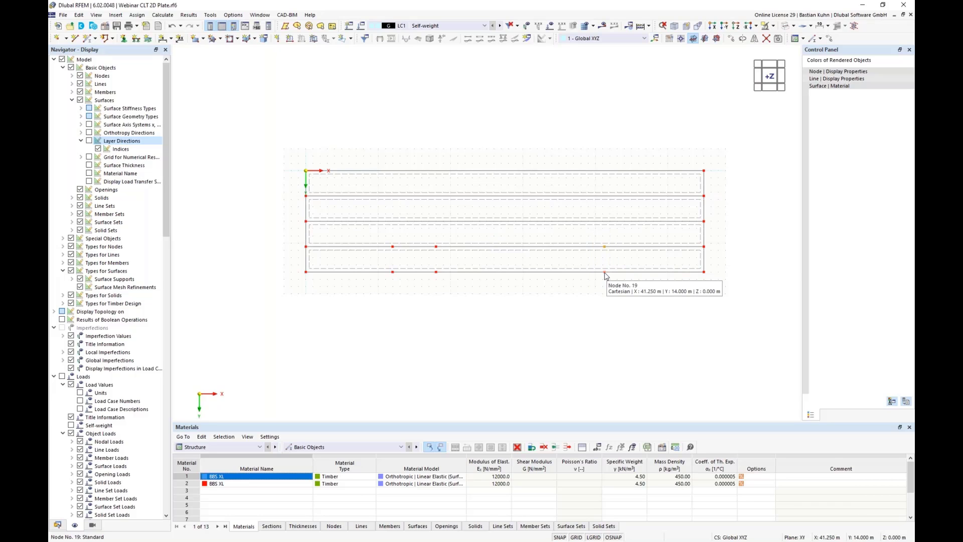
# - Set the X coordinate of the last pair of intermediate nodes to 37 m
pyautogui.rightClick(605, 275)
pyautogui.click(632, 289)
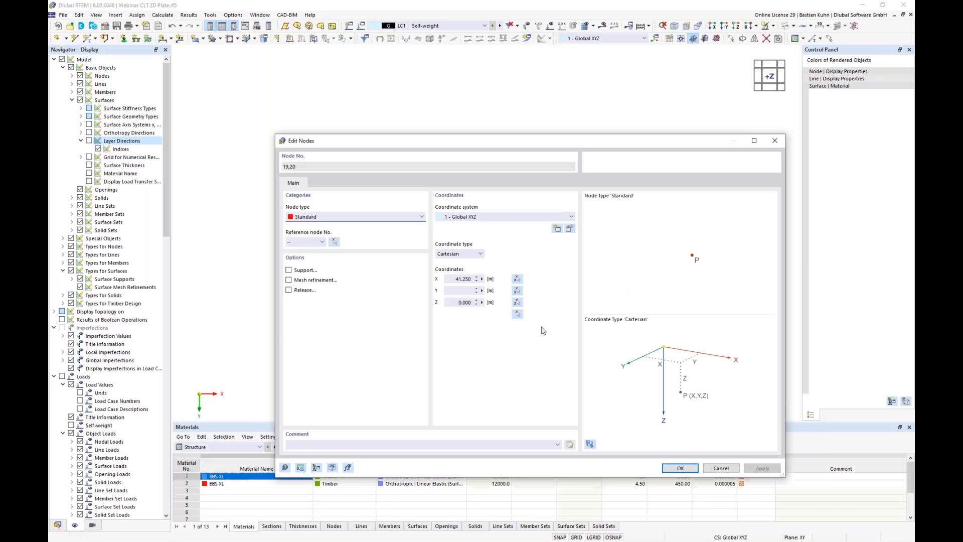
pyautogui.click(451, 279)
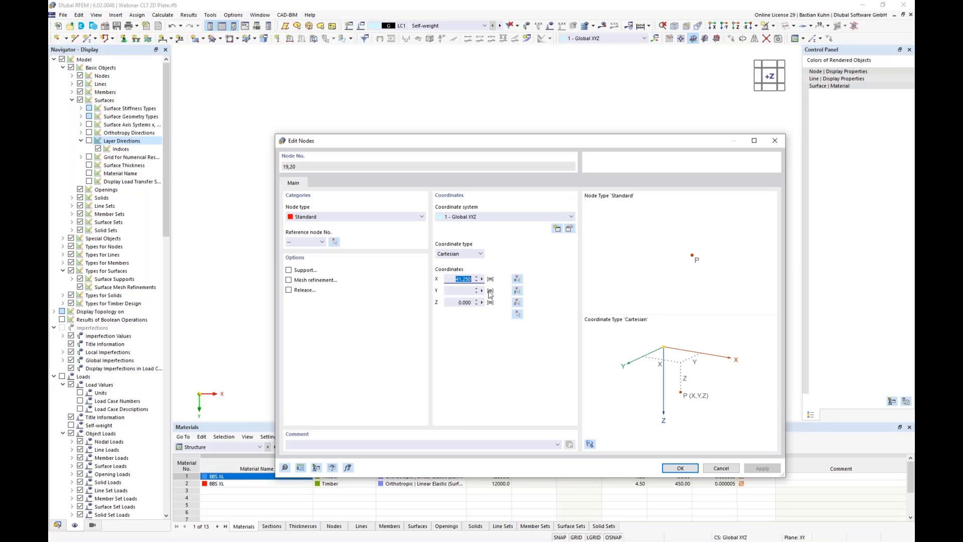
pyautogui.write('37')
pyautogui.click(680, 467)
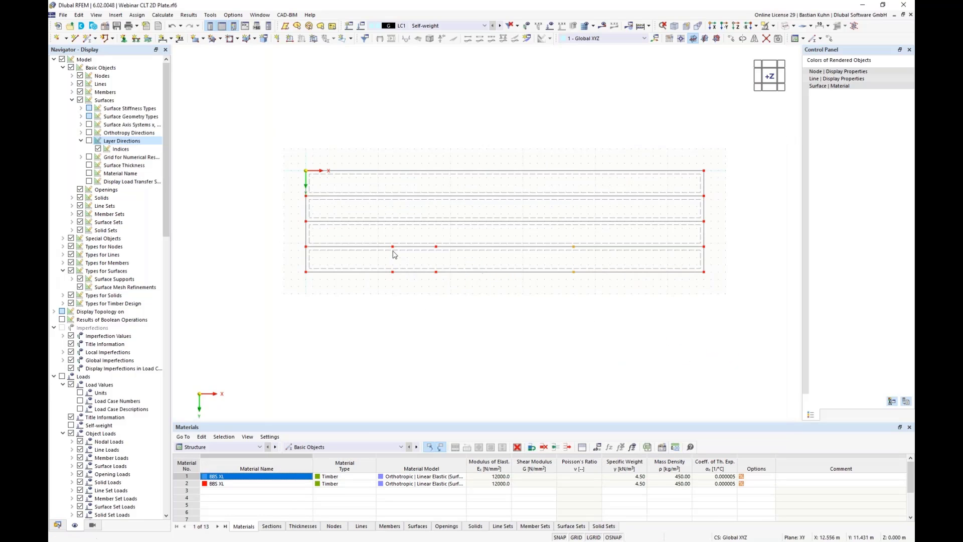
# - Copy the three intermediate nodes on the inner line in 1 step along Y to Y = 9 m
pyautogui.rightClick(575, 248)
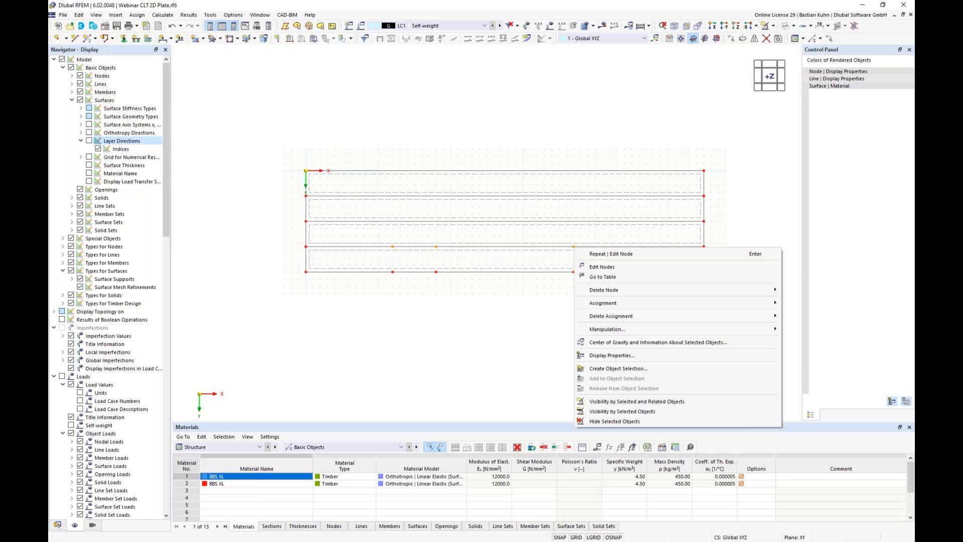
pyautogui.click(831, 39)
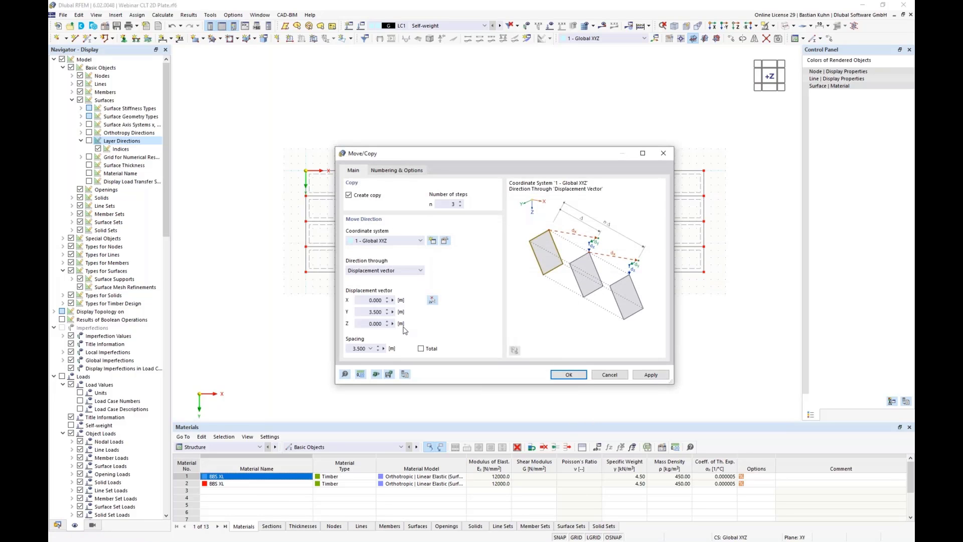
pyautogui.doubleClick(461, 205)
pyautogui.moveTo(365, 313); pyautogui.dragTo(434, 322)
pyautogui.click(561, 376)
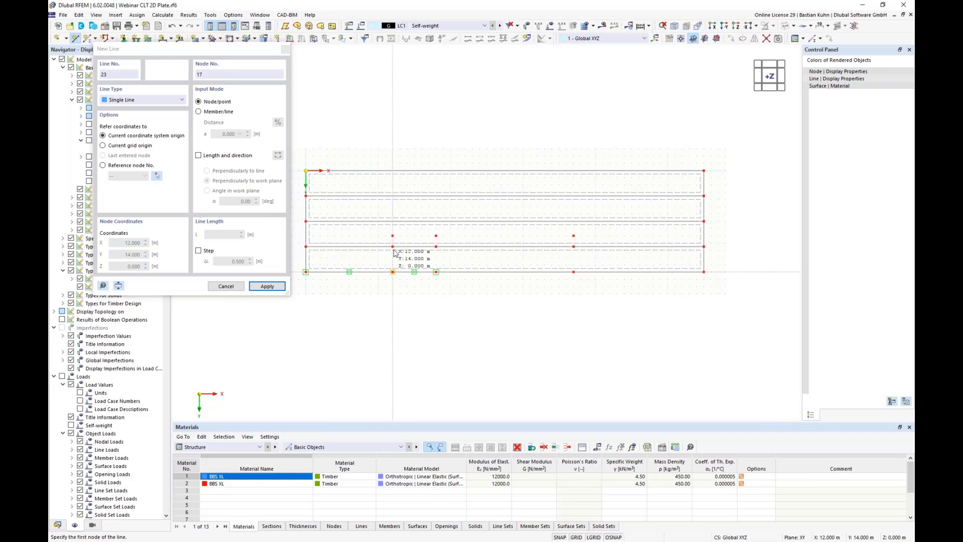
# - Draw three single lines through the existing nodes to outline the first recess from X = 12 m to 18 m, reaching in to Y = 9 m
pyautogui.click(392, 272)
pyautogui.click(393, 236)
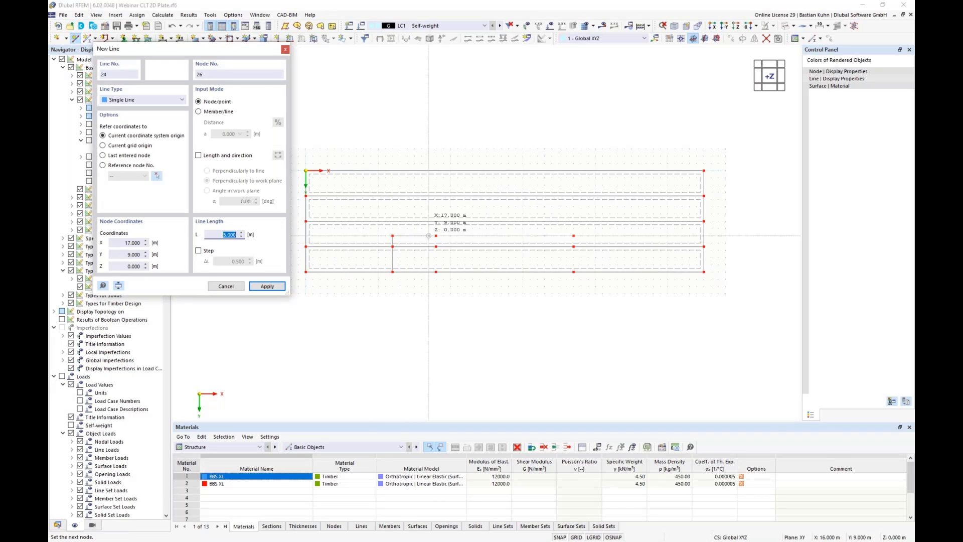
pyautogui.click(436, 235)
pyautogui.click(436, 273)
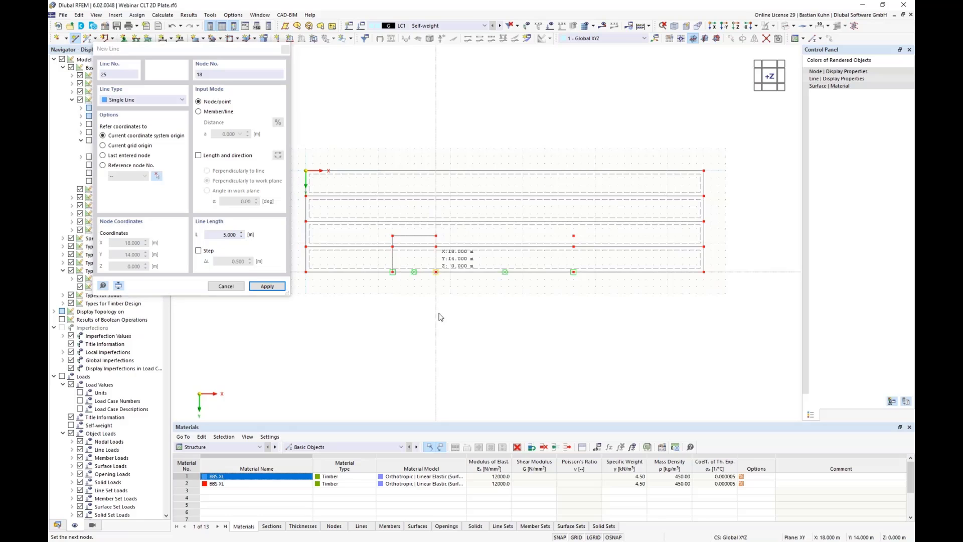
pyautogui.press('Escape')
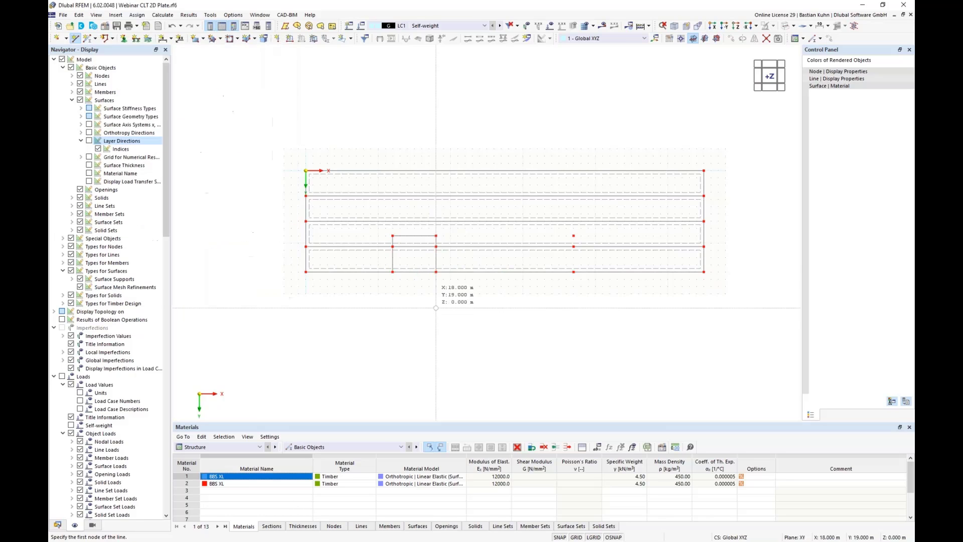
# - Copy the three outline lines of the first recess to the nodes at X = 37 m and connect them with the lines they cross
pyautogui.click(393, 256)
pyautogui.keyDown('ctrl'); pyautogui.click(409, 237); pyautogui.keyUp('ctrl')
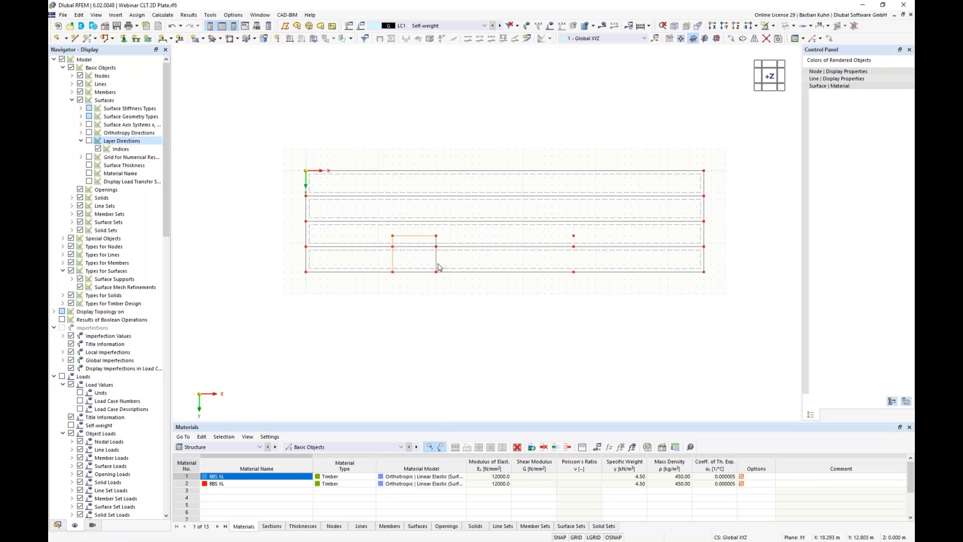
pyautogui.keyDown('ctrl'); pyautogui.click(436, 266); pyautogui.keyUp('ctrl')
pyautogui.keyDown('ctrl'); pyautogui.moveTo(562, 264); pyautogui.dragTo(576, 275); pyautogui.keyUp('ctrl')
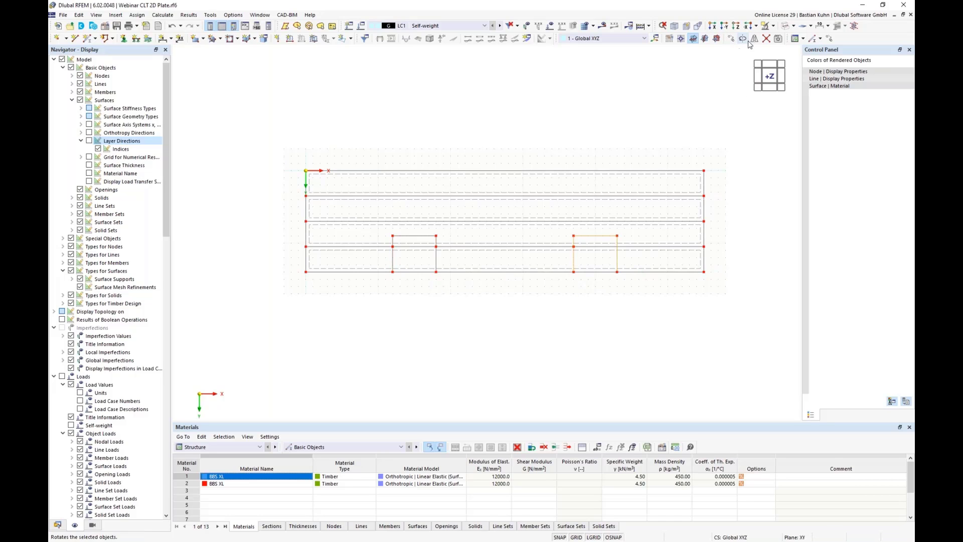
pyautogui.moveTo(647, 295); pyautogui.dragTo(554, 249)
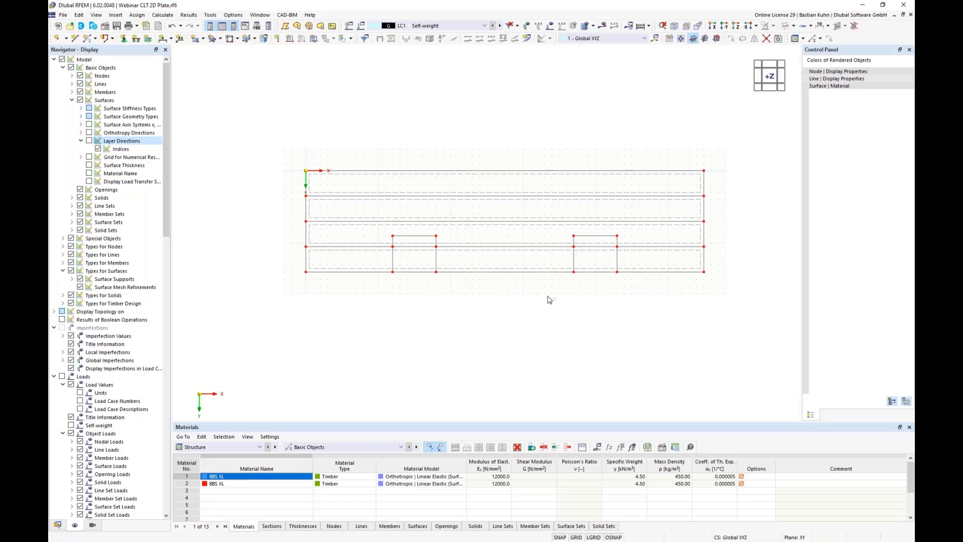
# - Divide the surfaces crossed by the recess outlines with the intersecting lines and delete the pieces inside both recesses
pyautogui.rightClick(462, 247)
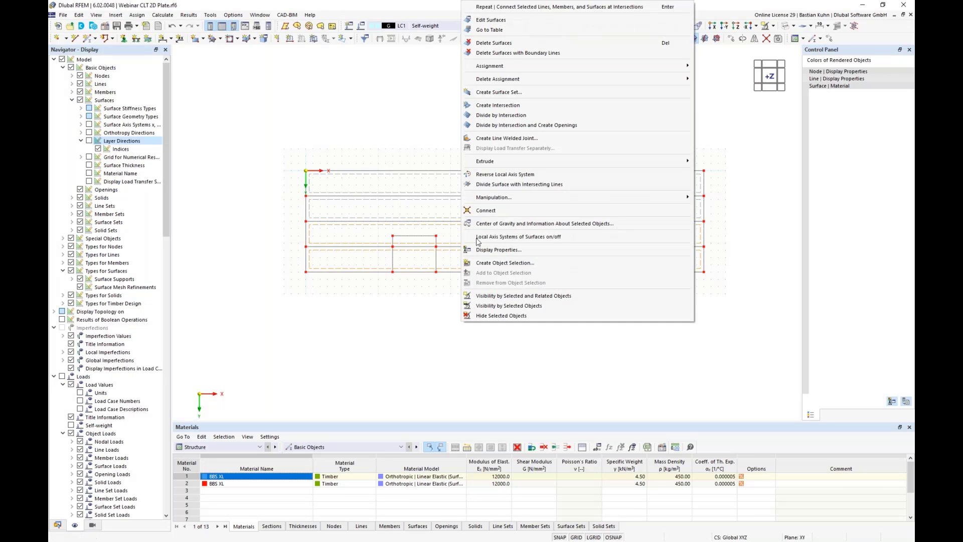
pyautogui.click(502, 185)
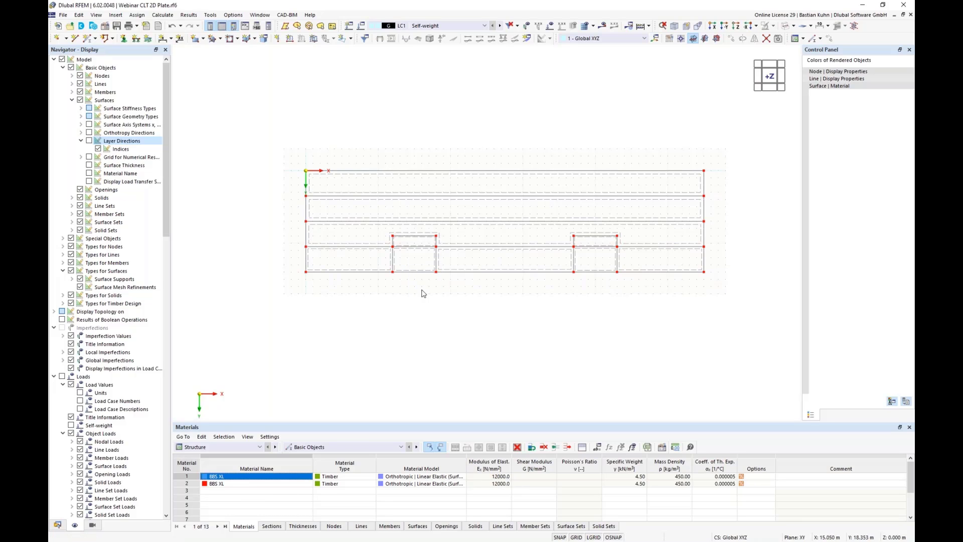
pyautogui.click(409, 249)
pyautogui.press('Delete')
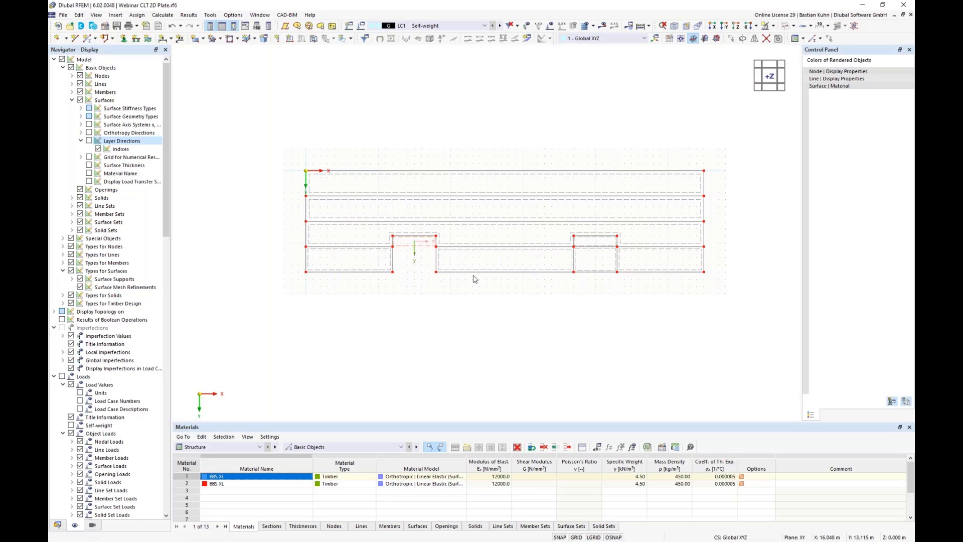
pyautogui.moveTo(608, 278); pyautogui.dragTo(588, 241)
pyautogui.press('Delete')
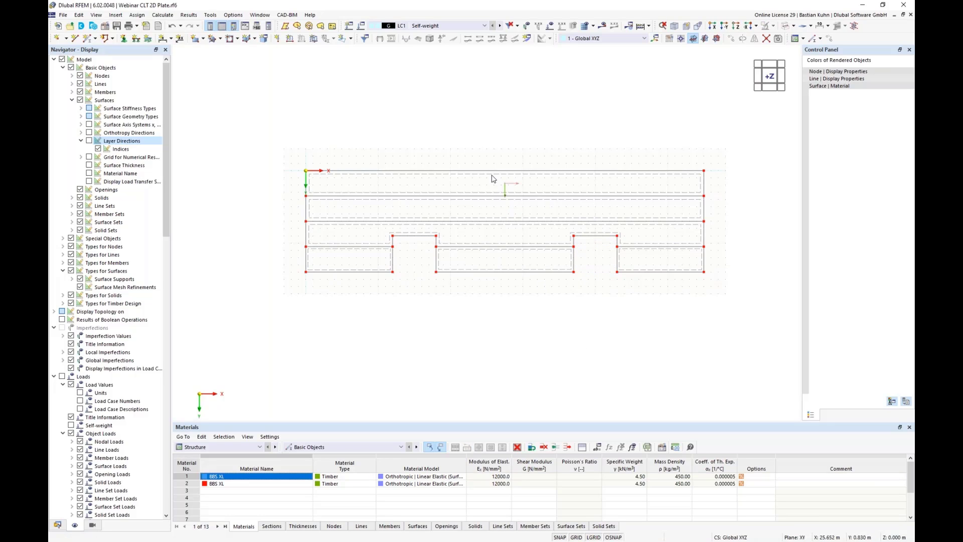
# - Copy the plate's outer long edge line at Y = 0 (line 4) in 1 step by 0.4 m along Y
pyautogui.rightClick(340, 175)
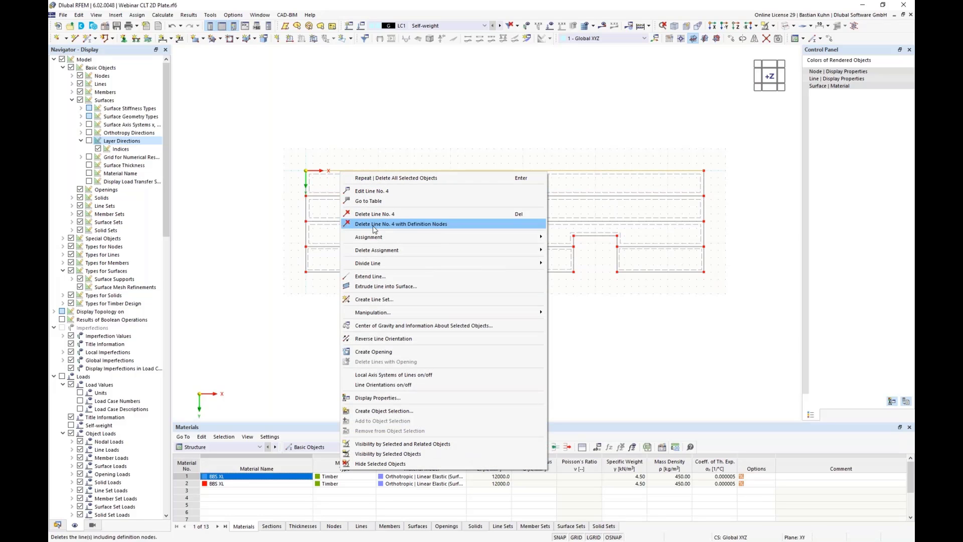
pyautogui.moveTo(383, 253)
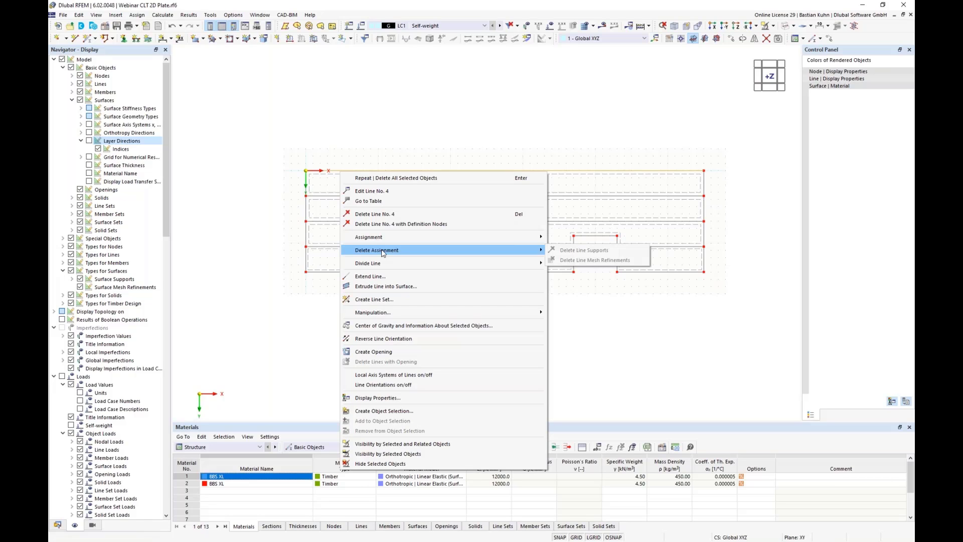
pyautogui.click(830, 40)
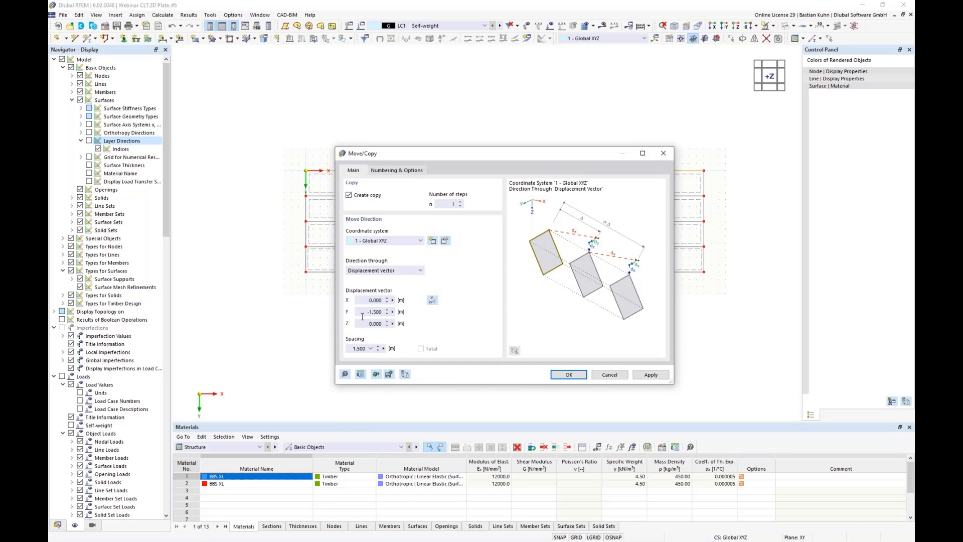
pyautogui.click(362, 315)
pyautogui.write('0,4')
pyautogui.click(564, 377)
pyautogui.click(568, 376)
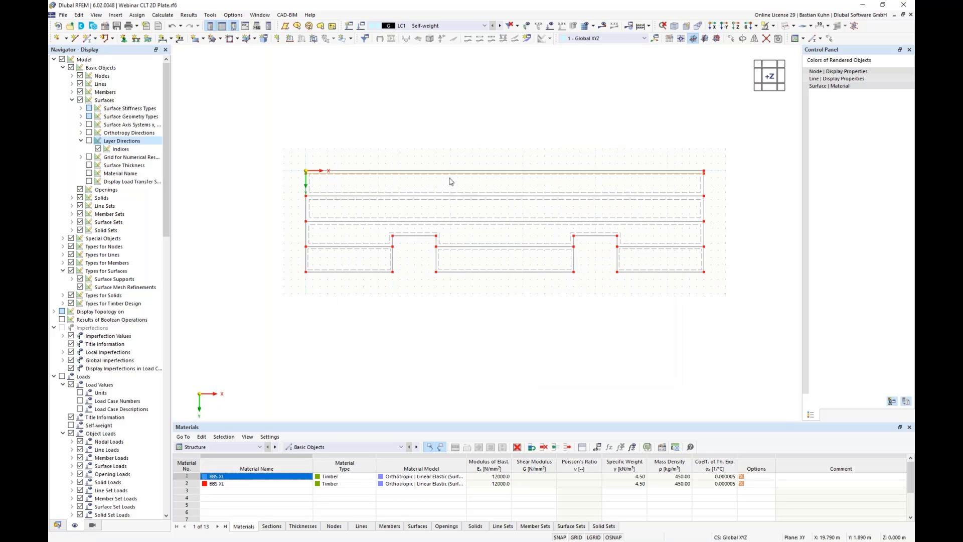
# - Copy the new inner line in 1 step along Y so that it lies just inside the recessed long edge
pyautogui.click(829, 38)
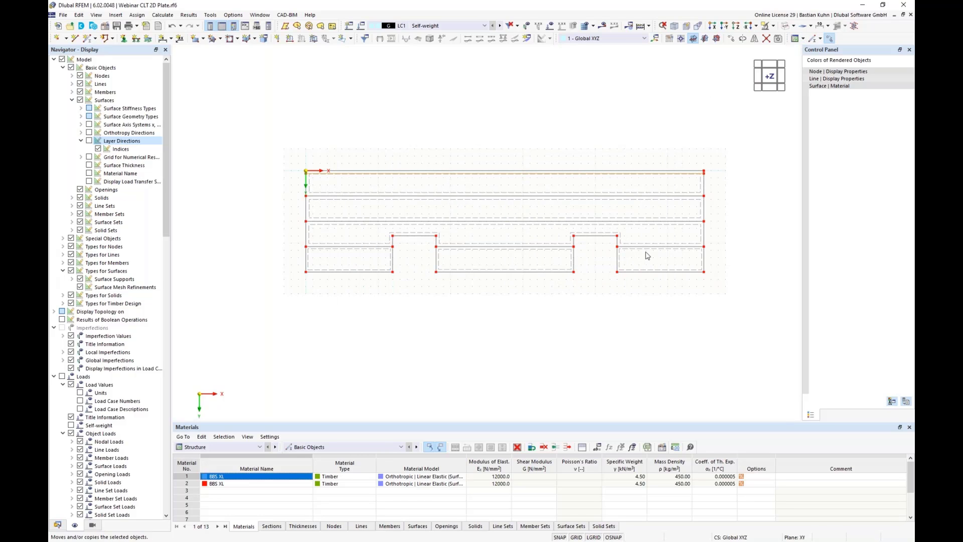
pyautogui.moveTo(367, 311); pyautogui.dragTo(416, 308)
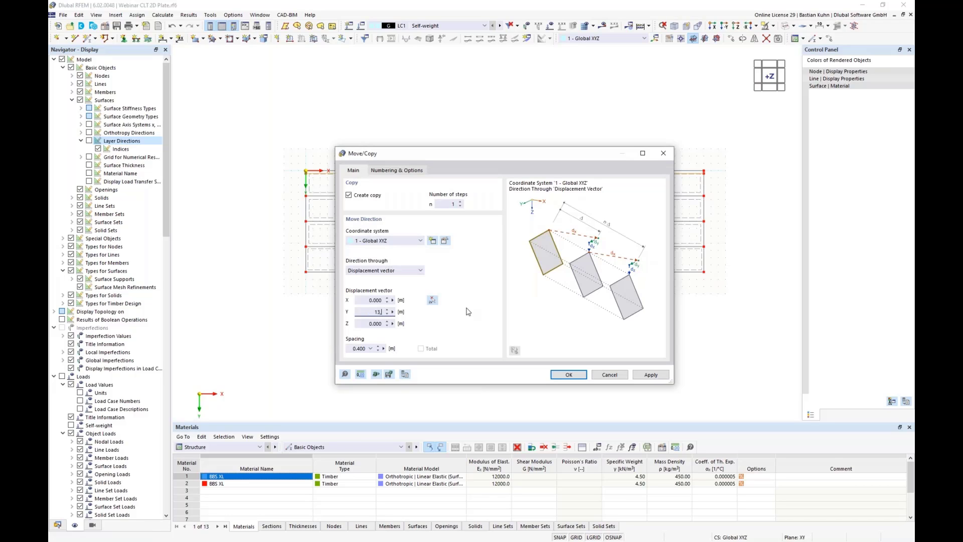
pyautogui.click(569, 375)
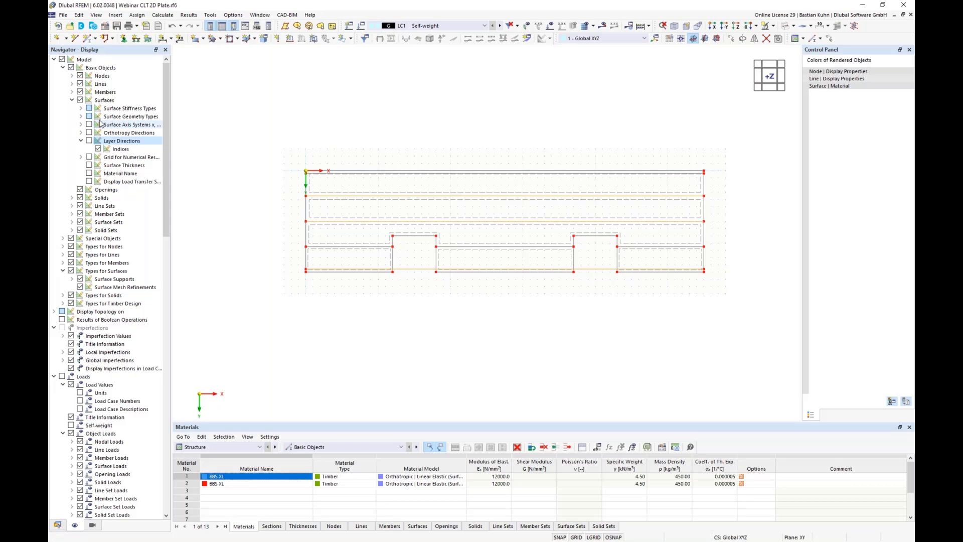
# - Reverse the orientation of joint line 2 with the line orientations displayed, hide them again, and check the line axis systems
pyautogui.click(72, 84)
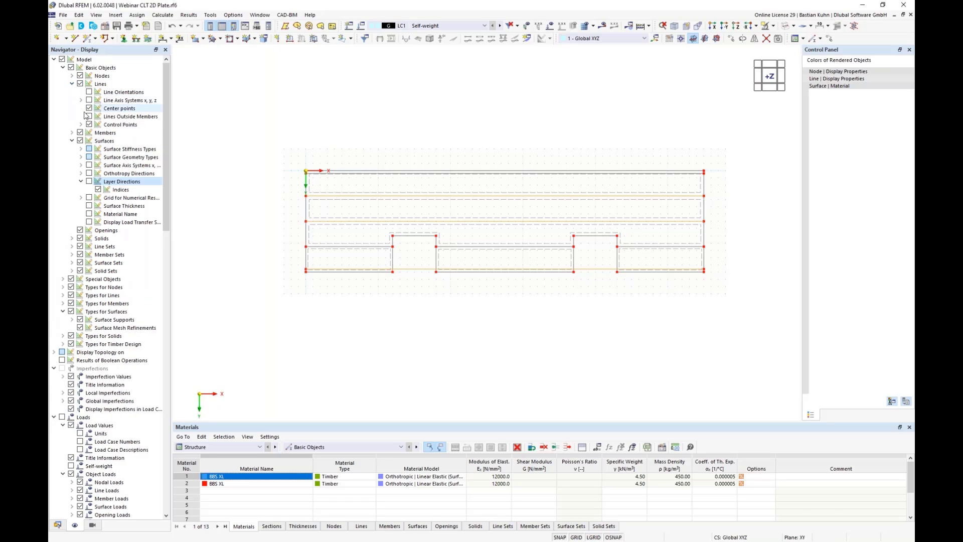
pyautogui.click(89, 92)
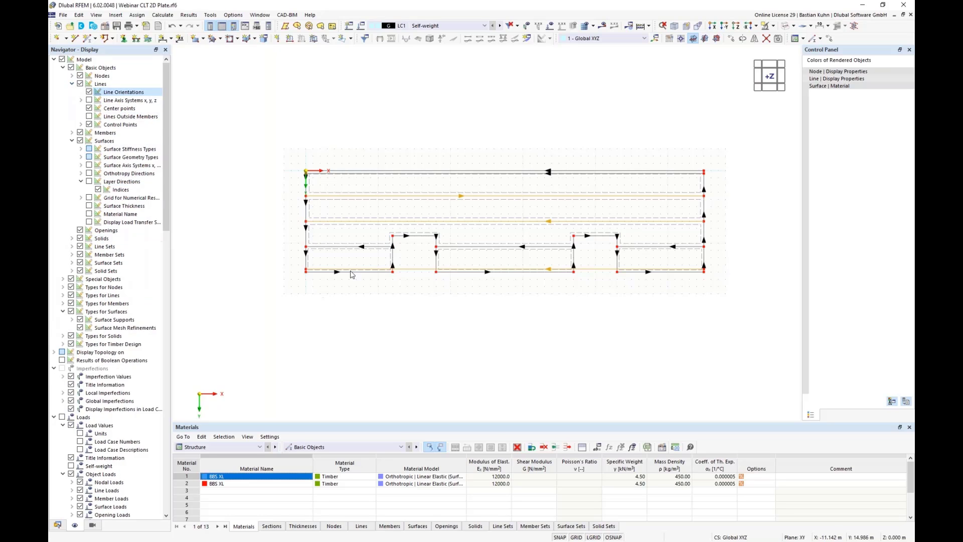
pyautogui.rightClick(479, 197)
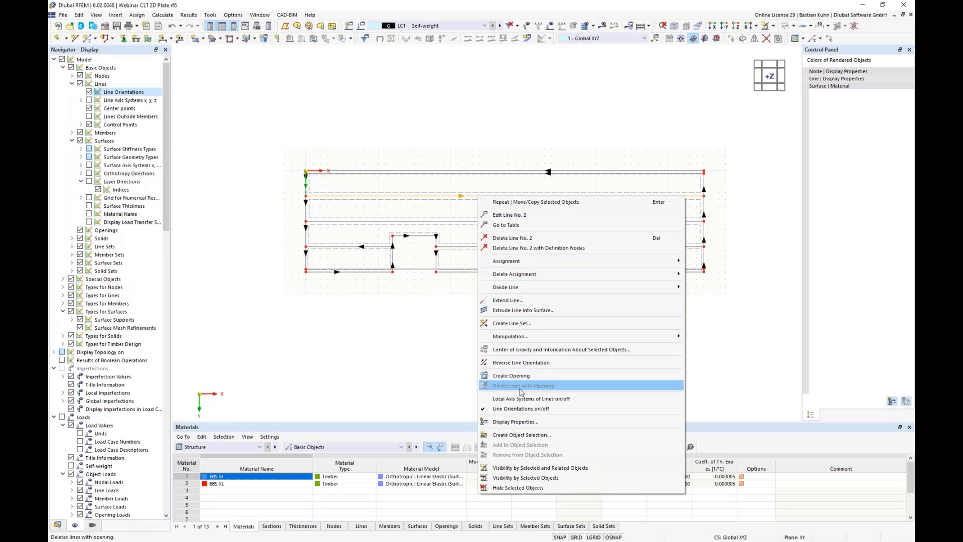
pyautogui.click(524, 362)
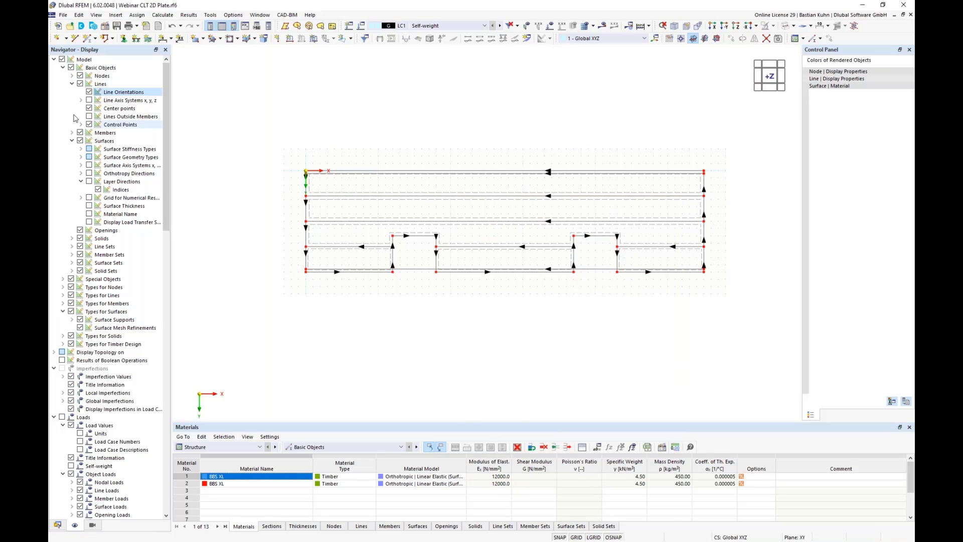
pyautogui.click(89, 92)
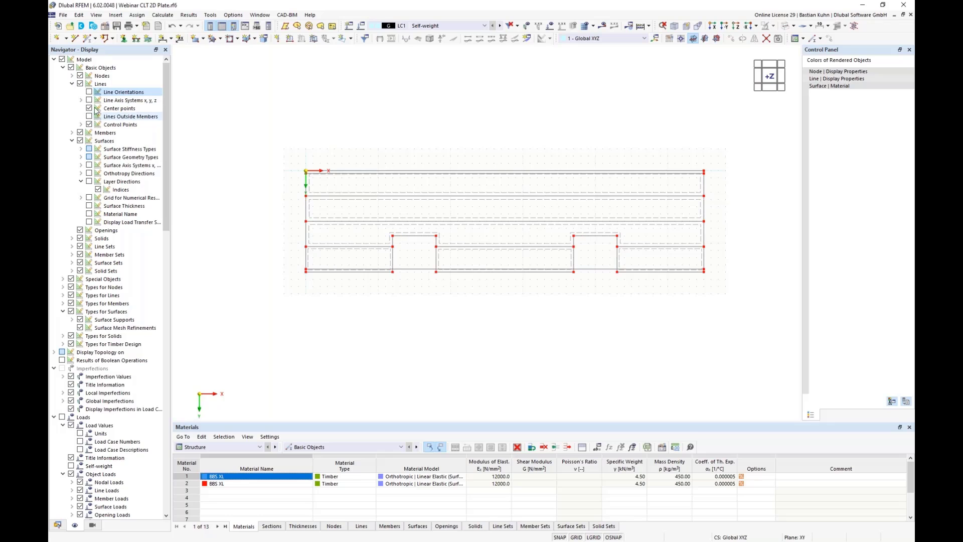
pyautogui.click(89, 100)
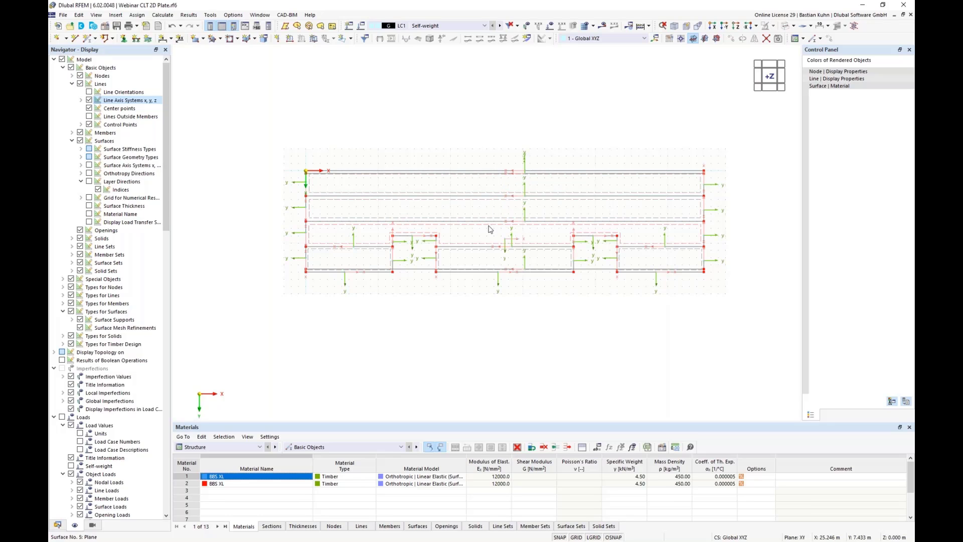
pyautogui.click(89, 100)
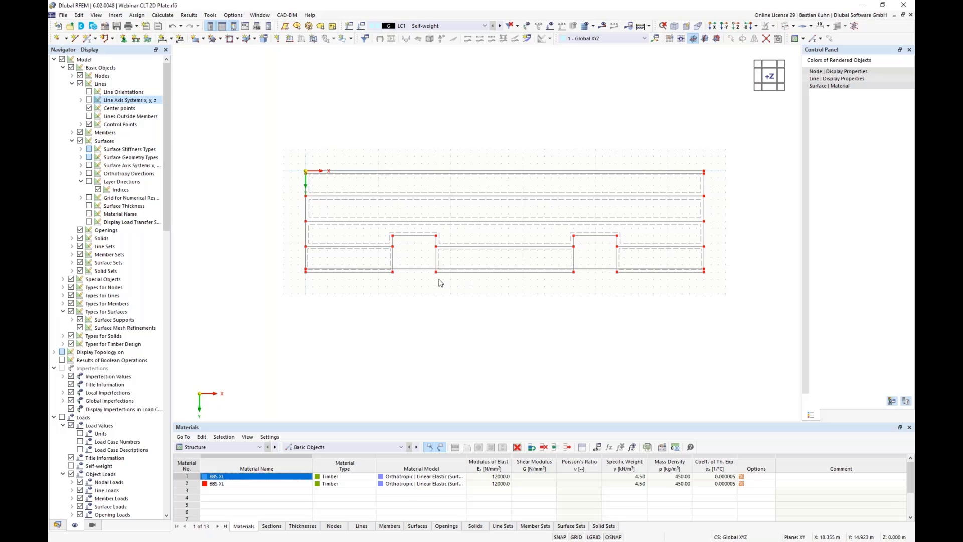
# - Divide lines 2, 12, 35 and 36 using a distance of 0.5 m from the line end
pyautogui.click(456, 176)
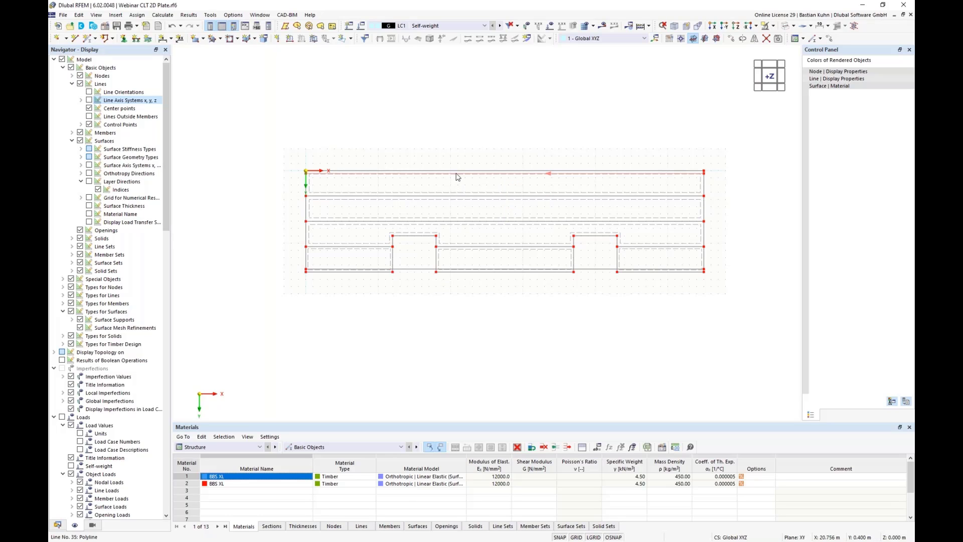
pyautogui.click(464, 198)
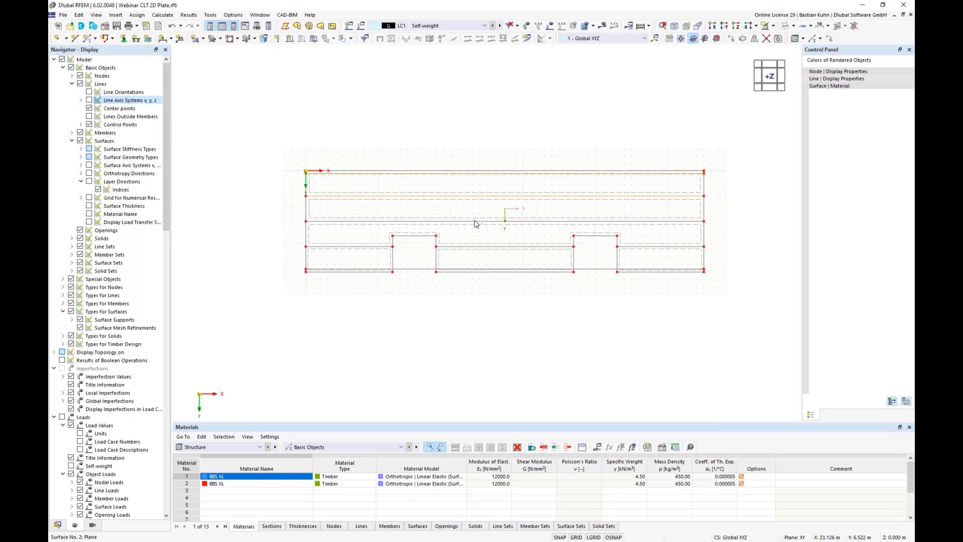
pyautogui.click(475, 221)
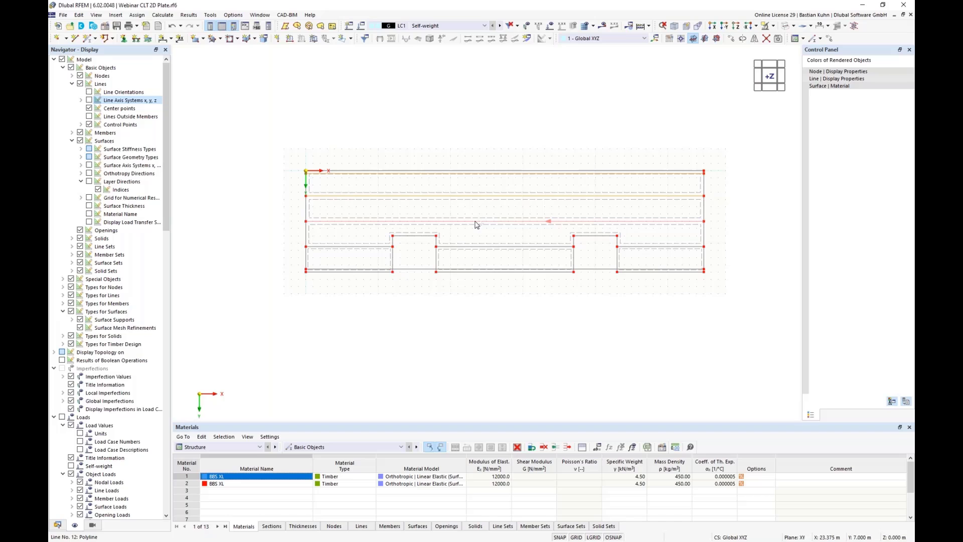
pyautogui.rightClick(485, 271)
pyautogui.moveTo(691, 94)
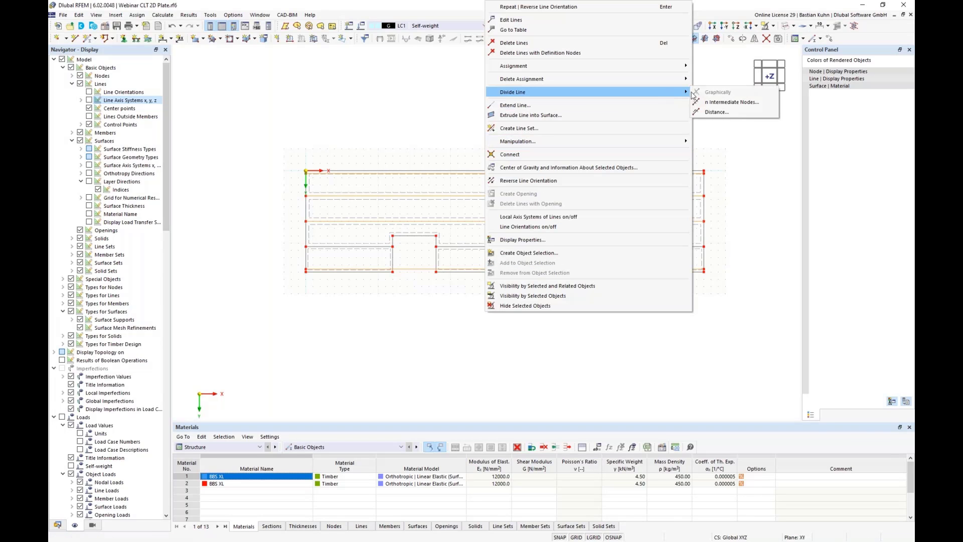
pyautogui.click(715, 112)
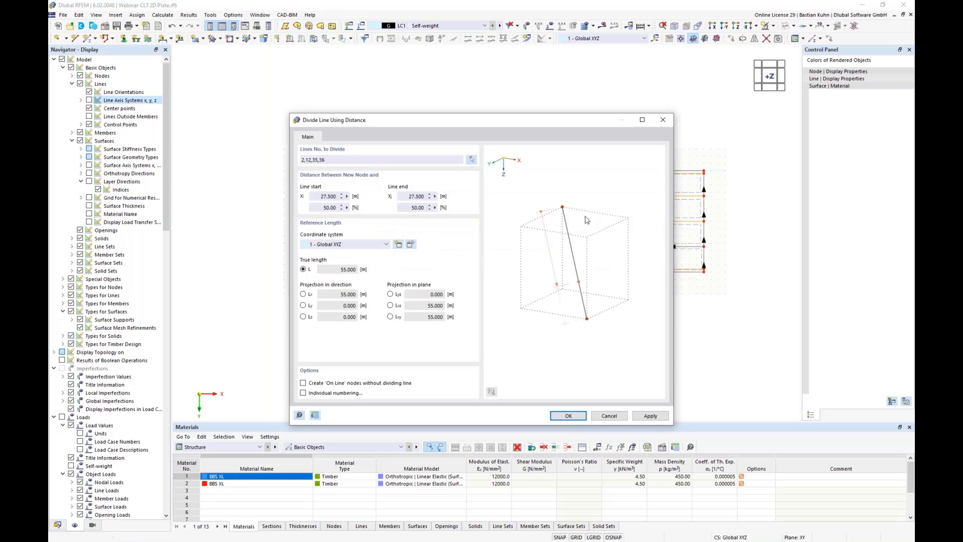
pyautogui.click(406, 197)
pyautogui.write('0,5')
pyautogui.click(569, 419)
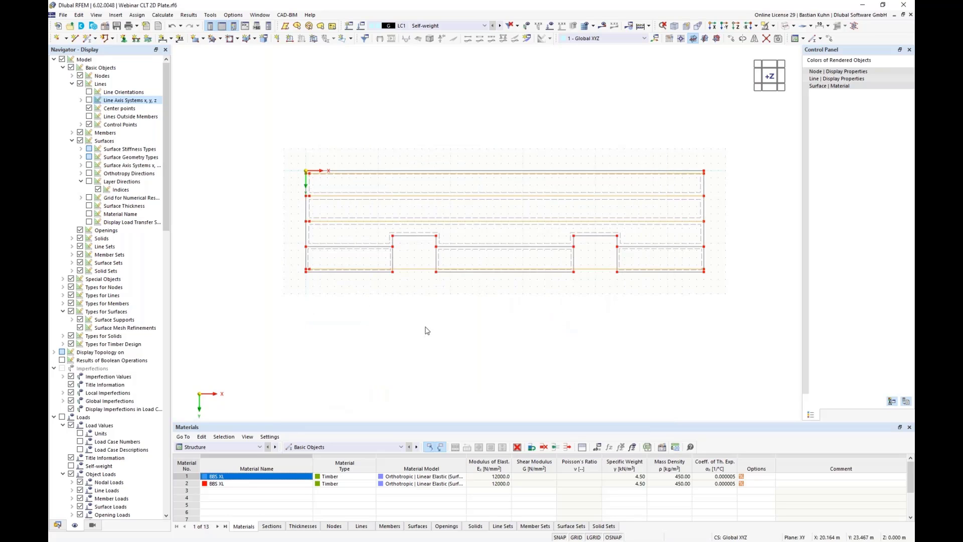
# - Divide line 22, the joint segment between the short edge and the first recess, 0.5 m from its line end
pyautogui.rightClick(363, 249)
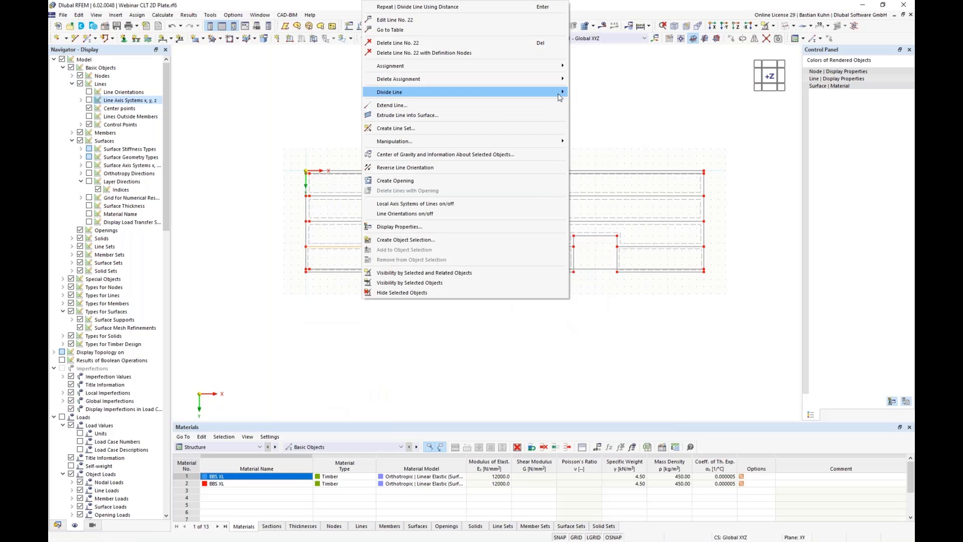
pyautogui.click(595, 100)
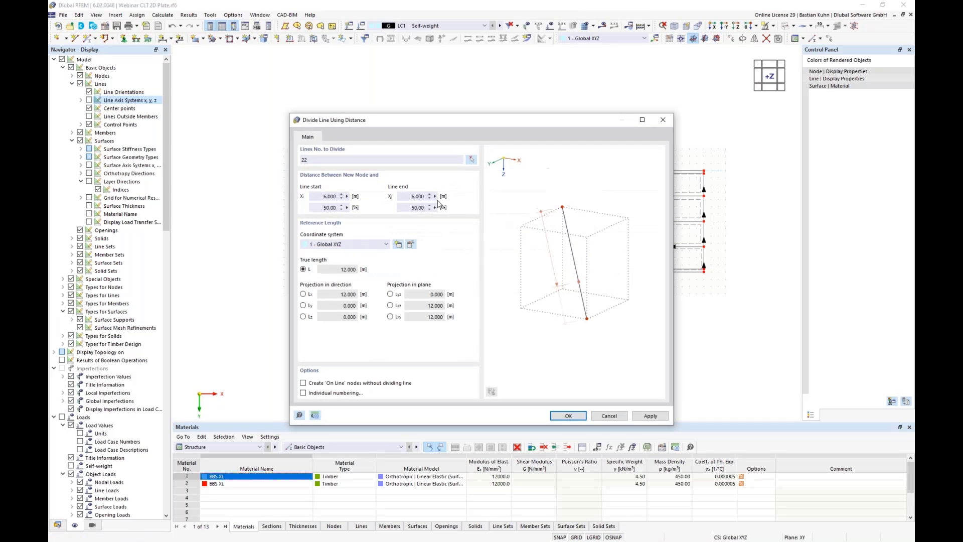
pyautogui.click(413, 196)
pyautogui.write('0,5')
pyautogui.press('Return')
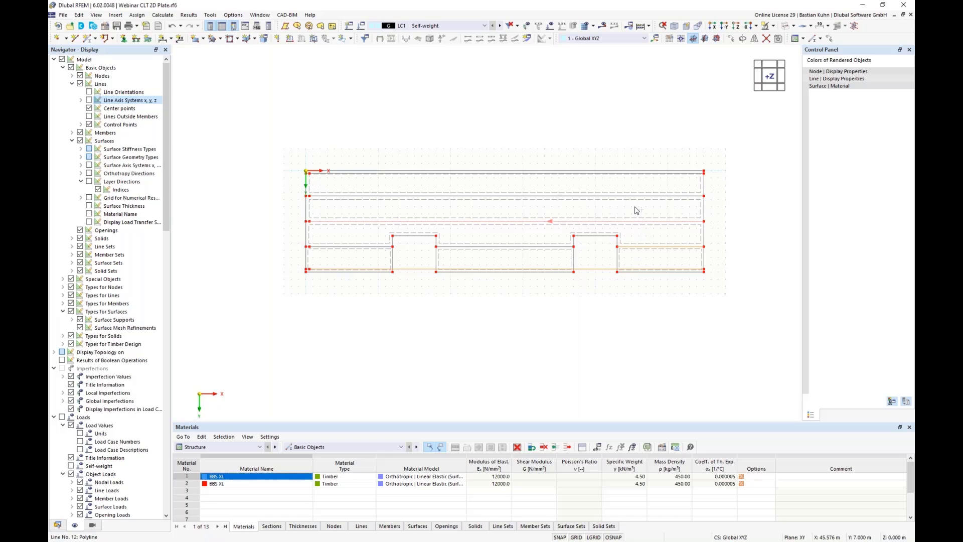
# - Divide lines 2, 12, 16, 35 and 36 using a distance from the line start
pyautogui.rightClick(632, 173)
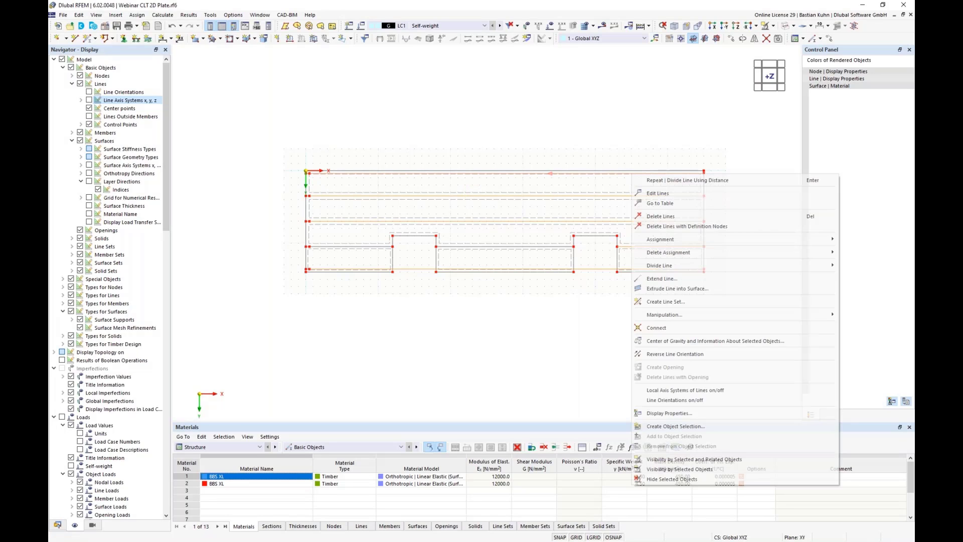
pyautogui.moveTo(669, 266)
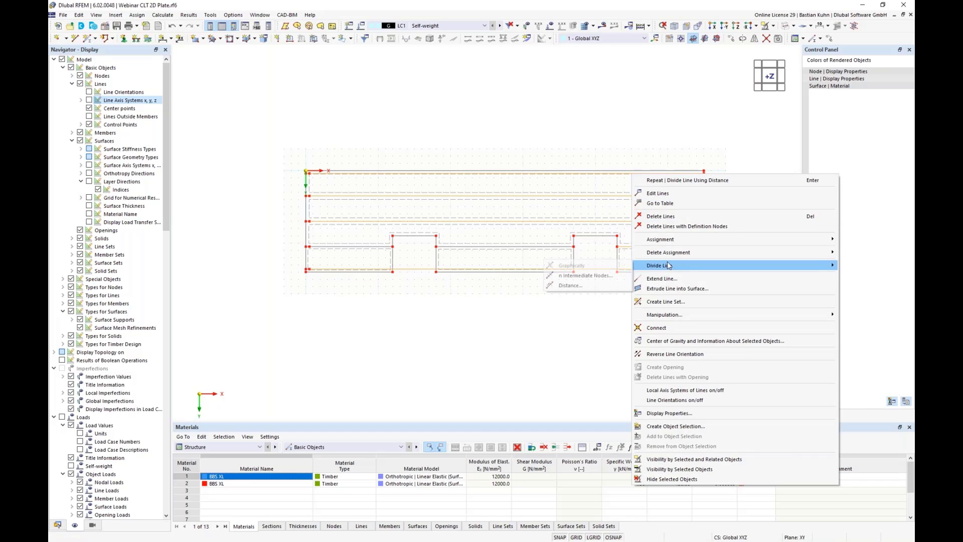
pyautogui.click(587, 266)
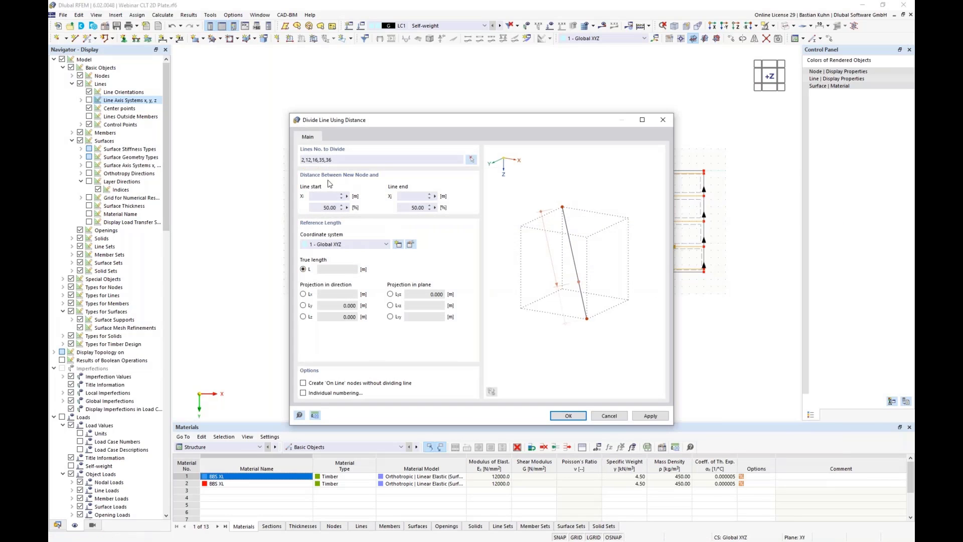
pyautogui.click(326, 197)
pyautogui.press('Return')
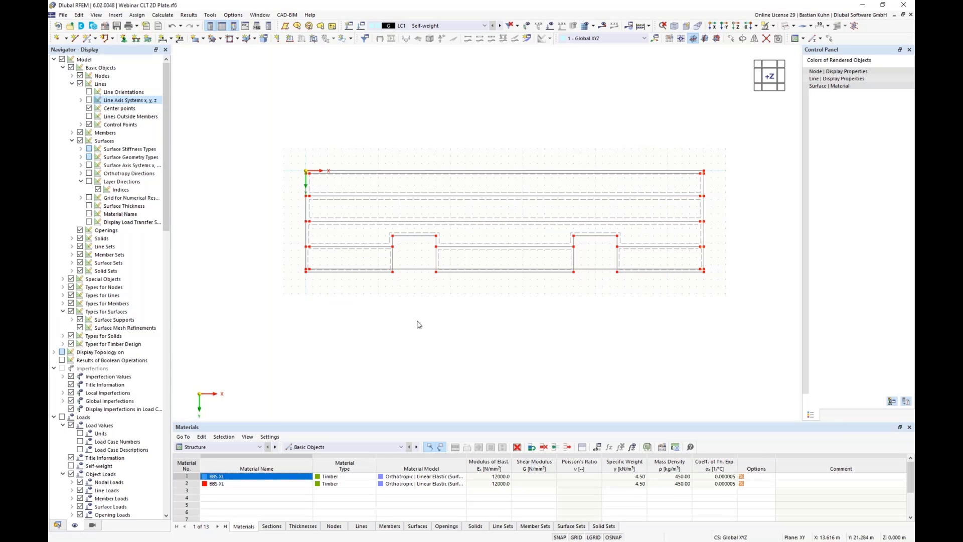
# - Place 11 intermediate nodes on inner lines 42, 43, 45 and 46 as 'On Line' nodes without dividing the lines
pyautogui.click(414, 271)
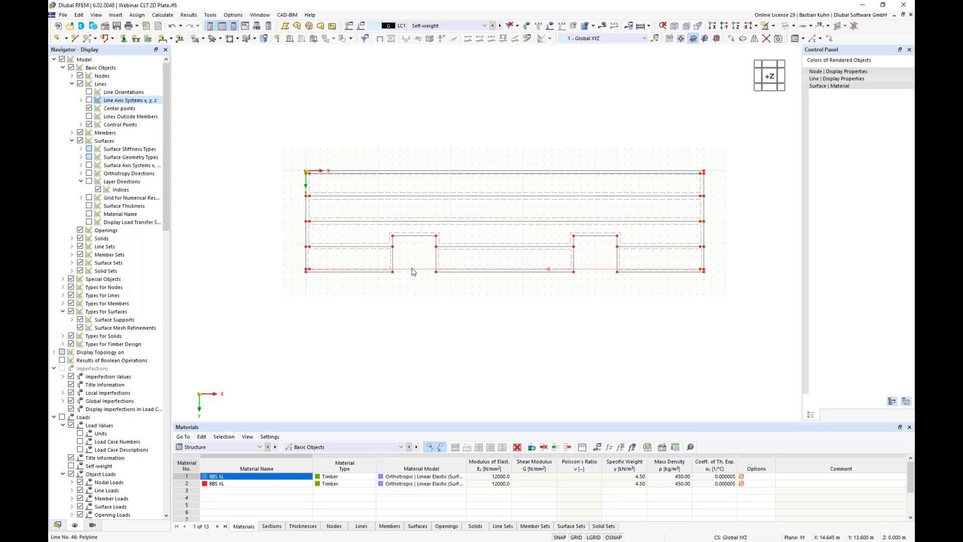
pyautogui.click(421, 221)
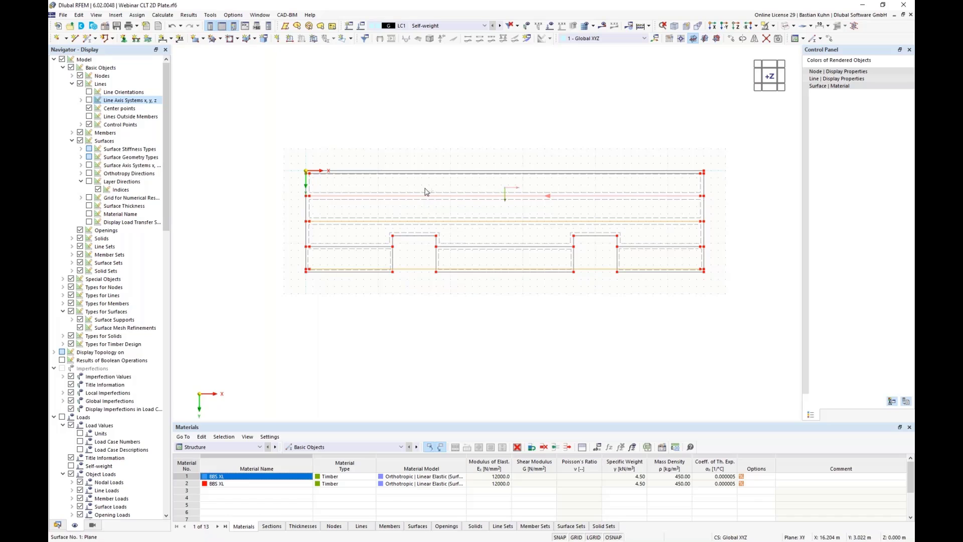
pyautogui.click(425, 191)
pyautogui.rightClick(429, 177)
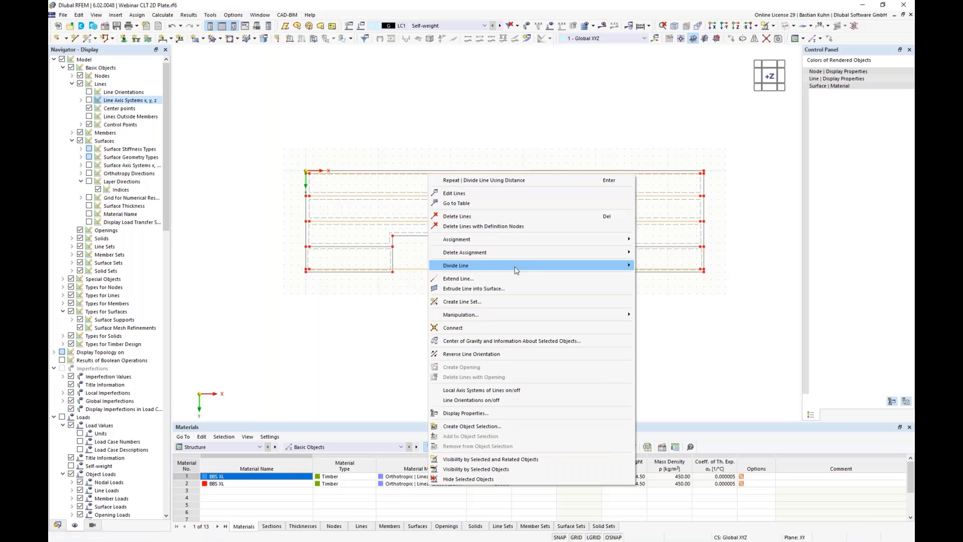
pyautogui.moveTo(517, 266)
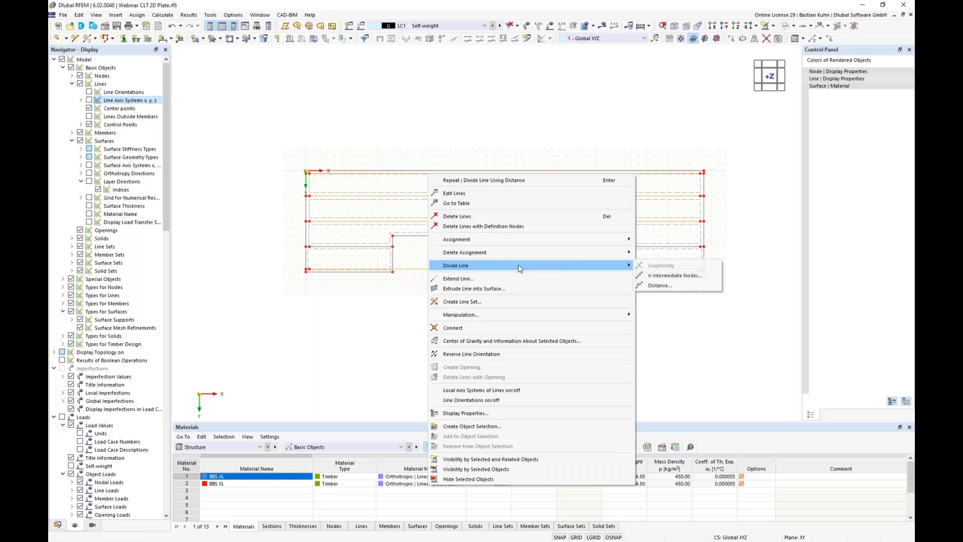
pyautogui.click(670, 275)
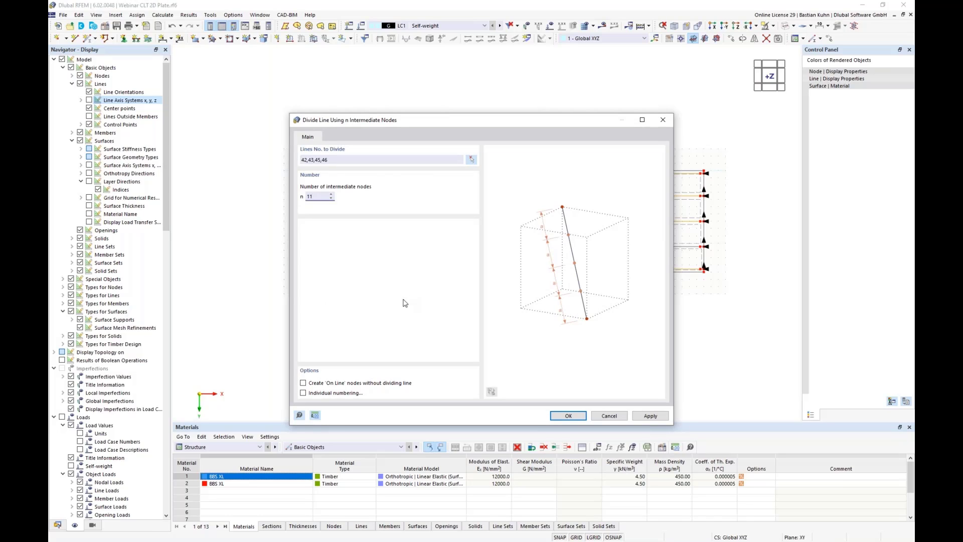
pyautogui.click(304, 384)
pyautogui.click(563, 416)
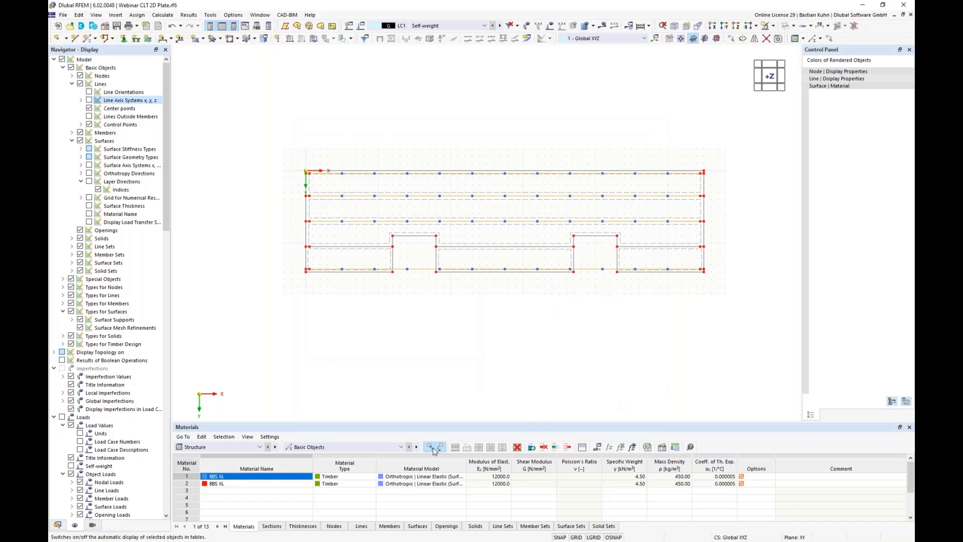
# - Connect the inner line near the recessed edge with the recess sides and delete its segments and nodes across both recesses
pyautogui.click(491, 321)
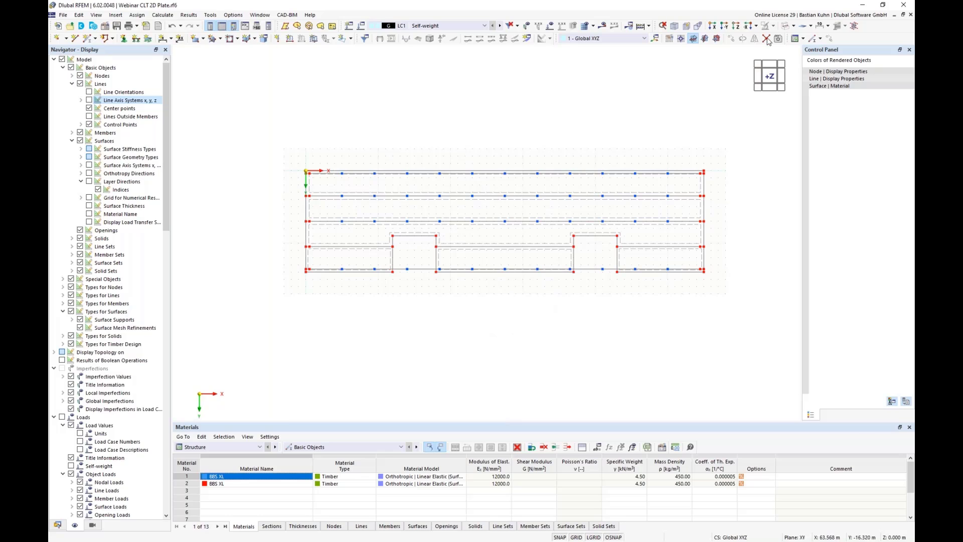
pyautogui.moveTo(622, 284); pyautogui.dragTo(566, 256)
pyautogui.moveTo(445, 284); pyautogui.dragTo(405, 261)
pyautogui.press('Delete')
pyautogui.moveTo(604, 286); pyautogui.dragTo(592, 261)
pyautogui.press('Delete')
# - Copy the intermediate nodes of the inner line near the recessed edge in 1 step by -3.1 m along Y
pyautogui.keyDown('ctrl'); pyautogui.click(375, 270); pyautogui.keyUp('ctrl')
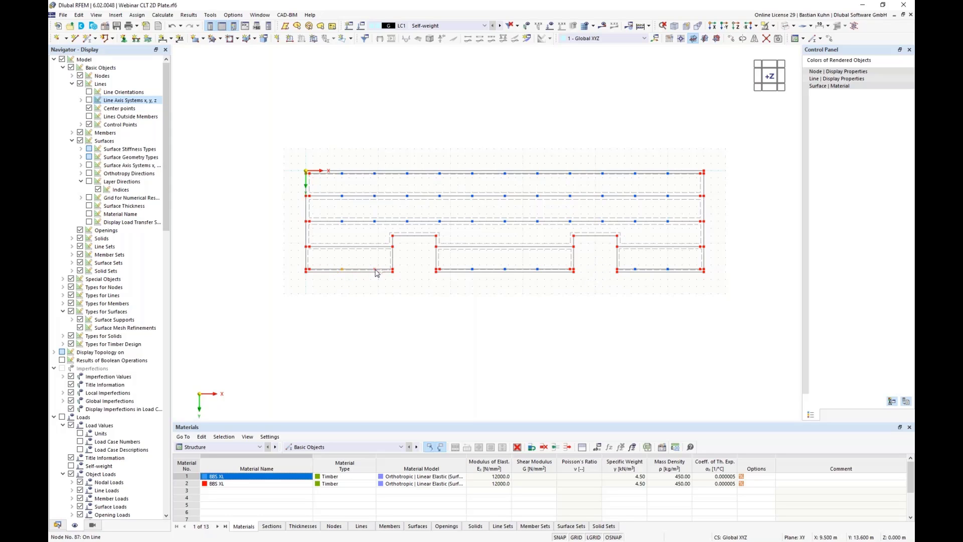
pyautogui.keyDown('ctrl'); pyautogui.click(473, 270); pyautogui.keyUp('ctrl')
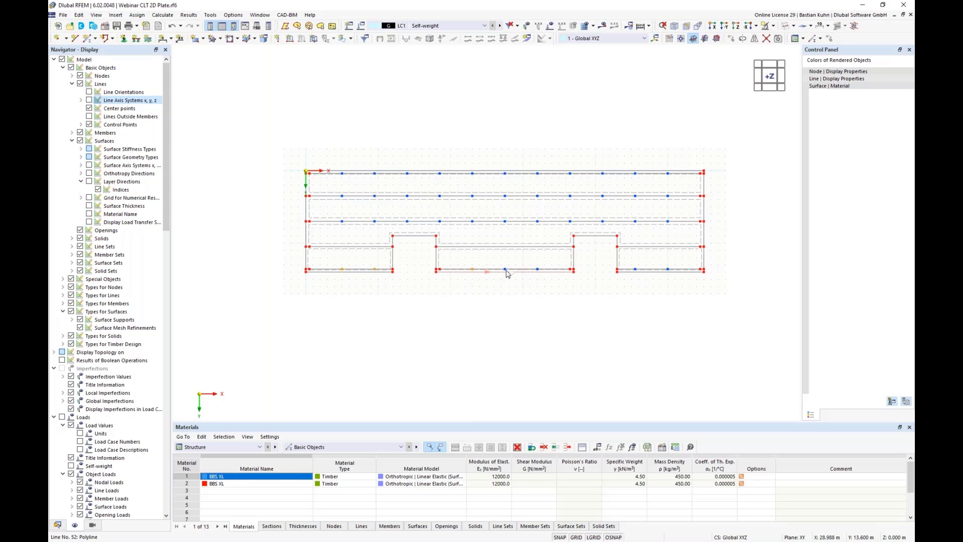
pyautogui.keyDown('ctrl'); pyautogui.click(506, 269); pyautogui.keyUp('ctrl')
pyautogui.keyDown('ctrl'); pyautogui.click(538, 270); pyautogui.keyUp('ctrl')
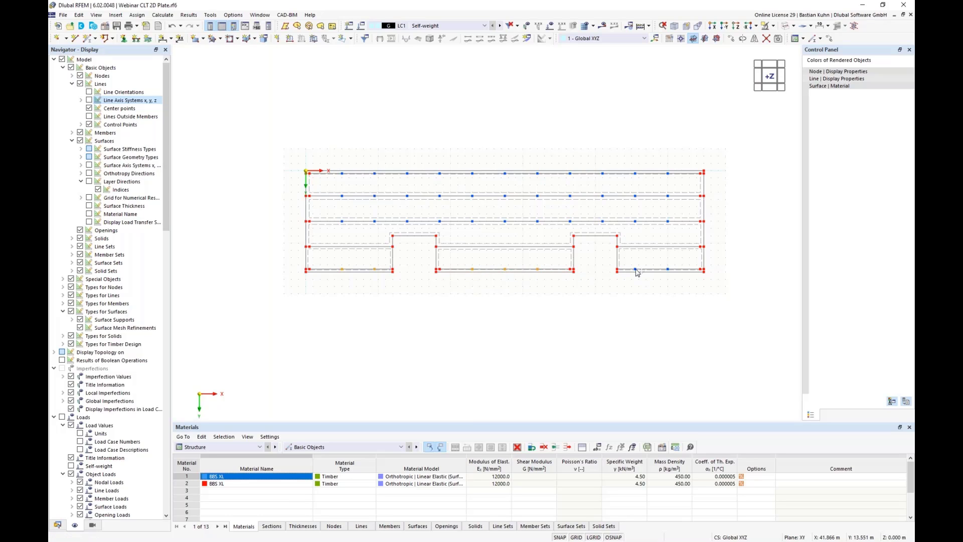
pyautogui.keyDown('ctrl'); pyautogui.click(635, 270); pyautogui.keyUp('ctrl')
pyautogui.keyDown('ctrl'); pyautogui.click(668, 270); pyautogui.keyUp('ctrl')
pyautogui.click(830, 39)
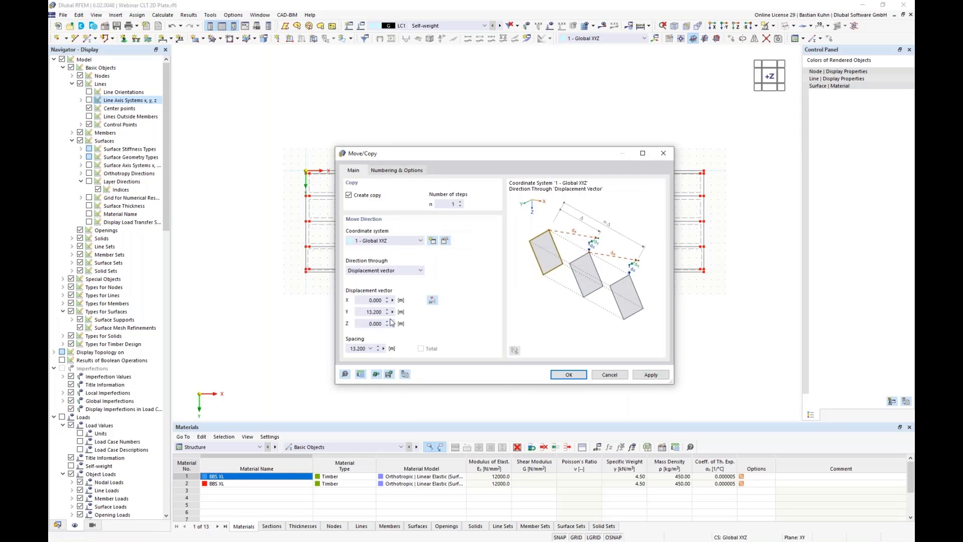
pyautogui.doubleClick(367, 310)
pyautogui.write('-3,1')
pyautogui.press('Return')
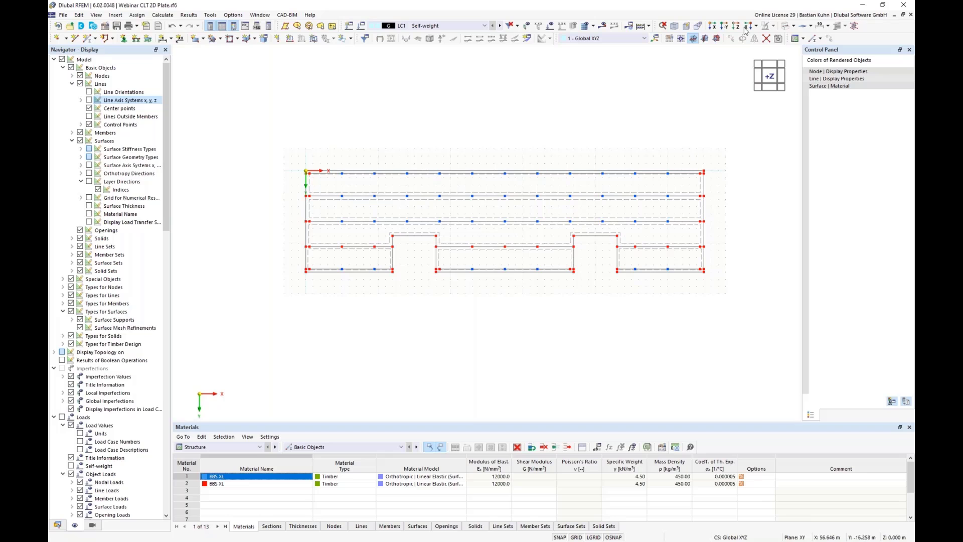
# - Display the plate's surfaces in solid rendering and show the model in an oblique 3D view
pyautogui.click(786, 26)
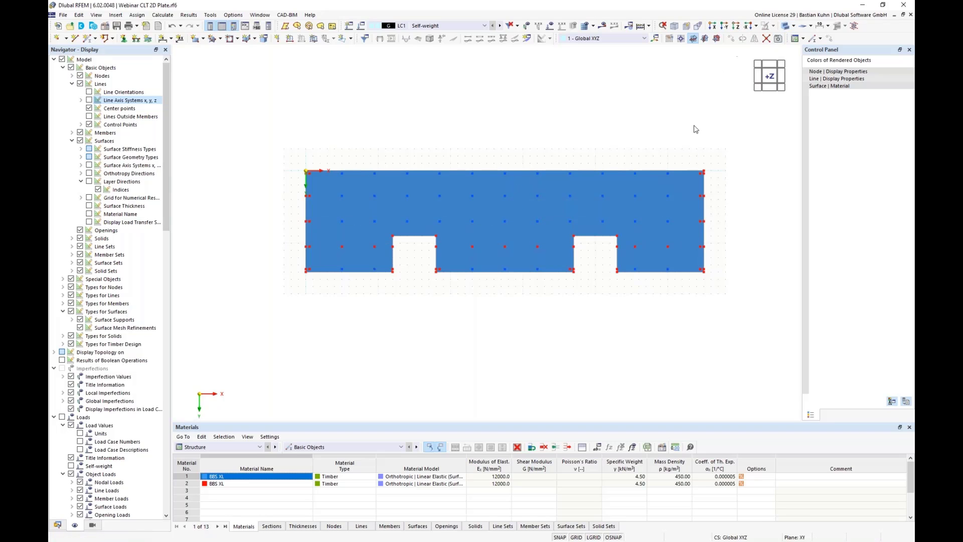
pyautogui.moveTo(632, 263); pyautogui.dragTo(533, 211, button='middle')
pyautogui.keyDown('ctrl'); pyautogui.moveTo(604, 312); pyautogui.dragTo(286, 290, button='middle'); pyautogui.keyUp('ctrl')
pyautogui.keyDown('ctrl'); pyautogui.moveTo(565, 271); pyautogui.dragTo(432, 281, button='middle'); pyautogui.keyUp('ctrl')
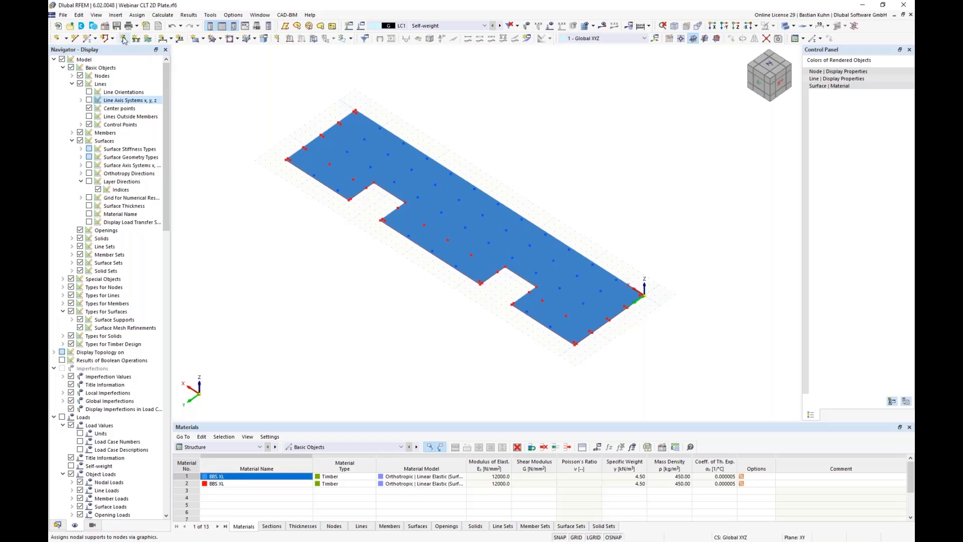
# - Create a new line hinge with the translations ux and uy released in addition to the rotation φx
pyautogui.click(115, 15)
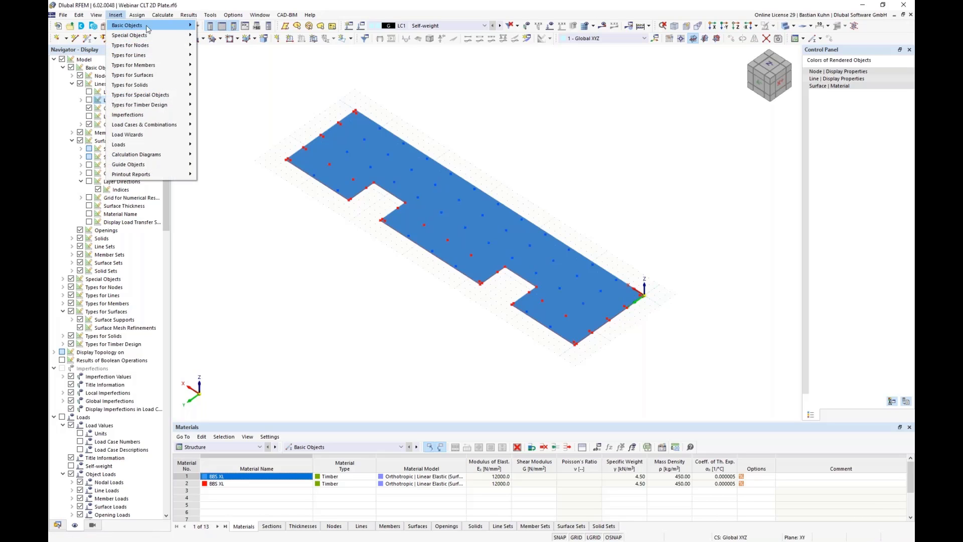
pyautogui.moveTo(148, 30)
pyautogui.moveTo(150, 57)
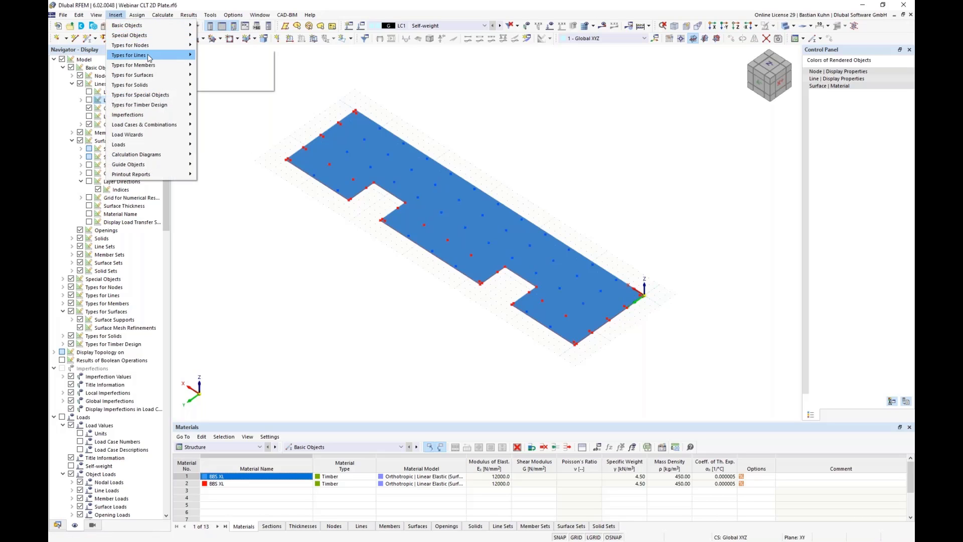
pyautogui.moveTo(240, 76)
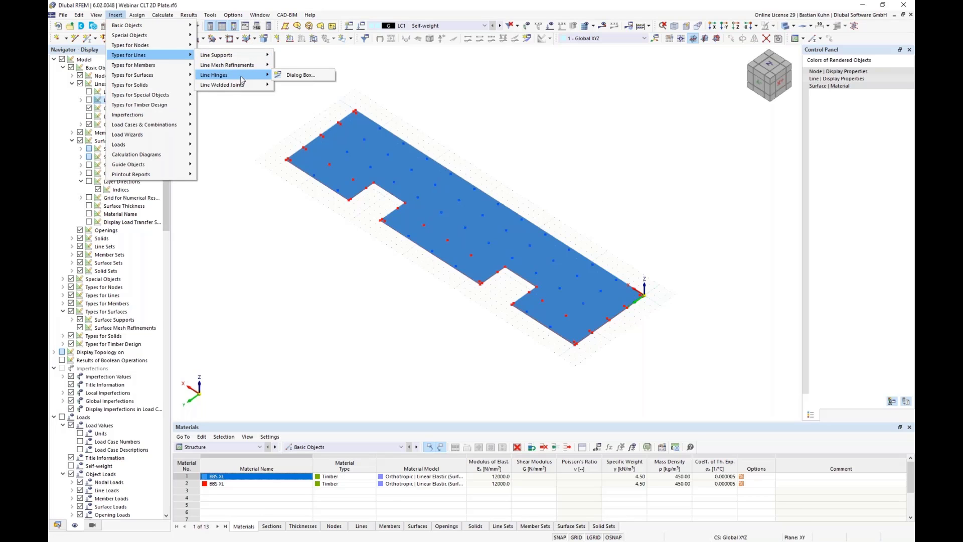
pyautogui.click(284, 74)
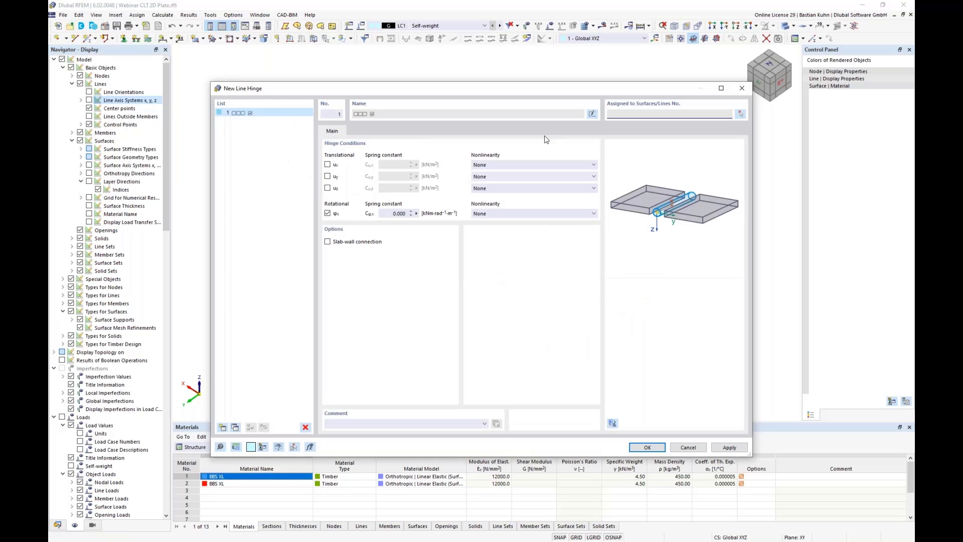
pyautogui.moveTo(573, 89); pyautogui.dragTo(593, 192)
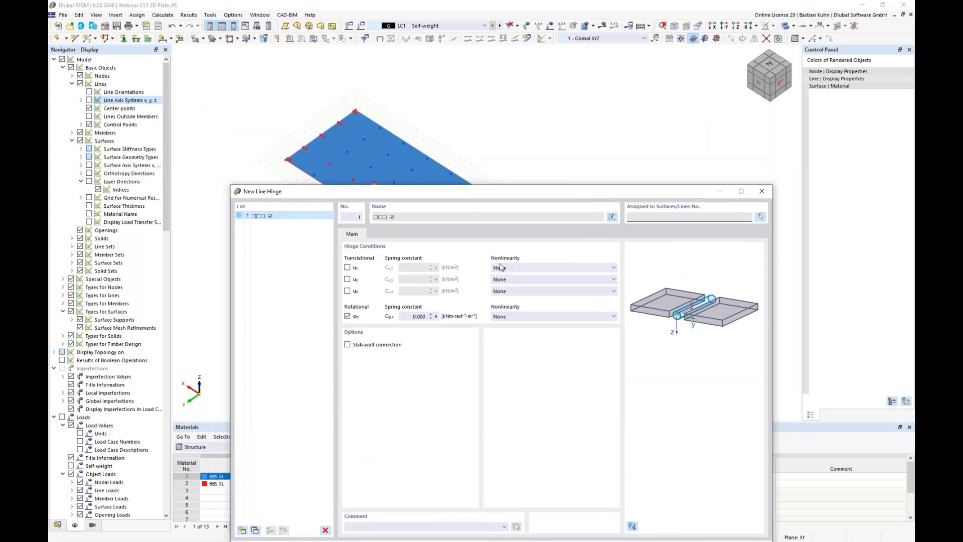
pyautogui.click(348, 268)
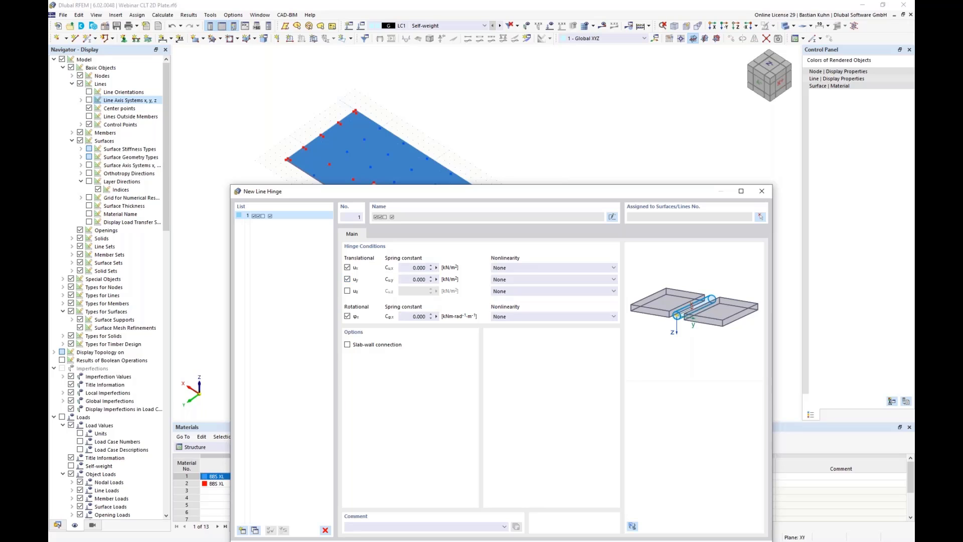
pyautogui.click(413, 269)
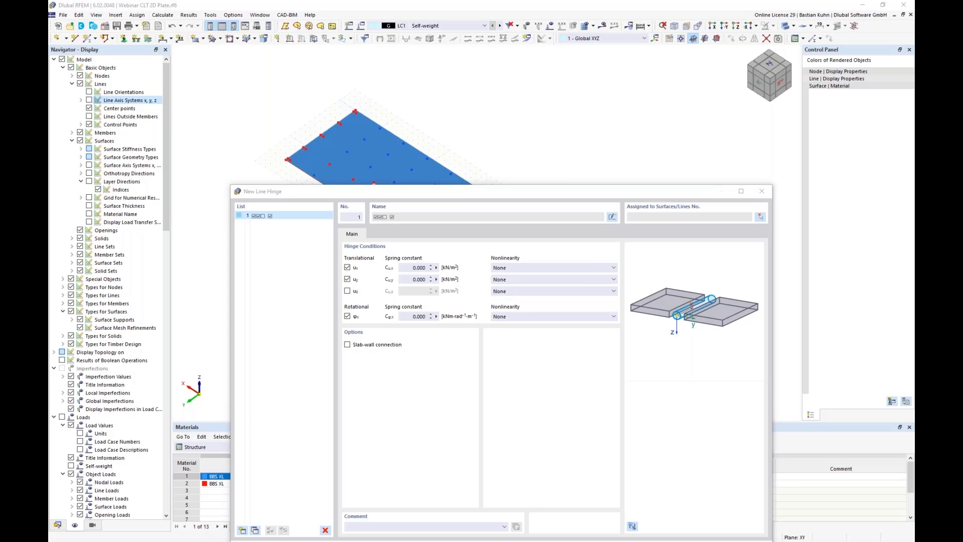
# - Switch to the Excel connector workbook, check the screw stiffness kser in D3, and set the connector count n in D9 to 4
pyautogui.moveTo(151, 537); pyautogui.dragTo(582, 1)
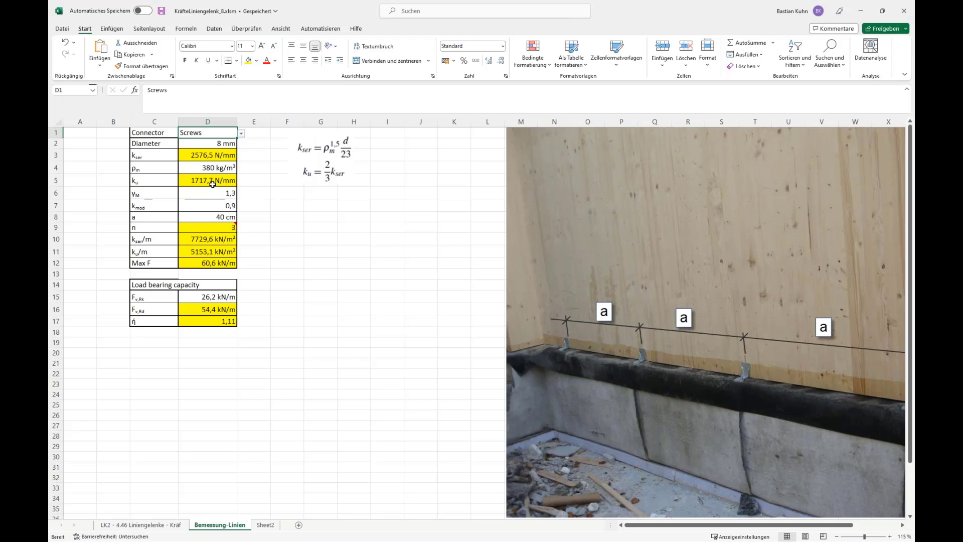
pyautogui.click(201, 156)
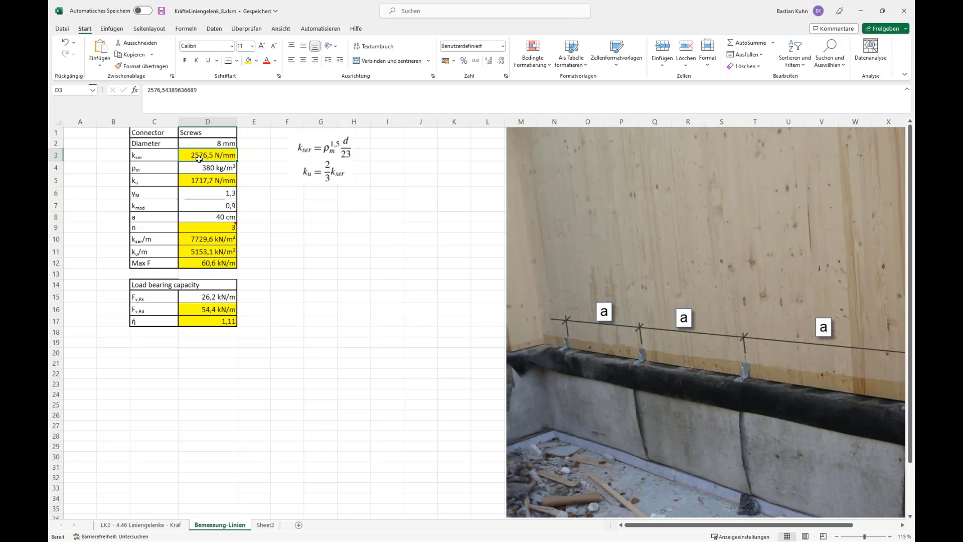
pyautogui.click(227, 229)
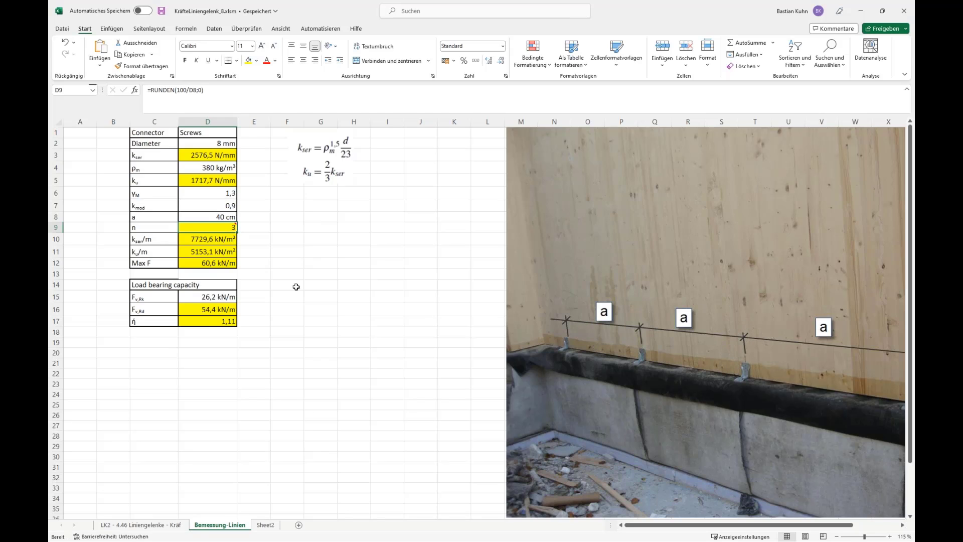
pyautogui.moveTo(221, 227)
pyautogui.write('4')
pyautogui.press('Return')
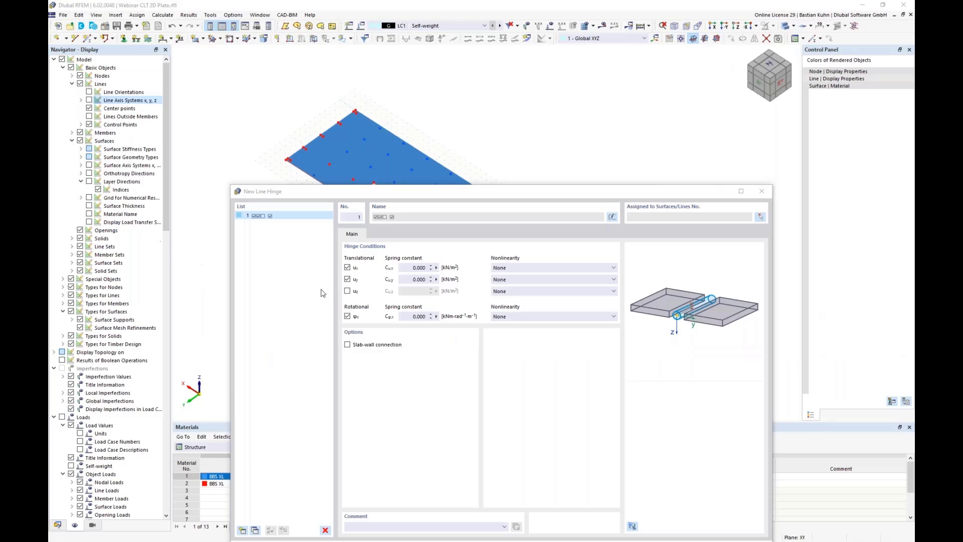
# - Return to RFEM and, from the formula editor of the hinge's Cu,x spring constant, add a global parameter named k_ser
pyautogui.click(437, 268)
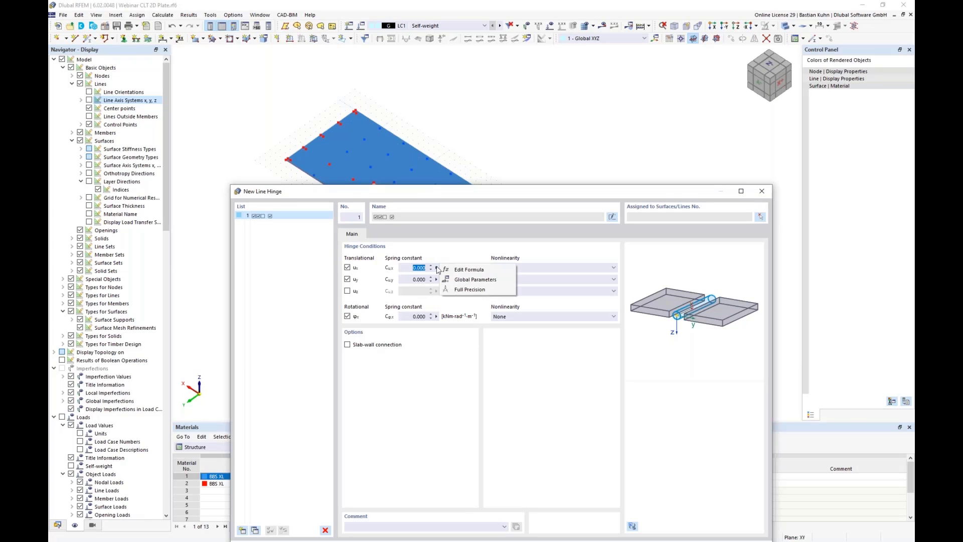
pyautogui.click(470, 271)
pyautogui.moveTo(481, 308); pyautogui.dragTo(529, 133)
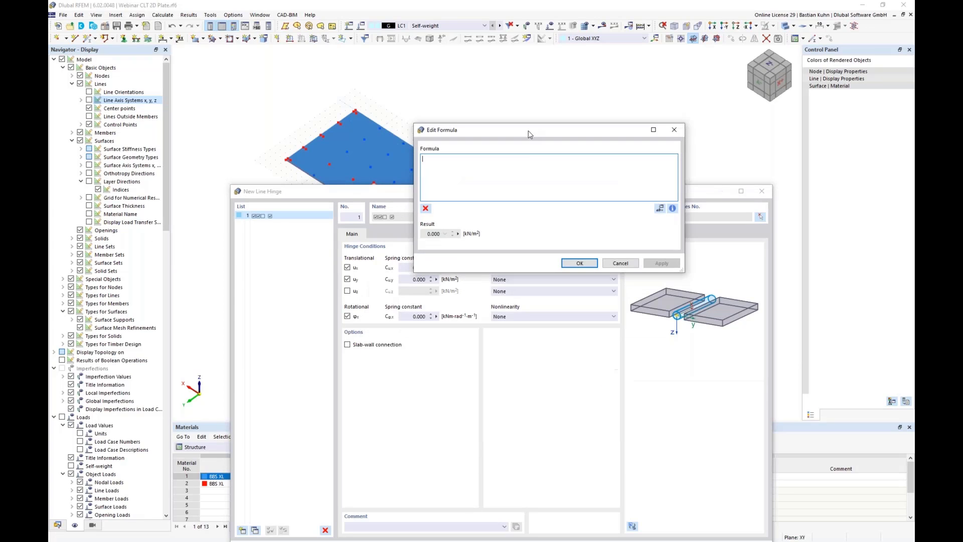
pyautogui.click(659, 211)
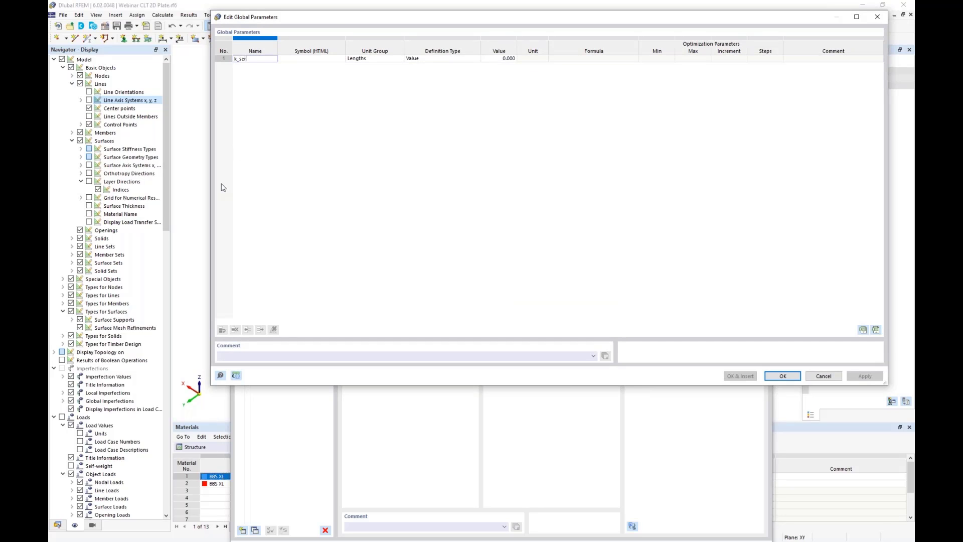
pyautogui.press('Tab')
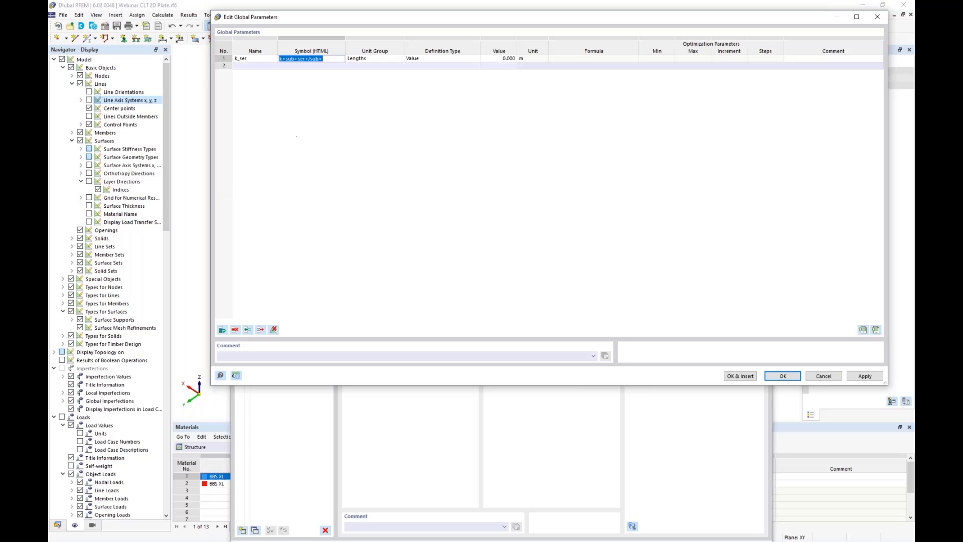
# - Assign the Line spring constant unit group to the k_ser global parameter
pyautogui.click(389, 59)
pyautogui.click(401, 60)
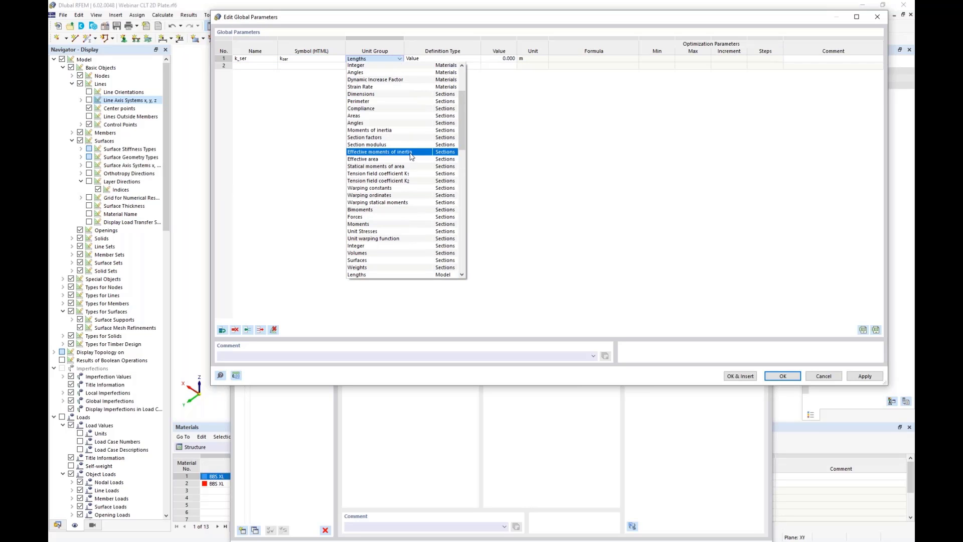
pyautogui.scroll(-1, 406, 166)
pyautogui.scroll(-1, 407, 166)
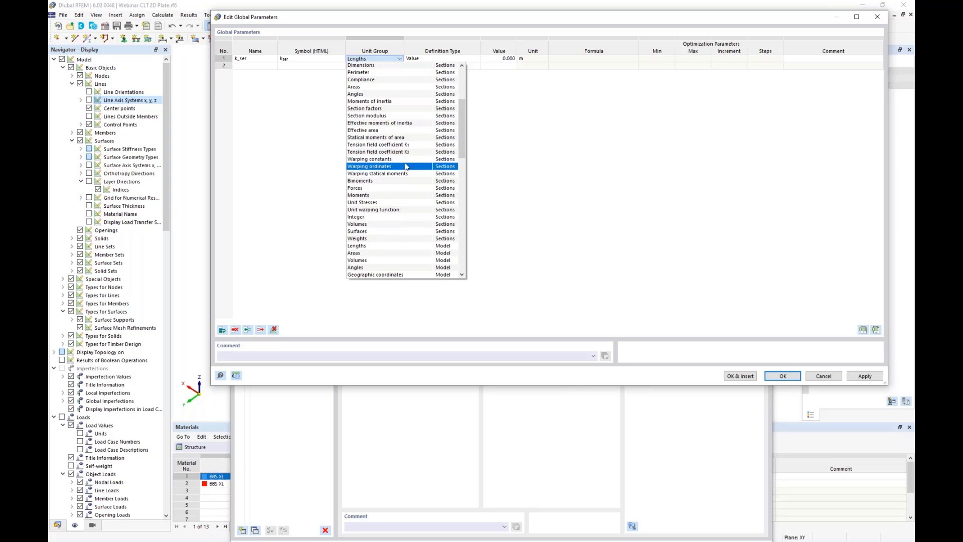
pyautogui.scroll(-7, 406, 166)
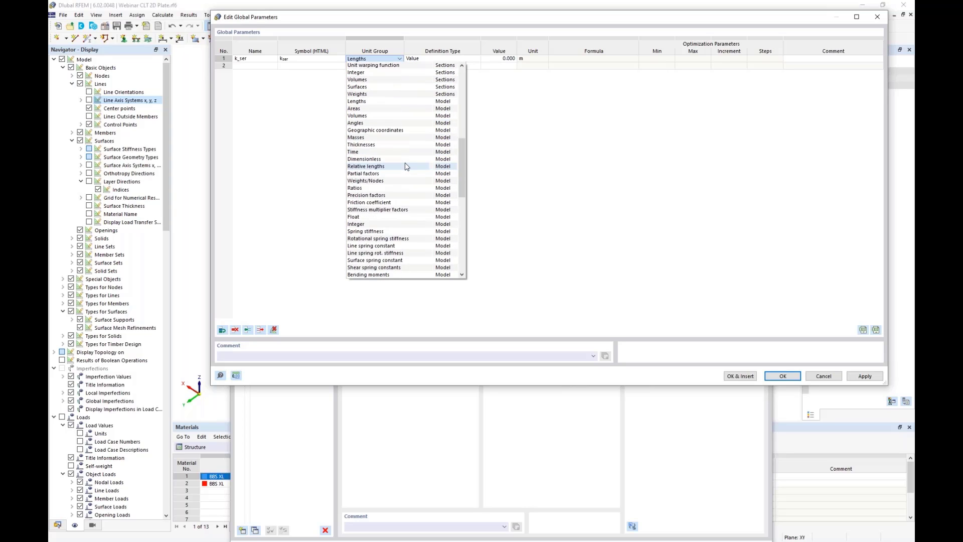
pyautogui.scroll(-1, 406, 166)
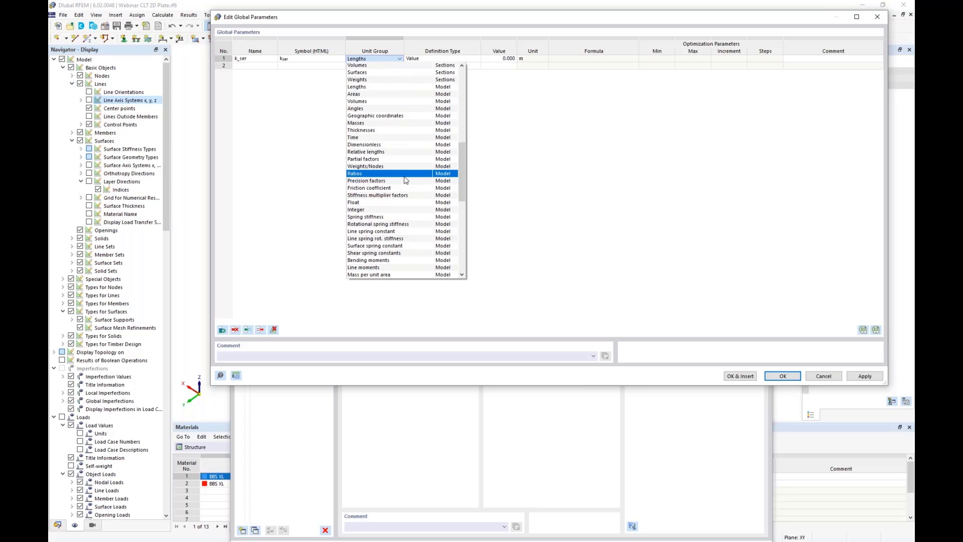
pyautogui.click(394, 233)
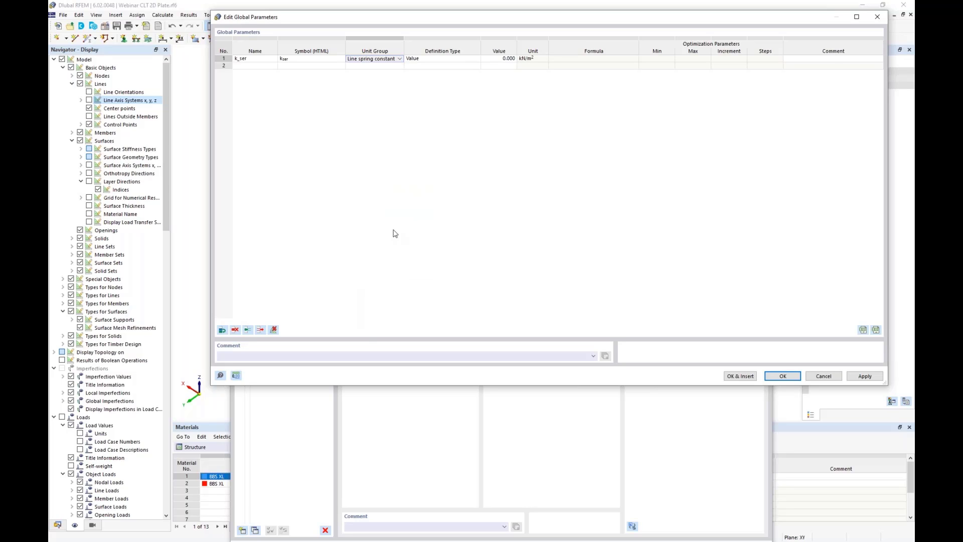
# - Set the value of k_ser to 2576 kN/m² and insert the parameter into the Cu,x spring constant formula
pyautogui.press('Tab')
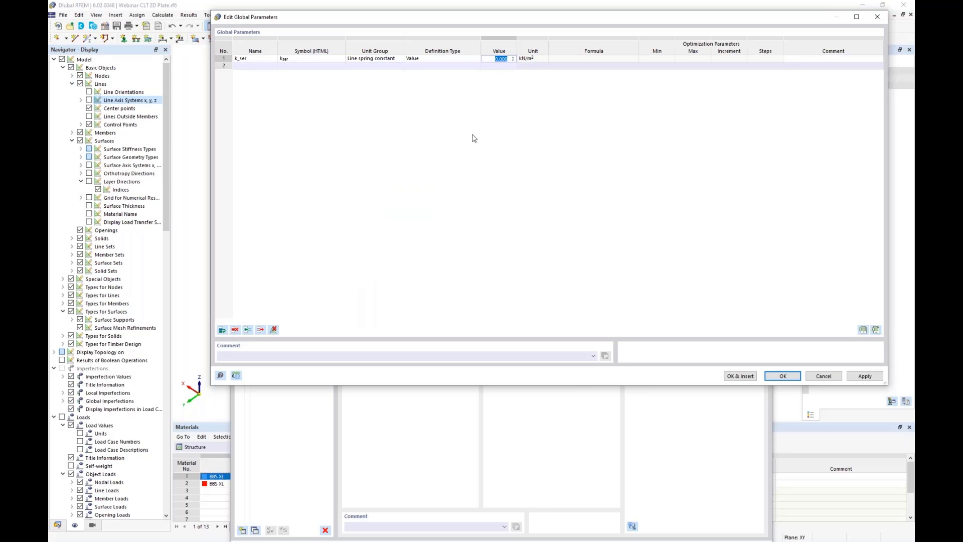
pyautogui.write('2576')
pyautogui.click(739, 375)
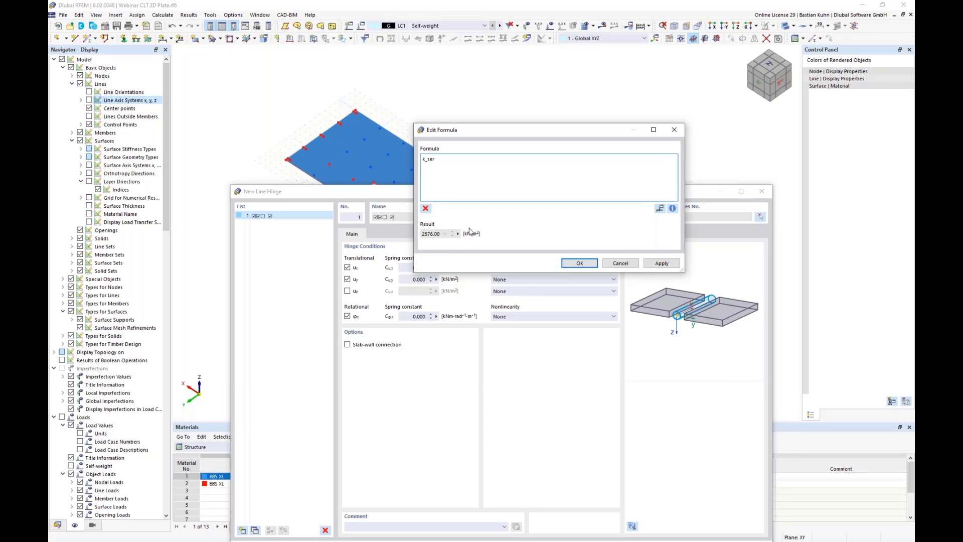
# - Insert the comment object property of line_hinges into the Cu,x formula after k_ser
pyautogui.moveTo(511, 135); pyautogui.dragTo(639, 139)
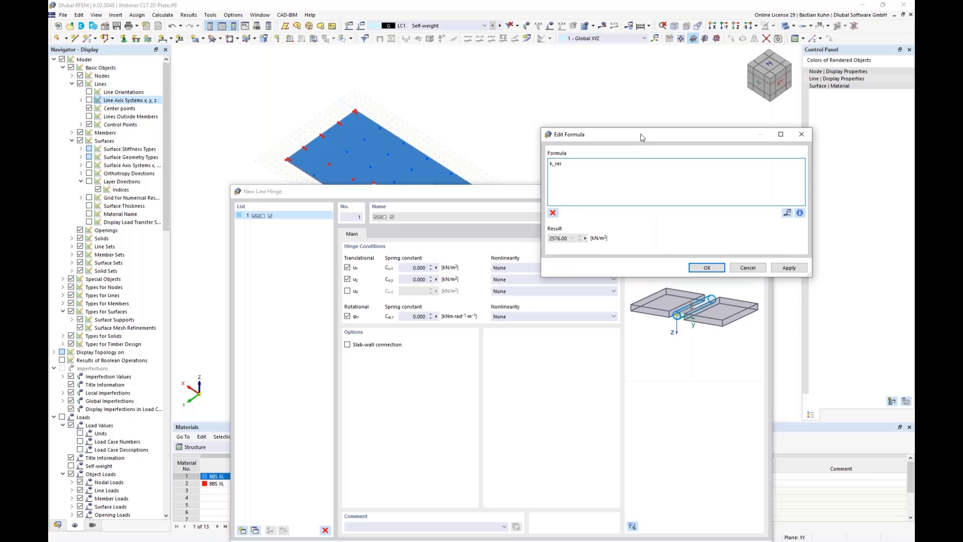
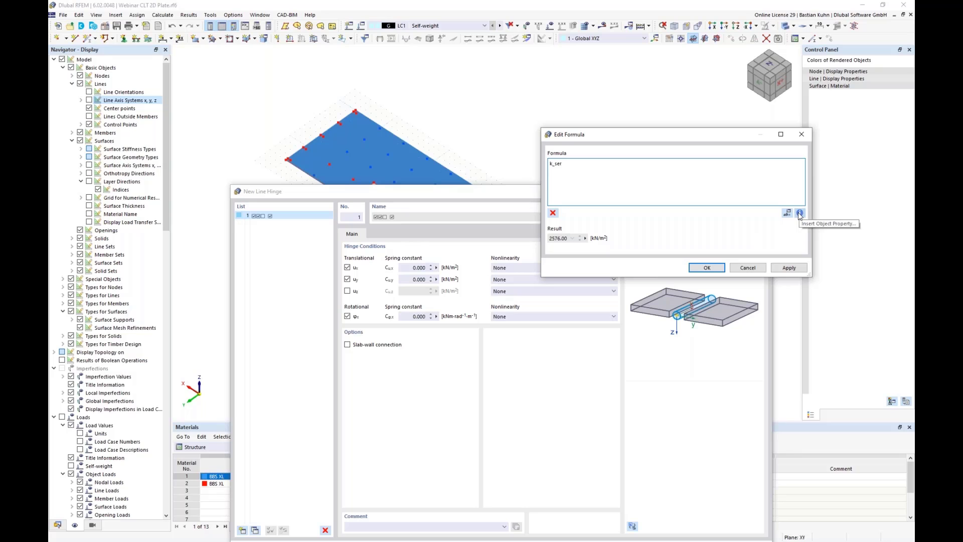
pyautogui.click(799, 213)
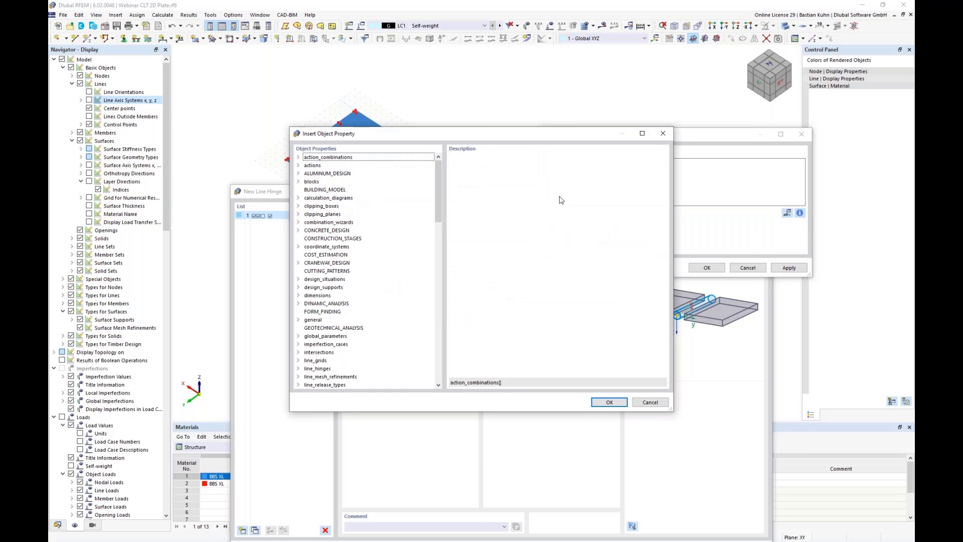
pyautogui.moveTo(453, 134); pyautogui.dragTo(279, 45)
pyautogui.scroll(-3, 232, 179)
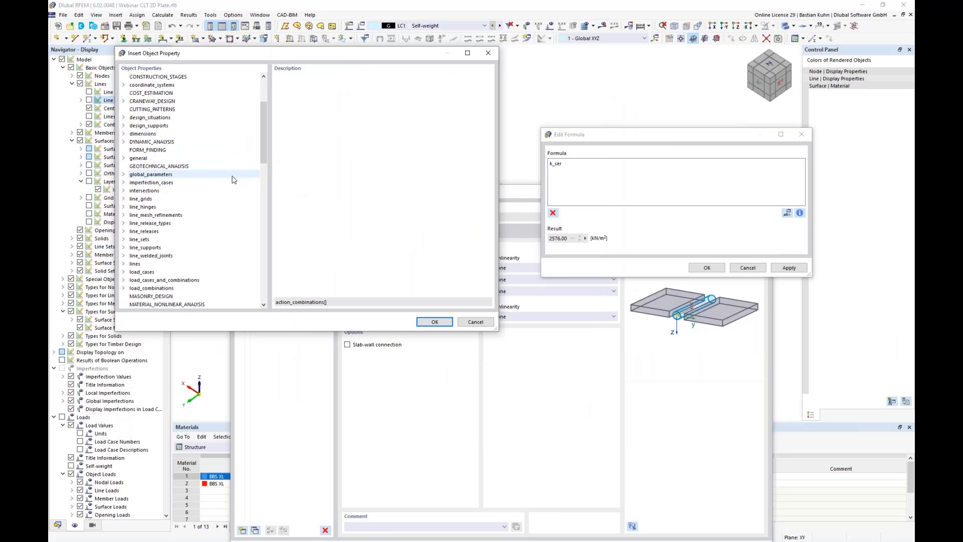
pyautogui.click(123, 207)
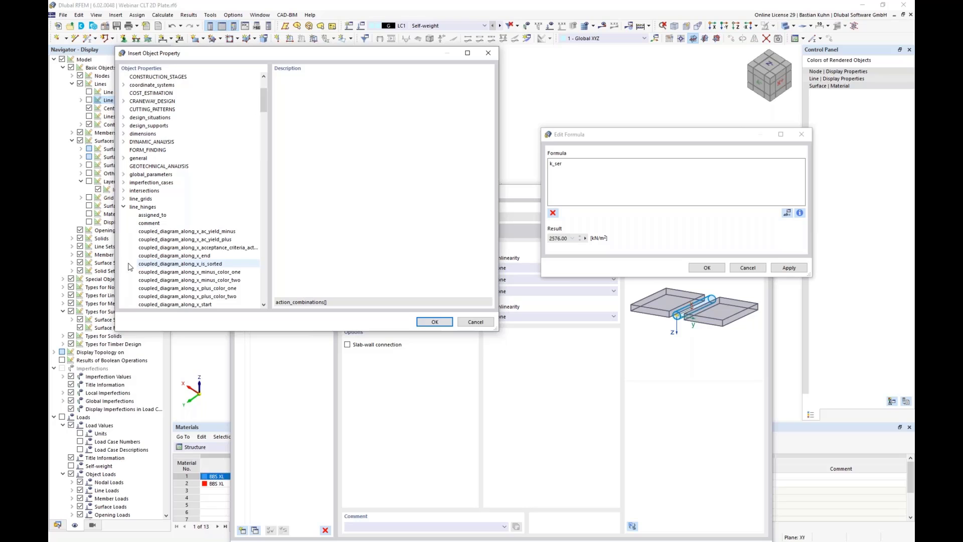
pyautogui.click(149, 223)
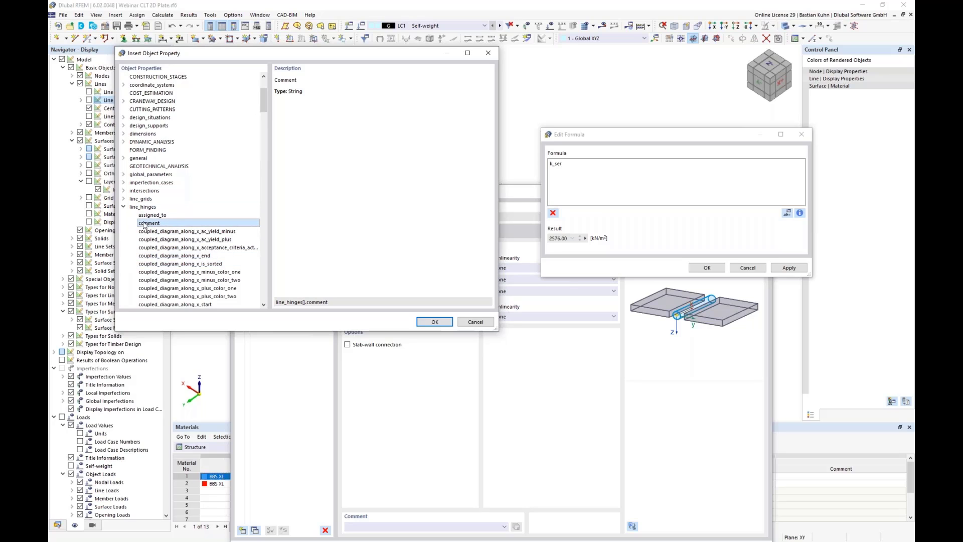
pyautogui.click(432, 322)
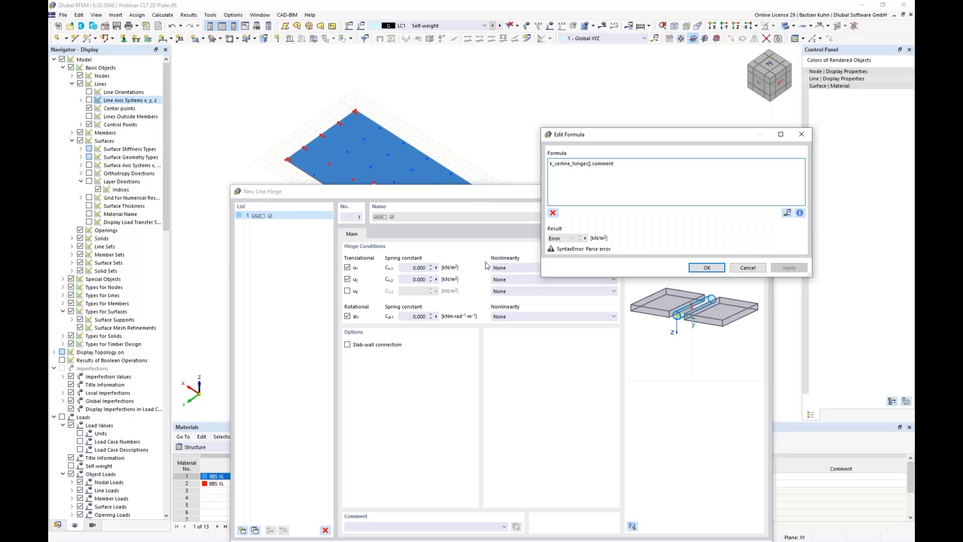
# - Complete the Cu,x formula as k_ser*line_hinges[1].comment.slice(0,1) and accept it
pyautogui.write('1')
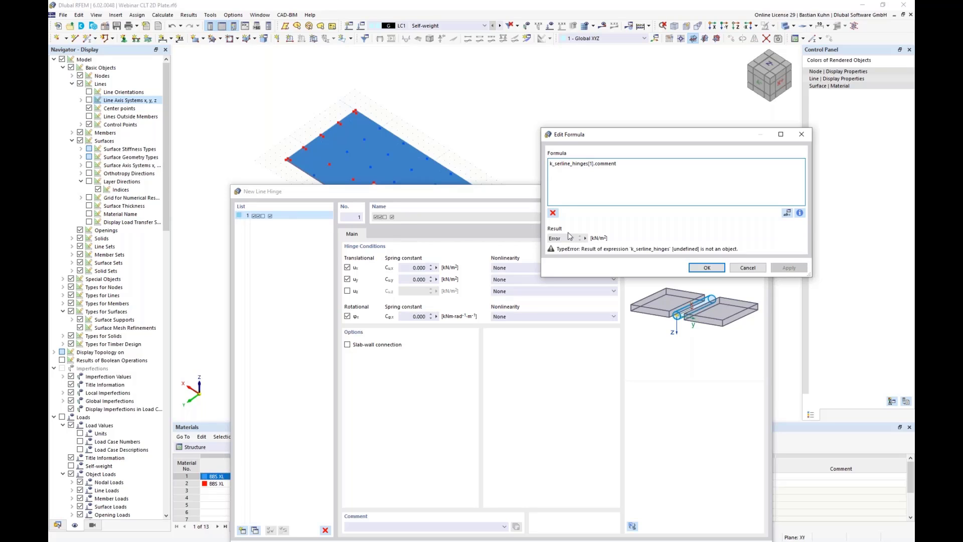
pyautogui.write('*')
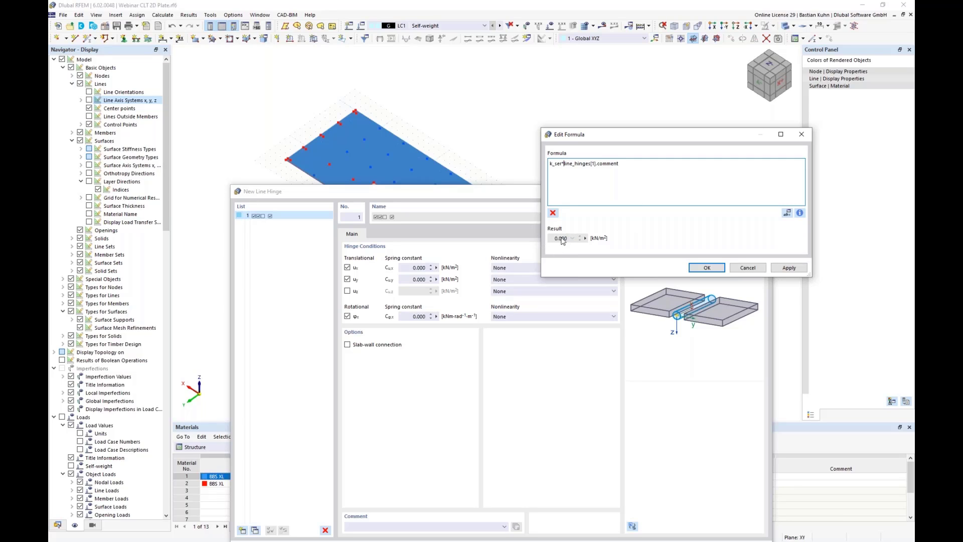
pyautogui.click(623, 170)
pyautogui.write('.slice(0,1)')
pyautogui.click(707, 268)
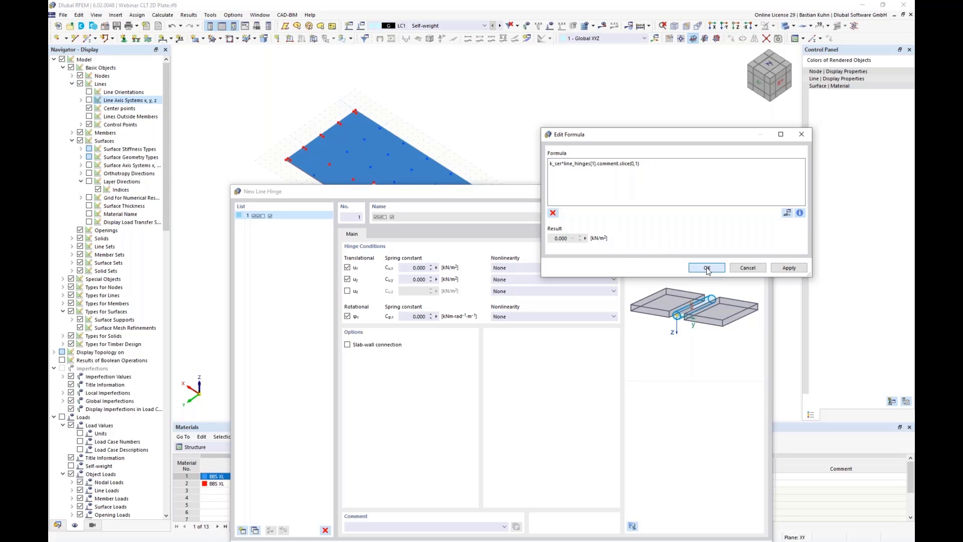
# - Enter "3 Screws" as the comment of the line hinge
pyautogui.moveTo(520, 196); pyautogui.dragTo(589, 106)
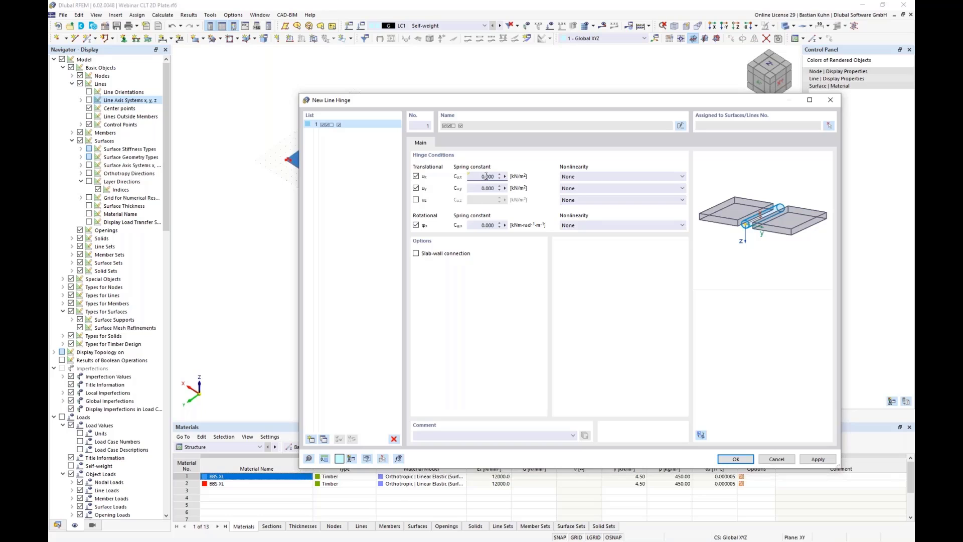
pyautogui.click(420, 435)
pyautogui.write('3')
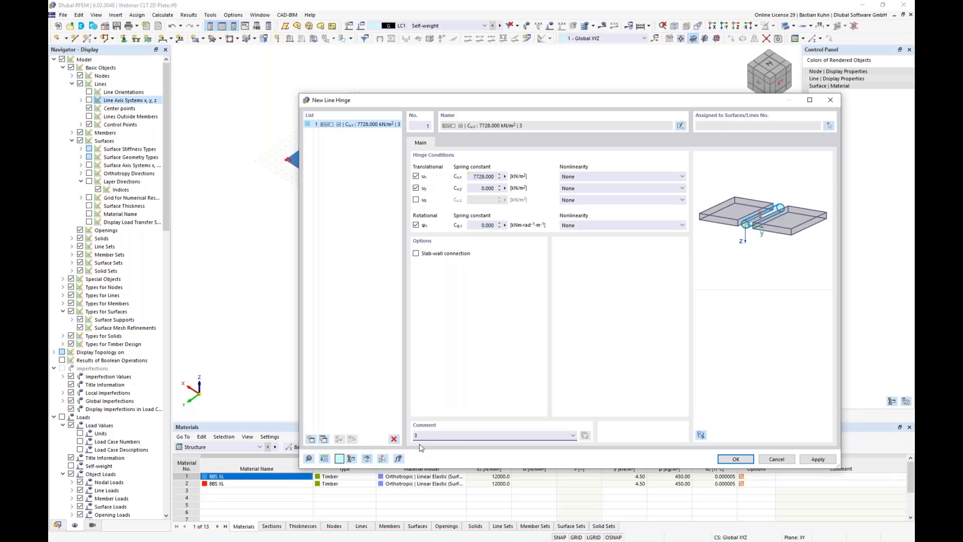
pyautogui.write(' Connecto')
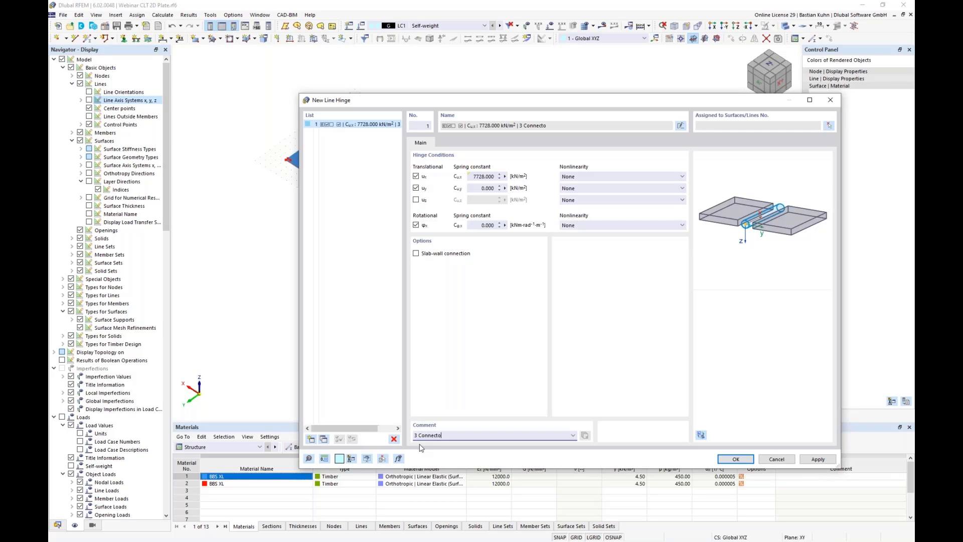
pyautogui.press('BackSpace')
pyautogui.press('BackSpace')
pyautogui.press('BackSpace')
pyautogui.press('BackSpace')
pyautogui.press('BackSpace')
pyautogui.press('BackSpace')
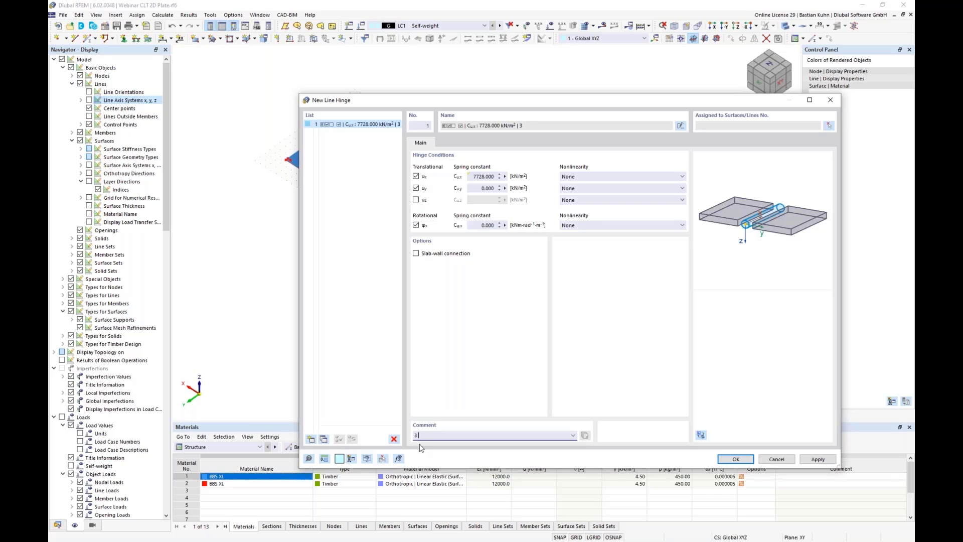
pyautogui.write('Screws')
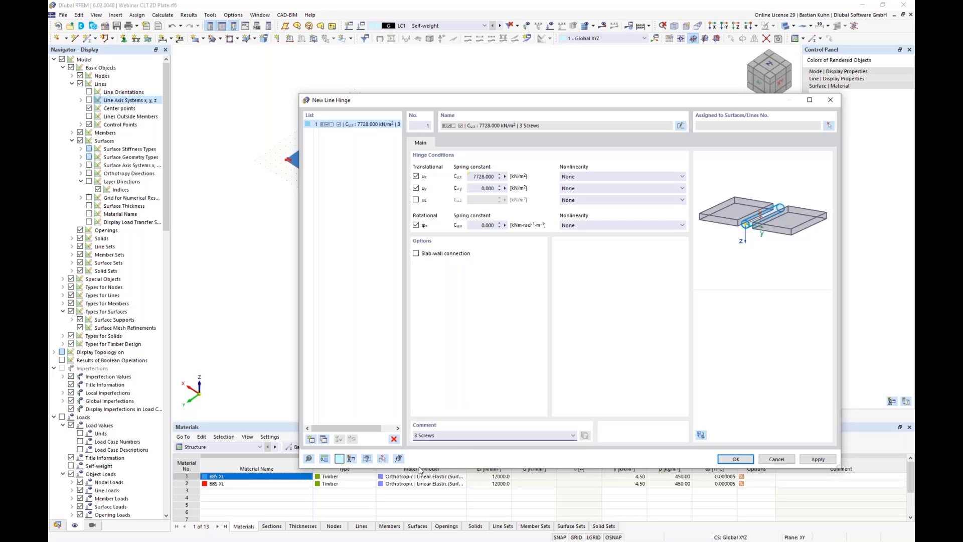
# - Try the screw counts 4 and 5 at the start of the hinge comment, and restore the count to 3
pyautogui.press('Delete')
pyautogui.write('4')
pyautogui.press('BackSpace')
pyautogui.write('5')
pyautogui.press('BackSpace')
pyautogui.write('3')
# - Copy the Cu,x formula to the Cu,y spring constant and save the new line hinge
pyautogui.click(505, 177)
pyautogui.click(537, 178)
pyautogui.moveTo(542, 242); pyautogui.dragTo(366, 241)
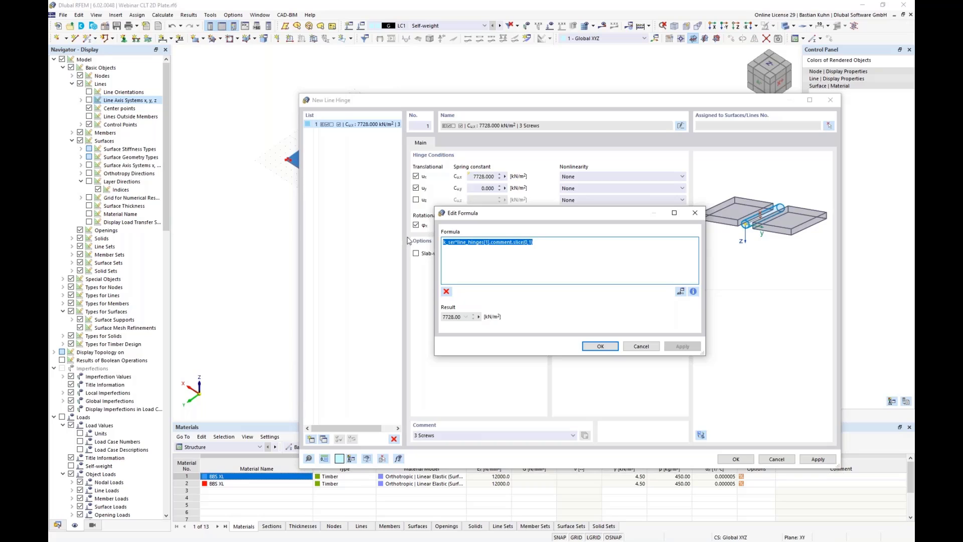
pyautogui.click(641, 347)
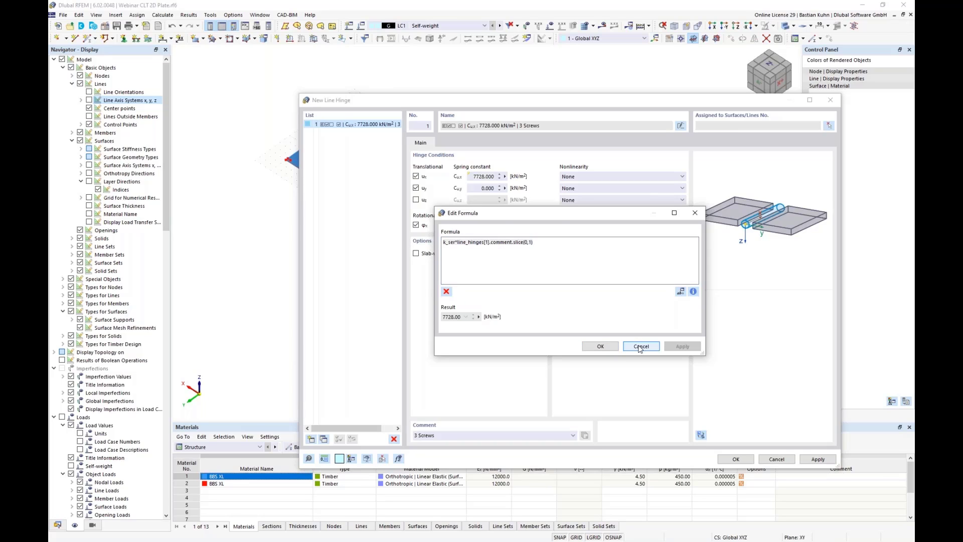
pyautogui.click(505, 188)
pyautogui.click(538, 193)
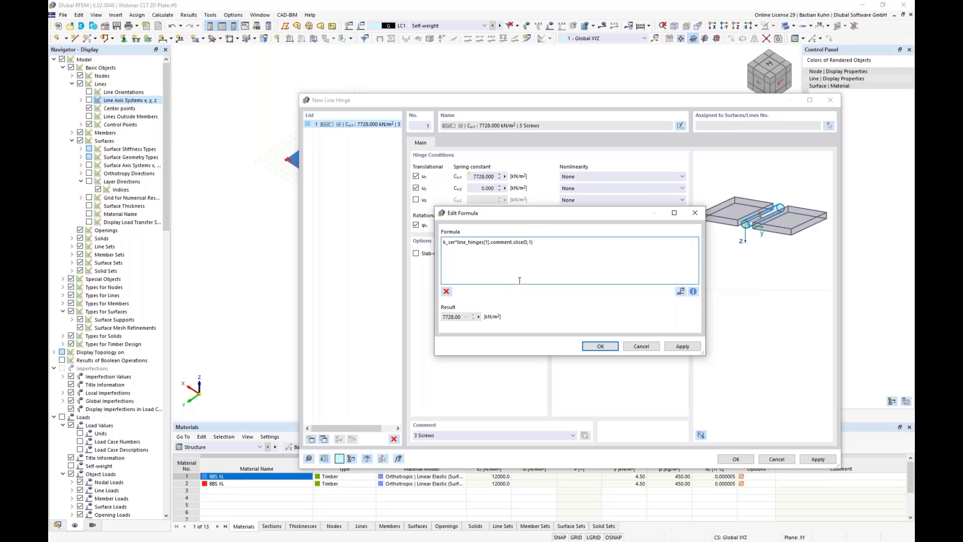
pyautogui.click(601, 346)
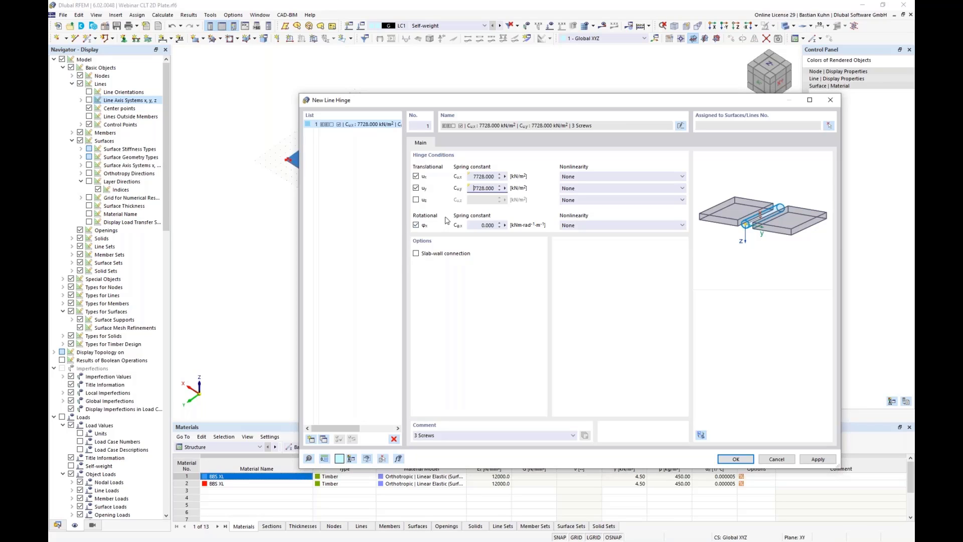
pyautogui.click(477, 225)
pyautogui.click(736, 460)
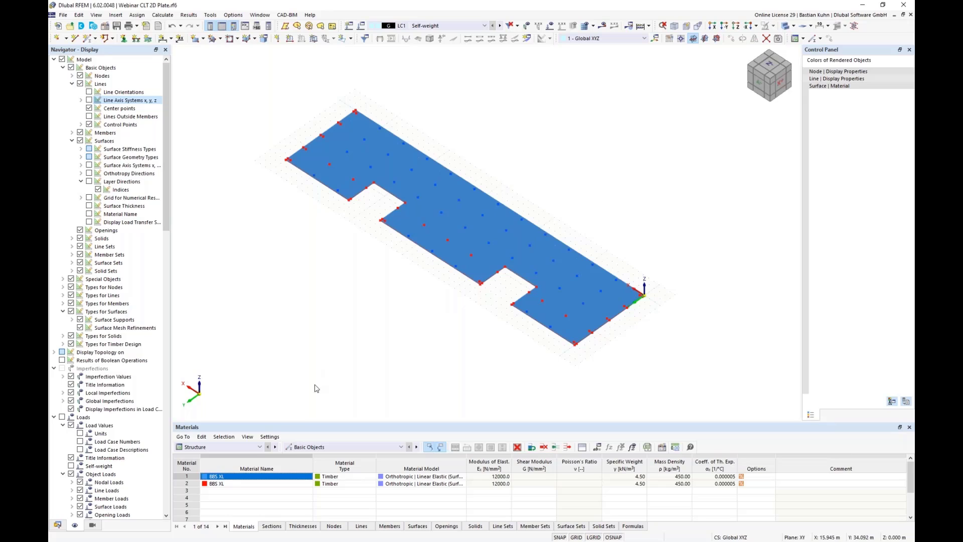
# - Open the saved "3 Screws" line hinge for editing from the types for lines in the model data
pyautogui.click(58, 525)
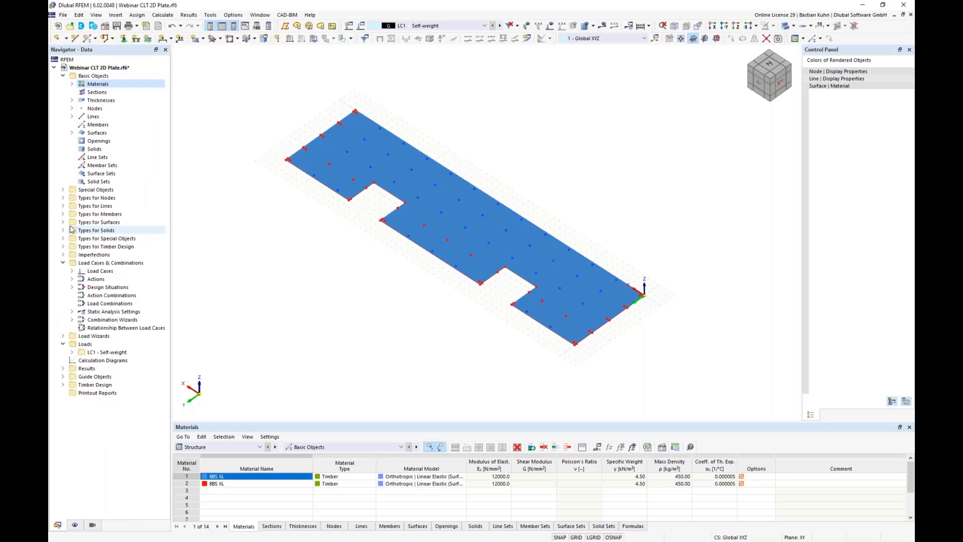
pyautogui.click(63, 206)
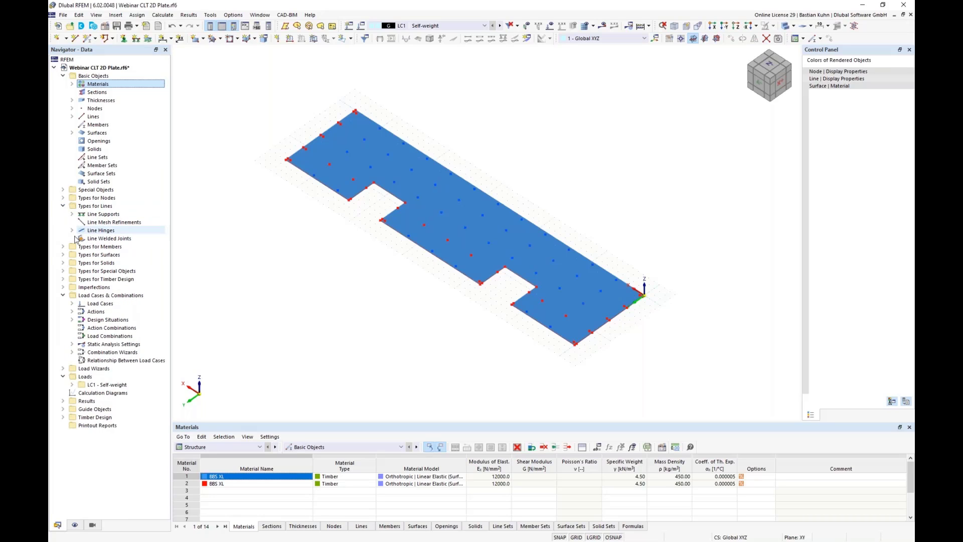
pyautogui.click(71, 230)
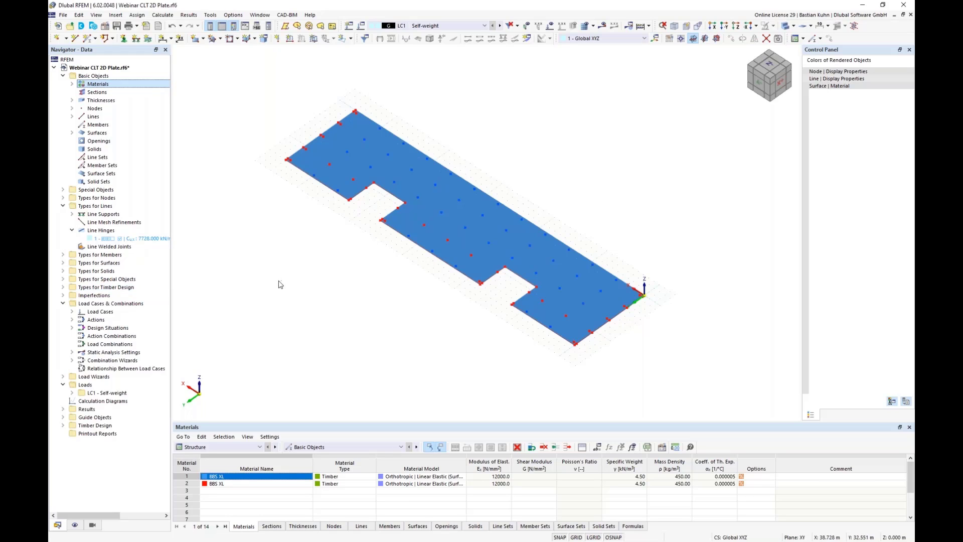
pyautogui.click(115, 15)
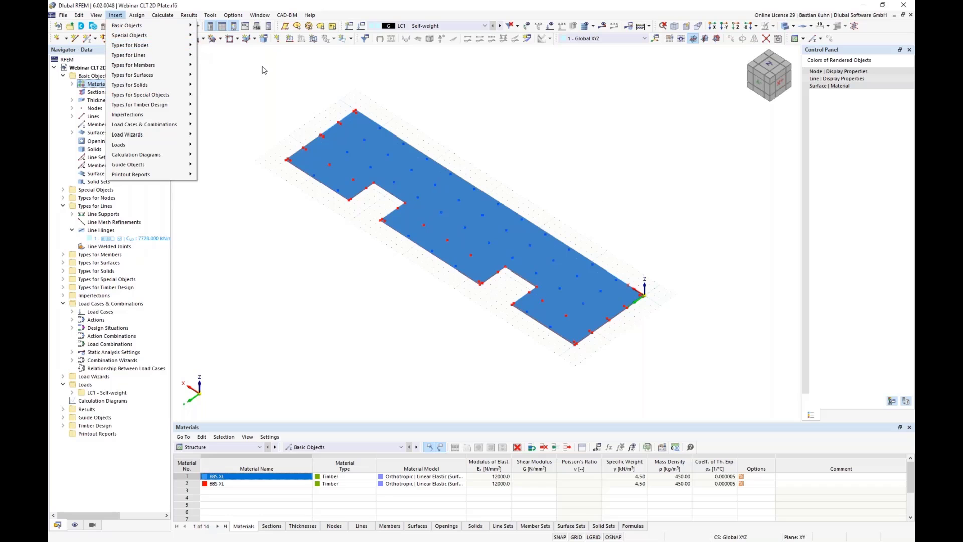
pyautogui.click(293, 91)
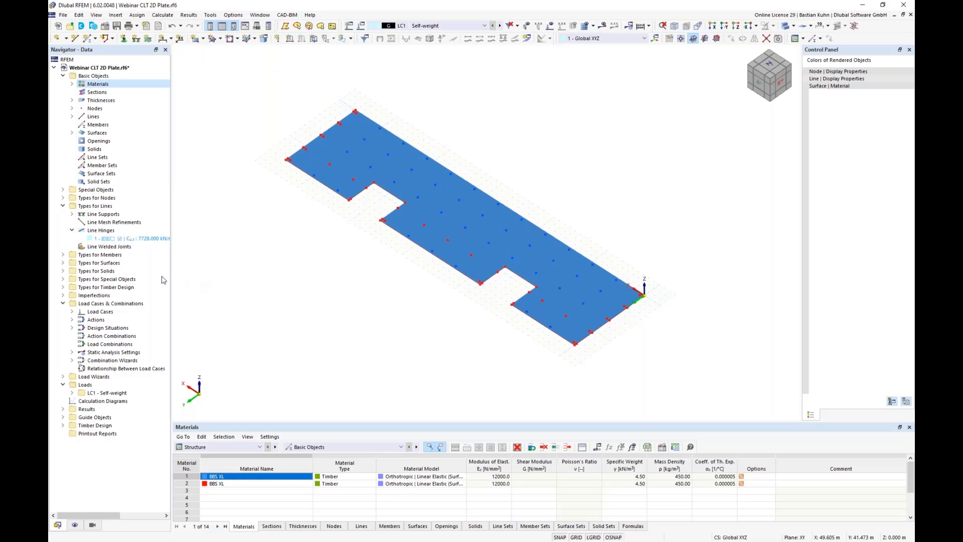
pyautogui.doubleClick(119, 239)
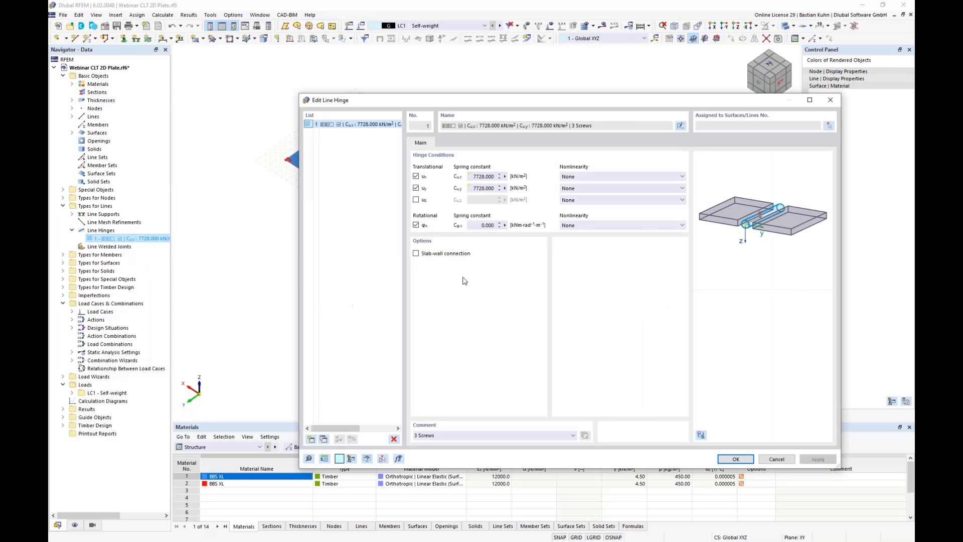
# - Start assigning the "3 Screws" hinge graphically, display the model as transparent, and select surface 2 with its line 42
pyautogui.click(828, 127)
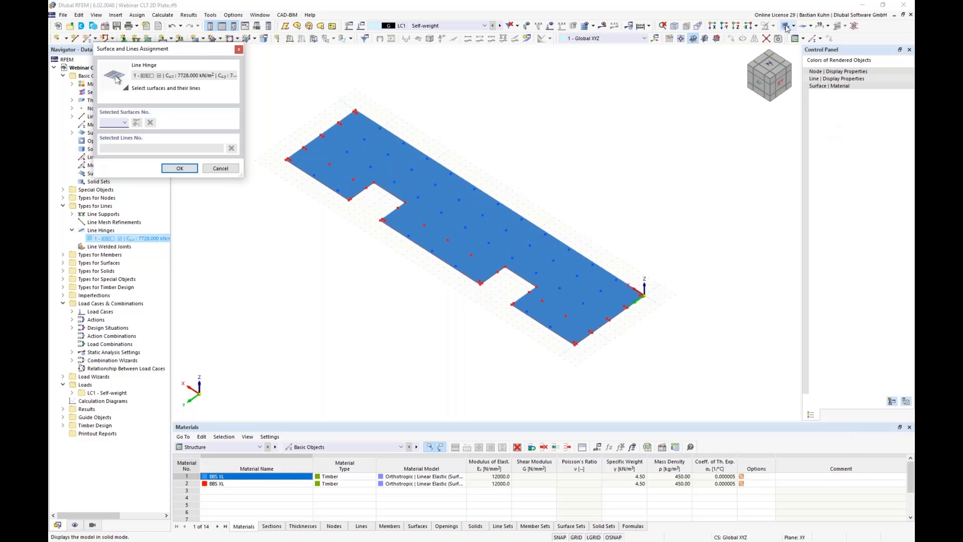
pyautogui.click(786, 27)
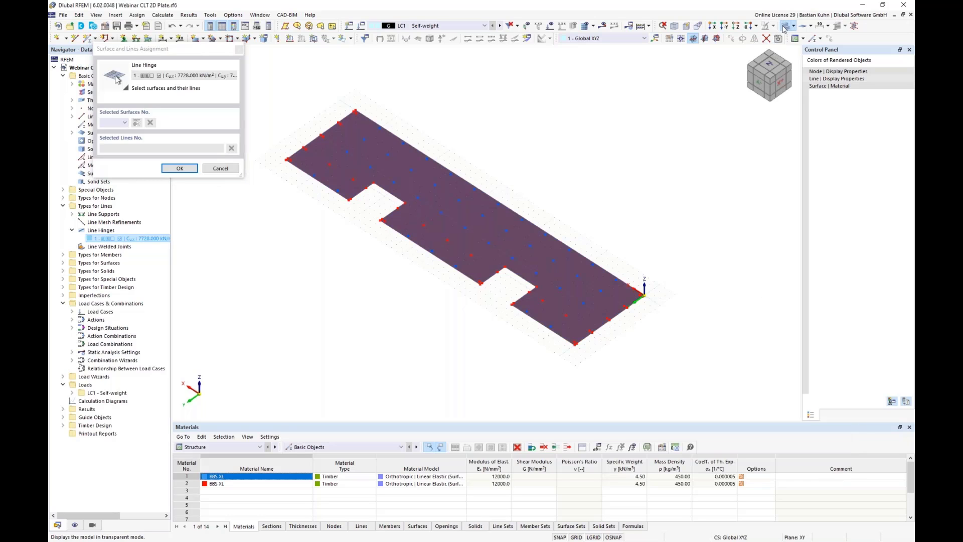
pyautogui.scroll(4, 488, 169)
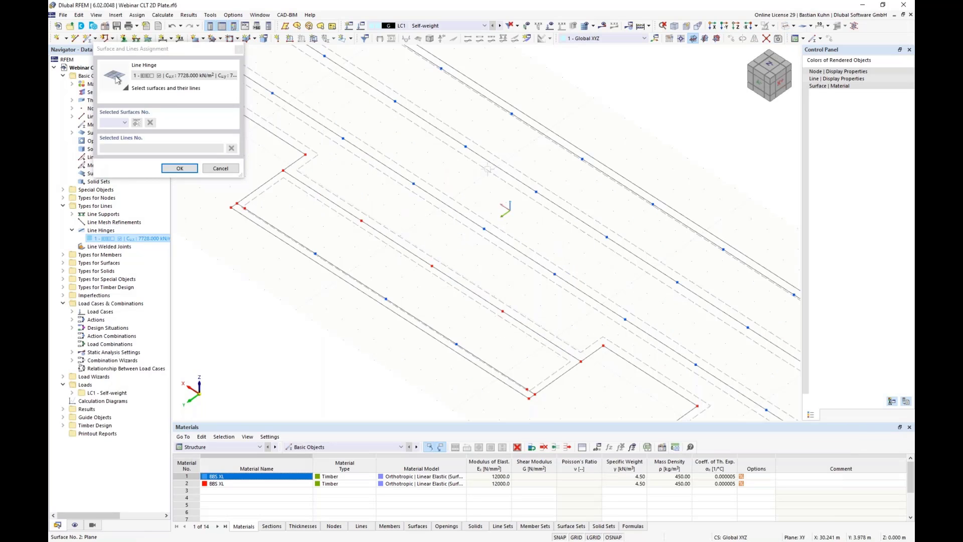
pyautogui.click(488, 169)
# - Add lines 2, 12, 37, 38 and 43 of surface 2 to the hinge assignment, including the short segments at the panel ends
pyautogui.scroll(-3, 488, 169)
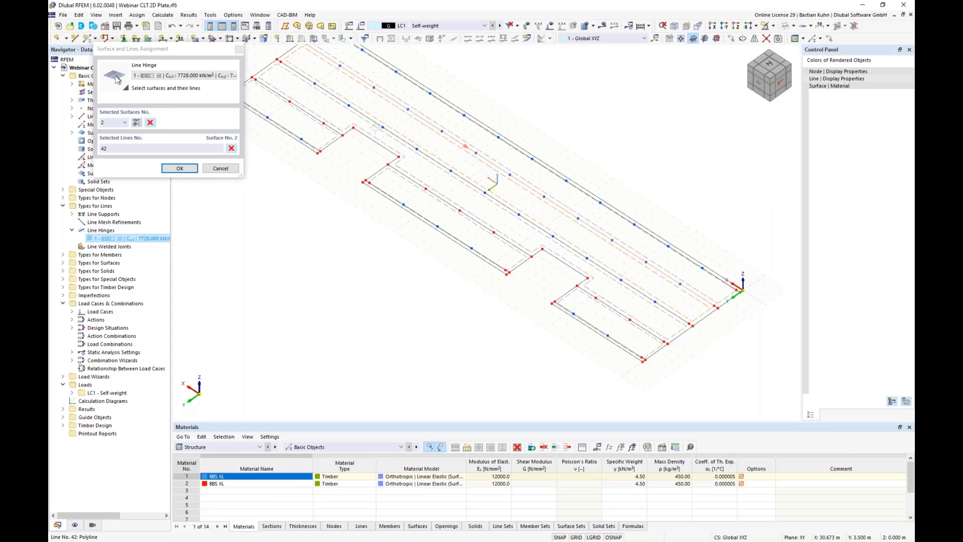
pyautogui.scroll(3, 363, 132)
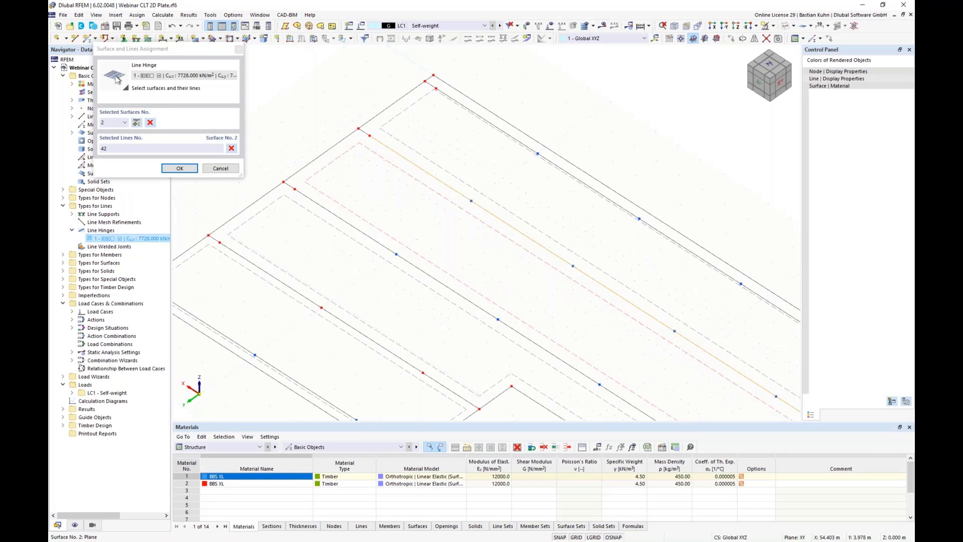
pyautogui.click(366, 132)
pyautogui.click(290, 186)
pyautogui.click(298, 192)
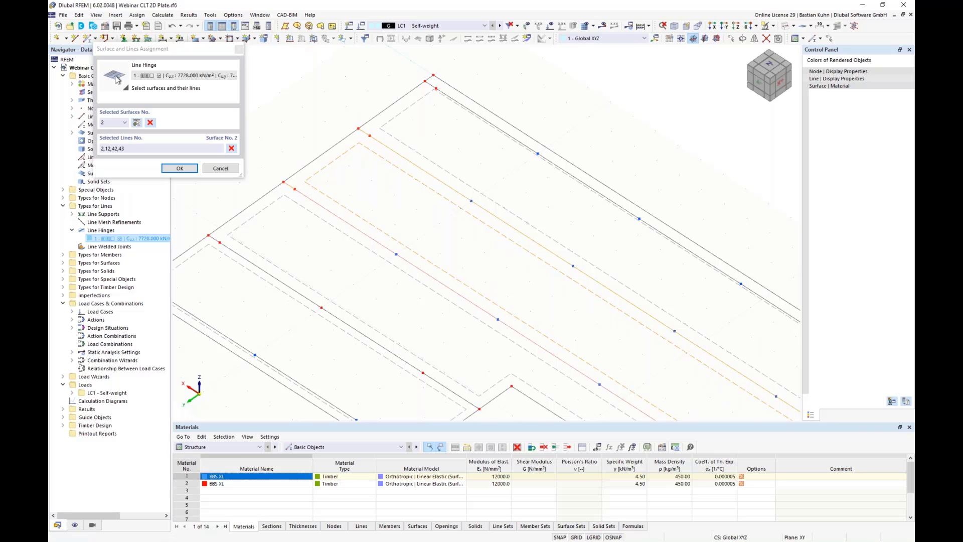
pyautogui.scroll(-5, 303, 203)
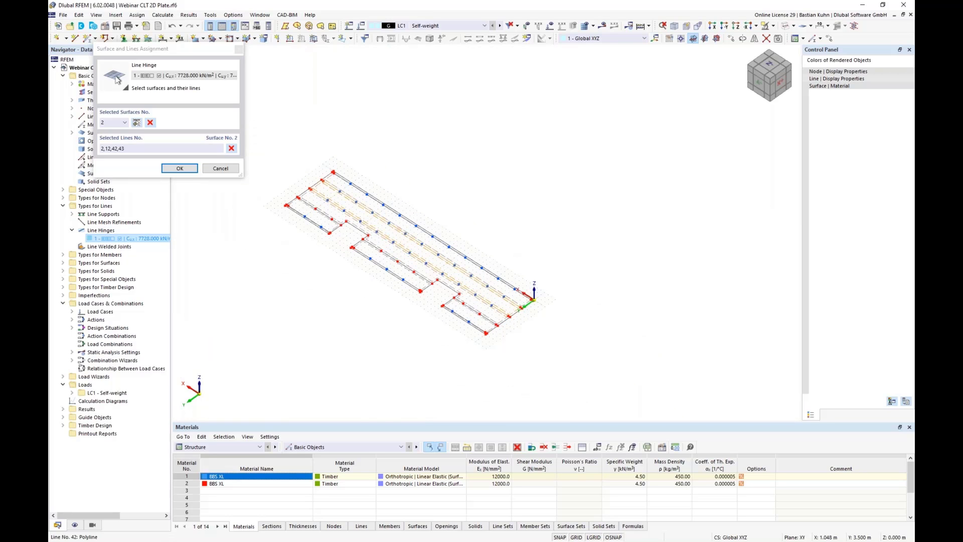
pyautogui.scroll(5, 520, 310)
pyautogui.click(404, 391)
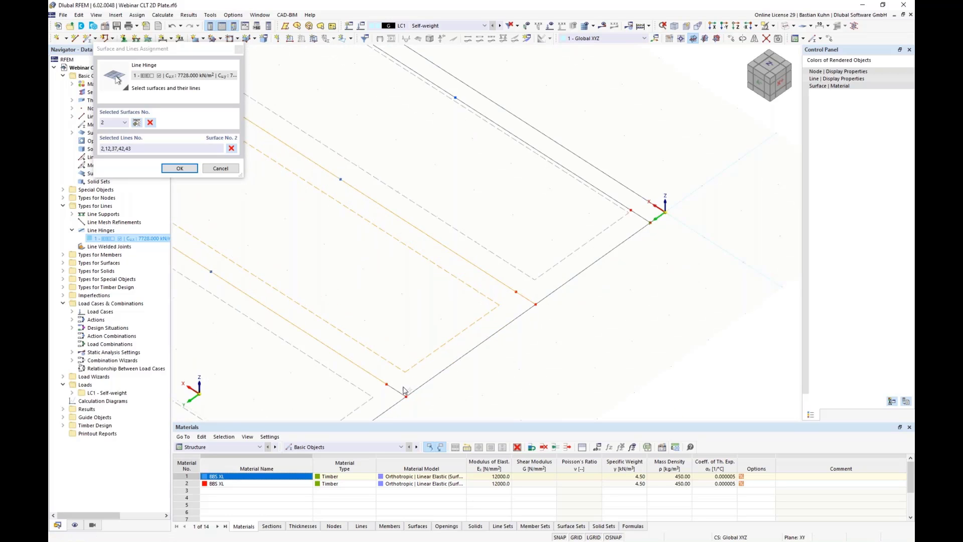
pyautogui.click(407, 393)
# - Select surface 5 and its joint lines 20, 22 and 41 for the same line hinge
pyautogui.scroll(-4, 431, 273)
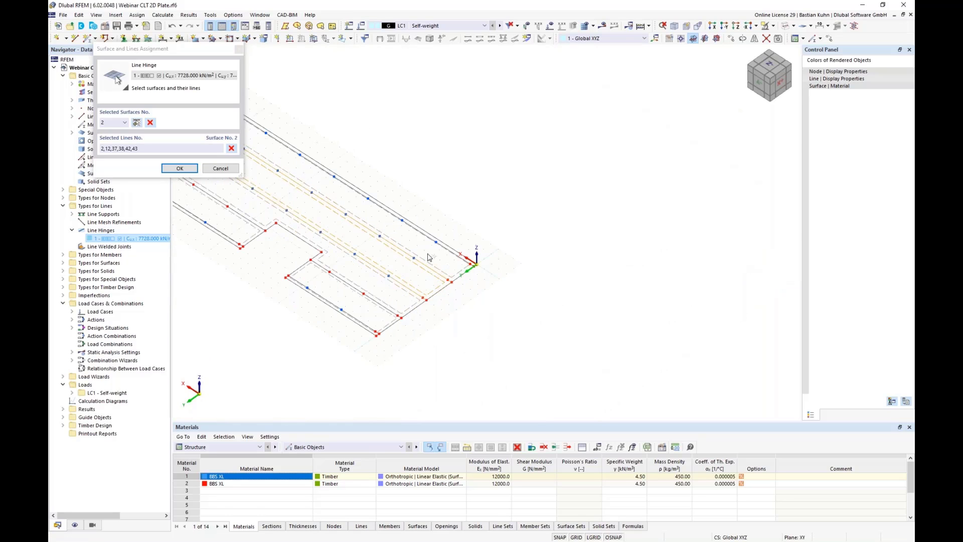
pyautogui.moveTo(418, 279); pyautogui.dragTo(533, 232, button='middle')
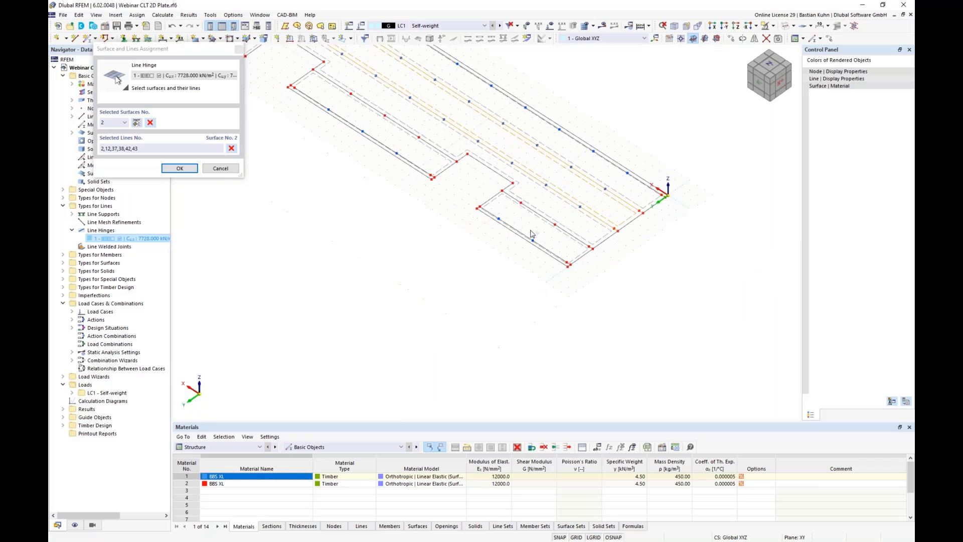
pyautogui.scroll(3, 522, 187)
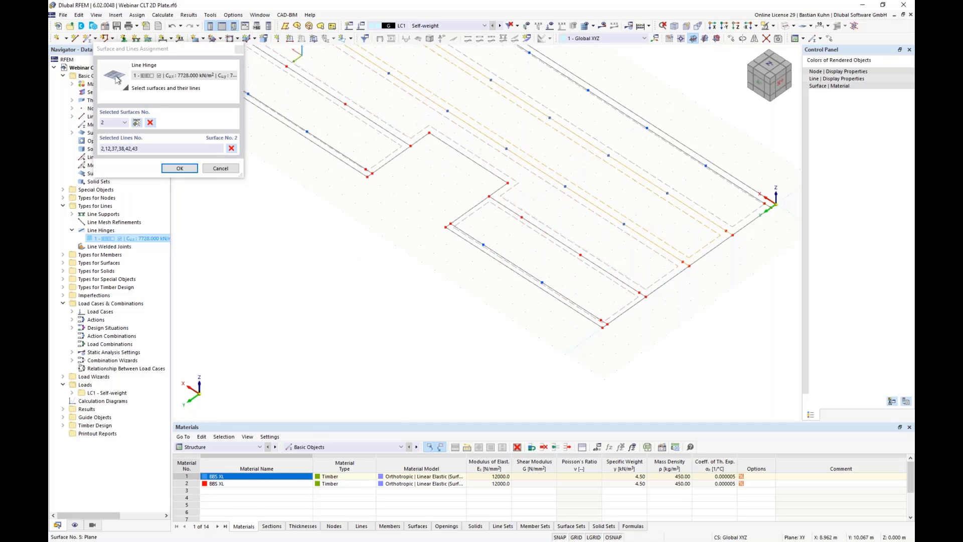
pyautogui.click(526, 210)
pyautogui.scroll(3, 610, 285)
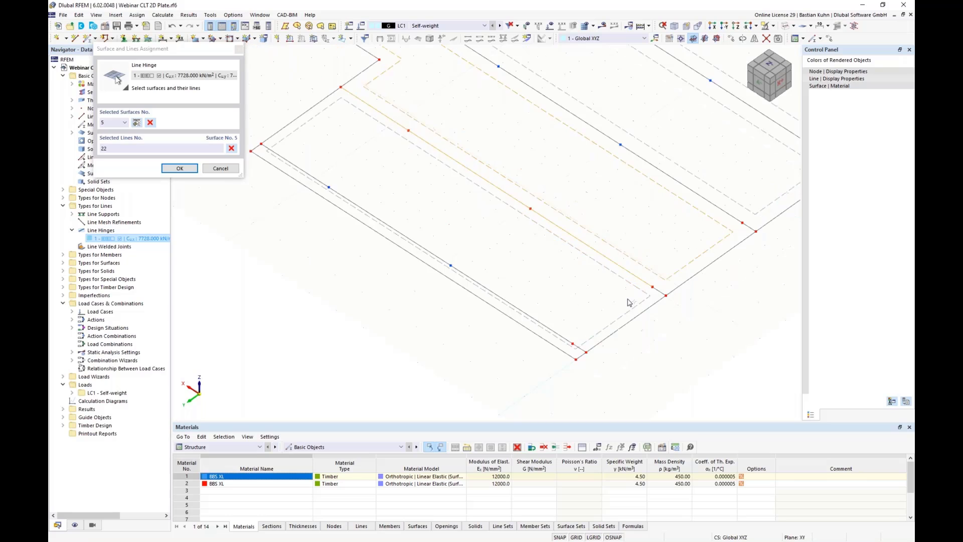
pyautogui.click(579, 259)
pyautogui.scroll(-3, 581, 259)
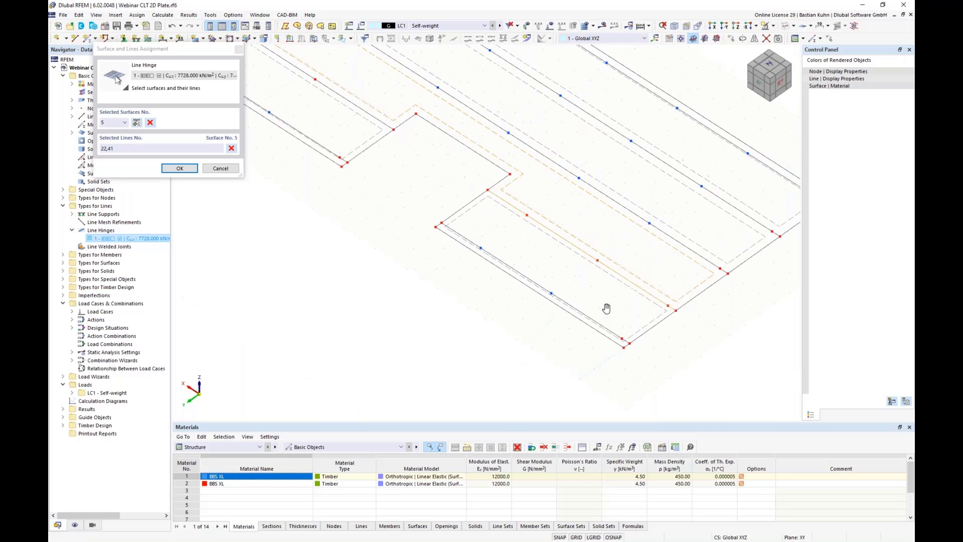
pyautogui.click(483, 220)
# - Add lines 16 and 44 of surface 5 to the assignment, and save the line hinge with all selected lines
pyautogui.scroll(-3, 483, 220)
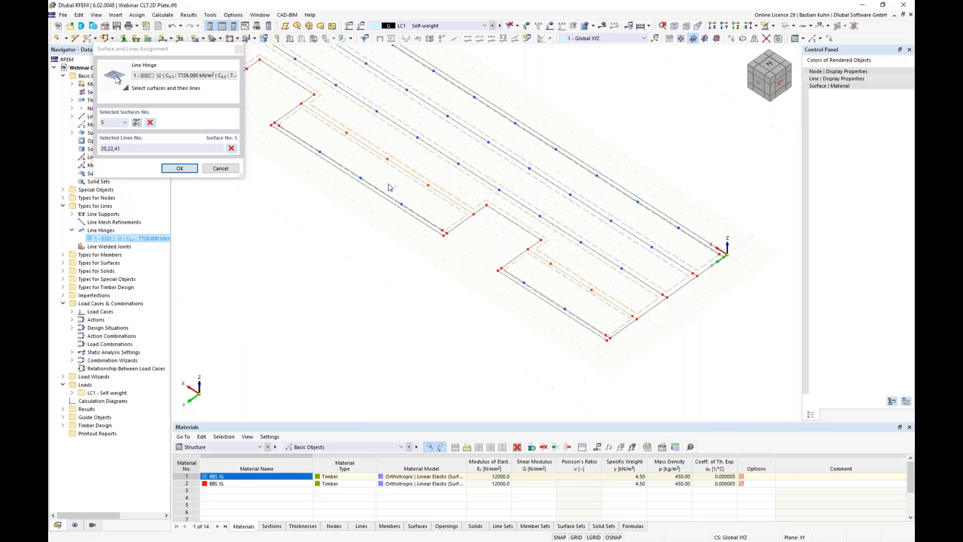
pyautogui.scroll(3, 425, 275)
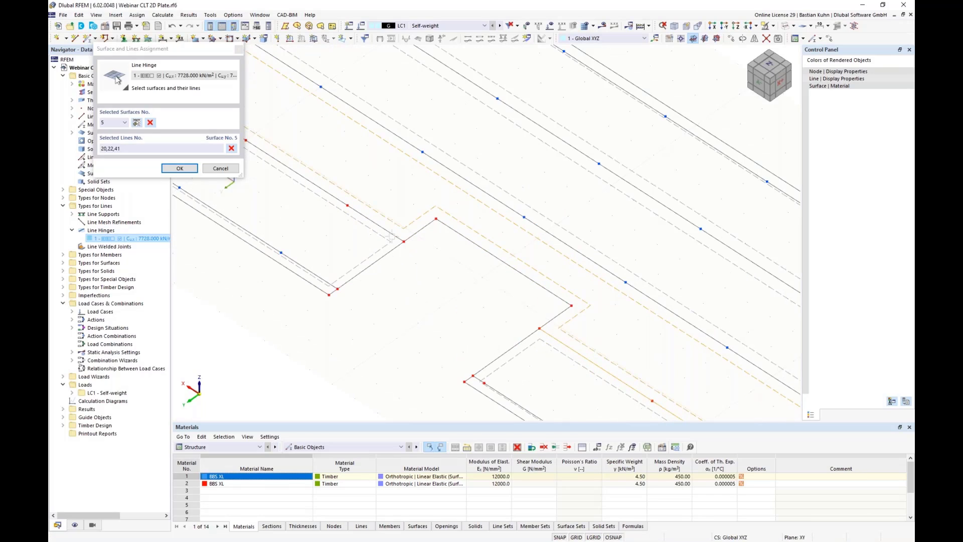
pyautogui.click(350, 241)
pyautogui.scroll(3, 546, 340)
pyautogui.scroll(3, 347, 196)
pyautogui.click(318, 173)
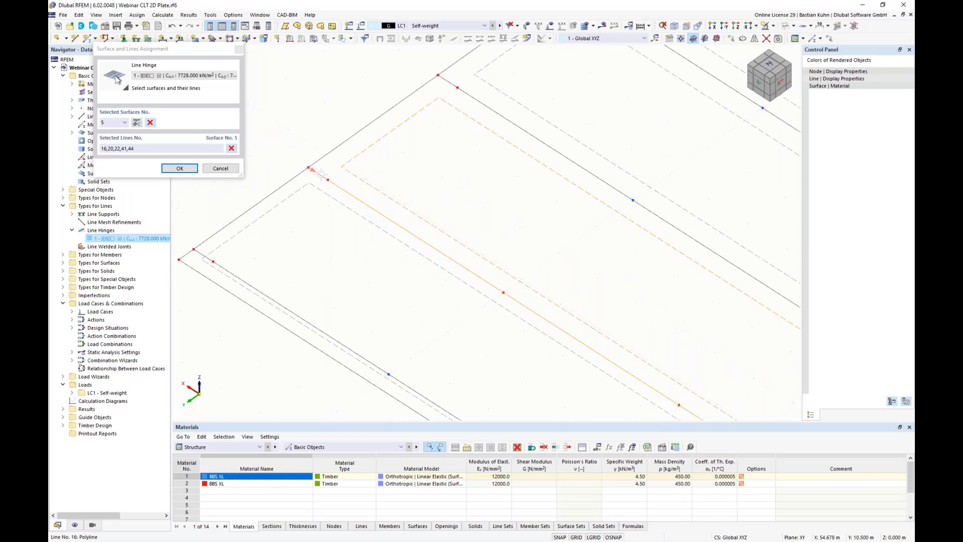
pyautogui.click(179, 168)
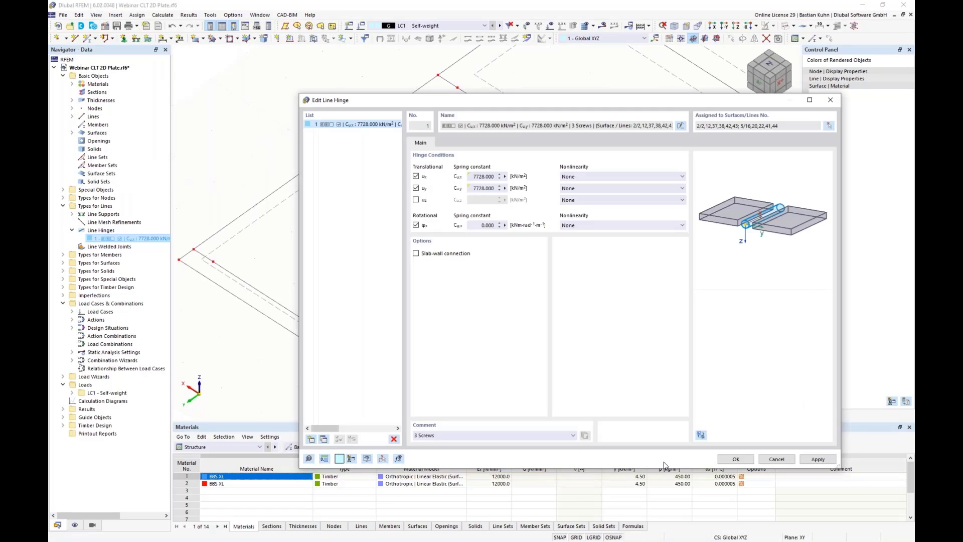
pyautogui.click(730, 453)
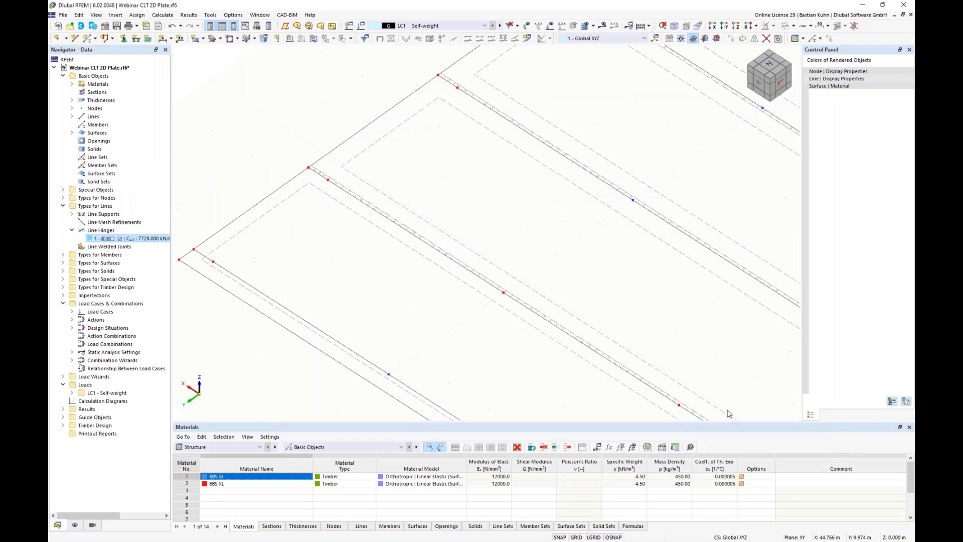
# - Increase the display spacing of the line hinge symbols to about 18
pyautogui.rightClick(476, 274)
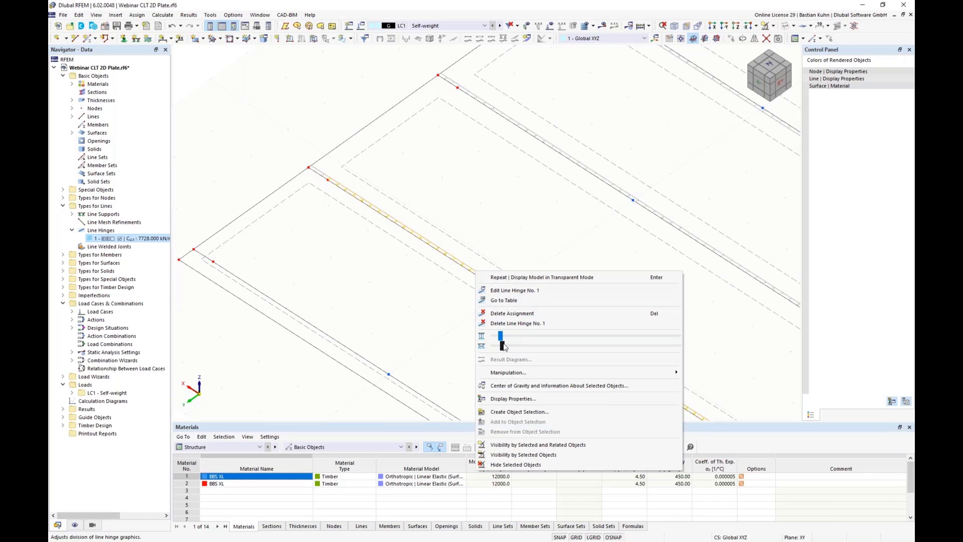
pyautogui.moveTo(501, 336); pyautogui.dragTo(528, 340)
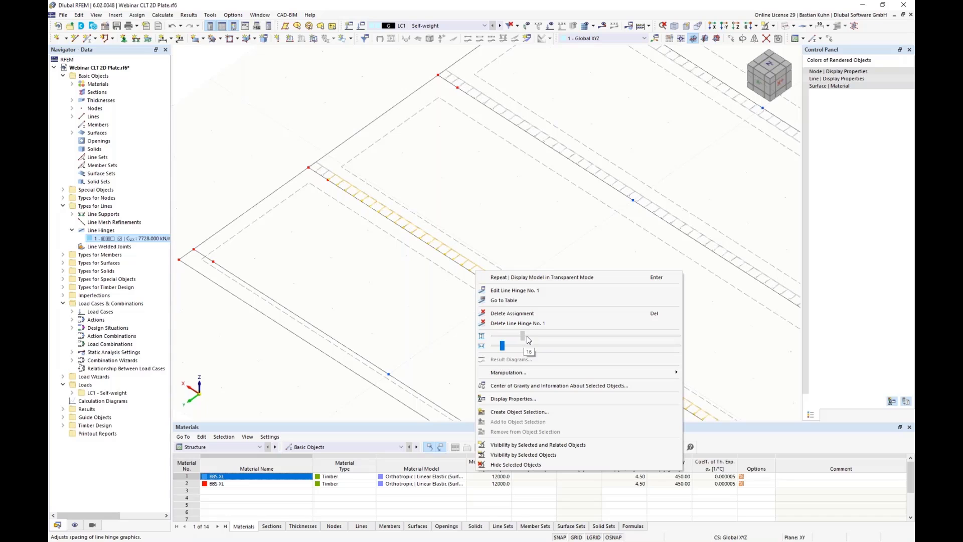
pyautogui.click(421, 313)
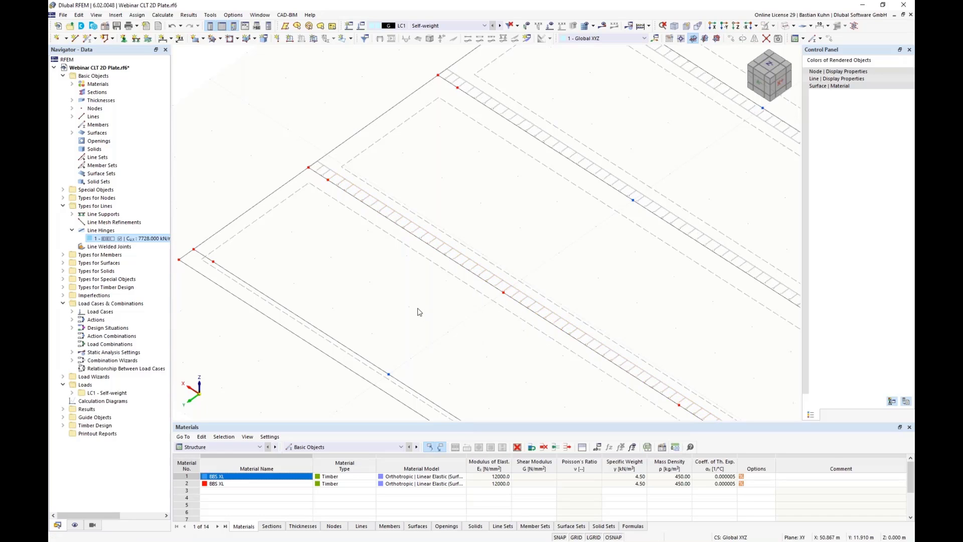
# - View the plate along Z and edit the Hinged nodal support type, releasing the uX translation and the φZ rotation
pyautogui.click(736, 25)
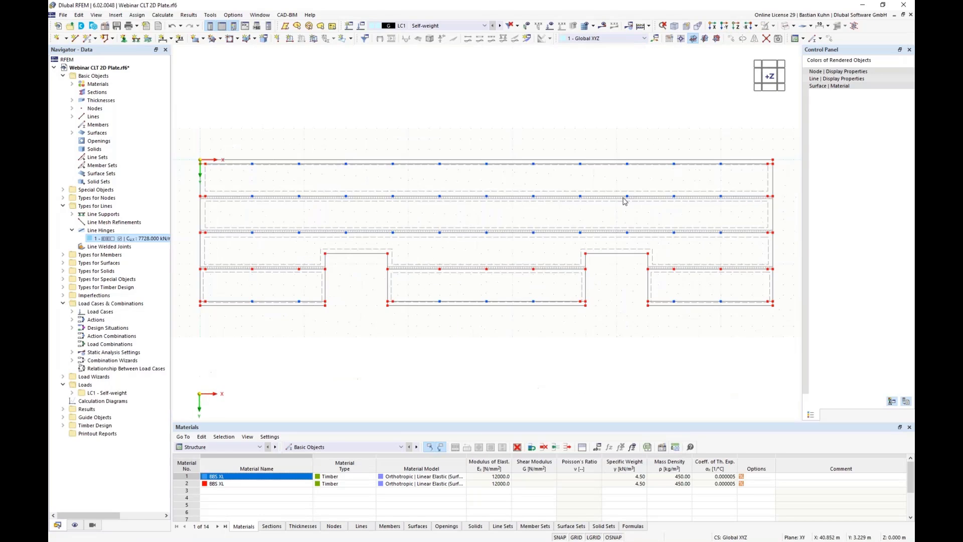
pyautogui.scroll(-2, 624, 200)
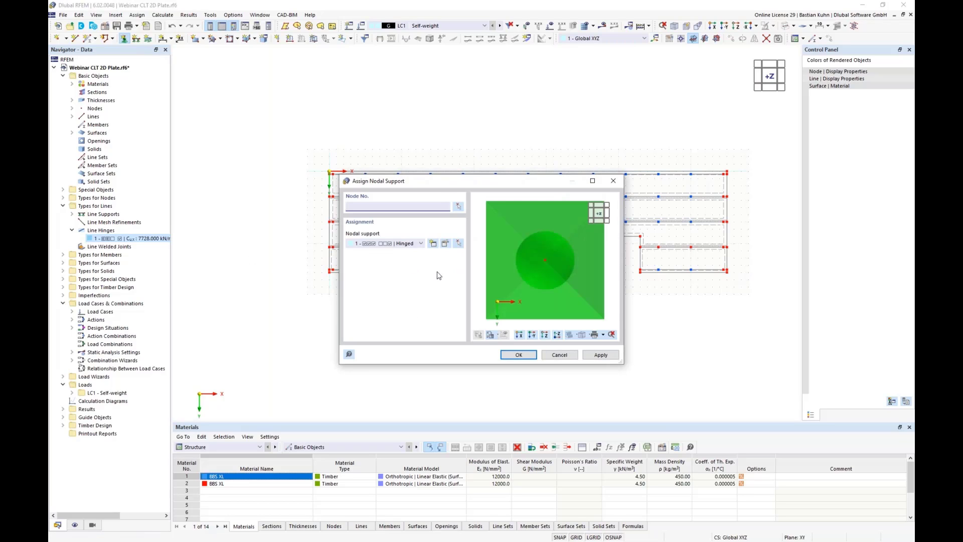
pyautogui.click(446, 245)
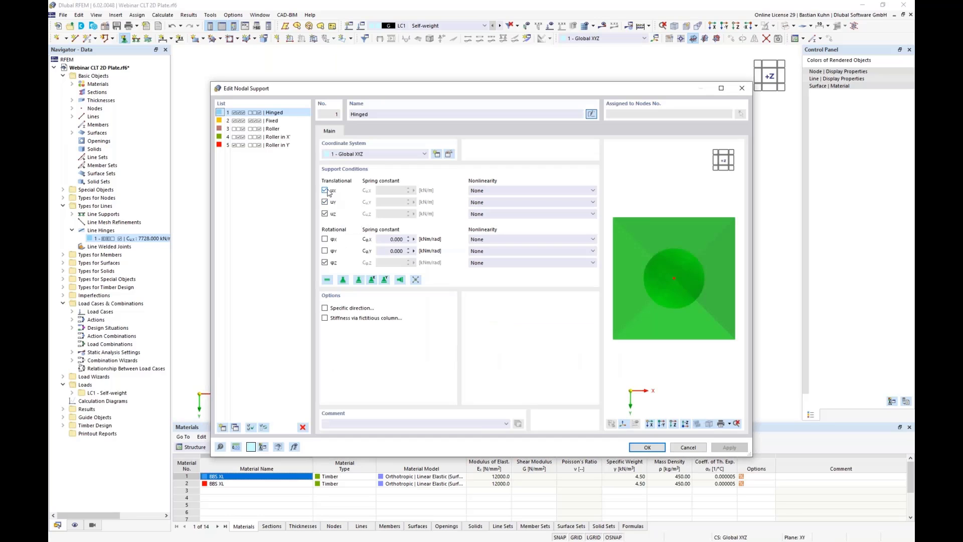
pyautogui.click(326, 191)
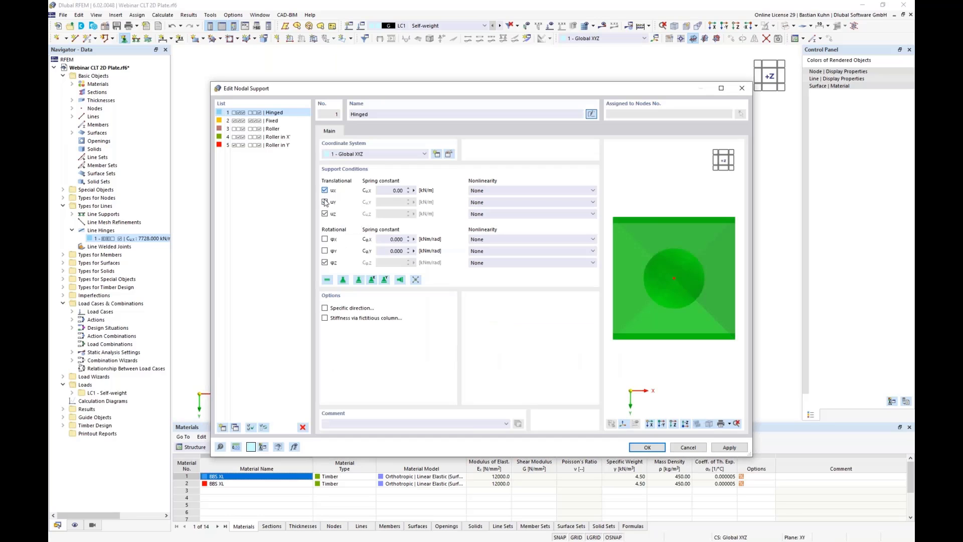
pyautogui.click(325, 263)
pyautogui.click(647, 447)
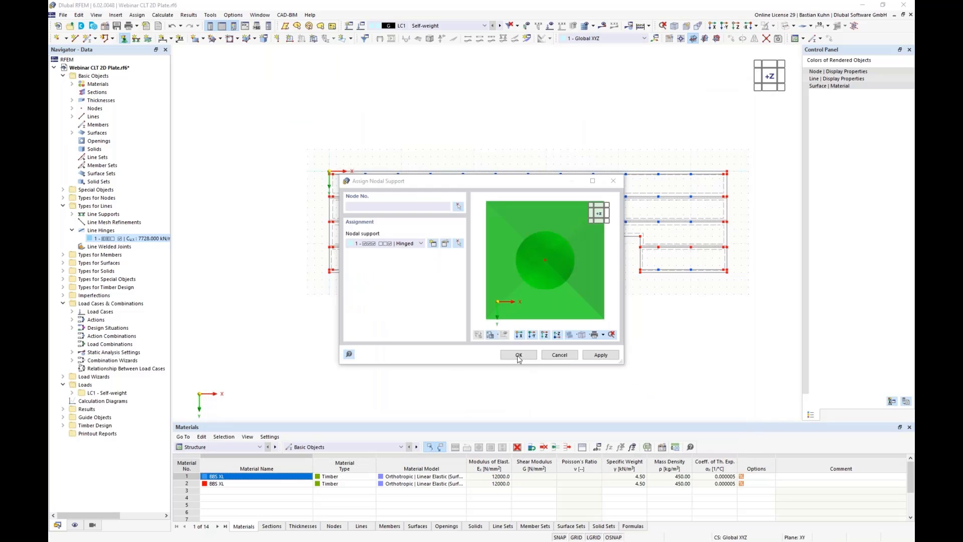
# - Assign the nodal support to the nodes along the three upper lines and the inner nodes of the three lower panel sections
pyautogui.click(458, 206)
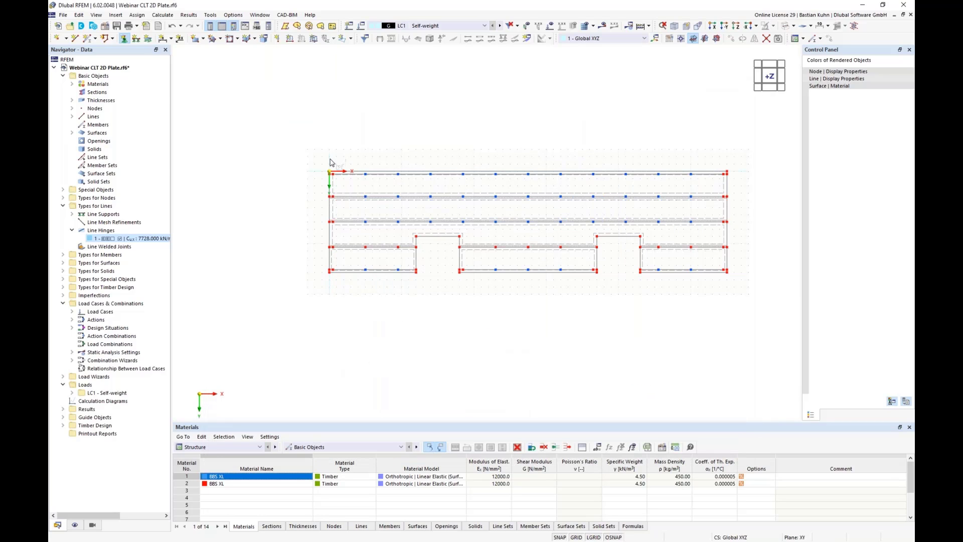
pyautogui.moveTo(332, 161)
pyautogui.mouseDown()
pyautogui.moveTo(357, 215)
pyautogui.moveTo(728, 234)
pyautogui.mouseUp()
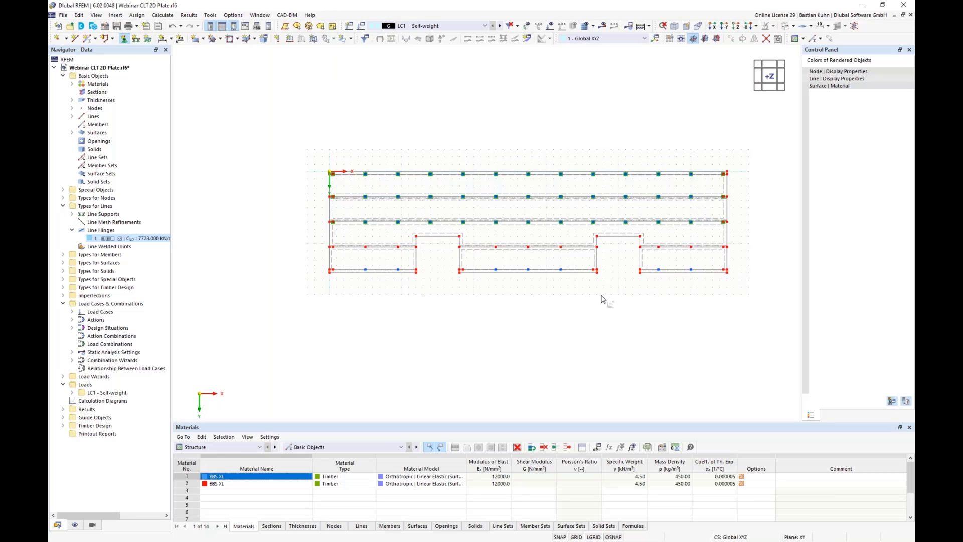
pyautogui.moveTo(330, 236); pyautogui.dragTo(402, 292)
pyautogui.moveTo(488, 241); pyautogui.dragTo(589, 293)
pyautogui.moveTo(651, 240); pyautogui.dragTo(697, 304)
# - Inspect the assigned nodal supports in an oblique 3D view and slightly adjust the size of their symbols
pyautogui.keyDown('ctrl'); pyautogui.moveTo(682, 275); pyautogui.dragTo(655, 212, button='middle'); pyautogui.keyUp('ctrl')
pyautogui.scroll(3, 670, 273)
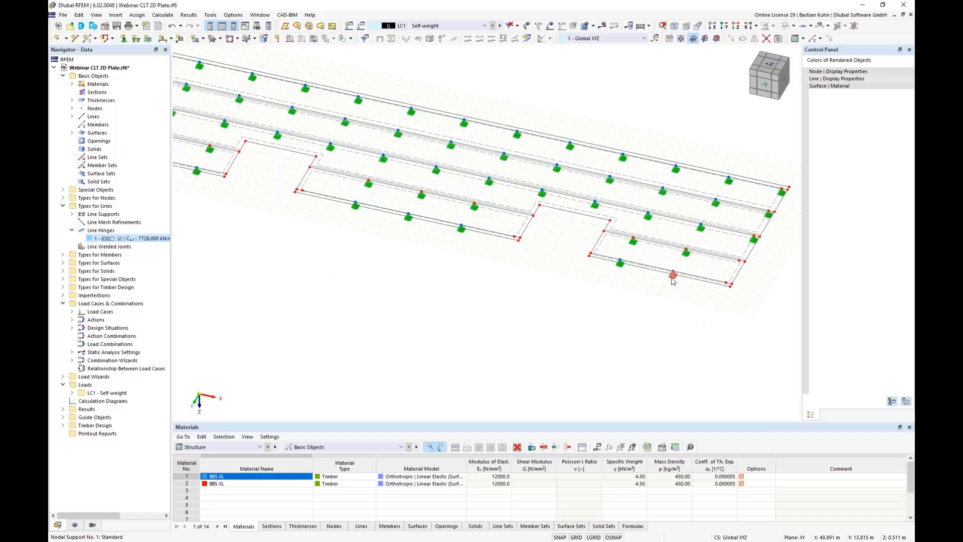
pyautogui.rightClick(673, 276)
pyautogui.moveTo(690, 363); pyautogui.dragTo(694, 363)
# - Edit the Hinged line support type, switching its coordinate system to Local xyz and releasing the ux and uy translations
pyautogui.scroll(-5, 541, 279)
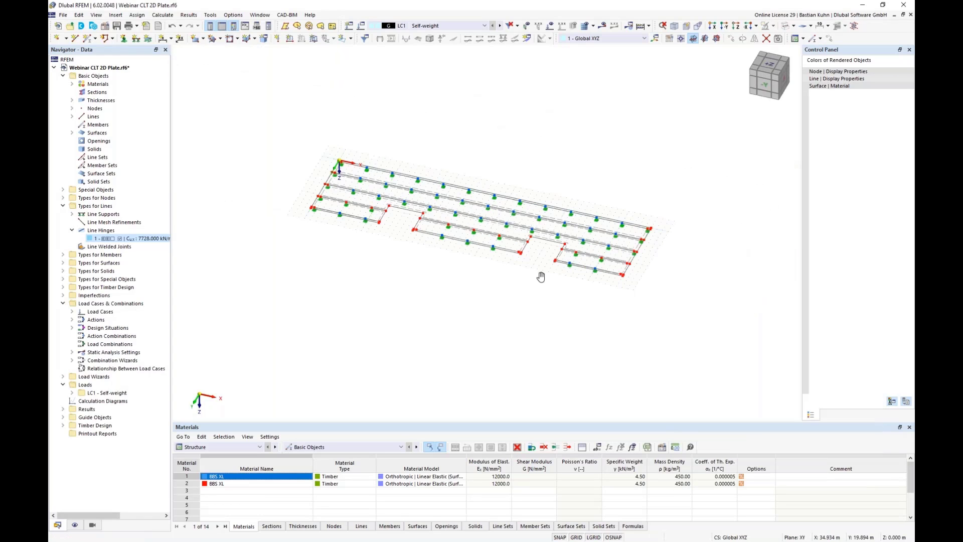
pyautogui.keyDown('ctrl'); pyautogui.moveTo(541, 279); pyautogui.dragTo(539, 291, button='middle'); pyautogui.keyUp('ctrl')
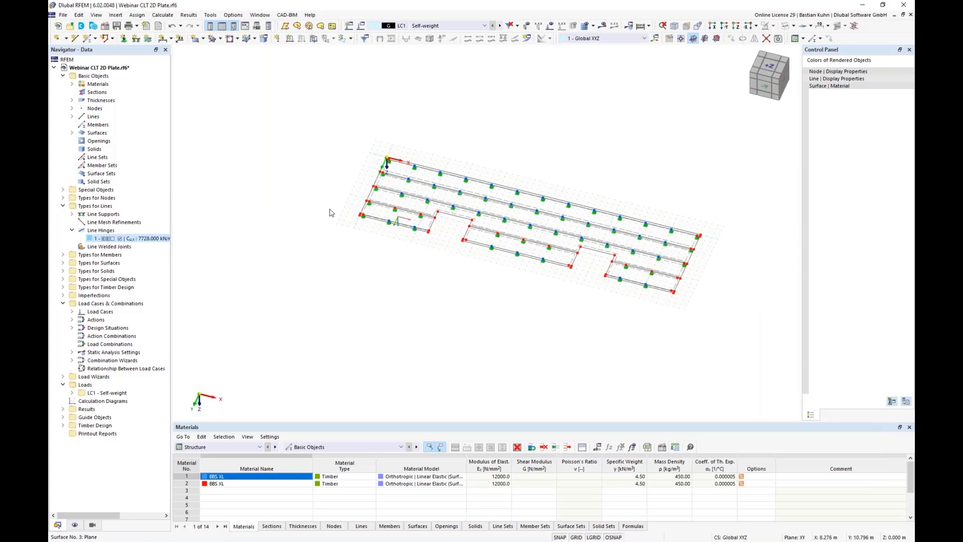
pyautogui.scroll(2, 454, 218)
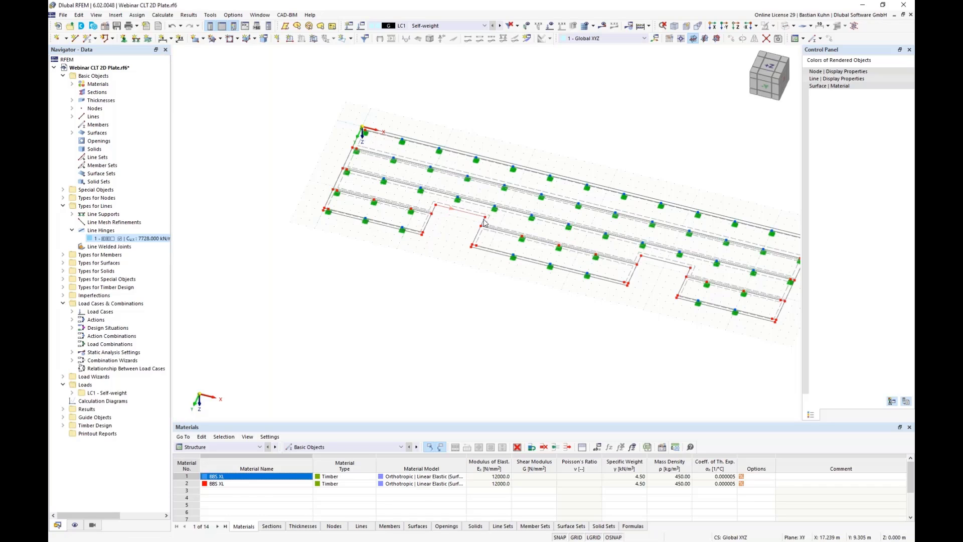
pyautogui.click(136, 39)
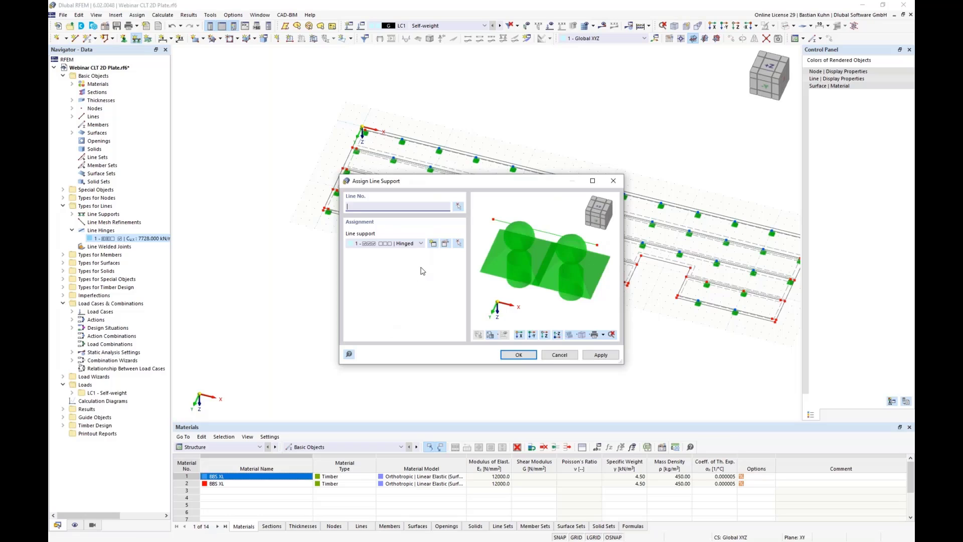
pyautogui.click(445, 245)
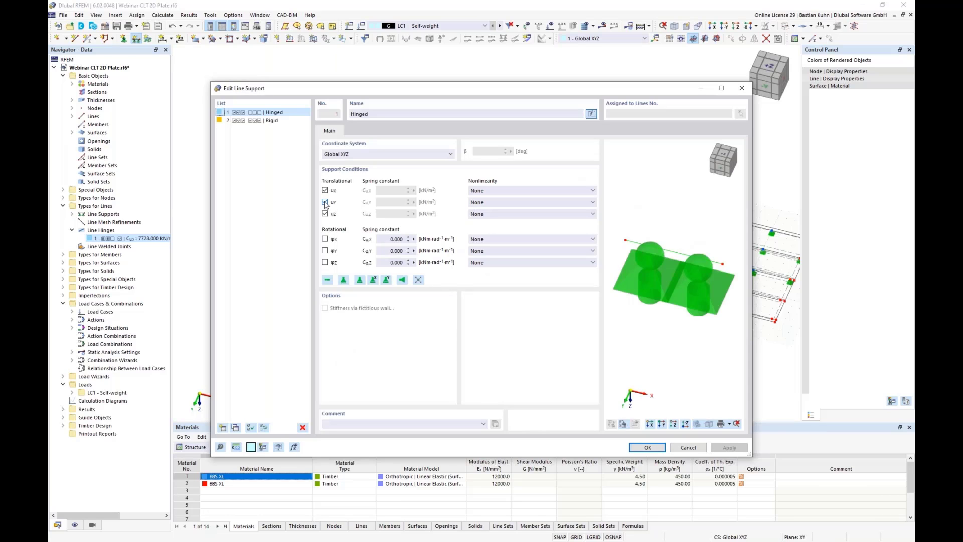
pyautogui.click(324, 202)
pyautogui.click(365, 158)
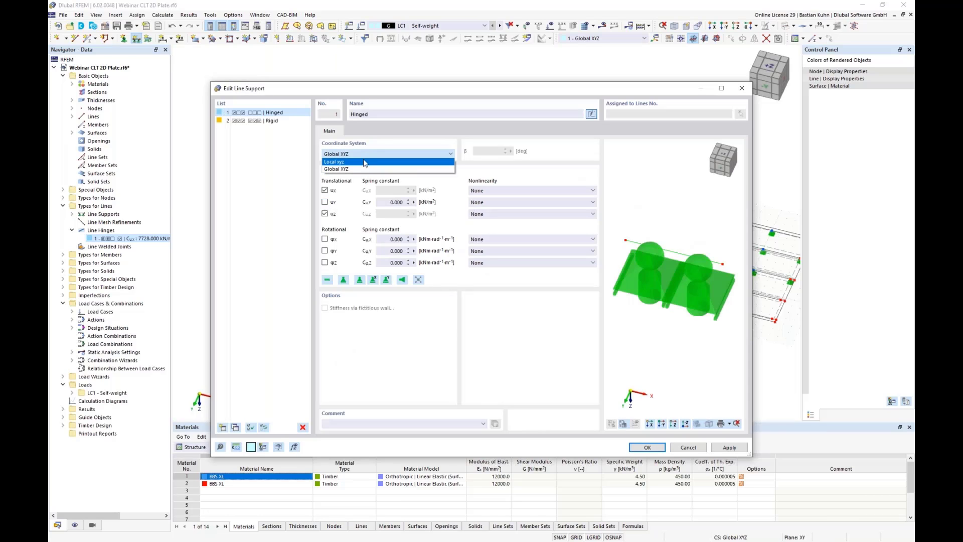
pyautogui.click(371, 170)
pyautogui.moveTo(502, 92); pyautogui.dragTo(526, 299)
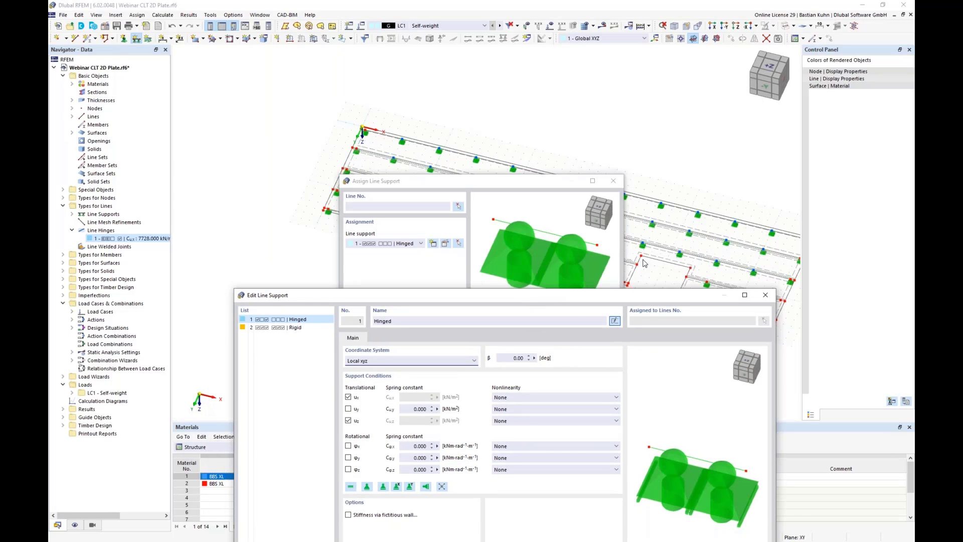
pyautogui.moveTo(576, 296); pyautogui.dragTo(551, 138)
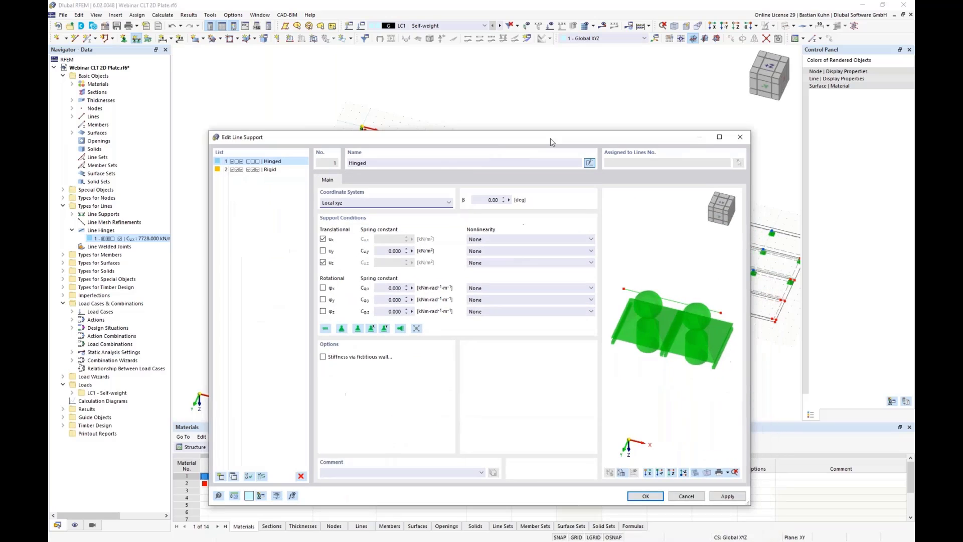
pyautogui.click(322, 239)
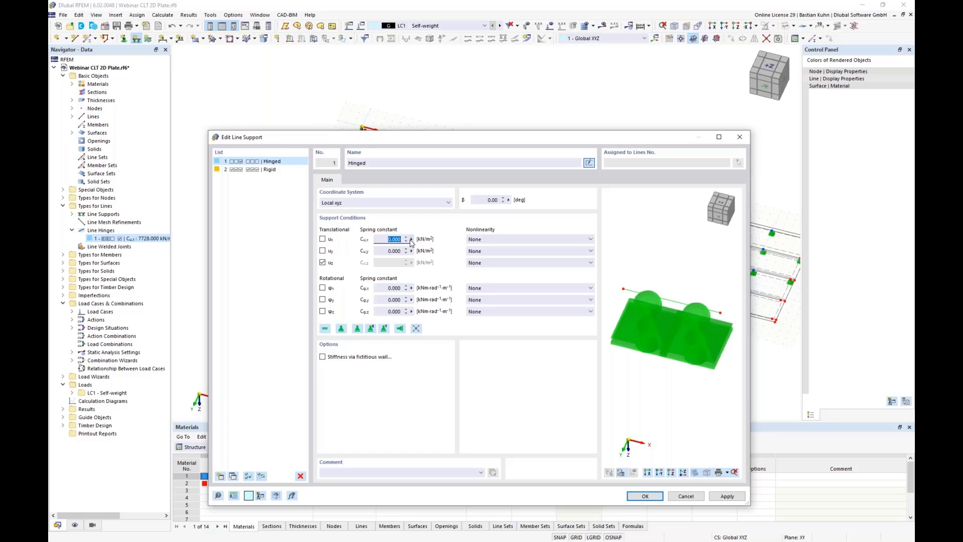
# - Start a formula for the support's Cu,x spring constant with the global parameter k_ser followed by a multiplication sign
pyautogui.click(412, 239)
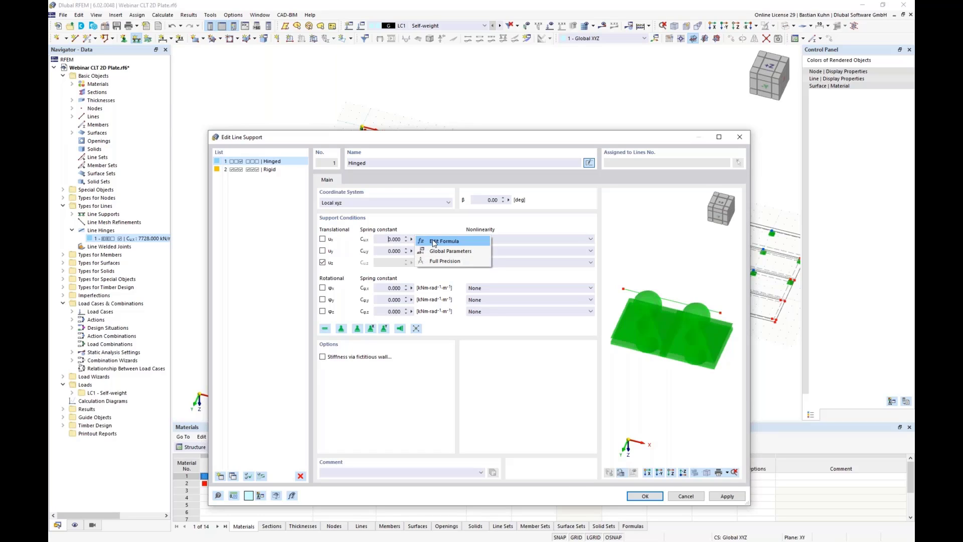
pyautogui.click(434, 242)
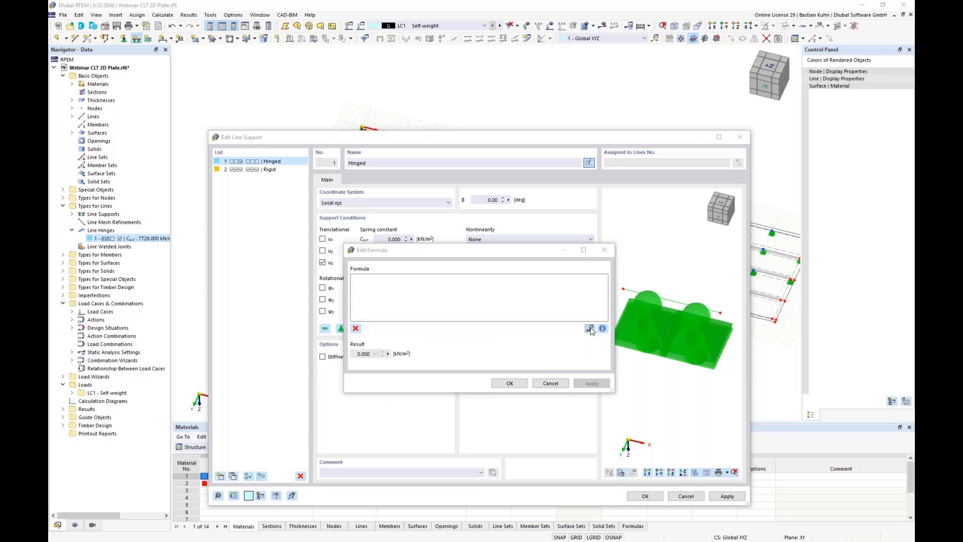
pyautogui.click(591, 329)
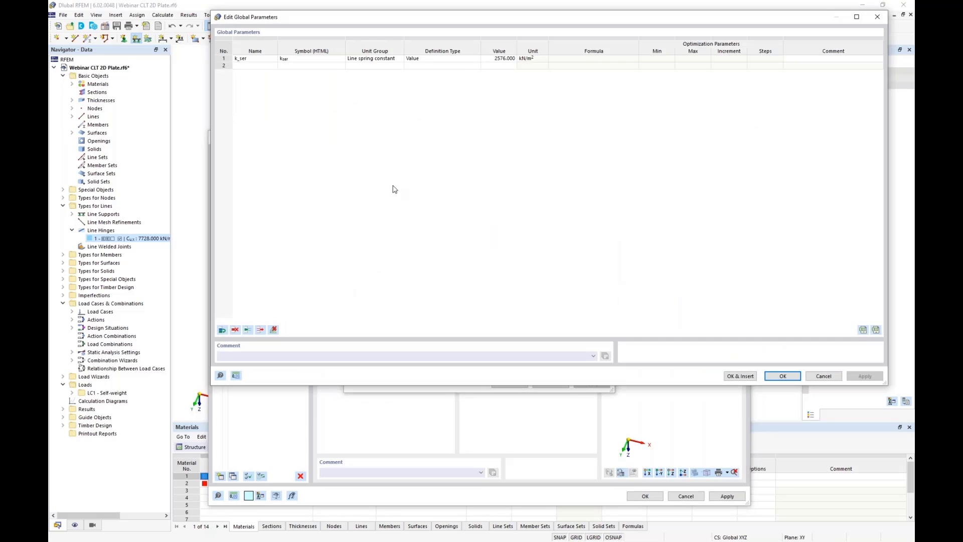
pyautogui.doubleClick(244, 58)
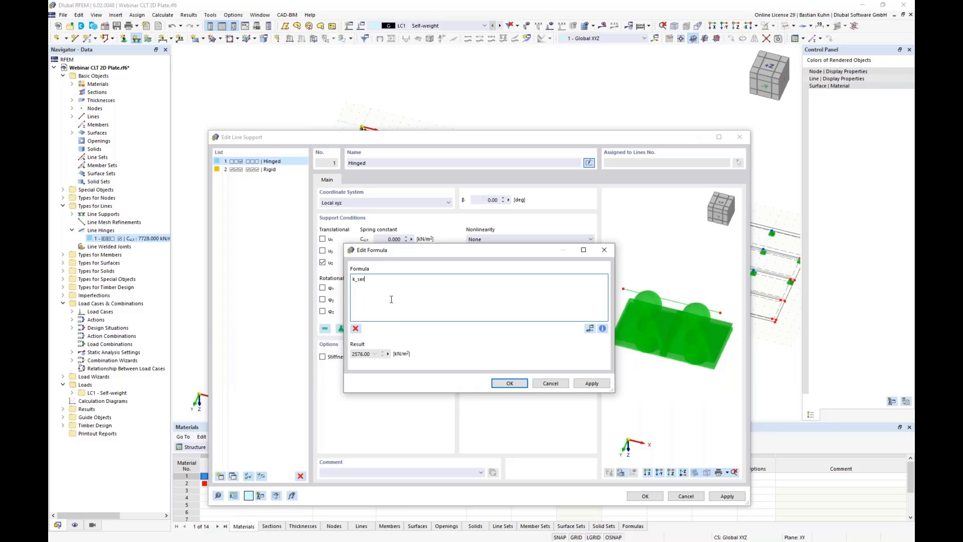
pyautogui.write('*')
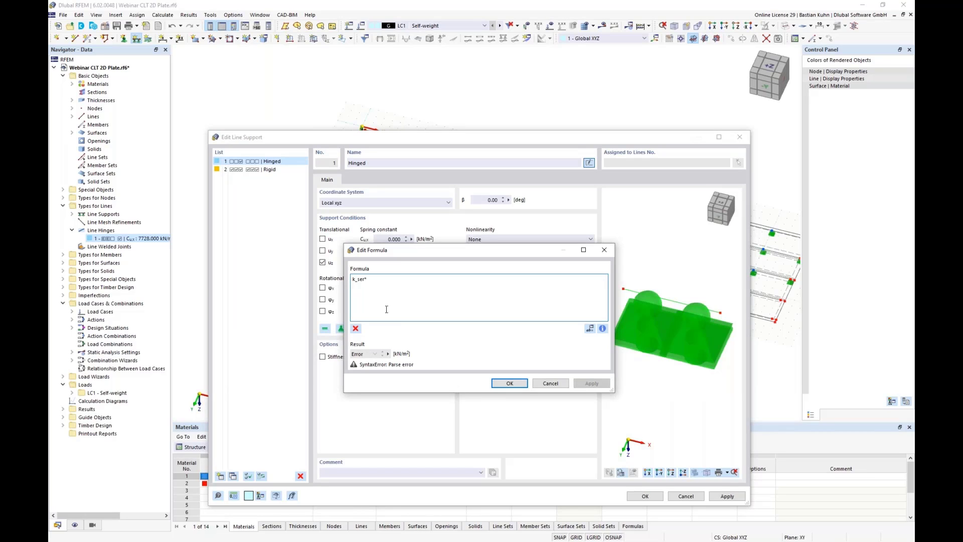
# - Insert the comment property of line_supports into the spring constant formula
pyautogui.click(602, 330)
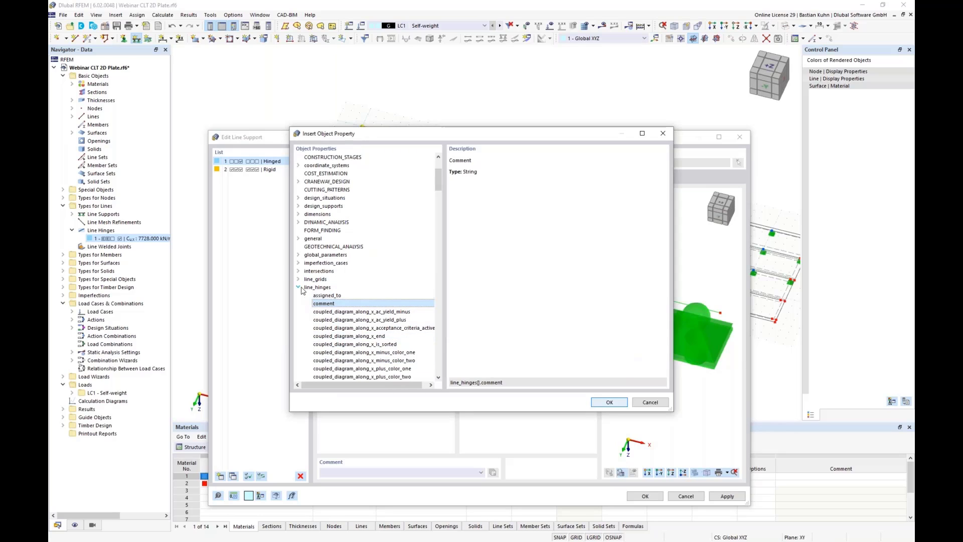
pyautogui.click(298, 288)
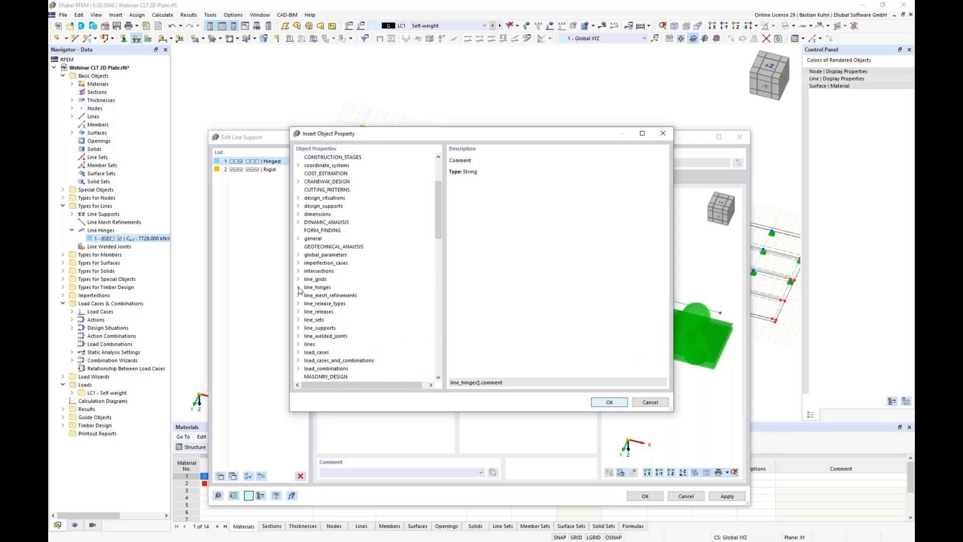
pyautogui.click(298, 327)
pyautogui.scroll(-4, 310, 341)
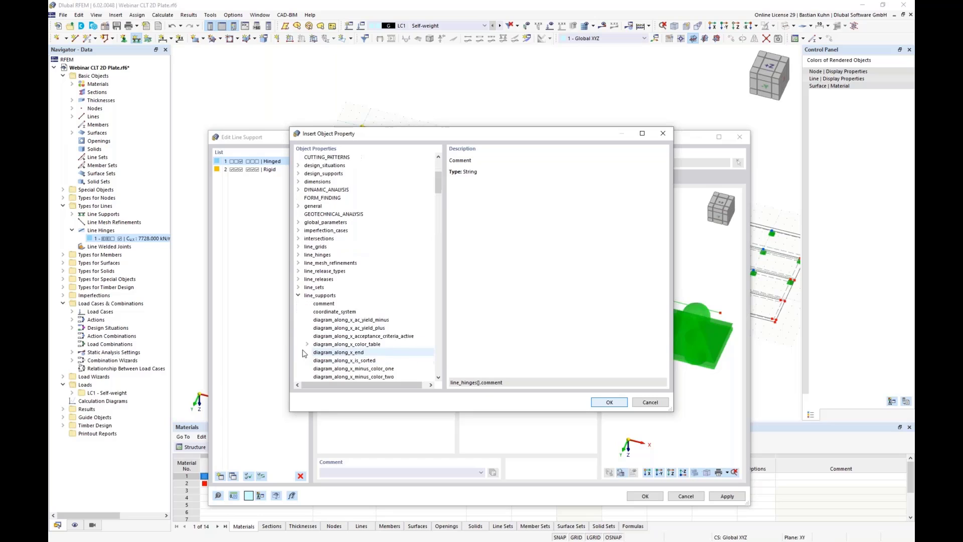
pyautogui.click(326, 238)
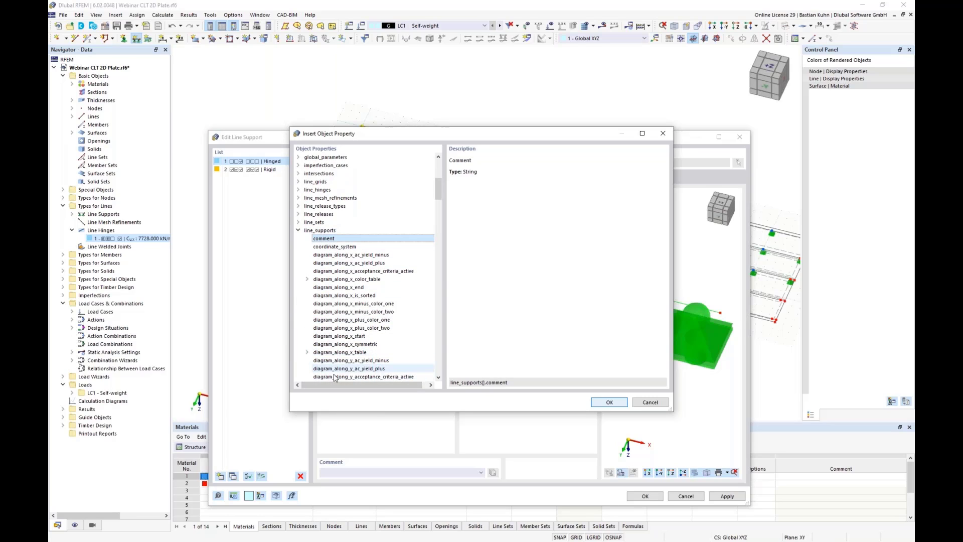
pyautogui.scroll(-7, 350, 343)
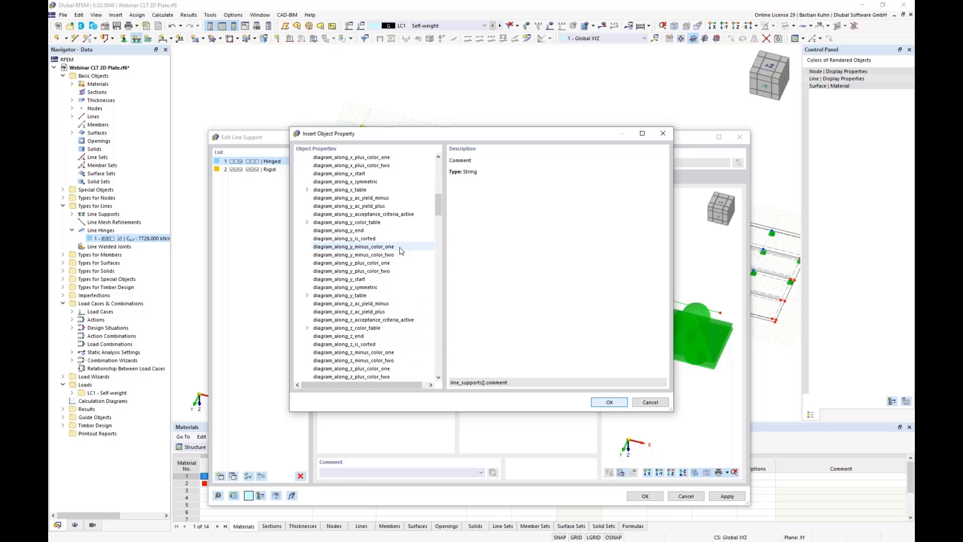
pyautogui.scroll(-6, 346, 285)
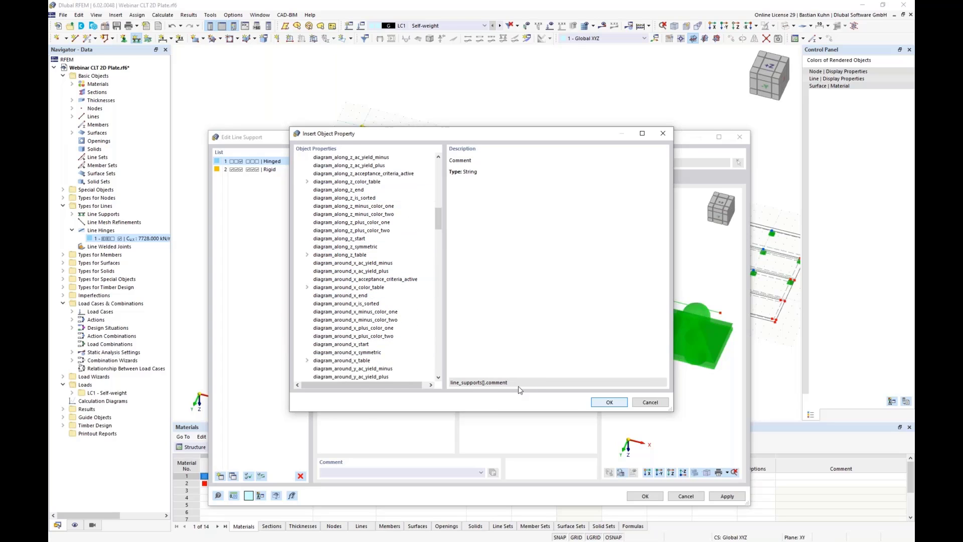
pyautogui.click(595, 404)
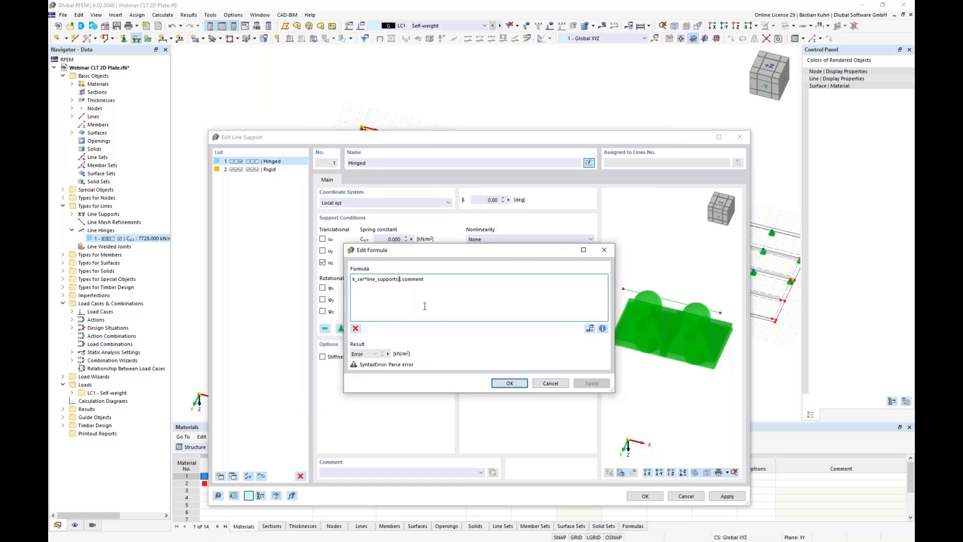
# - Complete the formula as k_ser*line_supports[1].comment.slice(0,1) and set the line support's comment to "3 Screws"
pyautogui.write('1]')
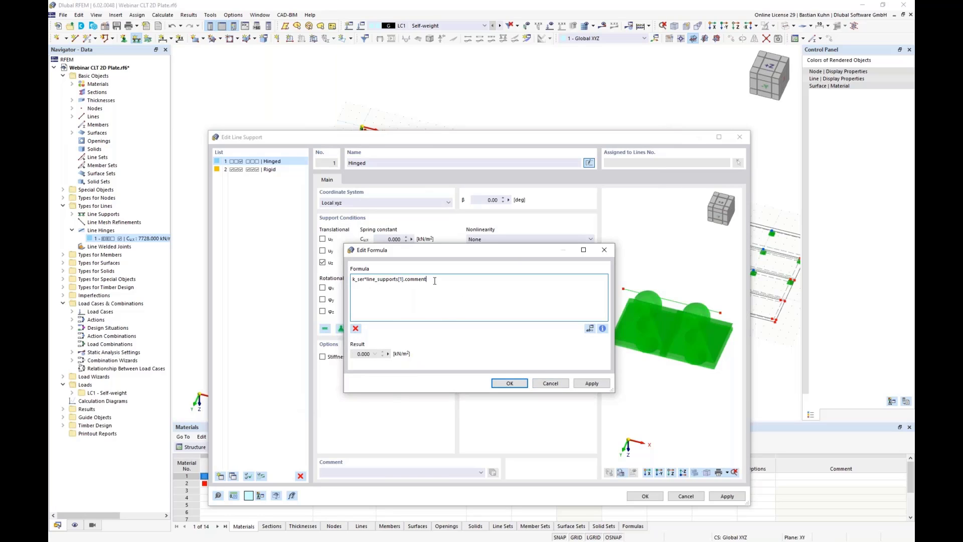
pyautogui.write('.comment.slice(0,1')
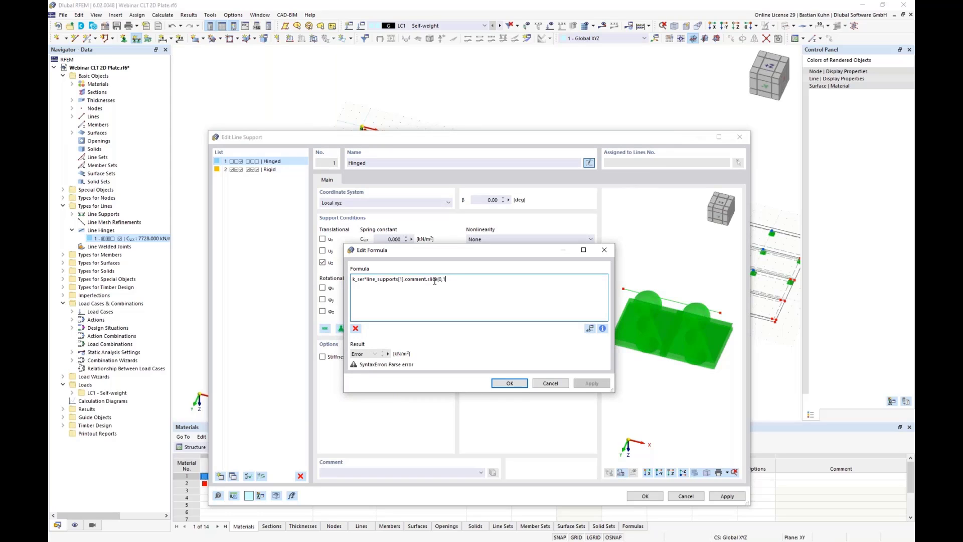
pyautogui.write(')')
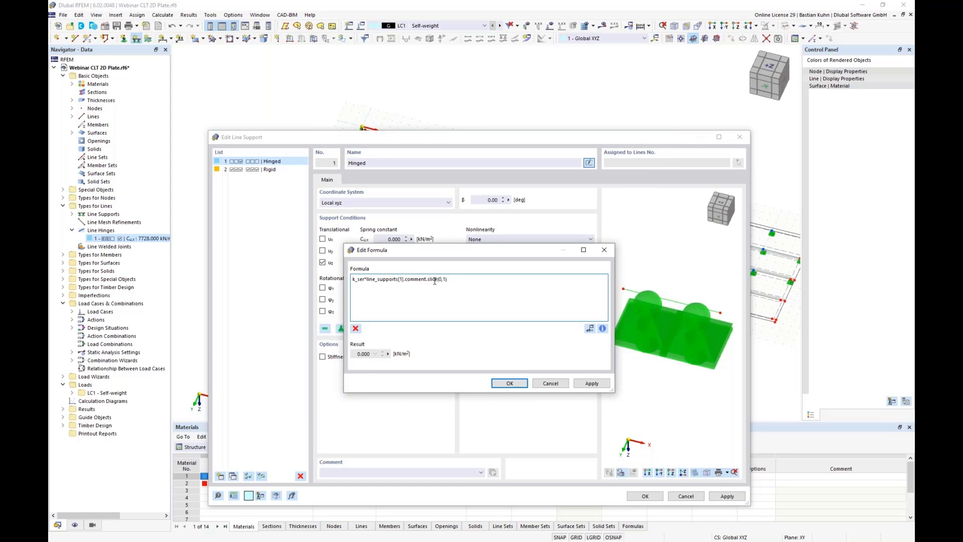
pyautogui.click(497, 384)
pyautogui.click(328, 473)
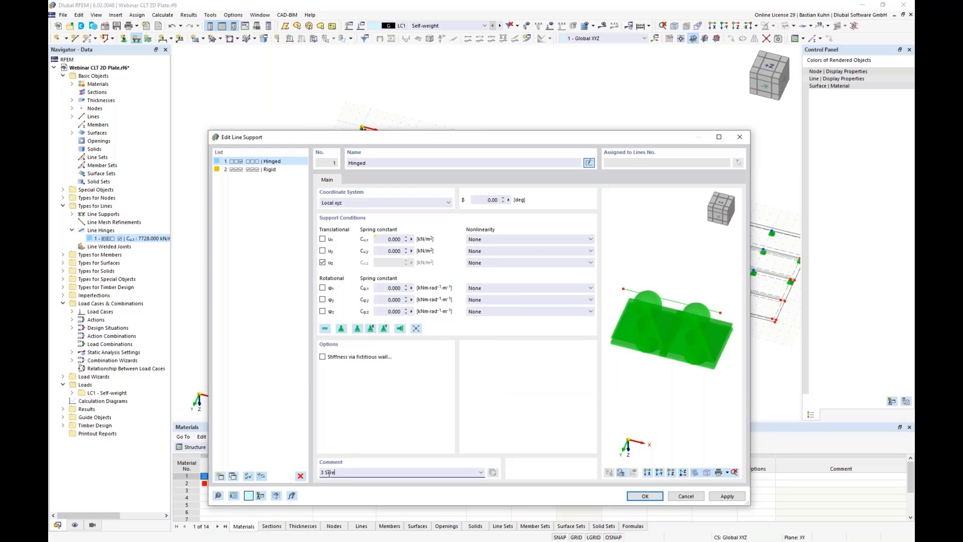
pyautogui.click(382, 243)
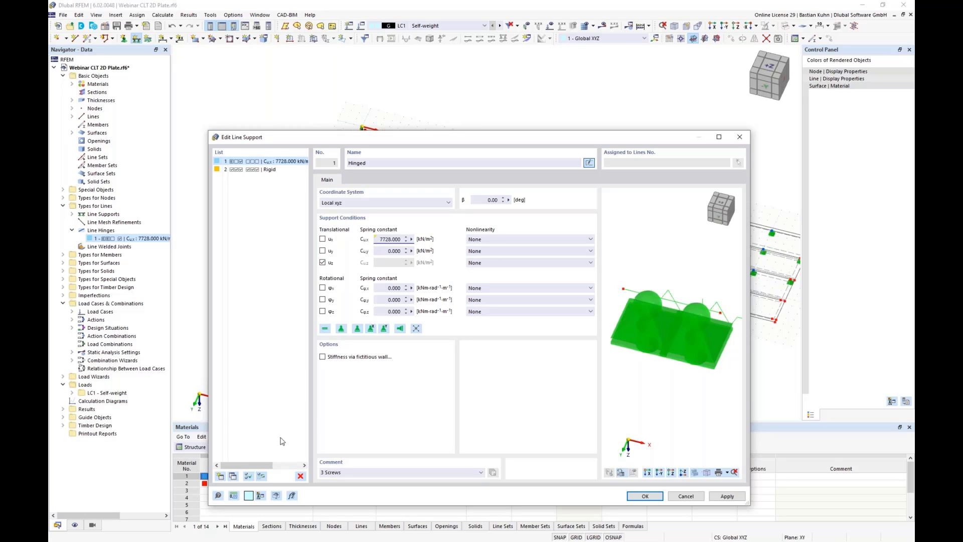
# - Test the parameterized spring constant by changing the comment to "4 Screws", and restore it to "3 Screws"
pyautogui.click(323, 472)
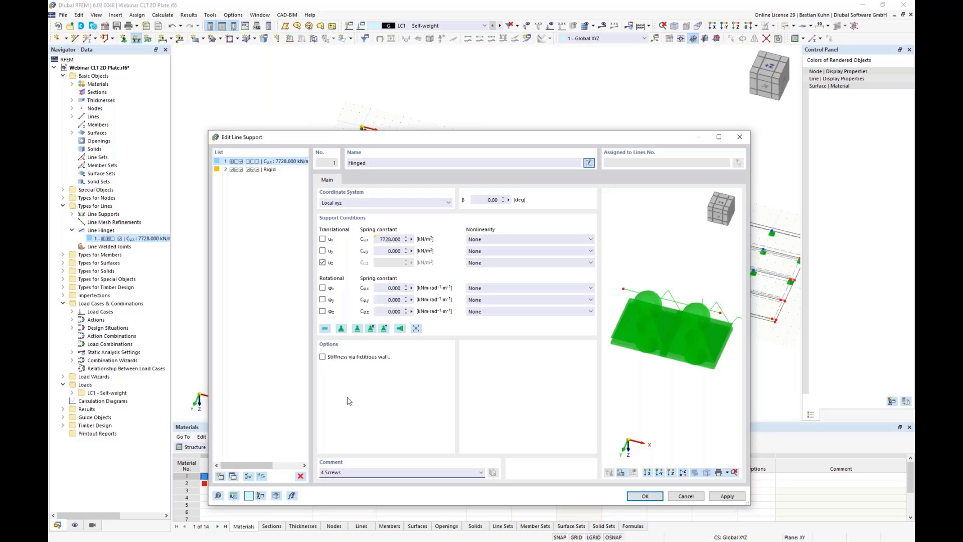
pyautogui.click(378, 239)
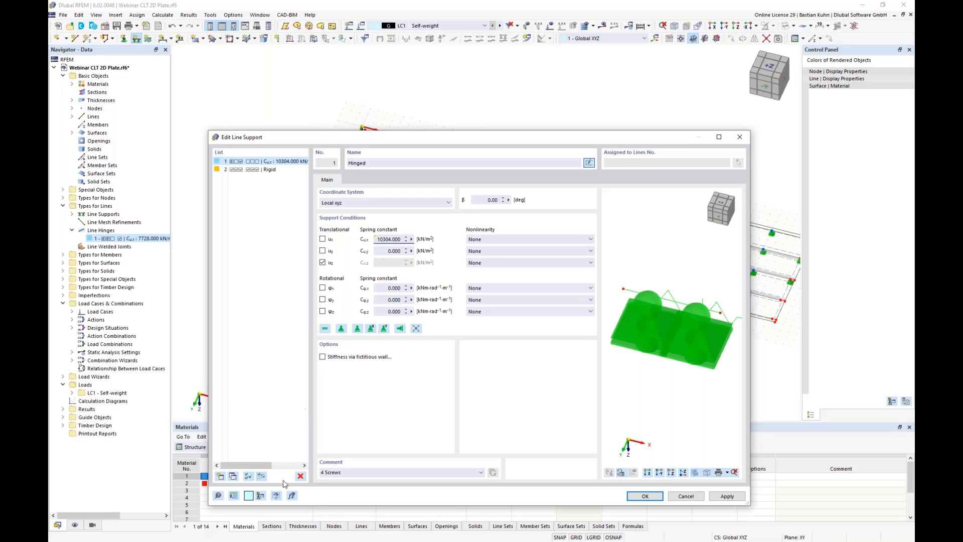
pyautogui.click(321, 472)
pyautogui.press('Delete')
pyautogui.press('Delete')
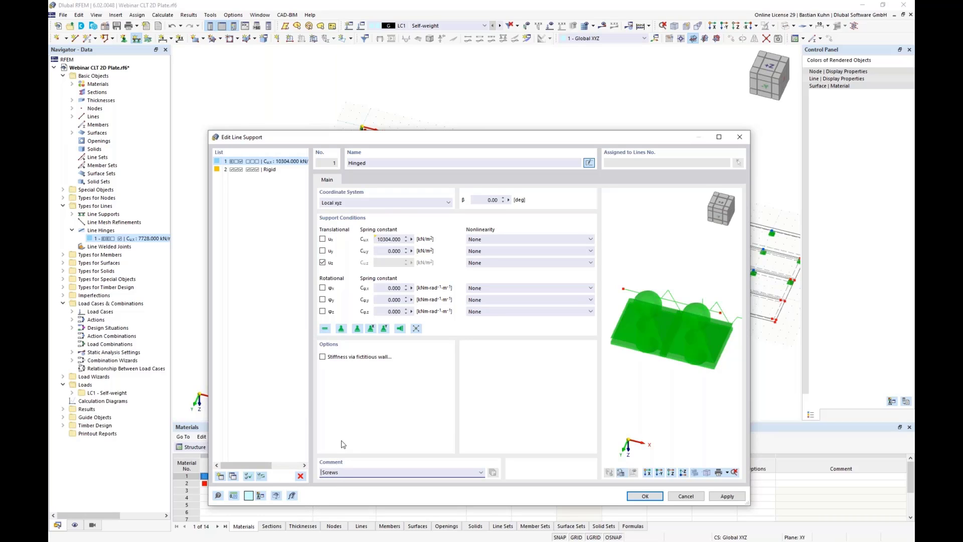
pyautogui.write('3')
pyautogui.click(382, 240)
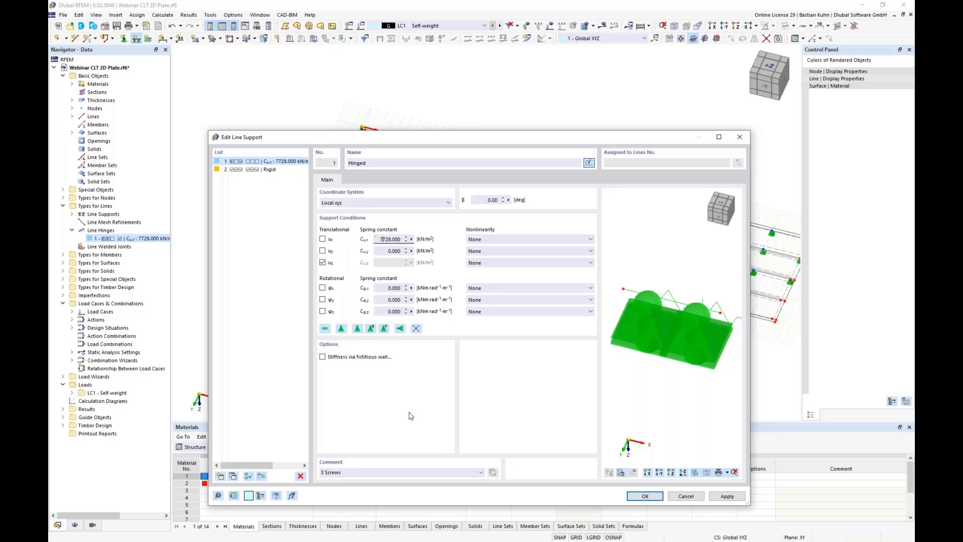
# - Confirm the parameterized Hinged line support and assign it to all edge lines of the plate recess nearer the origin
pyautogui.click(645, 496)
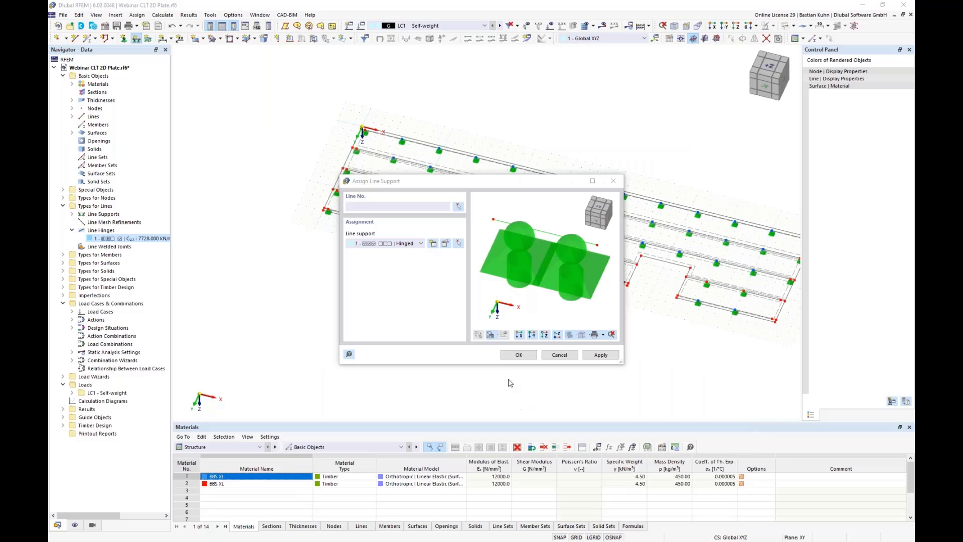
pyautogui.click(517, 355)
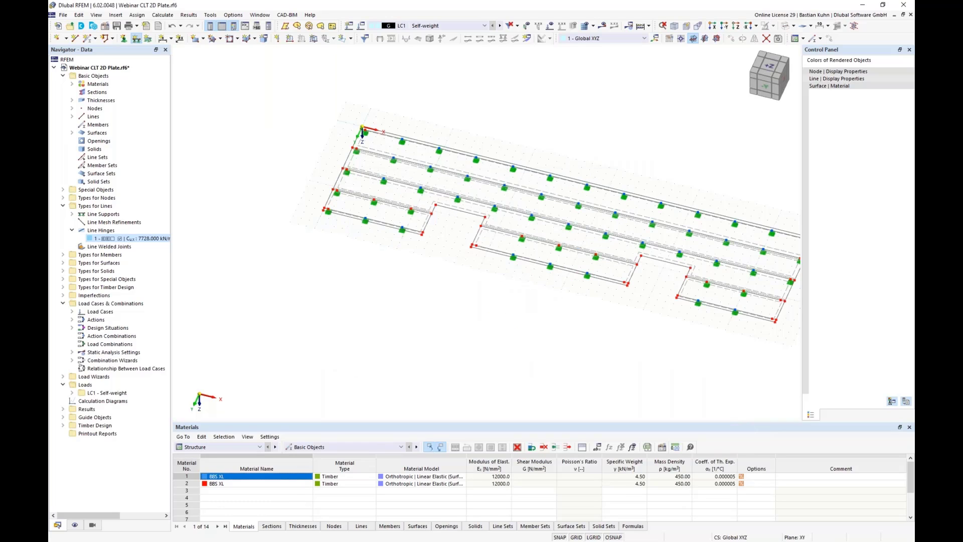
pyautogui.scroll(5, 432, 243)
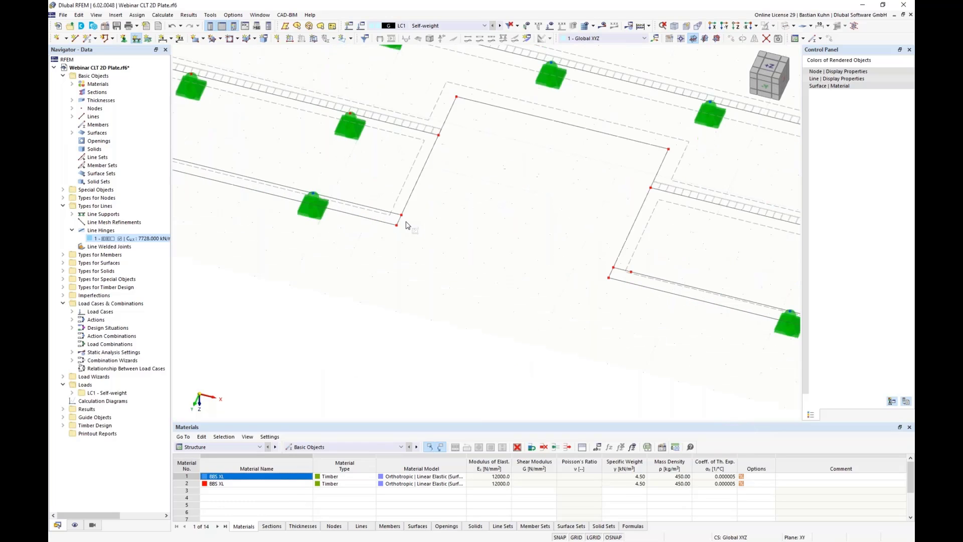
pyautogui.click(415, 199)
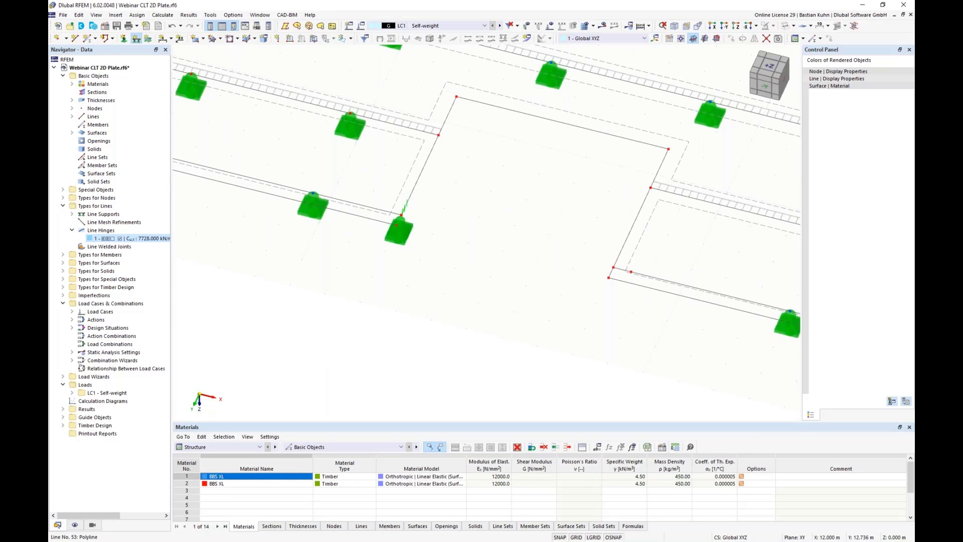
pyautogui.click(453, 114)
pyautogui.click(485, 103)
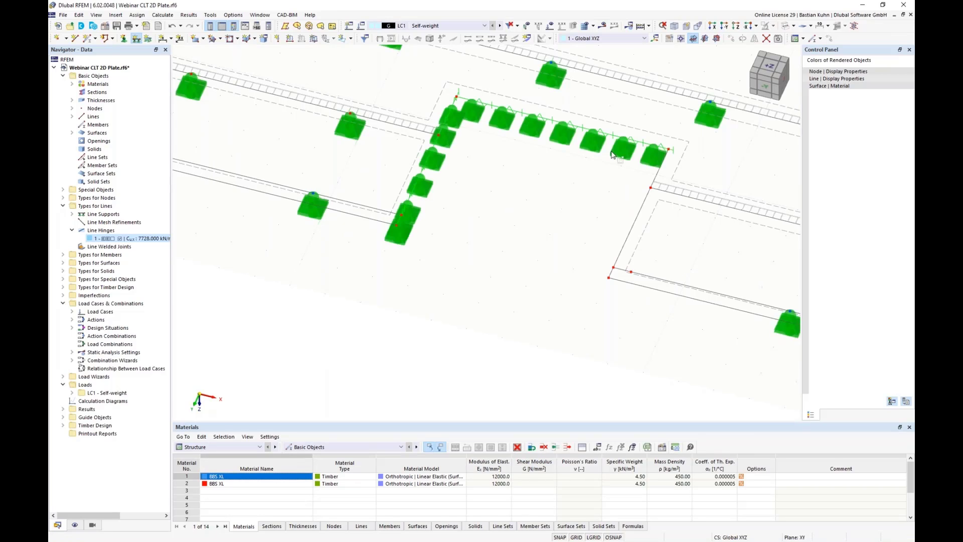
pyautogui.click(657, 173)
pyautogui.click(643, 206)
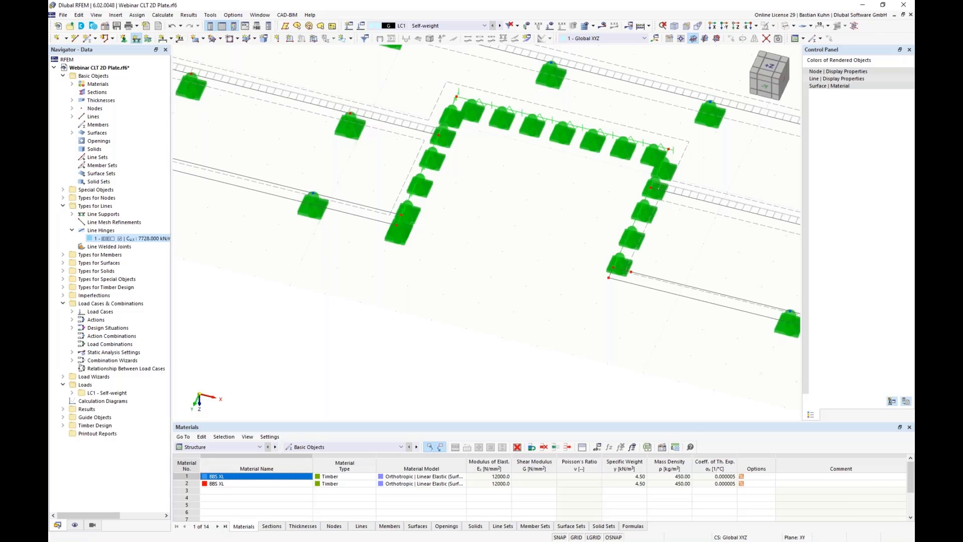
pyautogui.click(611, 274)
# - Assign the Hinged line support to all edge lines of the second recess, farther from the origin
pyautogui.scroll(-2, 606, 304)
pyautogui.moveTo(397, 264); pyautogui.dragTo(368, 259, button='middle')
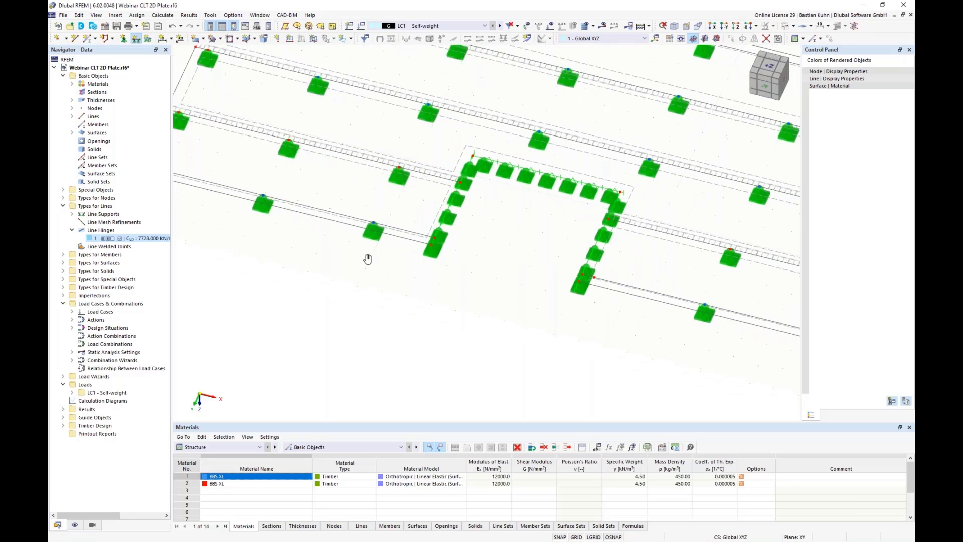
pyautogui.scroll(-4, 368, 260)
pyautogui.scroll(6, 582, 307)
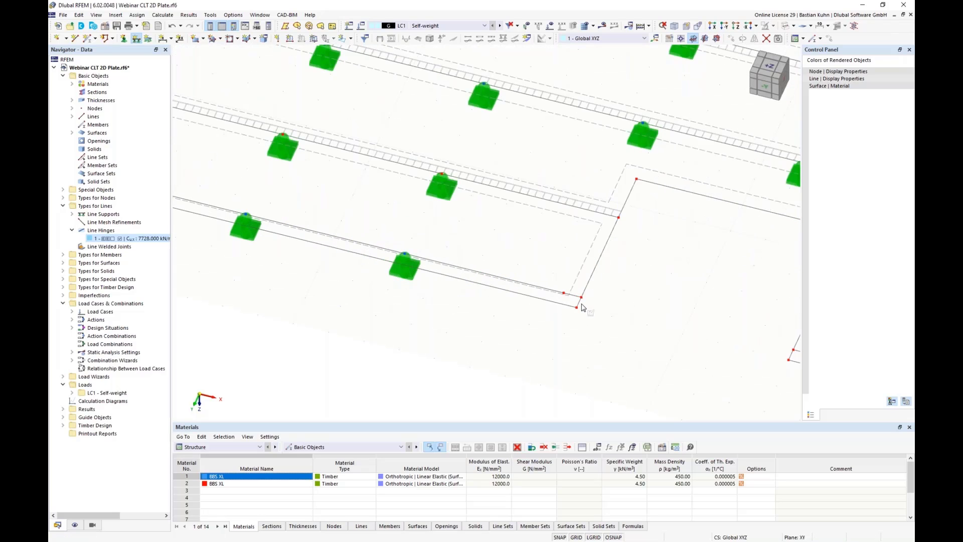
pyautogui.click(580, 302)
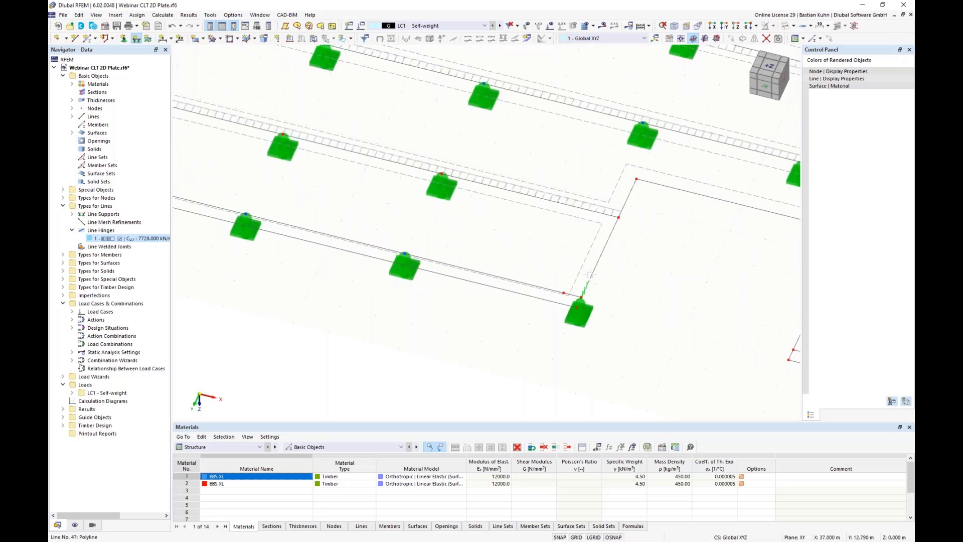
pyautogui.click(627, 199)
pyautogui.click(657, 184)
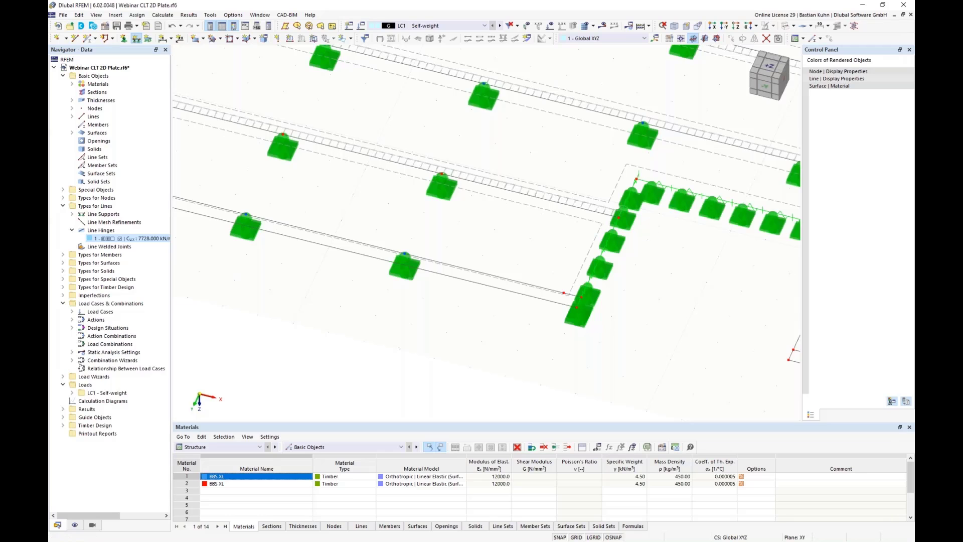
pyautogui.scroll(-3, 555, 238)
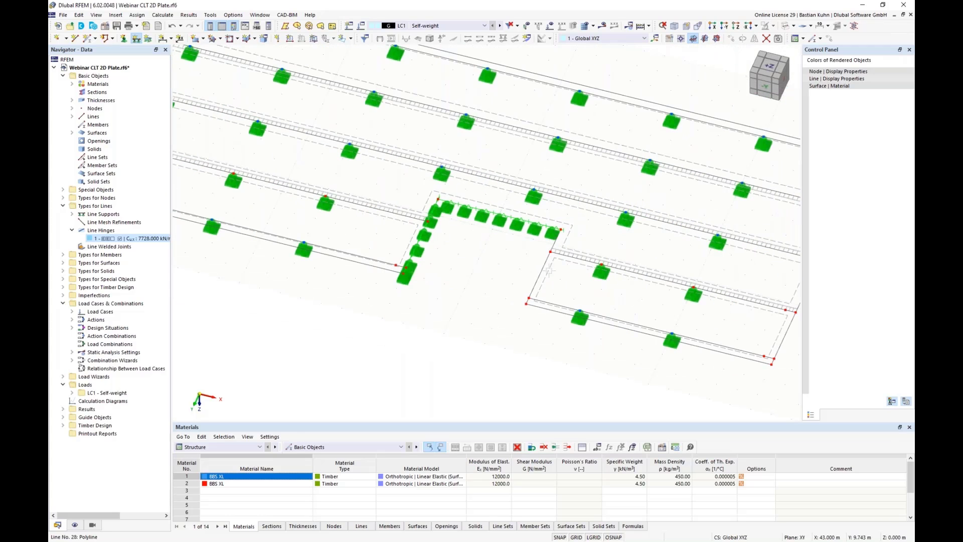
pyautogui.click(556, 241)
pyautogui.click(533, 286)
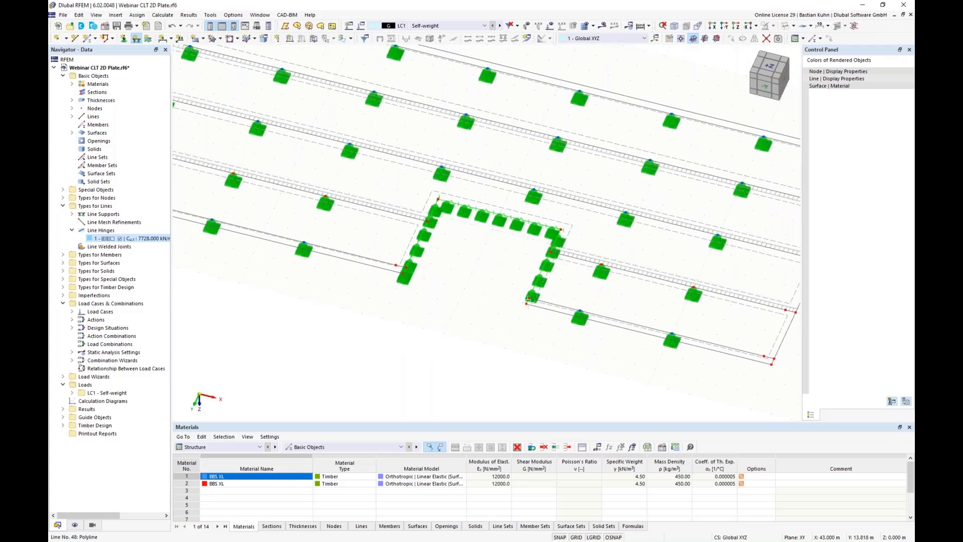
pyautogui.scroll(4, 526, 297)
pyautogui.click(524, 300)
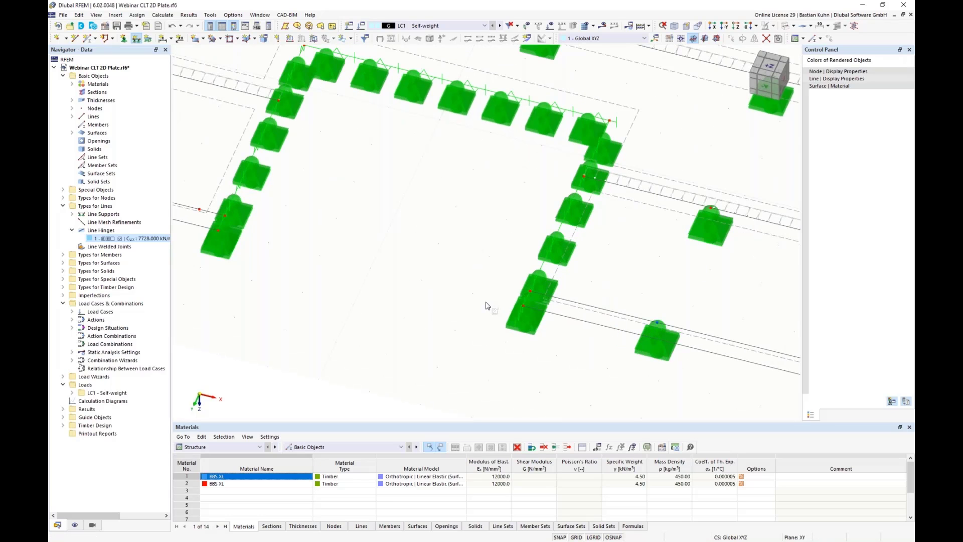
# - Add a linear dimension chain along the plate's recessed long edge, covering the segments and both recesses, offset about 2.6 m outward
pyautogui.scroll(-2, 486, 304)
pyautogui.scroll(-5, 486, 304)
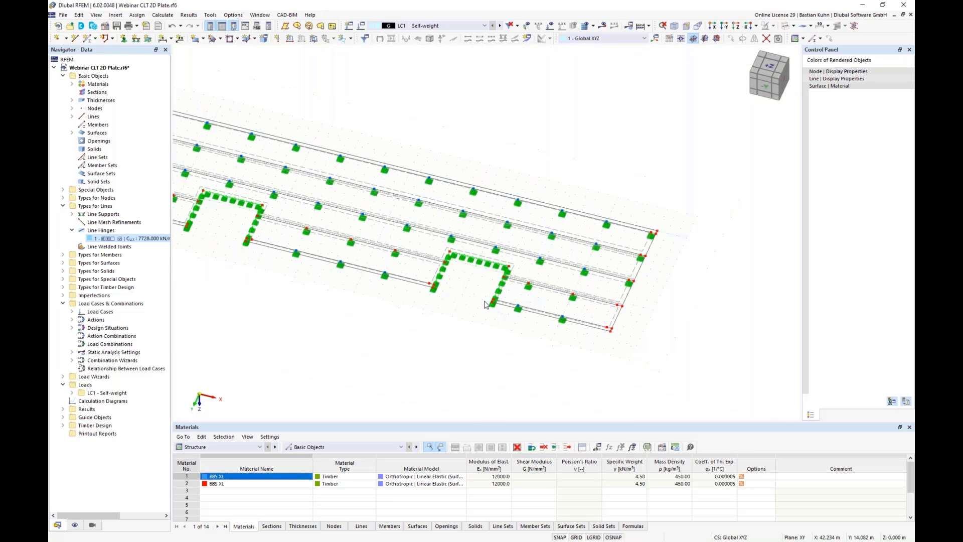
pyautogui.moveTo(462, 318); pyautogui.dragTo(557, 301, button='middle')
pyautogui.click(165, 40)
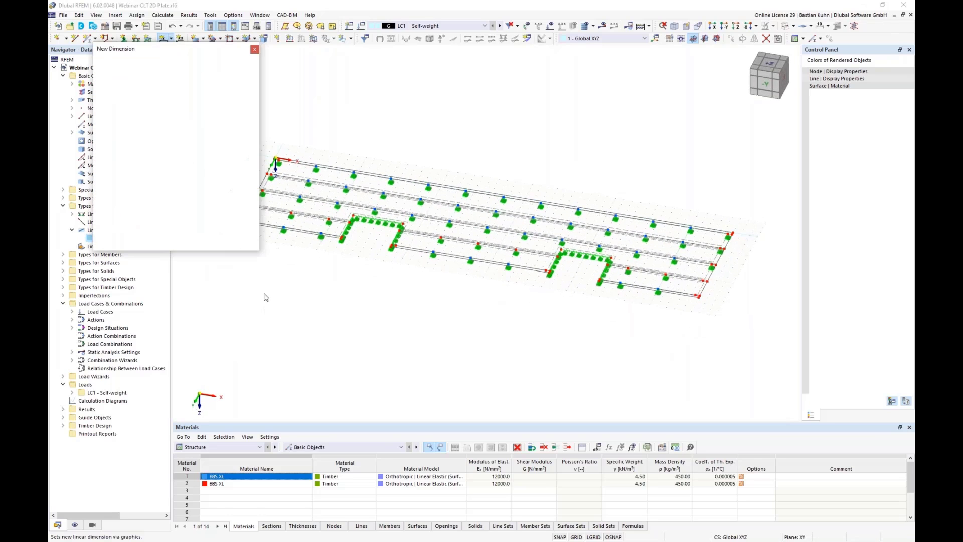
pyautogui.scroll(3, 288, 200)
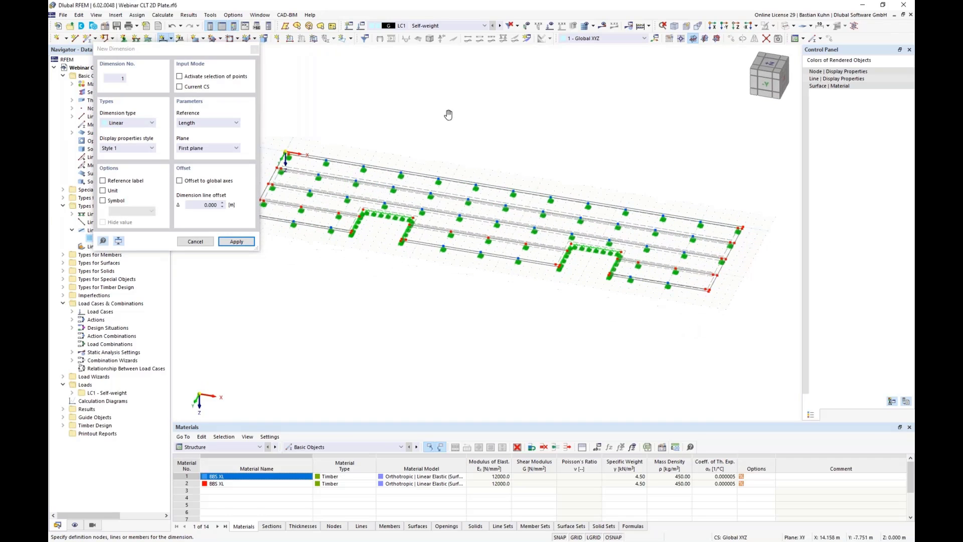
pyautogui.scroll(2, 289, 191)
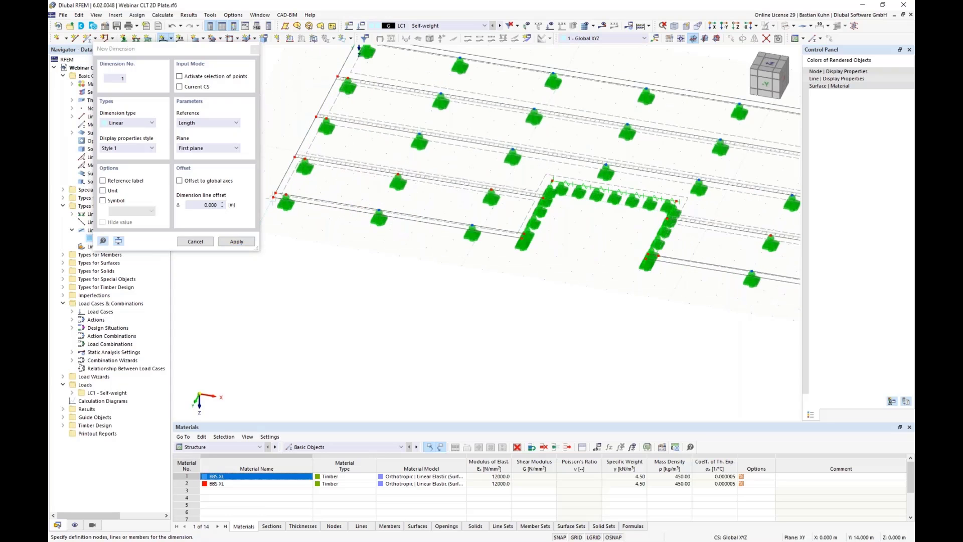
pyautogui.click(274, 197)
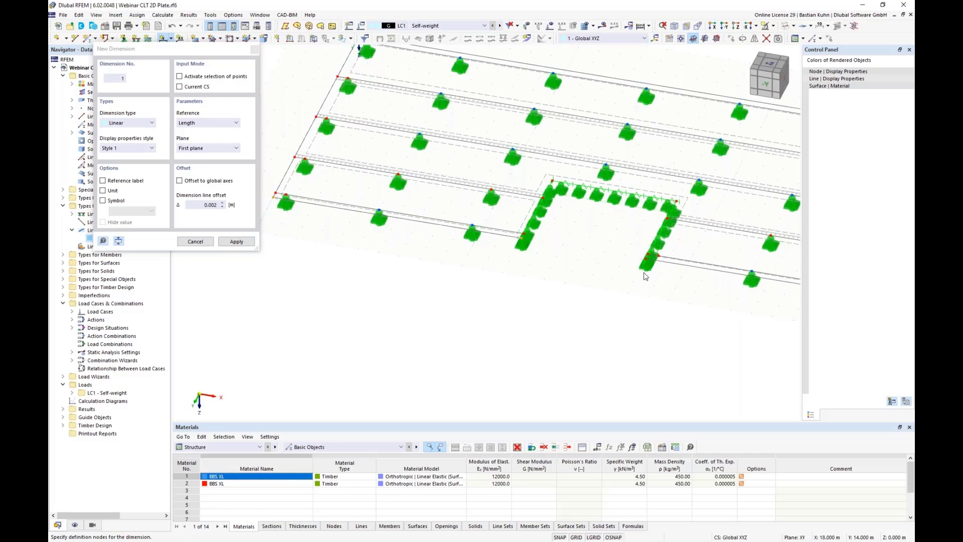
pyautogui.scroll(-3, 627, 276)
pyautogui.scroll(4, 720, 295)
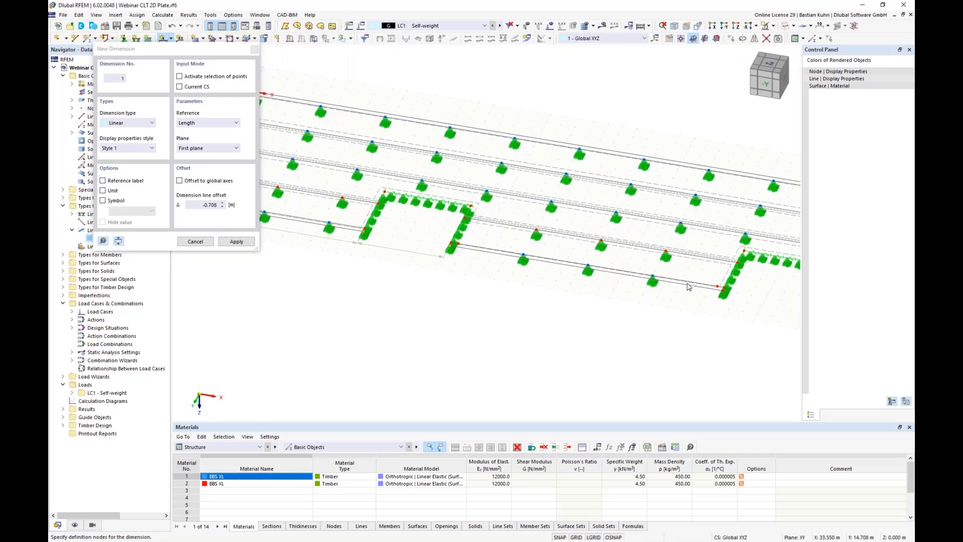
pyautogui.moveTo(745, 323); pyautogui.dragTo(530, 284, button='middle')
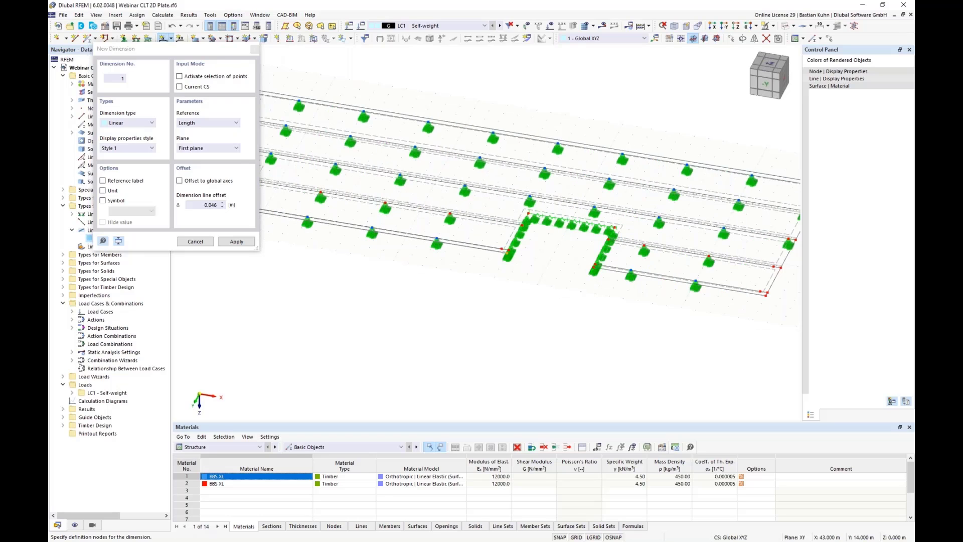
pyautogui.click(766, 312)
pyautogui.scroll(-2, 737, 334)
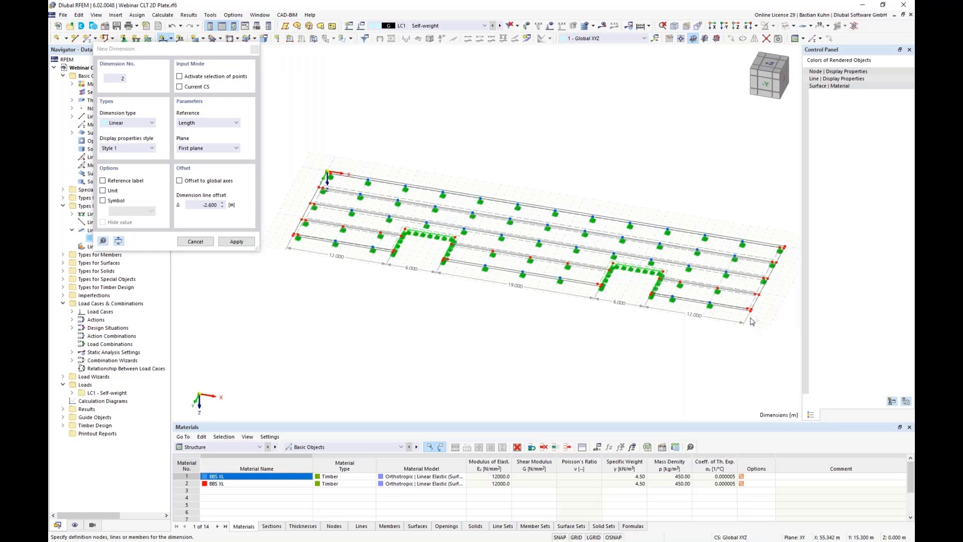
# - Dimension the plate's short side at the end farthest from the origin, place the dimension outside the edge, and end dimensioning
pyautogui.scroll(2, 753, 316)
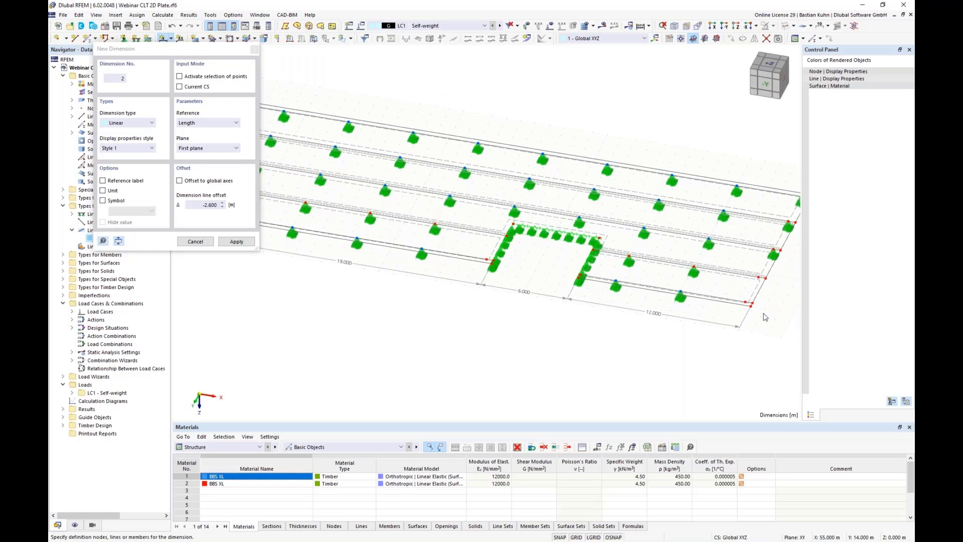
pyautogui.click(751, 306)
pyautogui.moveTo(753, 307); pyautogui.dragTo(605, 325, button='middle')
pyautogui.click(663, 211)
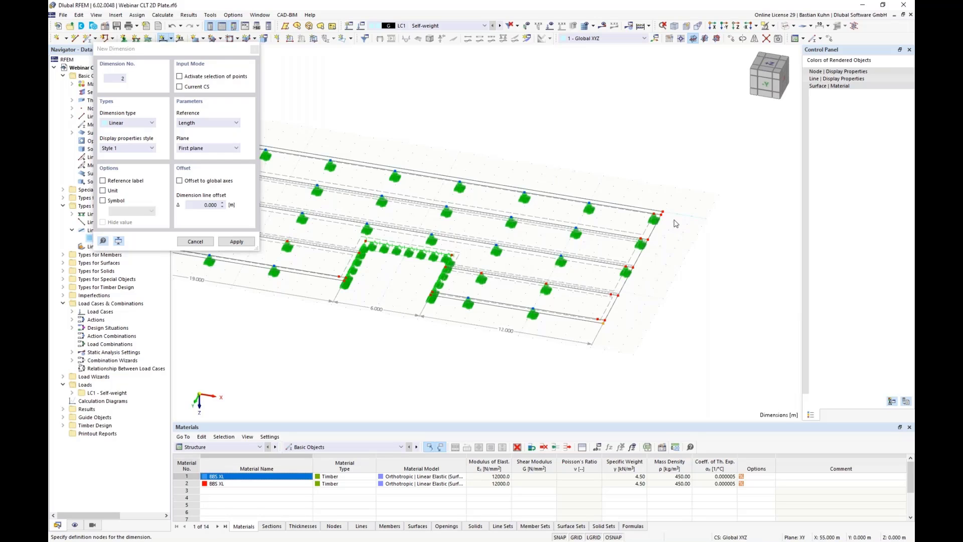
pyautogui.click(673, 339)
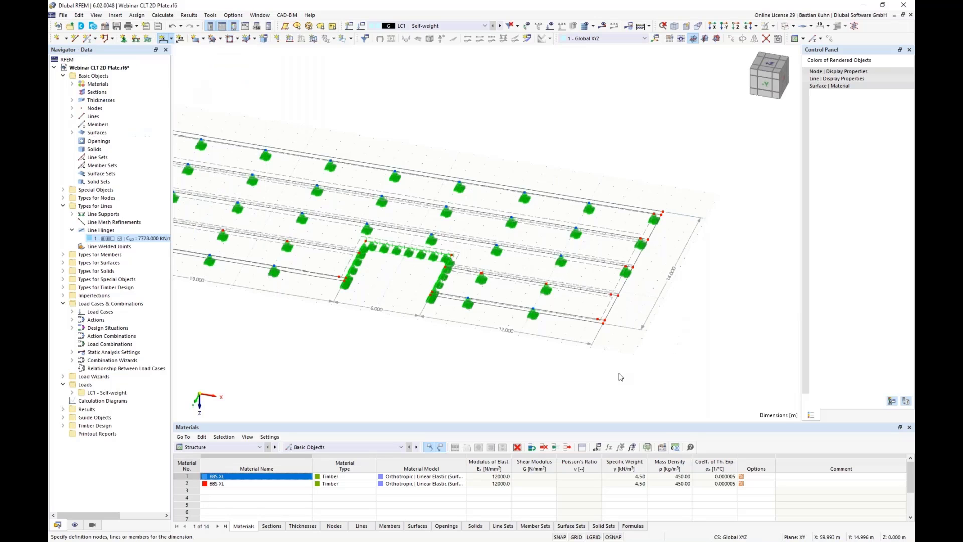
pyautogui.scroll(-2, 595, 372)
pyautogui.moveTo(546, 370); pyautogui.dragTo(560, 329, button='middle')
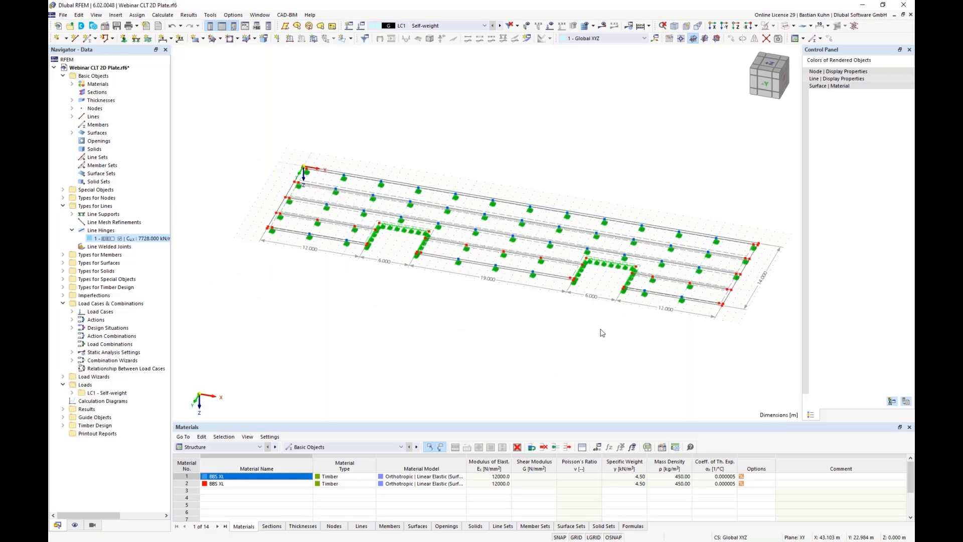
# - Display the plate with filled surfaces in a flatter axonometric view and start sending this graphic to the printout report
pyautogui.click(781, 26)
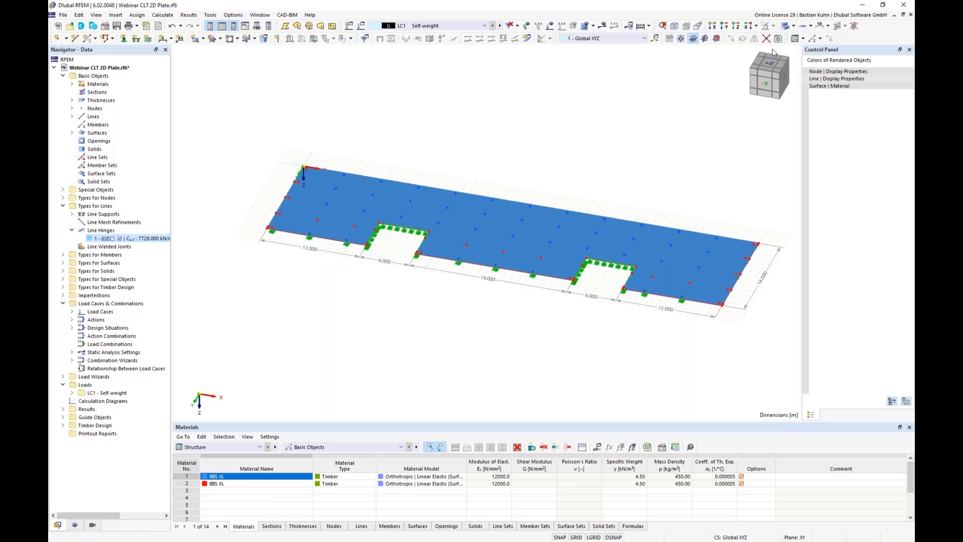
pyautogui.moveTo(559, 323); pyautogui.dragTo(508, 276, button='middle')
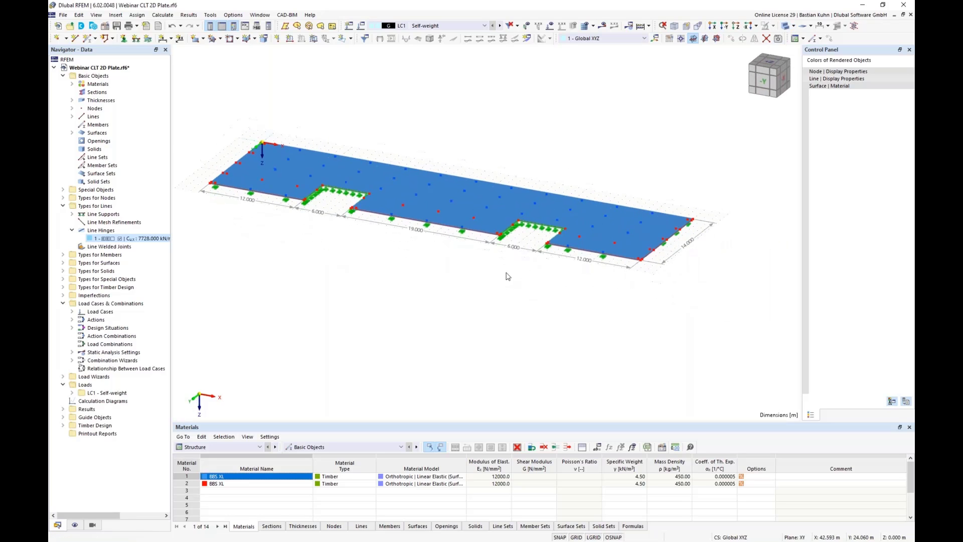
pyautogui.click(137, 26)
pyautogui.click(142, 48)
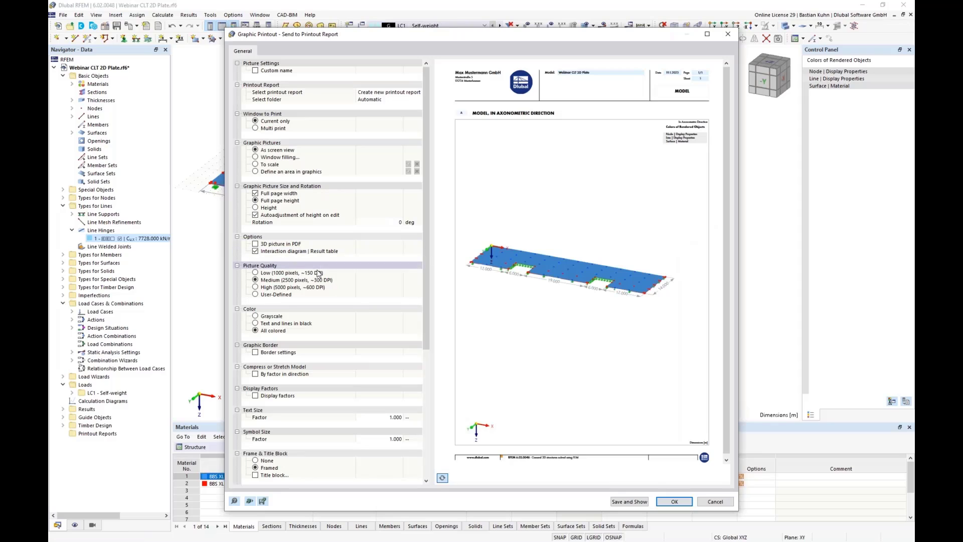
# - Set the report graphic to window filling, size it by height instead of full page height, and change the height ratio
pyautogui.click(256, 209)
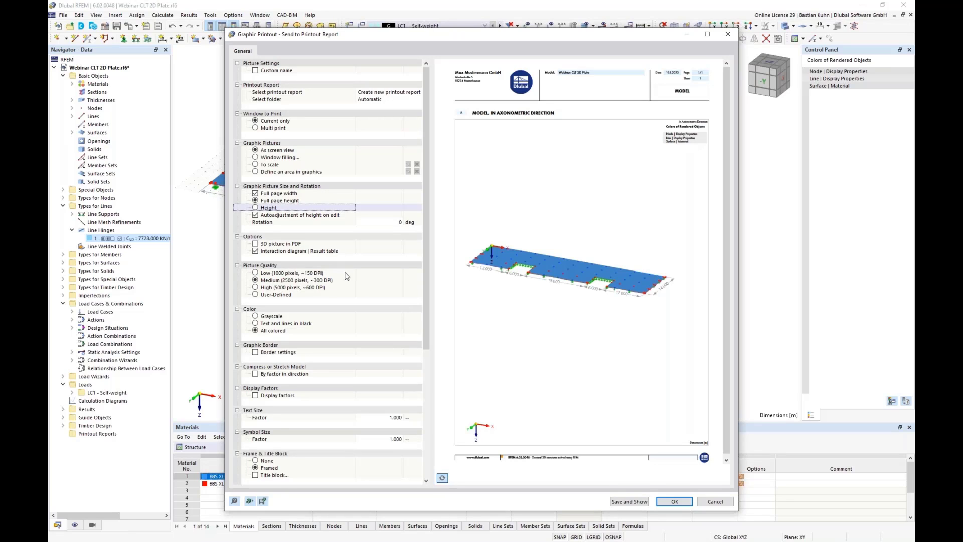
pyautogui.click(256, 208)
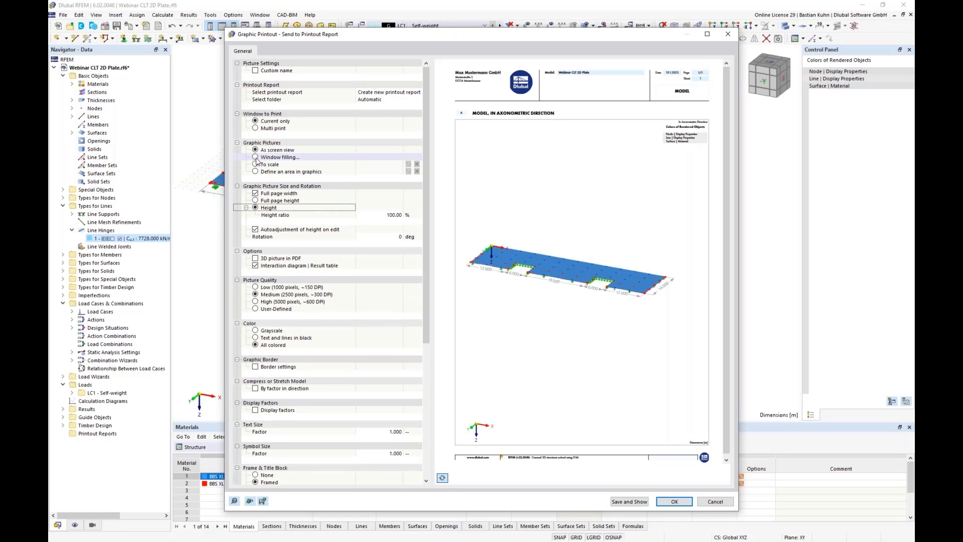
pyautogui.click(257, 159)
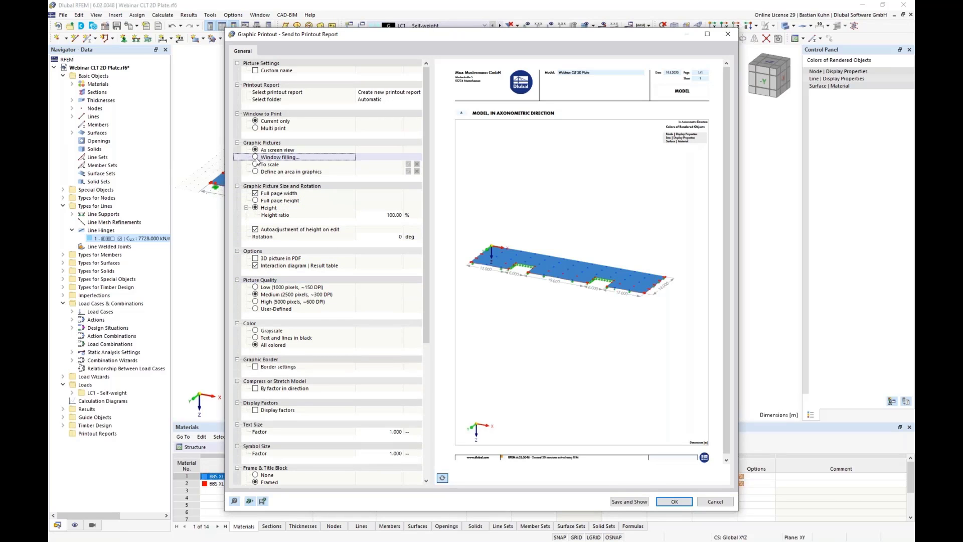
pyautogui.click(373, 215)
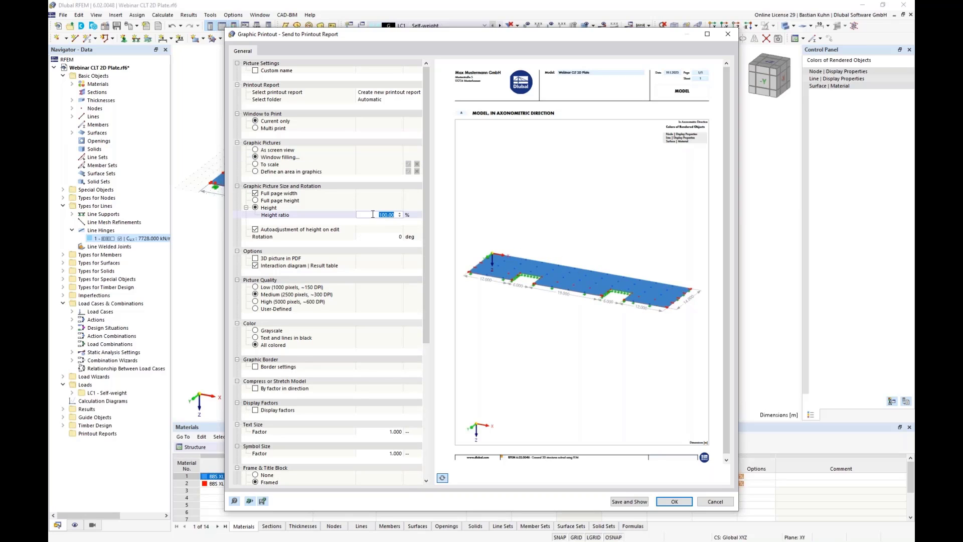
pyautogui.write('4')
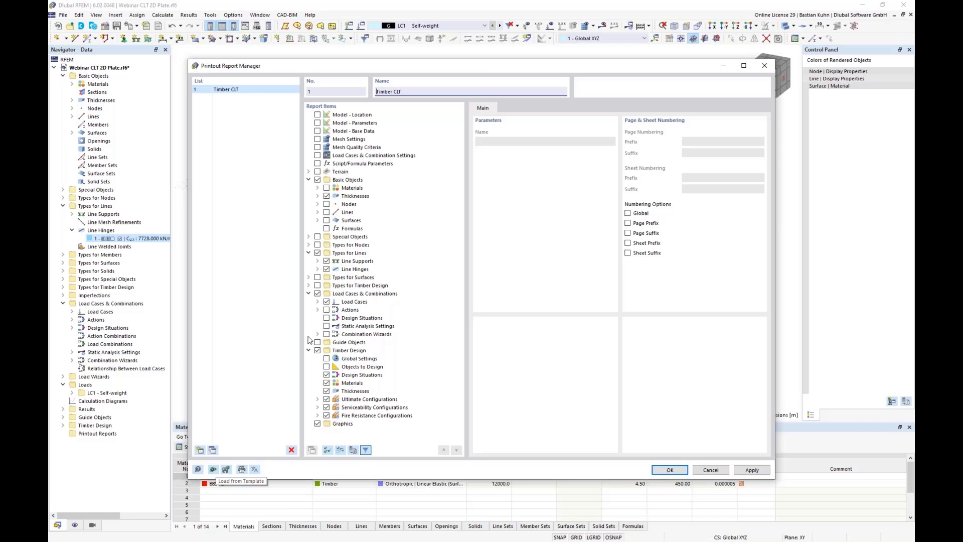
# - Load the Timber CLT template for the printout report, check its selected report items, and confirm the report settings
pyautogui.click(212, 469)
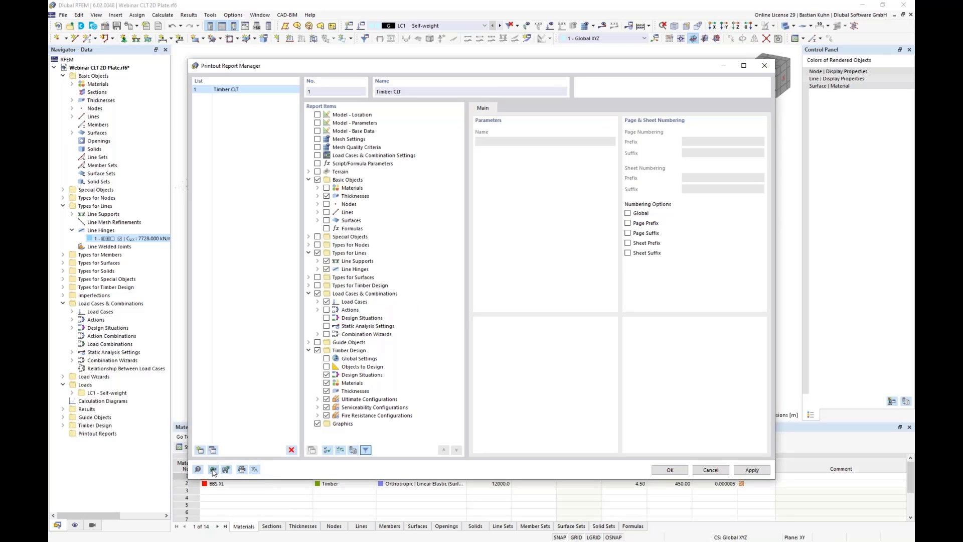
pyautogui.click(227, 163)
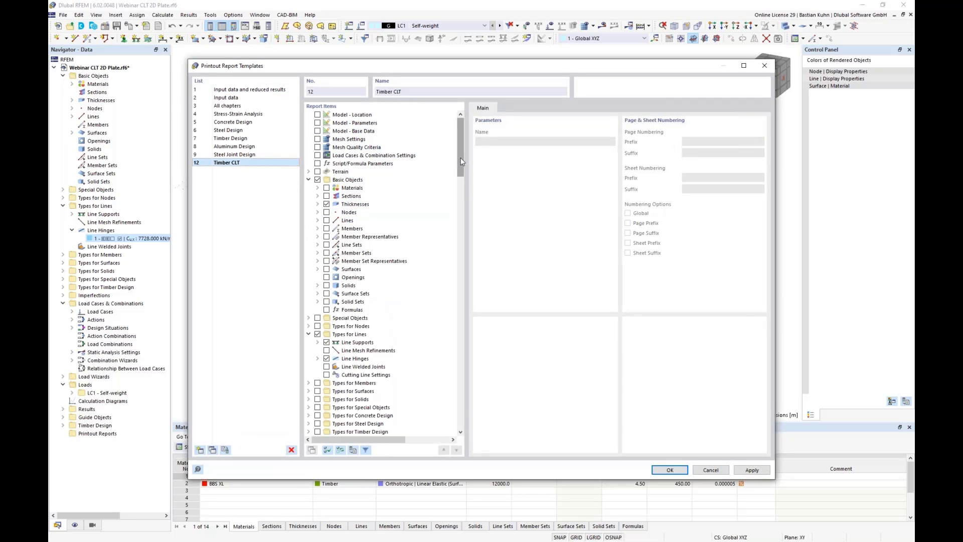
pyautogui.moveTo(461, 157); pyautogui.dragTo(462, 179)
pyautogui.scroll(-7, 432, 238)
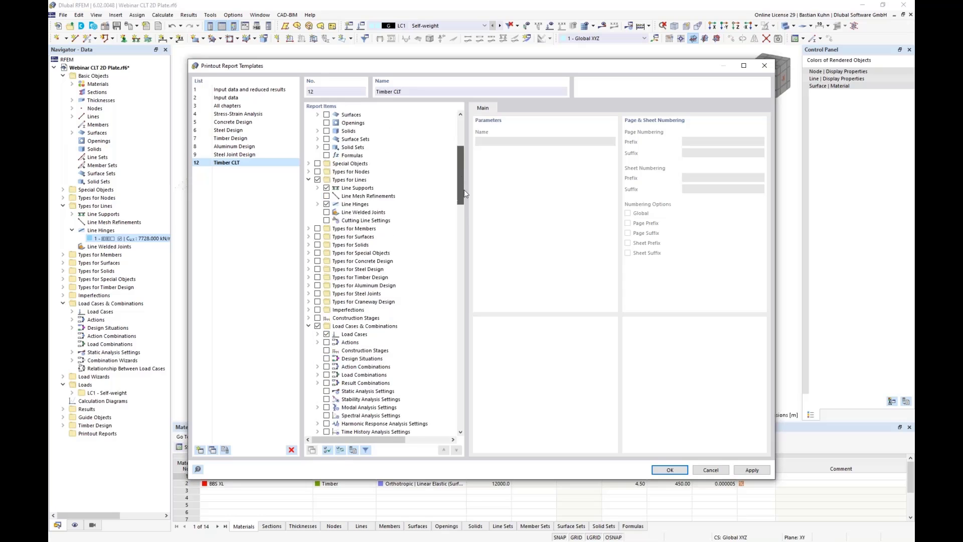
pyautogui.scroll(-20, 426, 303)
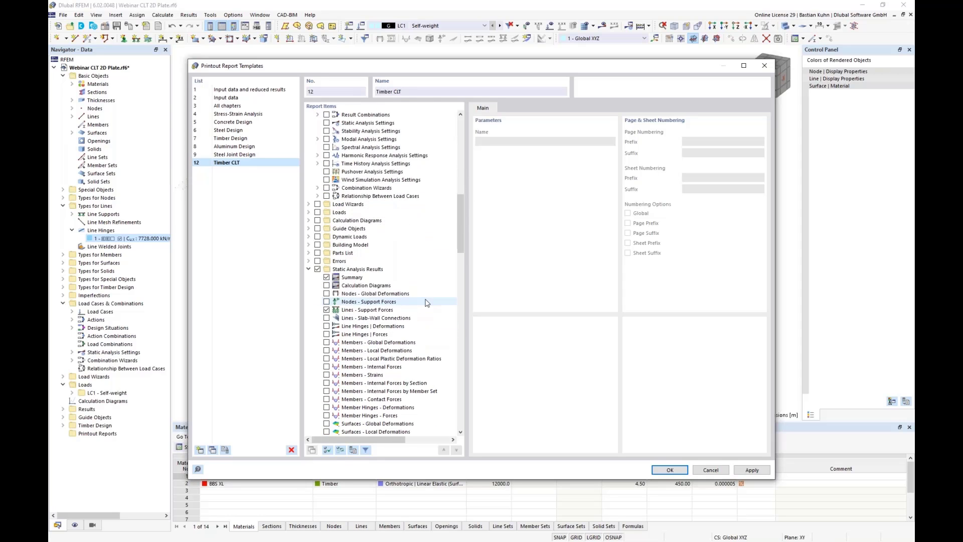
pyautogui.scroll(-7, 426, 302)
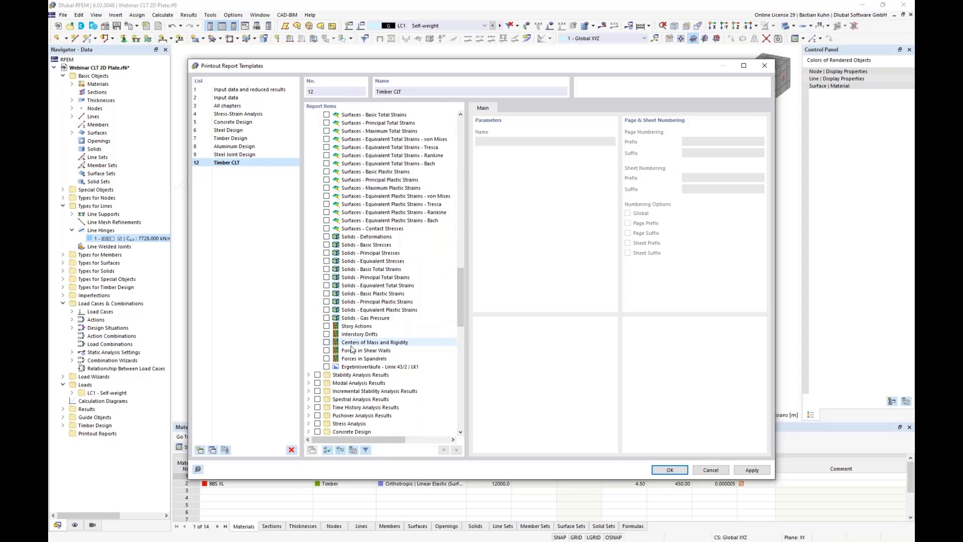
pyautogui.click(665, 470)
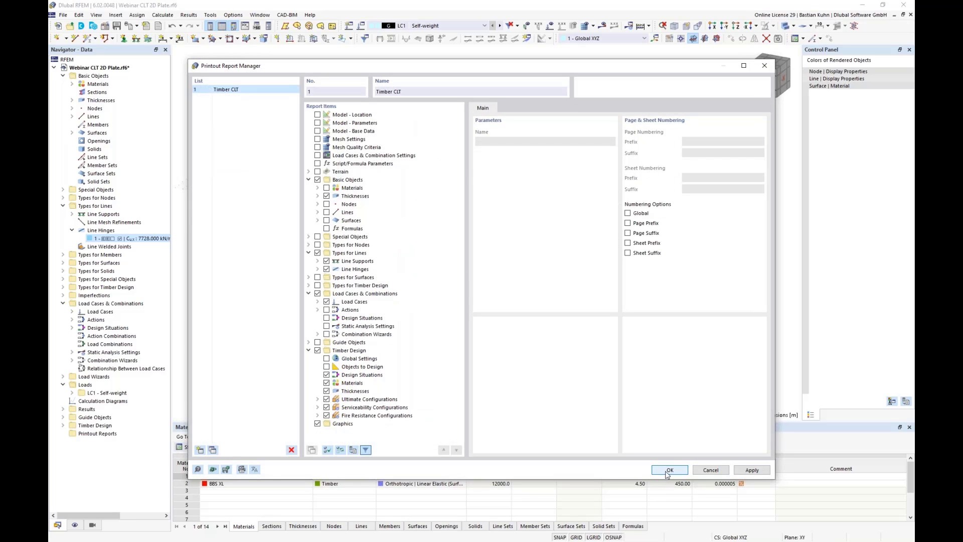
pyautogui.click(669, 470)
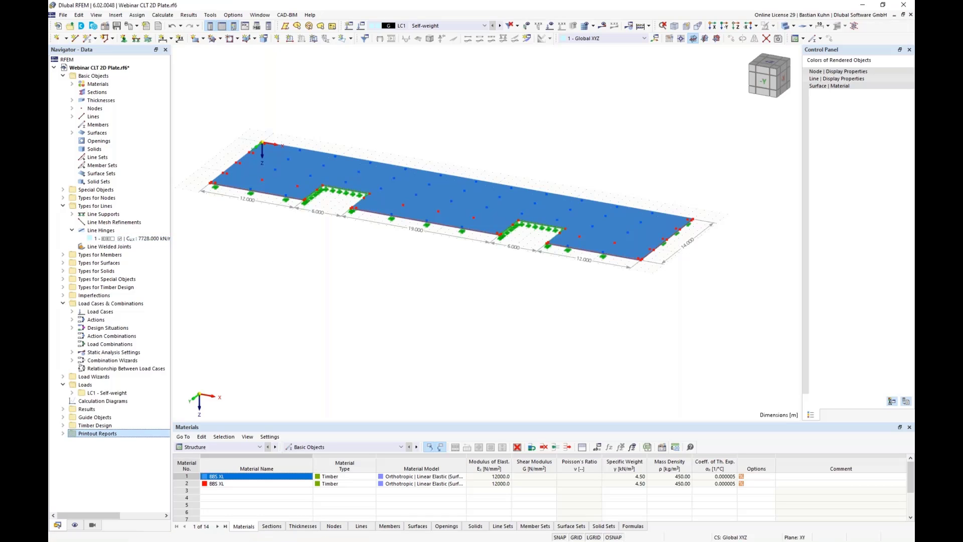
# - Open the Timber CLT printout report, review the model graphic on its cover page, and shrink the report window beside the model
pyautogui.click(63, 434)
pyautogui.doubleClick(97, 442)
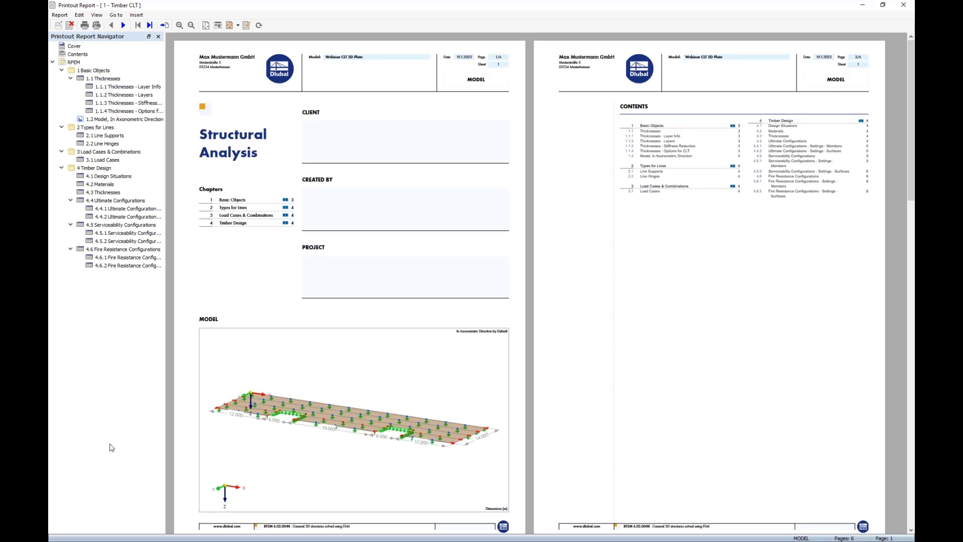
pyautogui.scroll(-2, 338, 364)
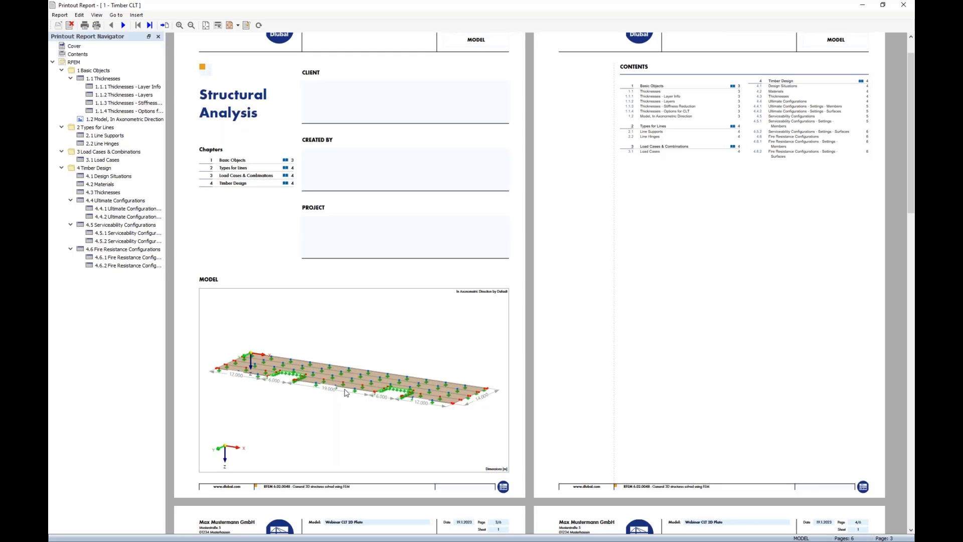
pyautogui.doubleClick(539, 10)
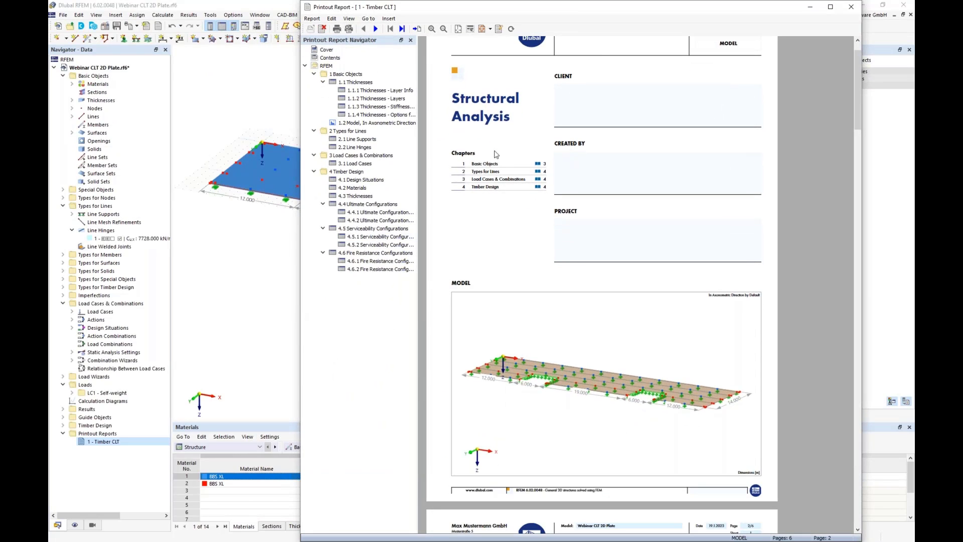
pyautogui.moveTo(622, 10); pyautogui.dragTo(671, 9)
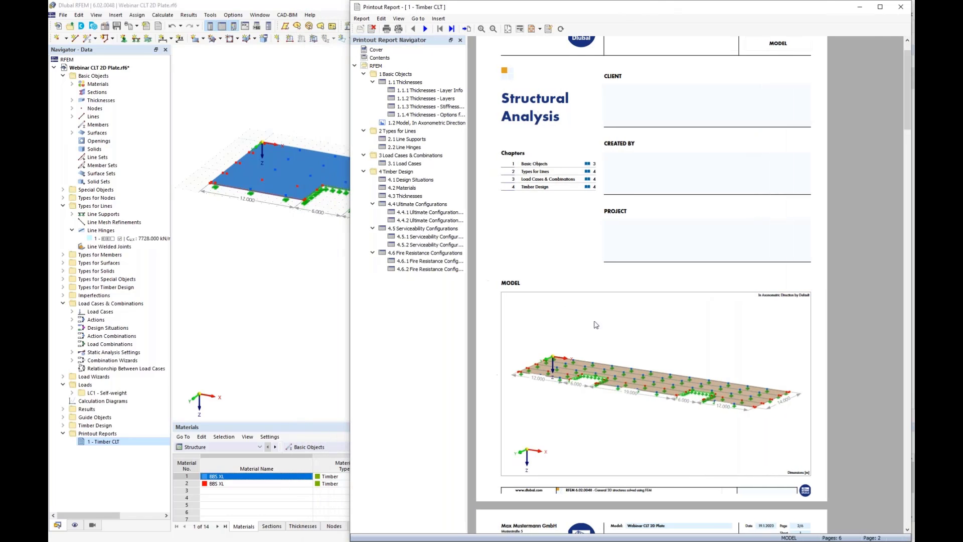
# - Return to the model, deactivate all dimensions, and display the plate as a wireframe
pyautogui.click(258, 290)
pyautogui.rightClick(327, 216)
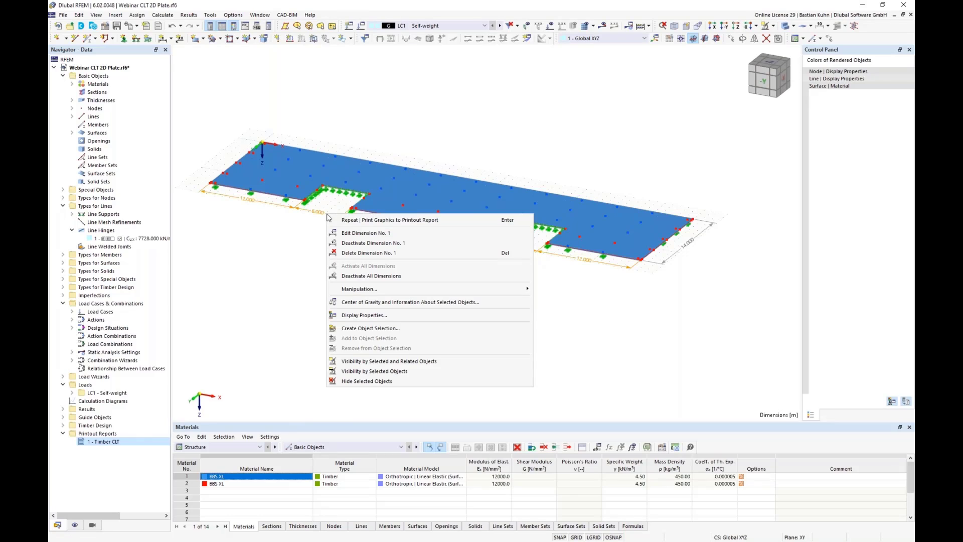
pyautogui.moveTo(380, 292)
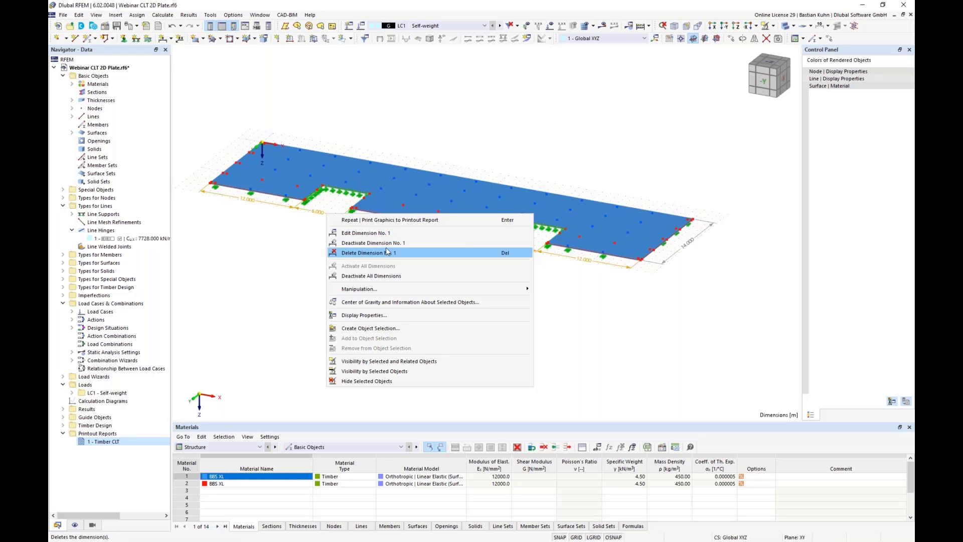
pyautogui.click(389, 276)
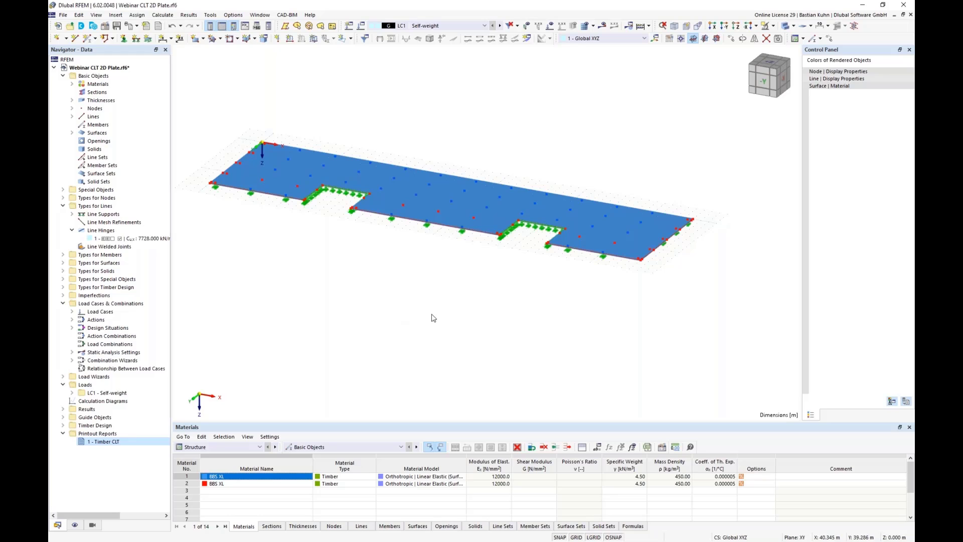
pyautogui.click(786, 27)
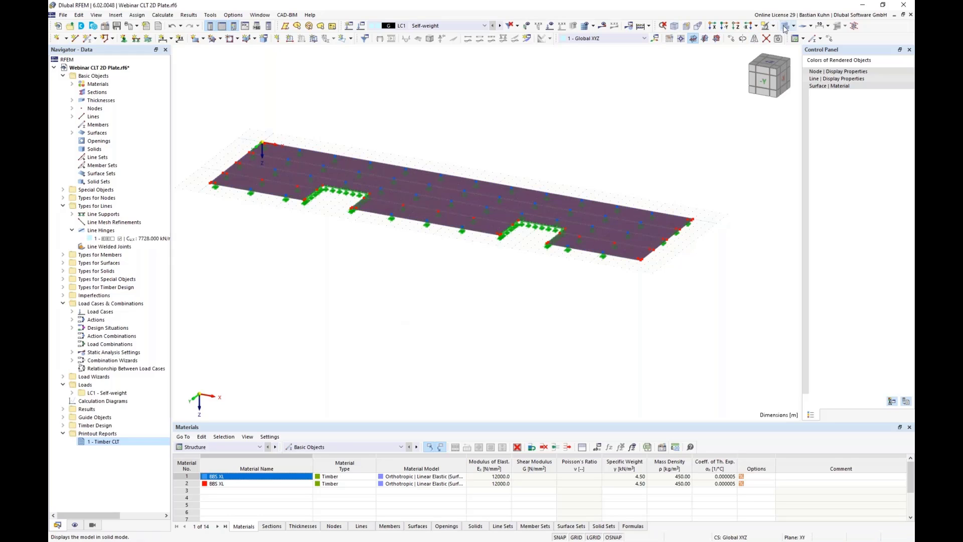
pyautogui.click(786, 27)
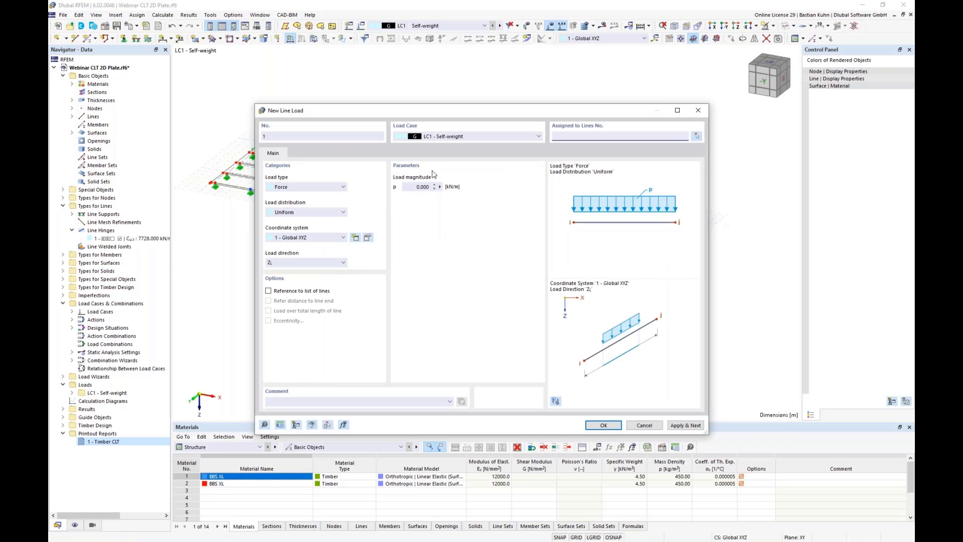
# - Apply a uniform 1 kN/m line load in LC1, global Y direction on true length, to the plate's straight long edge
pyautogui.click(421, 187)
pyautogui.write('1')
pyautogui.click(331, 262)
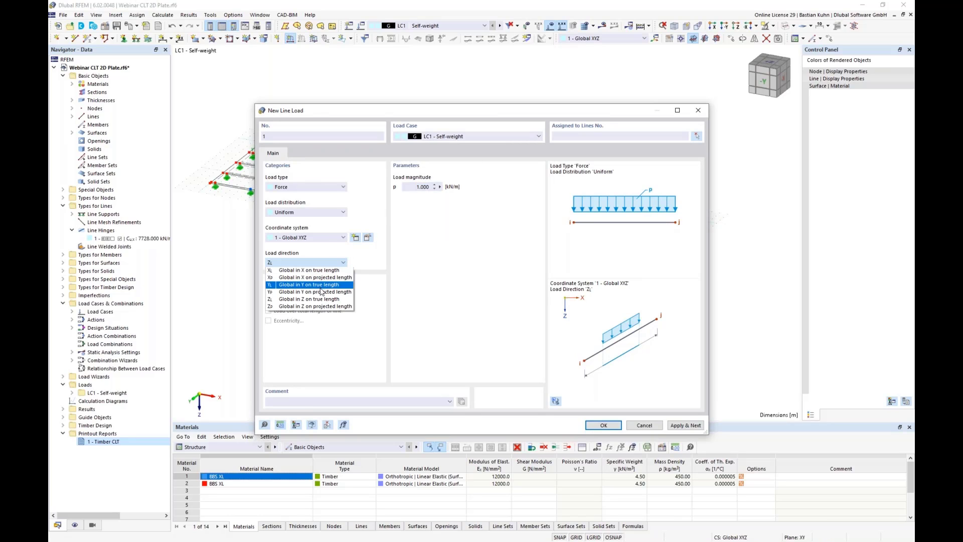
pyautogui.click(301, 282)
pyautogui.click(604, 425)
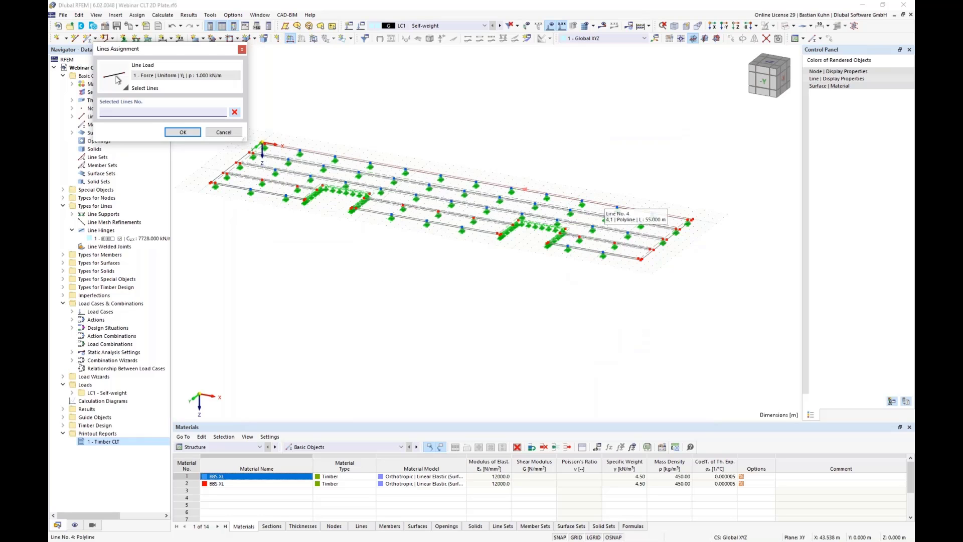
pyautogui.click(602, 202)
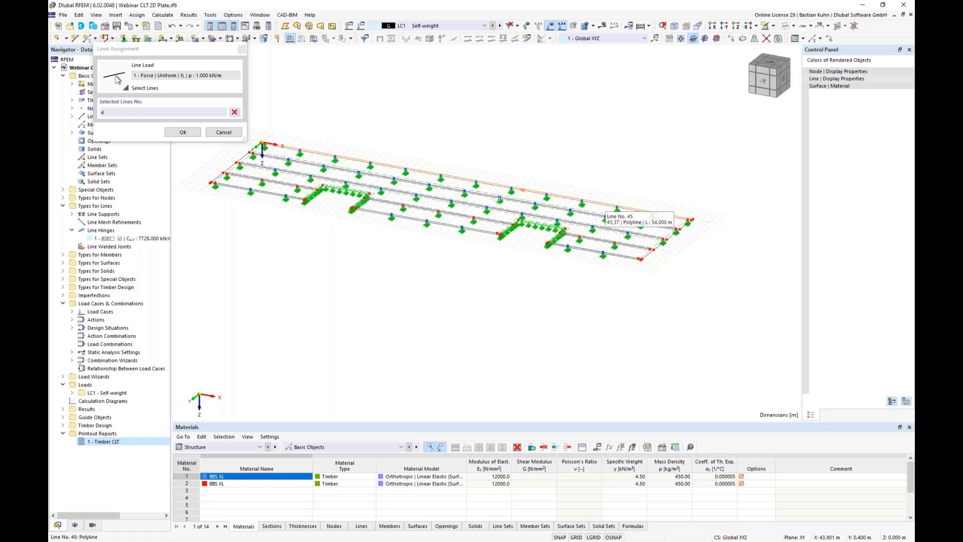
pyautogui.click(183, 133)
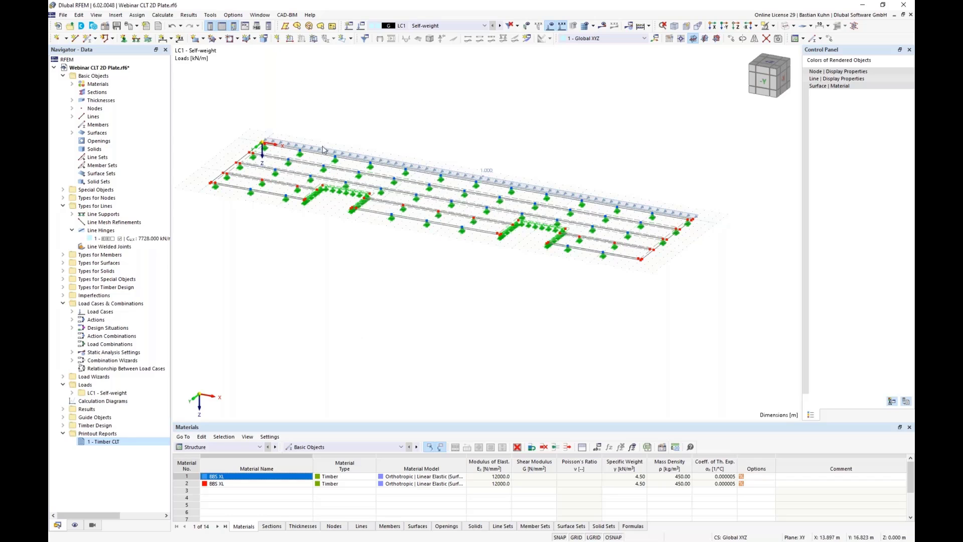
# - Apply a uniform 1 kN/m² surface load in global Z direction to all plate surfaces in LC1
pyautogui.click(314, 39)
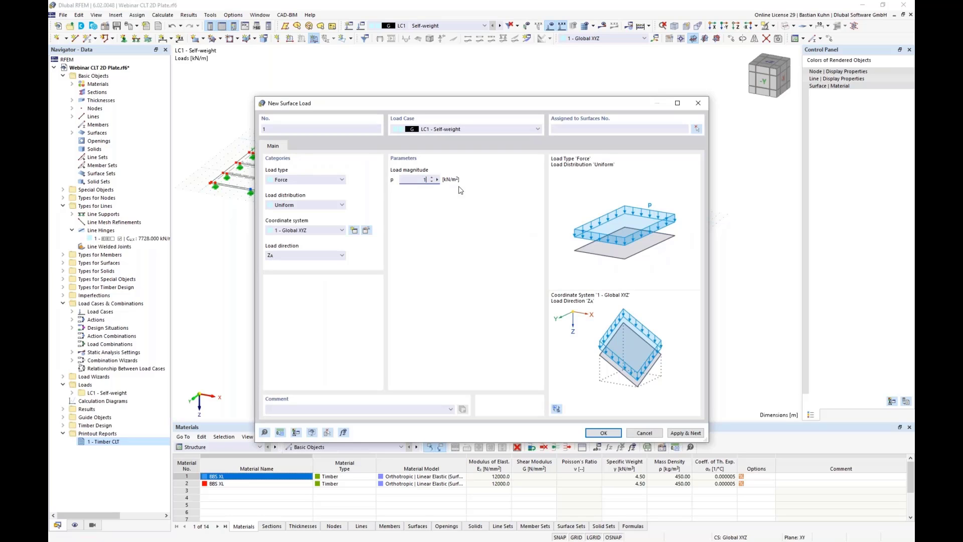
pyautogui.write('1')
pyautogui.press('Return')
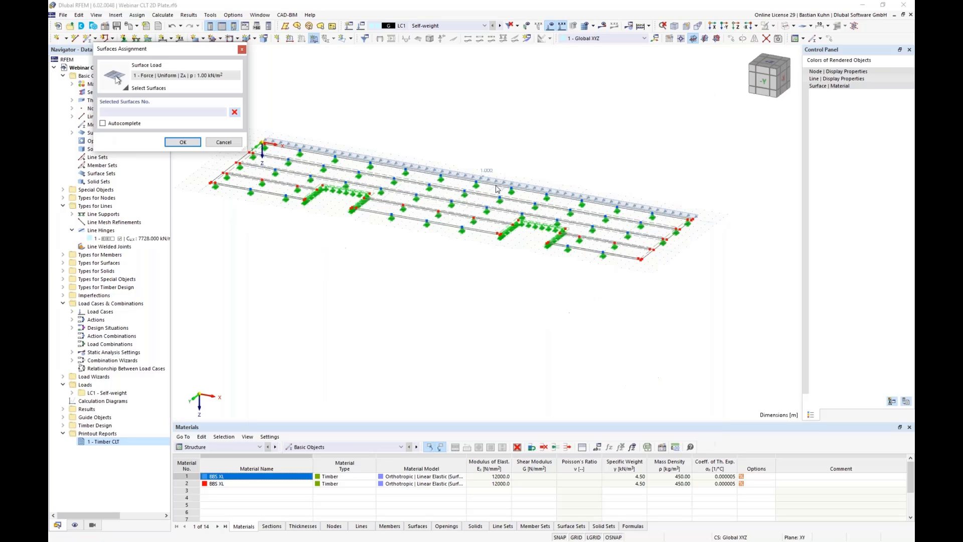
pyautogui.scroll(-2, 437, 96)
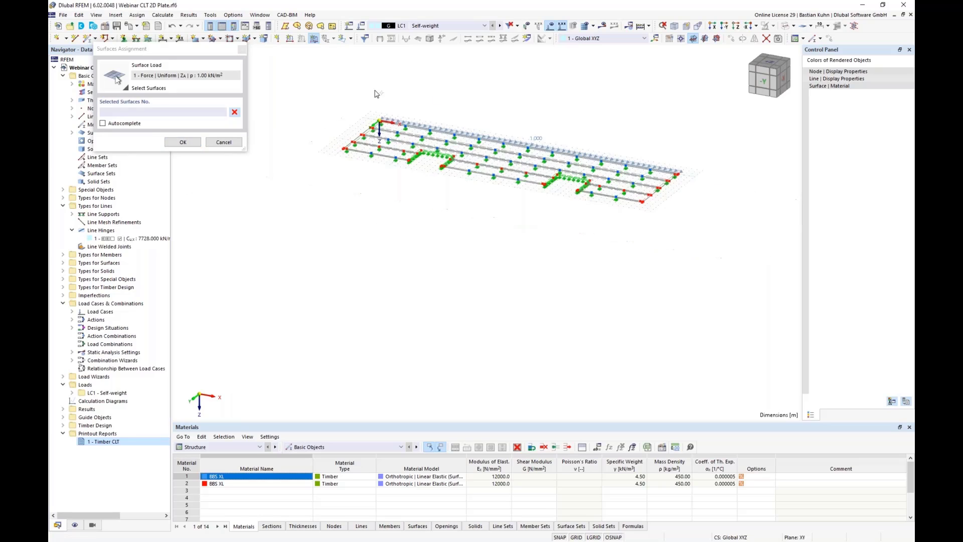
pyautogui.moveTo(321, 73); pyautogui.dragTo(686, 250)
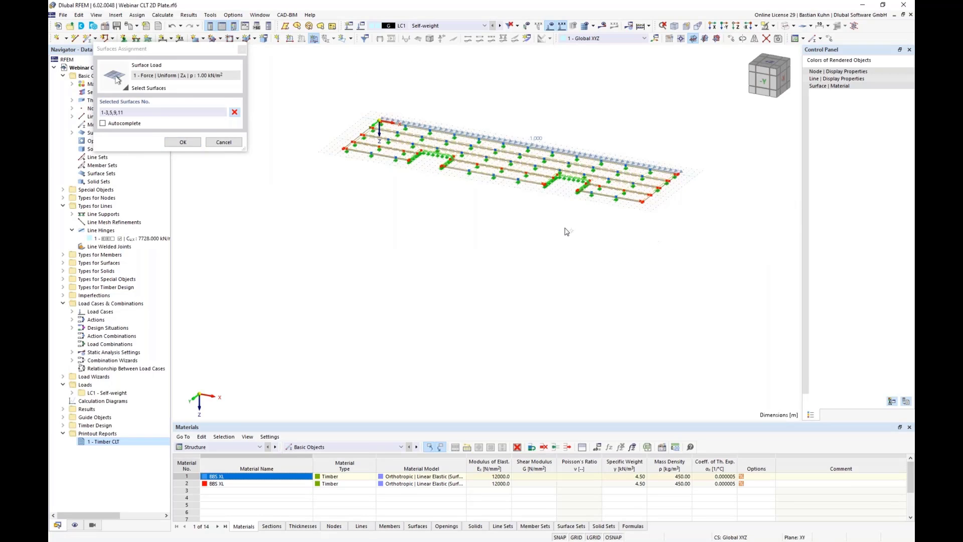
pyautogui.click(182, 143)
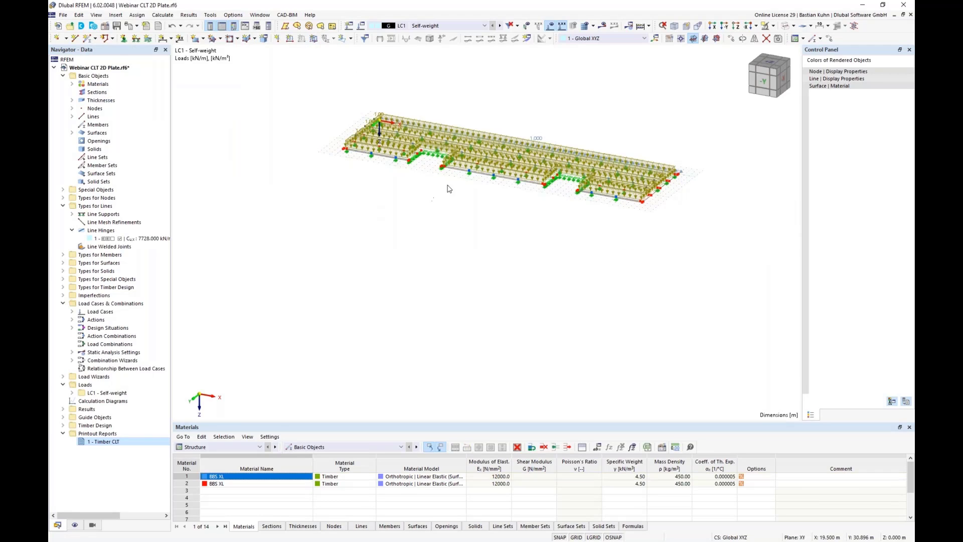
# - Create load cases LC2 to LC5 with the action category Imposed loads - category A: domestic, residential areas
pyautogui.moveTo(445, 126); pyautogui.dragTo(402, 164, button='middle')
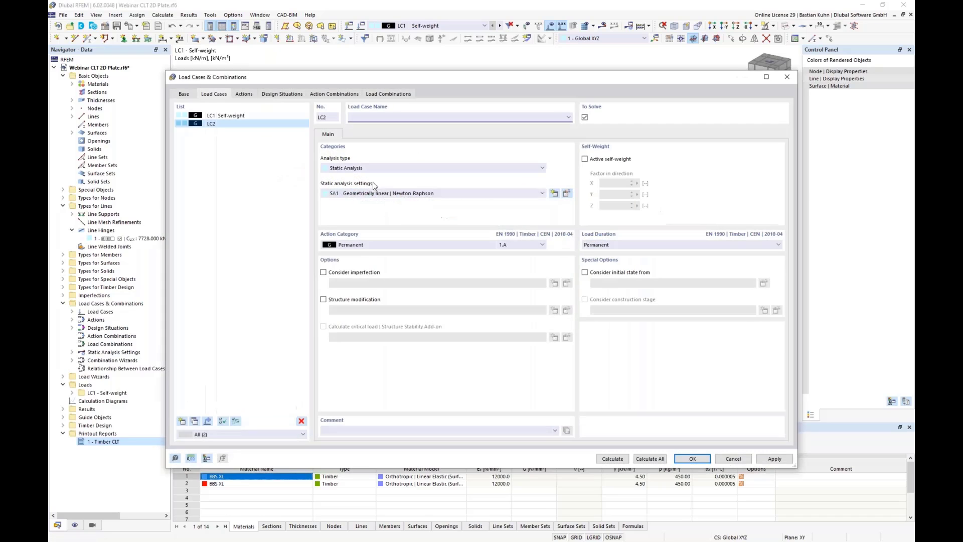
pyautogui.click(357, 244)
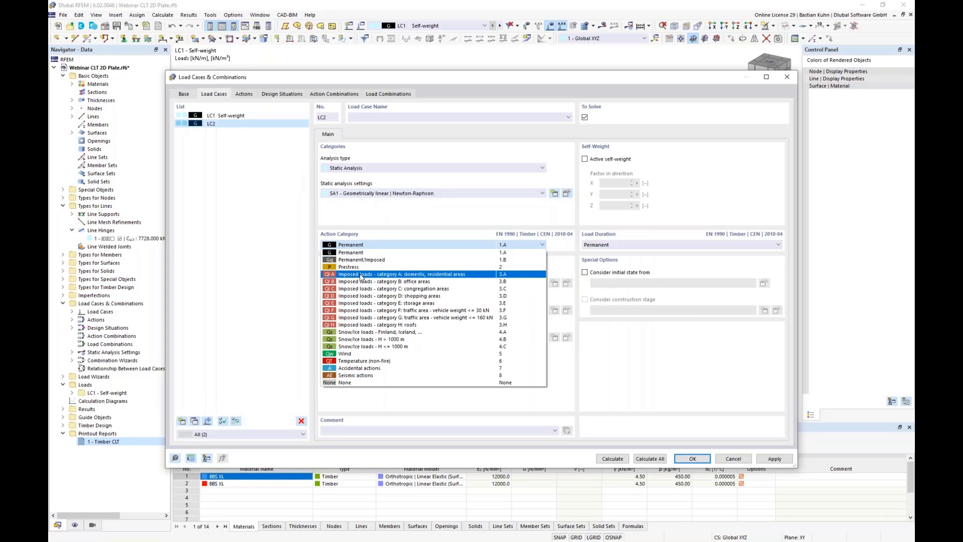
pyautogui.click(360, 274)
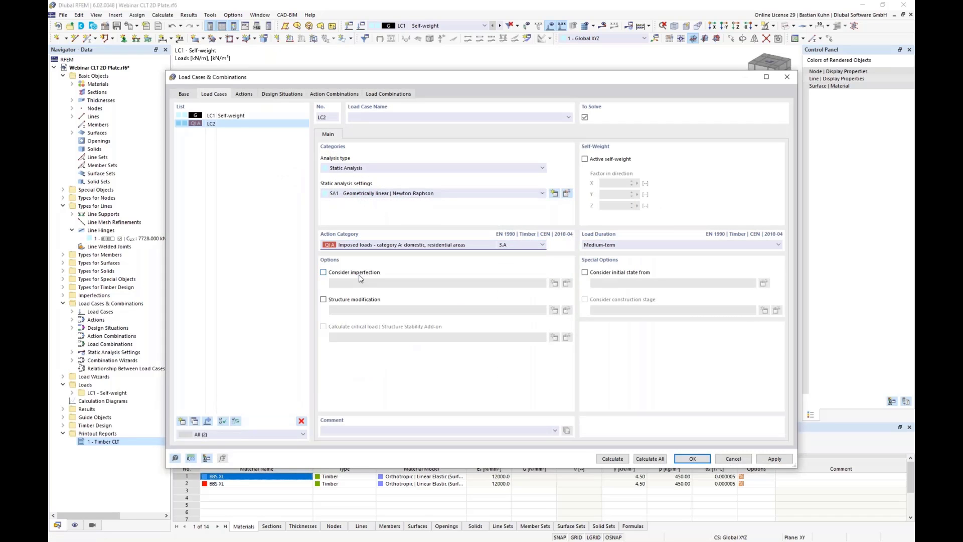
pyautogui.click(183, 422)
pyautogui.click(183, 421)
pyautogui.click(183, 421)
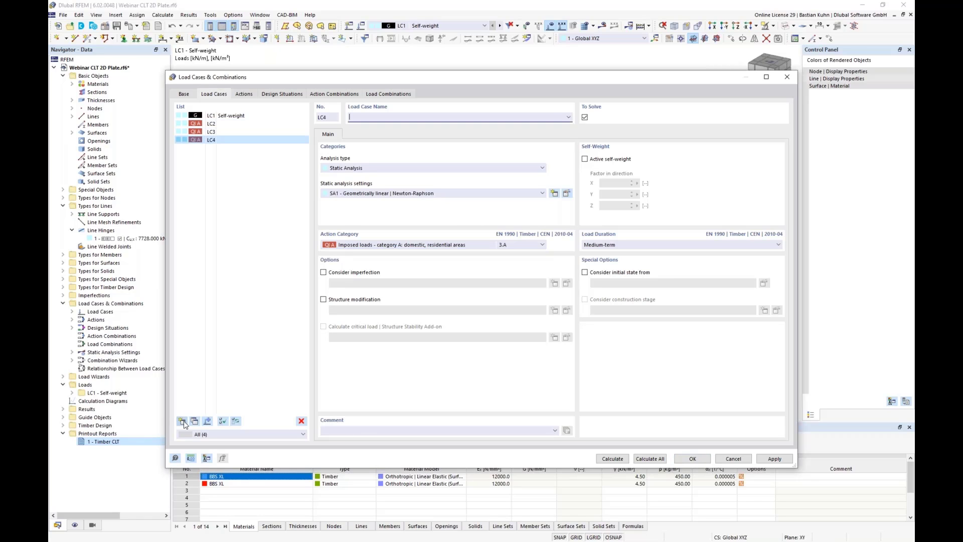
pyautogui.click(183, 421)
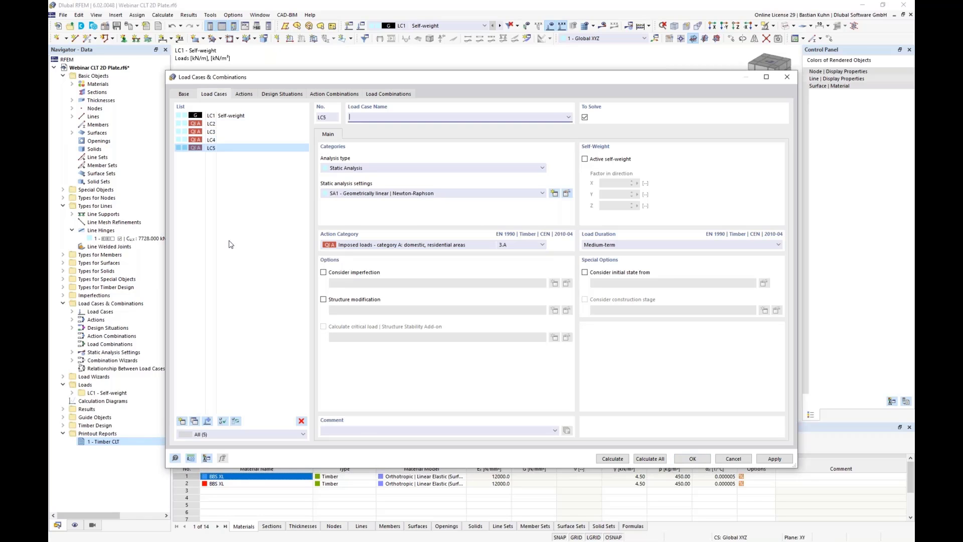
pyautogui.click(693, 458)
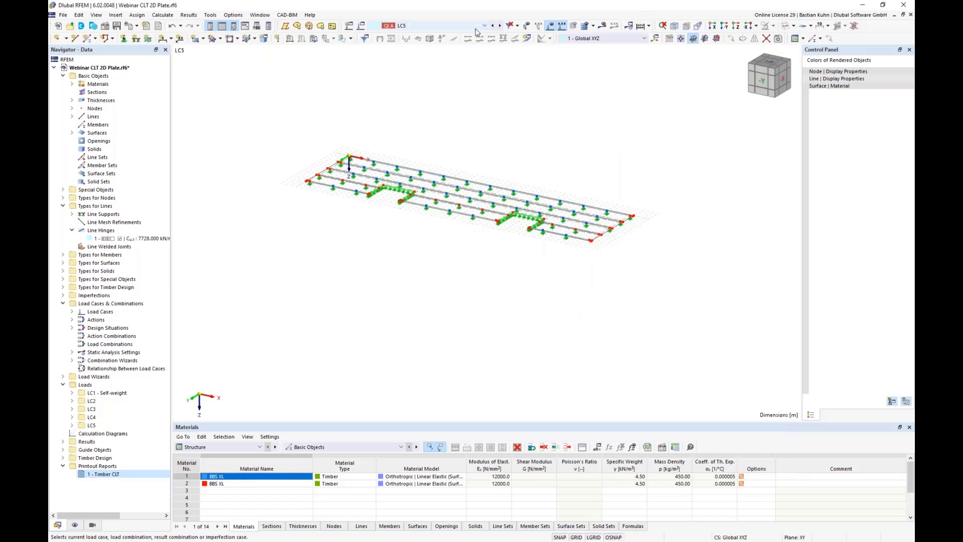
# - Define a uniform 1.5 kN/m² surface load in global Z direction in LC2 and assign it to surface 1
pyautogui.click(481, 27)
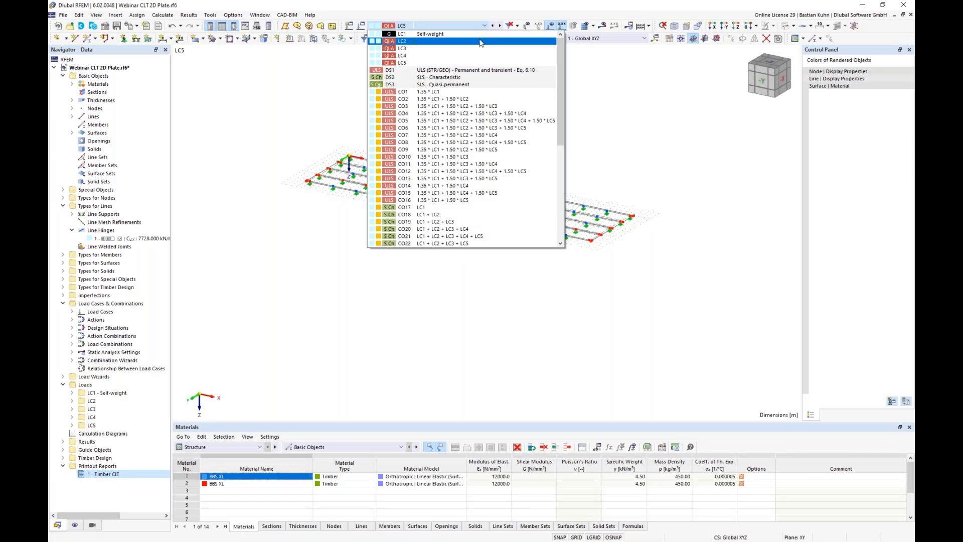
pyautogui.click(477, 41)
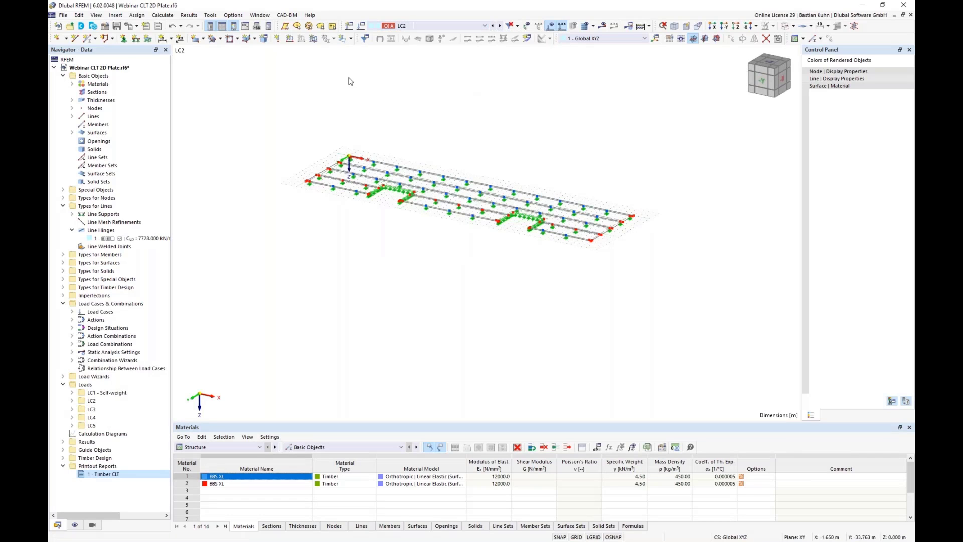
pyautogui.click(313, 40)
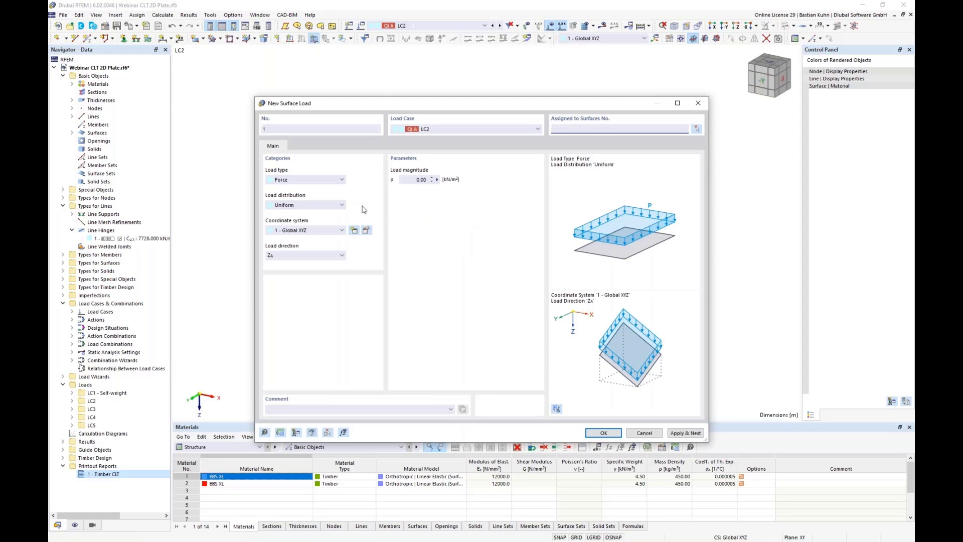
pyautogui.click(420, 179)
pyautogui.write('1,5')
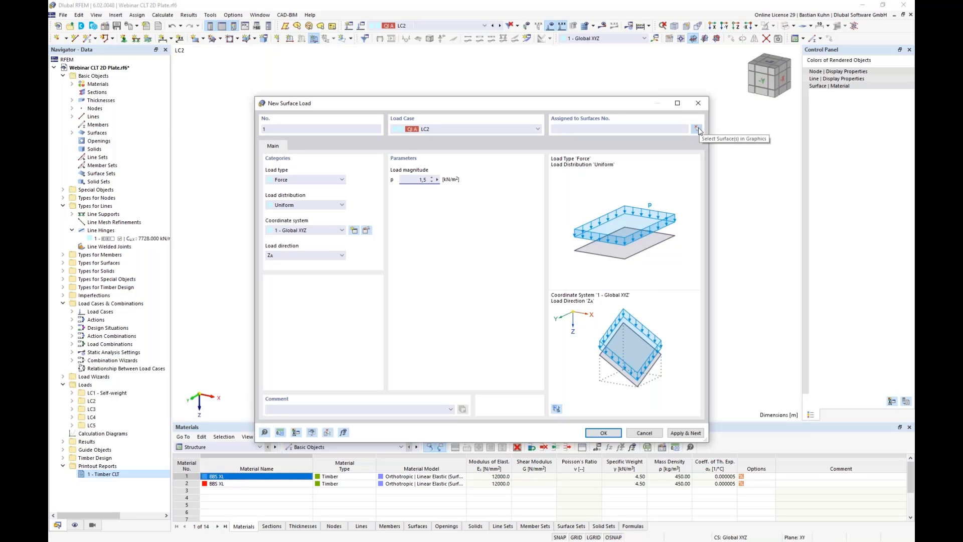
pyautogui.click(698, 129)
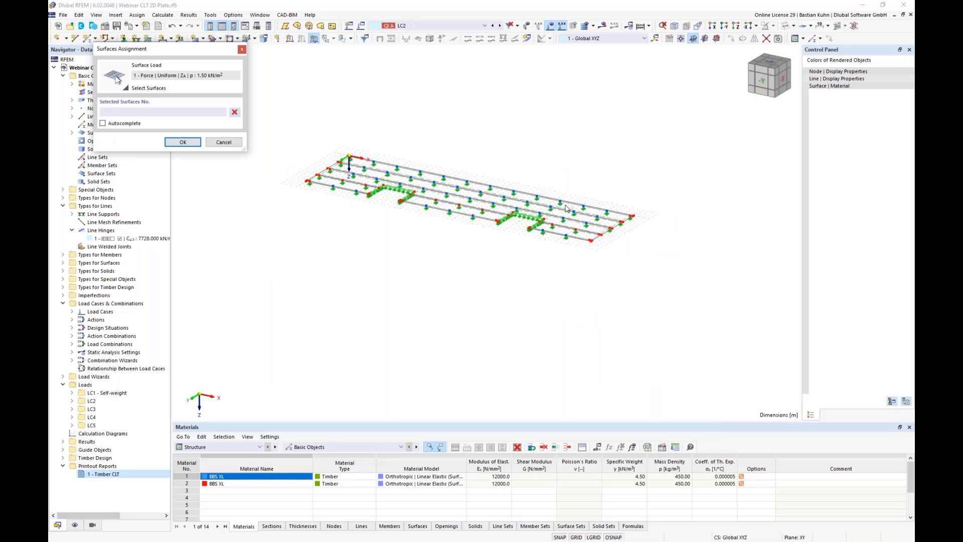
pyautogui.click(565, 206)
pyautogui.click(186, 143)
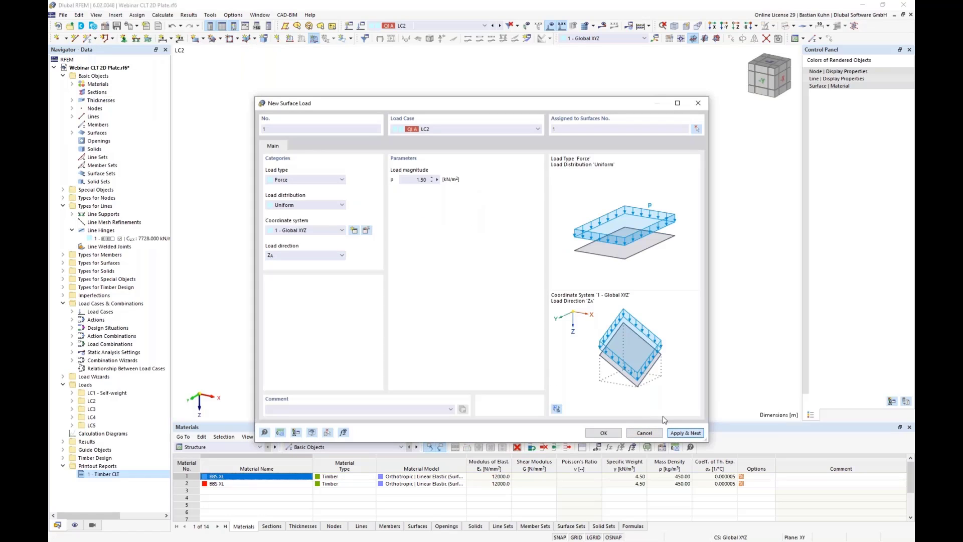
# - Apply the same 1.50 kN/m² uniform surface load in load case LC3 to surface 2
pyautogui.click(538, 129)
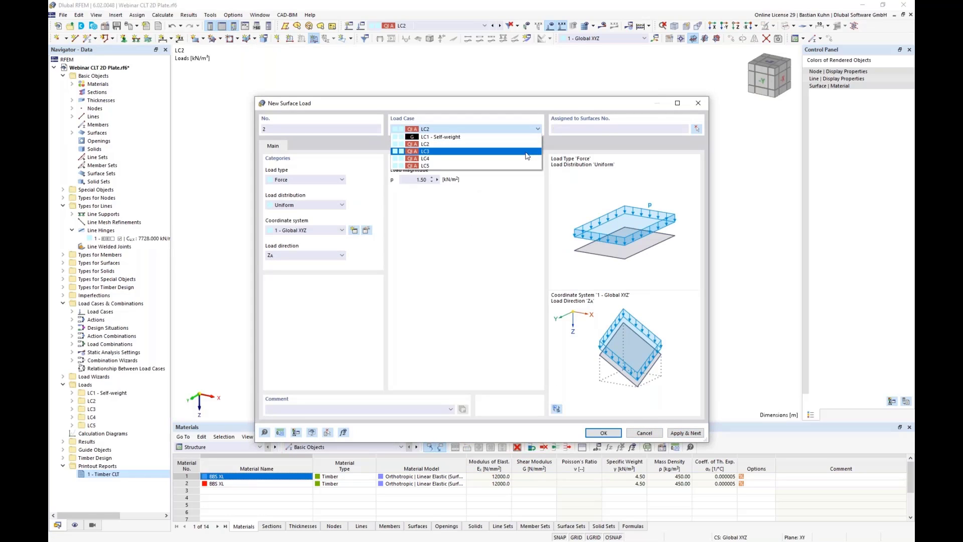
pyautogui.click(537, 151)
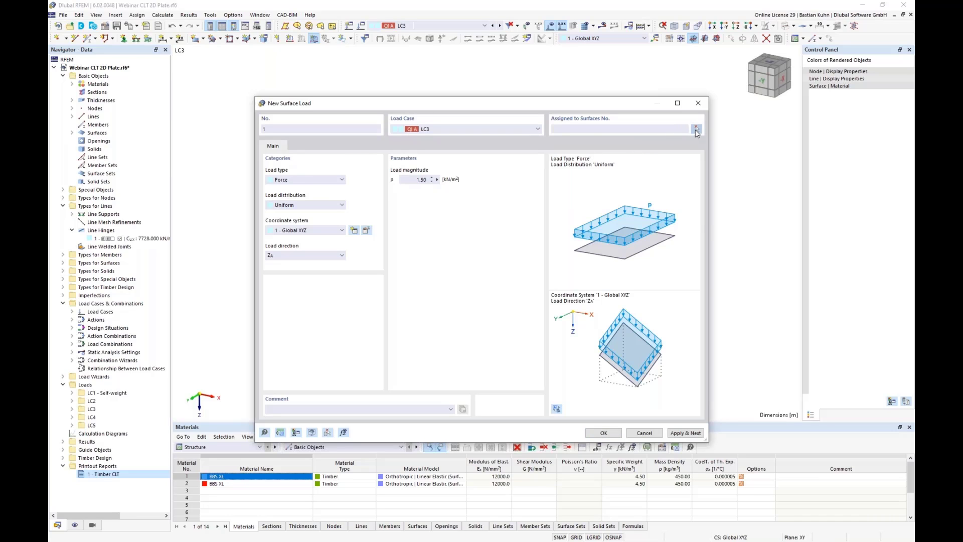
pyautogui.click(696, 130)
pyautogui.click(586, 213)
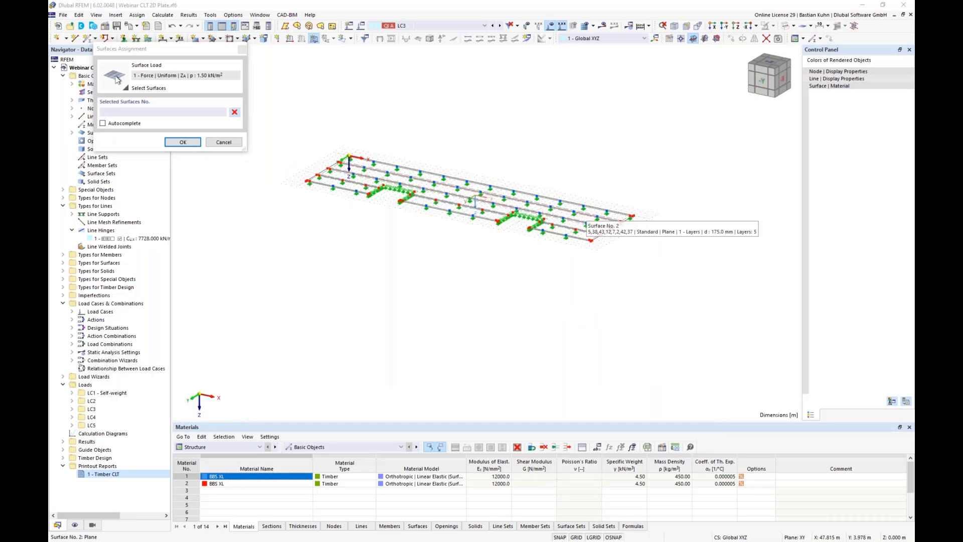
pyautogui.click(194, 144)
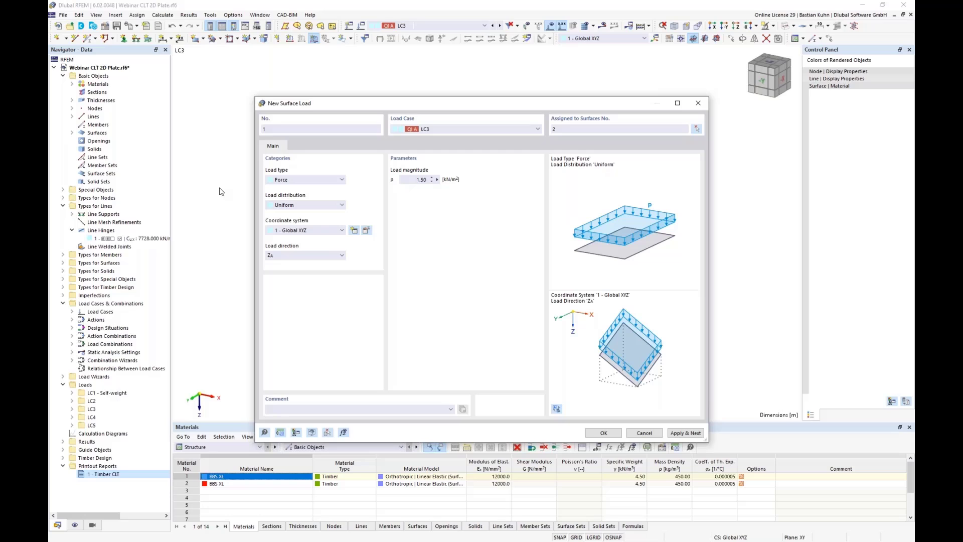
pyautogui.click(678, 435)
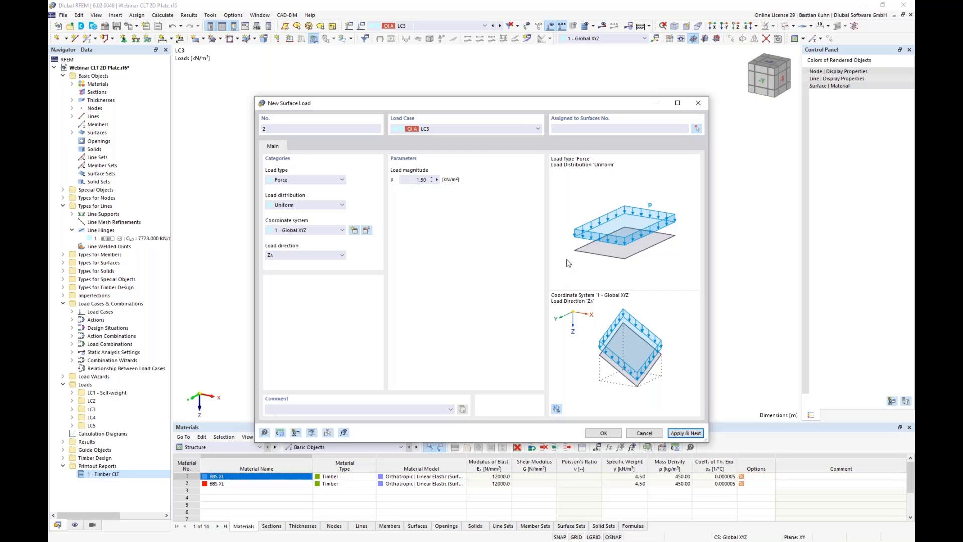
# - Add the 1.50 kN/m² uniform surface load in LC4 to the long plate strip adjoining the front segments
pyautogui.click(498, 130)
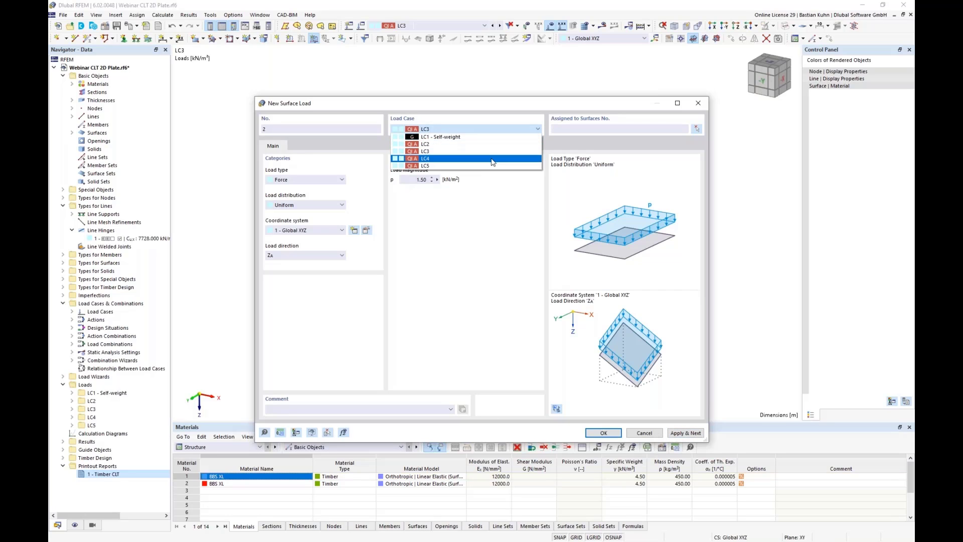
pyautogui.click(496, 158)
pyautogui.click(697, 131)
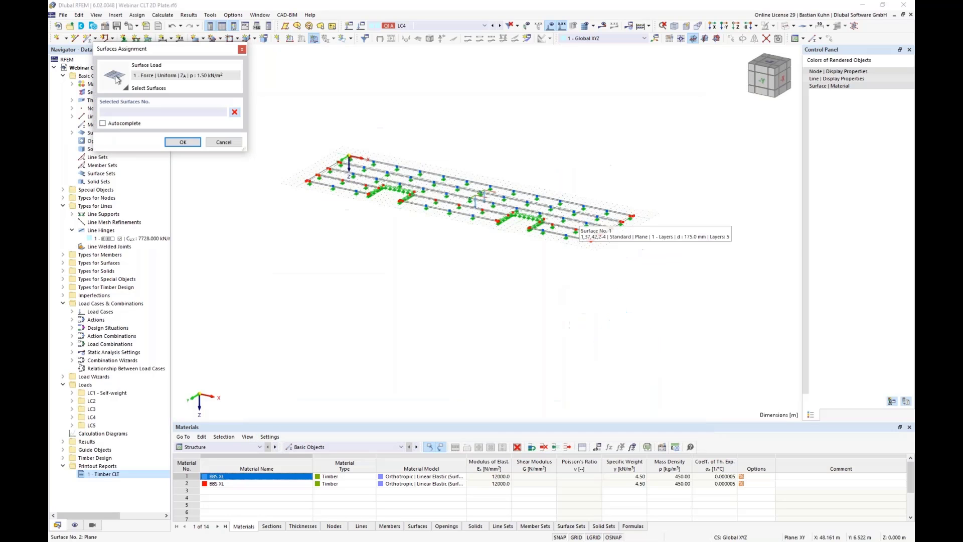
pyautogui.click(557, 231)
pyautogui.click(183, 143)
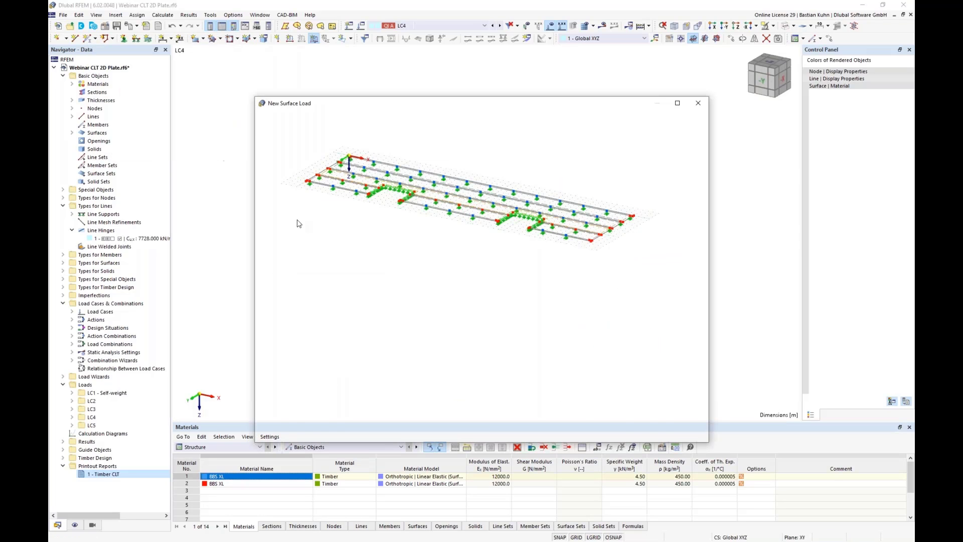
# - Apply the 1.50 kN/m² surface load in LC5 to front surfaces 3, 9 and 11, and step back through the load cases to LC2
pyautogui.click(498, 130)
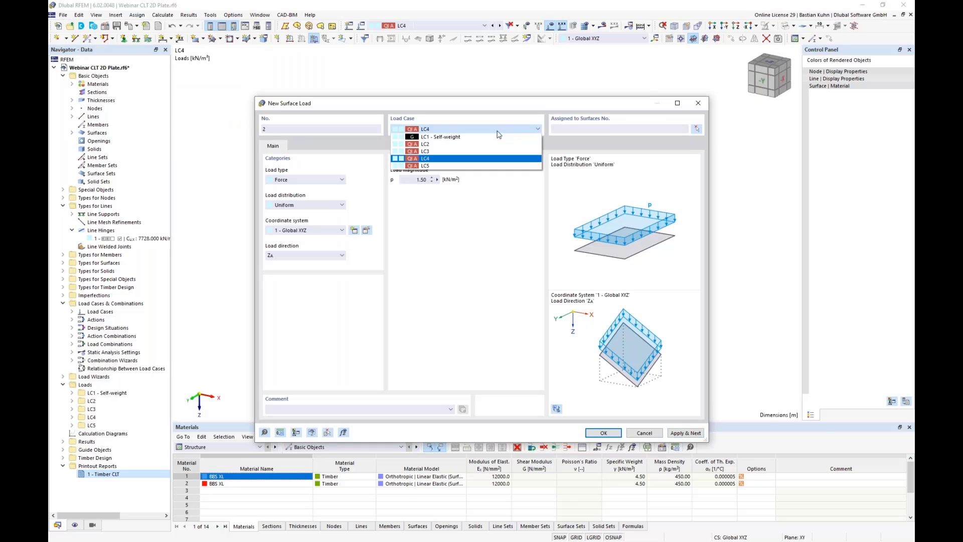
pyautogui.click(492, 165)
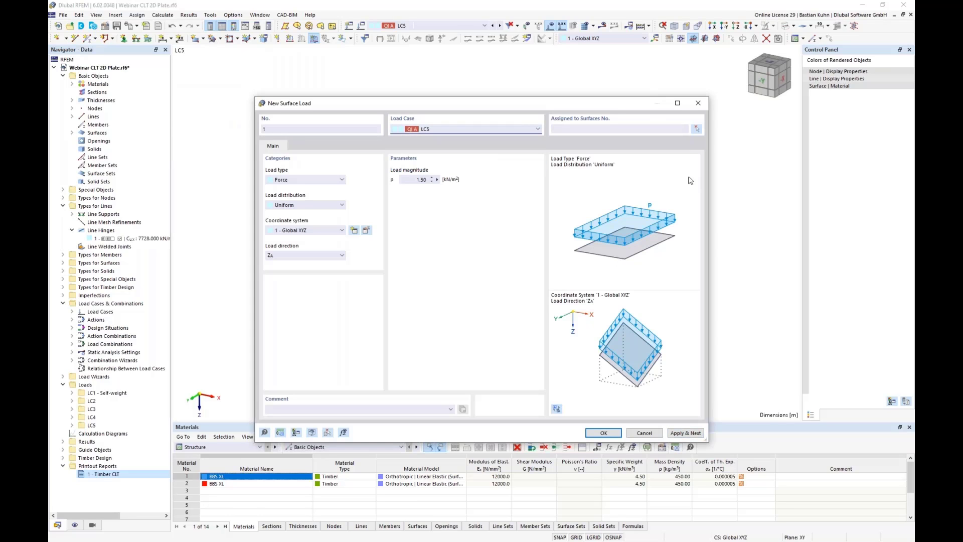
pyautogui.click(698, 130)
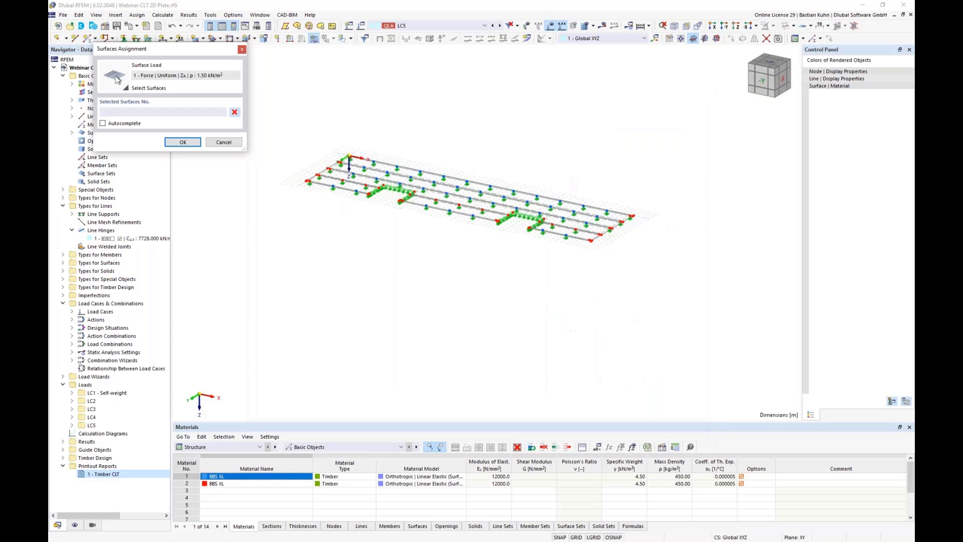
pyautogui.click(328, 187)
pyautogui.click(452, 214)
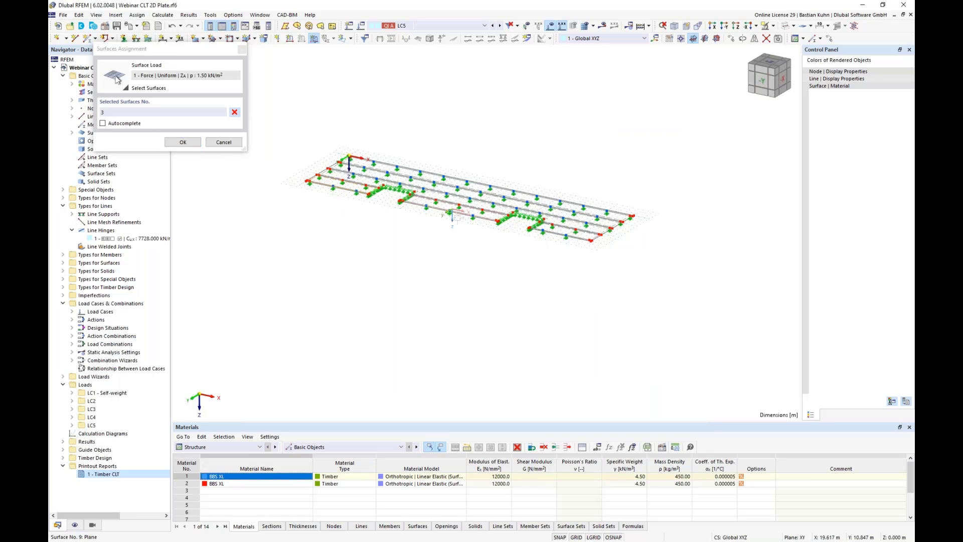
pyautogui.click(550, 223)
pyautogui.click(183, 142)
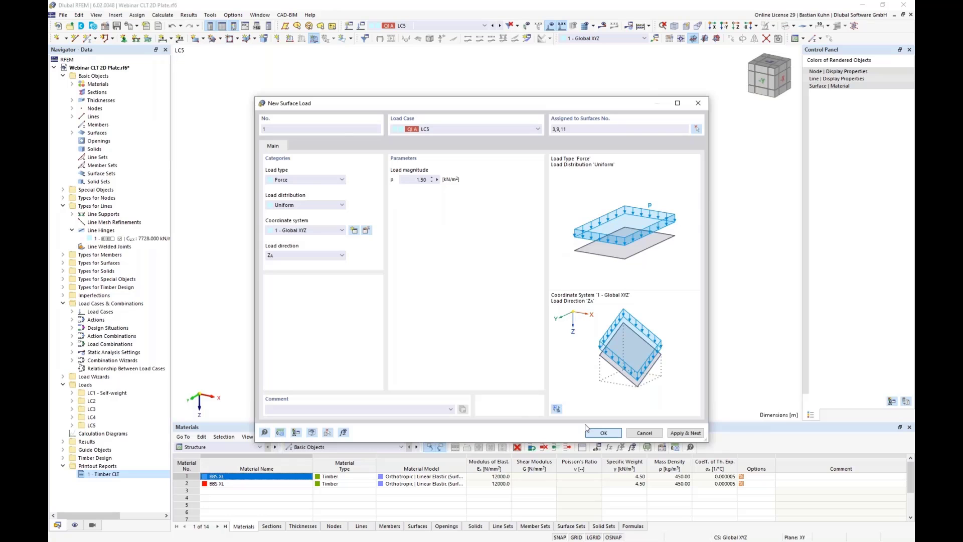
pyautogui.click(588, 431)
pyautogui.click(496, 28)
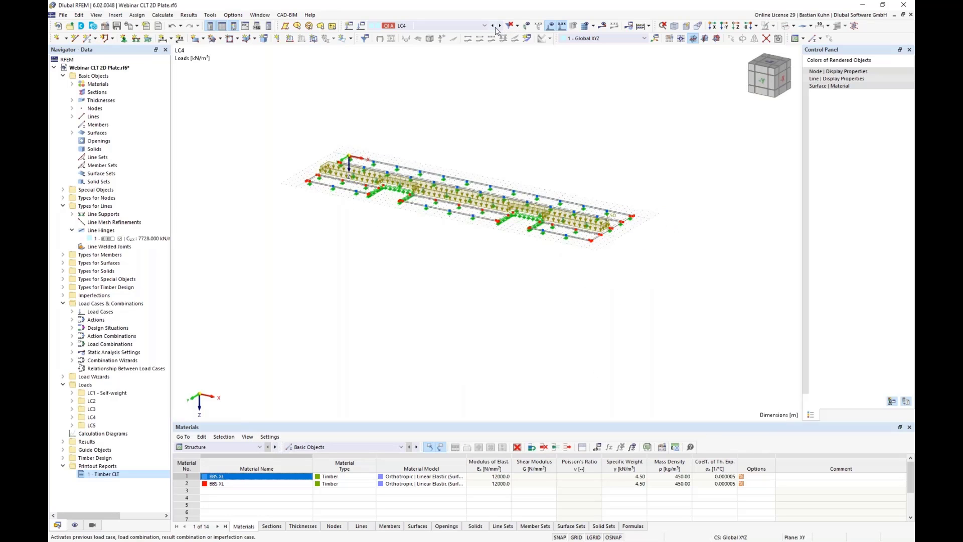
pyautogui.click(494, 27)
pyautogui.click(495, 28)
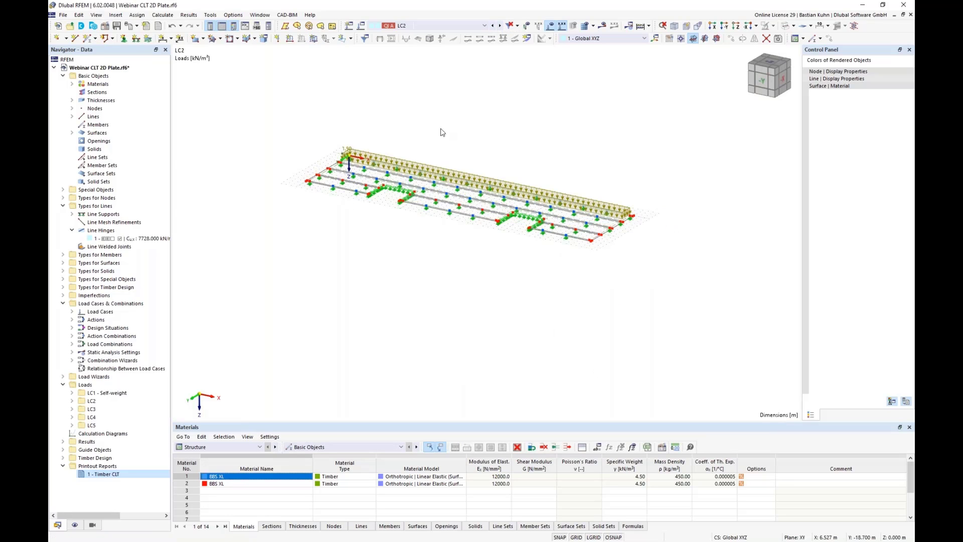
# - Delete the SLS - Characteristic design situation DS2 from the load cases and combinations
pyautogui.rightClick(120, 303)
pyautogui.click(130, 310)
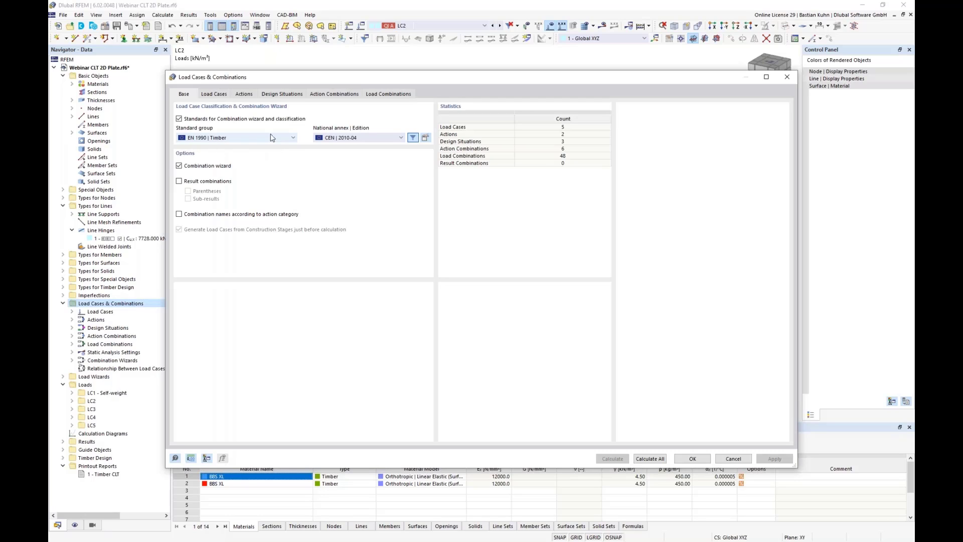
pyautogui.click(295, 100)
pyautogui.click(228, 124)
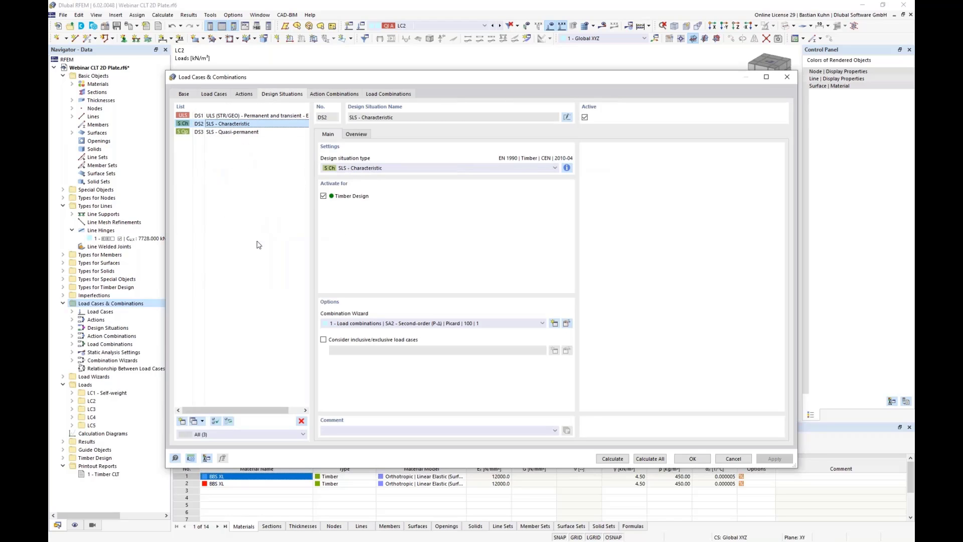
pyautogui.click(301, 421)
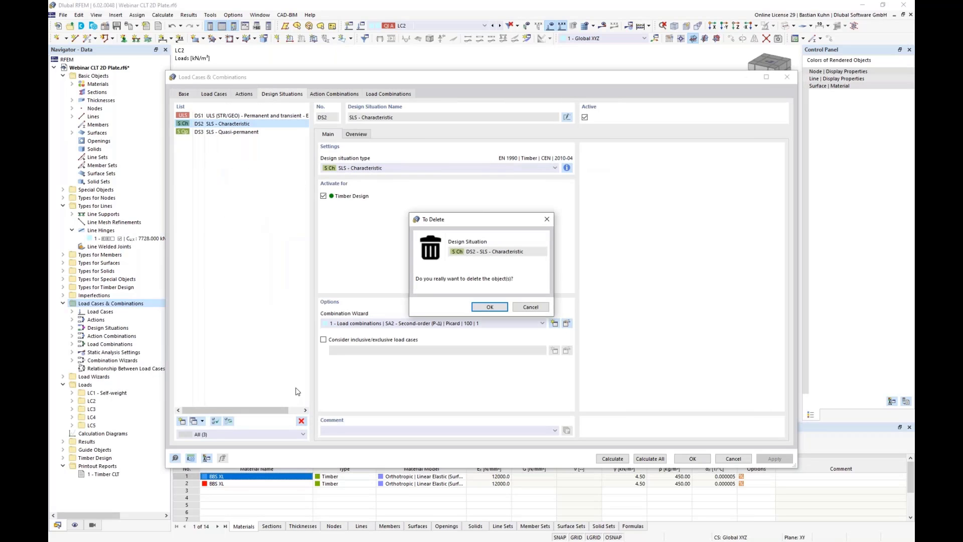
pyautogui.click(479, 308)
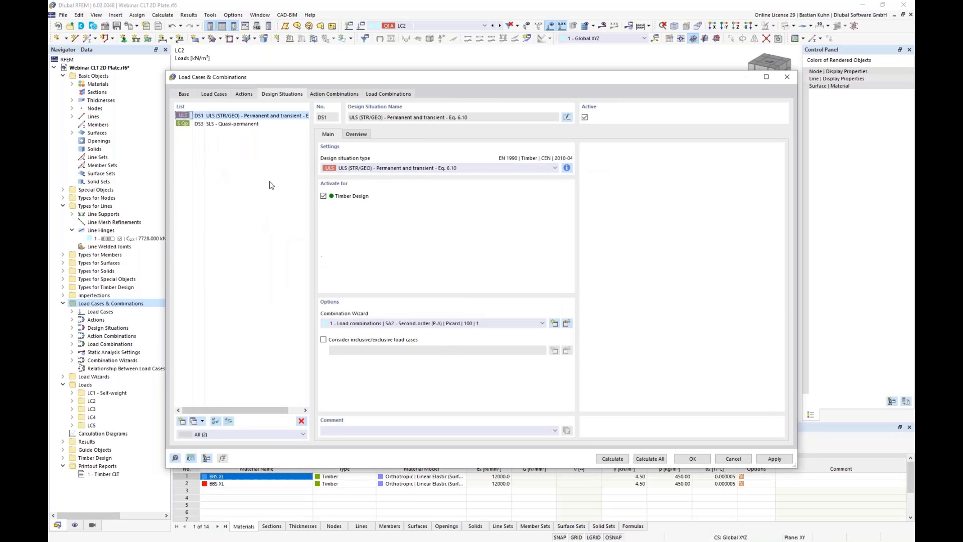
# - Assign the combination wizard with geometrically linear analysis (SA1) to design situations DS1 and DS3, and accept the generated load combinations
pyautogui.keyDown('ctrl'); pyautogui.click(238, 125); pyautogui.keyUp('ctrl')
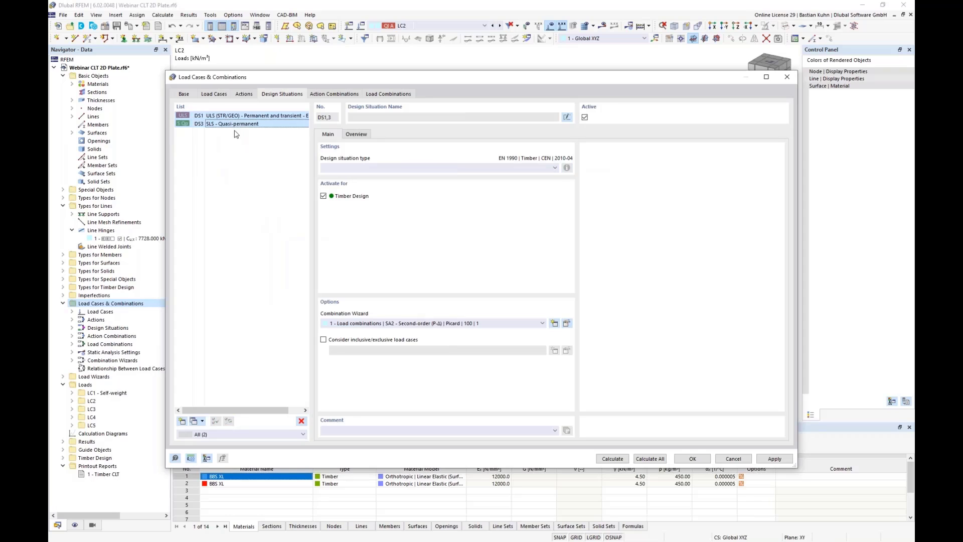
pyautogui.click(467, 325)
pyautogui.click(465, 346)
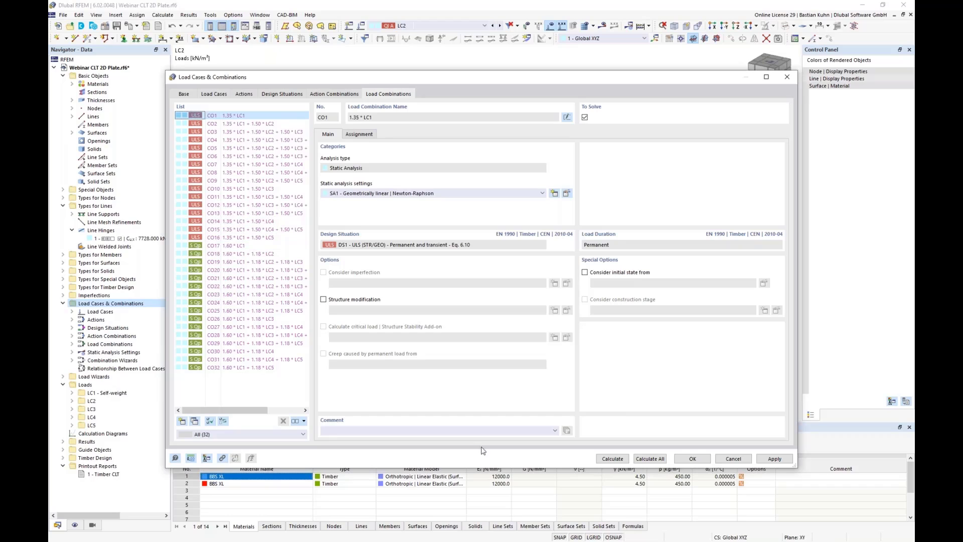
pyautogui.click(689, 460)
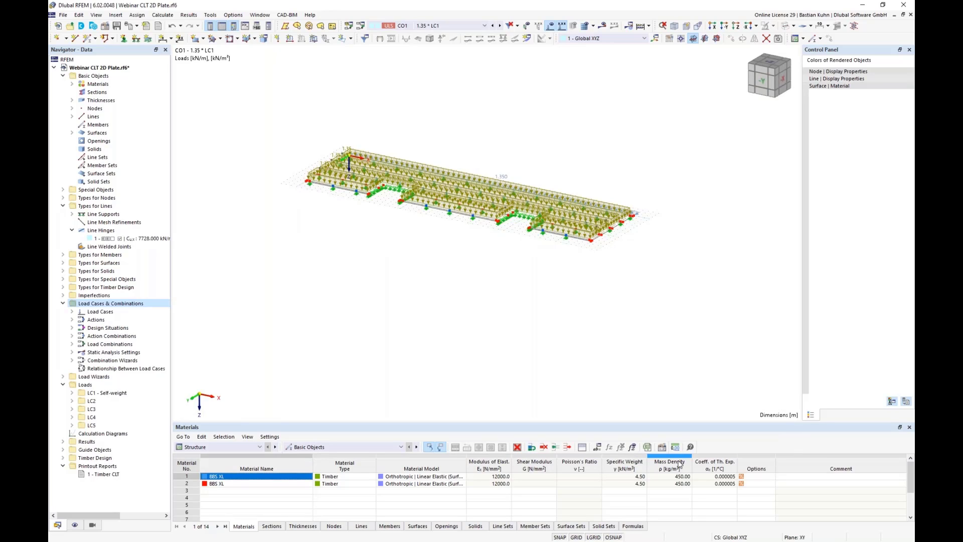
# - Display the Timber Design input data tables
pyautogui.click(220, 447)
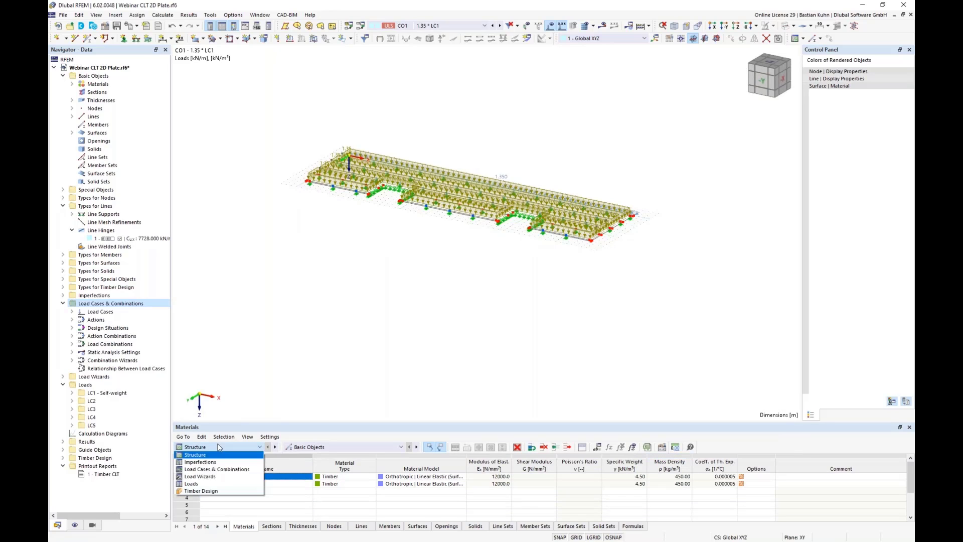
pyautogui.click(219, 491)
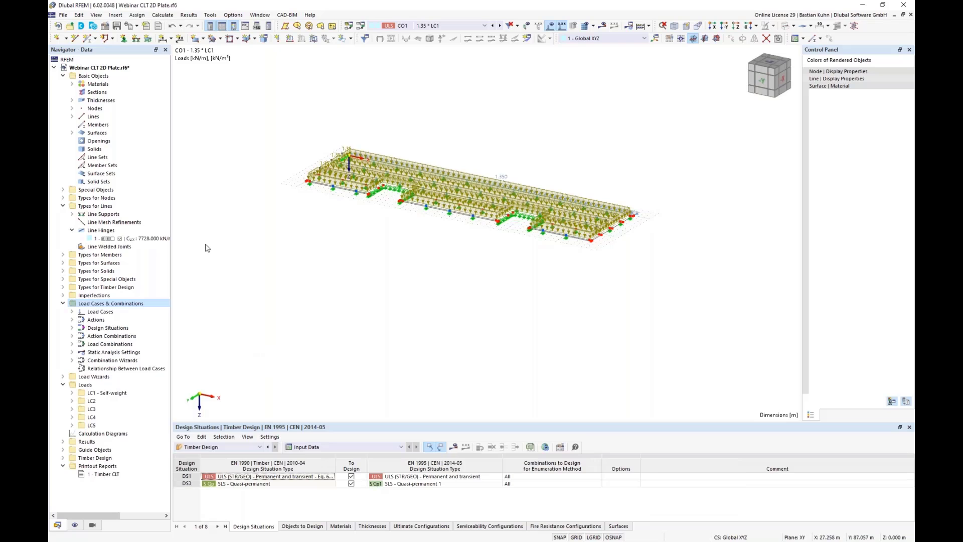
# - Select all objects of the plate model and hide the loads in the view
pyautogui.moveTo(421, 233)
pyautogui.mouseDown(button='middle')
pyautogui.moveTo(387, 226)
pyautogui.moveTo(412, 236)
pyautogui.mouseUp(button='middle')
pyautogui.moveTo(245, 106); pyautogui.dragTo(630, 255)
pyautogui.scroll(5, 604, 217)
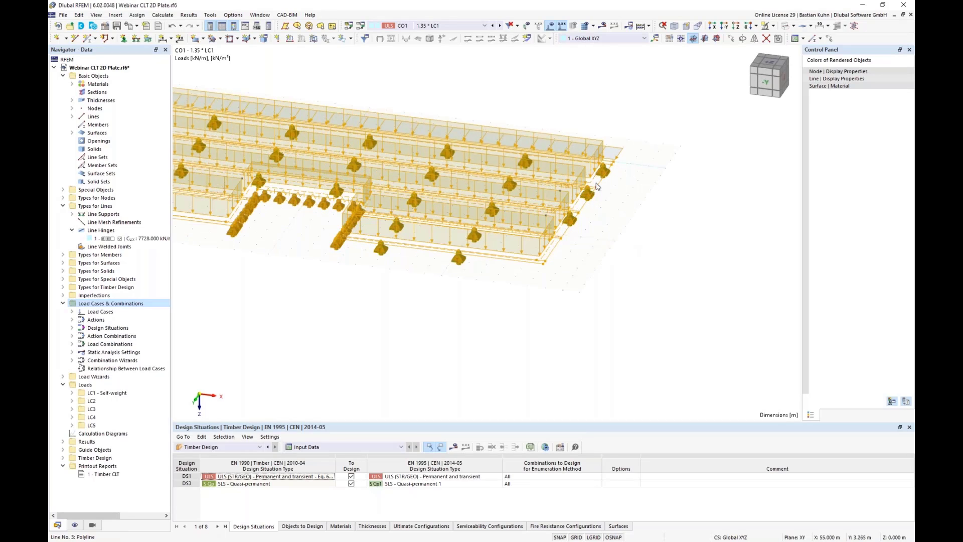
pyautogui.rightClick(593, 184)
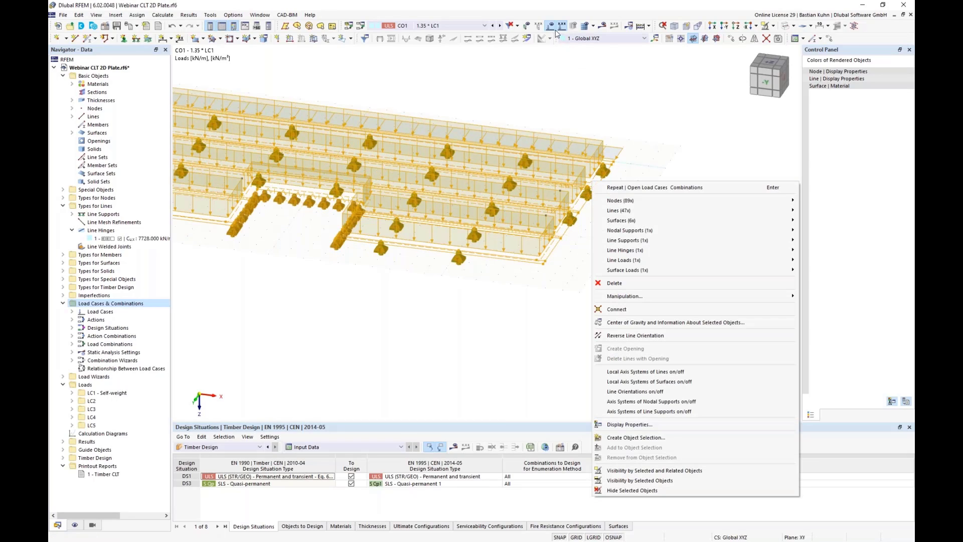
pyautogui.click(551, 27)
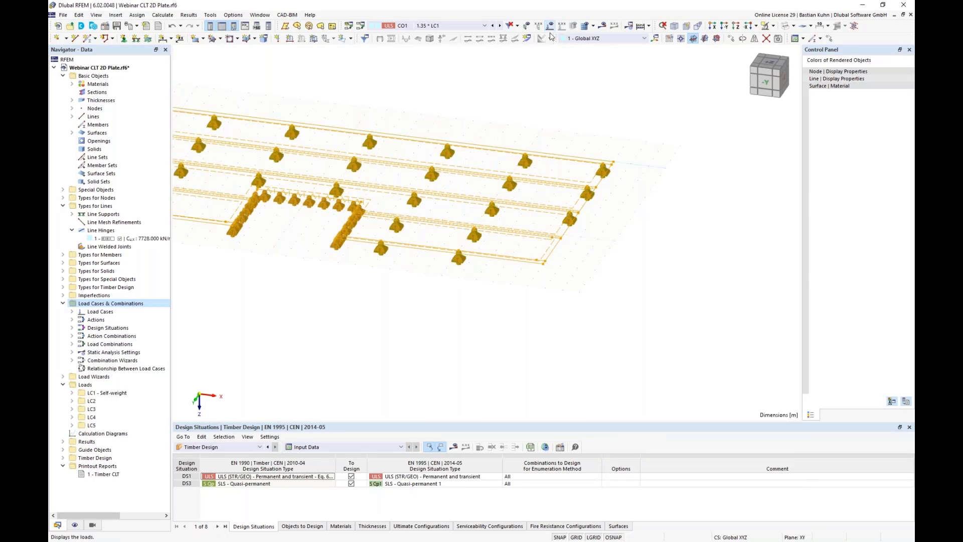
# - Edit all six selected surfaces together and define their deflection reference length manually as 5.000 m, keeping the undeformed system as displacement reference
pyautogui.rightClick(551, 180)
pyautogui.moveTo(572, 201)
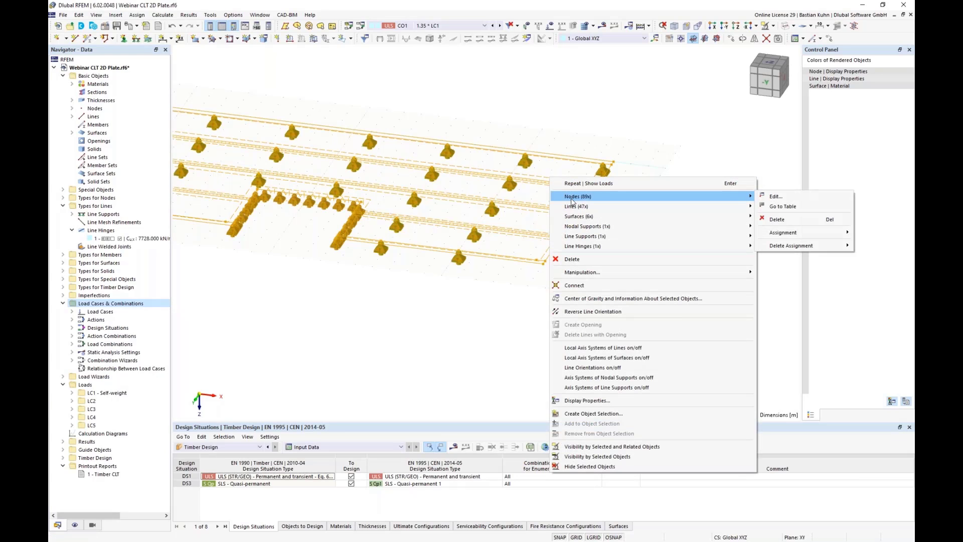
pyautogui.moveTo(574, 221)
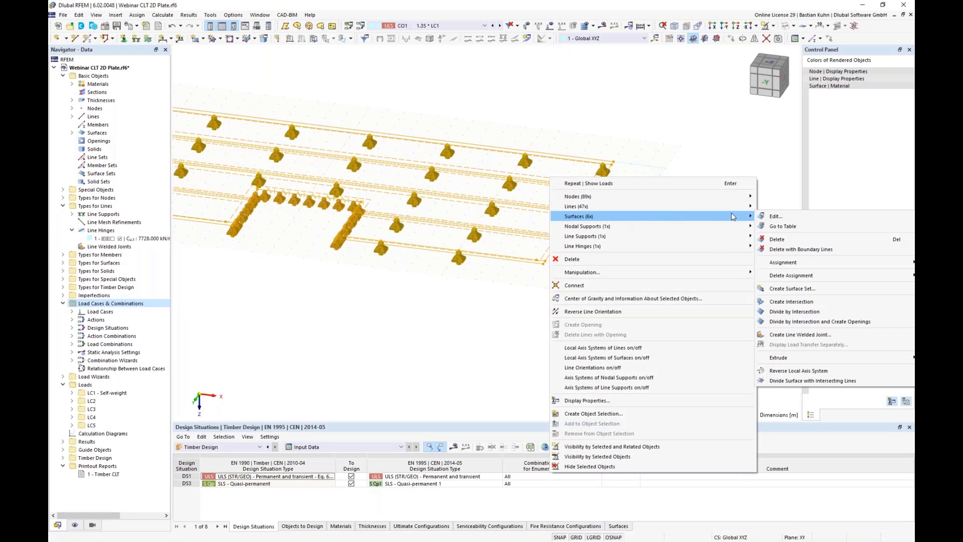
pyautogui.click(776, 217)
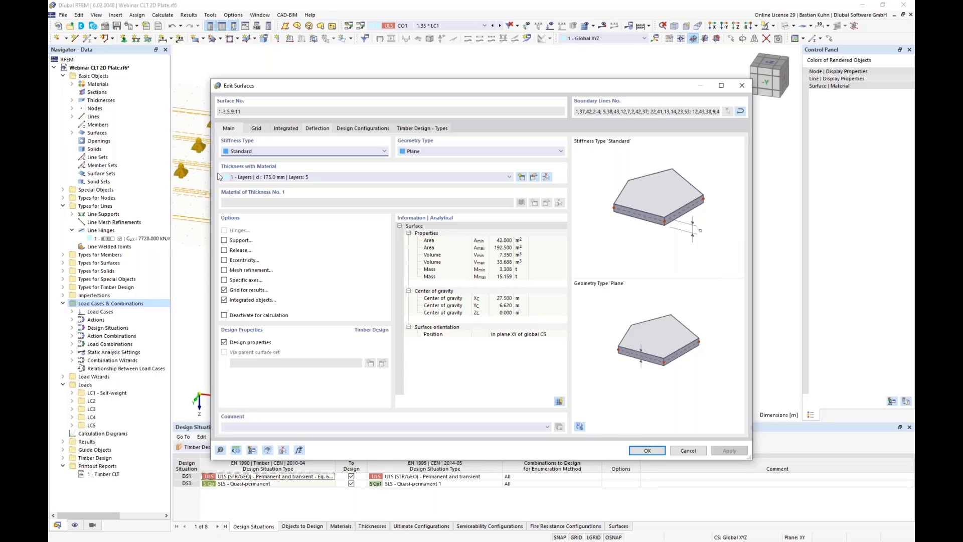
pyautogui.moveTo(418, 92); pyautogui.dragTo(600, 56)
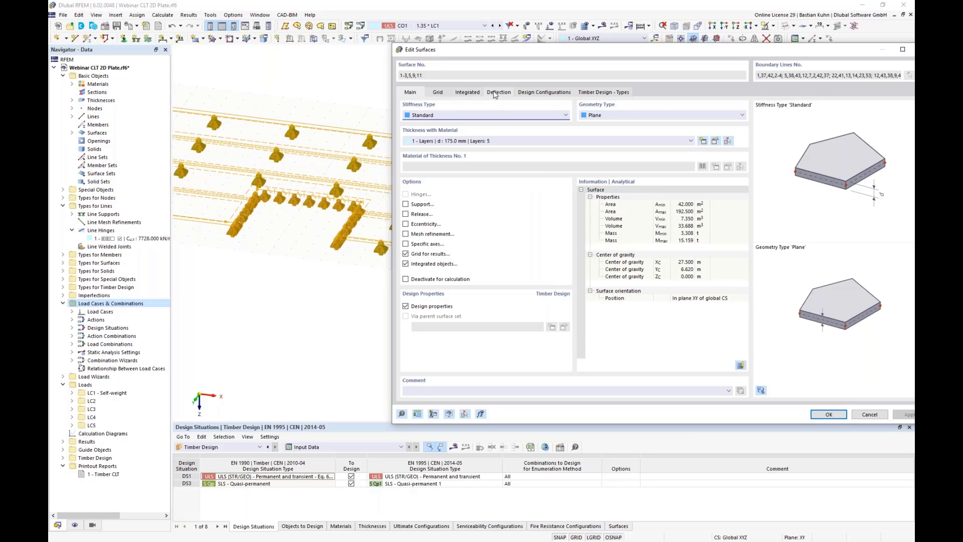
pyautogui.click(495, 93)
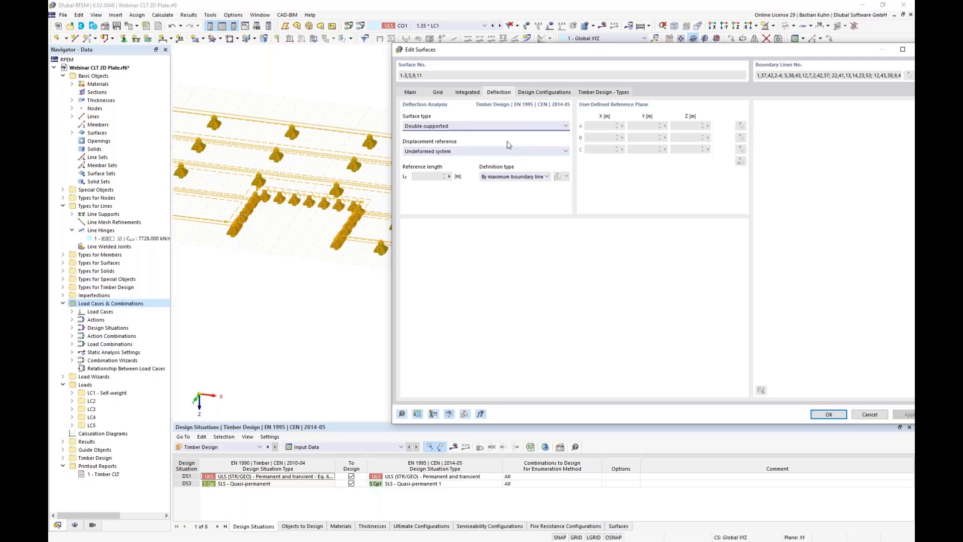
pyautogui.click(512, 150)
pyautogui.click(512, 147)
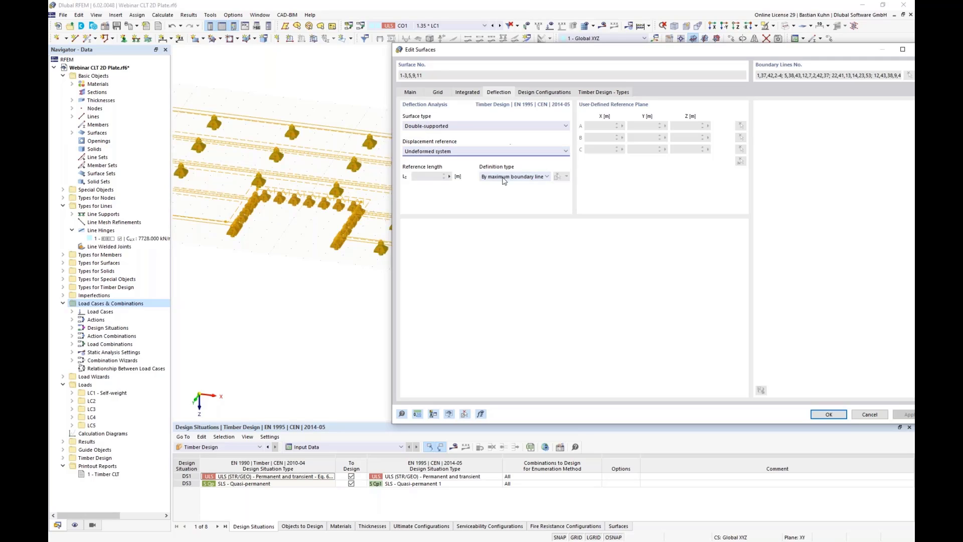
pyautogui.click(517, 178)
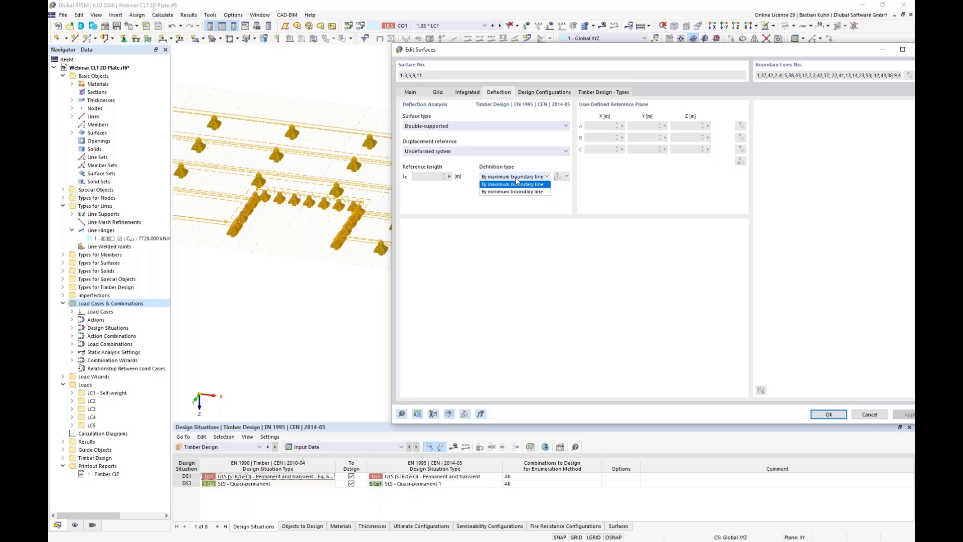
pyautogui.click(510, 199)
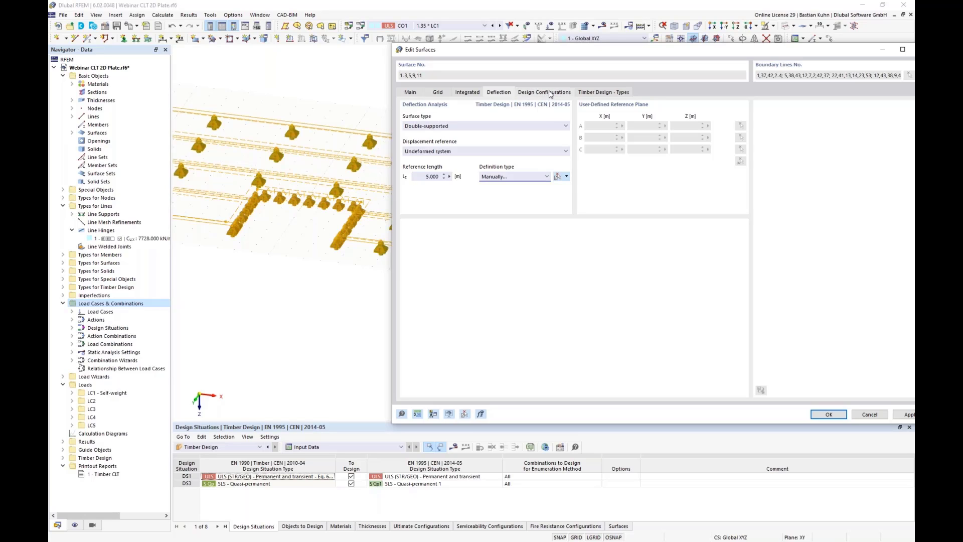
# - Examine the surface and standard parameters of the surfaces' default ultimate configuration, trying out the system strength factor option
pyautogui.click(551, 93)
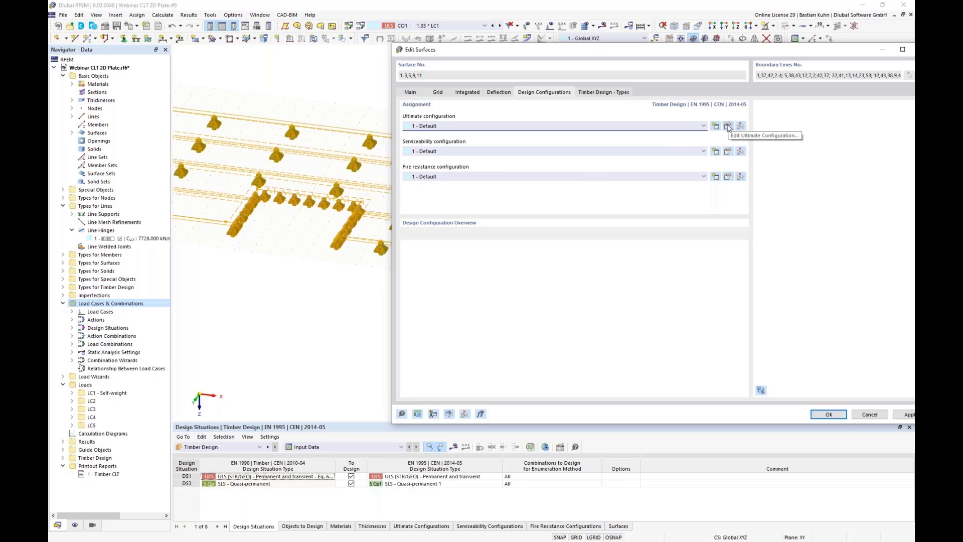
pyautogui.click(728, 127)
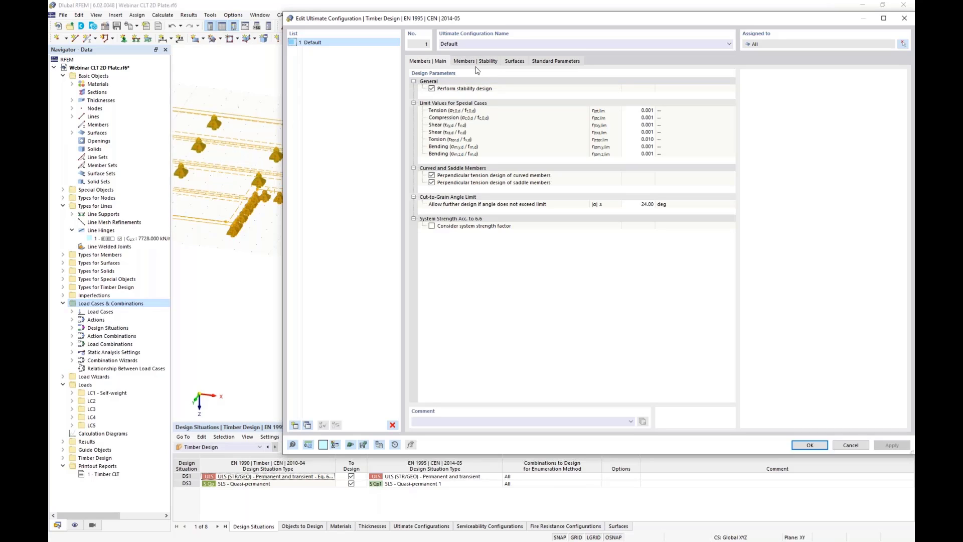
pyautogui.click(515, 61)
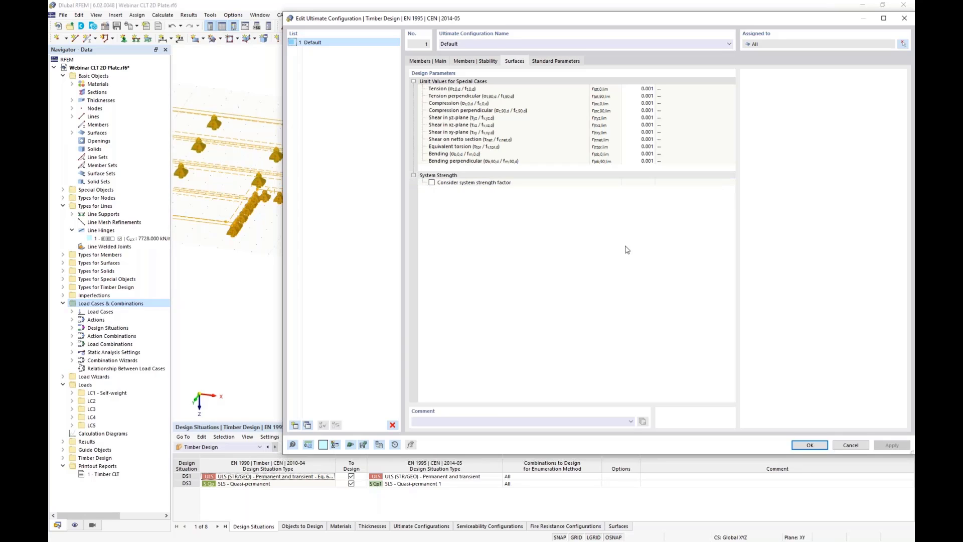
pyautogui.click(431, 183)
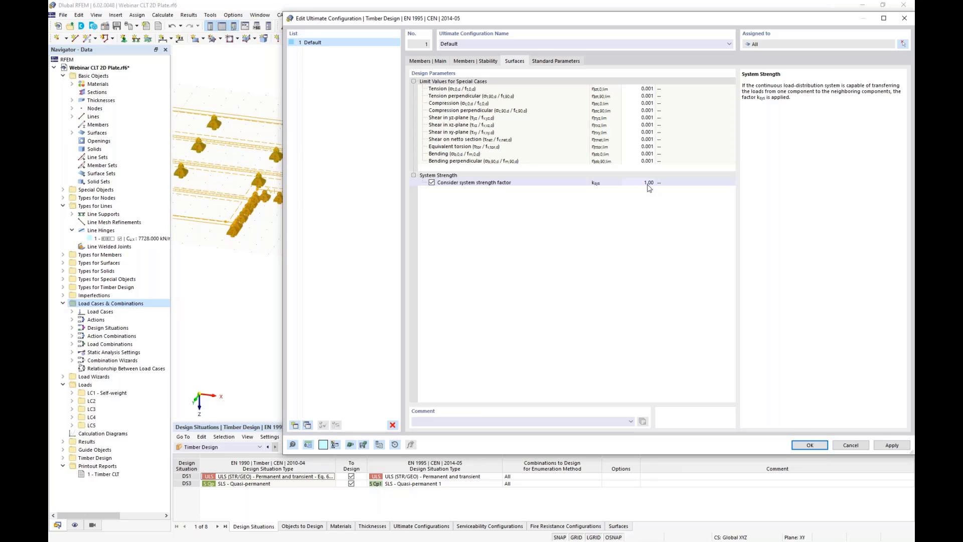
pyautogui.click(431, 183)
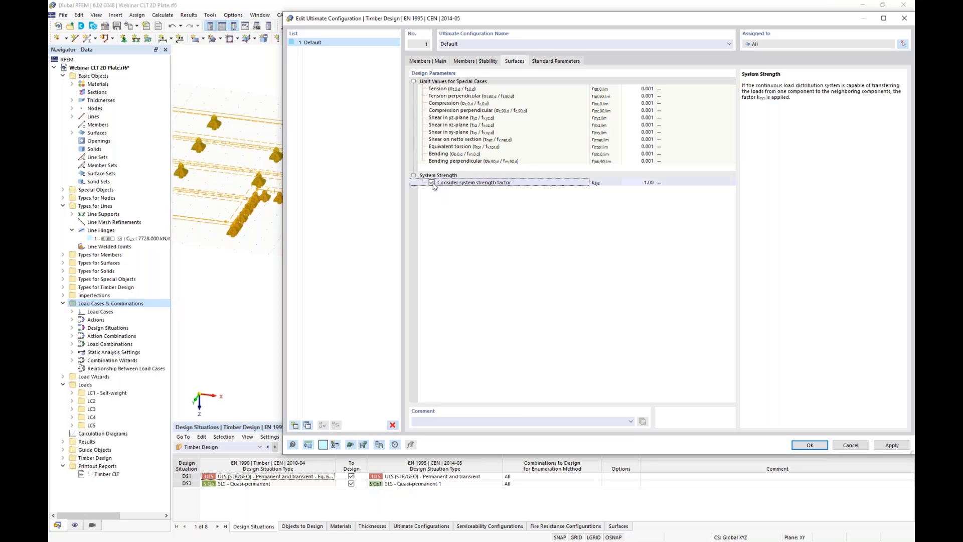
pyautogui.click(564, 61)
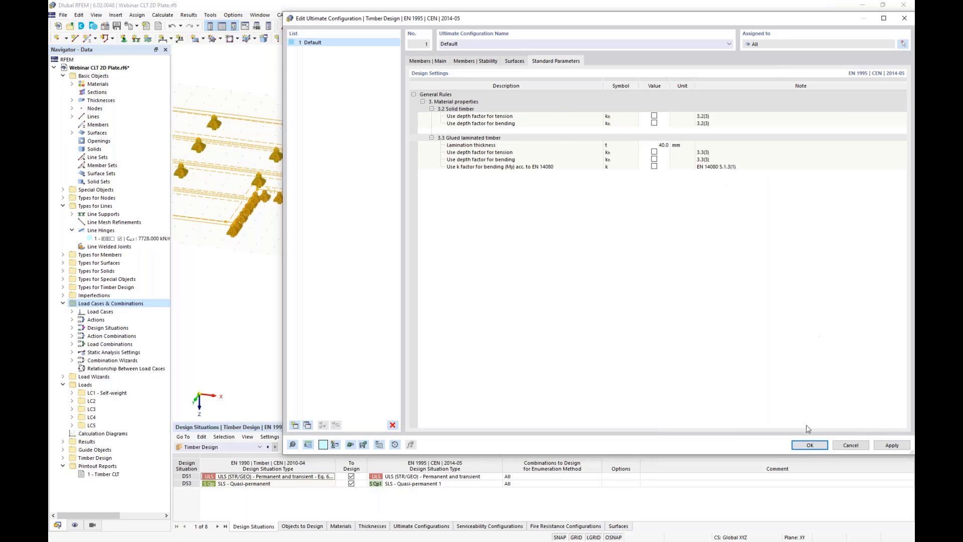
pyautogui.click(810, 445)
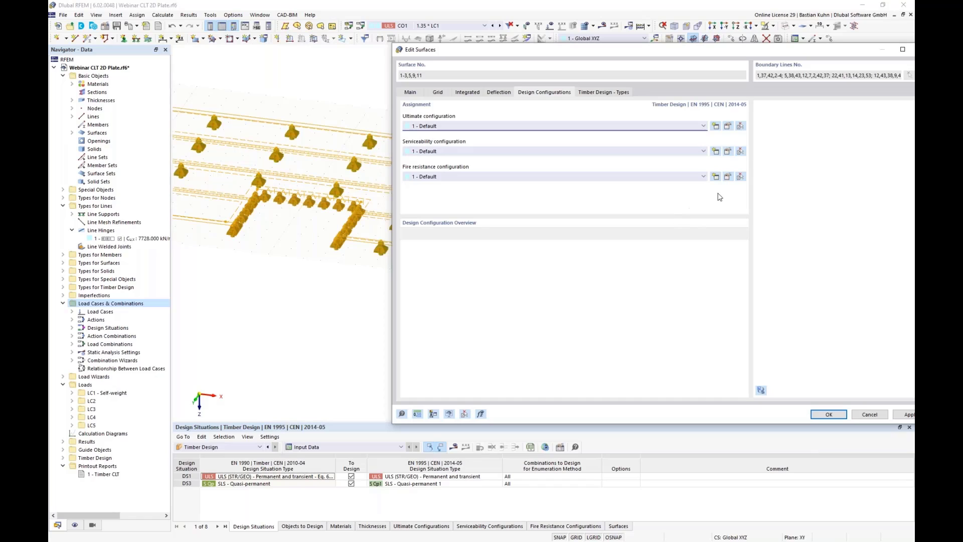
# - Examine the surface deflection limits in the default serviceability configuration
pyautogui.click(727, 152)
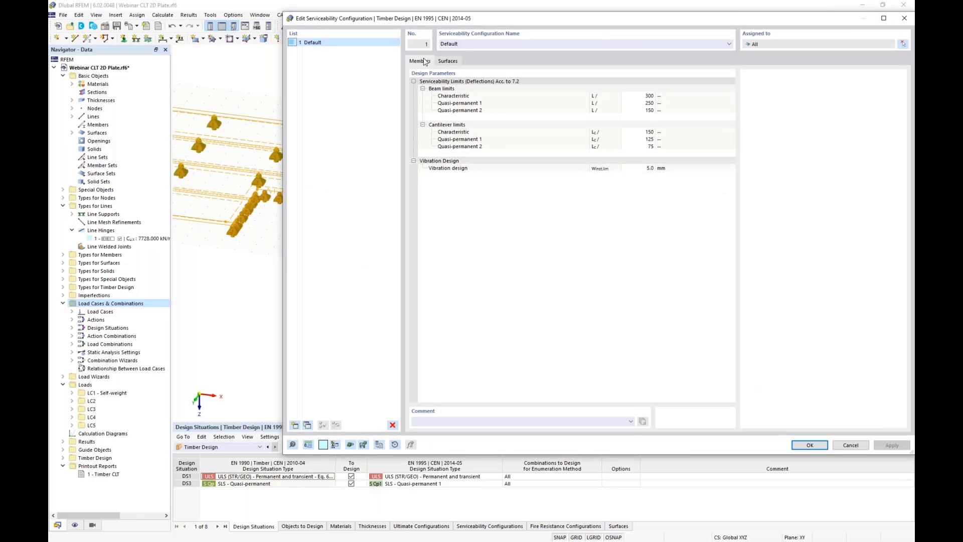
pyautogui.click(441, 62)
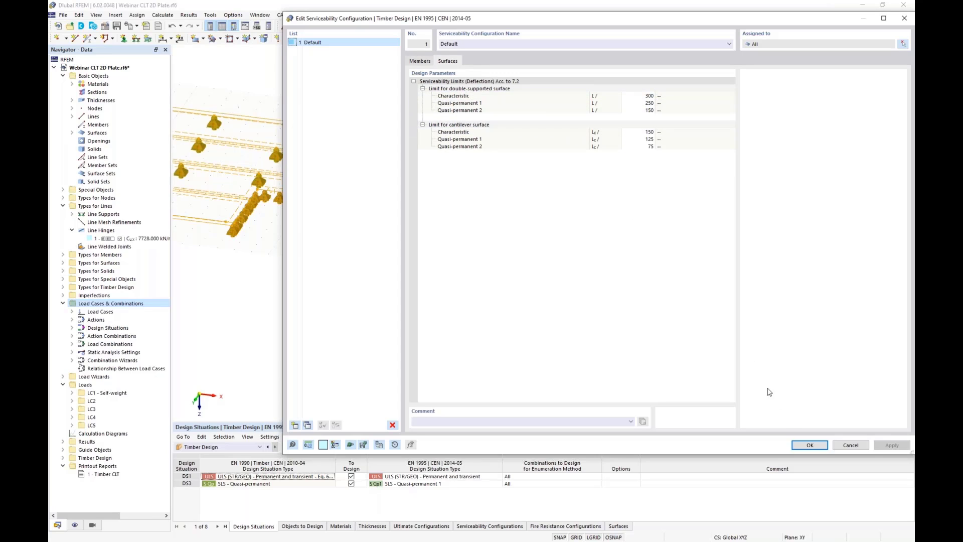
pyautogui.click(803, 445)
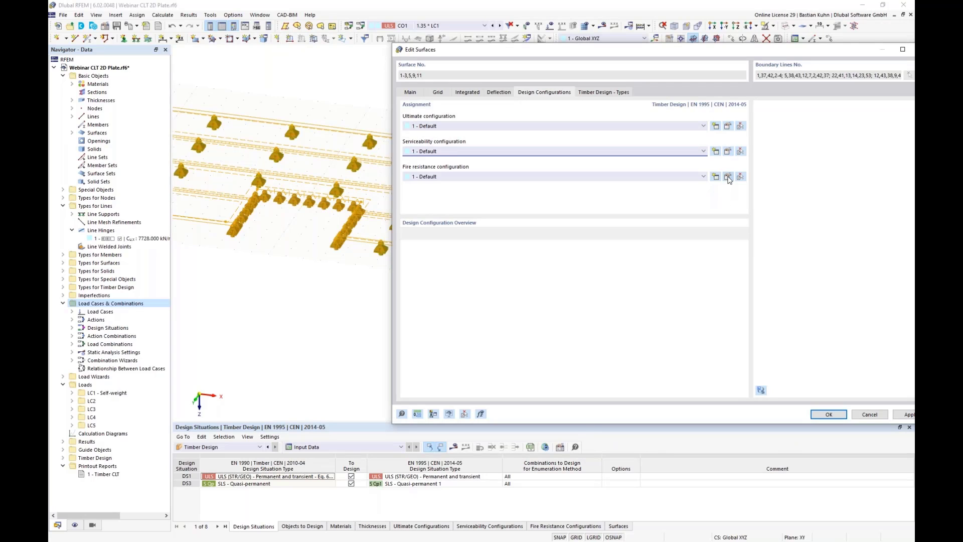
# - In the default fire resistance configuration for surfaces, require 30 min, exclude bottom (+z) exposure and enable initial fire protection from top (-z)
pyautogui.click(728, 177)
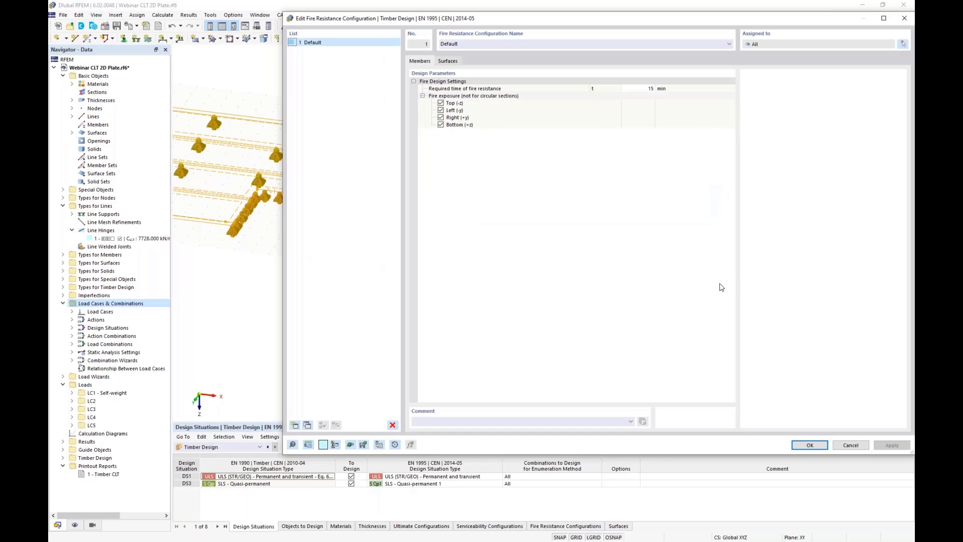
pyautogui.click(447, 61)
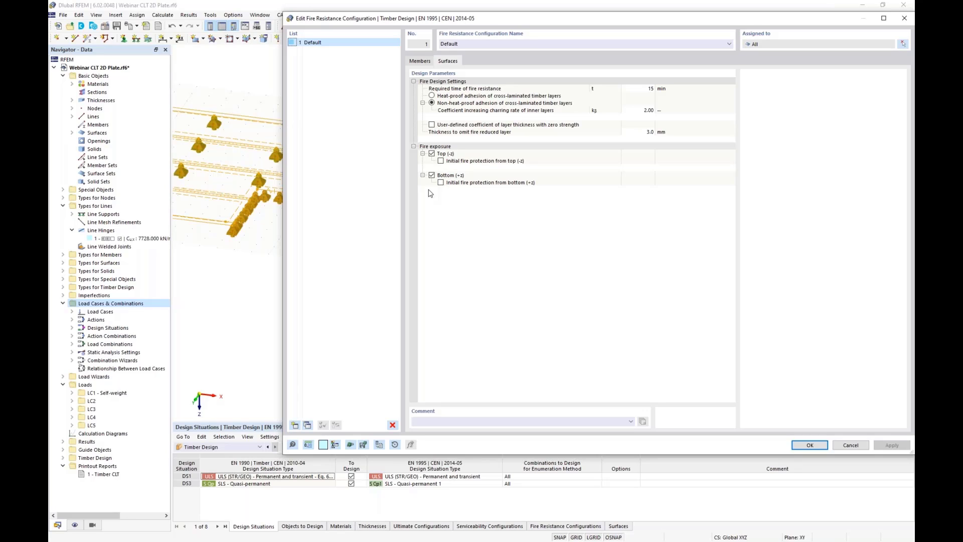
pyautogui.click(631, 89)
pyautogui.write('30')
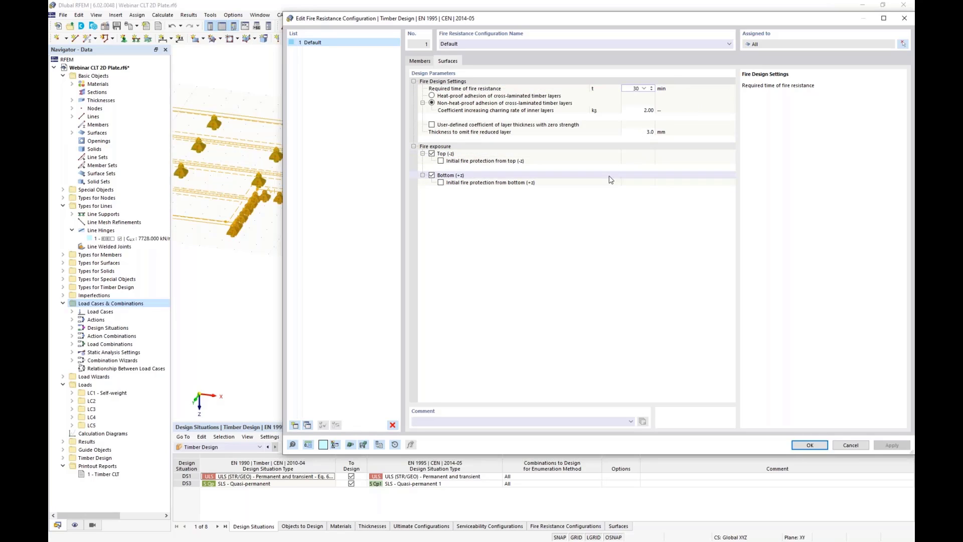
pyautogui.click(432, 175)
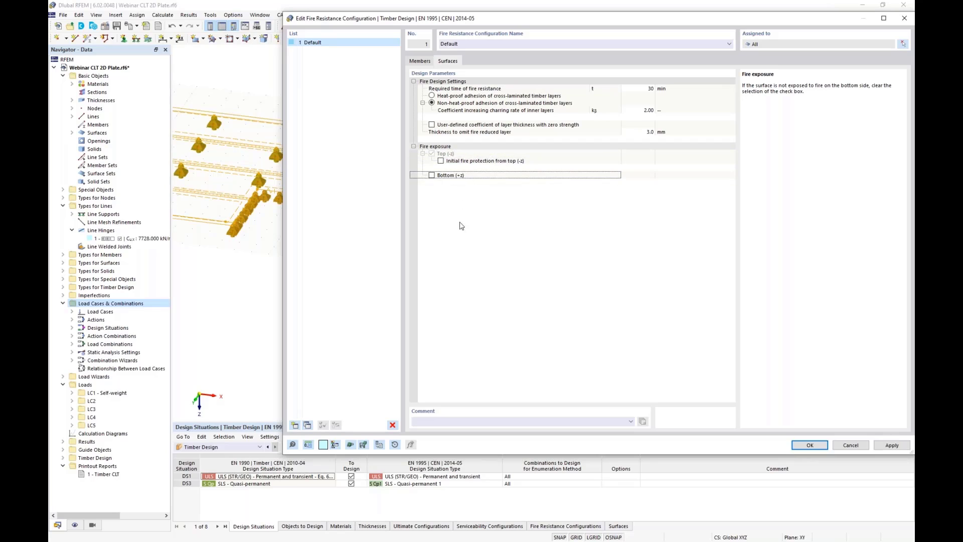
pyautogui.click(441, 161)
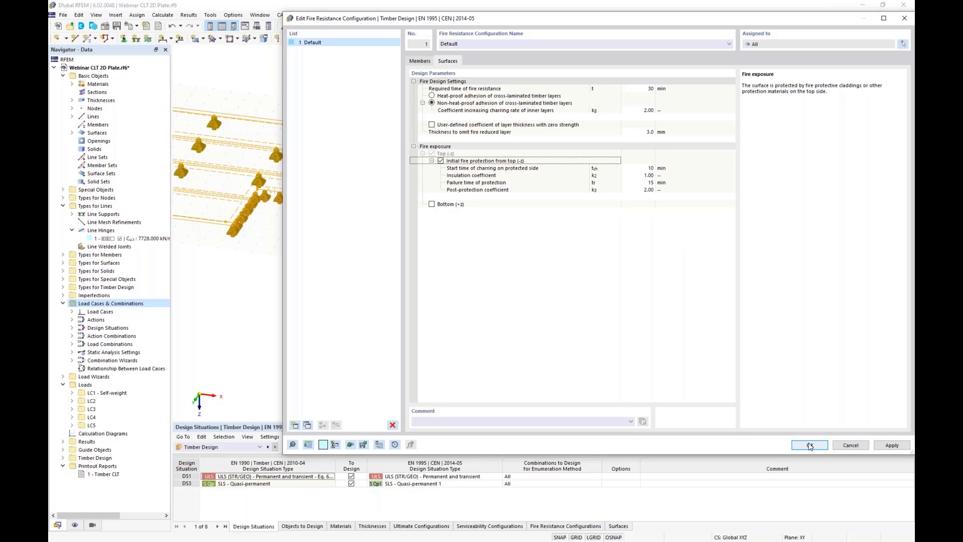
pyautogui.click(787, 446)
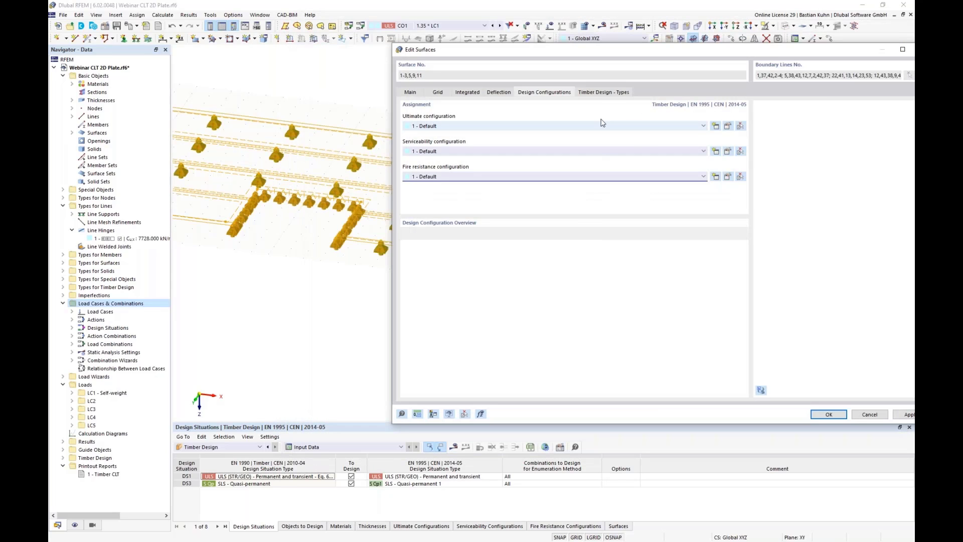
# - Review the service class options assigned to the surfaces, keeping service class 1 - Dry
pyautogui.click(605, 93)
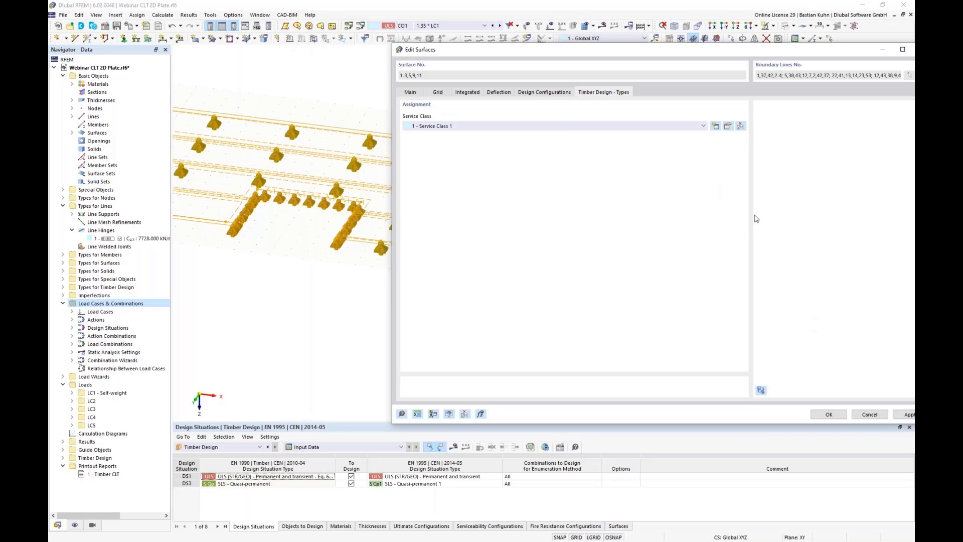
pyautogui.click(729, 127)
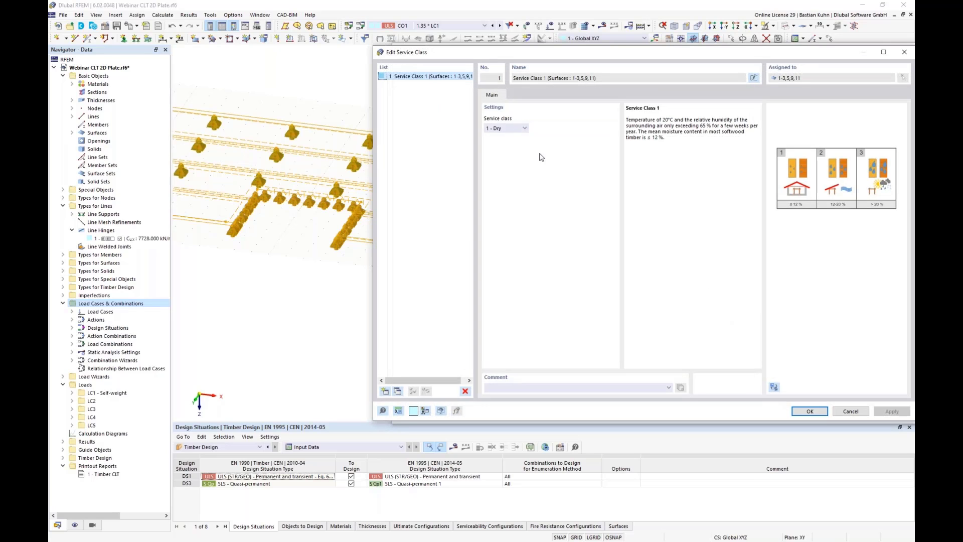
pyautogui.click(524, 128)
pyautogui.click(597, 150)
pyautogui.click(810, 412)
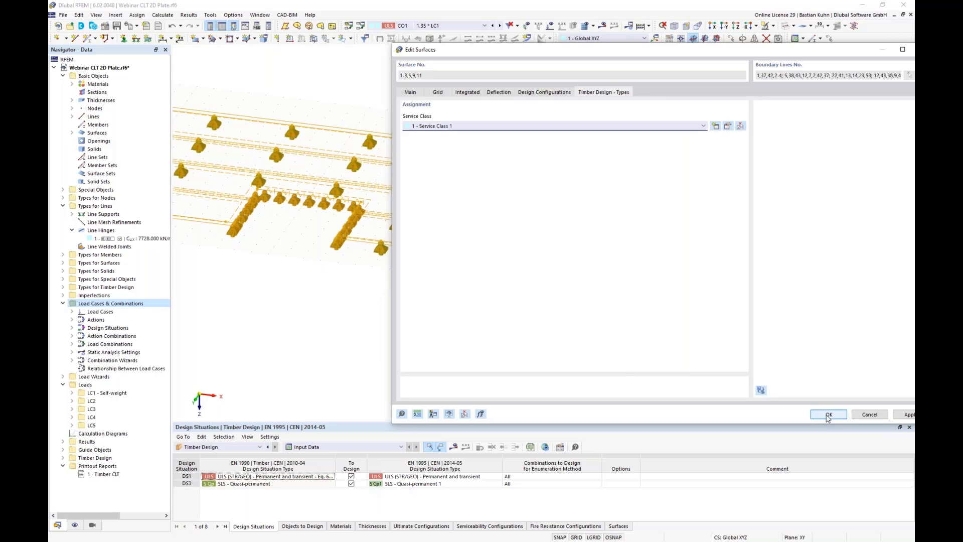
# - Accept the surface settings and exclude the SLS - Quasi-permanent design situation DS3 from the timber design
pyautogui.click(828, 417)
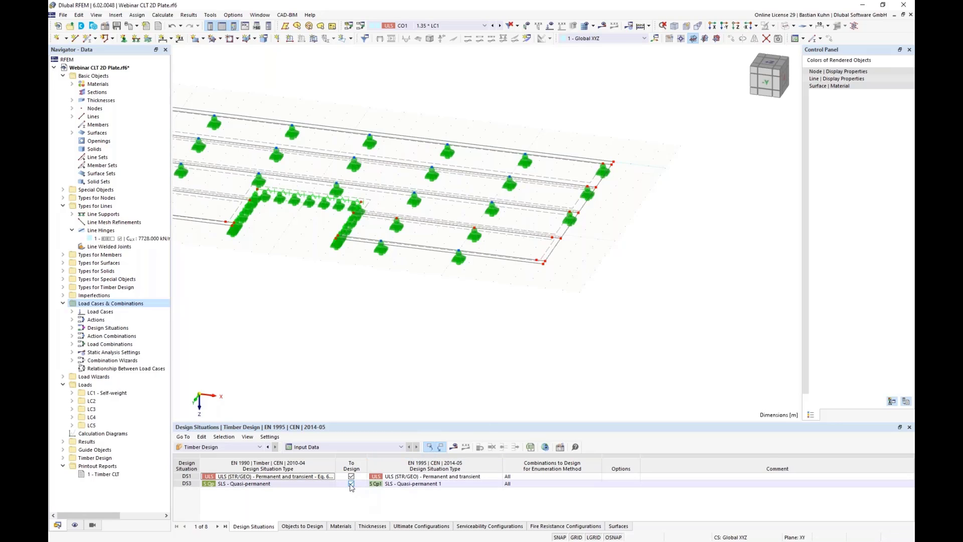
pyautogui.moveTo(360, 423); pyautogui.dragTo(374, 243)
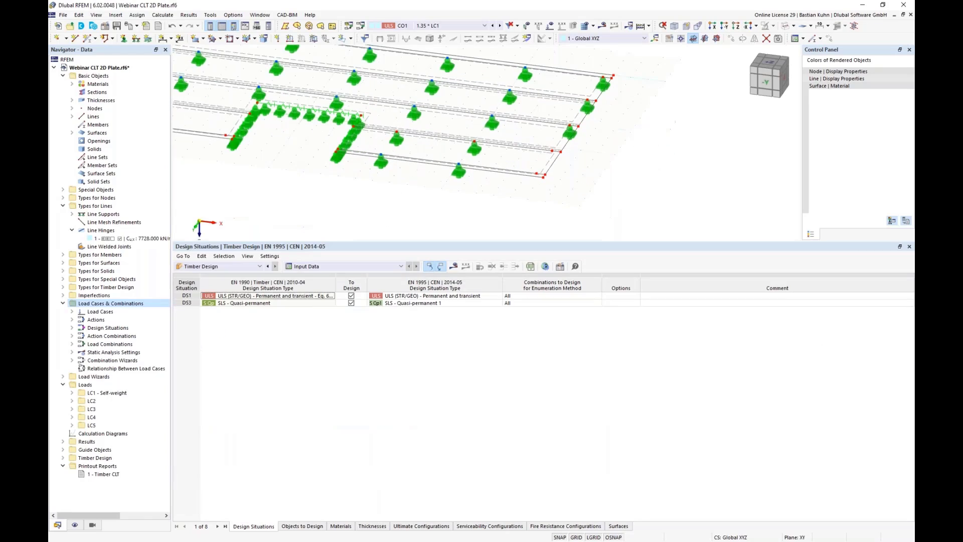
pyautogui.click(351, 304)
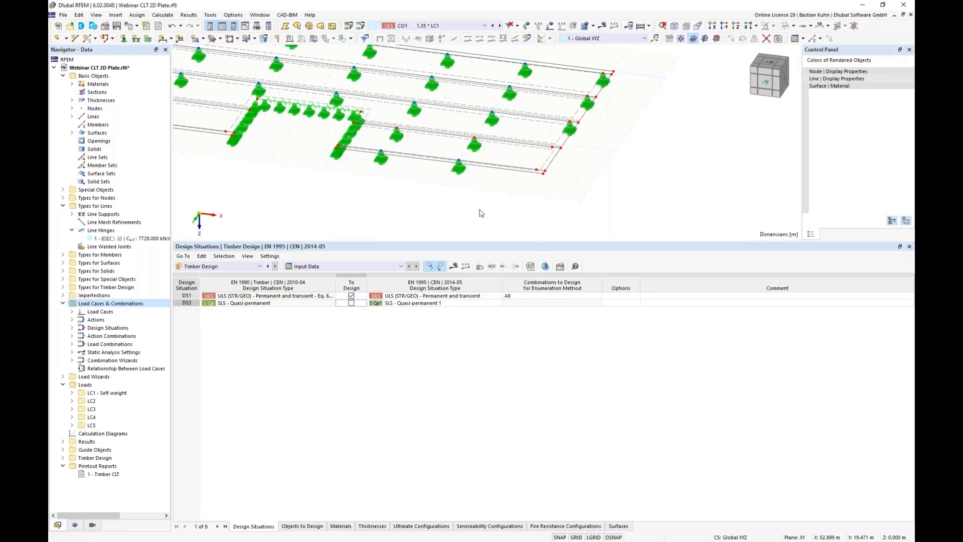
# - Copy the existing nodal support onto the two unsupported nodes at the +X end of the plate
pyautogui.scroll(2, 502, 183)
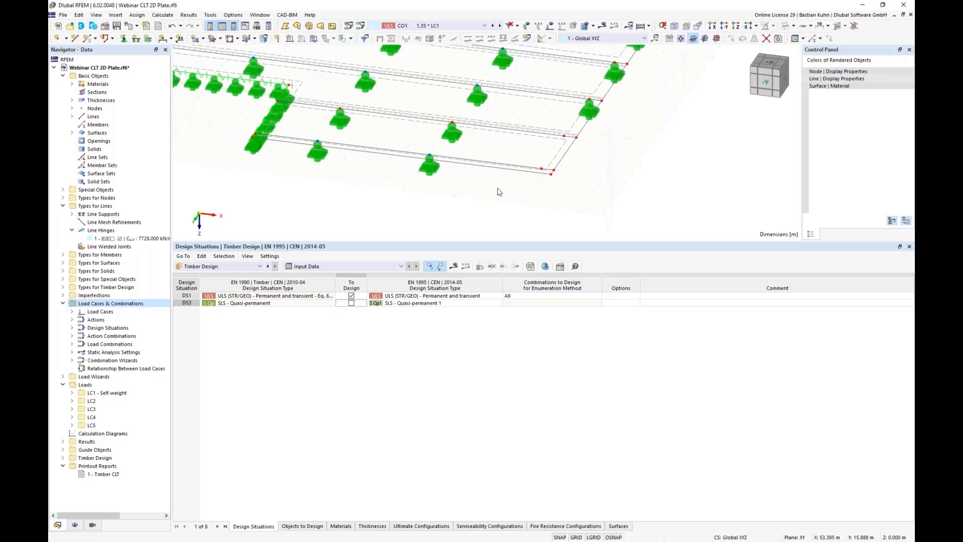
pyautogui.keyDown('ctrl'); pyautogui.moveTo(430, 165); pyautogui.dragTo(567, 139); pyautogui.keyUp('ctrl')
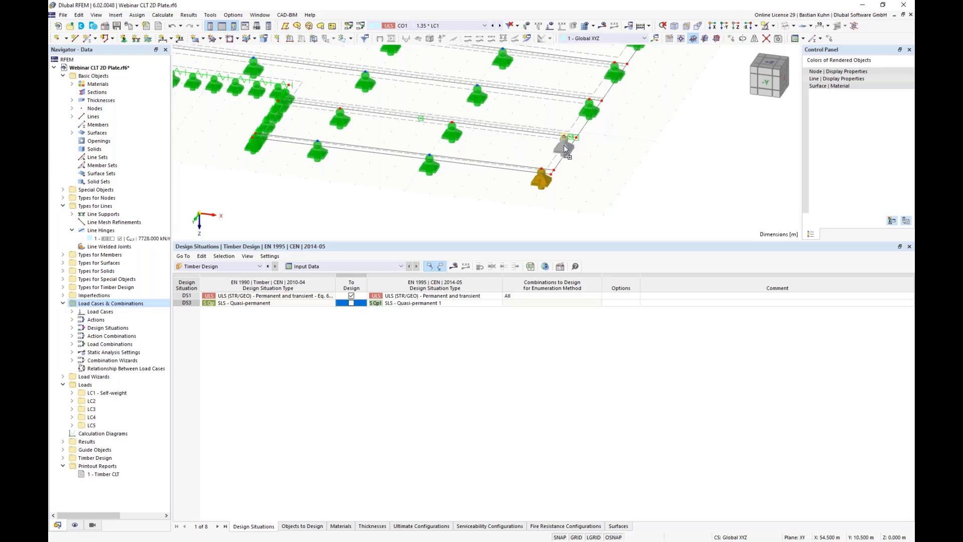
pyautogui.click(617, 185)
# - Check the supports across the whole plate and run the Timber Design calculation
pyautogui.scroll(-4, 500, 191)
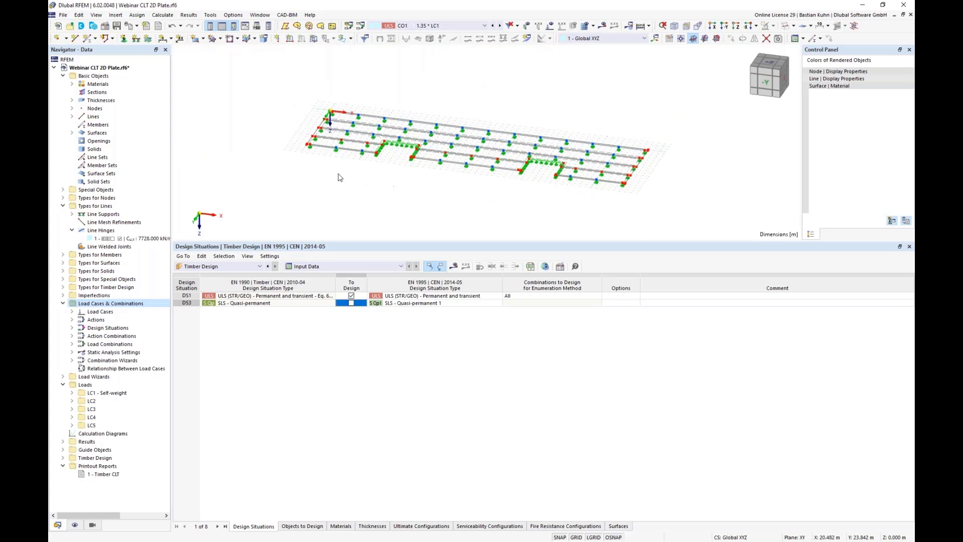
pyautogui.scroll(4, 372, 151)
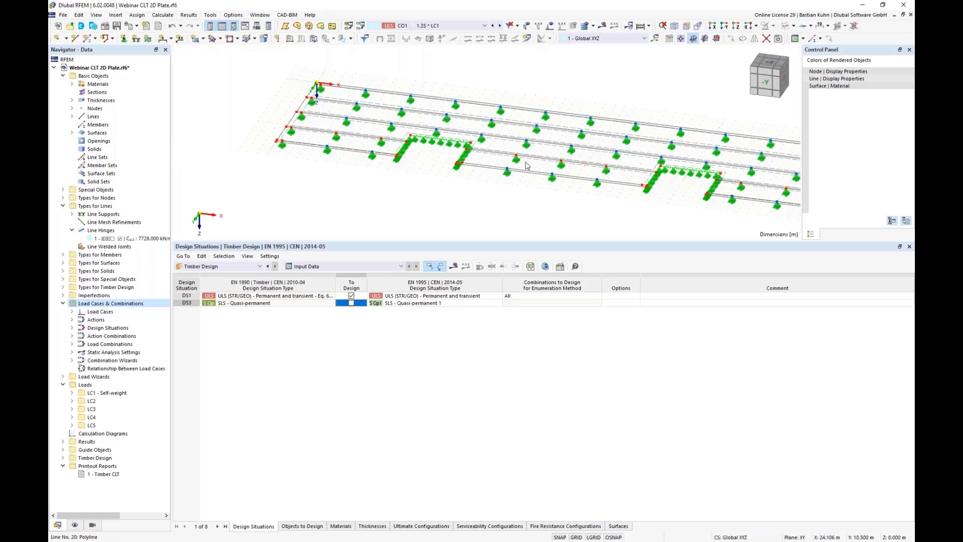
pyautogui.scroll(-3, 497, 186)
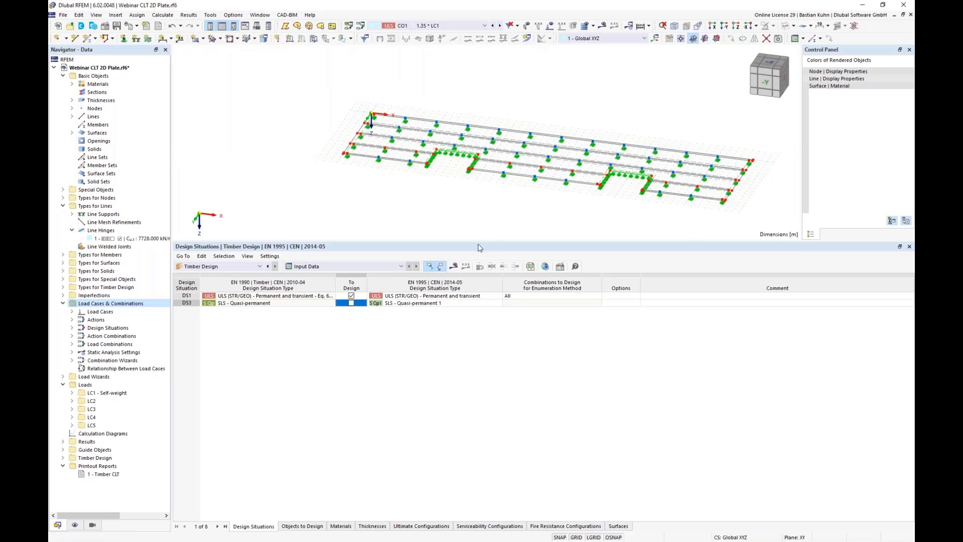
pyautogui.click(454, 266)
pyautogui.click(518, 313)
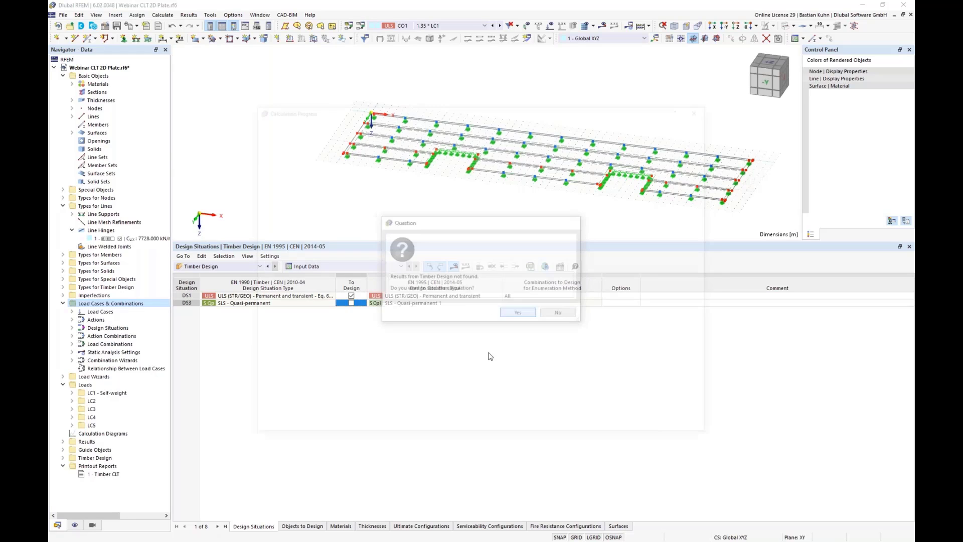
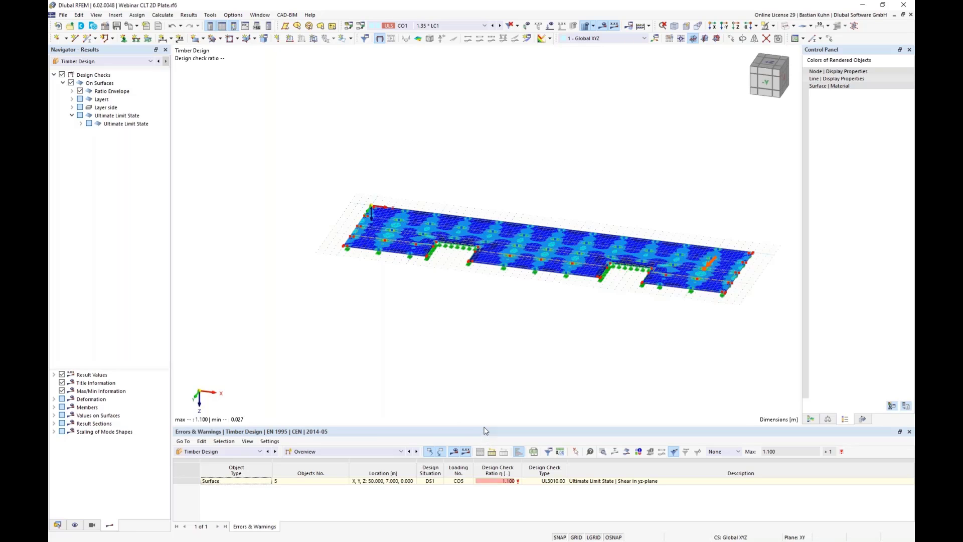
# - List the surface design ratios by design situation and locate the ultimate limit state shear in yz-plane check in a plan view
pyautogui.moveTo(486, 431); pyautogui.dragTo(484, 271)
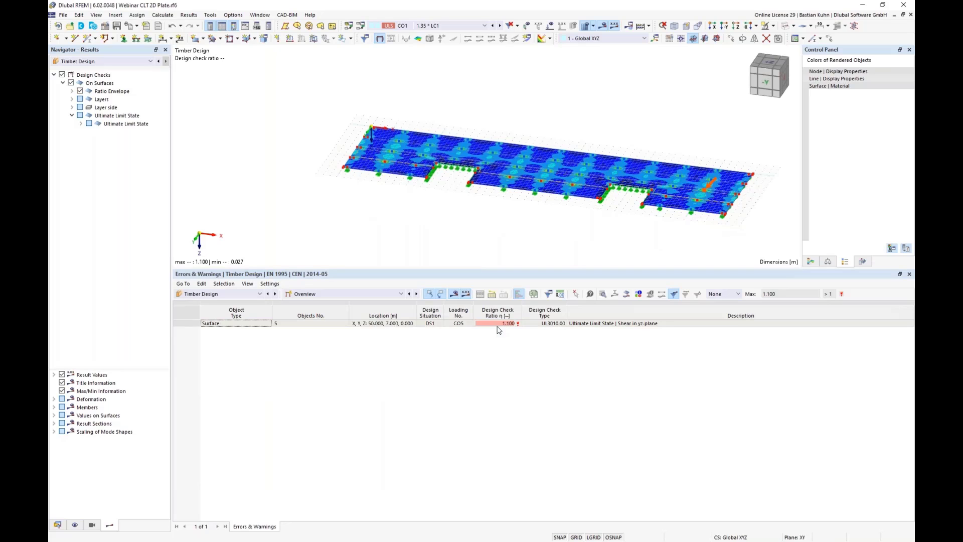
pyautogui.click(631, 325)
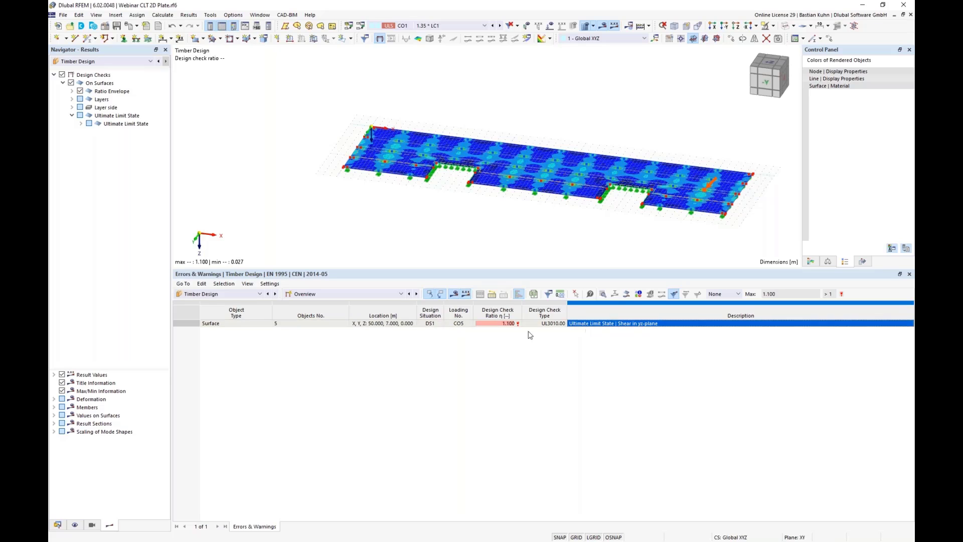
pyautogui.click(416, 294)
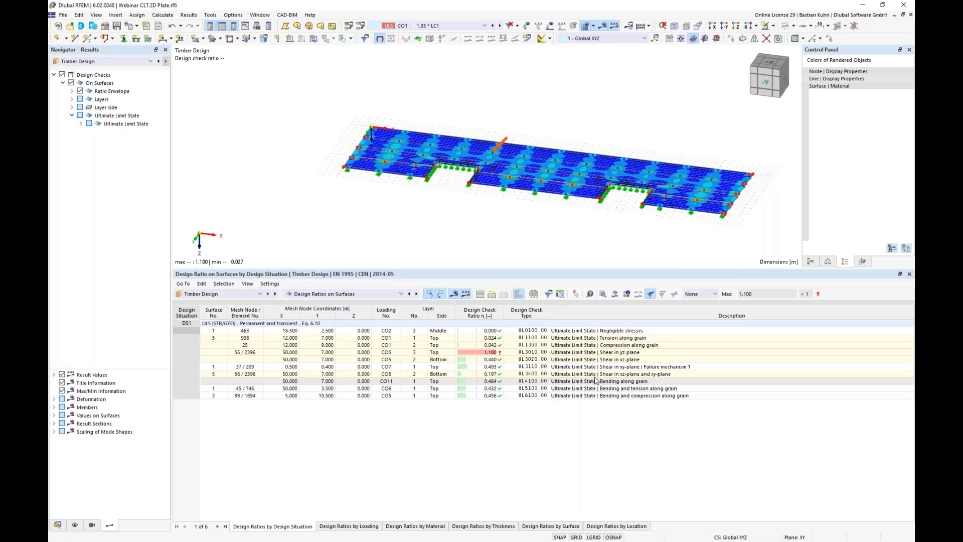
pyautogui.click(590, 354)
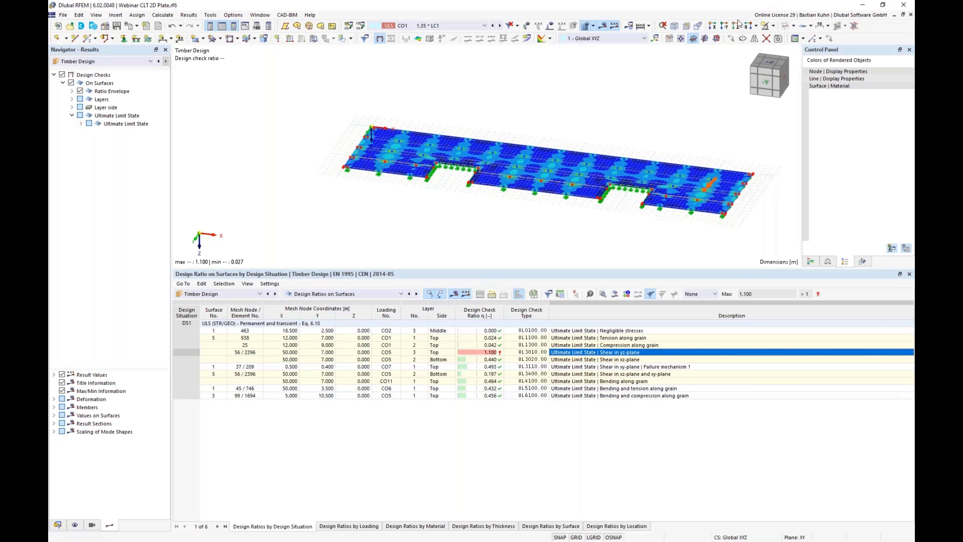
pyautogui.click(731, 39)
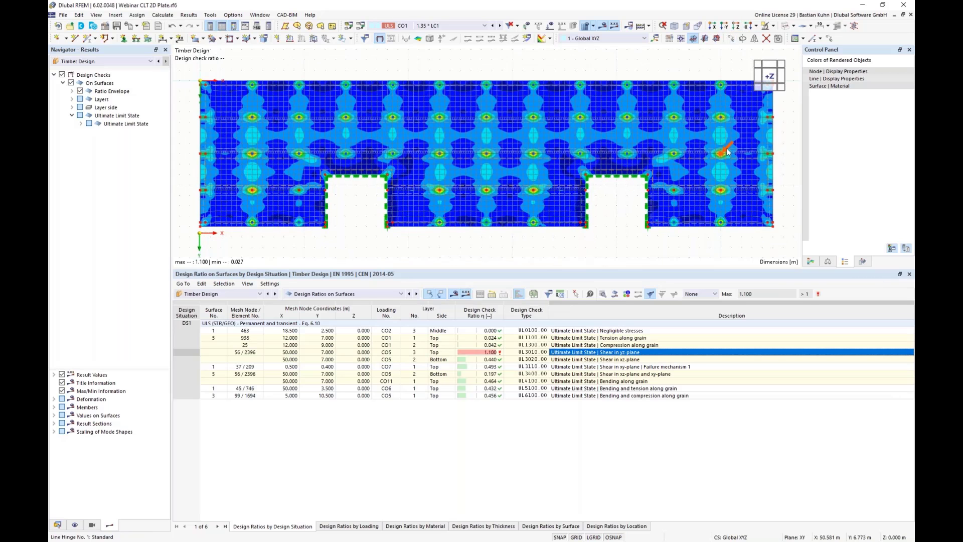
pyautogui.scroll(6, 728, 155)
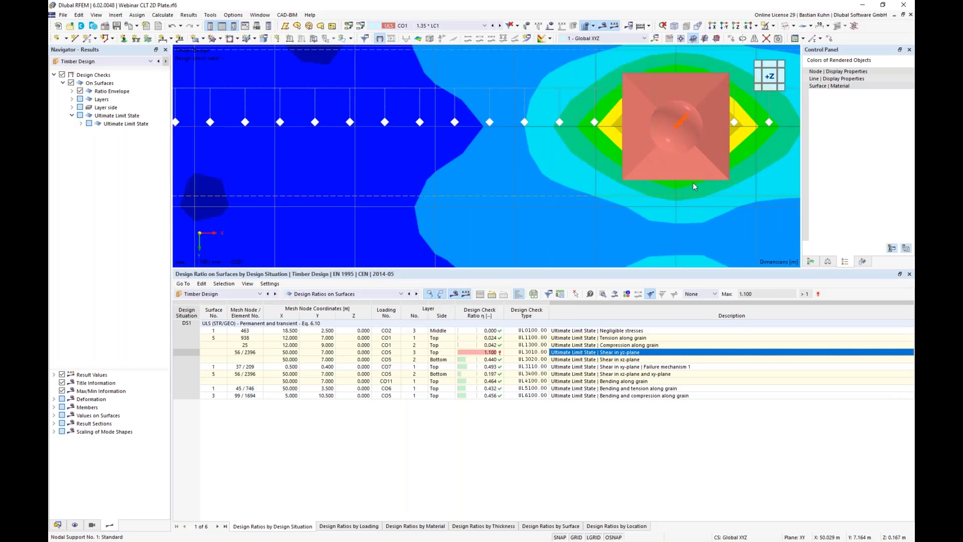
# - Hide the nodal supports in the model display and inspect the design ratio peak around node 56
pyautogui.click(75, 525)
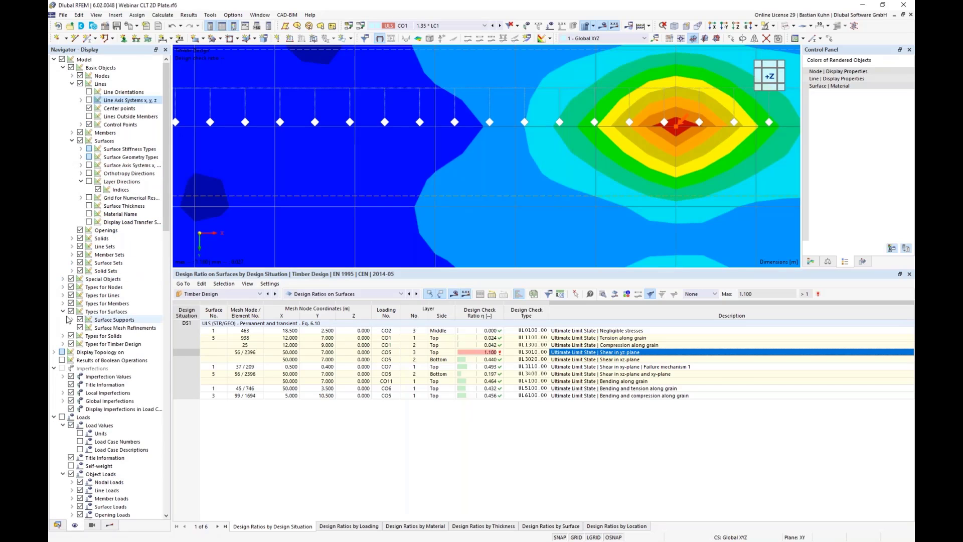
pyautogui.click(63, 288)
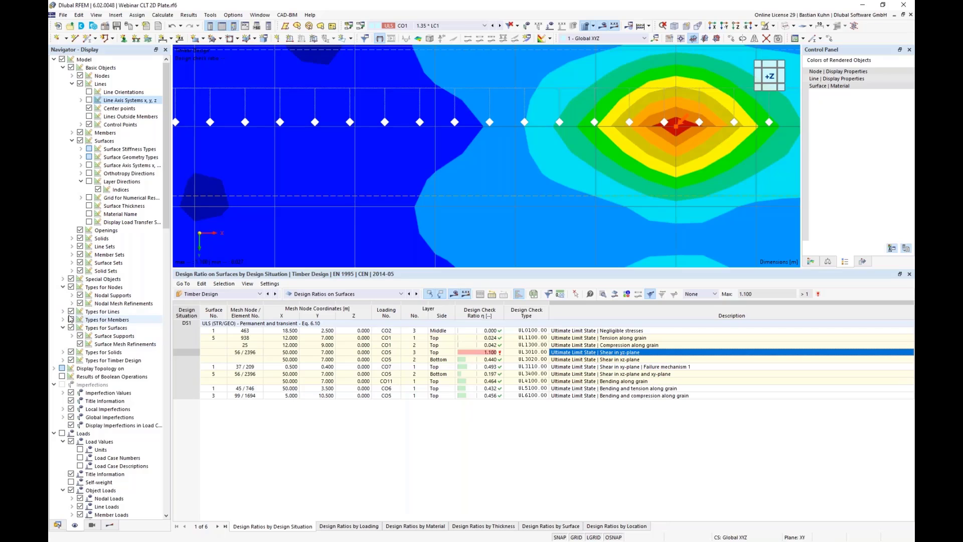
pyautogui.click(80, 295)
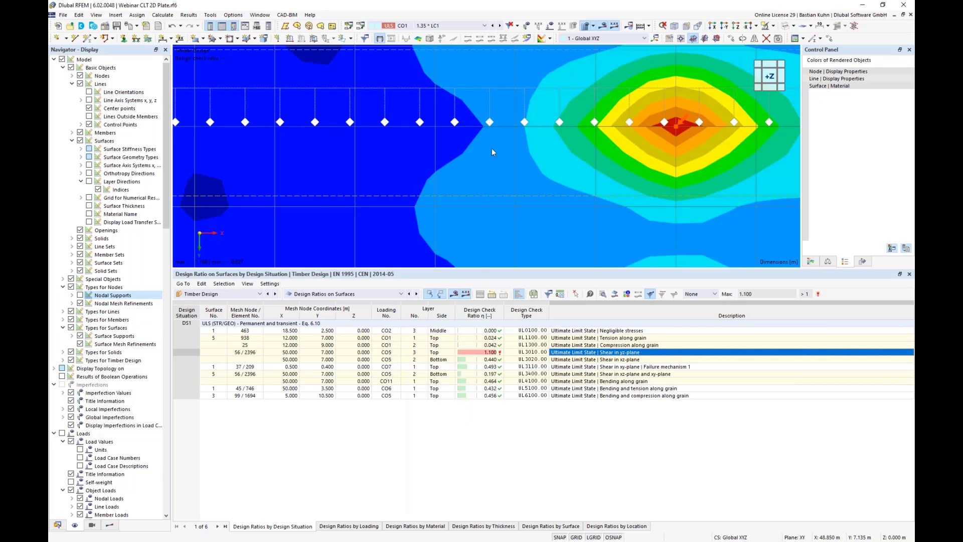
pyautogui.scroll(-3, 492, 148)
pyautogui.scroll(-3, 602, 139)
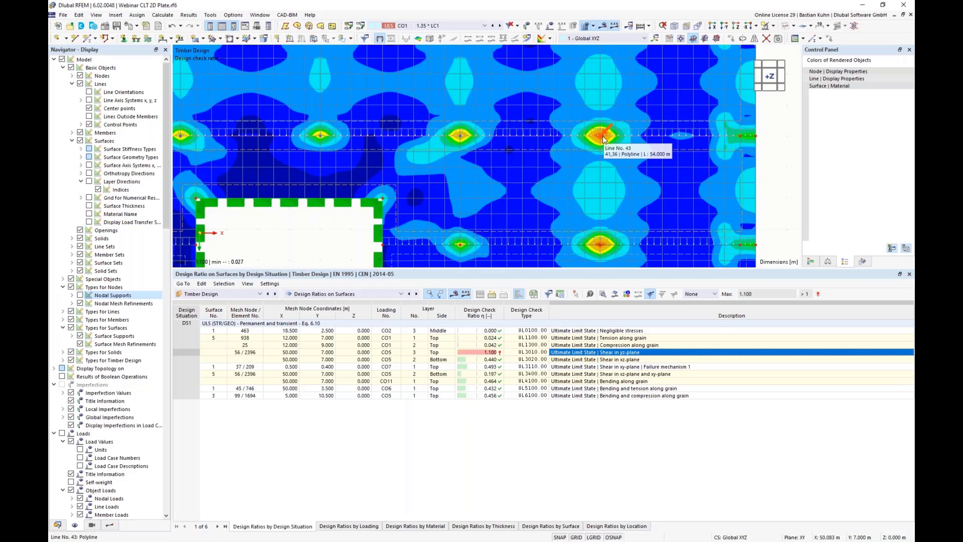
pyautogui.scroll(4, 604, 140)
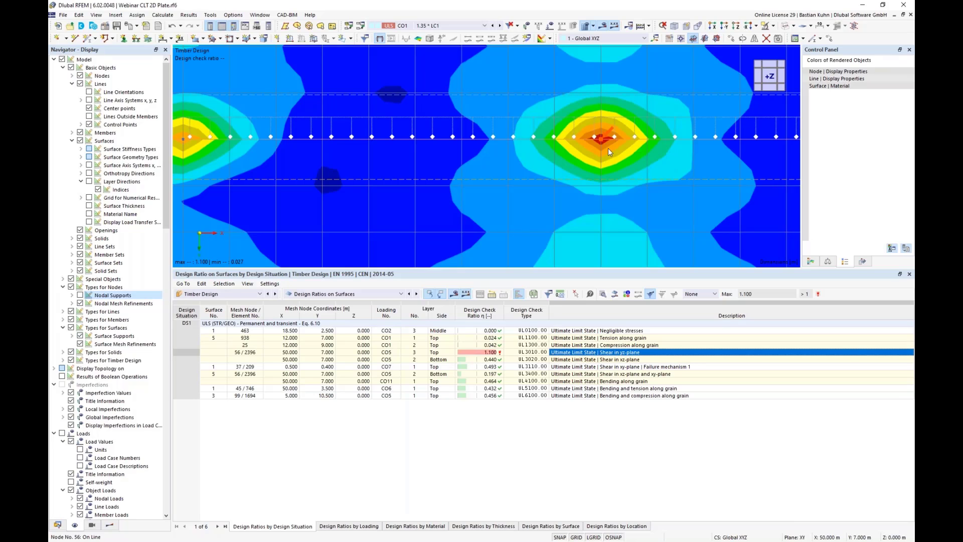
pyautogui.scroll(3, 602, 140)
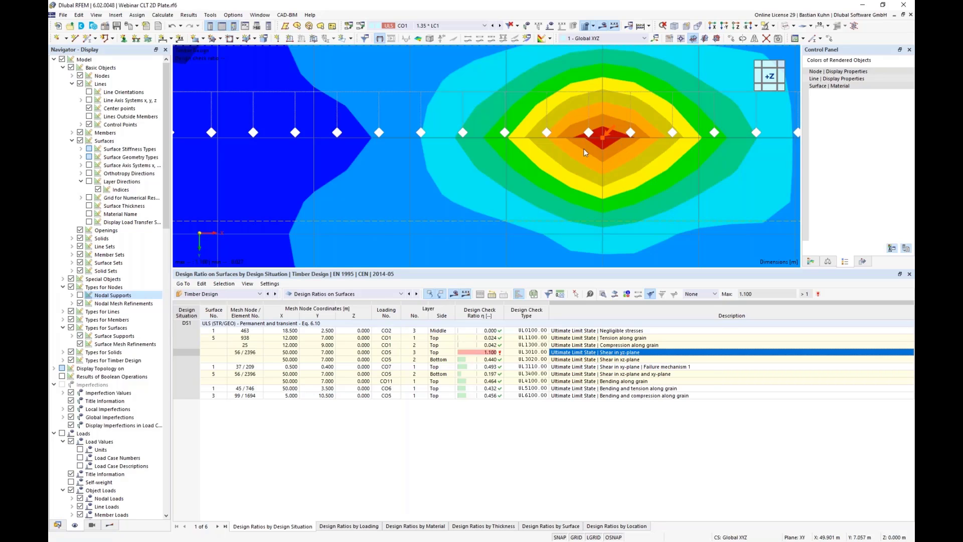
pyautogui.scroll(-3, 583, 149)
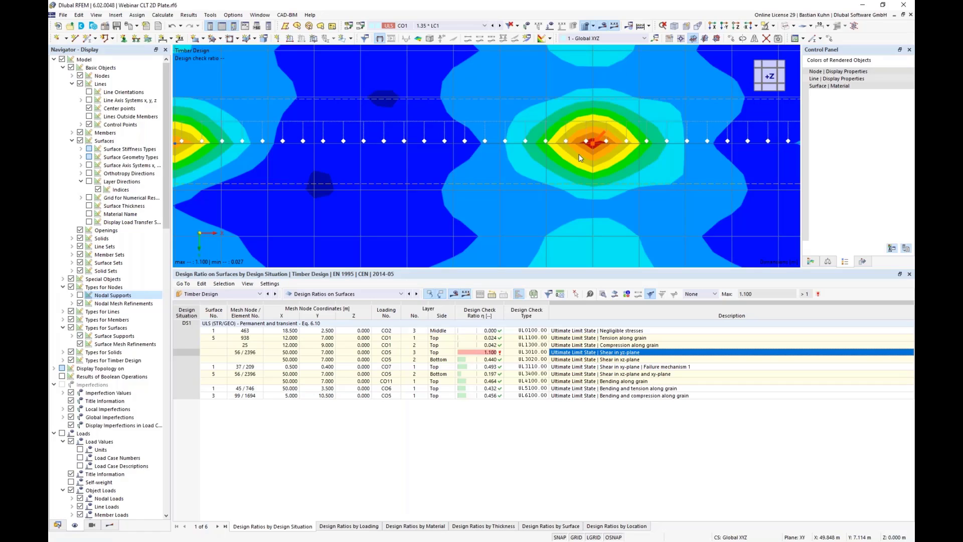
# - Review the design check details of the shear in yz-plane check for surface 5 at mesh node 56
pyautogui.doubleClick(621, 353)
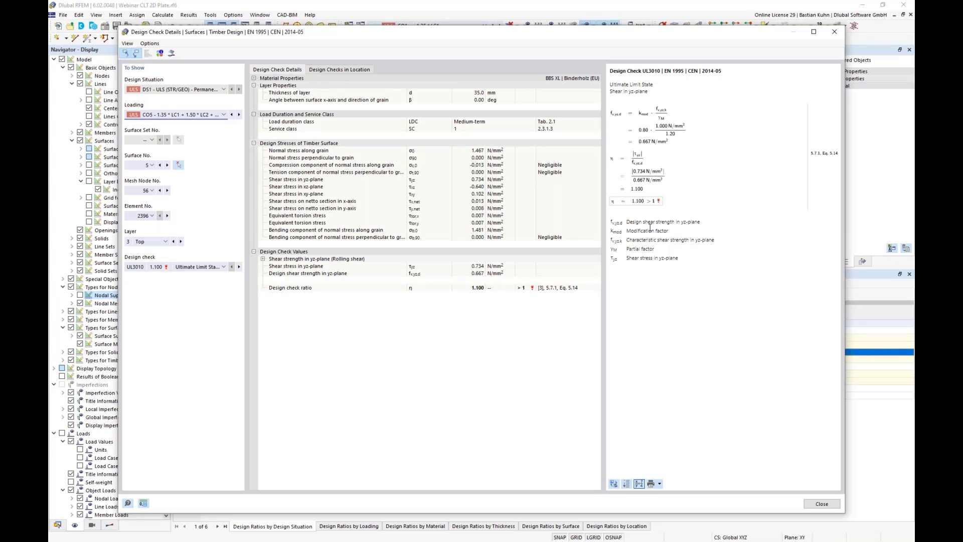
pyautogui.click(834, 33)
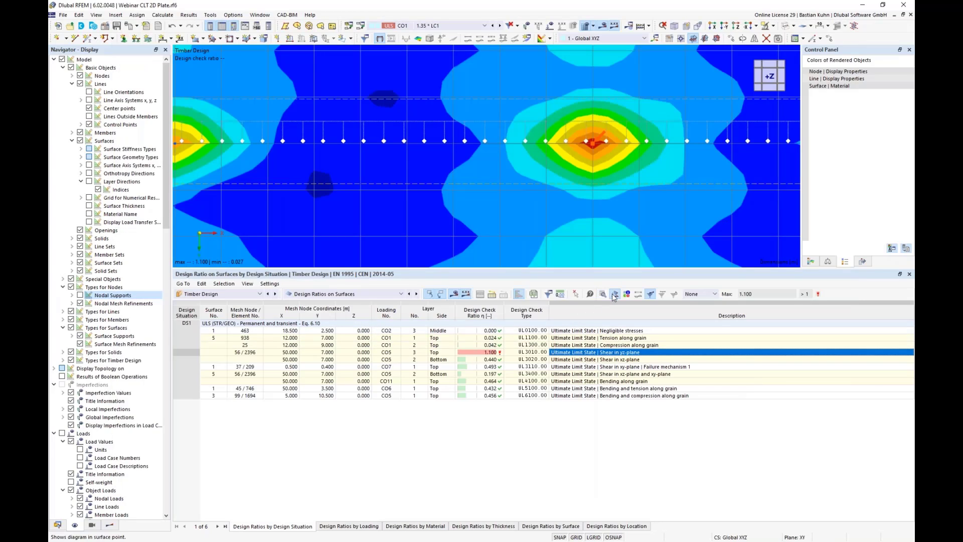
# - Examine the through-thickness result diagrams at the critical surface point for design ratio, normal stress along grain and yz shear stress
pyautogui.click(614, 295)
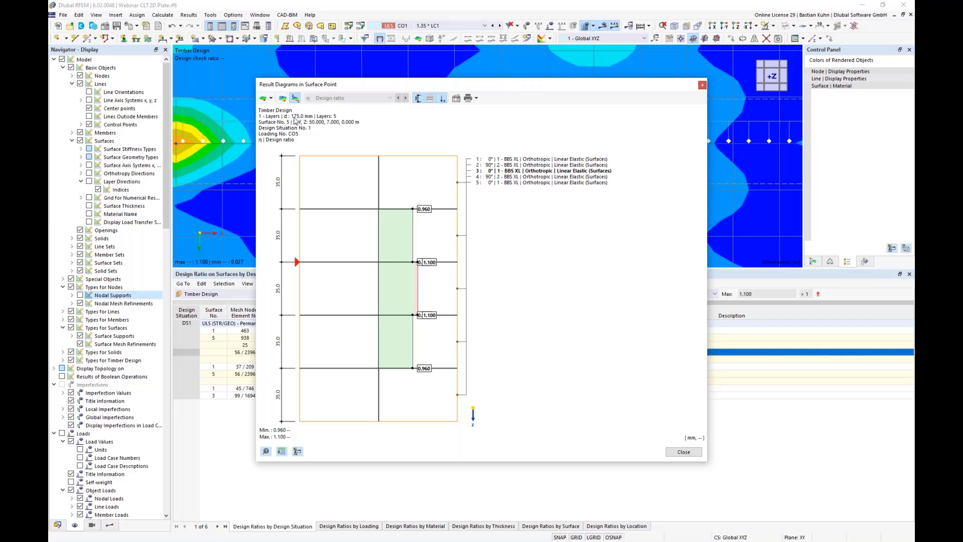
pyautogui.click(339, 199)
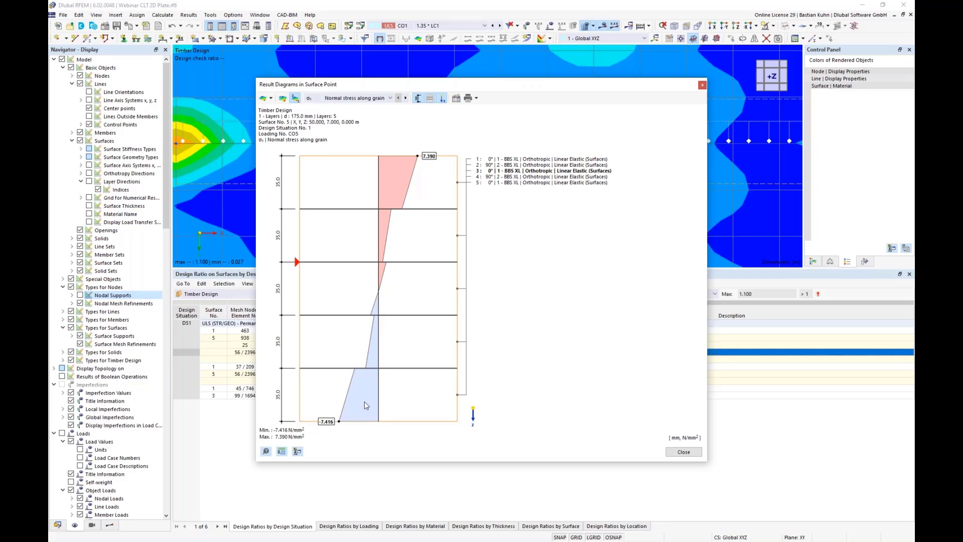
pyautogui.click(385, 98)
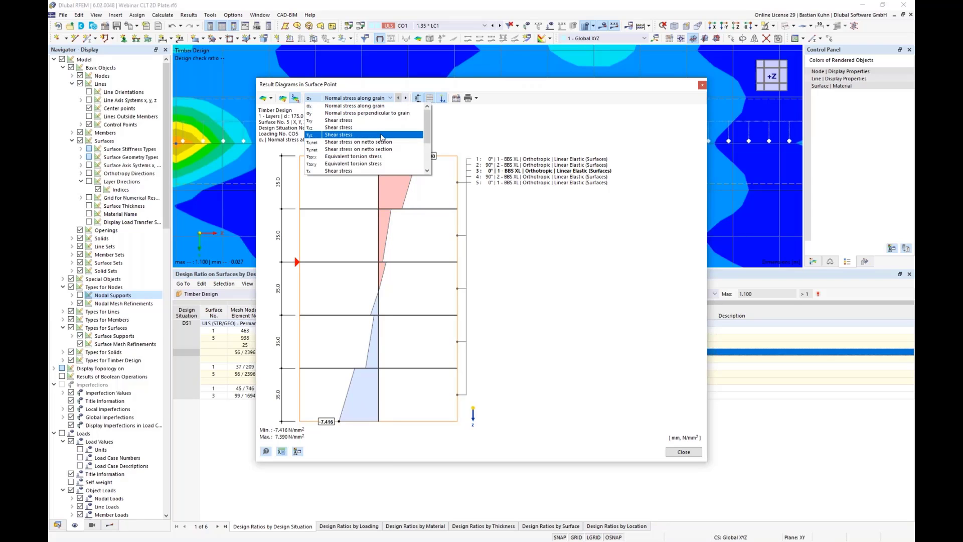
pyautogui.press('Escape')
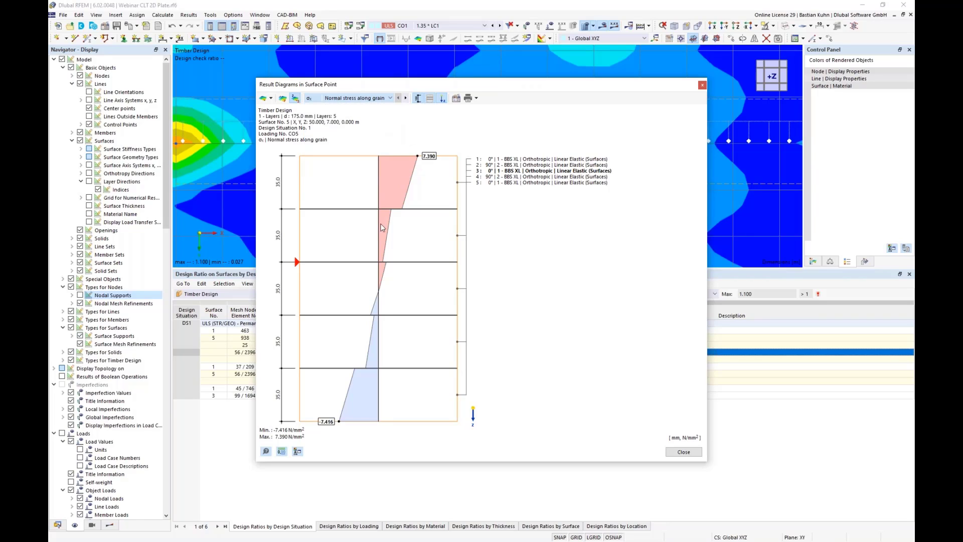
pyautogui.click(356, 147)
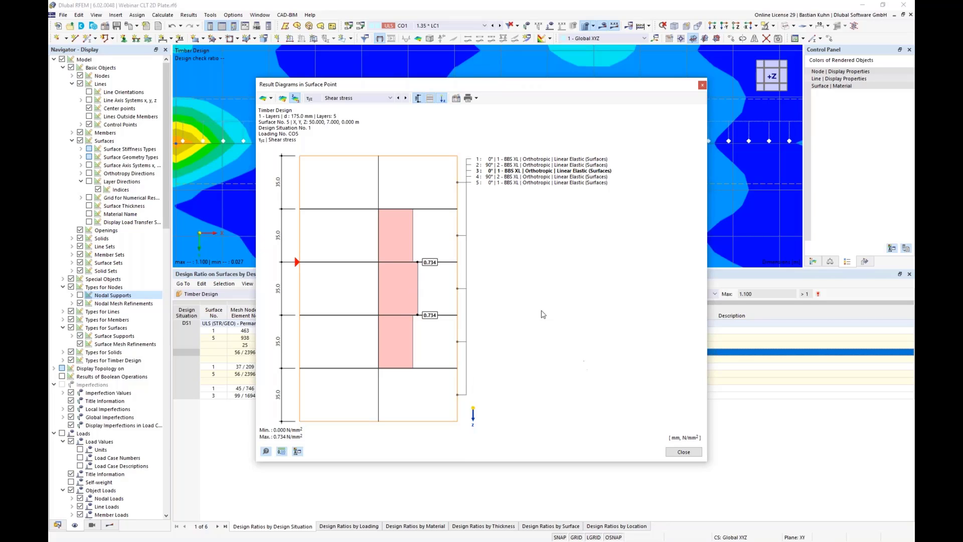
# - Switch the surface point diagram to normal stress along grain and print its graphics to the printout report
pyautogui.click(476, 98)
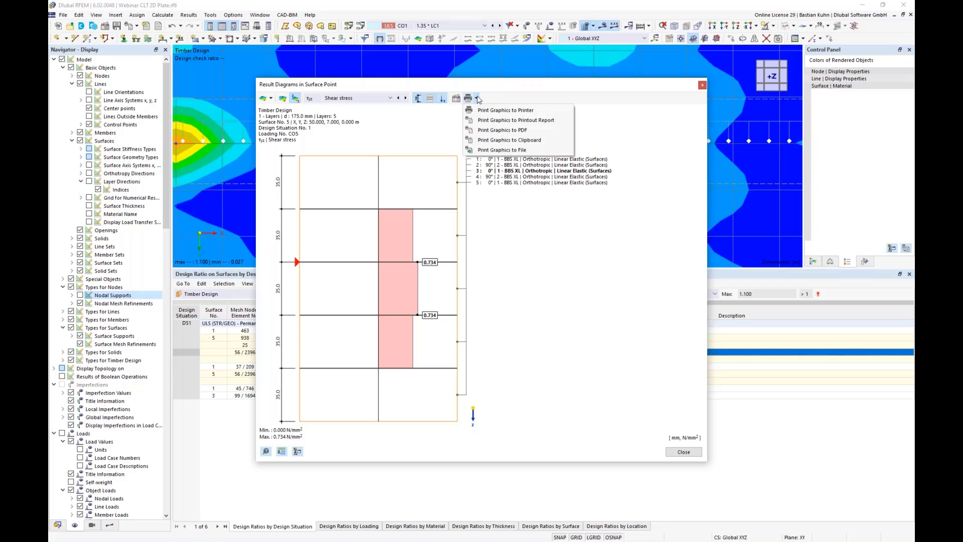
pyautogui.click(490, 89)
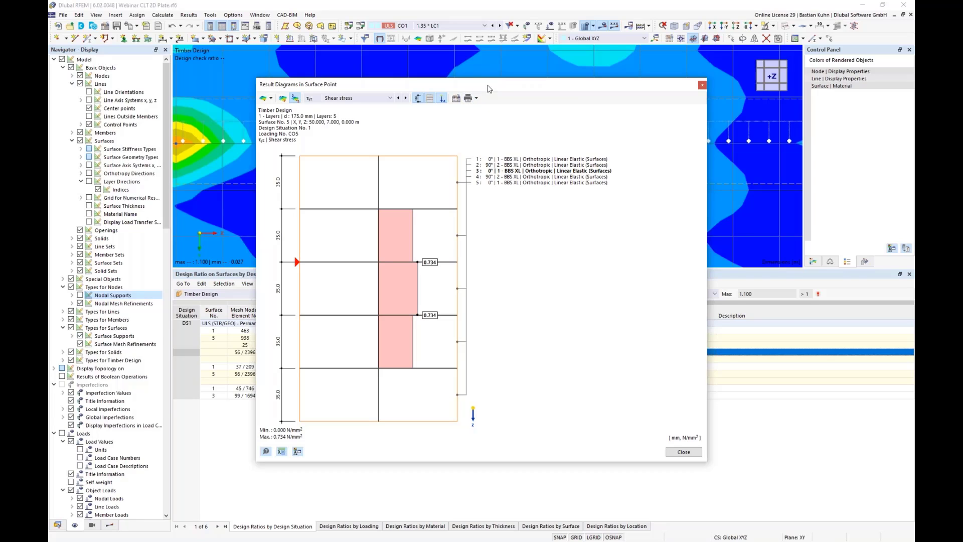
pyautogui.click(359, 99)
pyautogui.press('Escape')
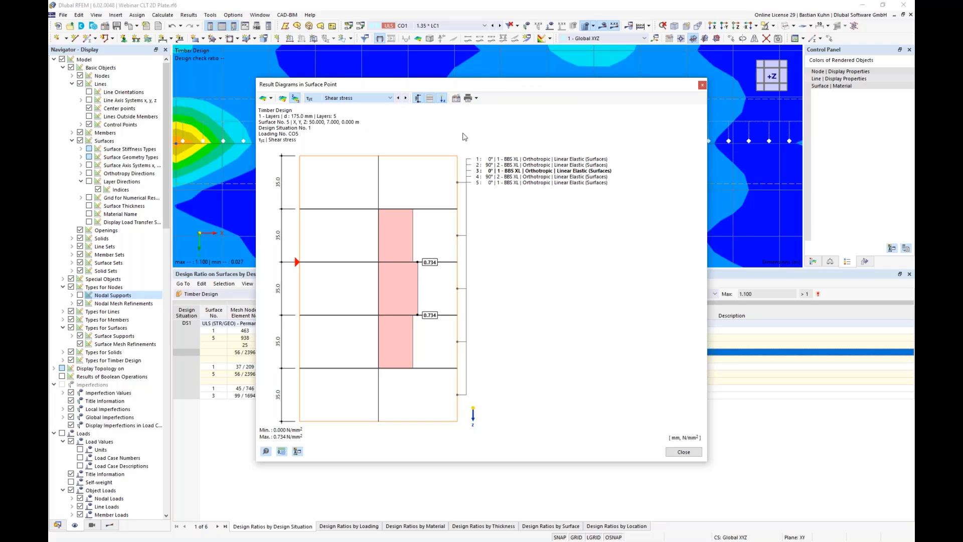
pyautogui.click(477, 98)
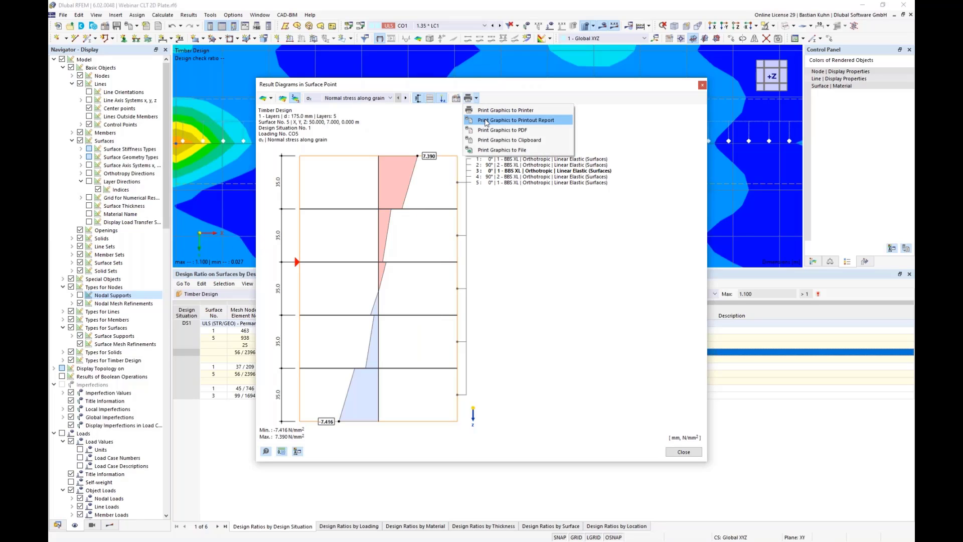
pyautogui.click(487, 121)
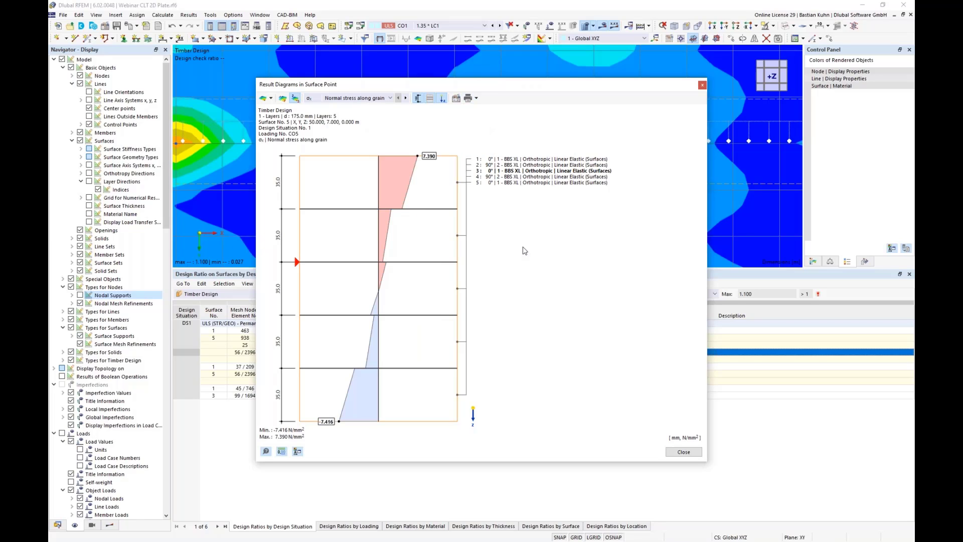
# - Set the height ratio of the surface point diagram's graphic to 40 %, send it to the printout report and close the diagram
pyautogui.click(682, 453)
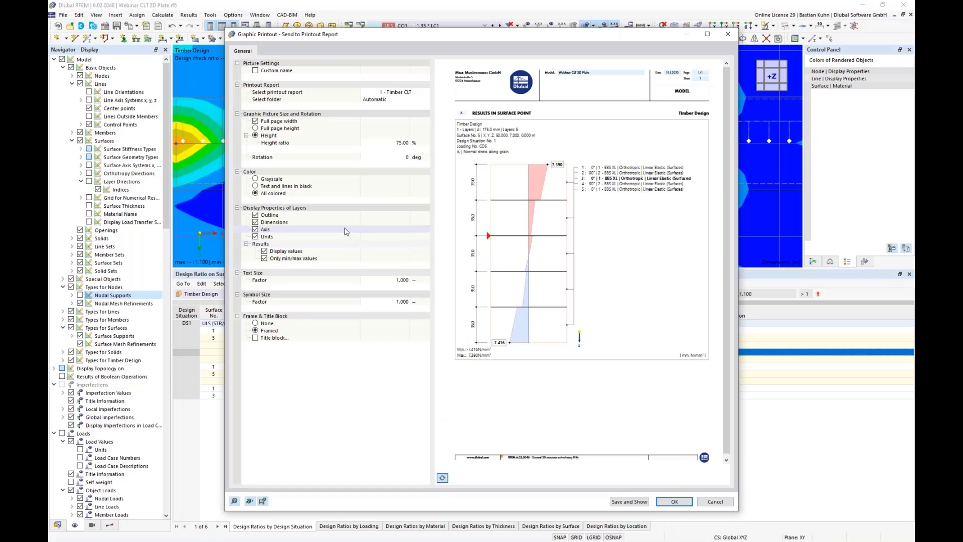
pyautogui.click(393, 143)
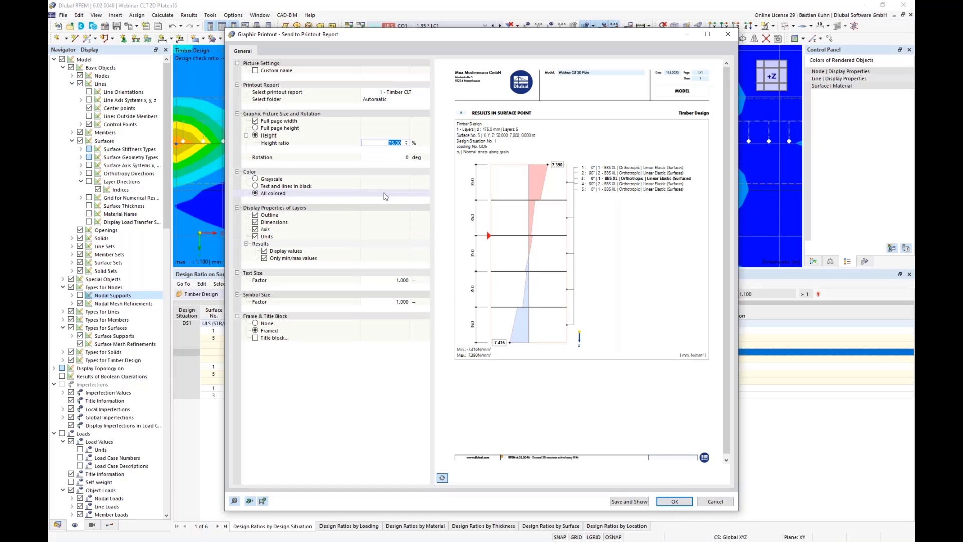
pyautogui.write('40')
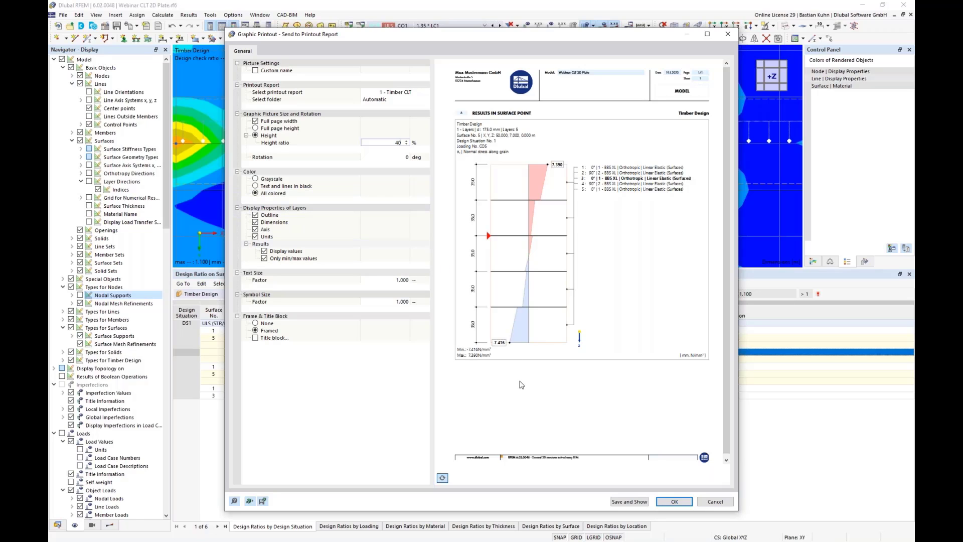
pyautogui.click(675, 501)
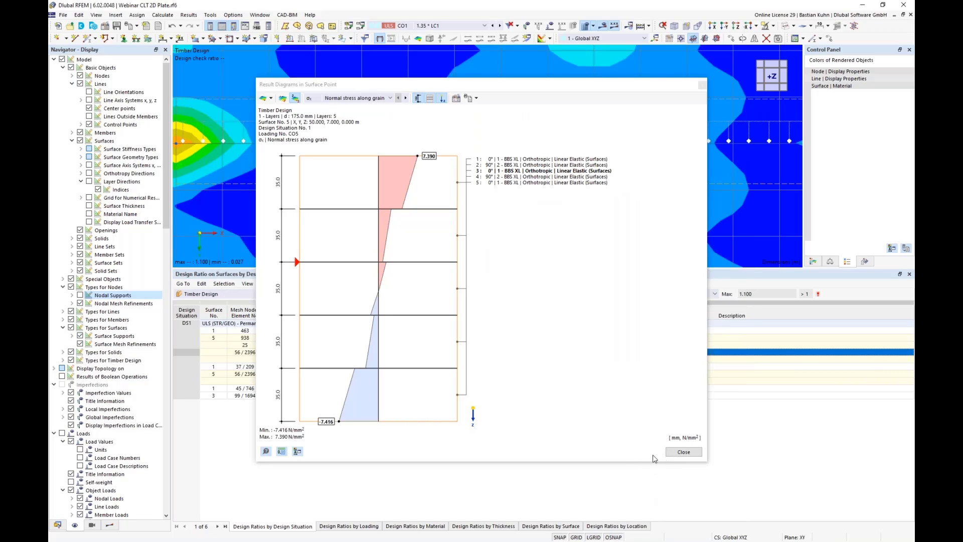
pyautogui.press('Escape')
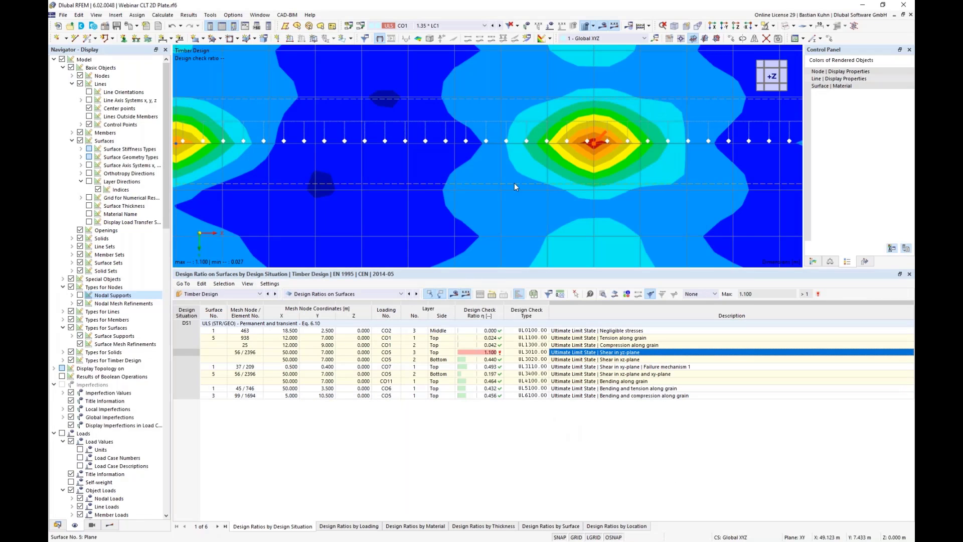
# - Show the whole plate in an enlarged isometric view and set the design ratio envelope to the maximum of selected design checks
pyautogui.scroll(-4, 514, 182)
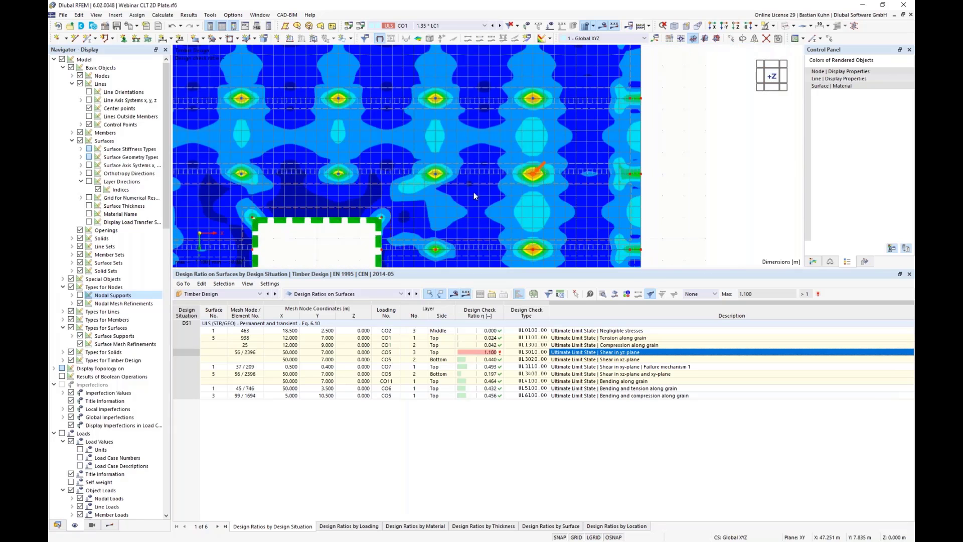
pyautogui.scroll(-5, 473, 193)
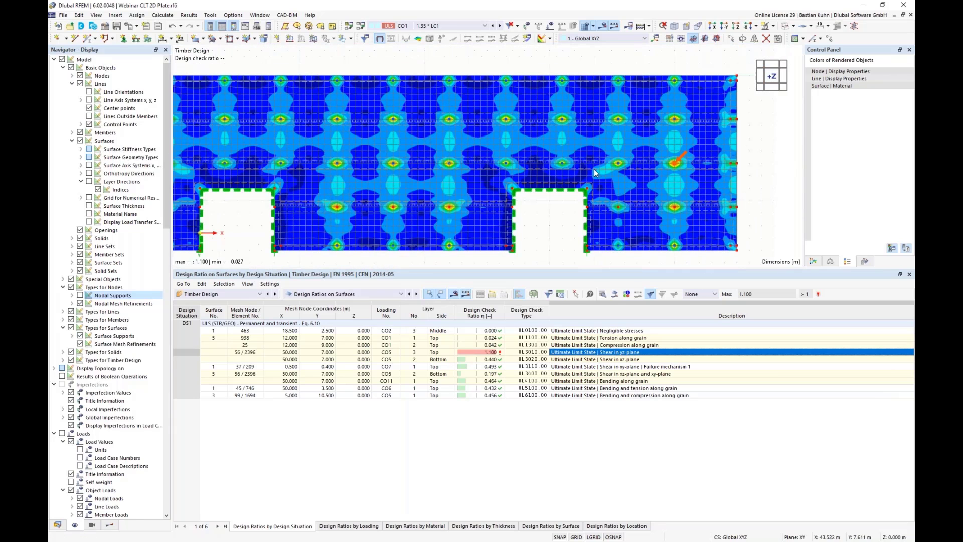
pyautogui.moveTo(605, 270); pyautogui.dragTo(624, 349)
pyautogui.moveTo(558, 293); pyautogui.dragTo(585, 281, button='middle')
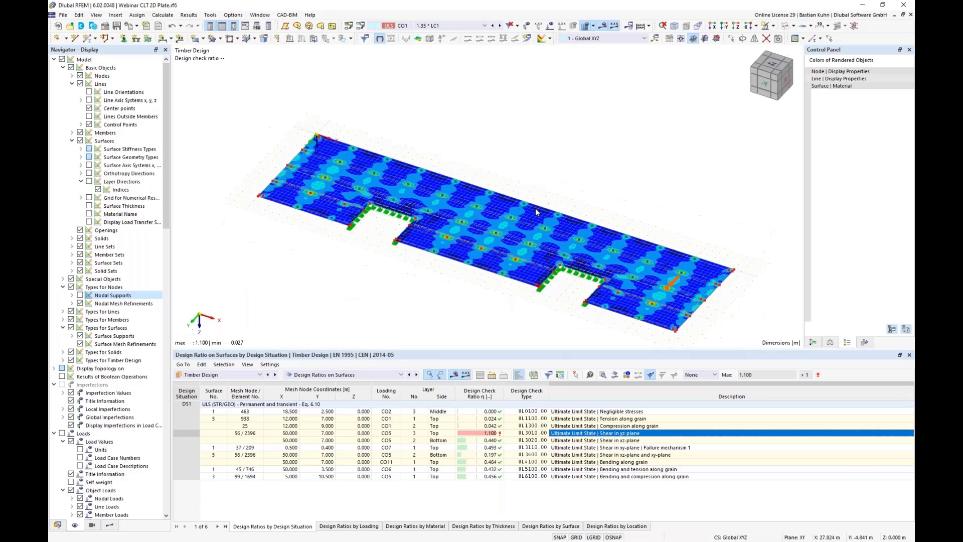
pyautogui.click(110, 525)
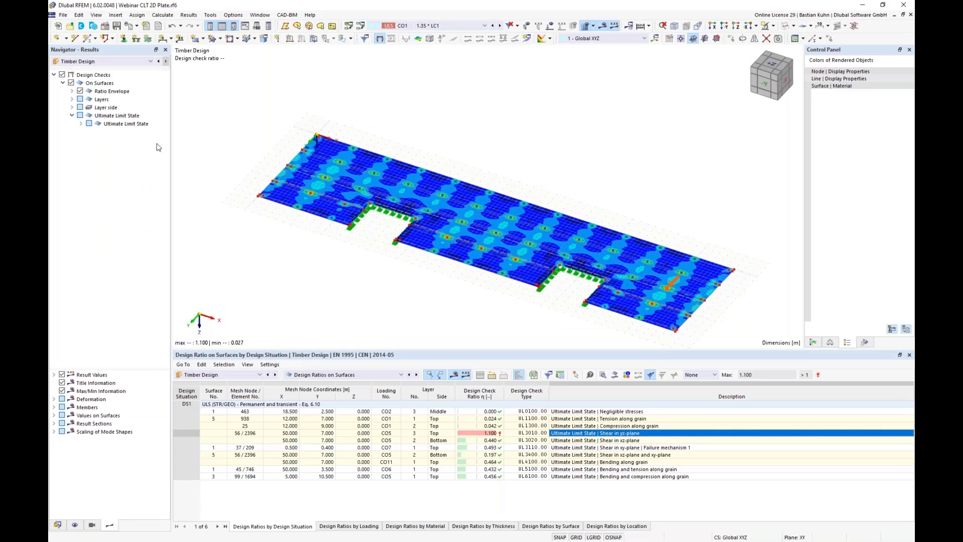
pyautogui.click(71, 91)
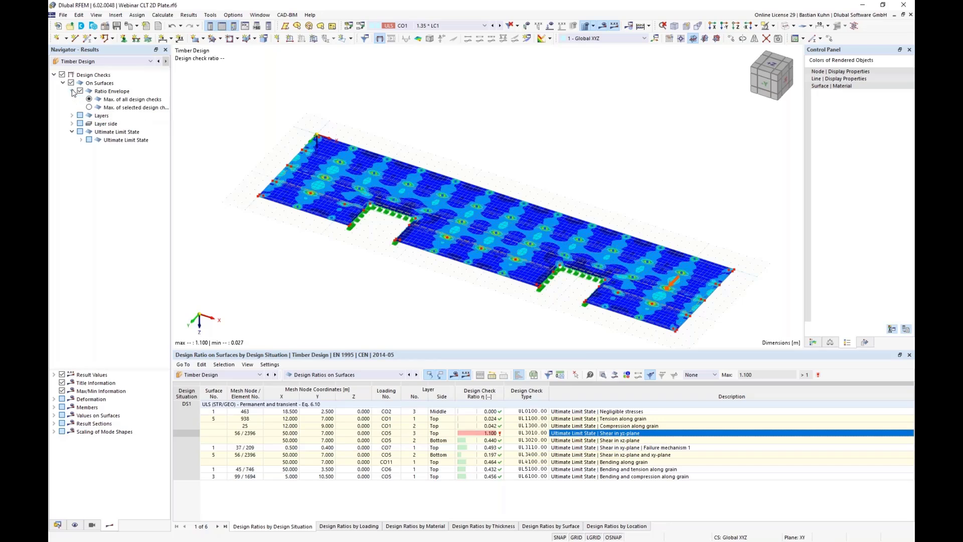
pyautogui.click(97, 107)
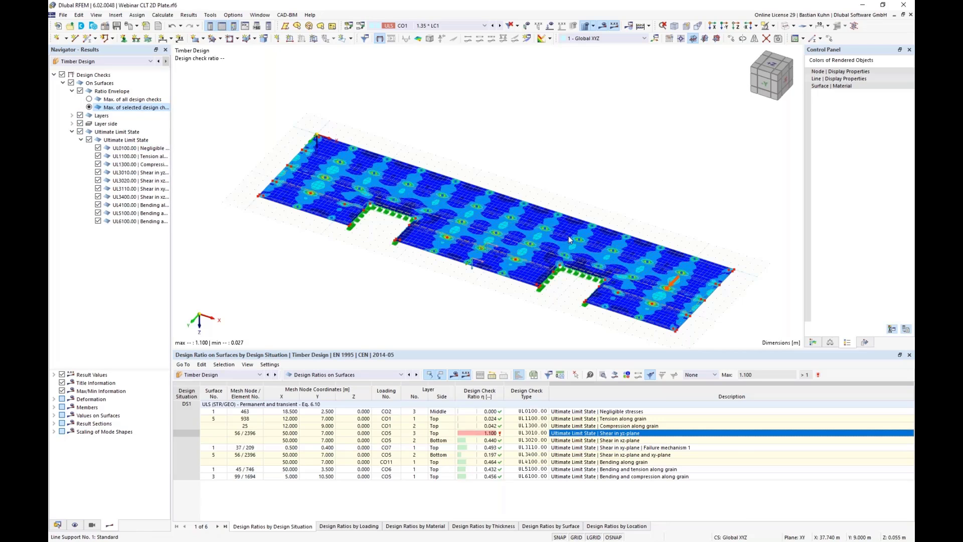
pyautogui.moveTo(566, 276); pyautogui.dragTo(558, 234, button='middle')
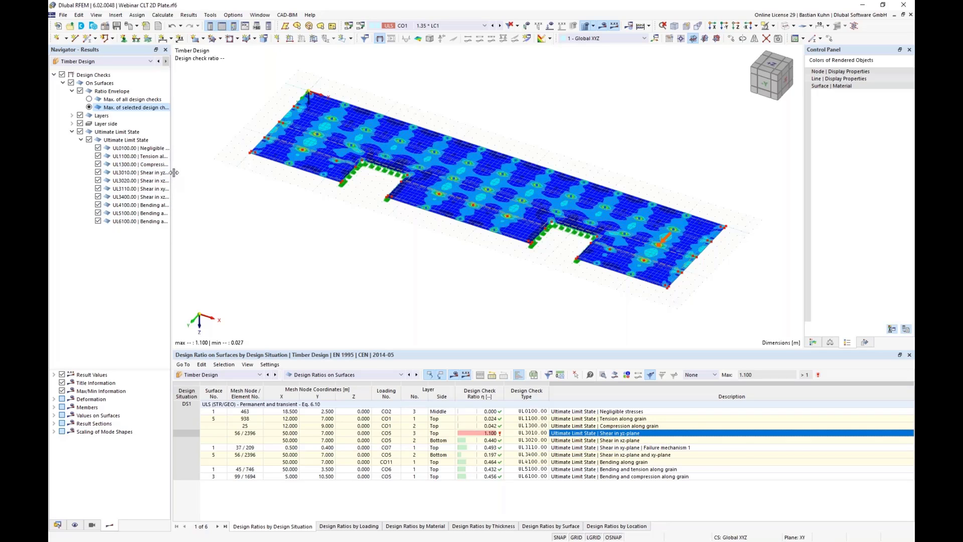
# - Widen the results navigator and review the selectable layers, layer sides and ultimate limit state checks for the ratio display
pyautogui.moveTo(173, 172); pyautogui.dragTo(209, 173)
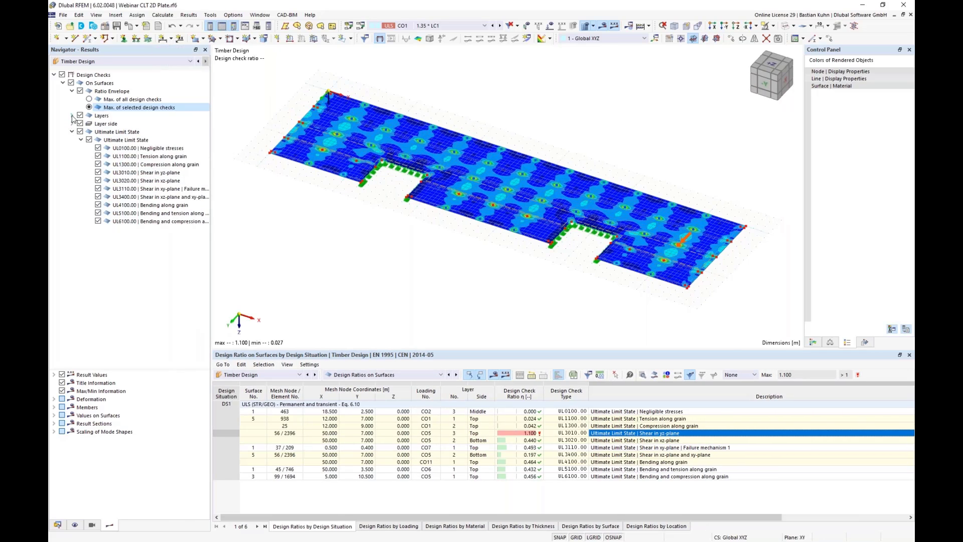
pyautogui.click(73, 115)
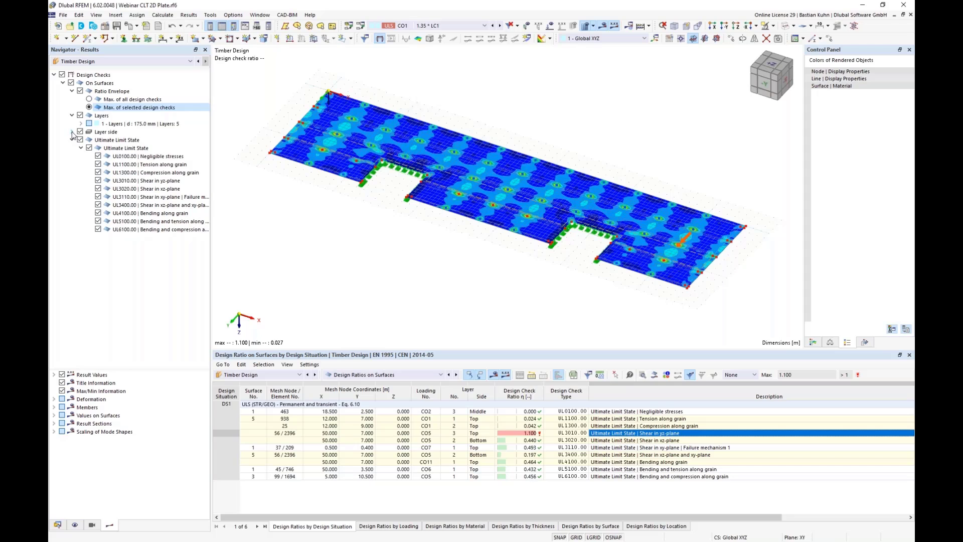
pyautogui.click(72, 132)
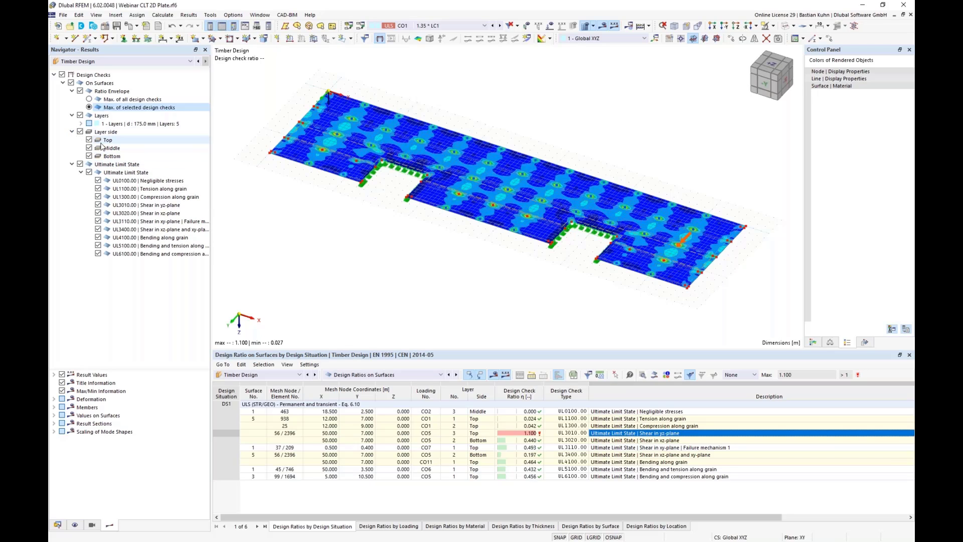
pyautogui.click(80, 124)
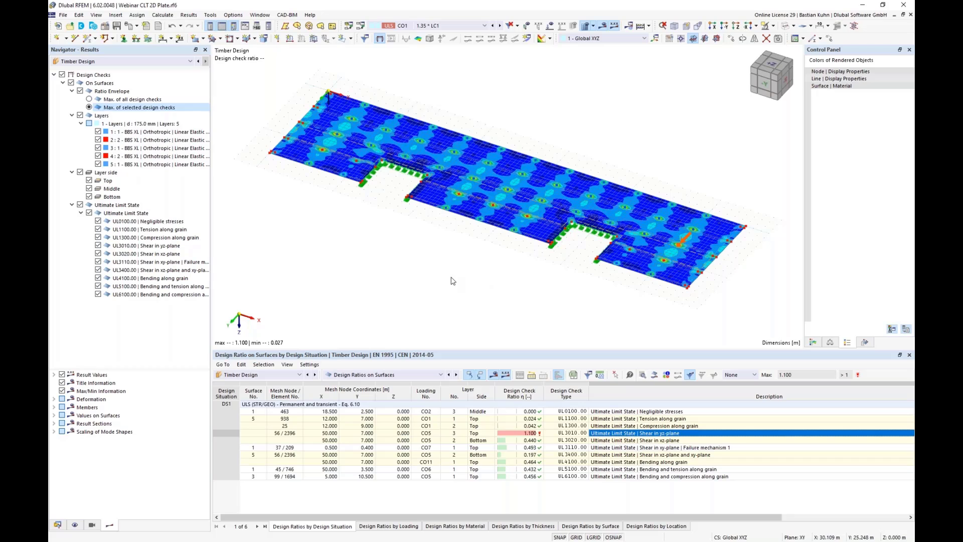
# - Switch the displayed results from timber design to static analysis and inspect the plate's global deformations for CO1
pyautogui.click(174, 62)
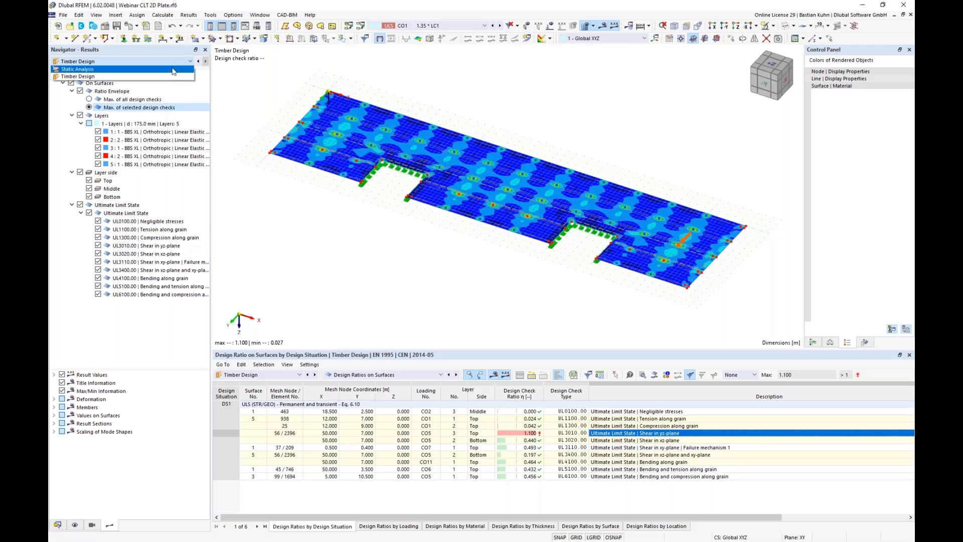
pyautogui.click(174, 71)
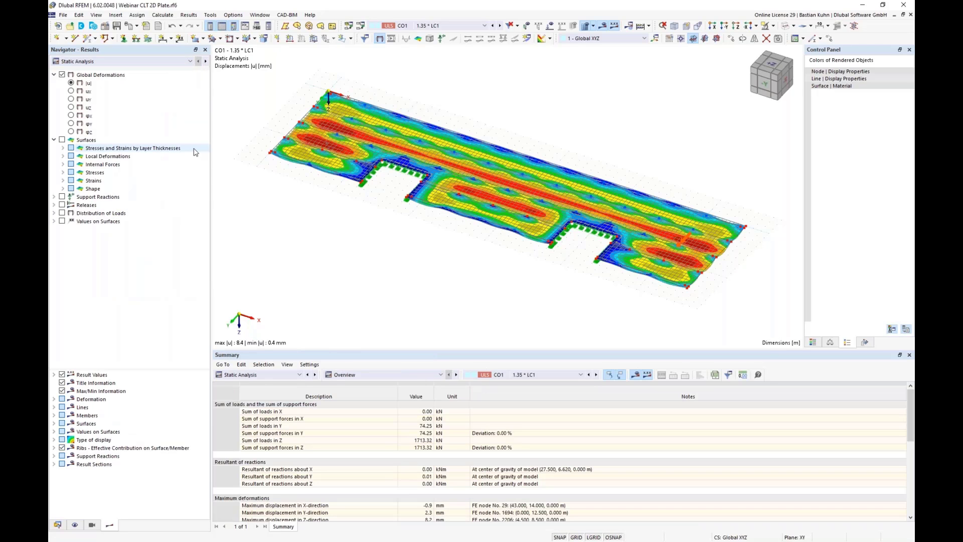
pyautogui.moveTo(417, 254); pyautogui.dragTo(389, 188, button='middle')
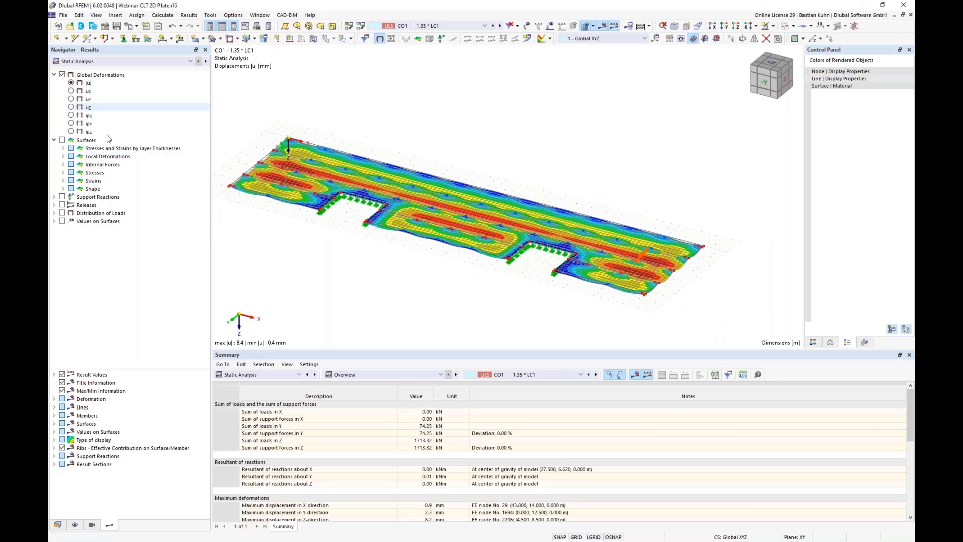
pyautogui.scroll(3, 303, 166)
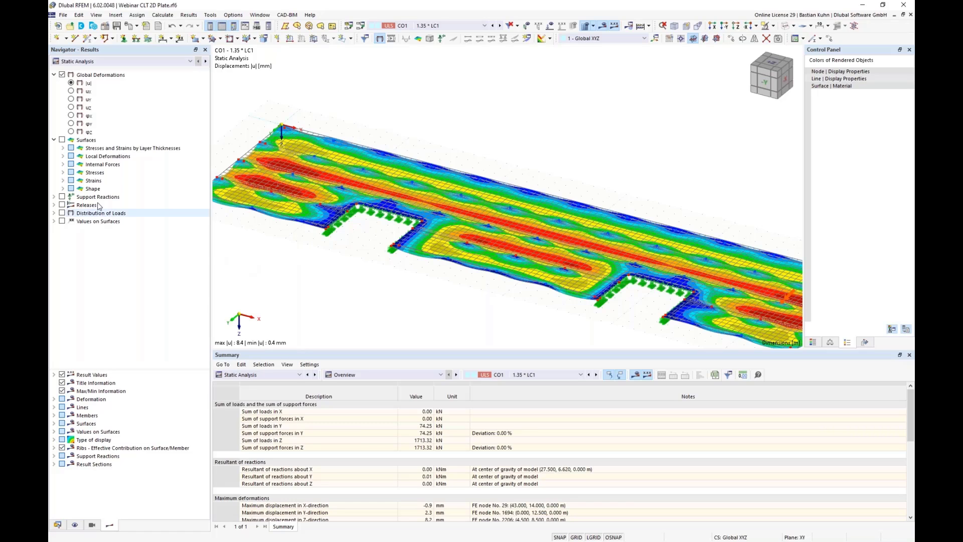
# - List the layers and basic surface stresses, and display the axial stress σx,+ for layer 1
pyautogui.click(63, 149)
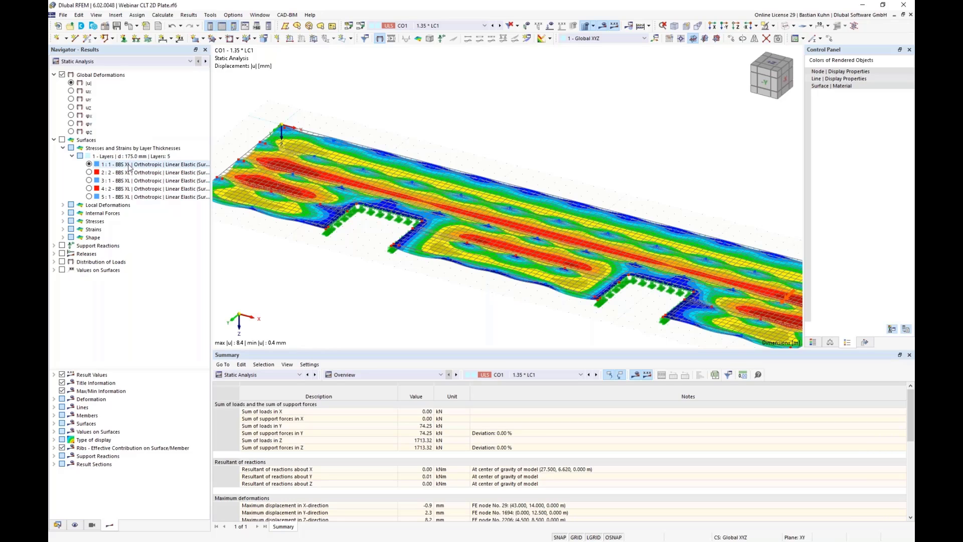
pyautogui.click(63, 221)
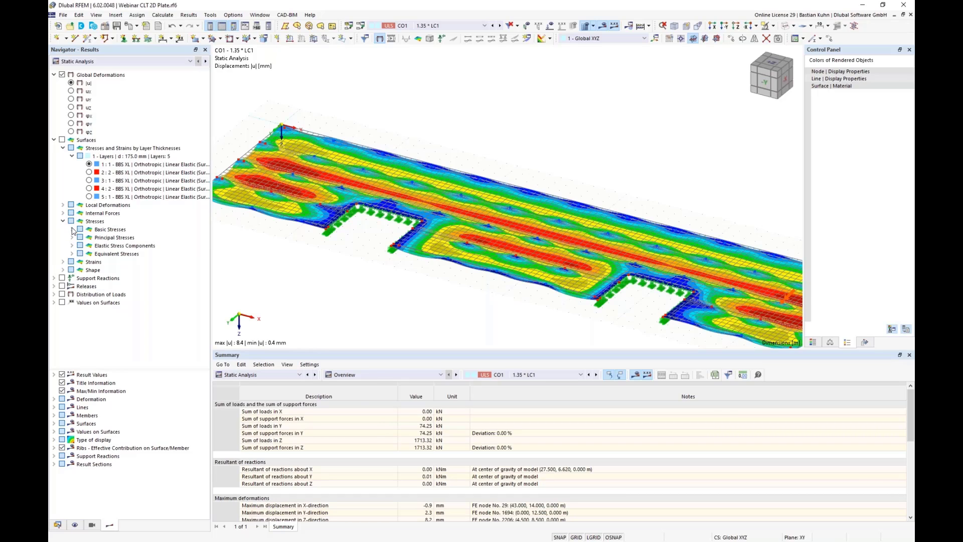
pyautogui.click(72, 229)
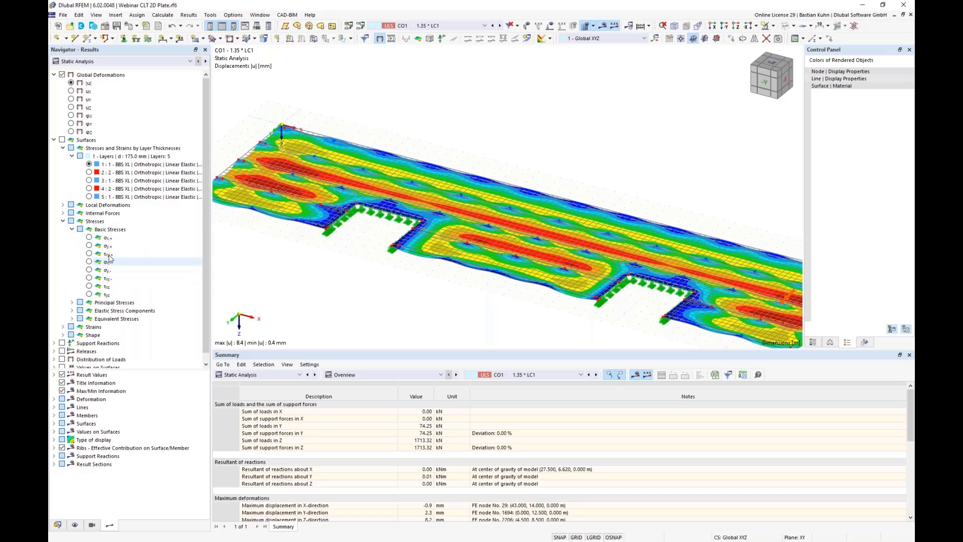
pyautogui.click(90, 239)
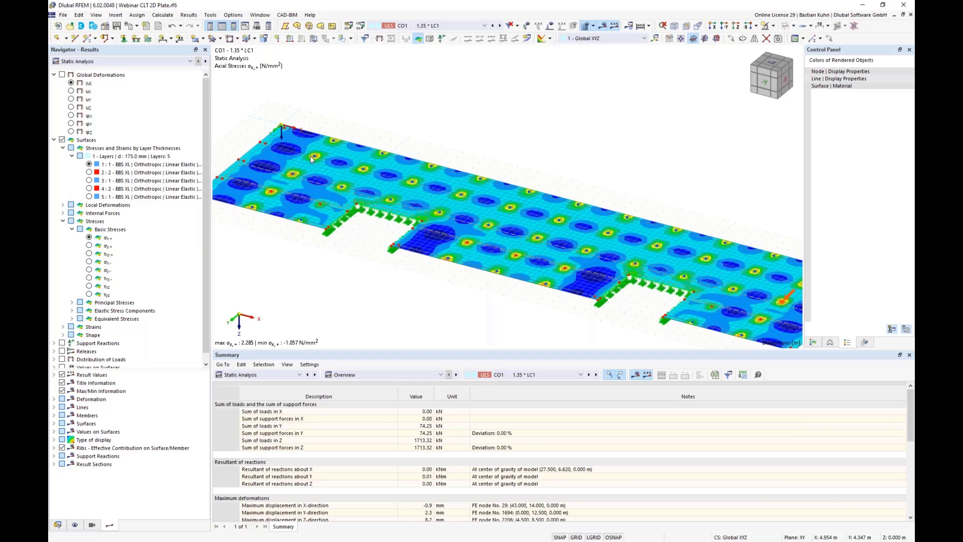
# - Compare the axial stress σx,- in layers 1, 3 and 5, then display σx,+ for layer 5
pyautogui.click(89, 262)
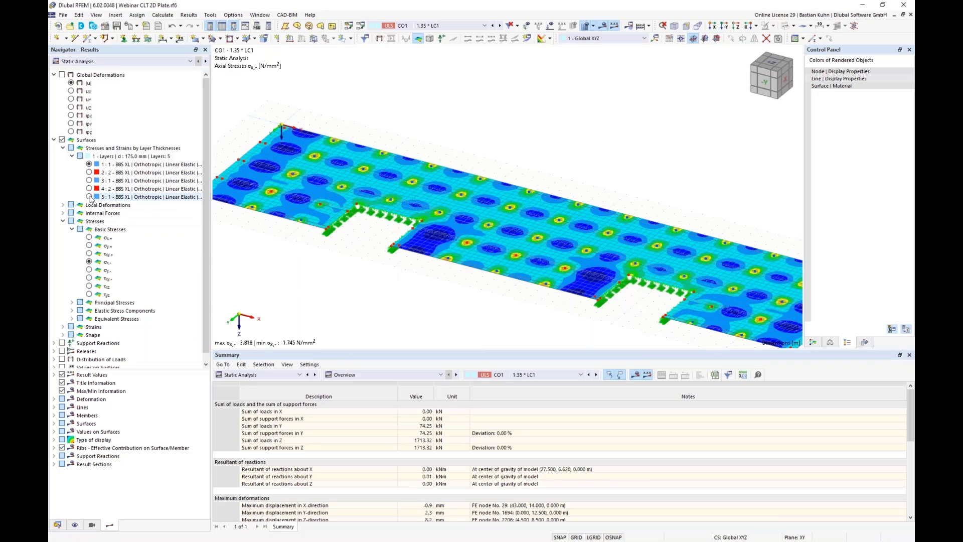
pyautogui.click(89, 180)
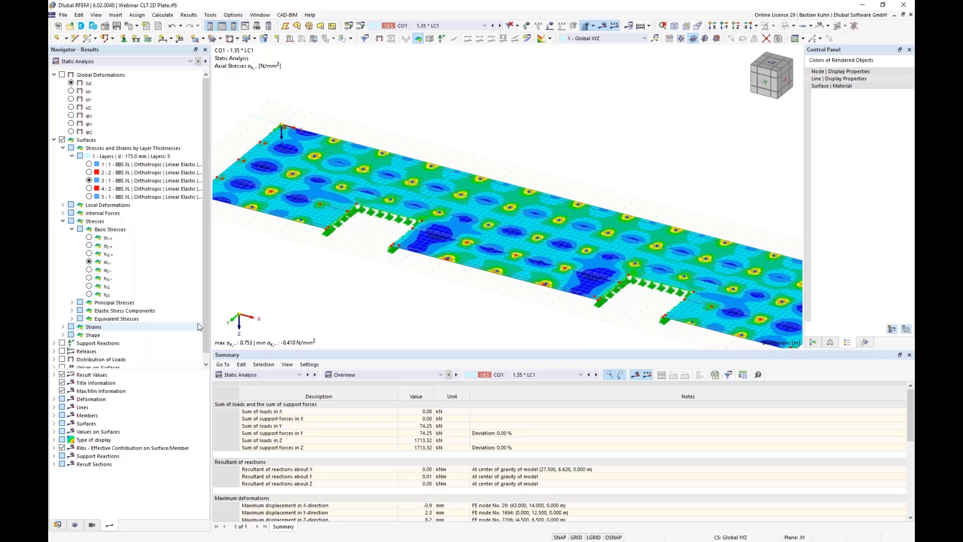
pyautogui.click(89, 197)
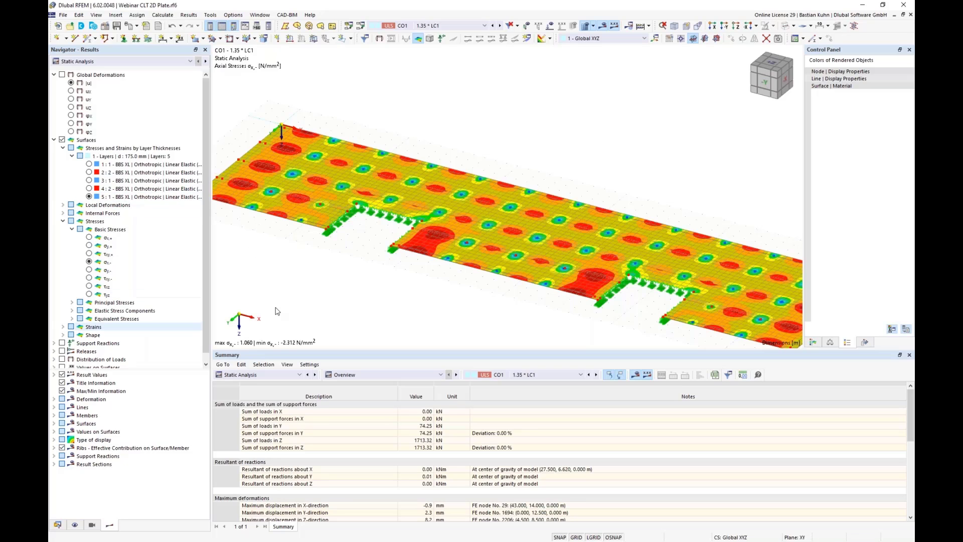
pyautogui.click(89, 238)
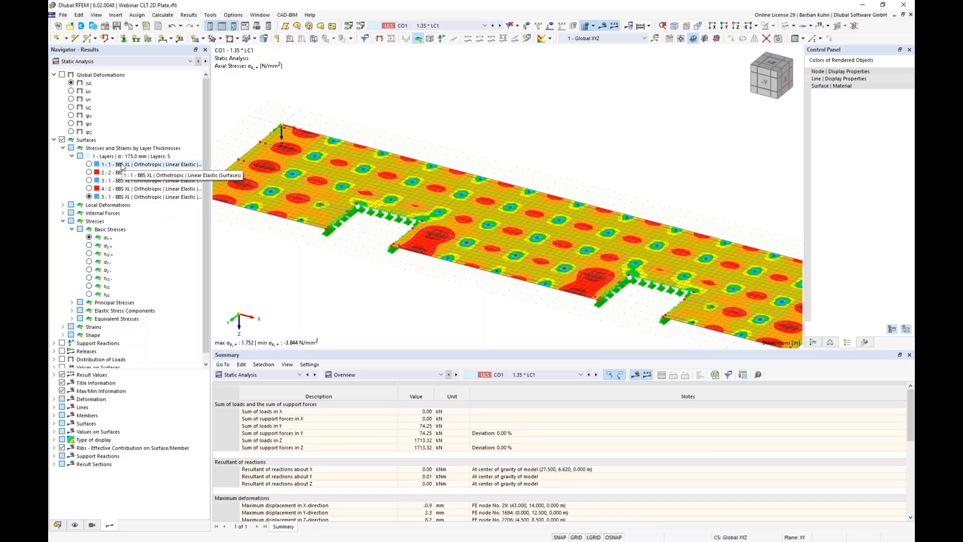
# - Show the support reactions on the plate with nodal support reactions hidden, keeping only those of the line supports
pyautogui.scroll(-1, 133, 332)
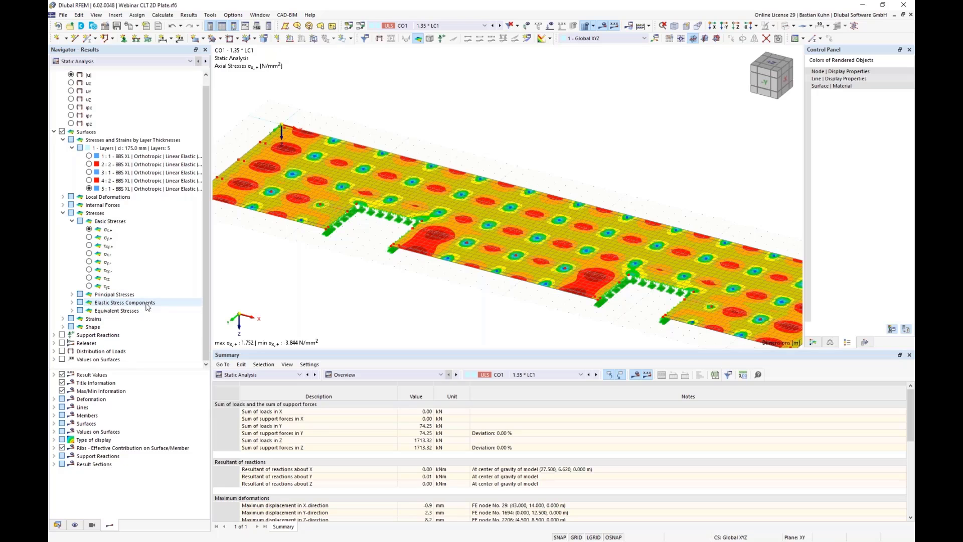
pyautogui.scroll(-3, 357, 274)
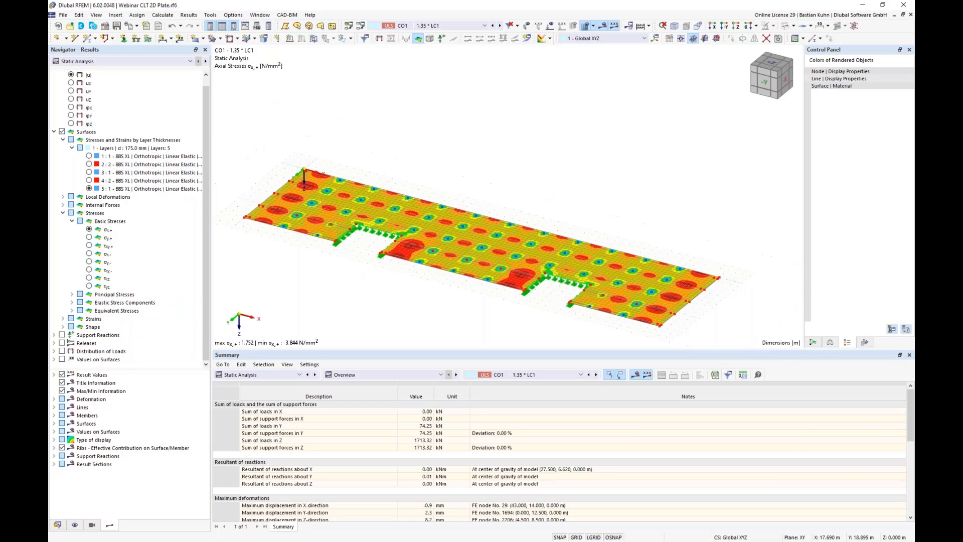
pyautogui.scroll(-3, 334, 243)
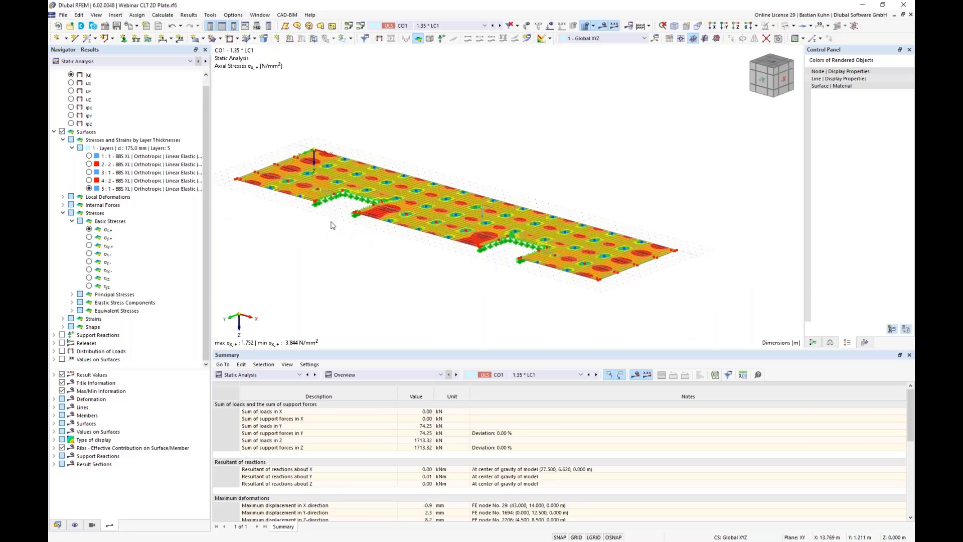
pyautogui.click(54, 344)
pyautogui.scroll(-1, 58, 346)
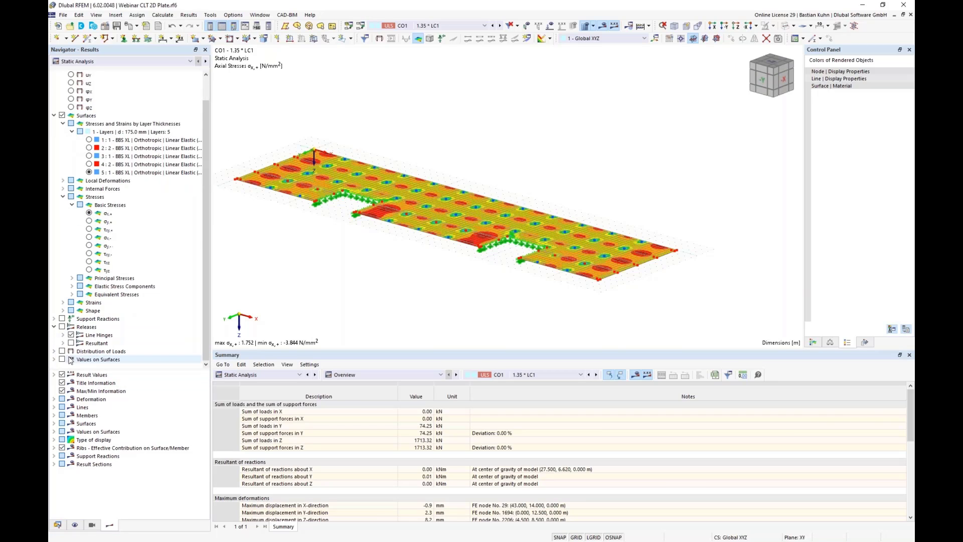
pyautogui.click(61, 319)
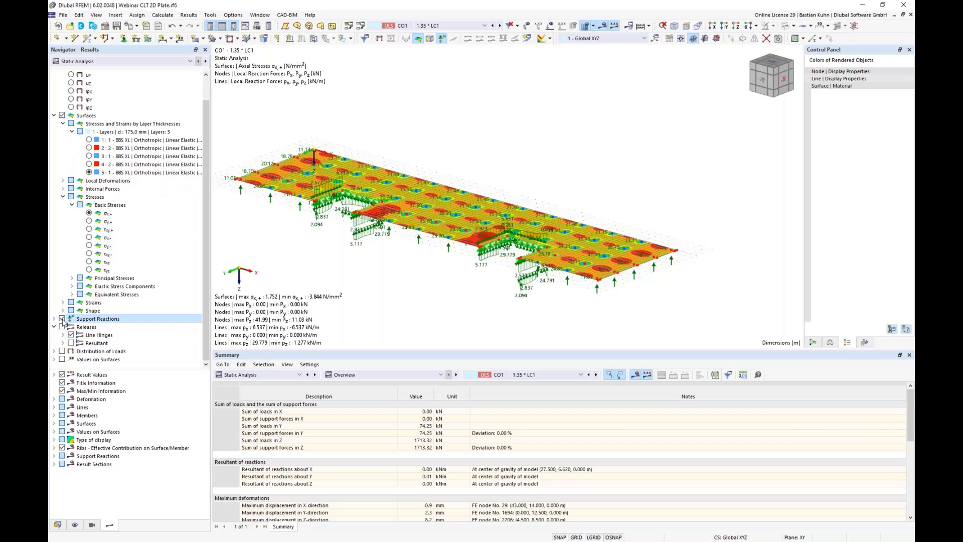
pyautogui.click(54, 320)
pyautogui.scroll(-1, 70, 337)
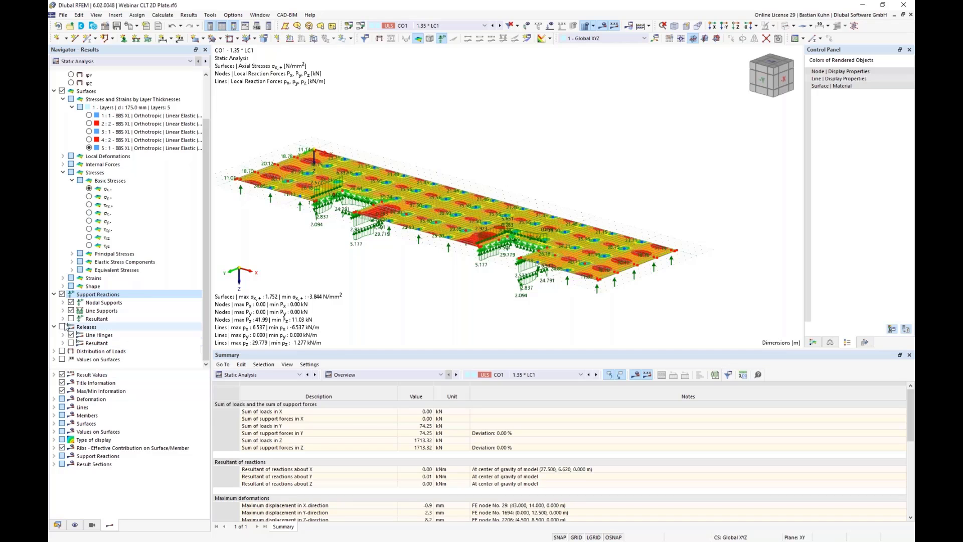
pyautogui.click(71, 302)
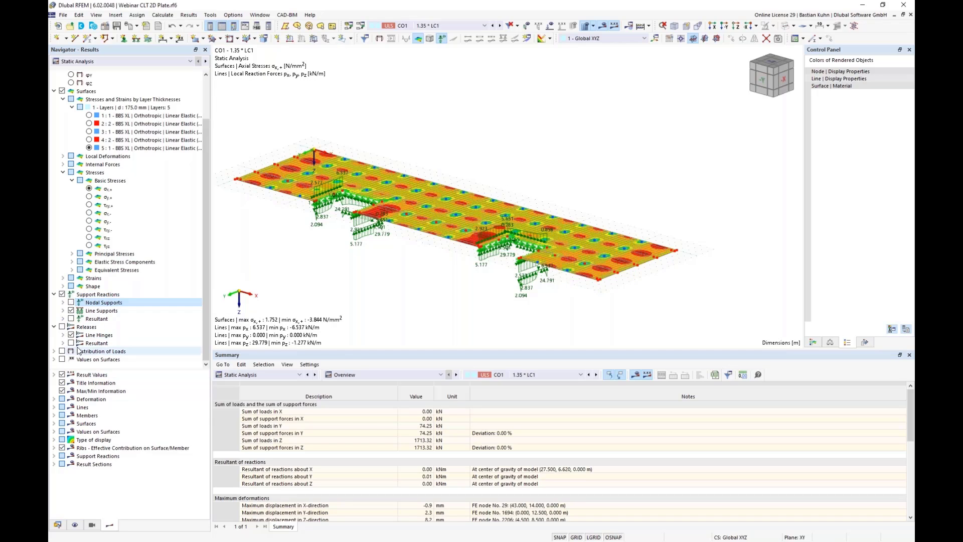
# - Limit the displayed local line support reactions to px by hiding py and pz
pyautogui.click(63, 311)
pyautogui.scroll(-2, 78, 340)
pyautogui.scroll(-1, 79, 339)
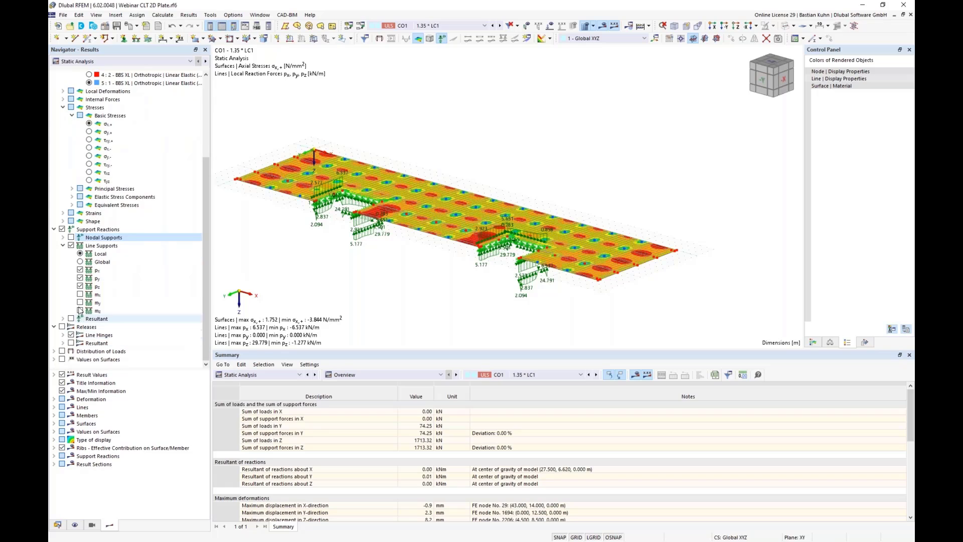
pyautogui.click(80, 278)
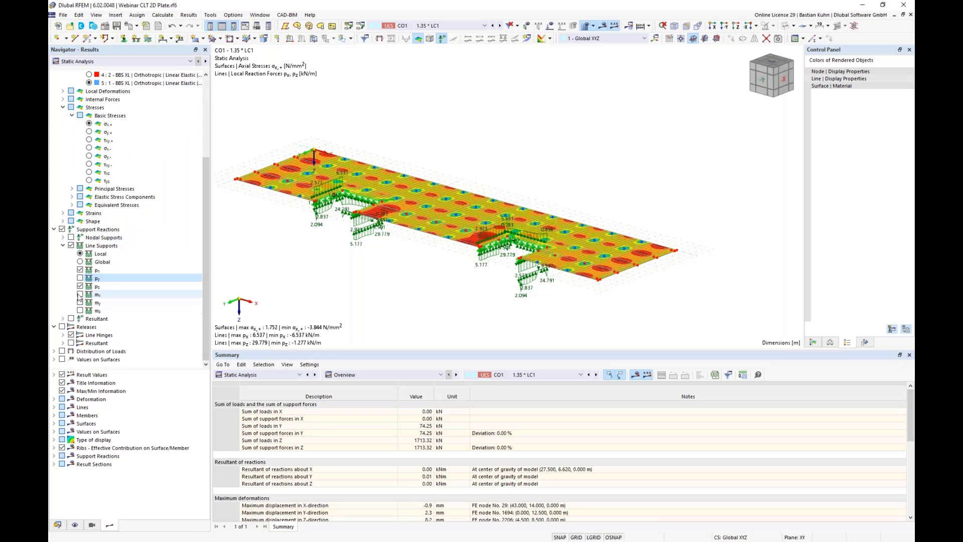
pyautogui.click(80, 286)
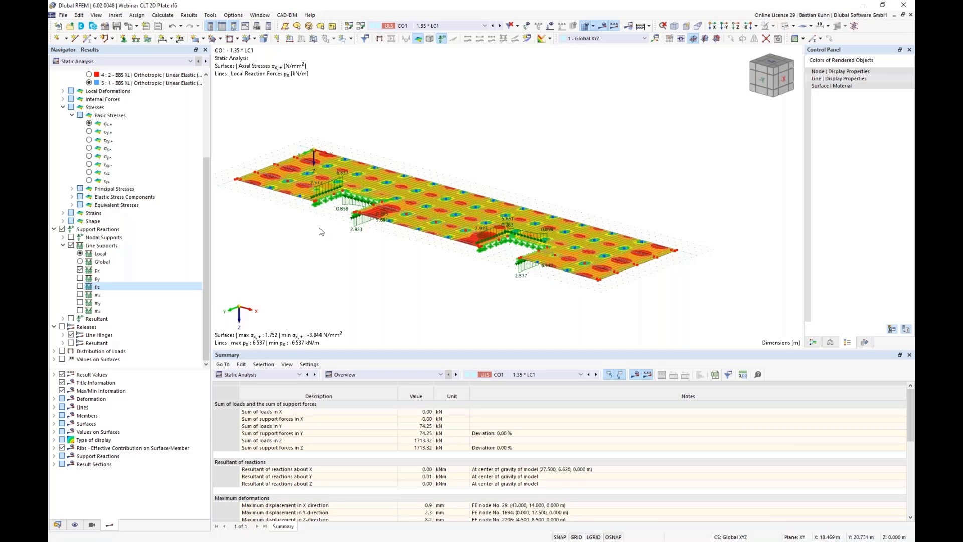
# - Display the line hinge forces n on the plate
pyautogui.click(63, 335)
pyautogui.scroll(-1, 68, 339)
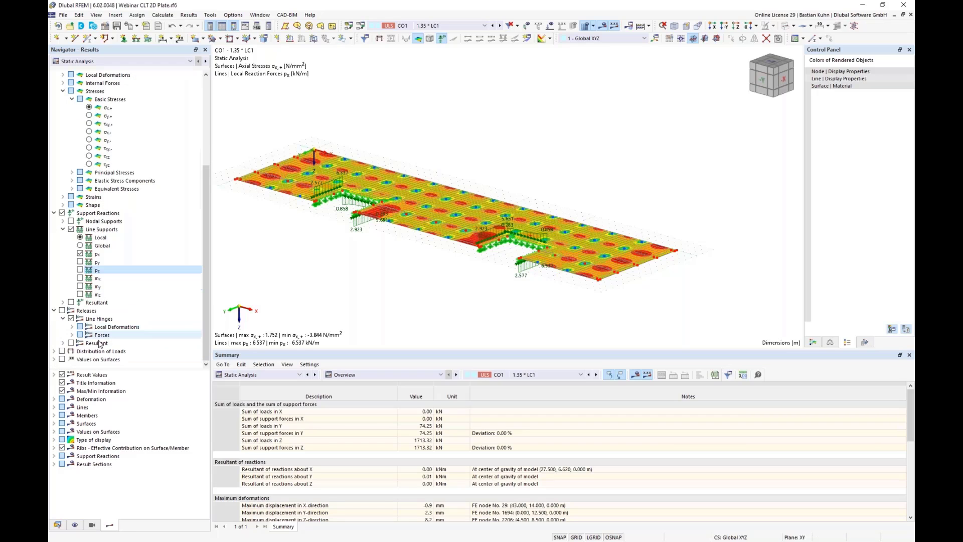
pyautogui.click(72, 335)
pyautogui.click(89, 343)
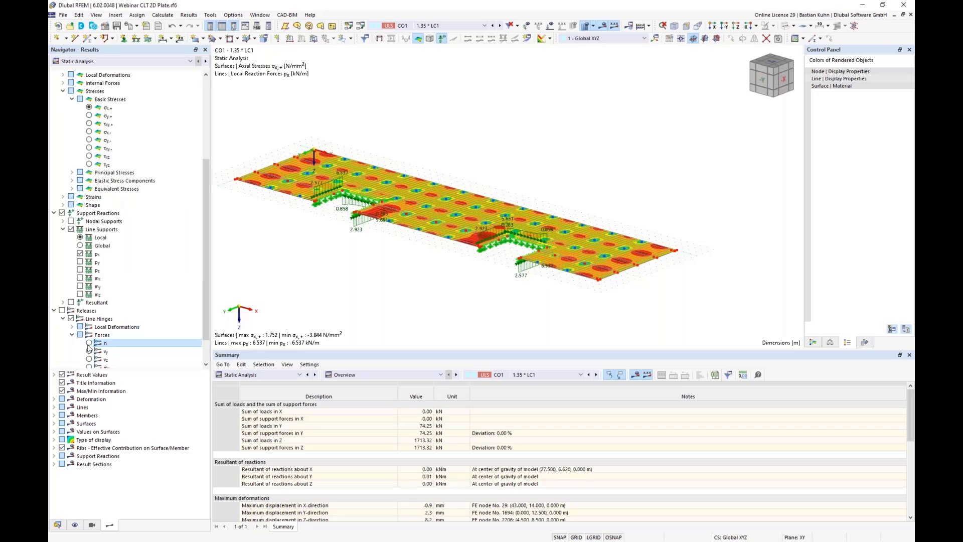
# - Examine the line hinge force n diagrams along the plate joints, up close at the plate's front end
pyautogui.moveTo(554, 270); pyautogui.dragTo(503, 236, button='middle')
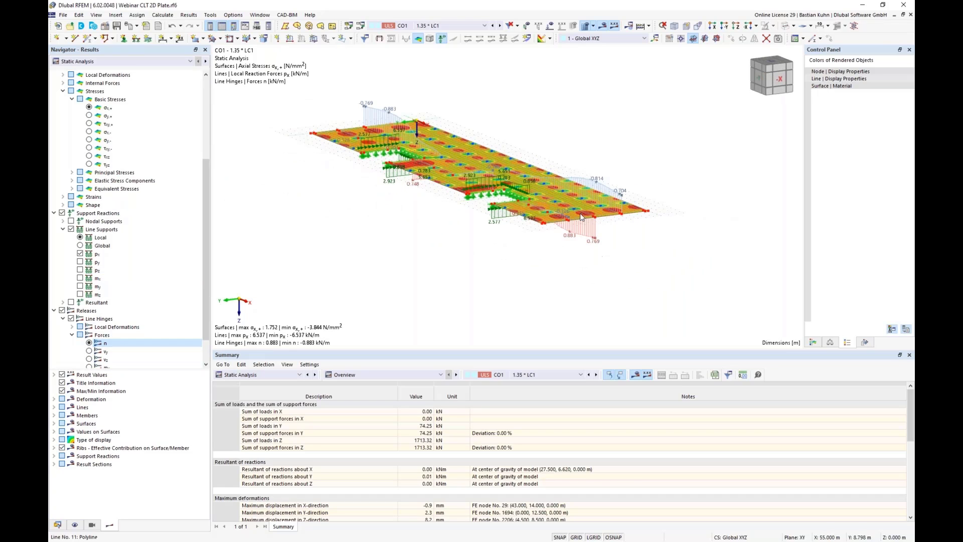
pyautogui.scroll(4, 584, 219)
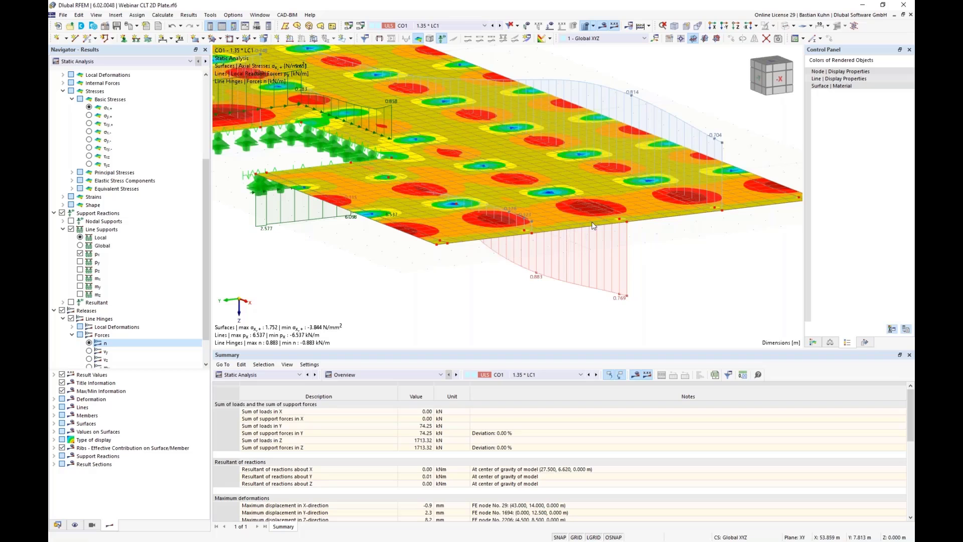
pyautogui.scroll(-1, 589, 208)
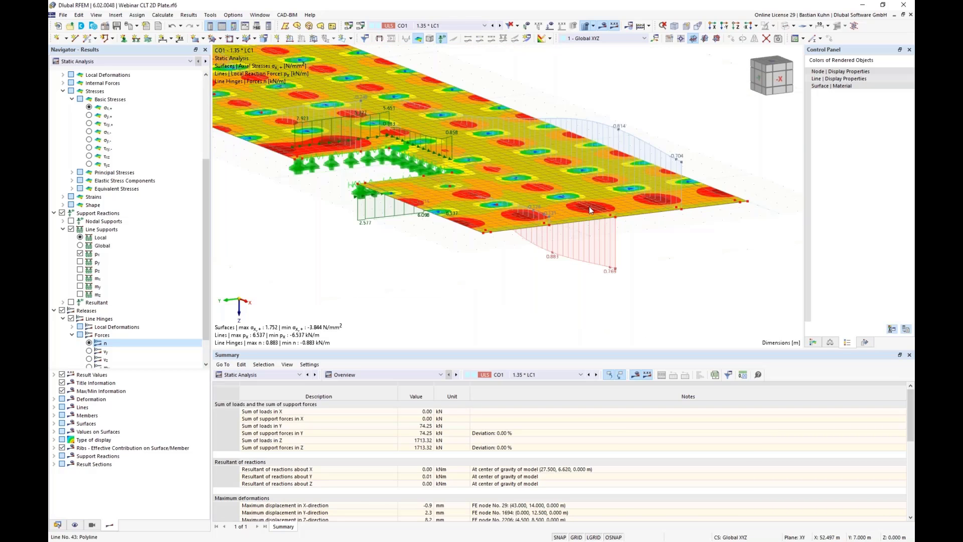
pyautogui.scroll(-3, 589, 206)
pyautogui.keyDown('ctrl'); pyautogui.moveTo(490, 248); pyautogui.dragTo(631, 262, button='middle'); pyautogui.keyUp('ctrl')
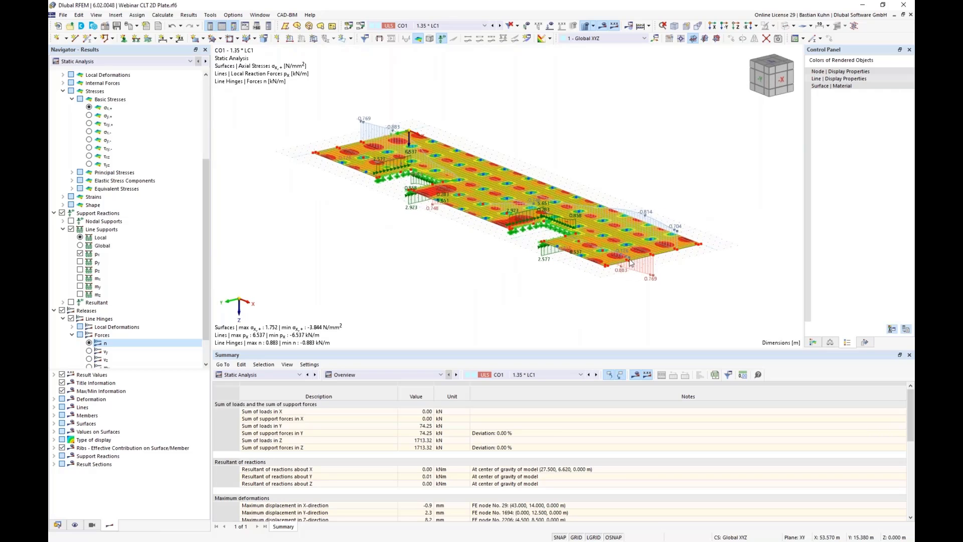
pyautogui.scroll(5, 631, 263)
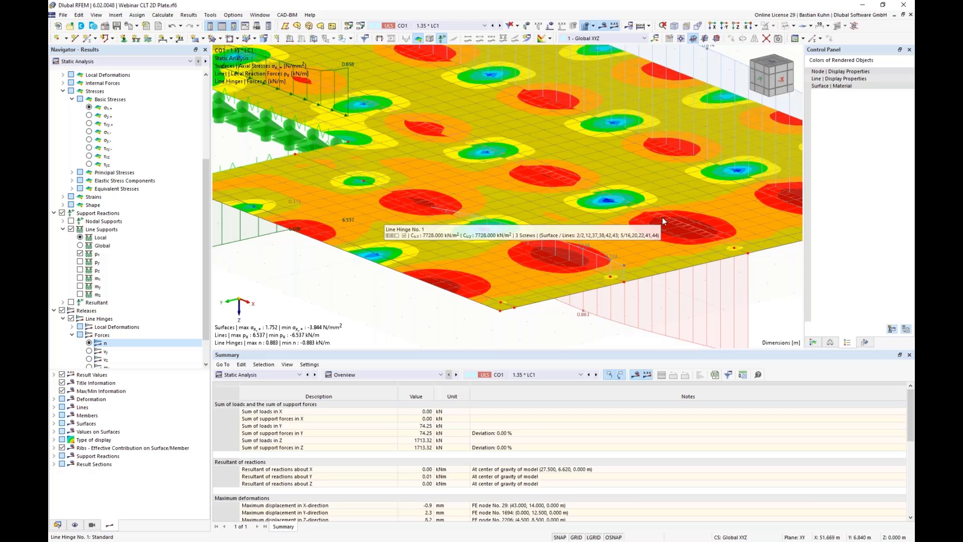
pyautogui.scroll(-6, 663, 220)
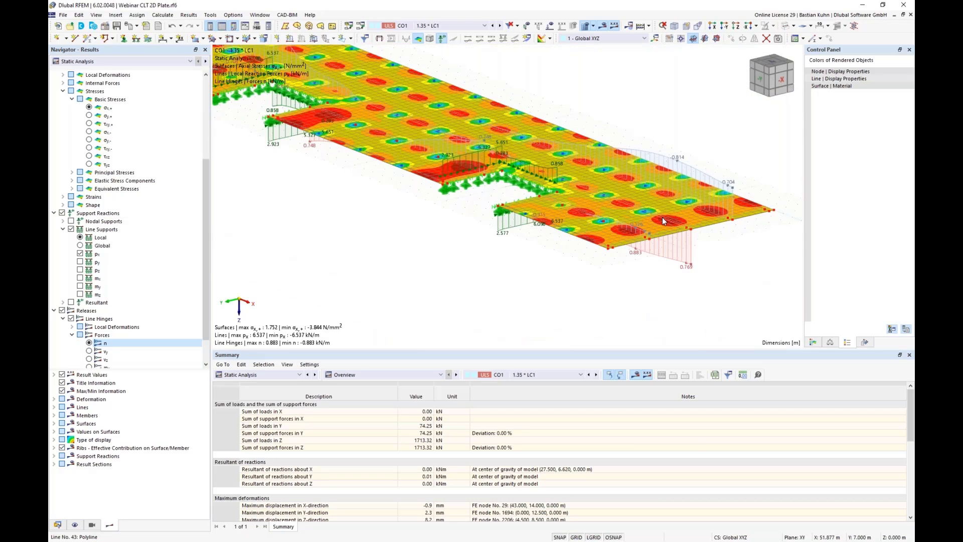
pyautogui.scroll(5, 663, 220)
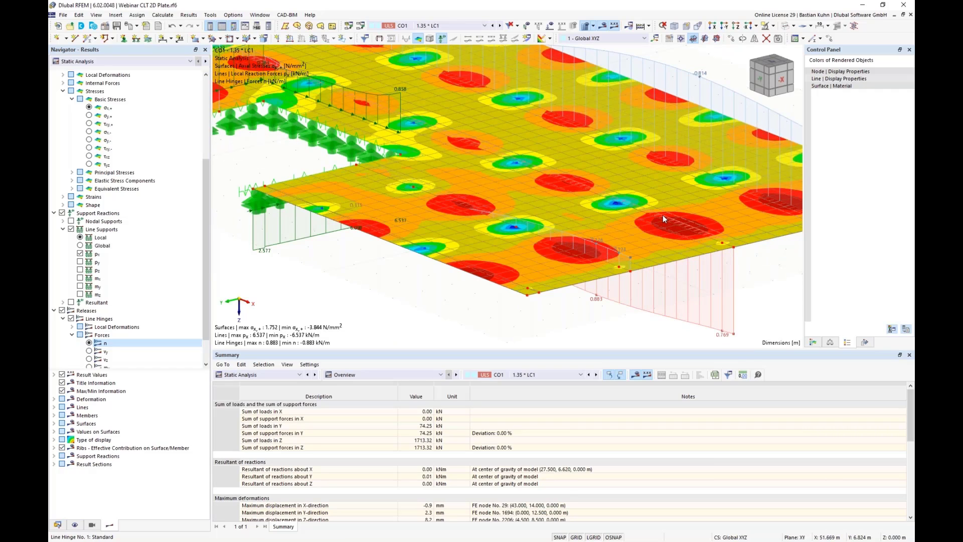
# - Switch the results to load combination CO5 and open the result diagrams for line hinge 1
pyautogui.rightClick(664, 220)
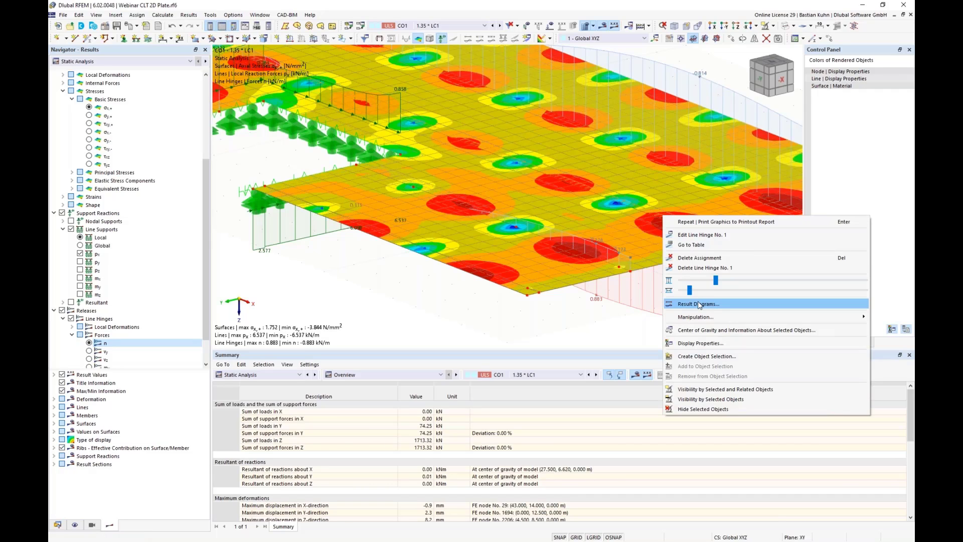
pyautogui.click(621, 332)
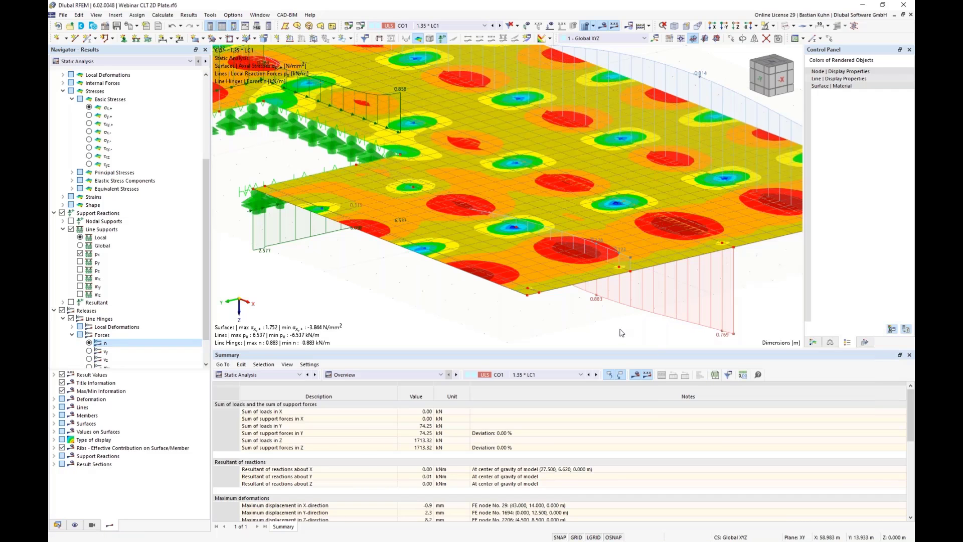
pyautogui.click(408, 27)
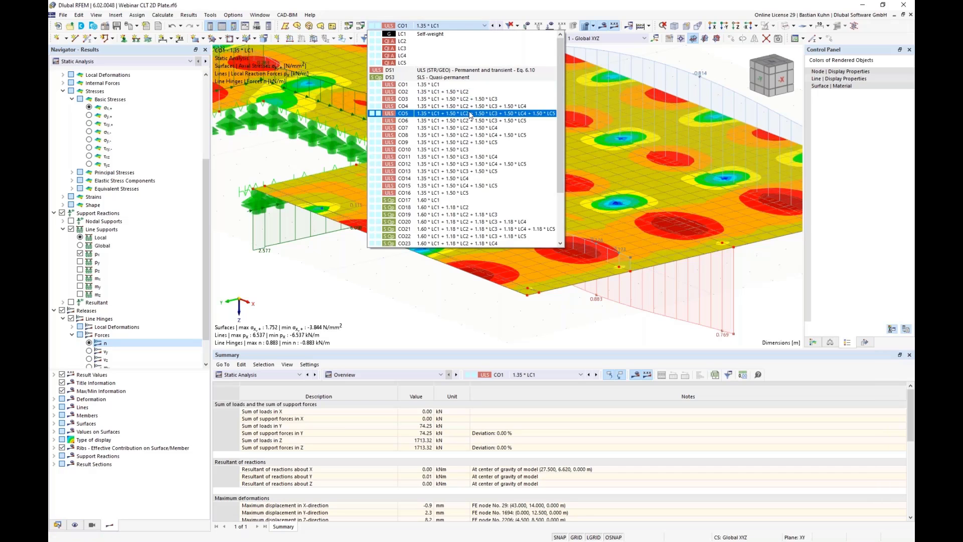
pyautogui.click(470, 113)
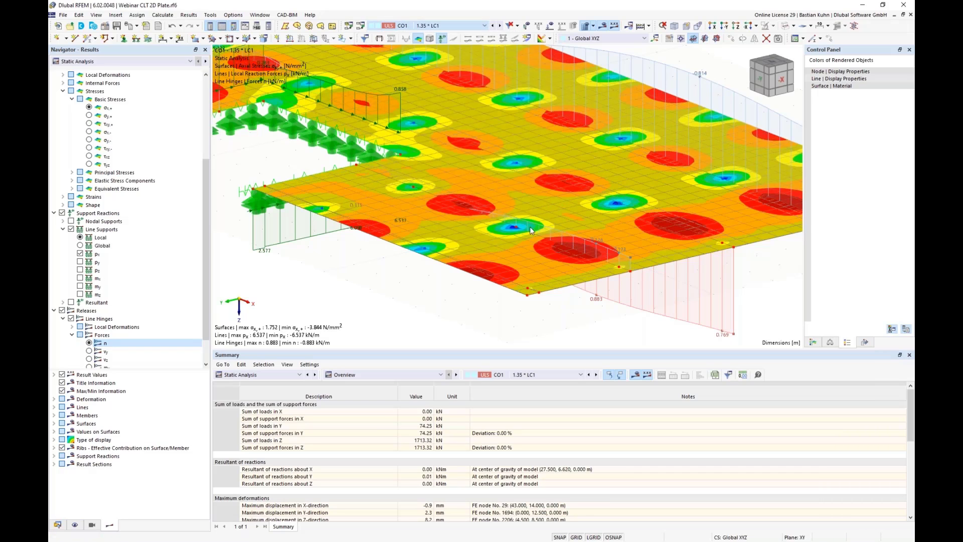
pyautogui.rightClick(667, 218)
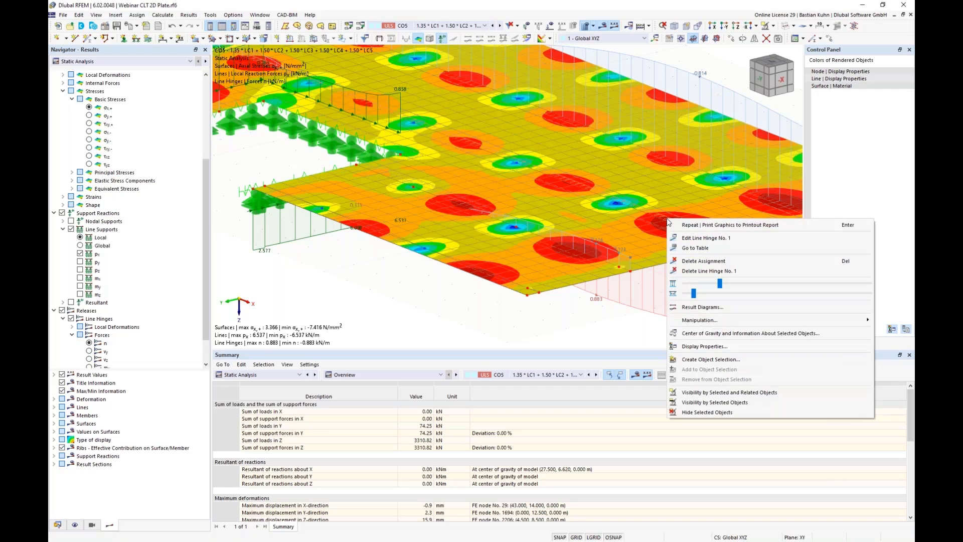
pyautogui.click(682, 307)
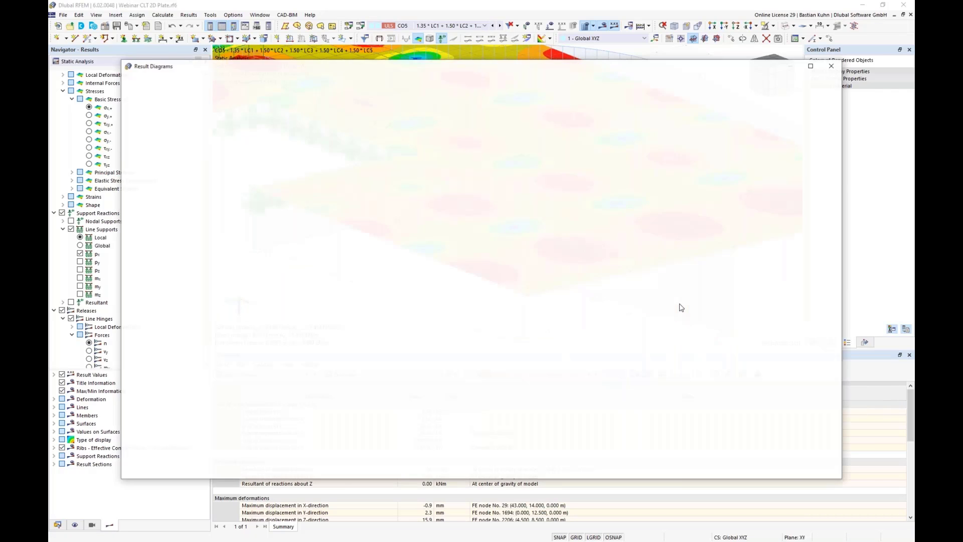
# - Clear the preselected results in the result diagrams and plot only the line hinge force n
pyautogui.click(247, 460)
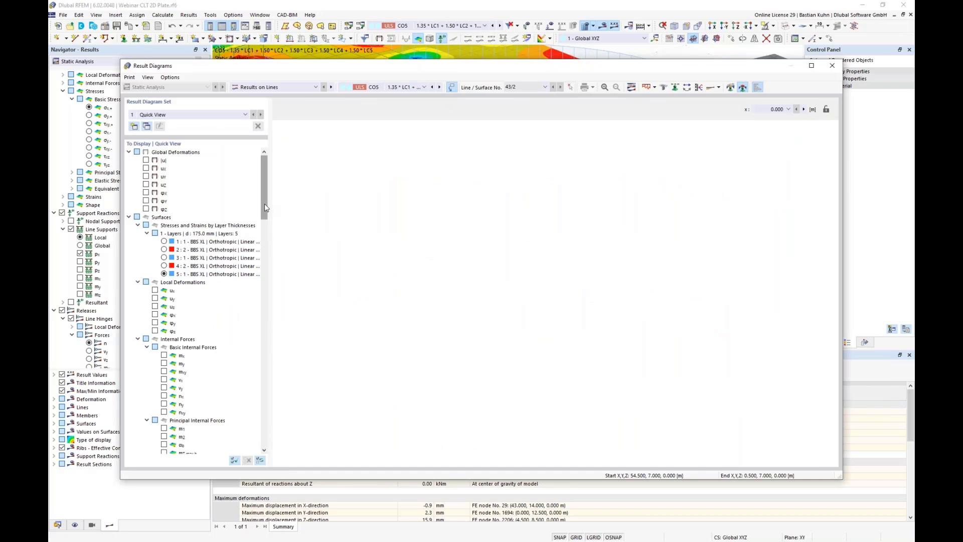
pyautogui.moveTo(266, 208); pyautogui.dragTo(266, 435)
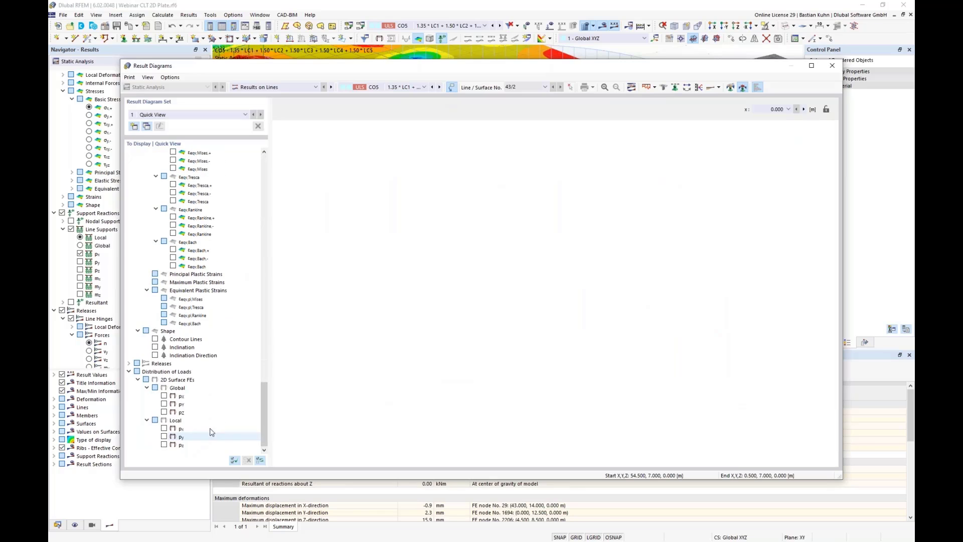
pyautogui.click(129, 364)
pyautogui.click(138, 371)
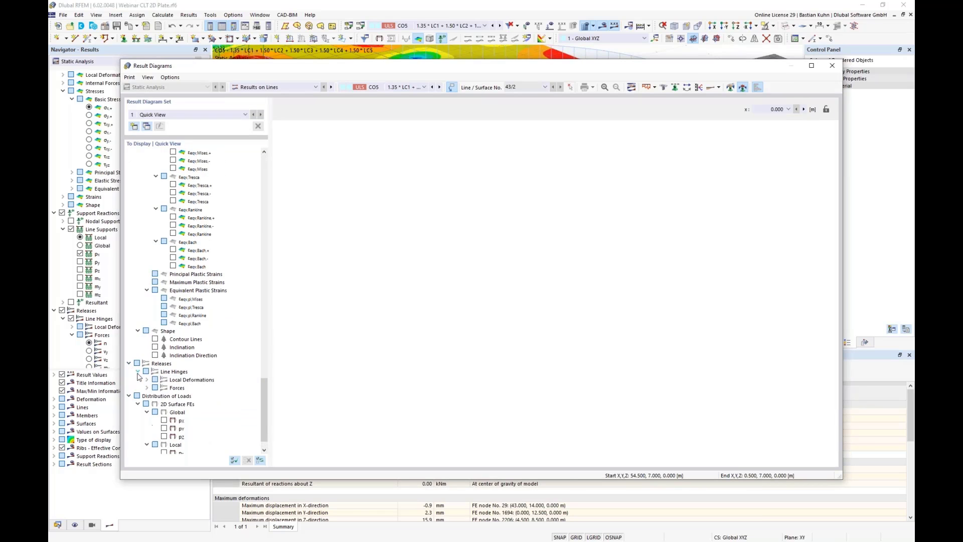
pyautogui.click(147, 387)
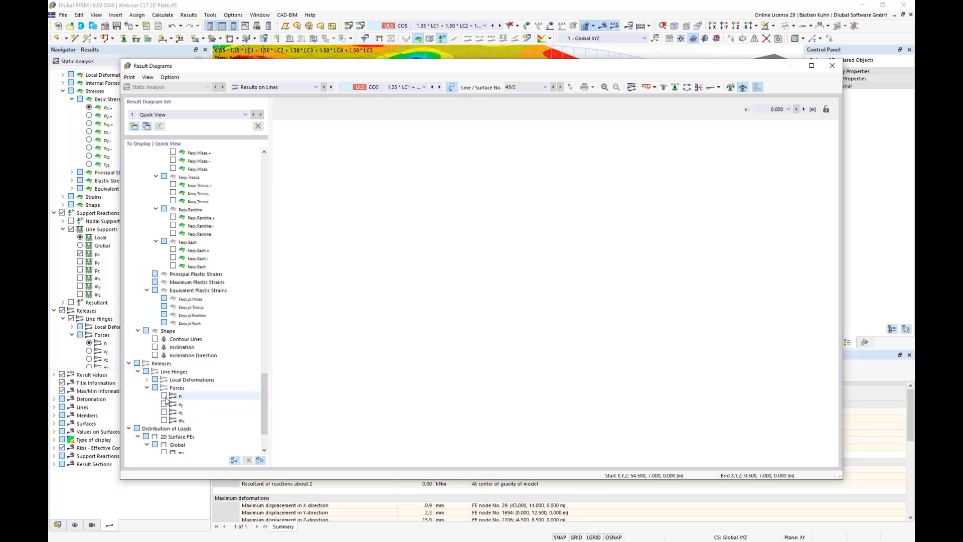
pyautogui.click(164, 396)
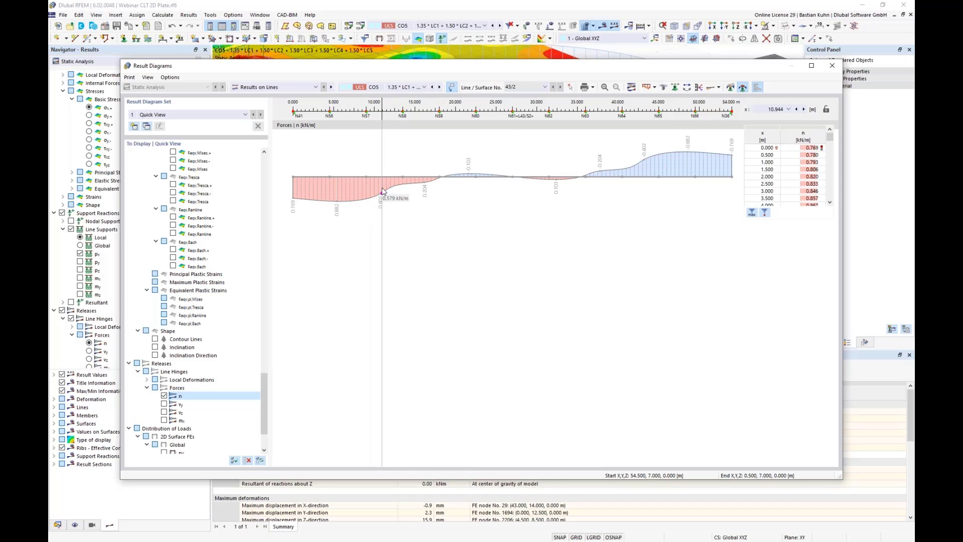
# - Add a constant smooth range from 0 to 12 m to the line hinge force diagram
pyautogui.click(731, 88)
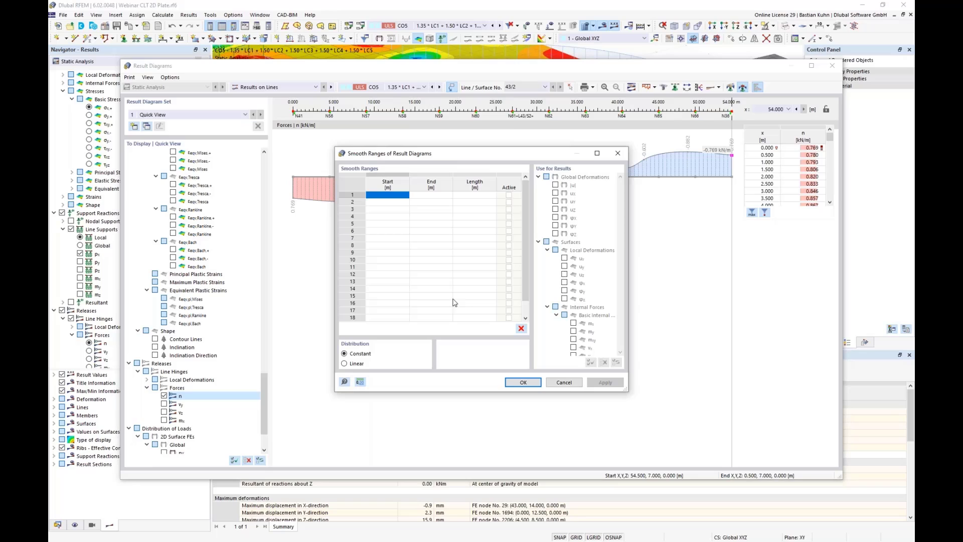
pyautogui.click(403, 235)
pyautogui.press('Tab')
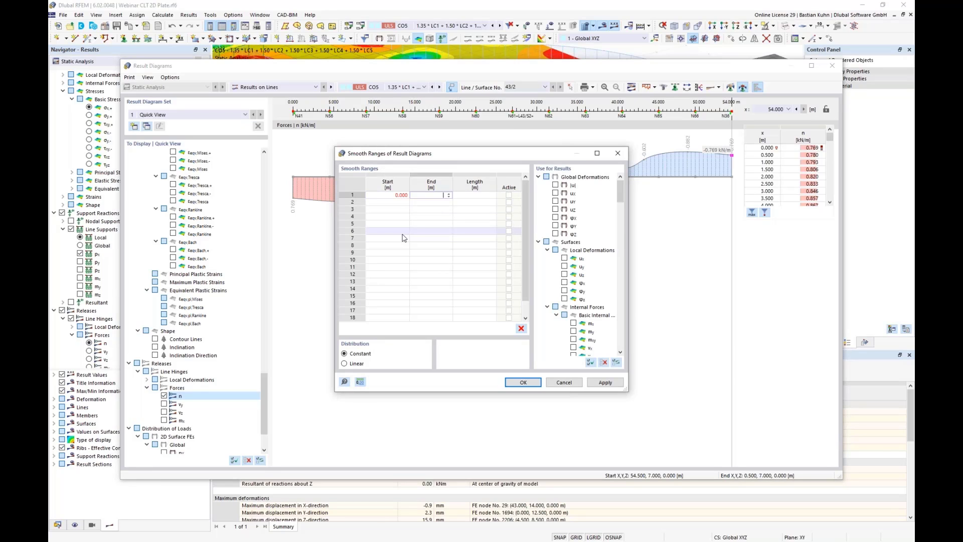
pyautogui.write('12')
pyautogui.press('Tab')
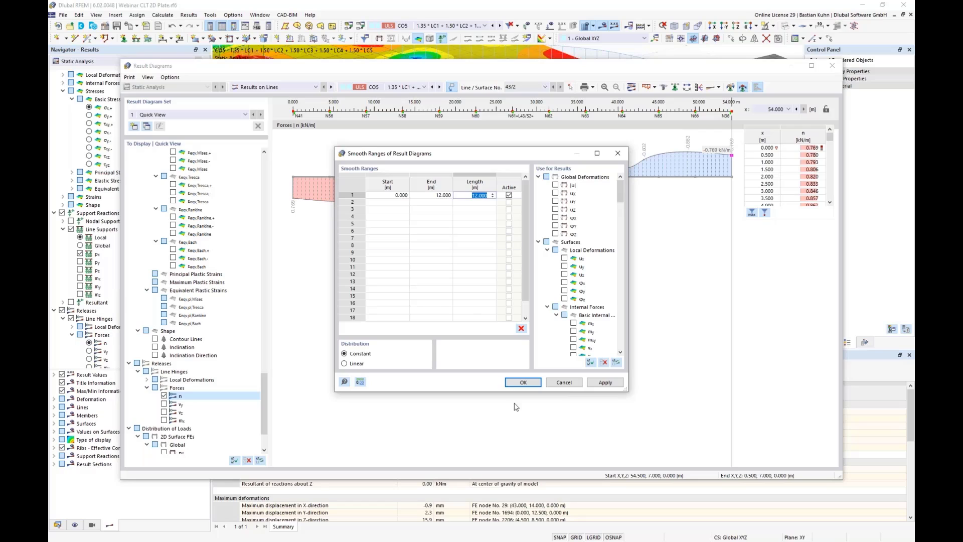
pyautogui.click(523, 382)
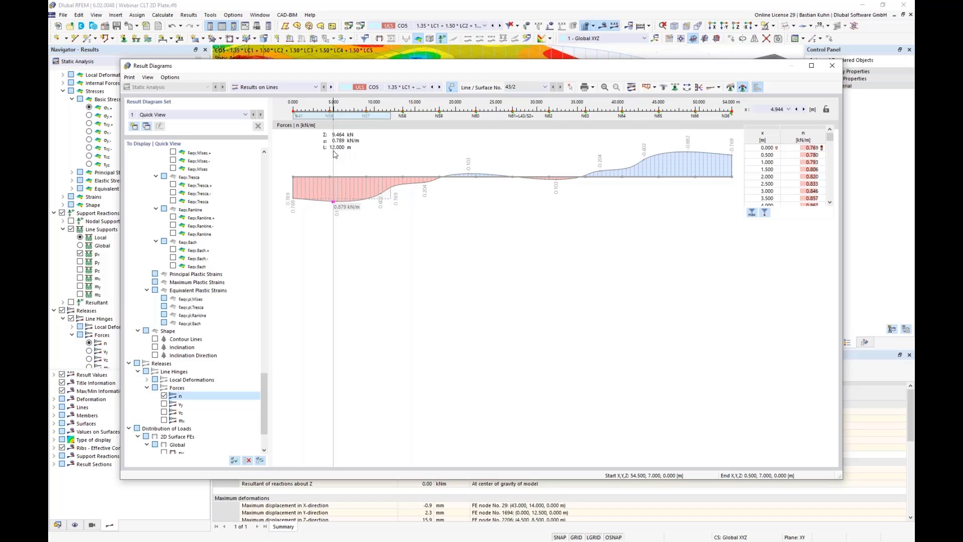
# - Send the hinge force diagram to the Timber CLT printout report with a 40% height ratio, and close the result diagrams
pyautogui.click(592, 88)
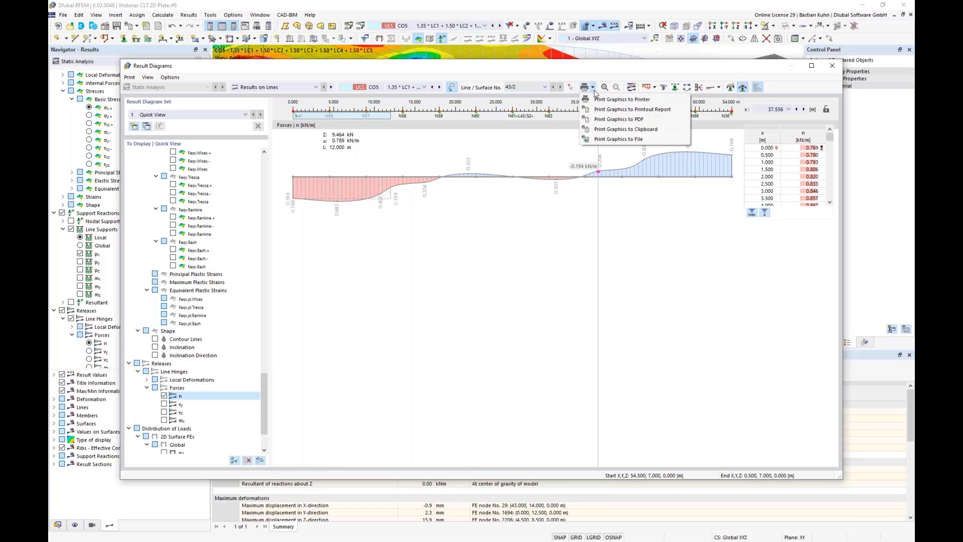
pyautogui.click(616, 110)
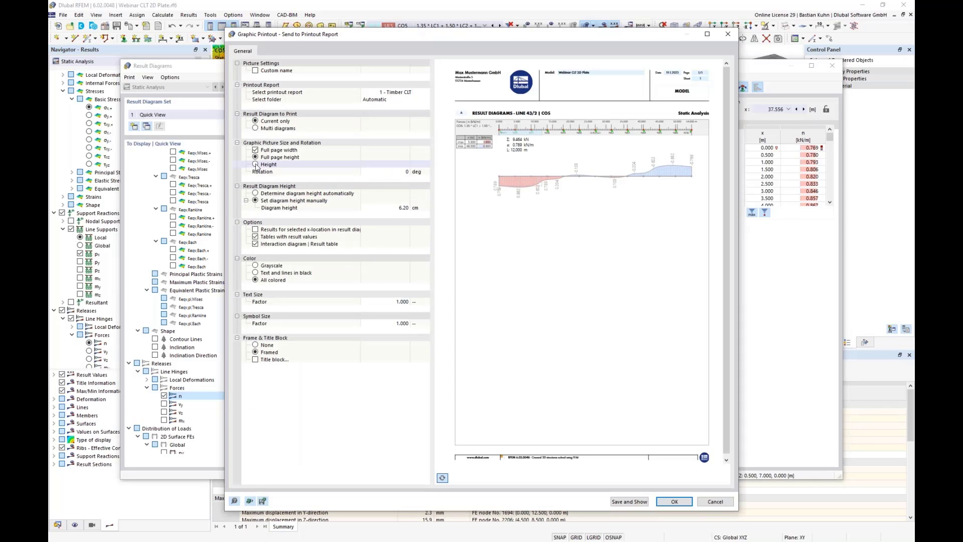
pyautogui.click(255, 164)
pyautogui.click(386, 172)
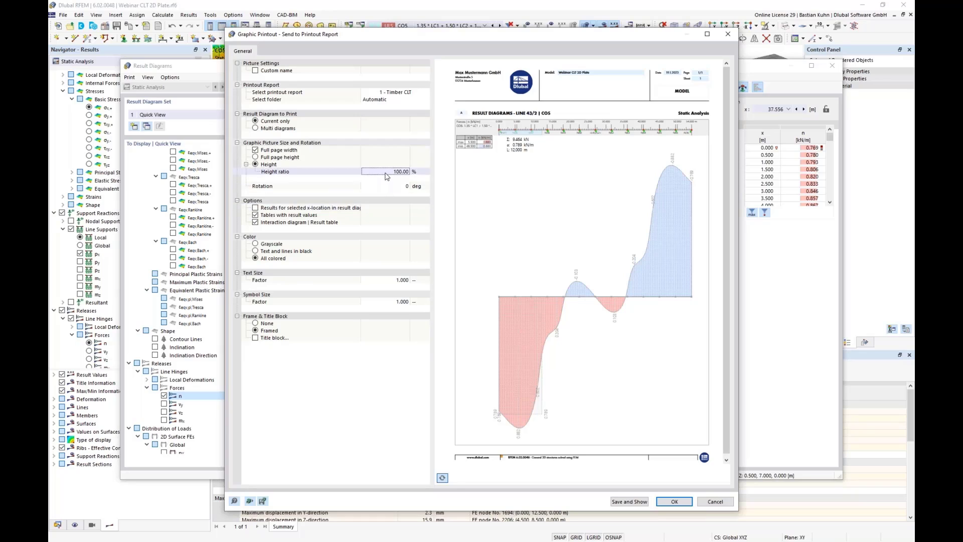
pyautogui.click(392, 172)
pyautogui.write('40')
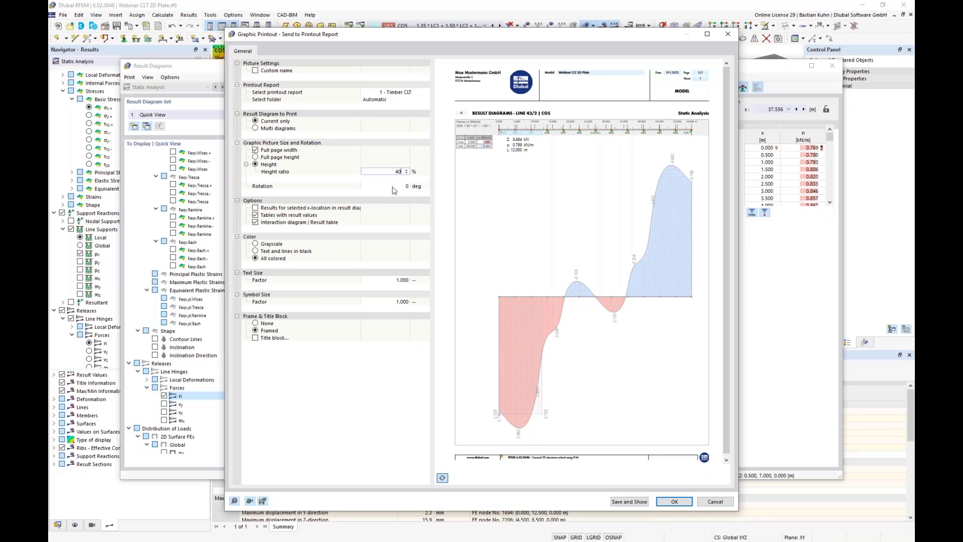
pyautogui.click(394, 189)
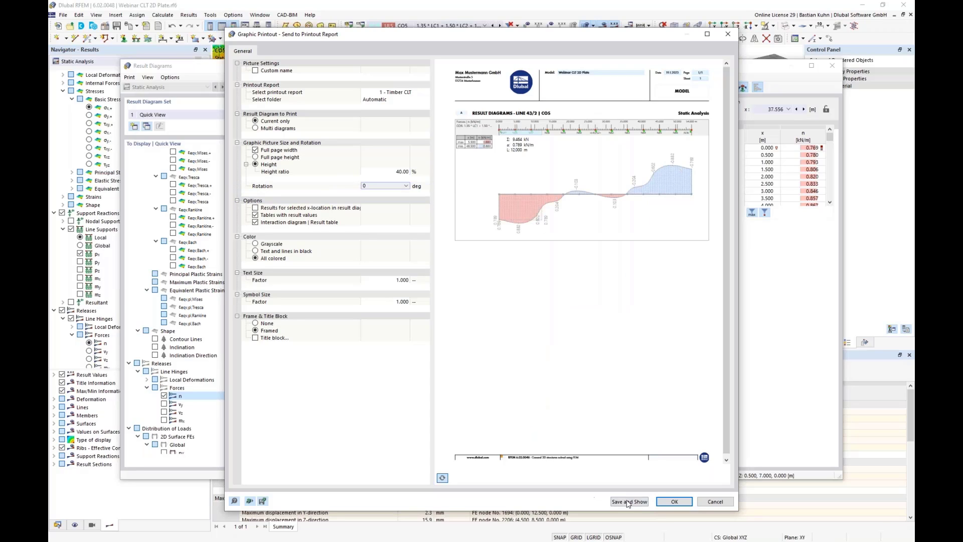
pyautogui.click(675, 501)
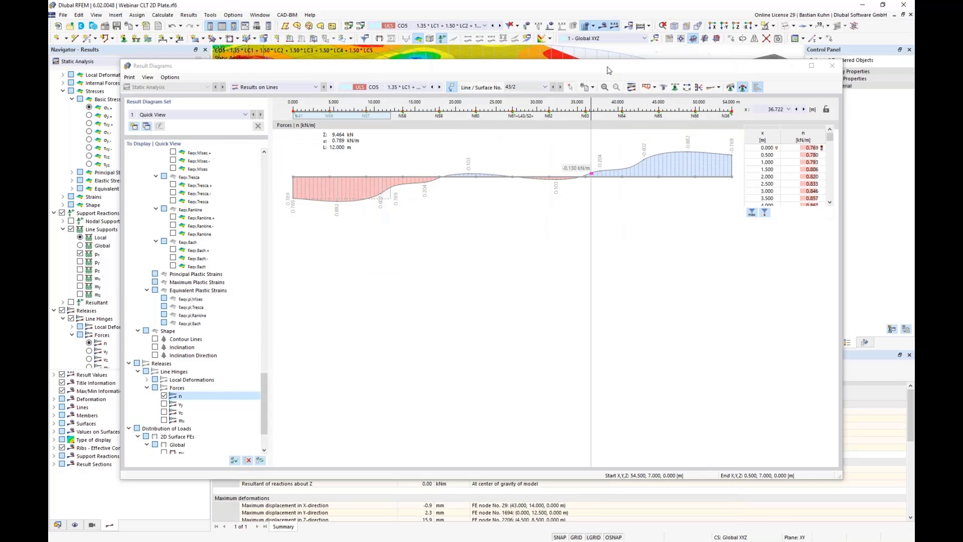
pyautogui.moveTo(608, 70); pyautogui.dragTo(564, 62)
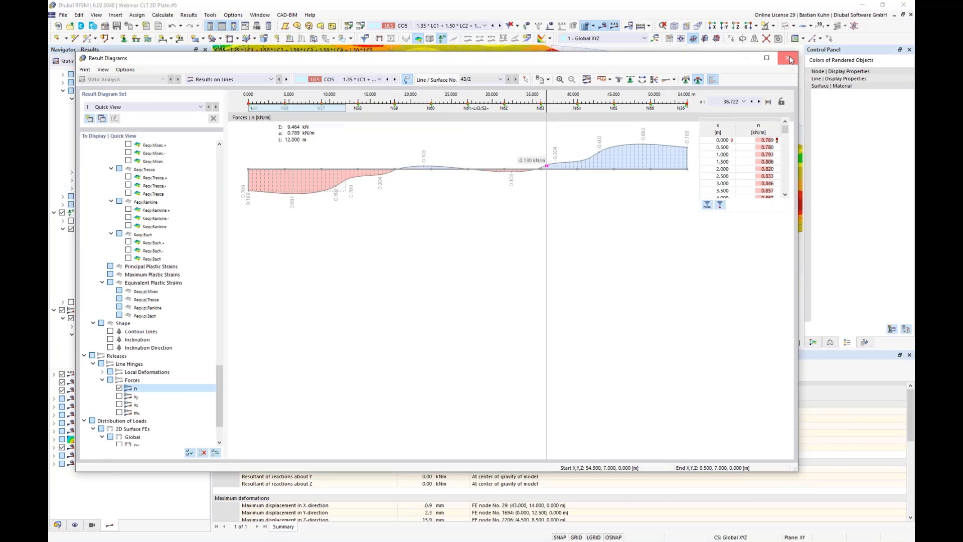
pyautogui.click(788, 58)
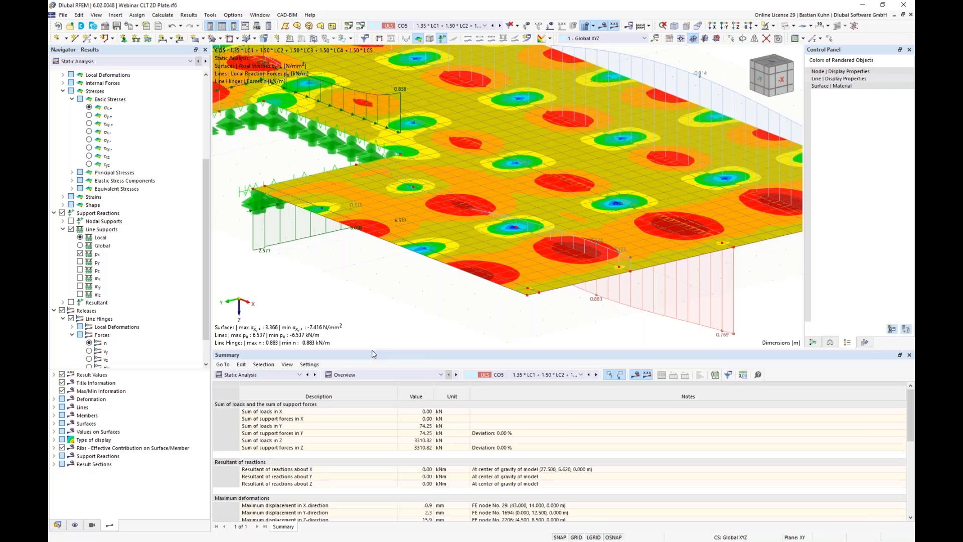
# - Switch from the static analysis results to the timber design check ratios and view them over the whole plate
pyautogui.scroll(-5, 382, 300)
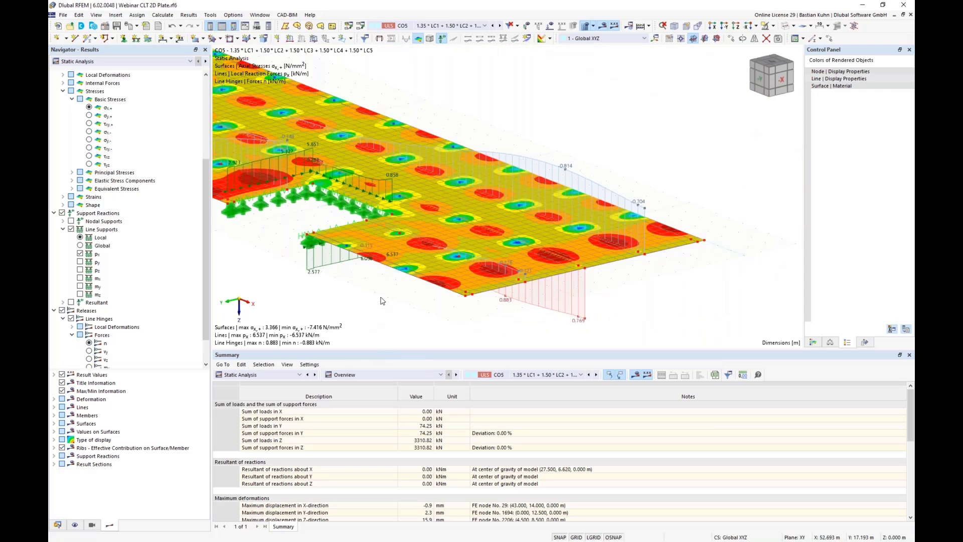
pyautogui.moveTo(381, 300); pyautogui.dragTo(562, 312, button='middle')
pyautogui.keyDown('ctrl'); pyautogui.moveTo(562, 312); pyautogui.dragTo(584, 307, button='middle'); pyautogui.keyUp('ctrl')
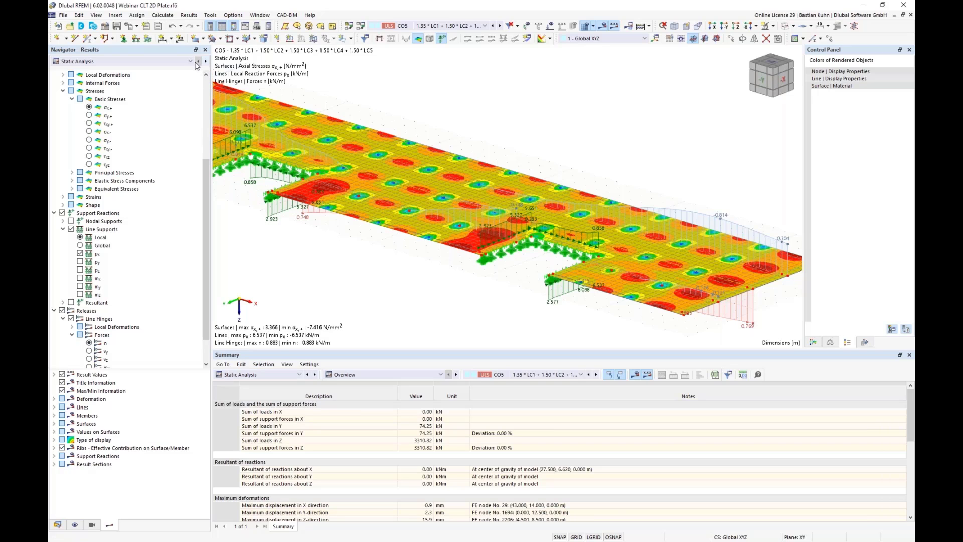
pyautogui.click(205, 62)
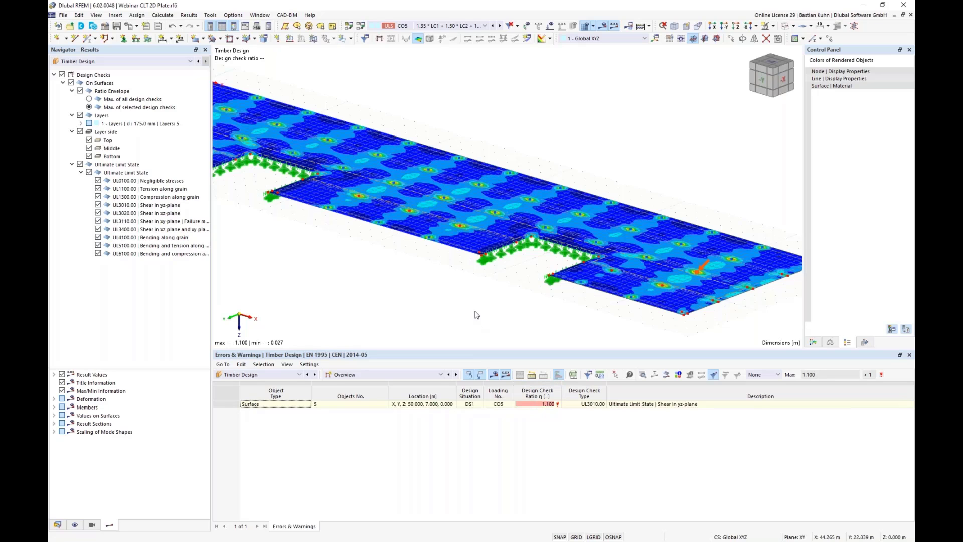
pyautogui.scroll(-4, 462, 288)
pyautogui.keyDown('ctrl'); pyautogui.moveTo(472, 279); pyautogui.dragTo(494, 291, button='middle'); pyautogui.keyUp('ctrl')
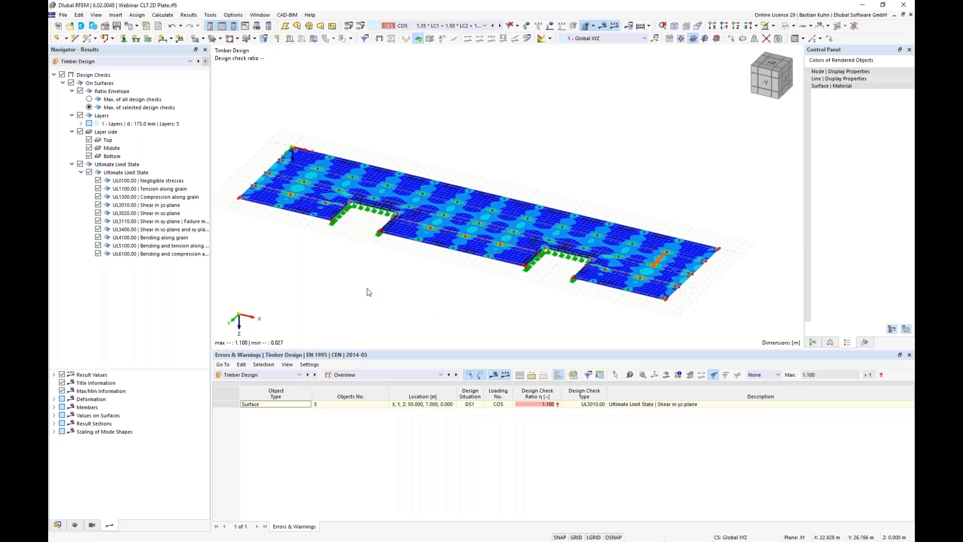
pyautogui.scroll(4, 298, 155)
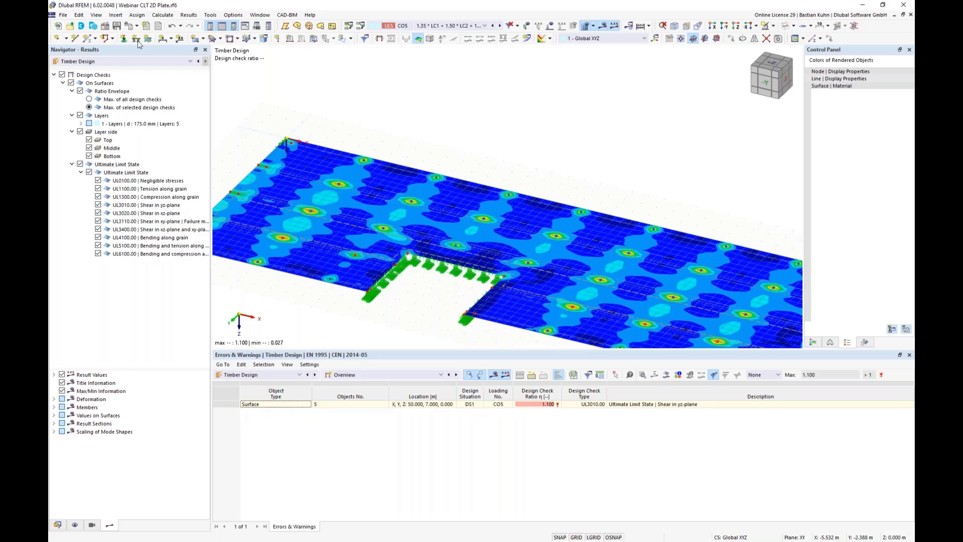
# - Start a new surface results adjustment with a circular shape and a diameter of 0.600 m
pyautogui.click(116, 15)
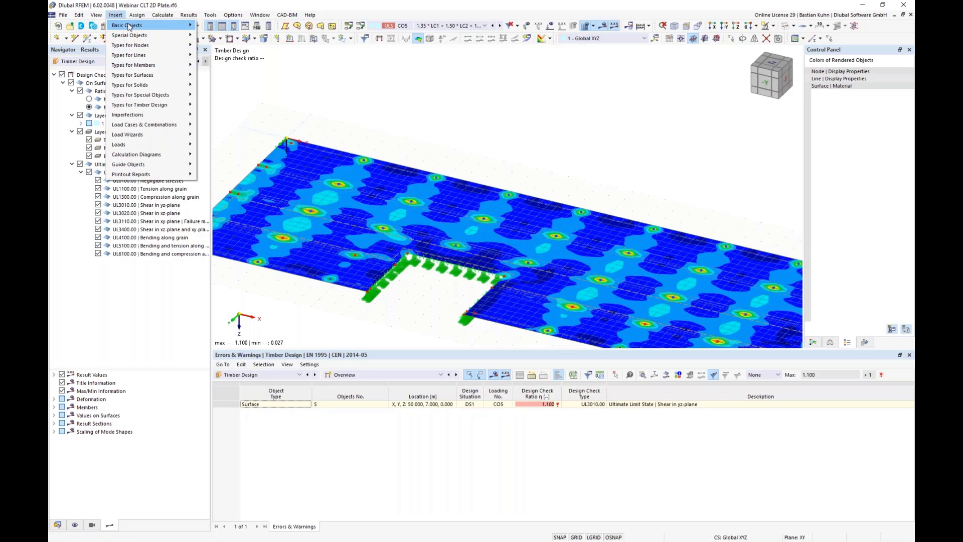
pyautogui.moveTo(130, 26)
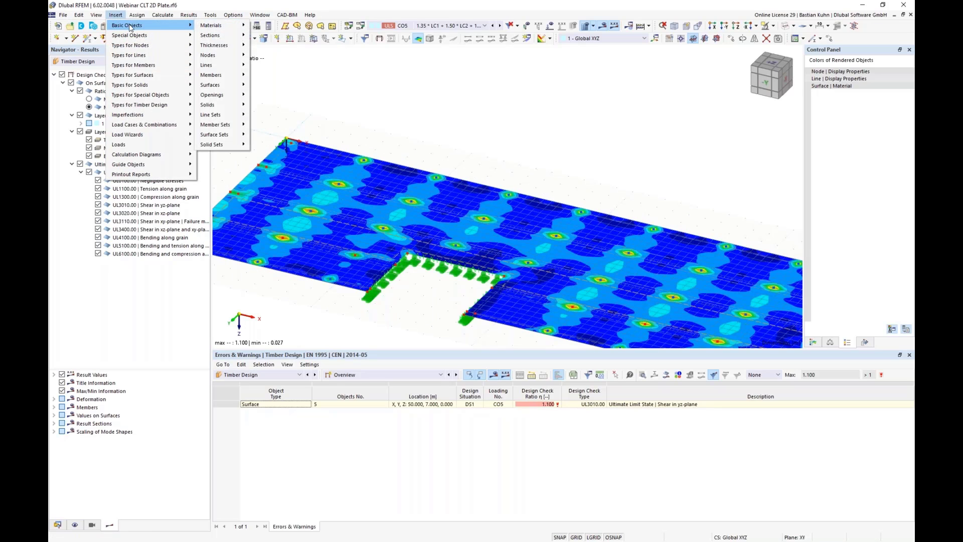
pyautogui.moveTo(239, 60)
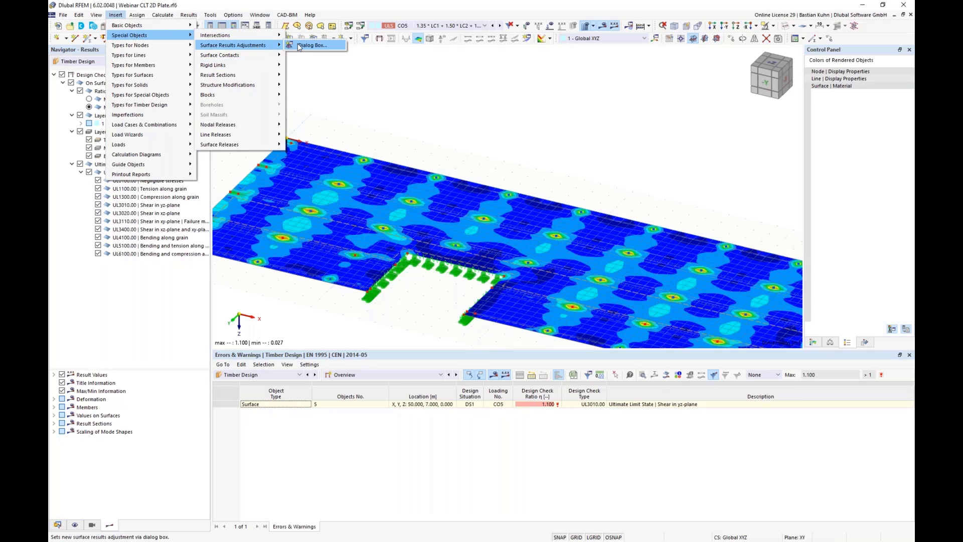
pyautogui.click(298, 46)
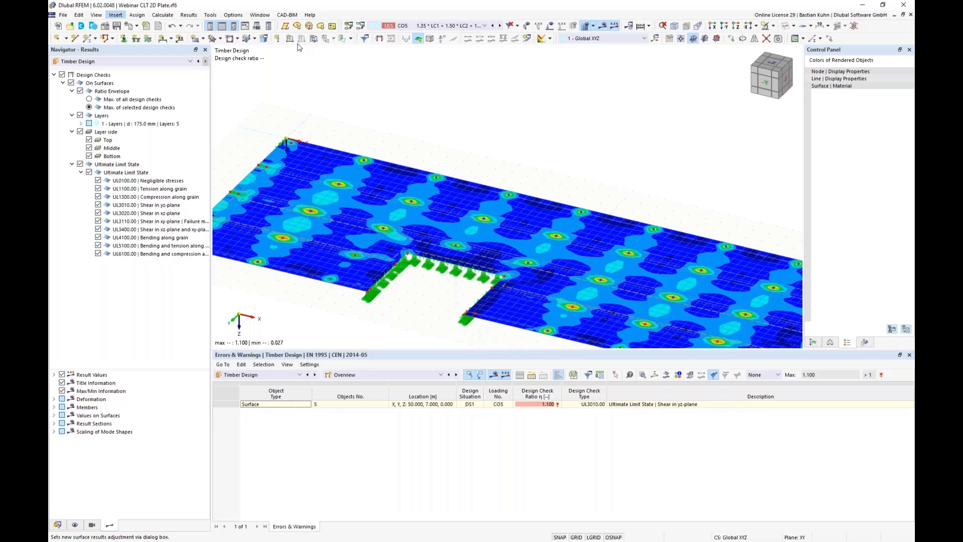
pyautogui.click(342, 204)
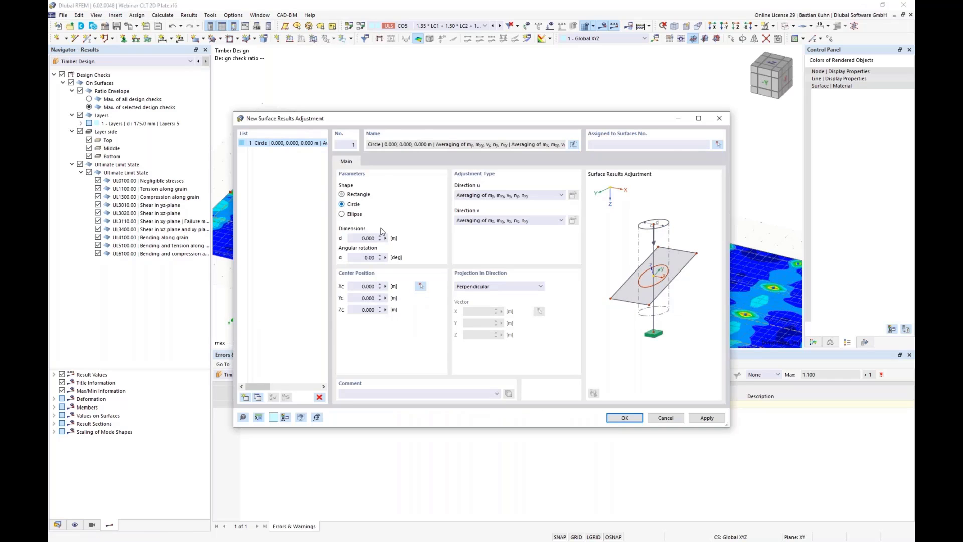
pyautogui.click(356, 239)
# - Assign the circular results adjustment to all plate surfaces (1-3, 5, 9 and 11)
pyautogui.click(719, 145)
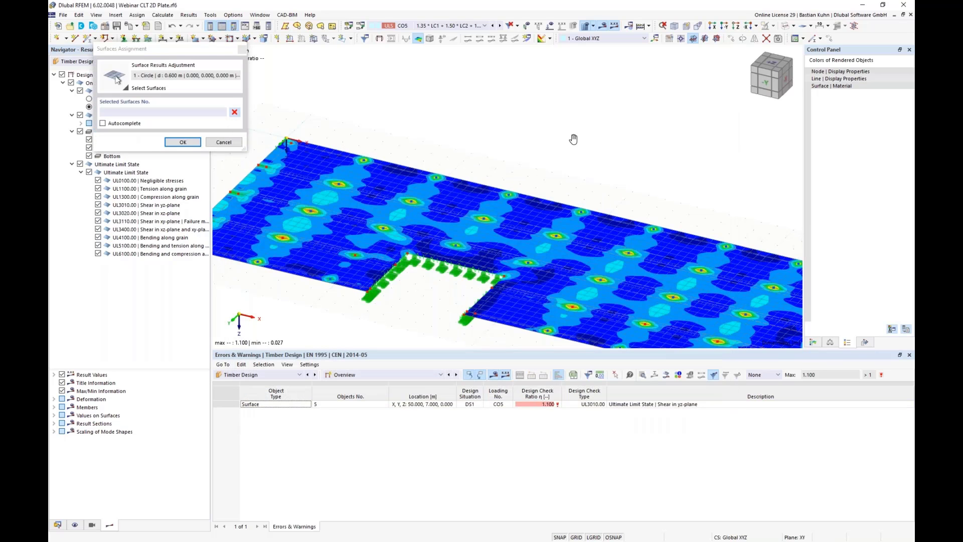
pyautogui.scroll(-5, 573, 139)
pyautogui.moveTo(421, 103); pyautogui.dragTo(751, 264)
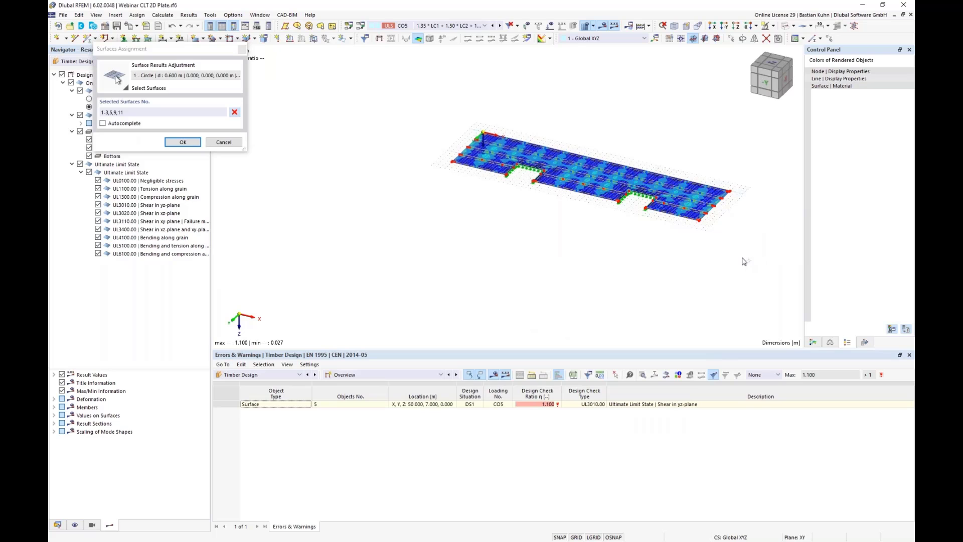
pyautogui.click(182, 143)
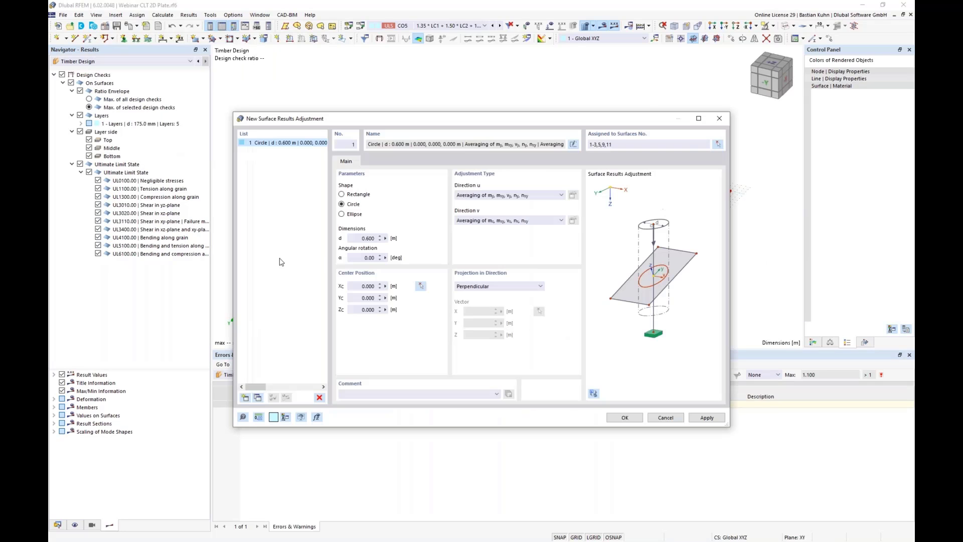
# - Centre the circular adjustment on the support point at X 0.500, Y 0.400, Z 0.000 m and create it
pyautogui.click(420, 286)
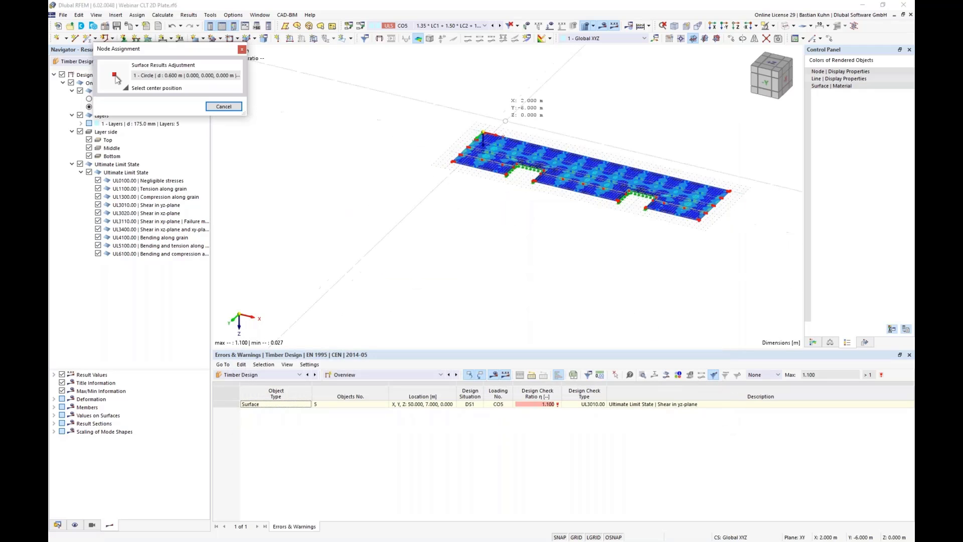
pyautogui.scroll(5, 459, 181)
pyautogui.scroll(2, 459, 183)
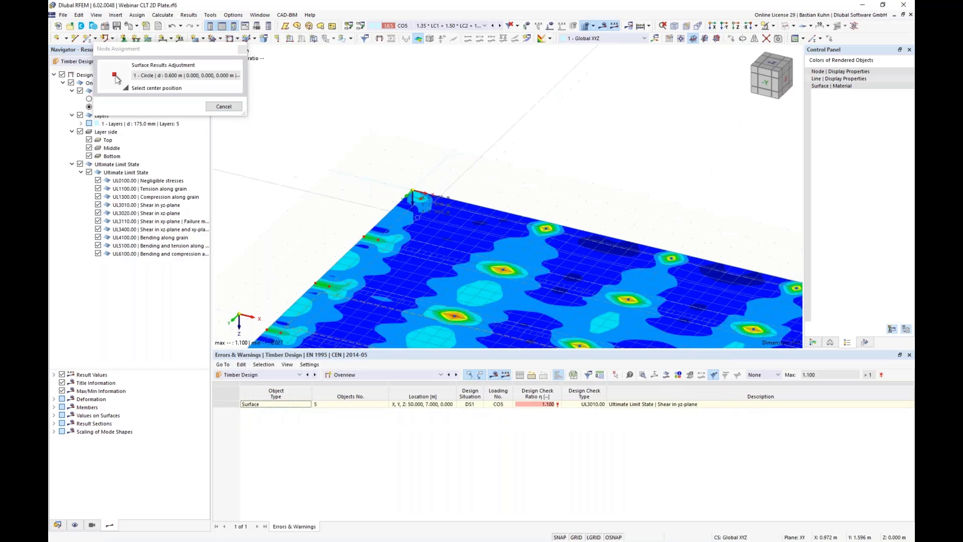
pyautogui.click(434, 187)
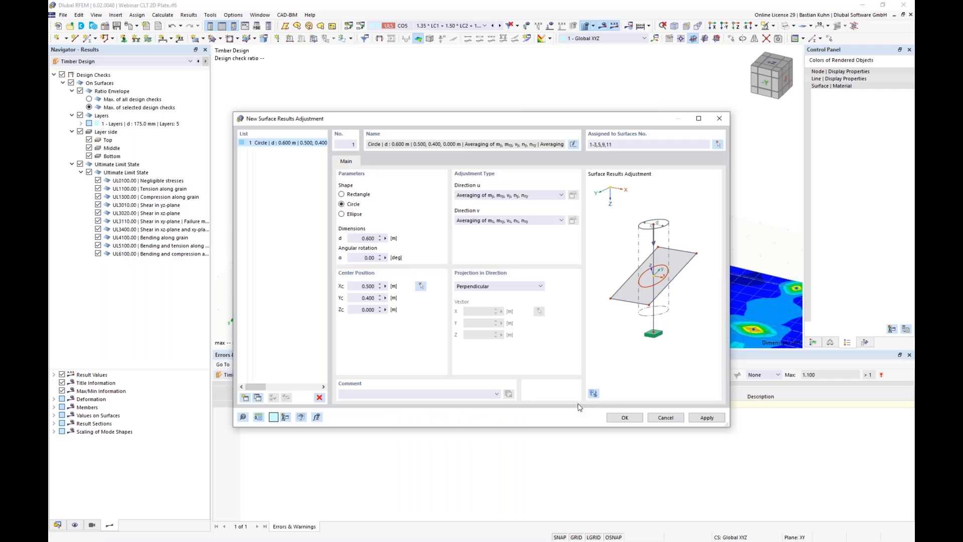
pyautogui.click(625, 418)
pyautogui.click(518, 314)
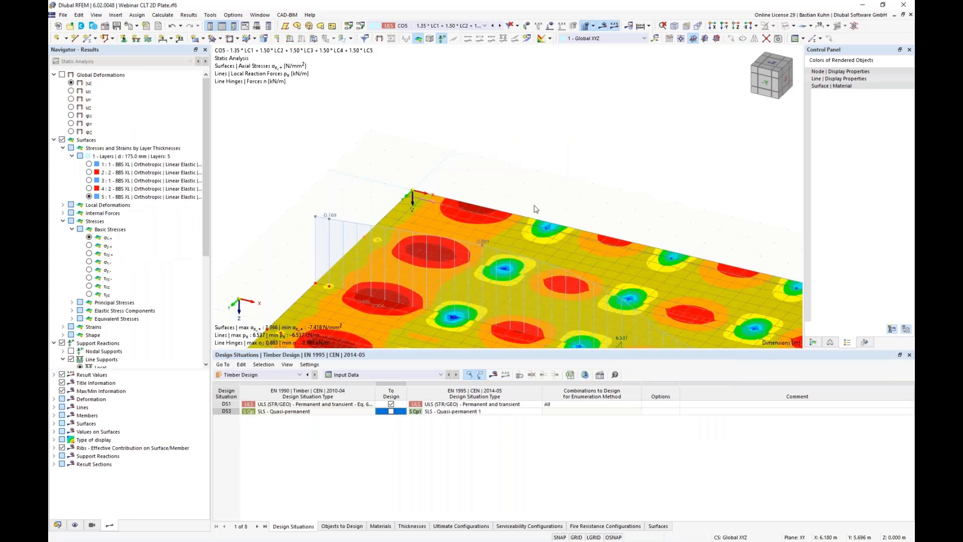
# - Hide the results and copy the circular adjustment to the other four support points along the plate's short edge near the origin
pyautogui.click(602, 27)
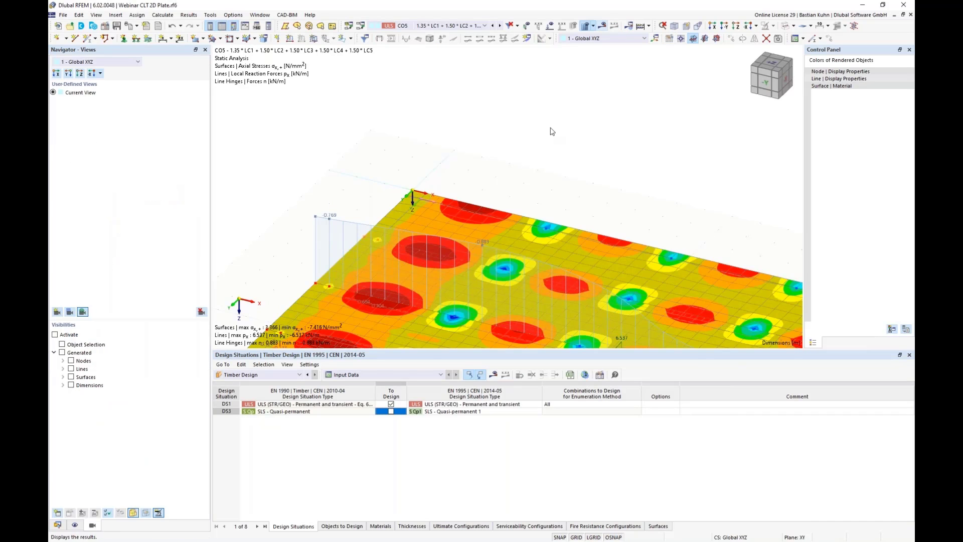
pyautogui.scroll(-4, 424, 231)
pyautogui.scroll(3, 425, 232)
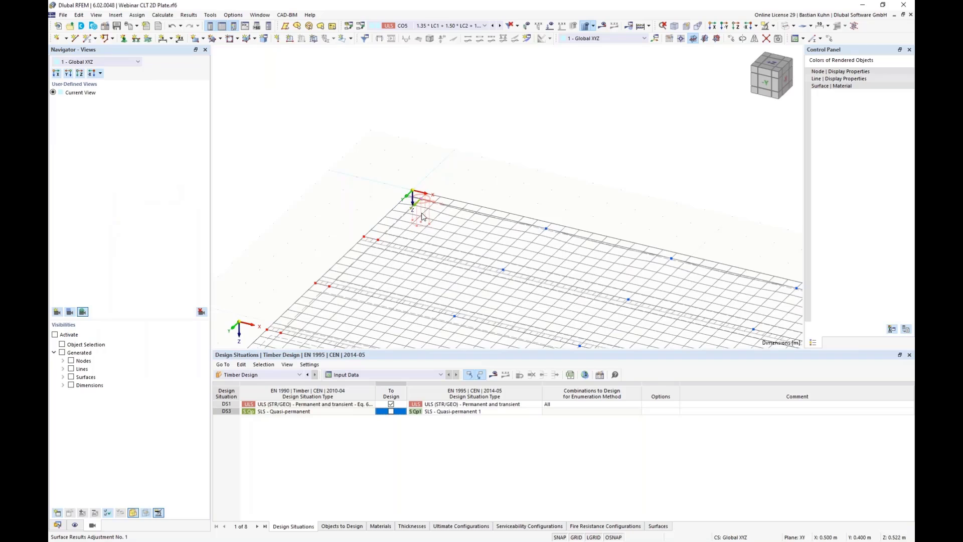
pyautogui.moveTo(422, 216); pyautogui.dragTo(338, 296)
pyautogui.scroll(-3, 441, 166)
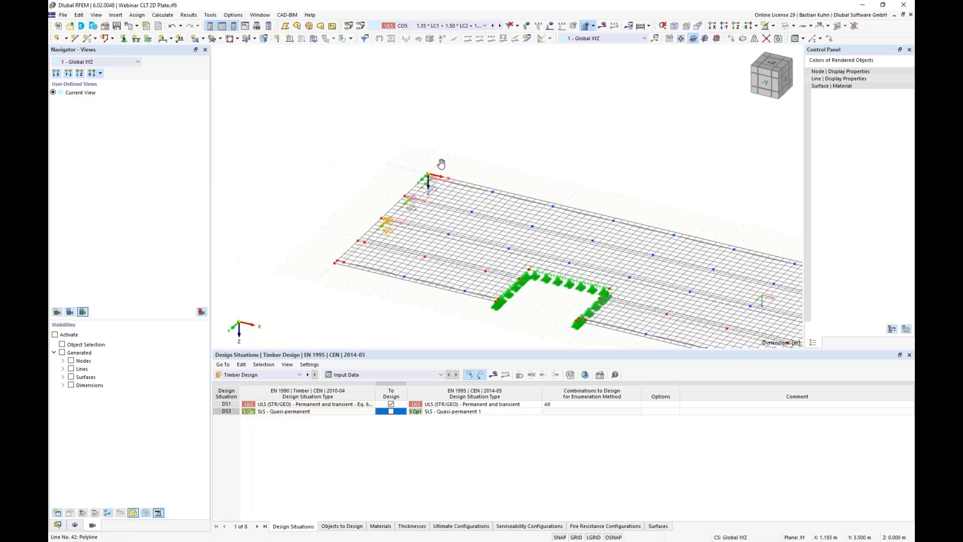
pyautogui.moveTo(440, 165); pyautogui.dragTo(473, 111, button='middle')
pyautogui.scroll(2, 426, 185)
pyautogui.moveTo(420, 175); pyautogui.dragTo(366, 211)
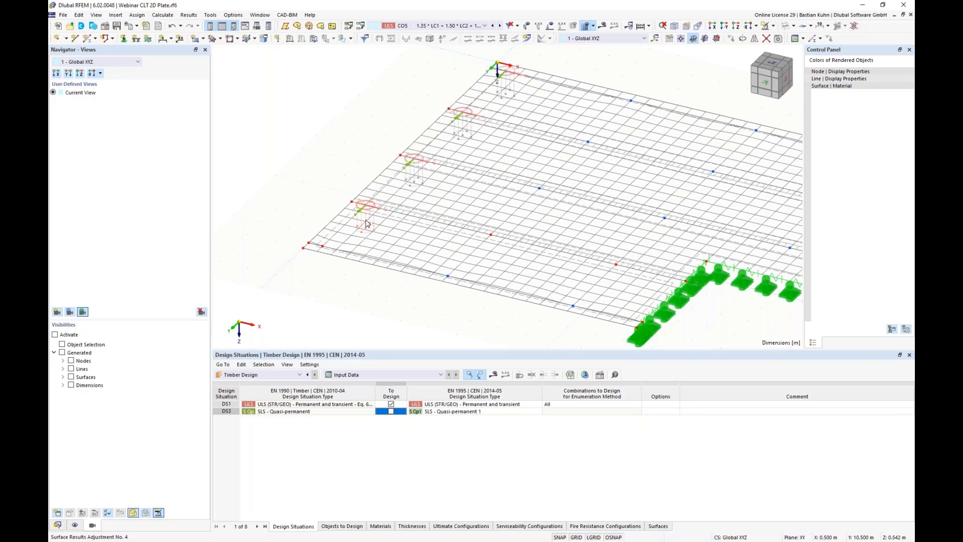
pyautogui.moveTo(330, 260)
pyautogui.keyDown('ctrl'); pyautogui.mouseDown()
pyautogui.moveTo(324, 251)
pyautogui.moveTo(329, 279)
pyautogui.mouseUp(); pyautogui.keyUp('ctrl')
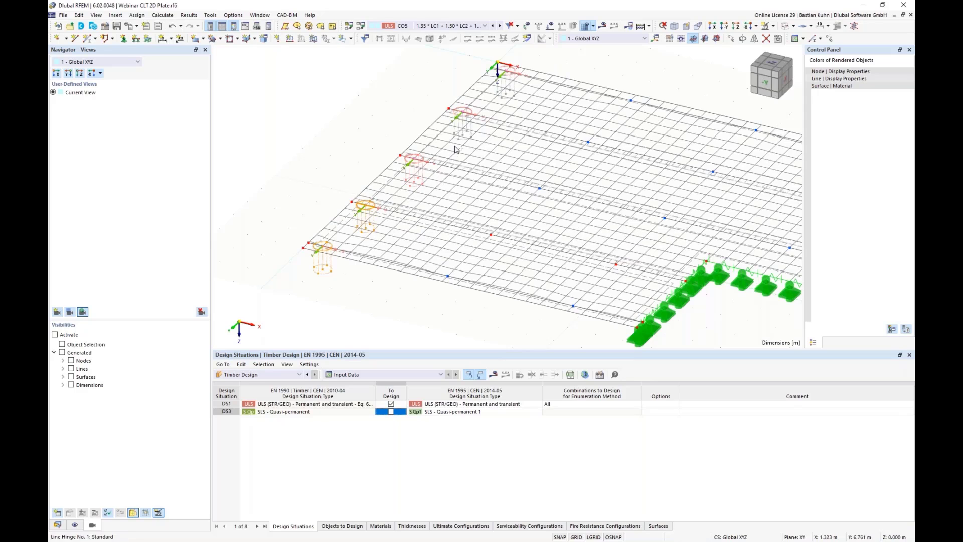
# - Select all five results adjustments and copy them 12 times in the X direction with 4.5 m spacing
pyautogui.rightClick(507, 91)
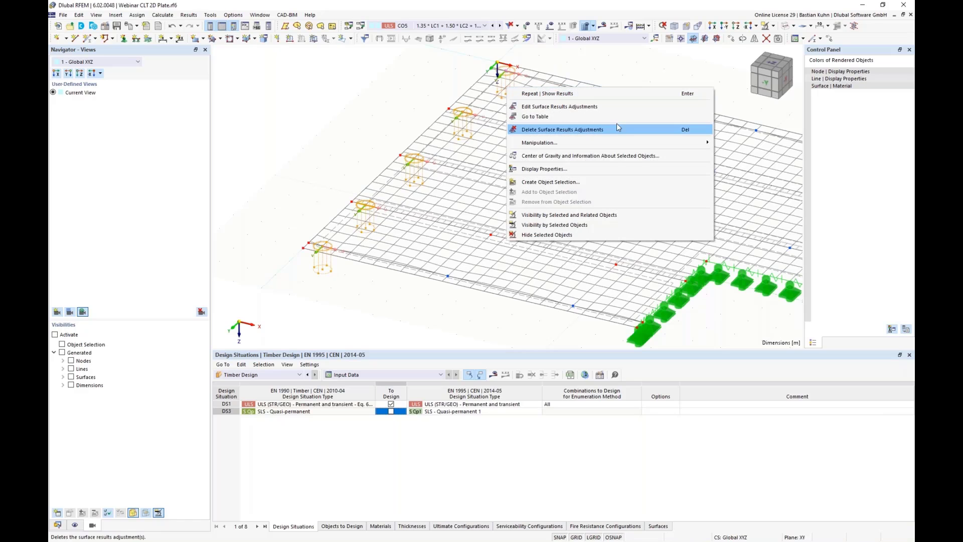
pyautogui.click(829, 39)
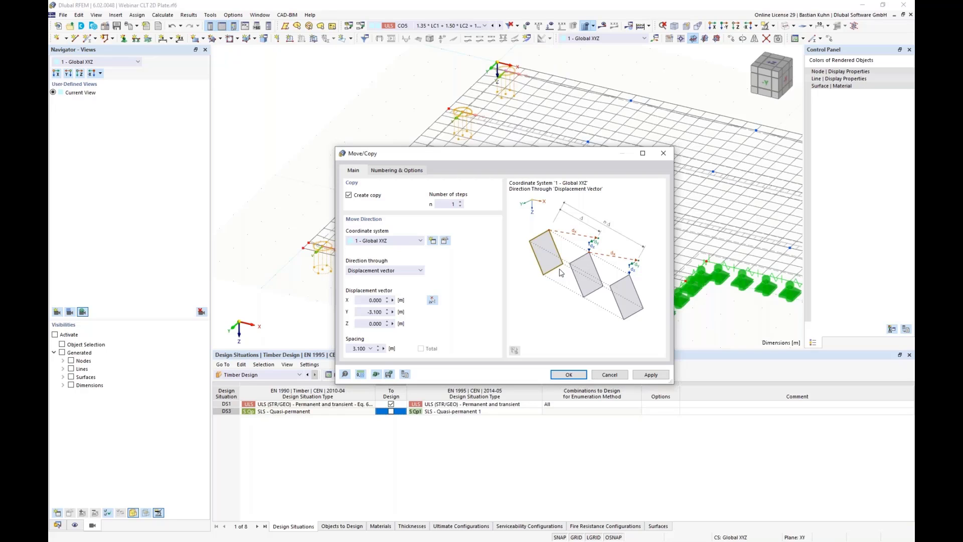
pyautogui.click(446, 204)
pyautogui.write('12')
pyautogui.doubleClick(366, 312)
pyautogui.write('0')
pyautogui.hotkey('shift', 'Tab')
pyautogui.write('4,5')
pyautogui.click(570, 377)
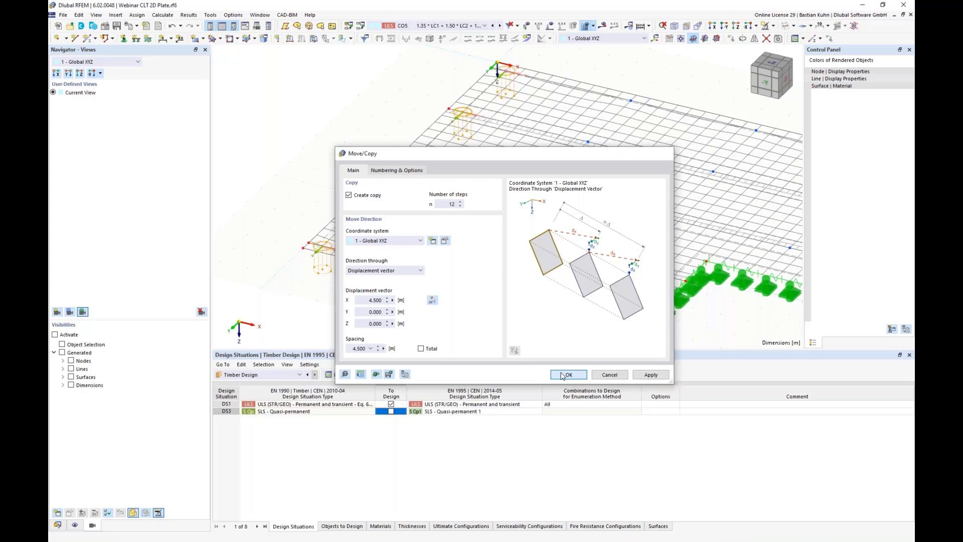
pyautogui.click(566, 375)
pyautogui.scroll(-4, 424, 293)
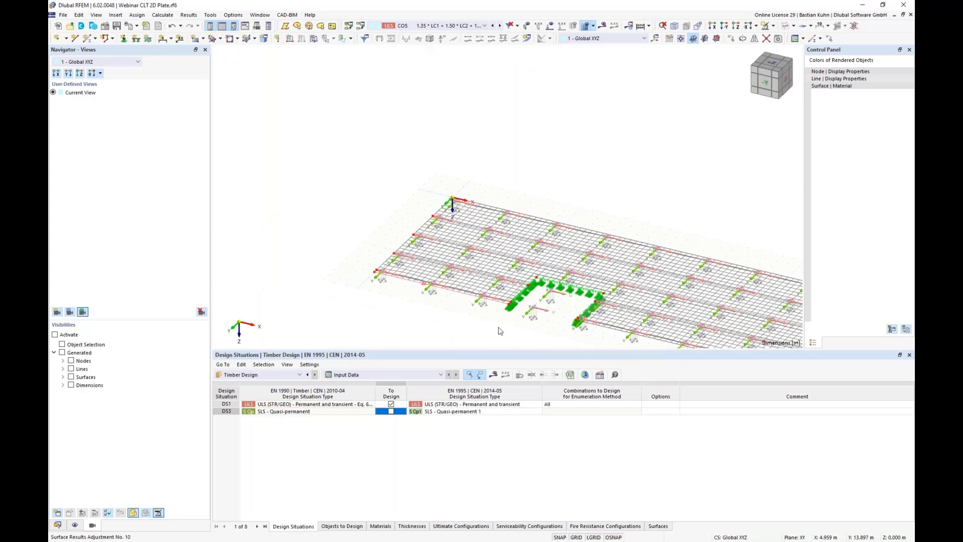
# - View the plate from above and delete the results adjustments lying inside its two recesses
pyautogui.click(743, 39)
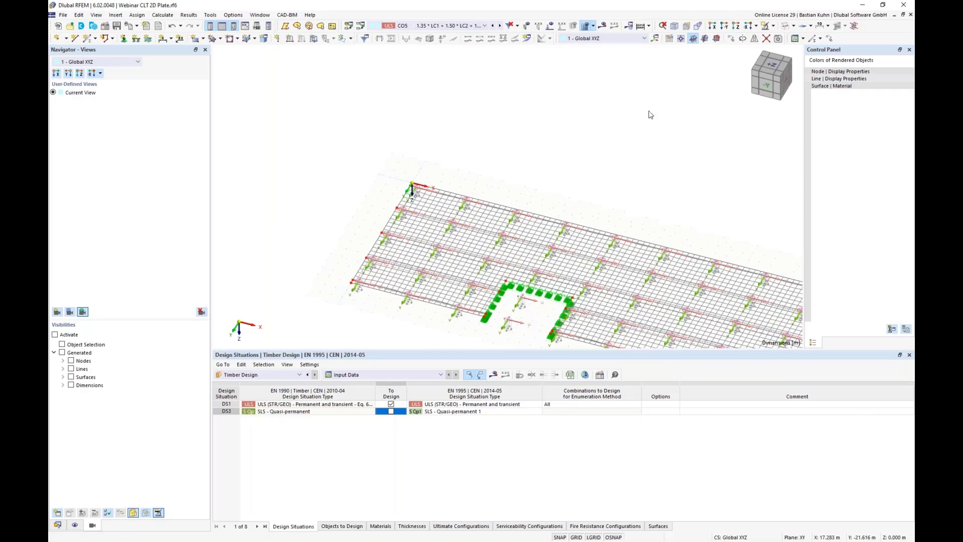
pyautogui.moveTo(369, 238); pyautogui.dragTo(363, 217)
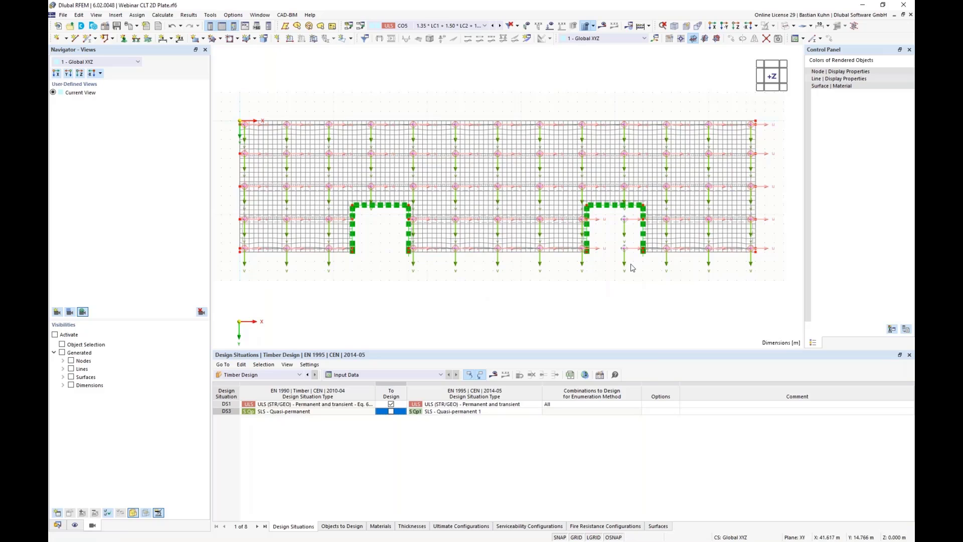
pyautogui.moveTo(631, 265); pyautogui.dragTo(613, 217)
pyautogui.press('Delete')
# - Hide the u, v axis systems of the surface results adjustments and return to an isometric-style view of the plate
pyautogui.click(75, 524)
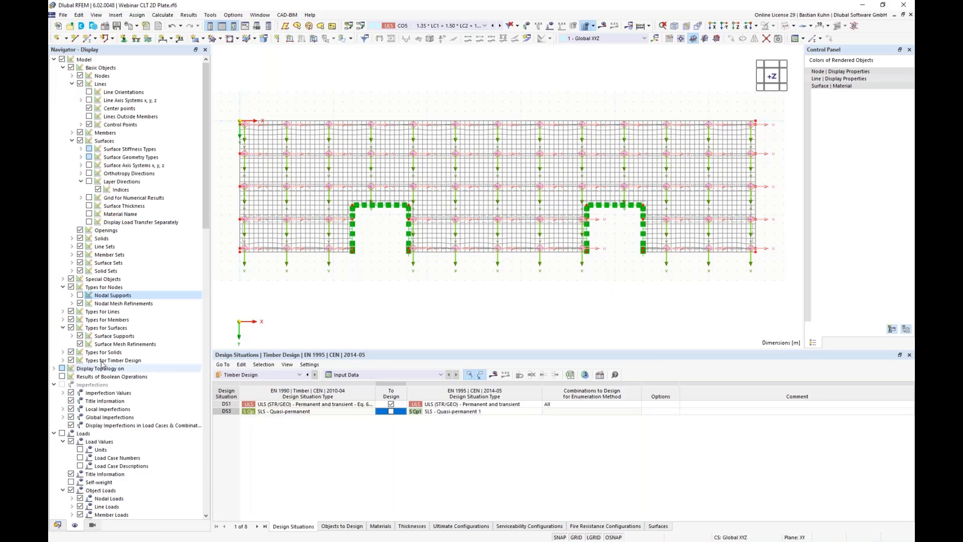
pyautogui.scroll(-5, 118, 340)
pyautogui.scroll(-7, 119, 341)
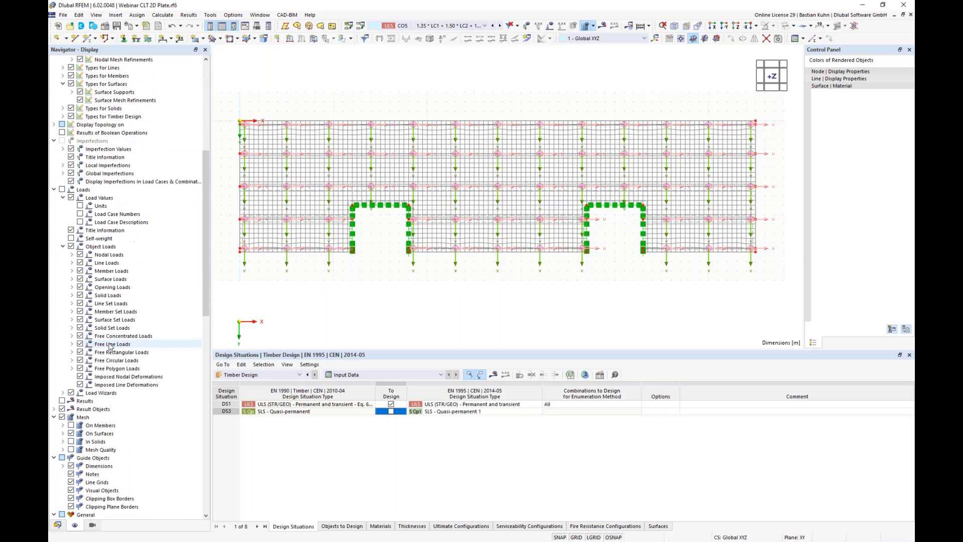
pyautogui.scroll(-2, 104, 326)
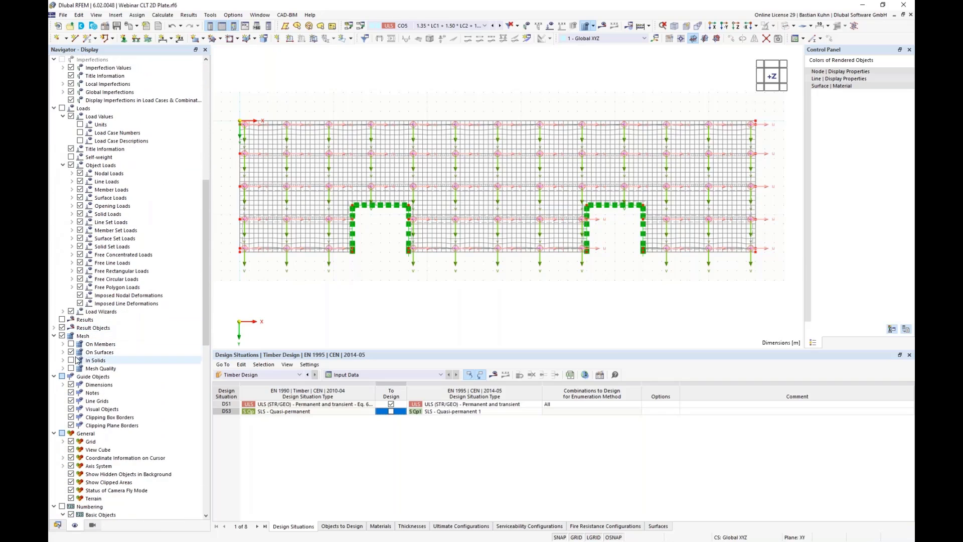
pyautogui.click(53, 328)
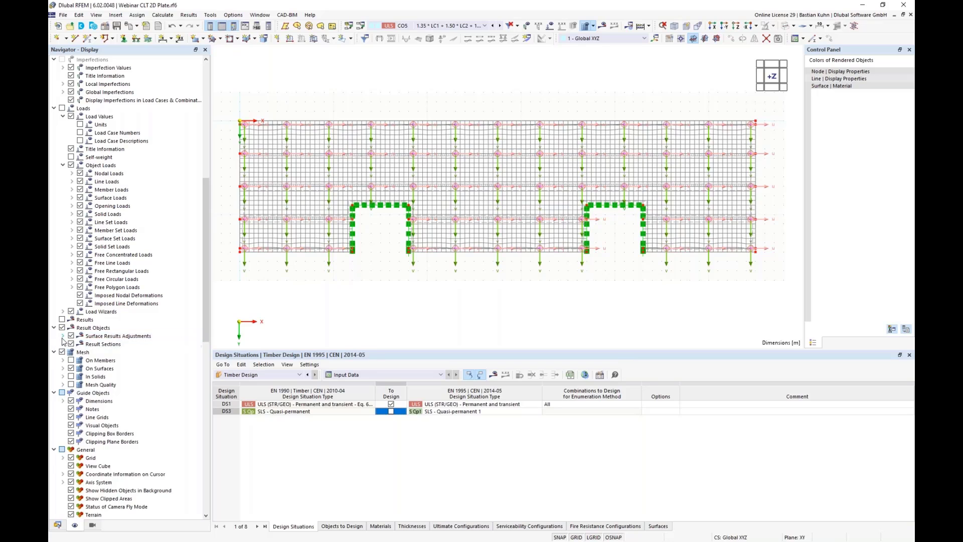
pyautogui.click(63, 336)
pyautogui.click(80, 344)
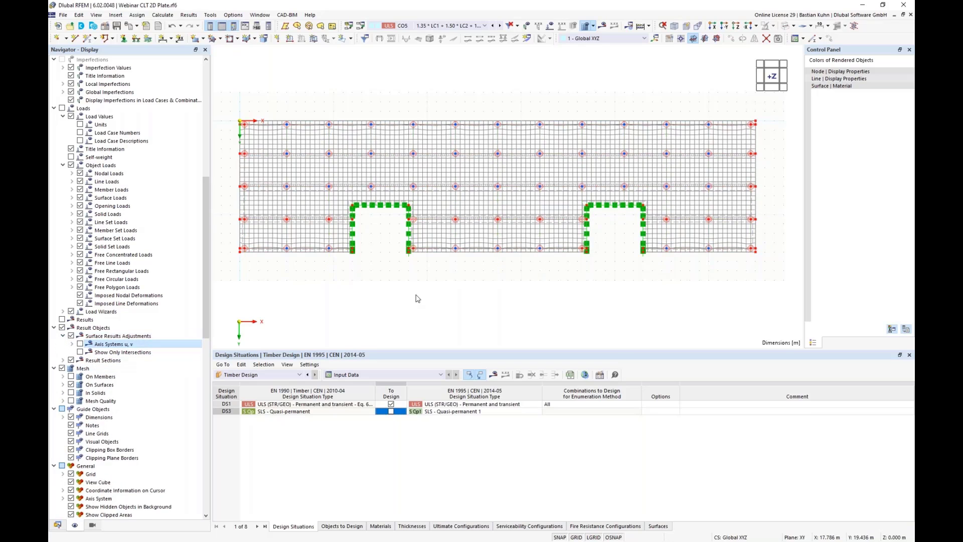
pyautogui.scroll(-2, 531, 298)
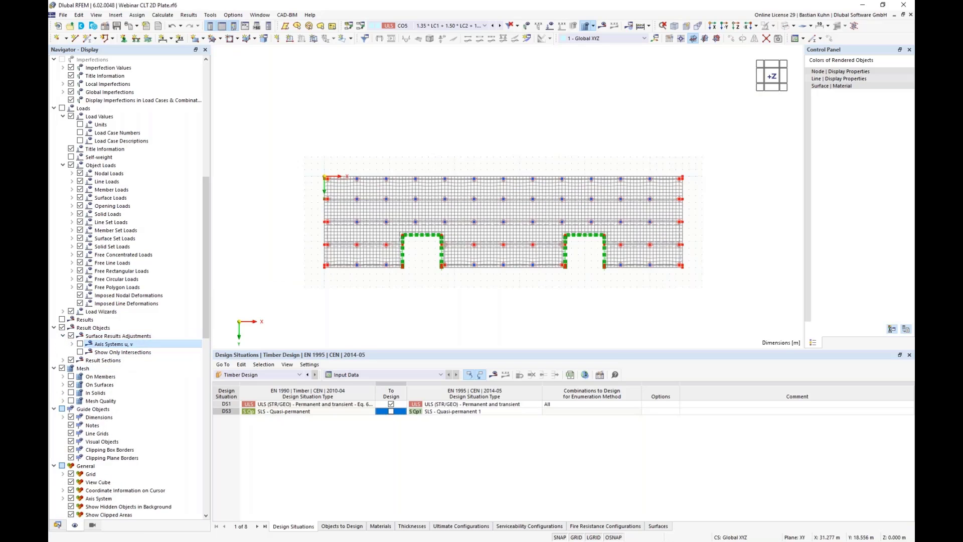
pyautogui.moveTo(530, 299); pyautogui.dragTo(411, 314, button='middle')
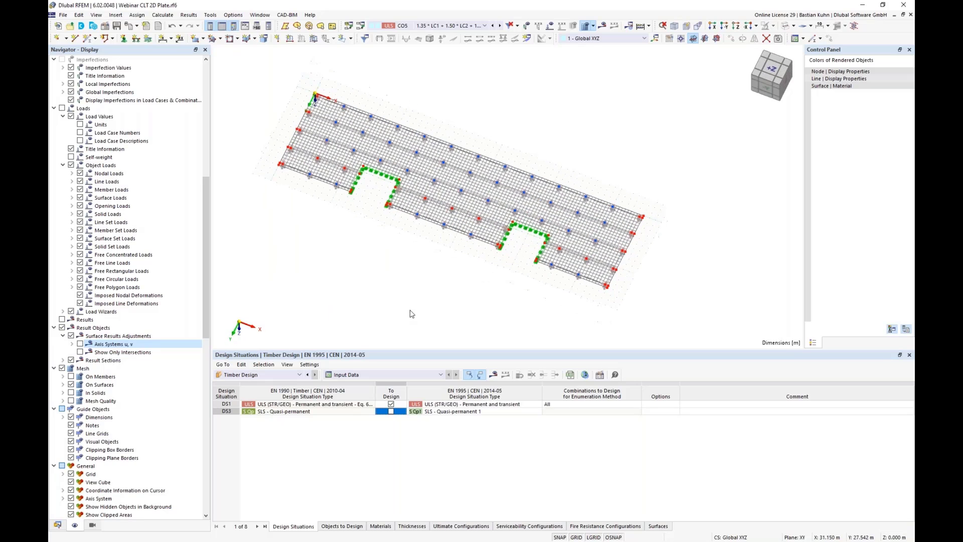
# - Include the SLS quasi-permanent design situation in the timber design and start the Timber Design calculation
pyautogui.click(391, 411)
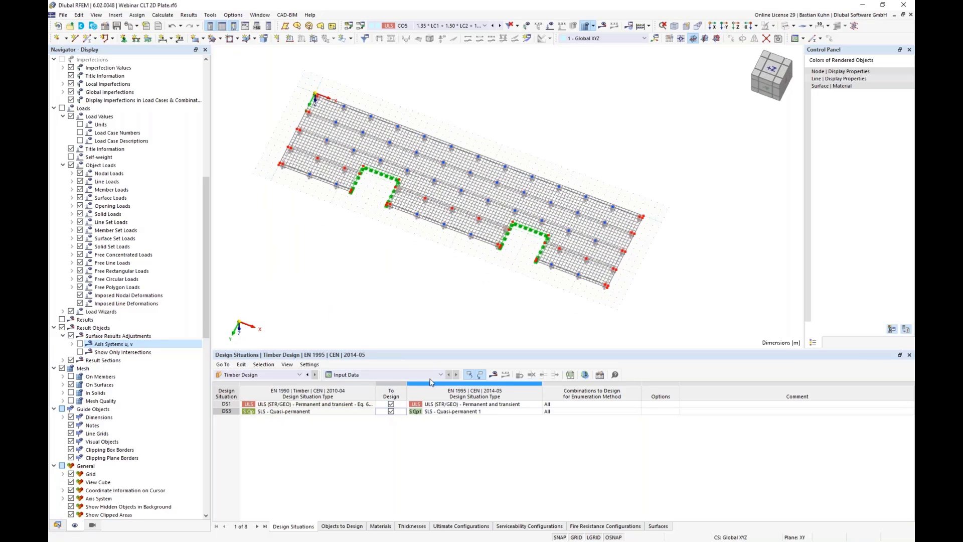
pyautogui.click(493, 375)
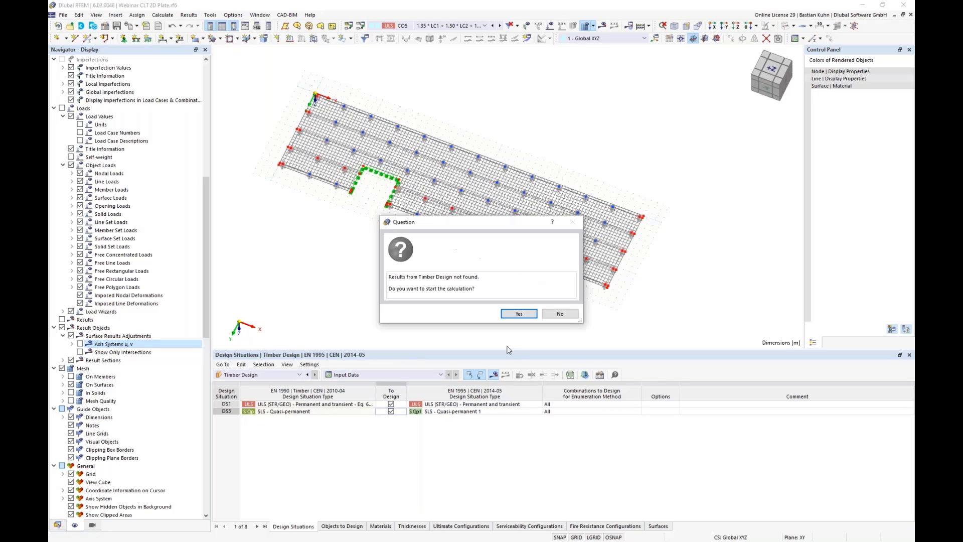
pyautogui.click(518, 314)
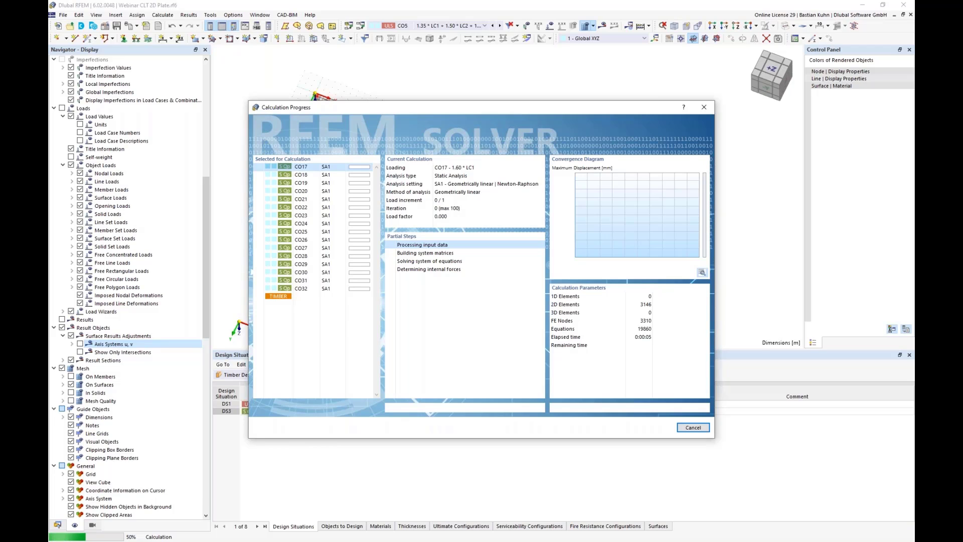
# - Switch to the web browser and read FAQ 004119 on the stiffness reduction factors k33 and k88
pyautogui.hotkey('alt', 'Tab')
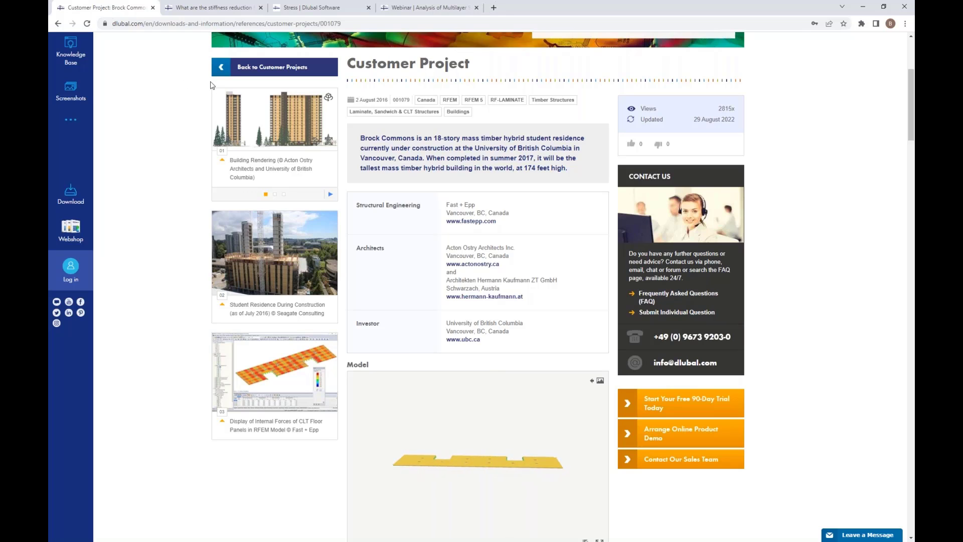
pyautogui.click(224, 11)
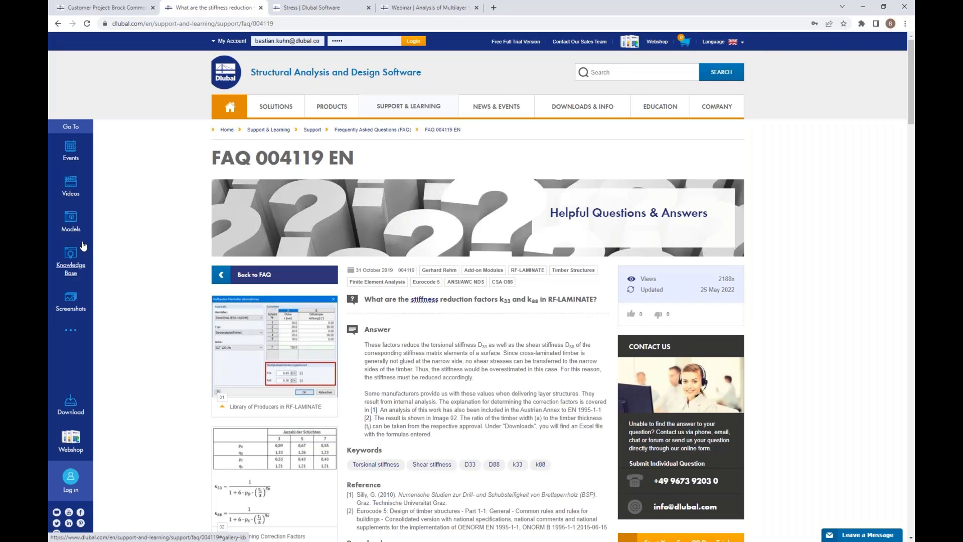
pyautogui.scroll(-2, 404, 293)
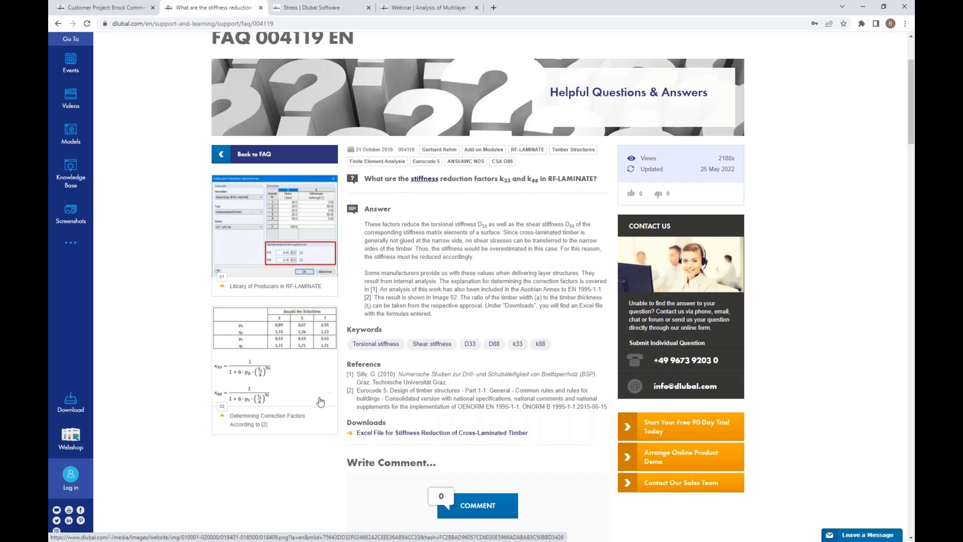
pyautogui.scroll(-1, 432, 130)
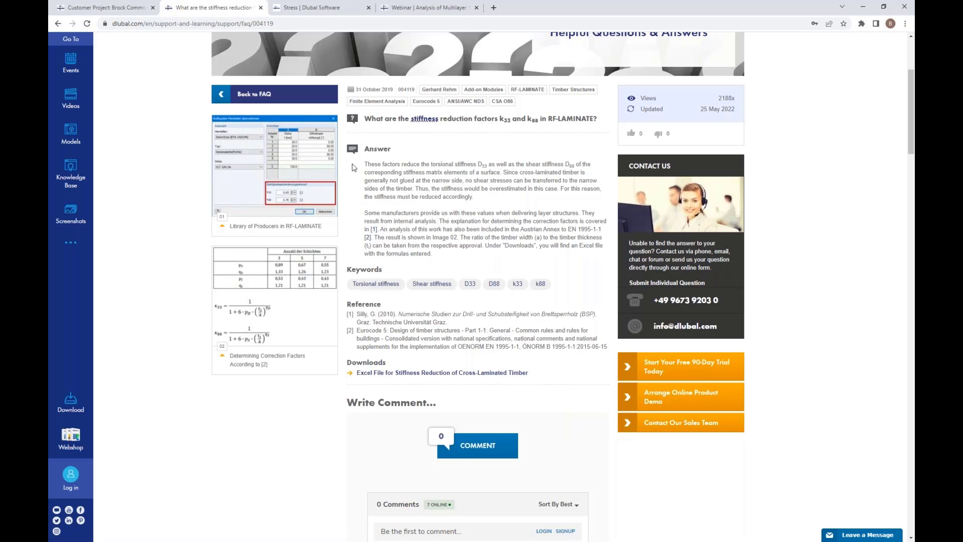
# - Review the Stress page of the RFEM 6 Multilayer Surfaces online manual, including its CLT strengths and shear failure mechanisms
pyautogui.click(339, 8)
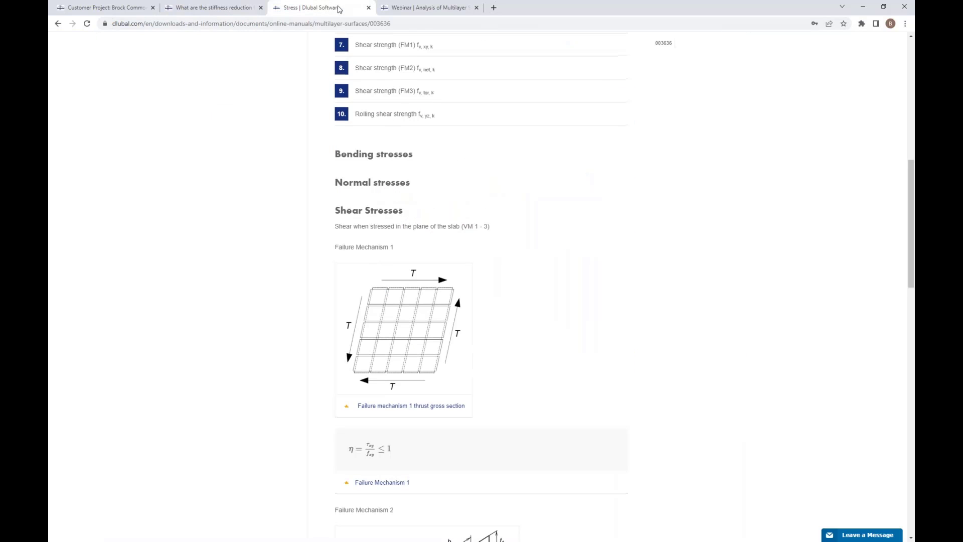
pyautogui.scroll(3, 543, 243)
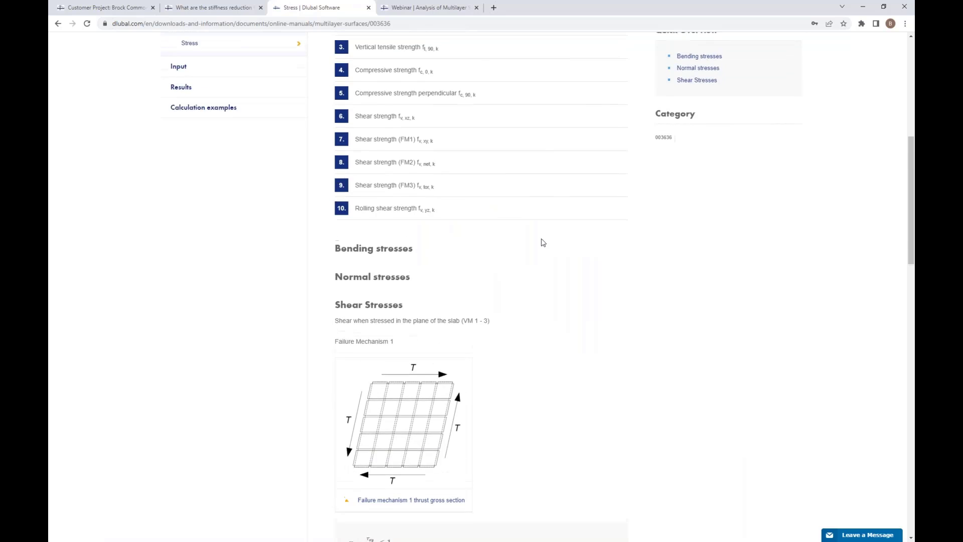
pyautogui.scroll(-3, 543, 243)
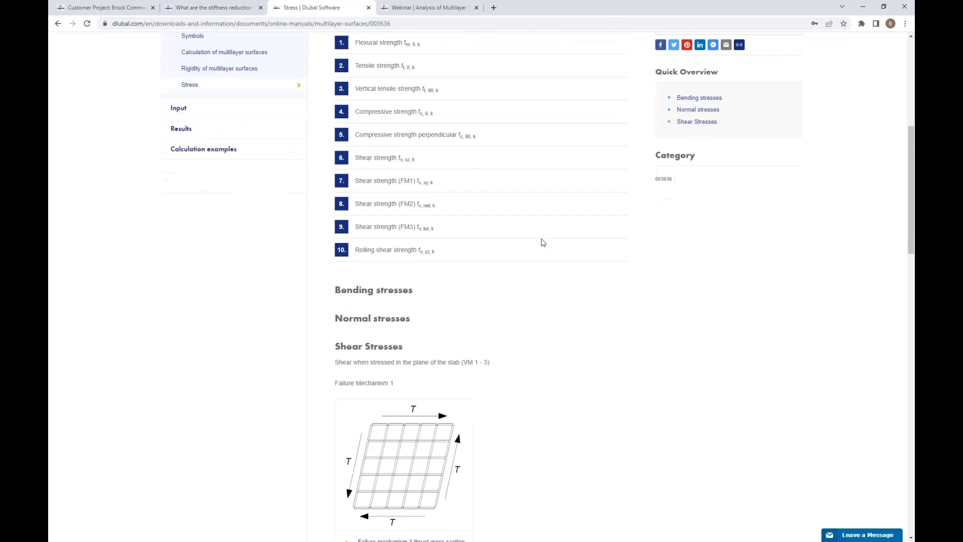
pyautogui.scroll(6, 543, 243)
pyautogui.scroll(3, 543, 243)
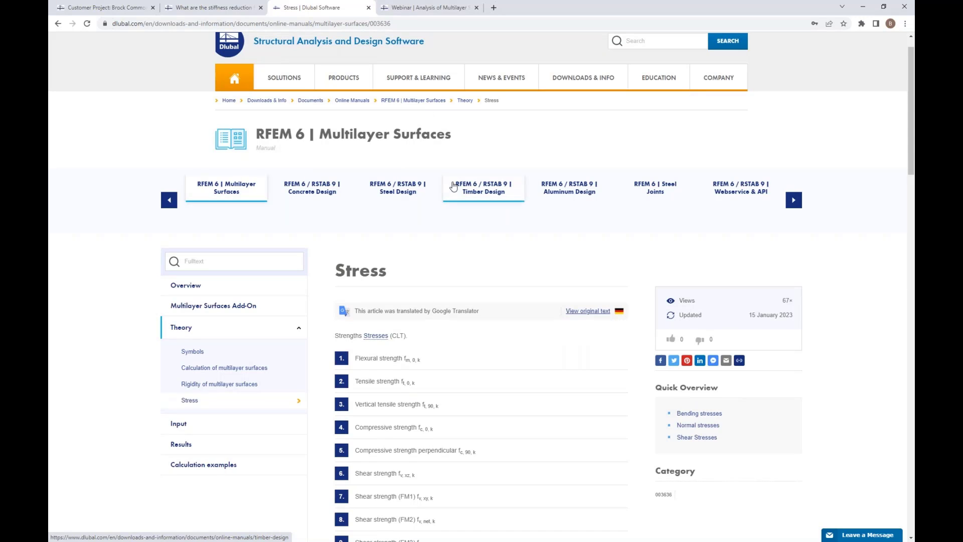
pyautogui.scroll(-4, 484, 196)
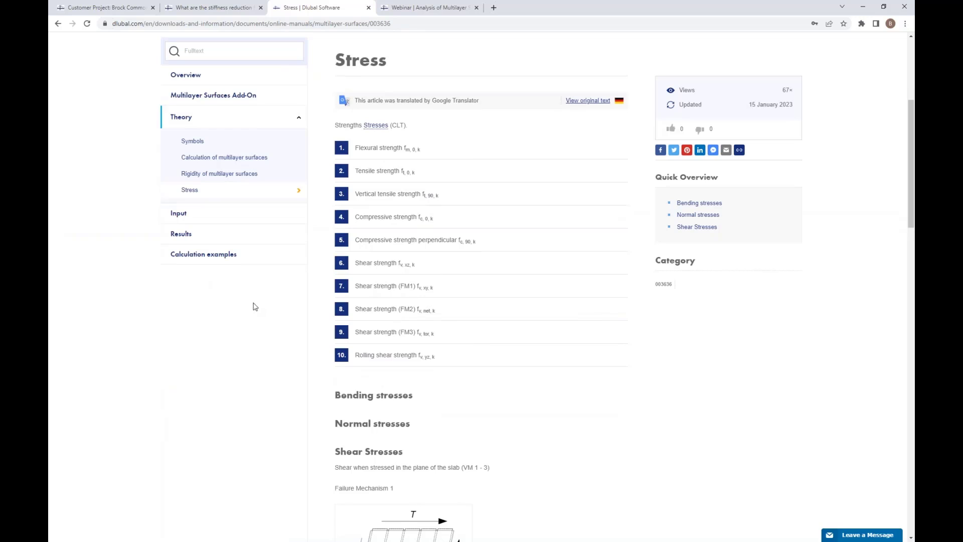
# - Open the manual's Input chapter and read about the layers thickness type, stiffness reduction and options for CLT
pyautogui.click(180, 214)
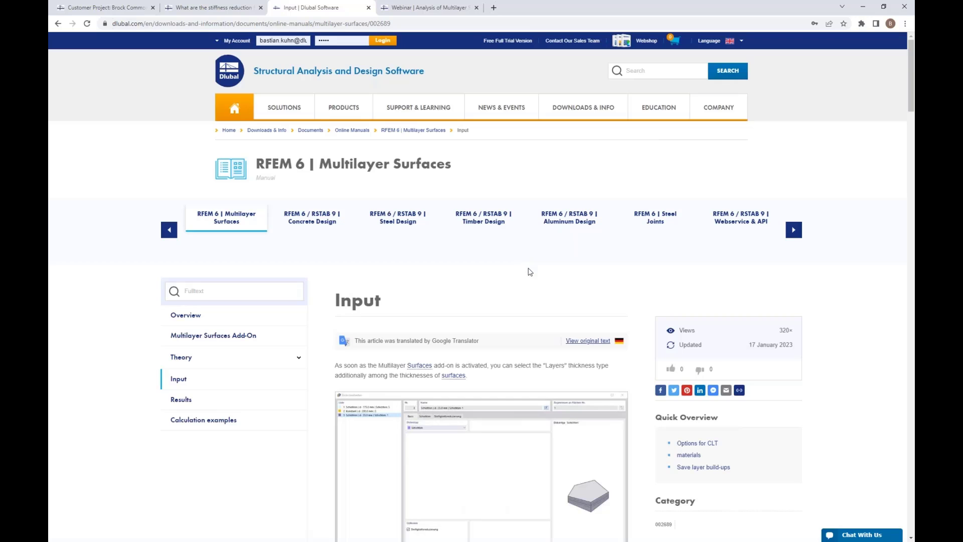
pyautogui.scroll(-1, 531, 272)
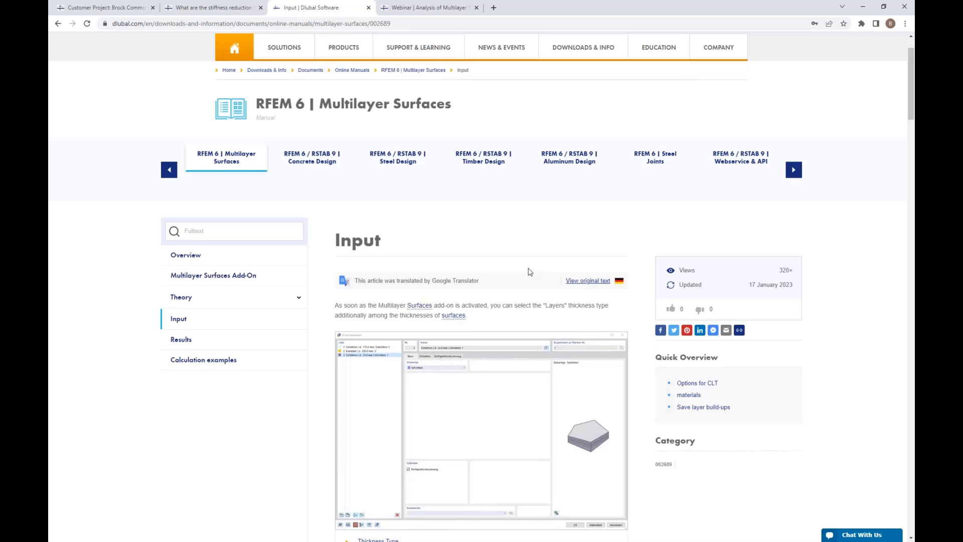
pyautogui.scroll(-6, 530, 272)
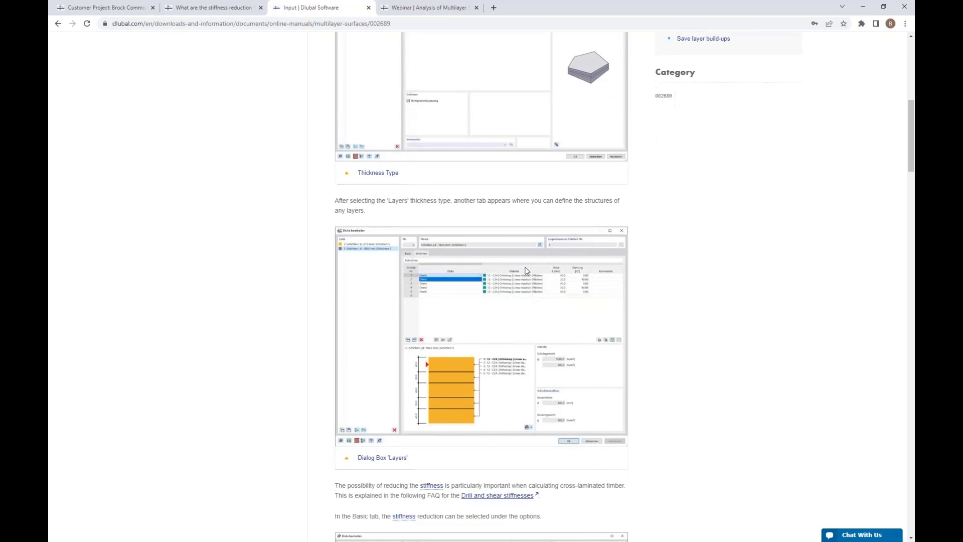
pyautogui.scroll(-10, 525, 271)
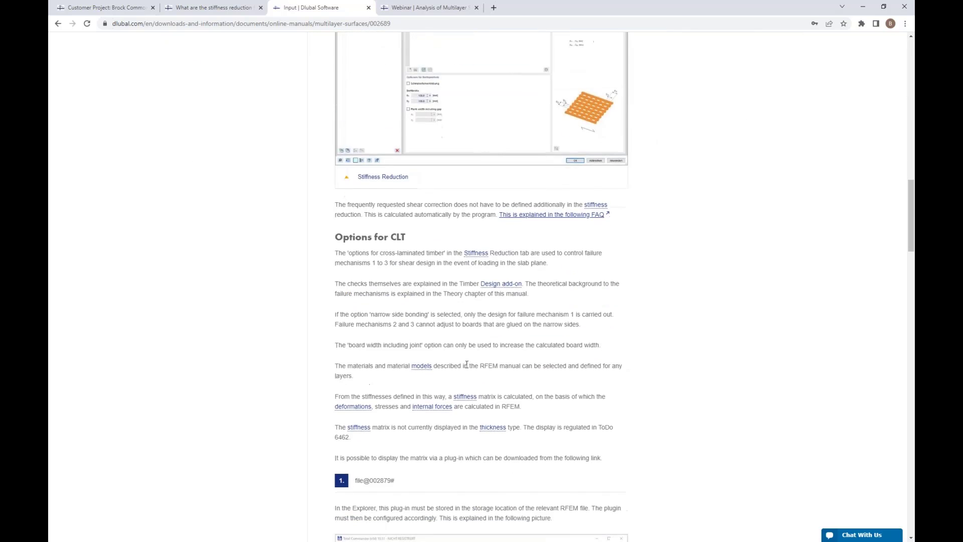
# - Read the plug-in instructions for displaying the stiffness matrix and inspect the enlarged "Stiffness Matrix - Layers" picture
pyautogui.scroll(-4, 466, 364)
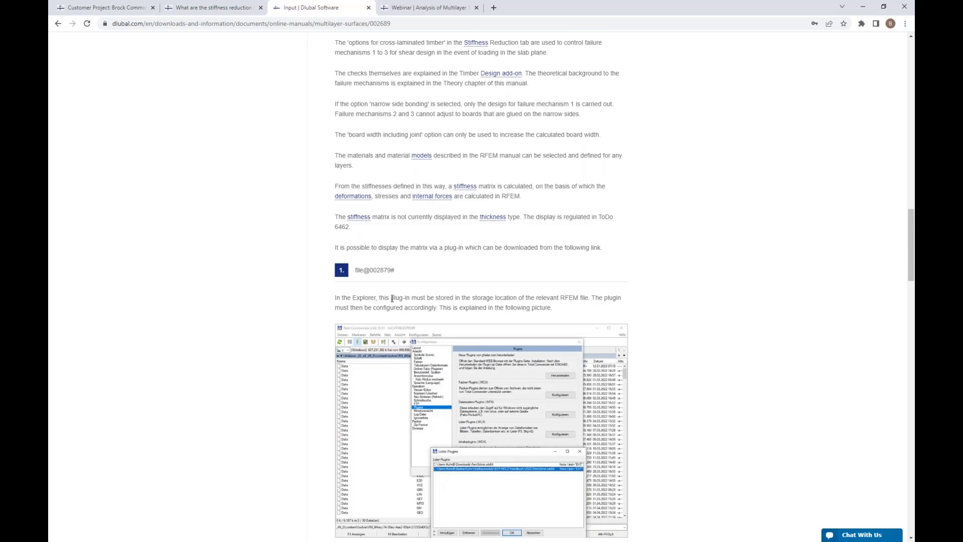
pyautogui.scroll(-2, 393, 299)
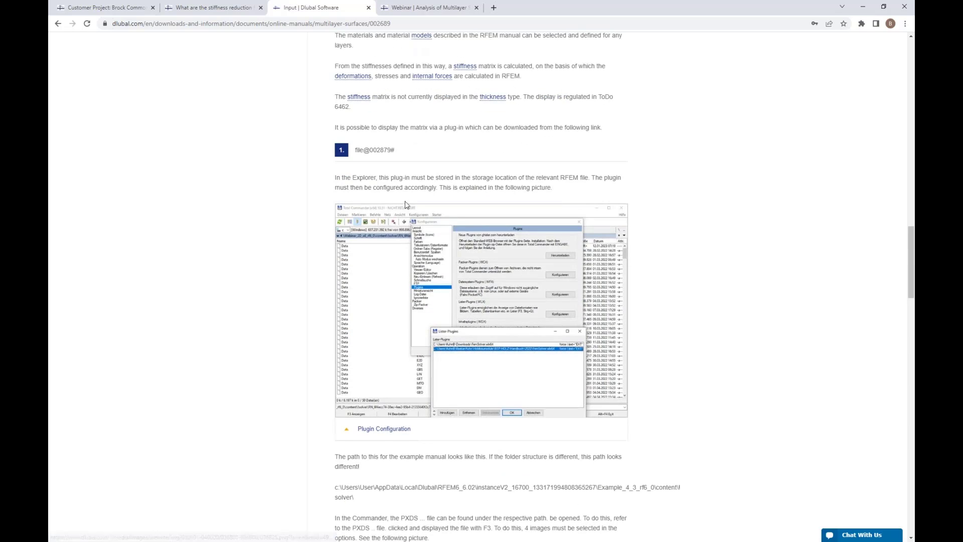
pyautogui.scroll(-10, 434, 228)
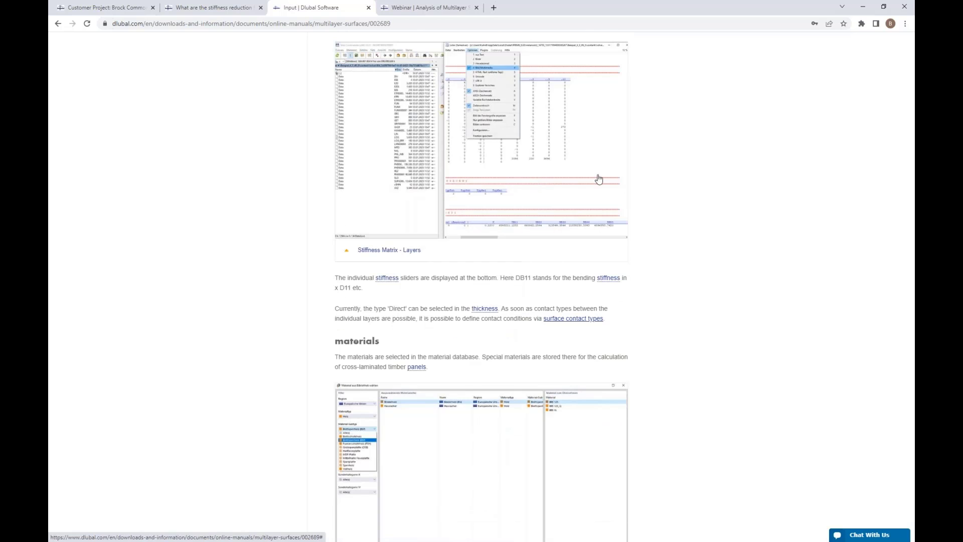
pyautogui.click(581, 197)
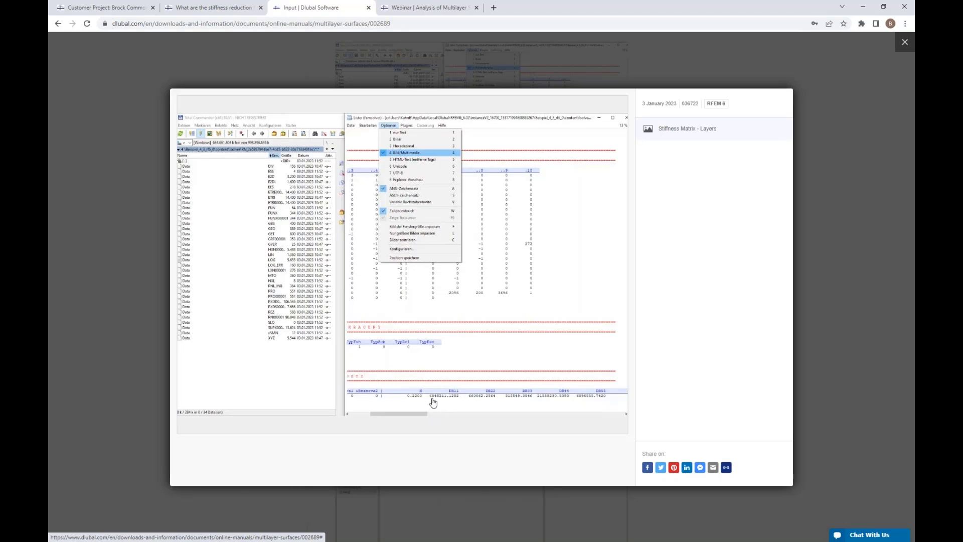
pyautogui.click(906, 44)
# - Reopen the Stress page in the manual's Theory chapter and show the page of the multilayer surfaces webinar
pyautogui.scroll(5, 795, 163)
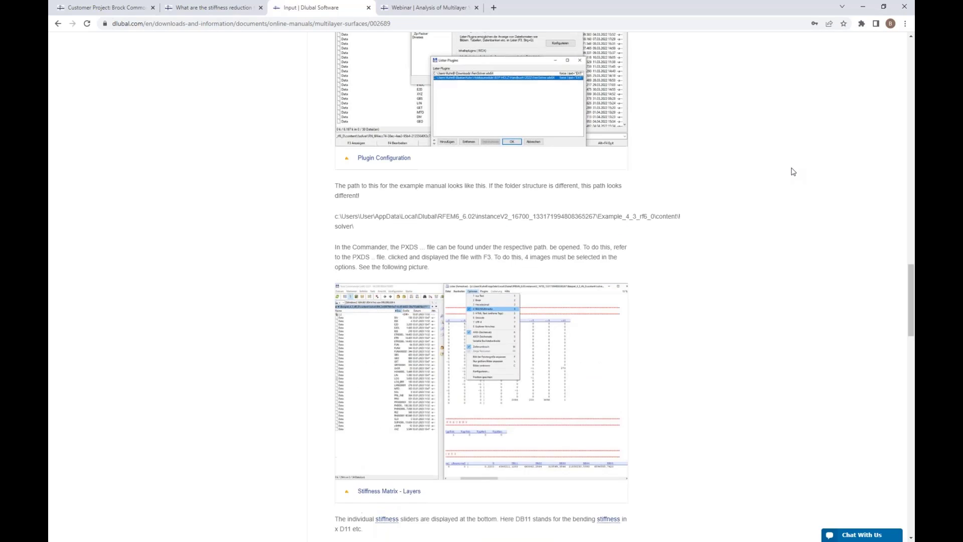
pyautogui.scroll(20, 793, 172)
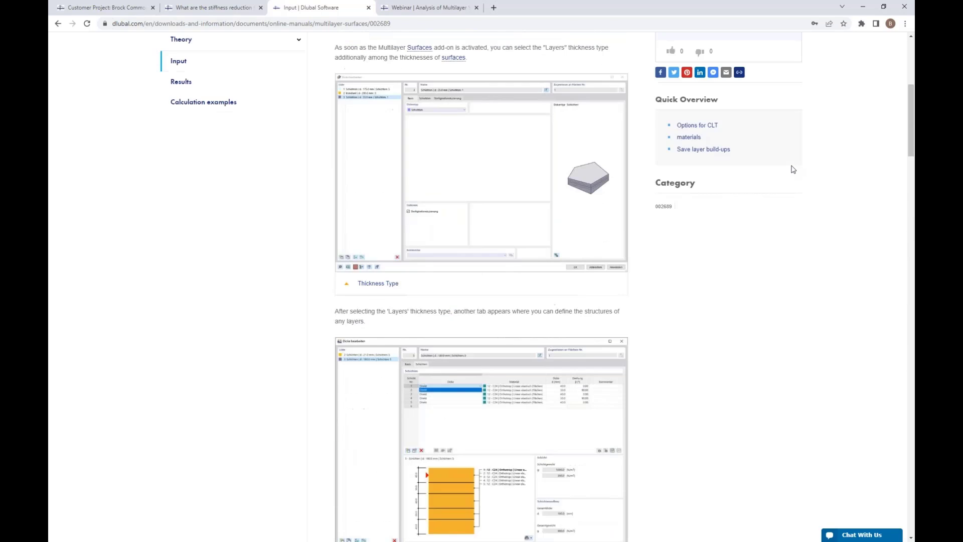
pyautogui.scroll(6, 793, 169)
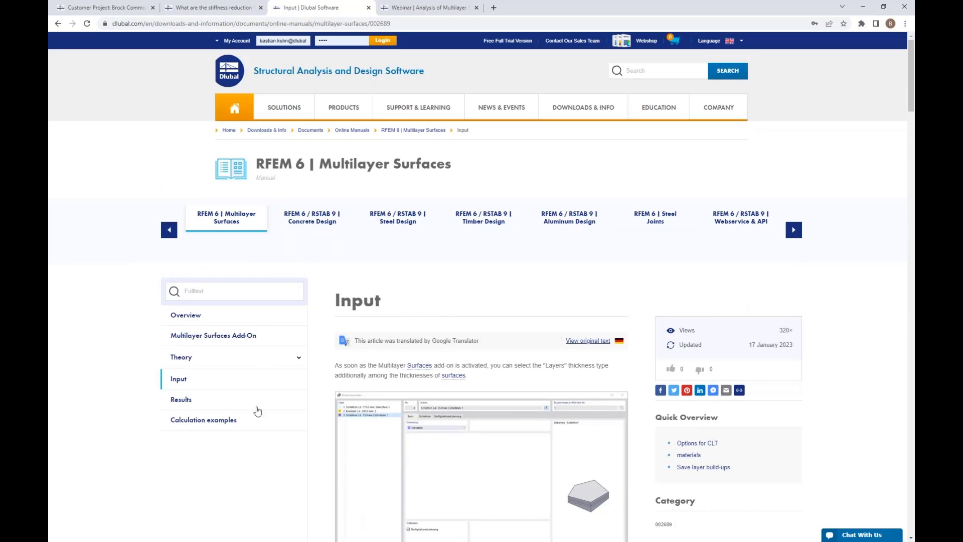
pyautogui.click(234, 358)
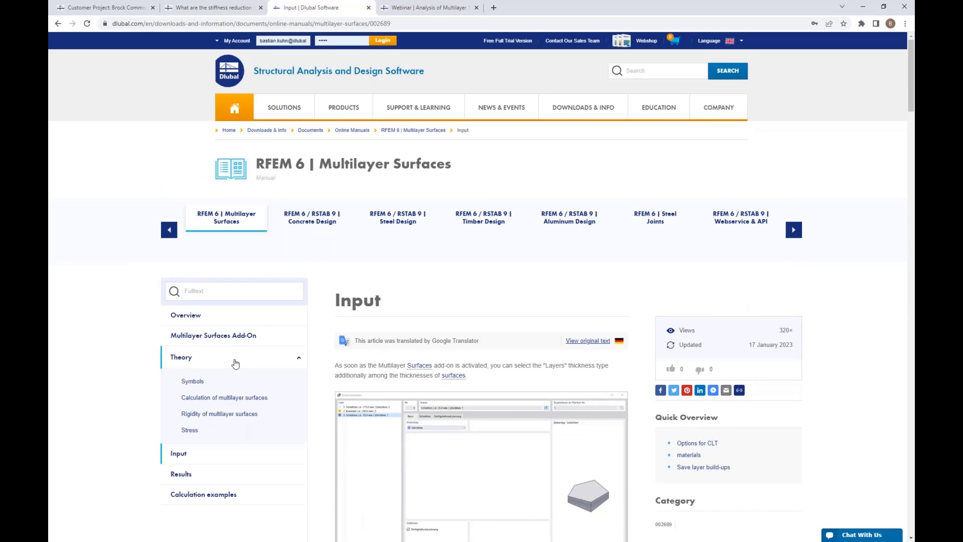
pyautogui.click(188, 432)
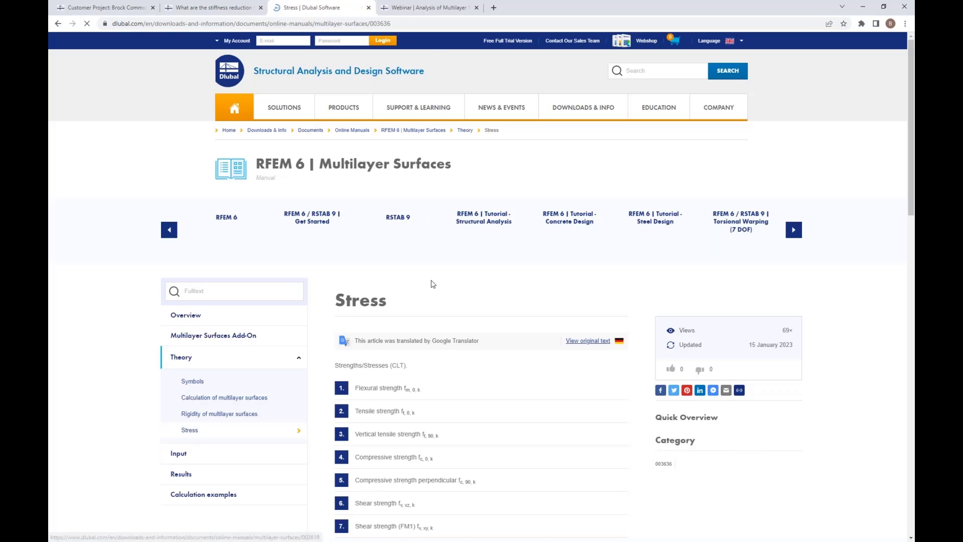
pyautogui.click(444, 8)
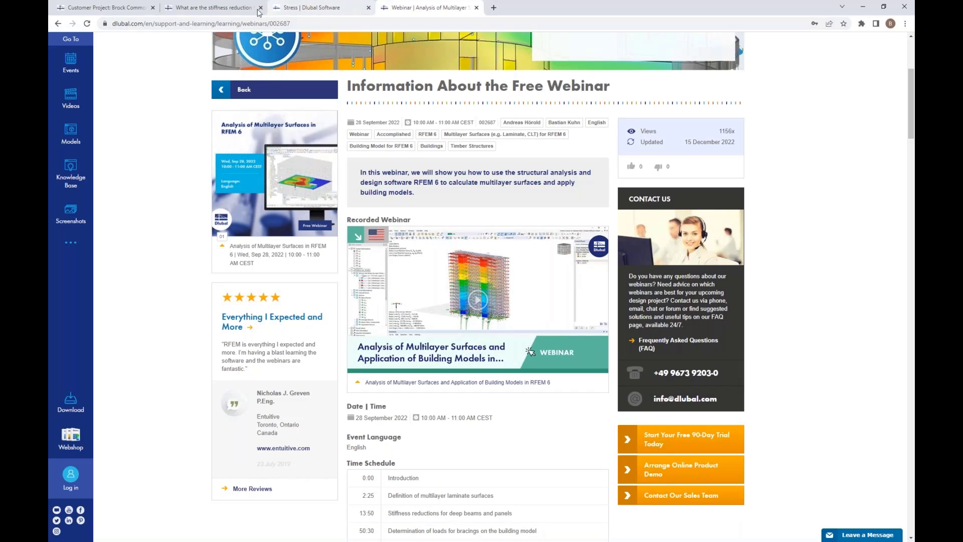
# - Return to the FAQ page and open the Dlubal website's Online Training overview from there
pyautogui.click(223, 7)
pyautogui.scroll(4, 509, 117)
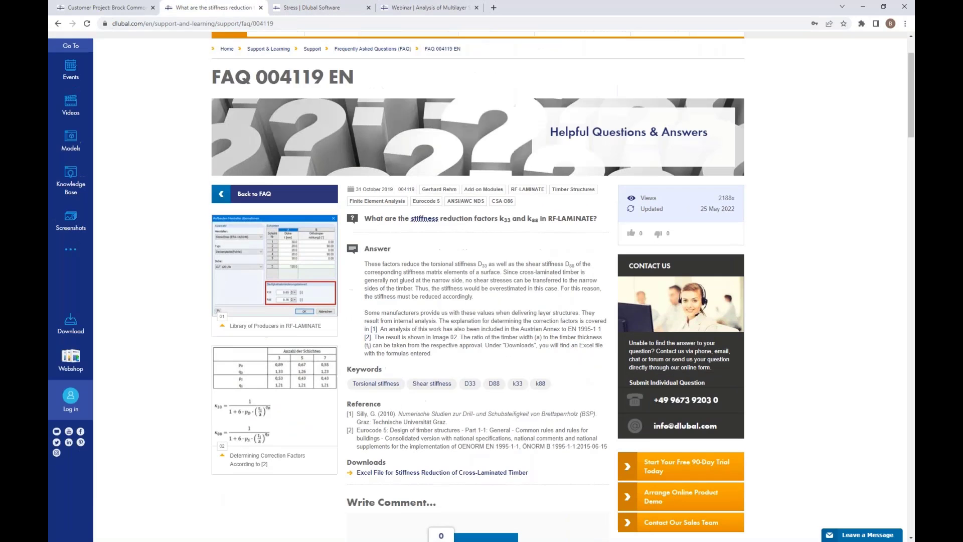
pyautogui.moveTo(508, 111)
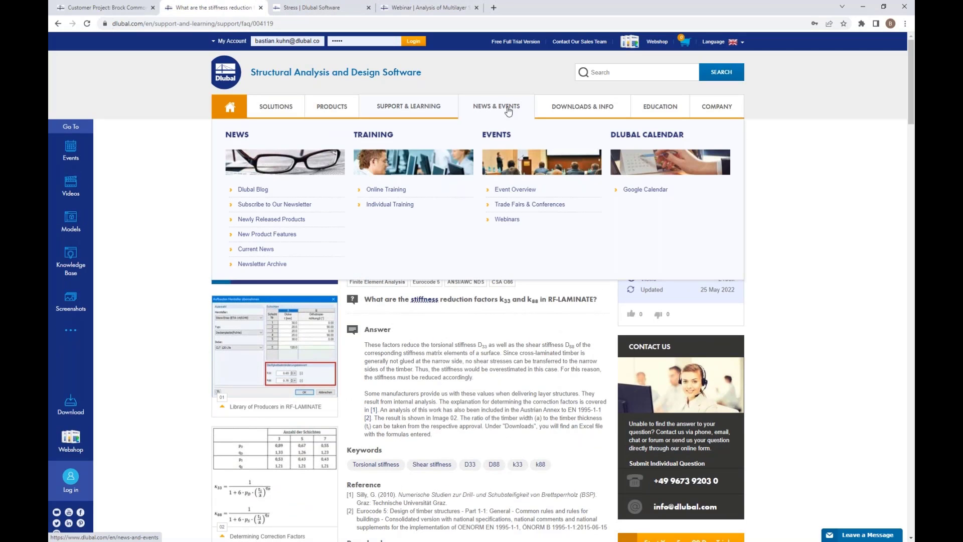
pyautogui.click(386, 190)
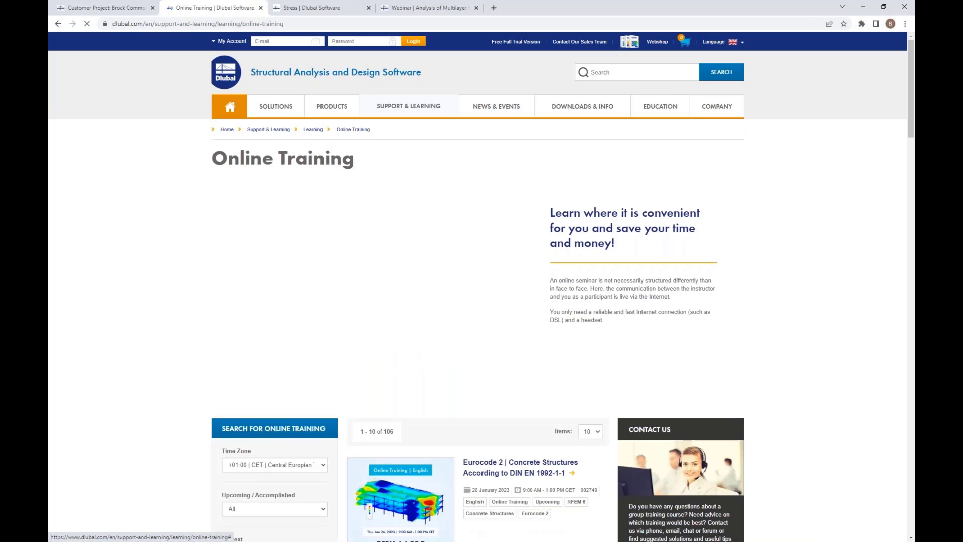
# - Search the online trainings for the training type Eurocode 5, look over the list, and return to the multilayer surfaces webinar page
pyautogui.scroll(-7, 320, 258)
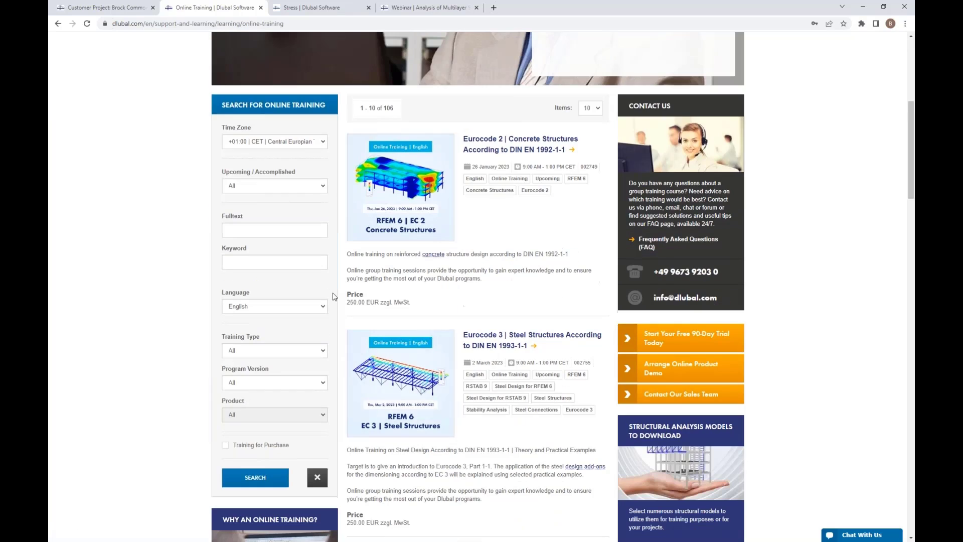
pyautogui.scroll(-3, 425, 261)
pyautogui.click(311, 254)
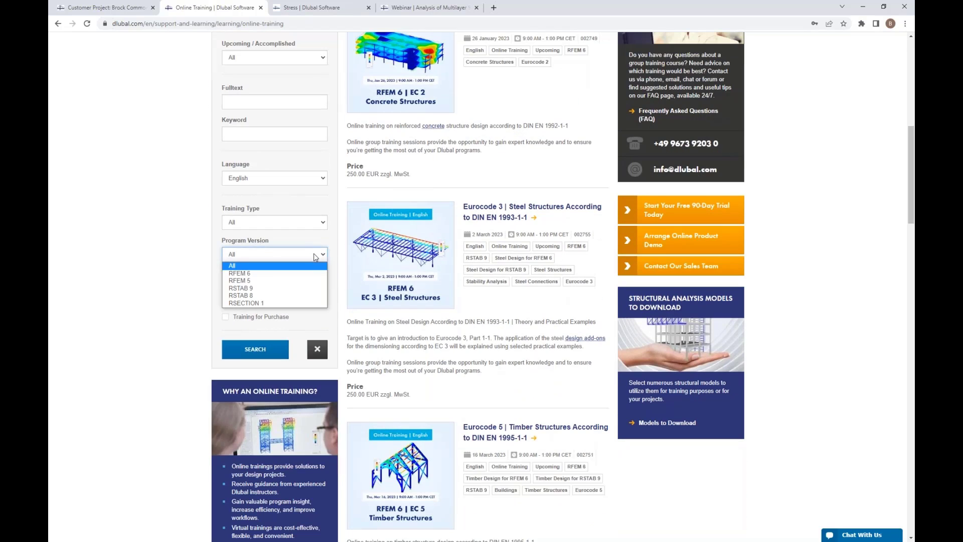
pyautogui.click(304, 222)
pyautogui.click(297, 272)
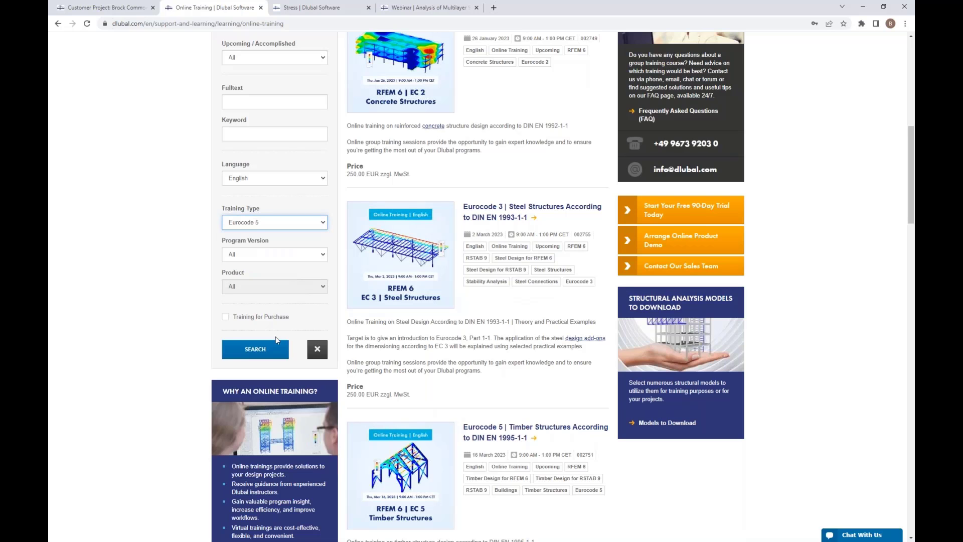
pyautogui.click(282, 348)
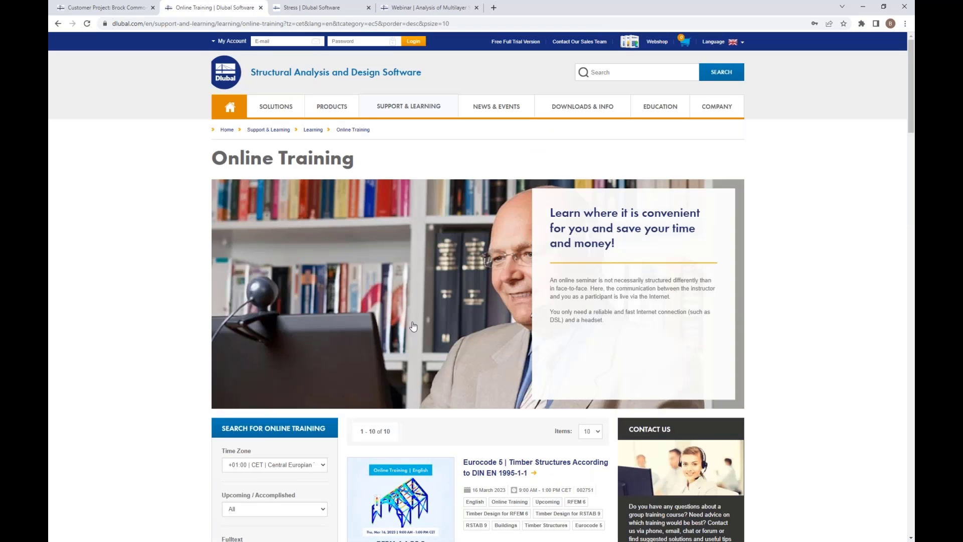
pyautogui.scroll(-4, 482, 301)
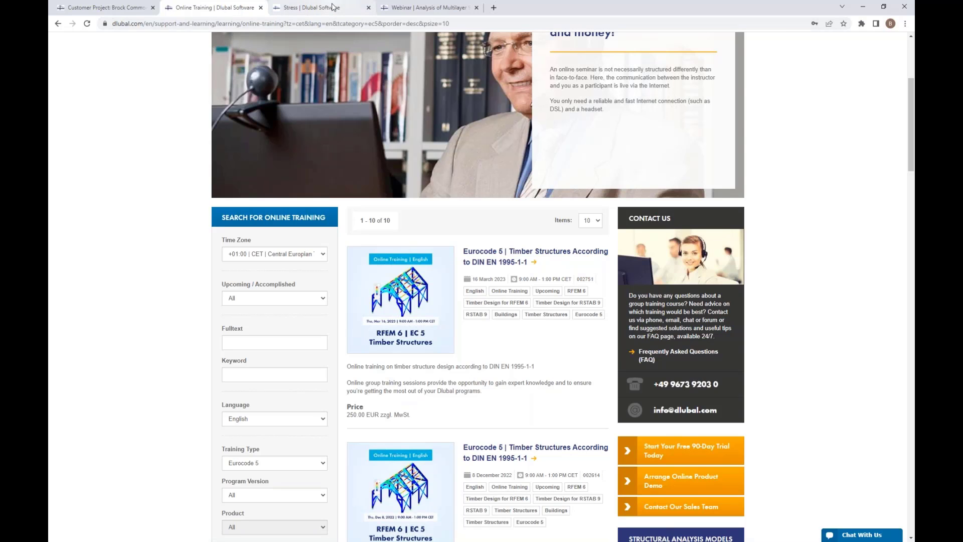
pyautogui.click(401, 7)
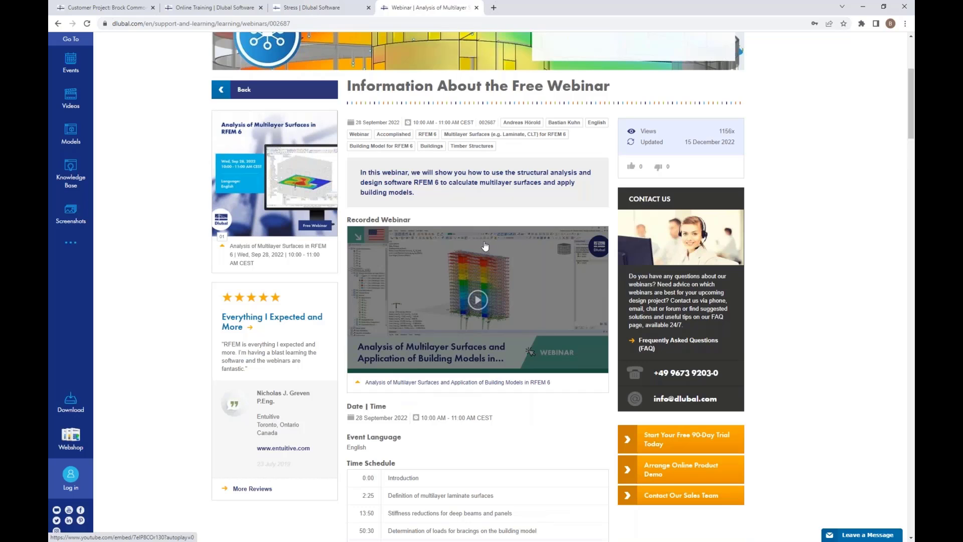
# - Show the Brock Commons customer project page and return to the multilayer surfaces webinar page
pyautogui.click(123, 9)
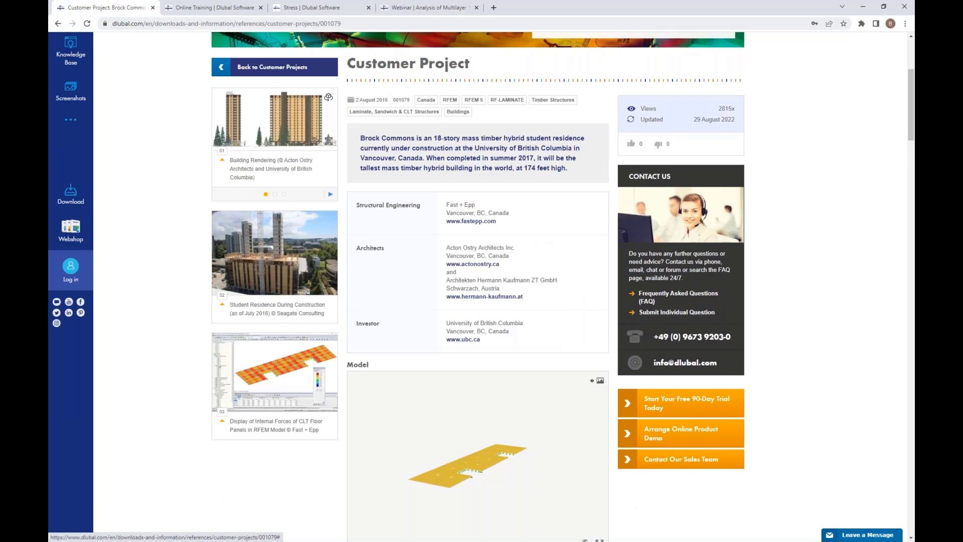
pyautogui.click(424, 8)
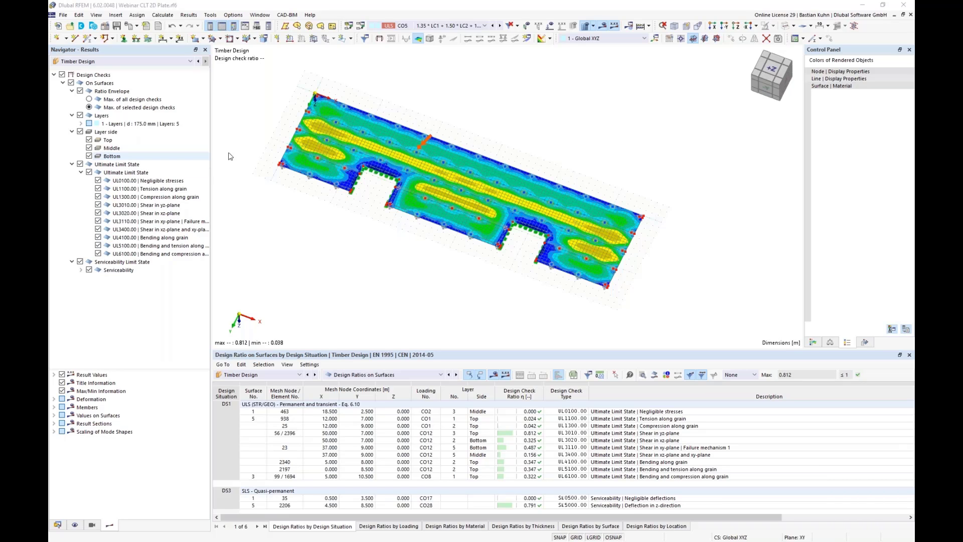
# - Switch to the CLT plate model in RFEM and show load case LC2 in a tilted view of the plate
pyautogui.click(479, 26)
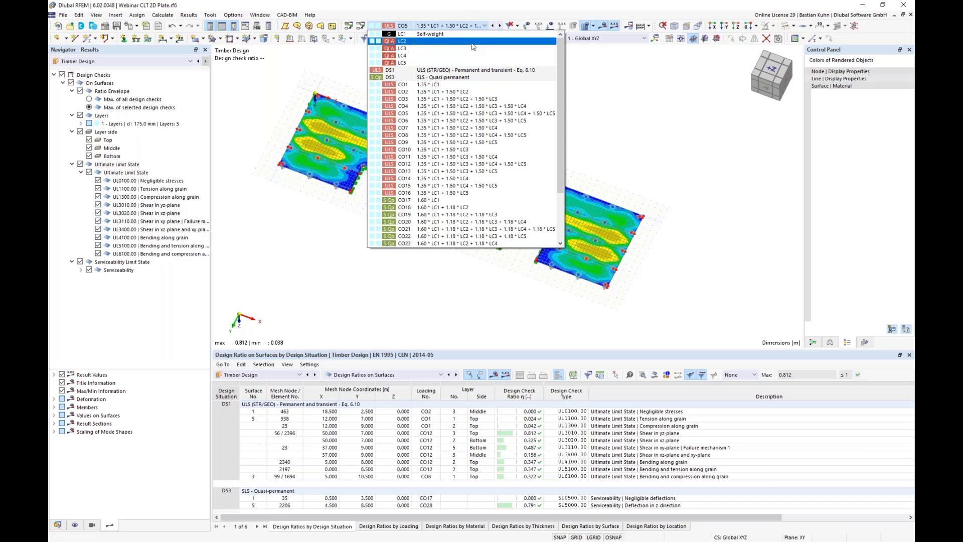
pyautogui.click(472, 43)
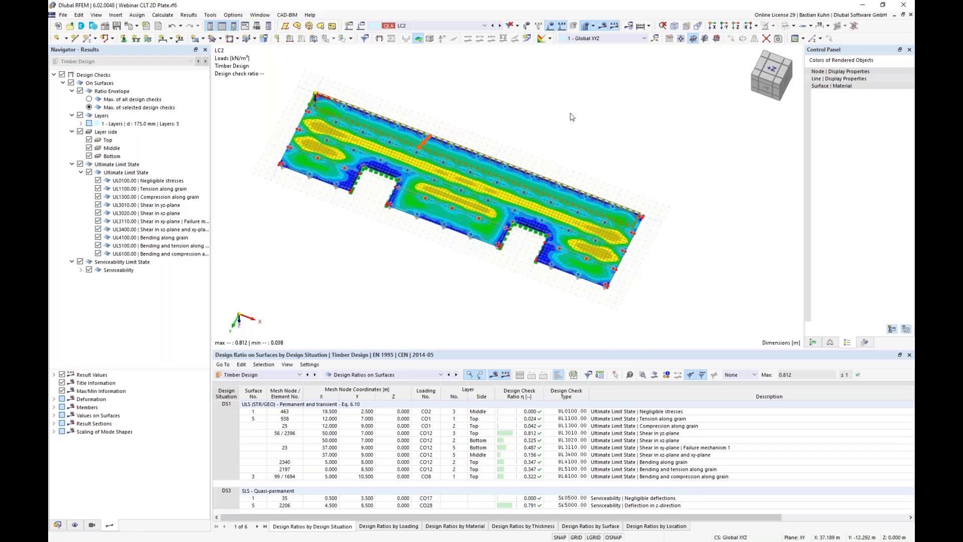
pyautogui.moveTo(572, 117); pyautogui.dragTo(585, 156, button='middle')
pyautogui.keyDown('ctrl'); pyautogui.moveTo(585, 156); pyautogui.dragTo(584, 92, button='middle'); pyautogui.keyUp('ctrl')
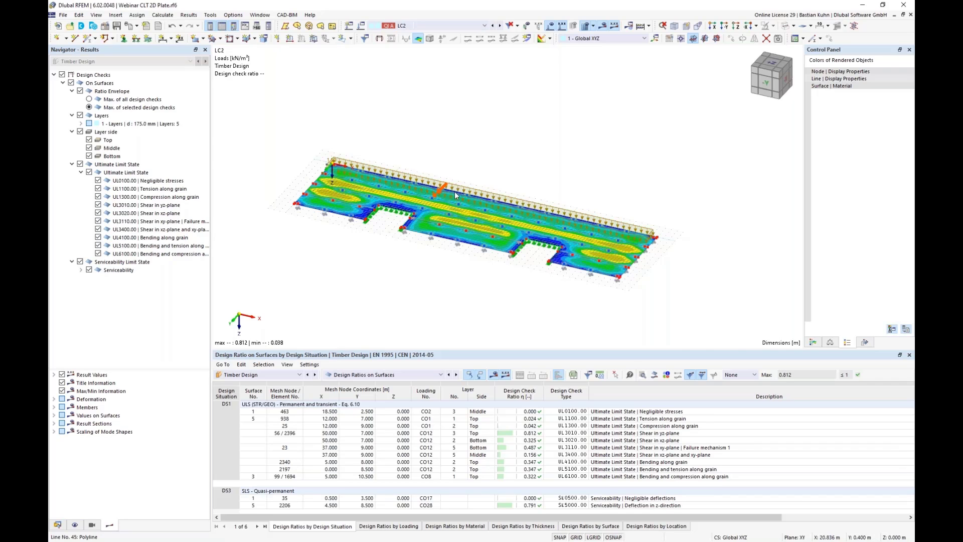
pyautogui.scroll(3, 455, 191)
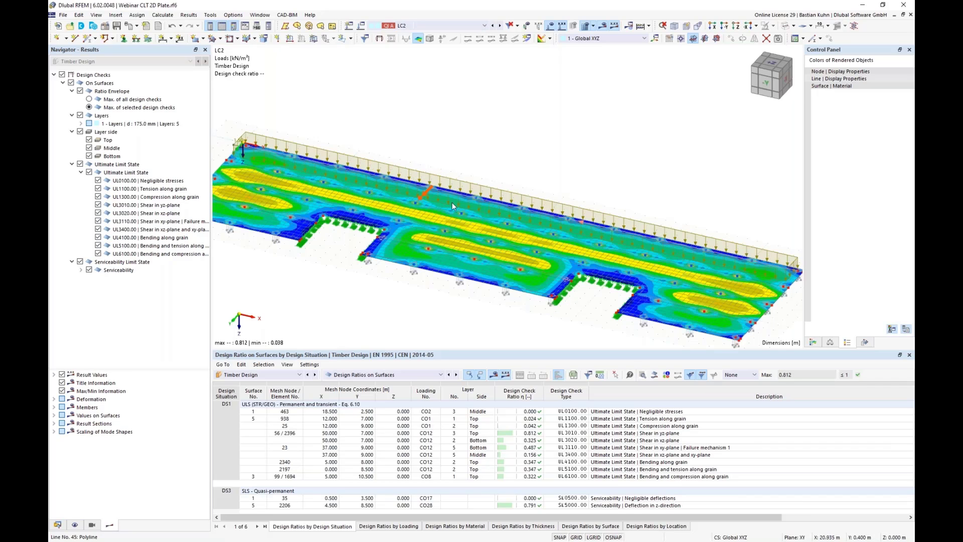
# - Go through load cases LC3 and LC4 to compare how their loads act on the plate, ending on LC5
pyautogui.click(500, 26)
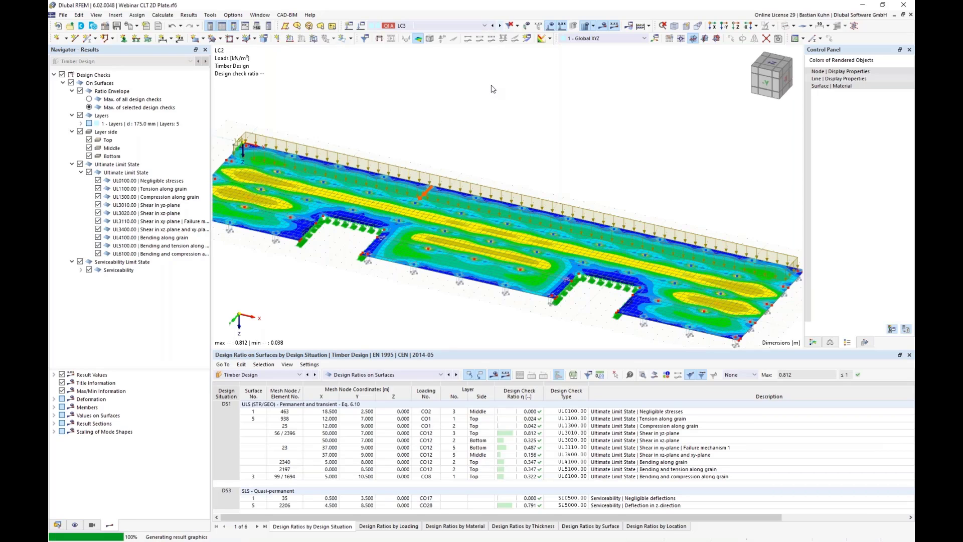
pyautogui.scroll(-1, 494, 89)
pyautogui.click(501, 26)
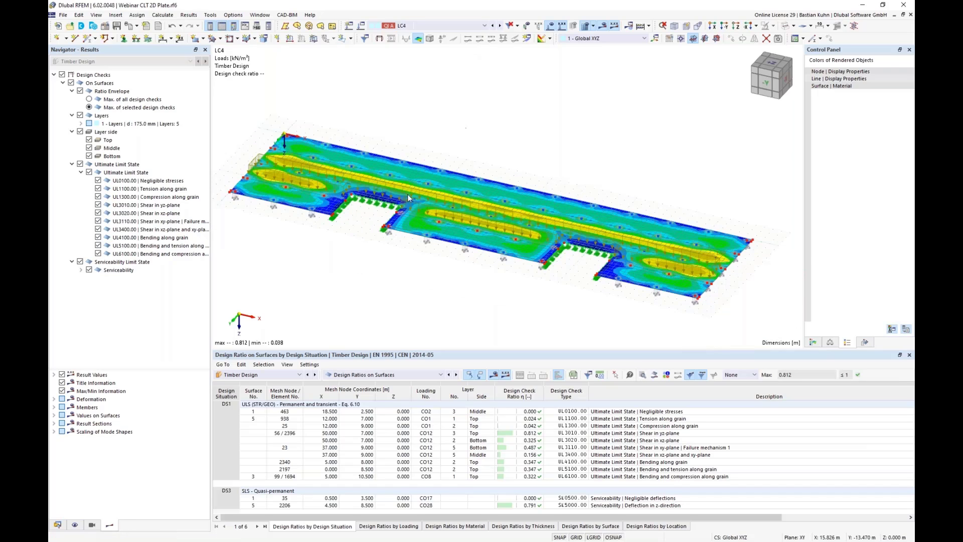
pyautogui.click(495, 27)
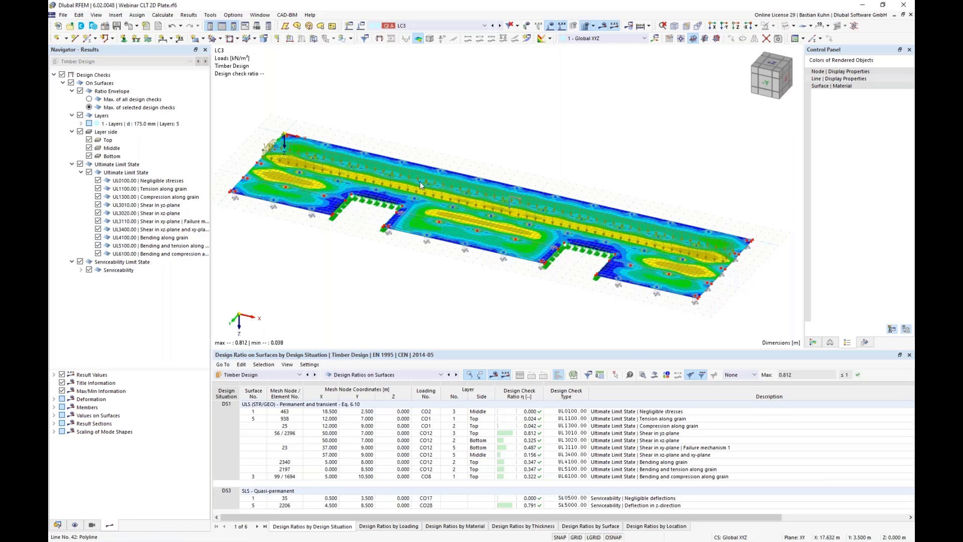
pyautogui.click(500, 29)
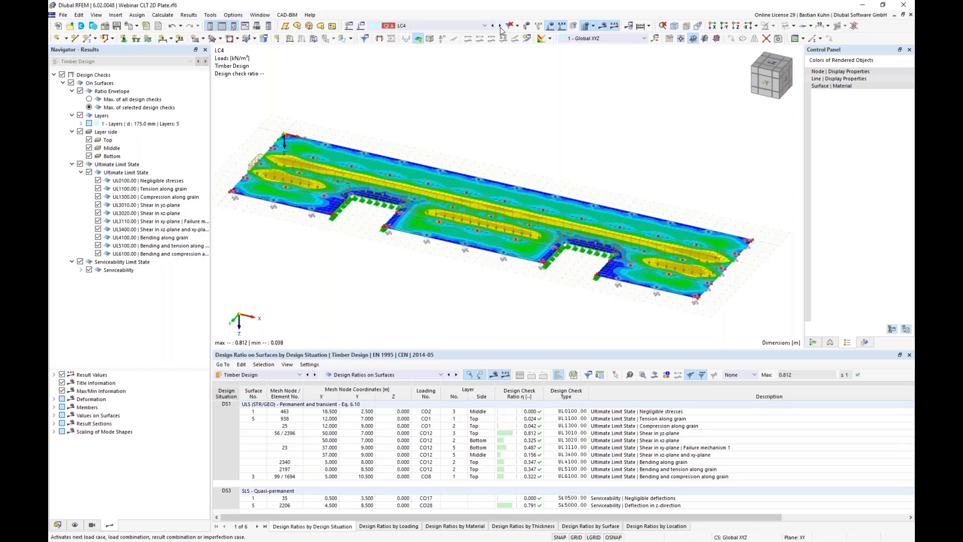
pyautogui.click(500, 28)
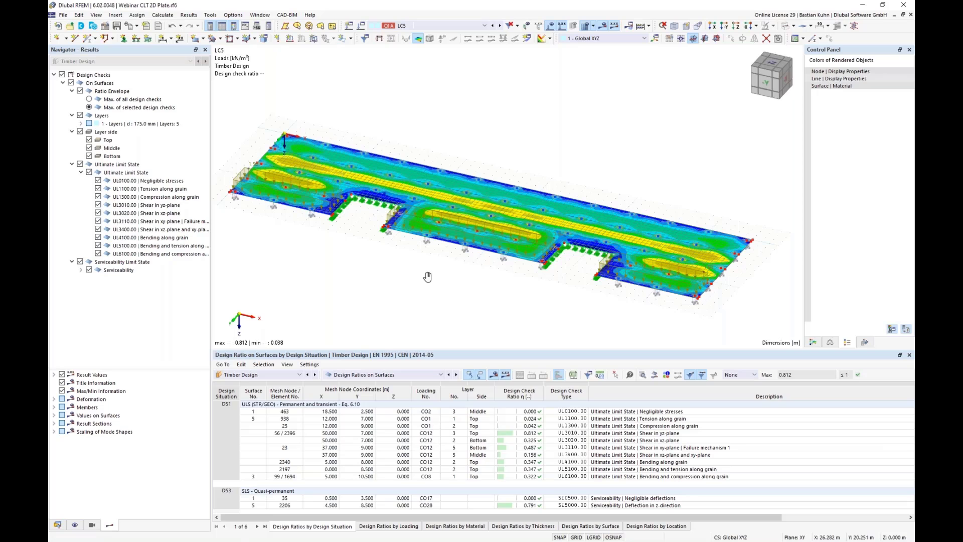
# - Examine the supports and surface results adjustments near the plate's origin corner, and bring the whole plate back into view
pyautogui.moveTo(427, 277)
pyautogui.keyDown('ctrl'); pyautogui.mouseDown(button='middle')
pyautogui.moveTo(416, 256)
pyautogui.moveTo(429, 266)
pyautogui.mouseUp(button='middle'); pyautogui.keyUp('ctrl')
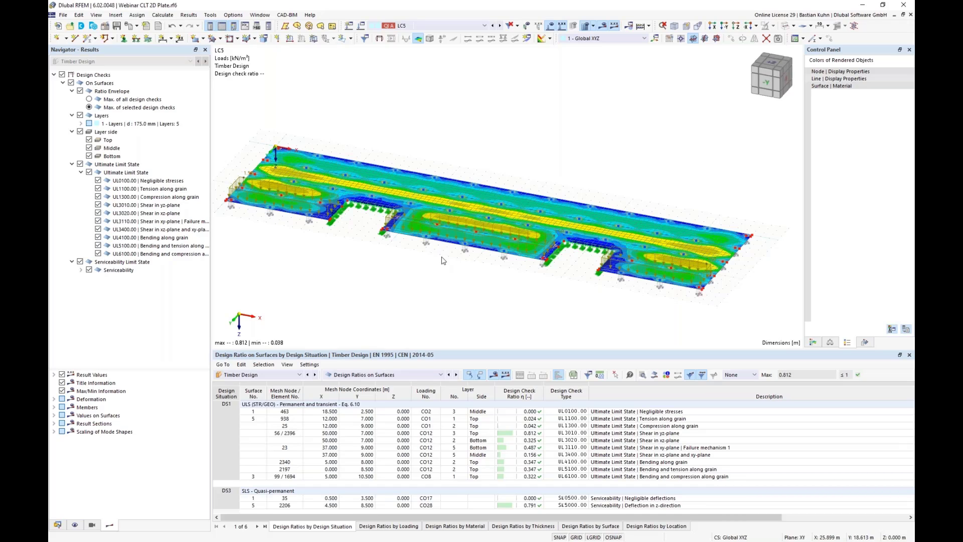
pyautogui.scroll(3, 372, 196)
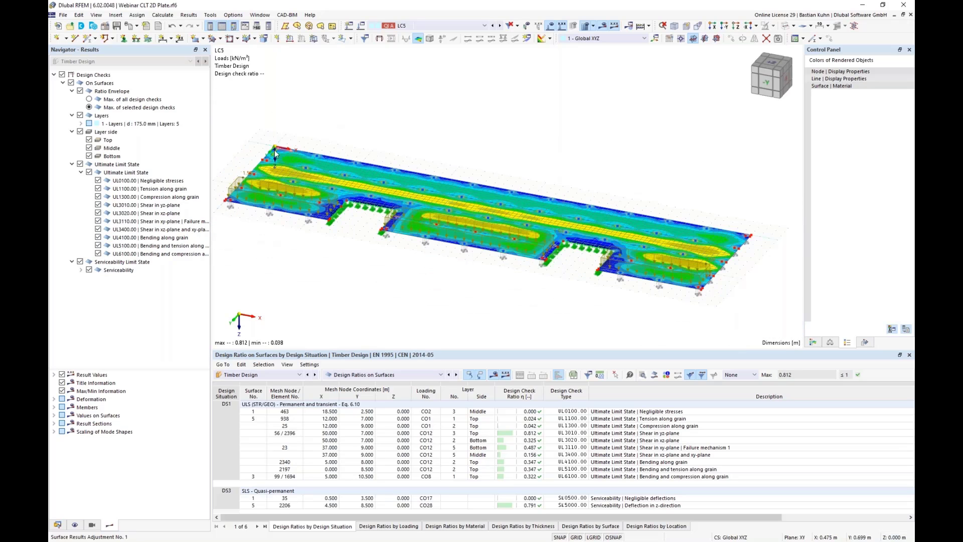
pyautogui.scroll(3, 275, 150)
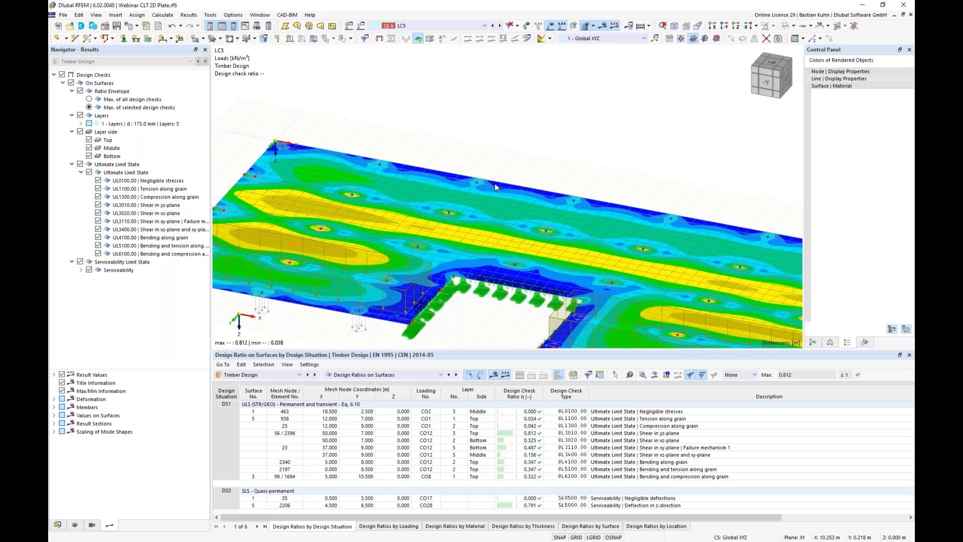
pyautogui.scroll(-3, 505, 195)
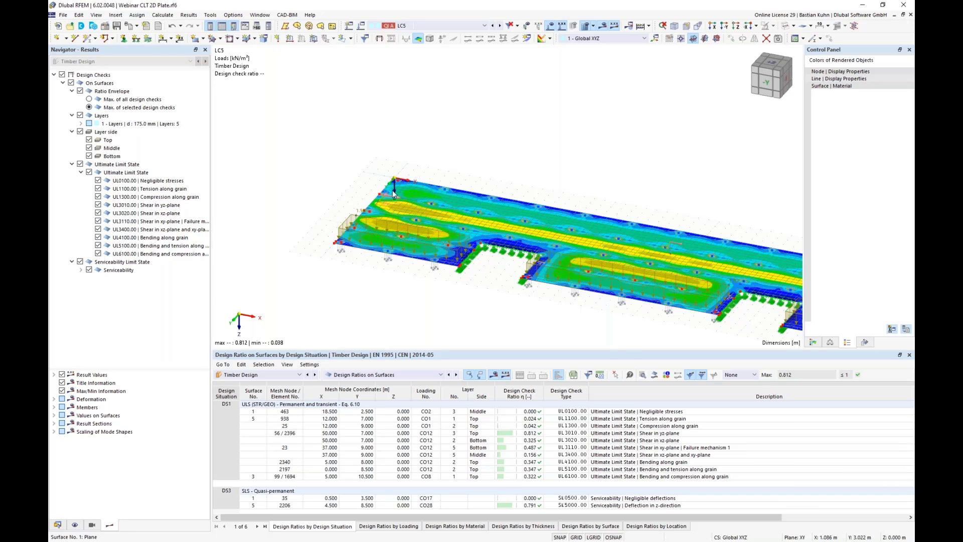
pyautogui.scroll(3, 394, 195)
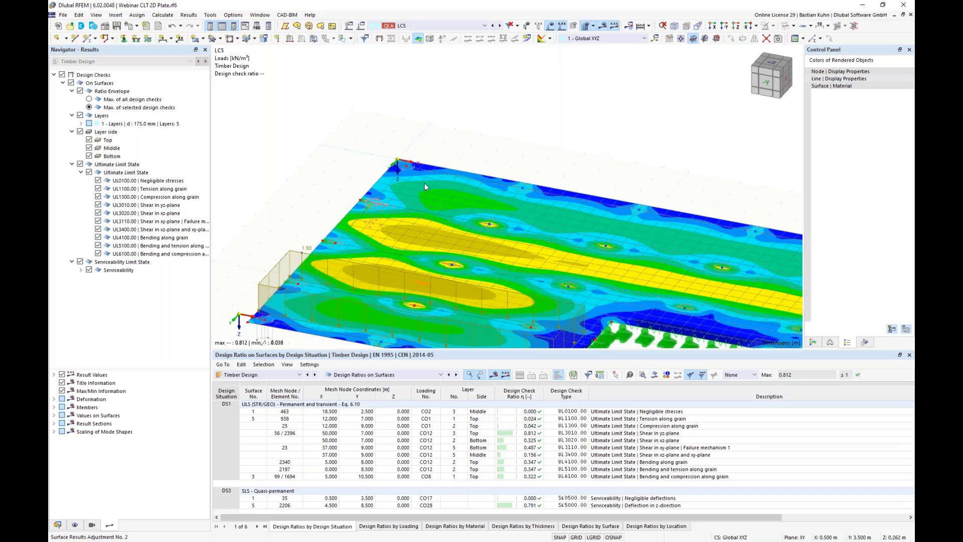
pyautogui.scroll(-2, 411, 167)
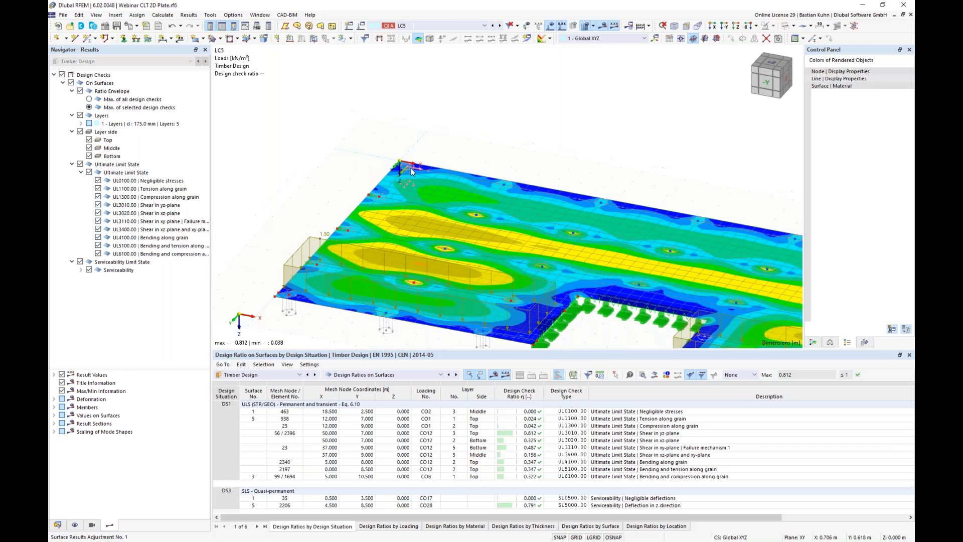
pyautogui.scroll(-2, 411, 168)
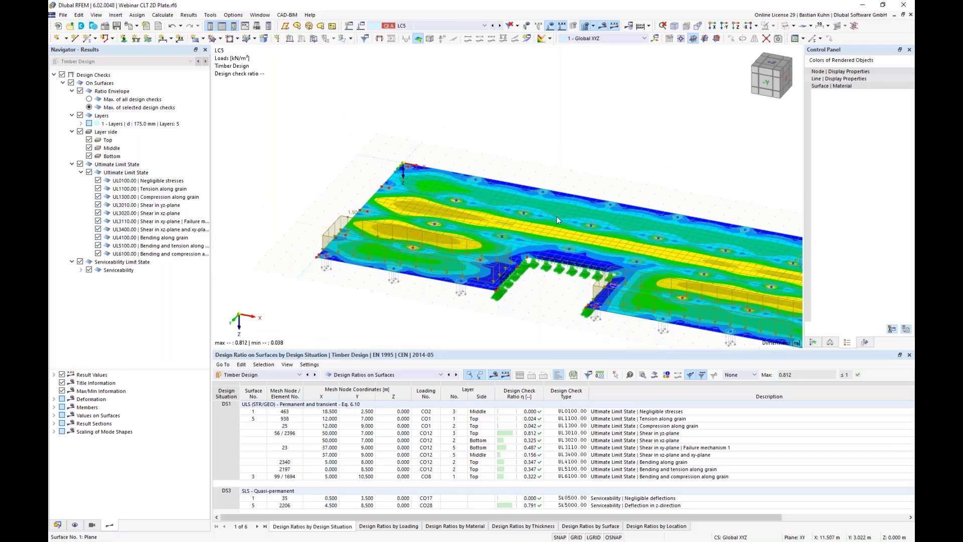
pyautogui.scroll(-3, 554, 216)
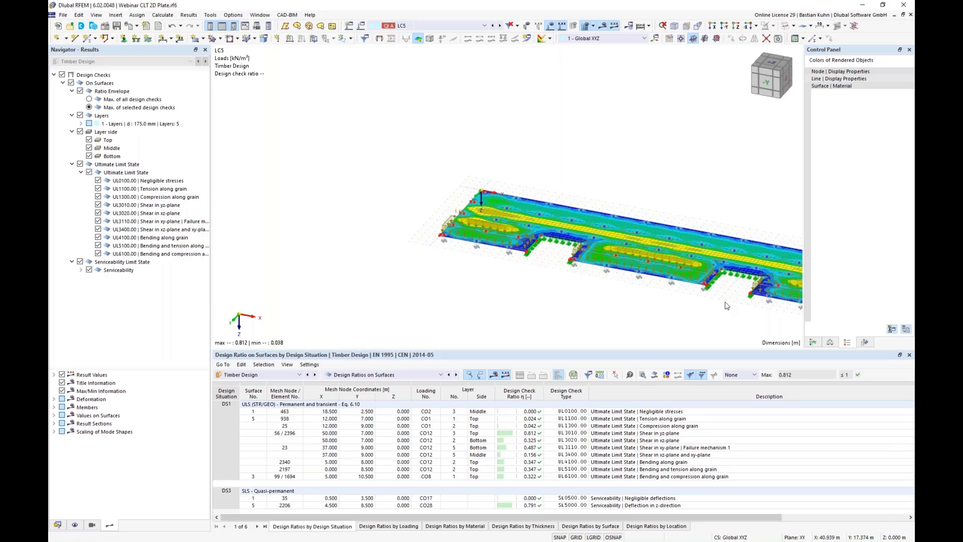
pyautogui.moveTo(727, 306); pyautogui.dragTo(572, 273, button='middle')
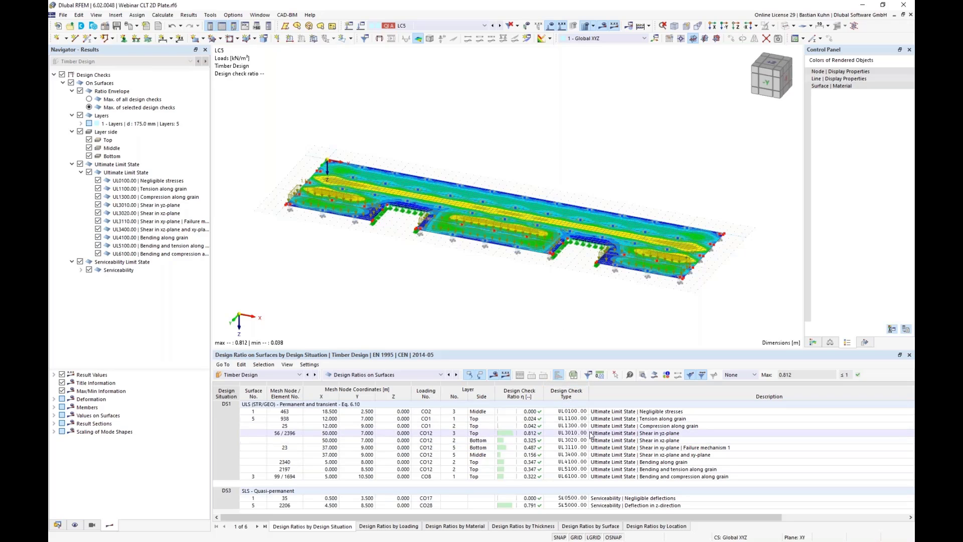
# - Locate the governing design check for shear in the yz-plane on surface 5 and examine the results around that point support
pyautogui.click(533, 434)
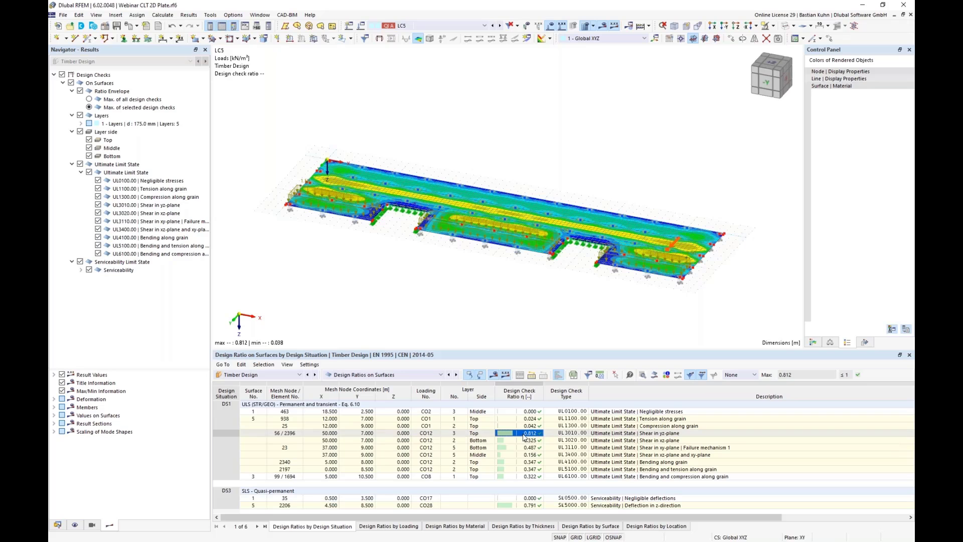
pyautogui.scroll(5, 672, 249)
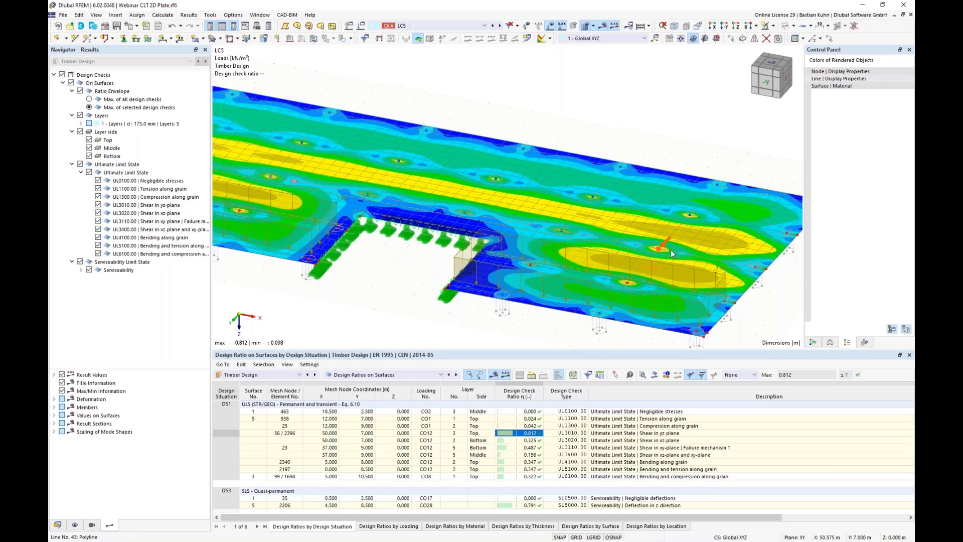
pyautogui.scroll(5, 670, 248)
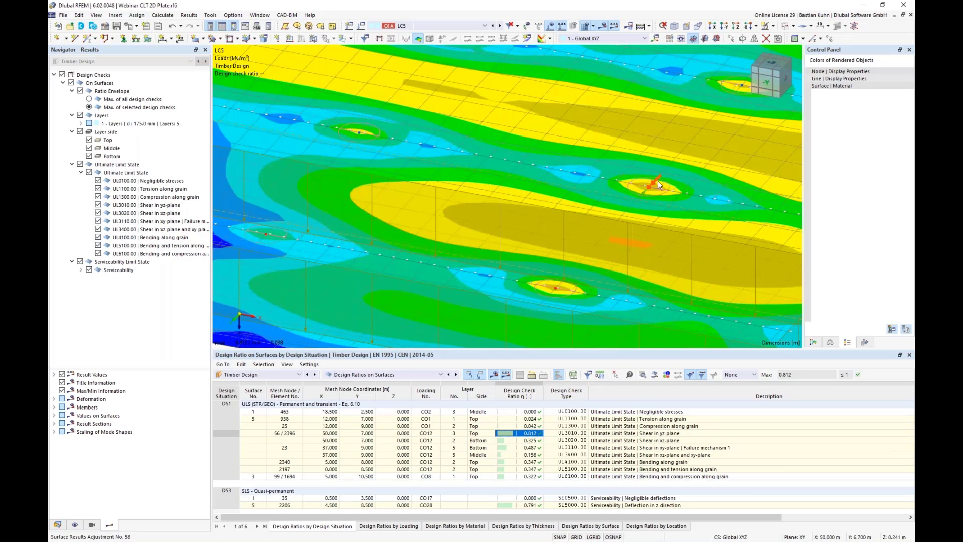
pyautogui.scroll(4, 646, 185)
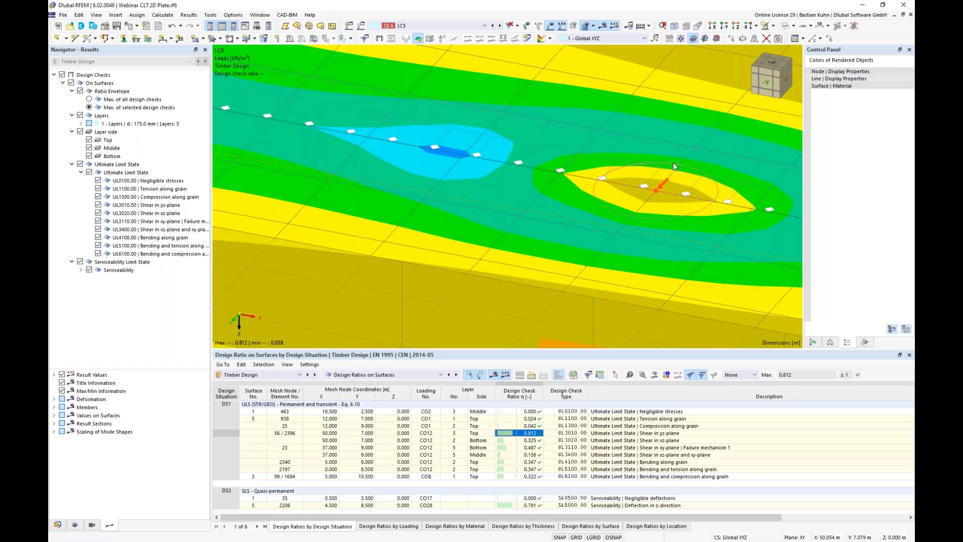
pyautogui.scroll(-4, 693, 197)
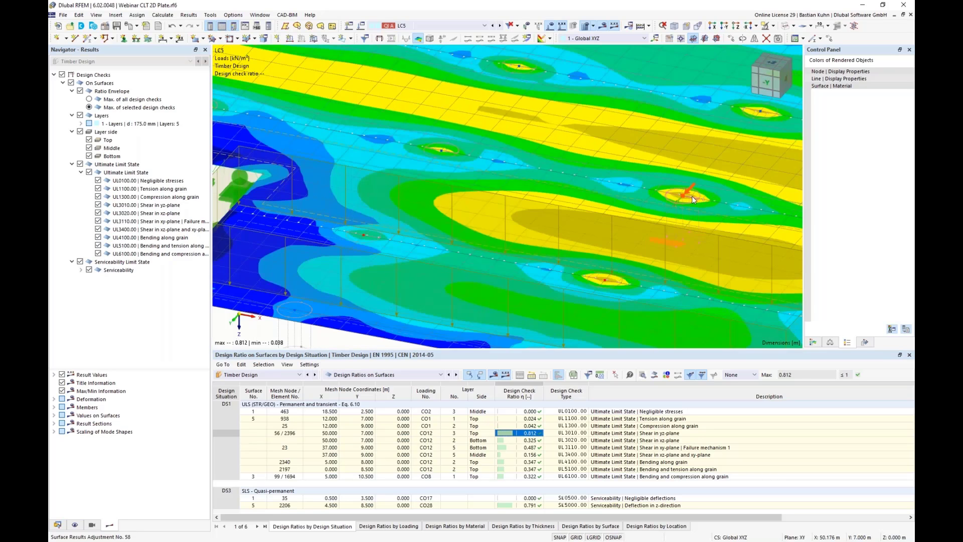
pyautogui.scroll(-4, 691, 196)
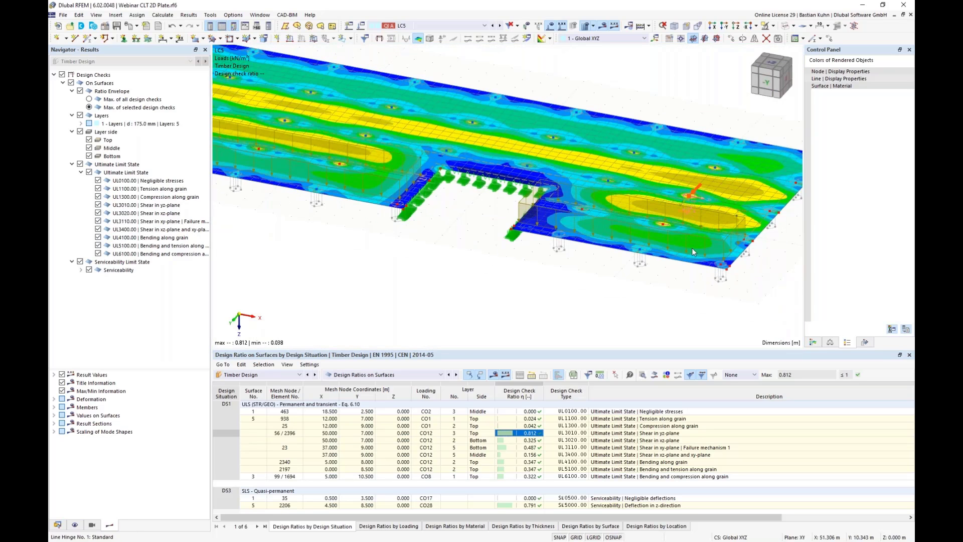
pyautogui.scroll(6, 688, 191)
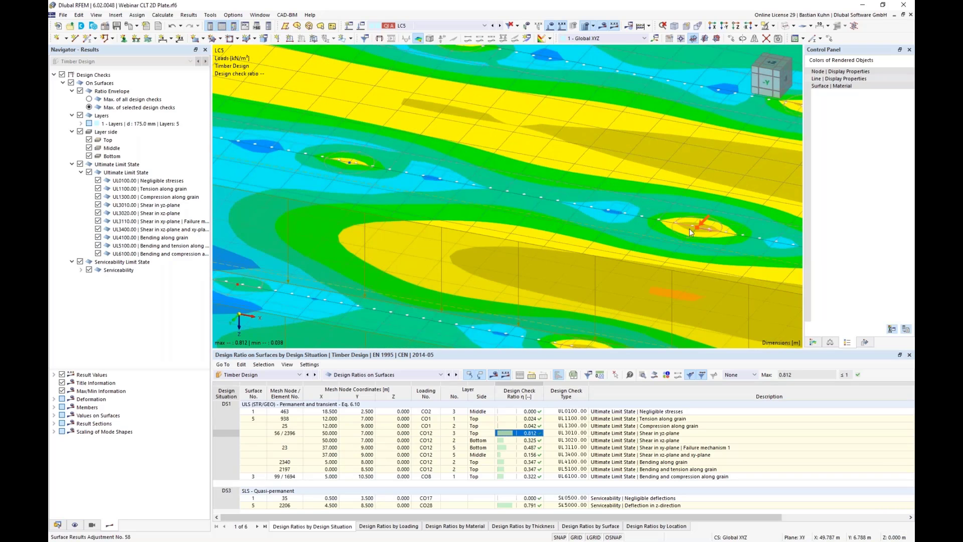
pyautogui.scroll(-2, 679, 234)
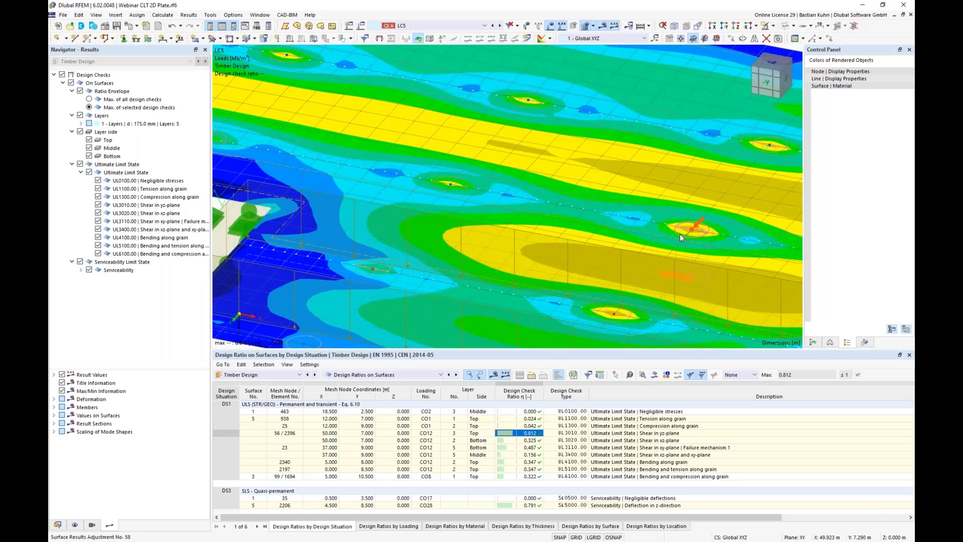
pyautogui.scroll(-3, 679, 233)
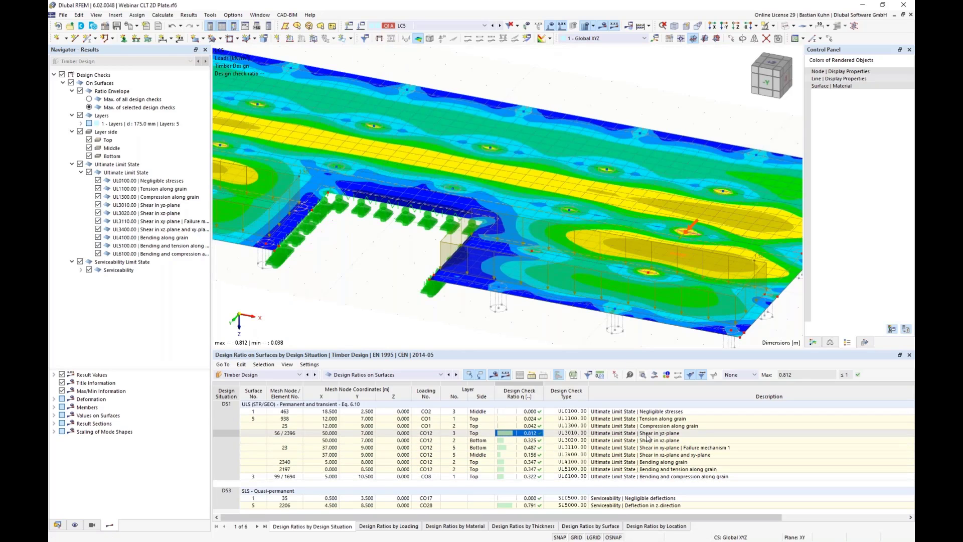
pyautogui.click(627, 432)
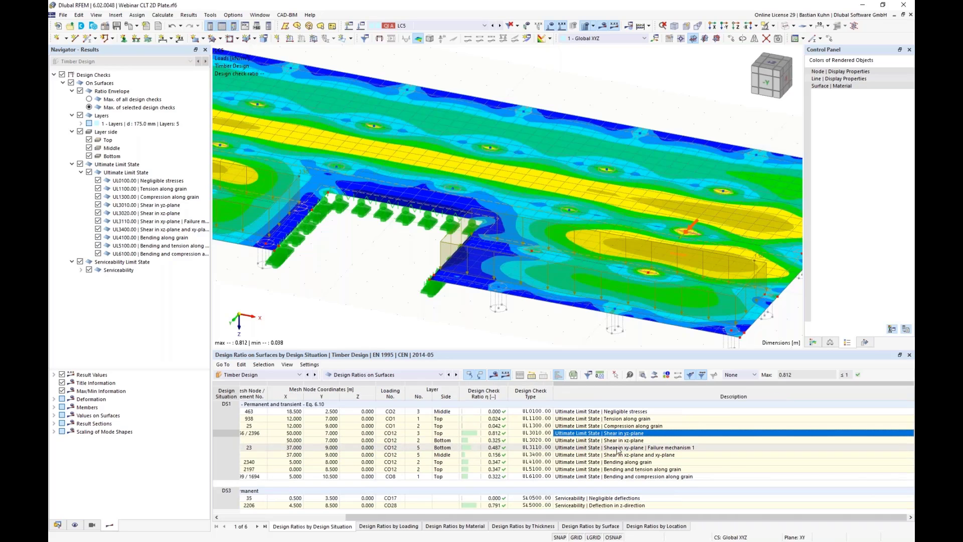
# - Open the design check details for serviceability deflection in z-direction, choose printing its formulas to the printout report, and close the details
pyautogui.click(573, 506)
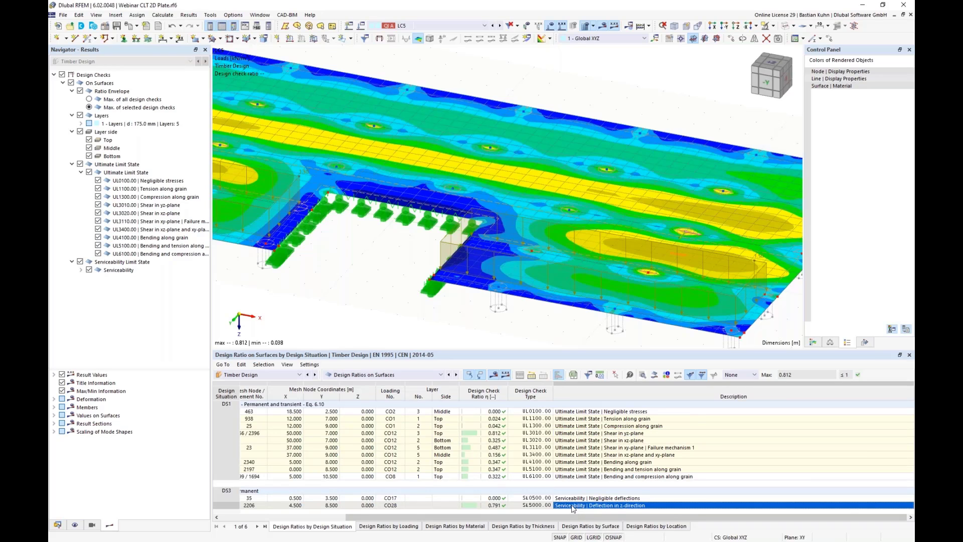
pyautogui.doubleClick(574, 506)
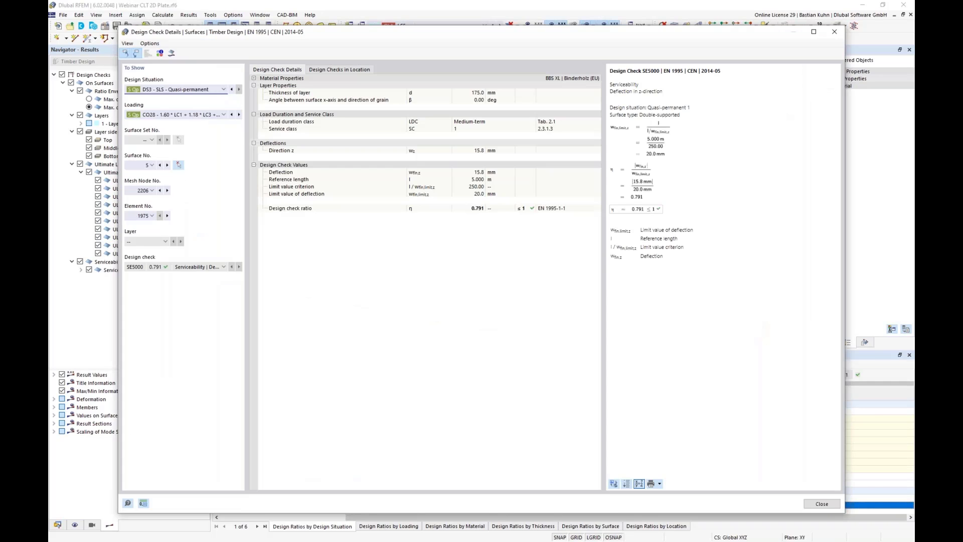
pyautogui.click(659, 484)
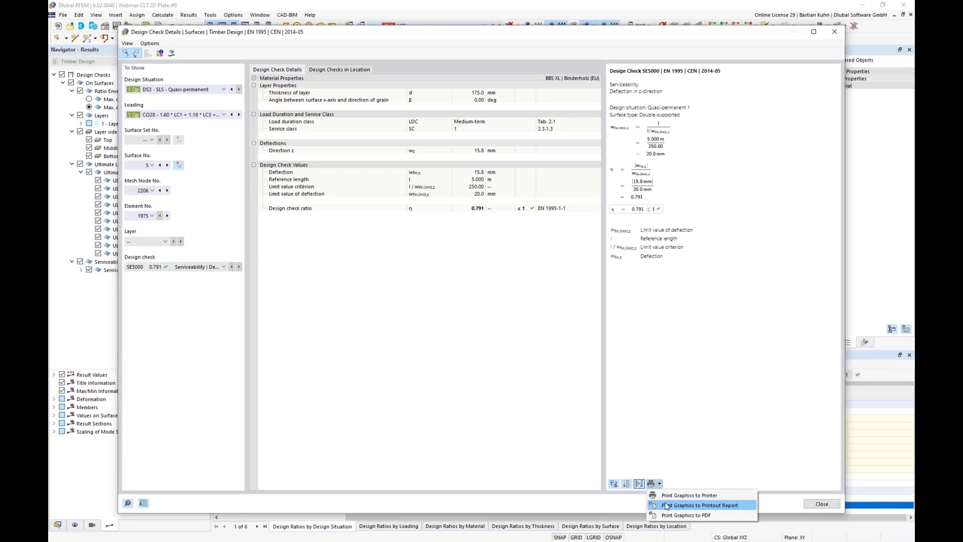
pyautogui.click(667, 506)
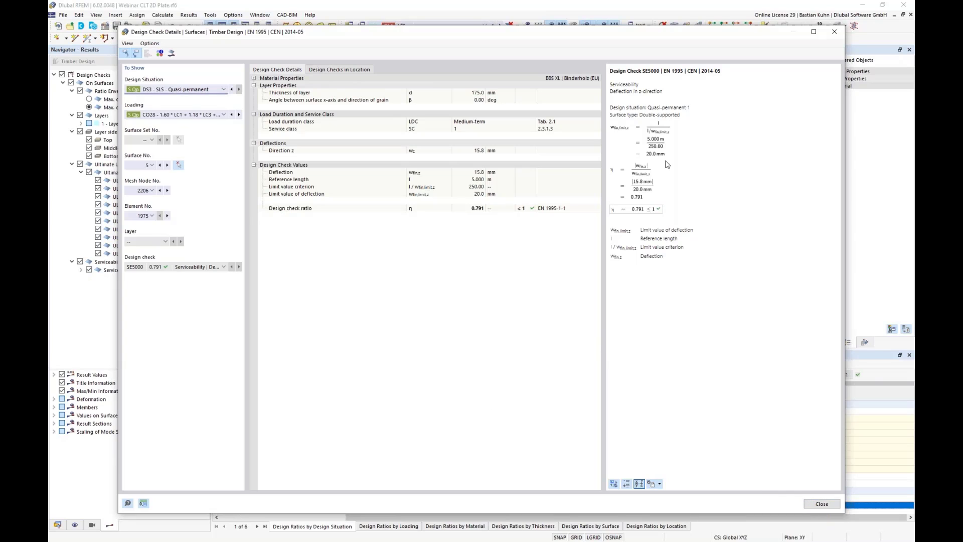
pyautogui.click(818, 506)
# - Send multi-print graphics of the loading in load cases LC1 to LC5 to the Timber CLT printout report
pyautogui.click(130, 26)
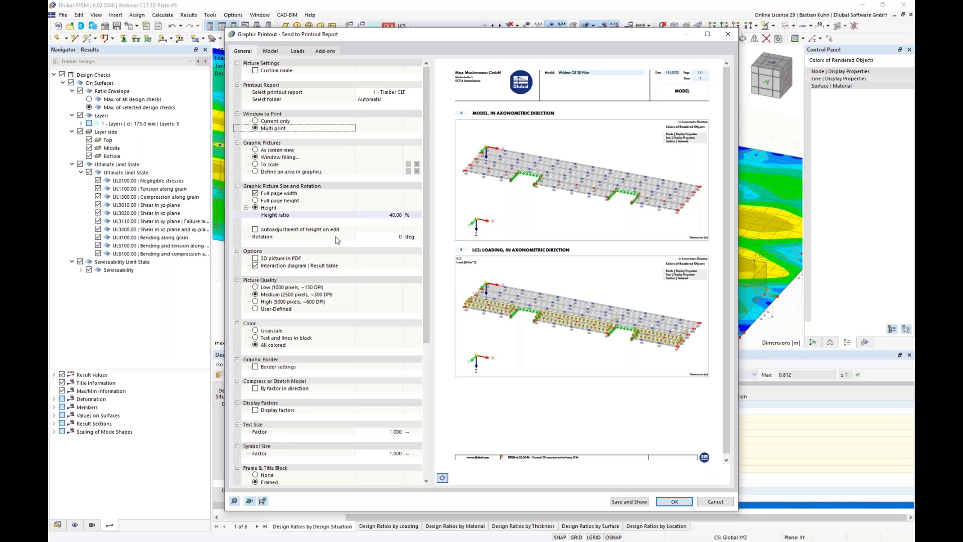
pyautogui.click(270, 50)
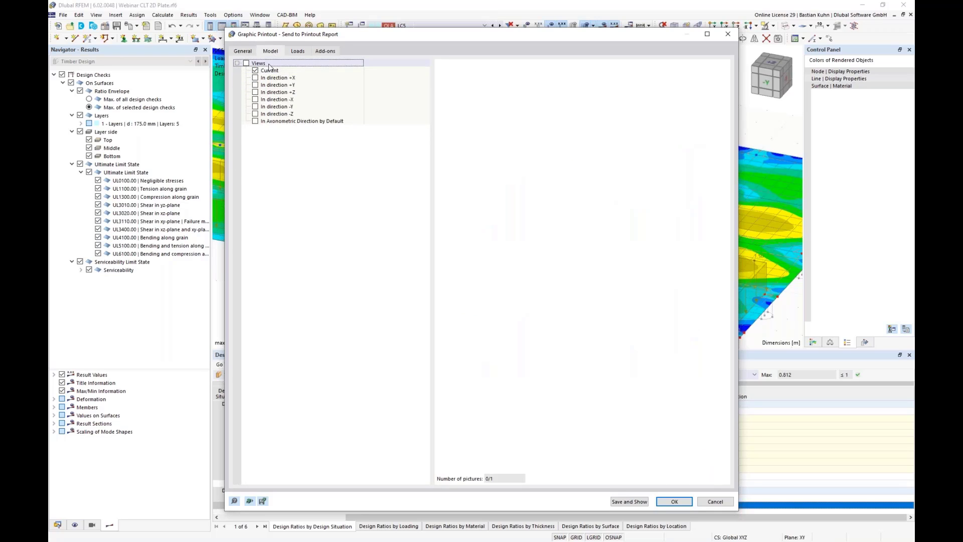
pyautogui.click(297, 52)
pyautogui.click(257, 85)
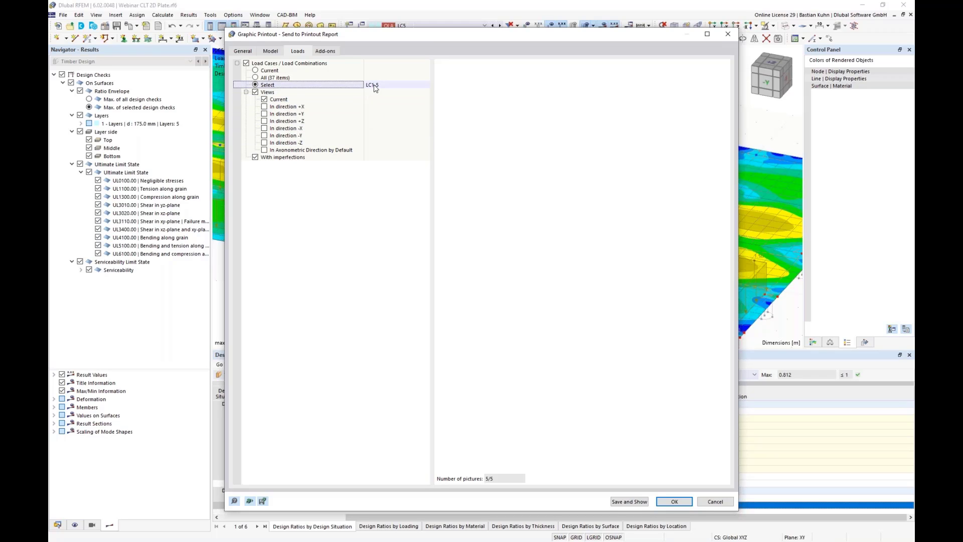
pyautogui.click(325, 51)
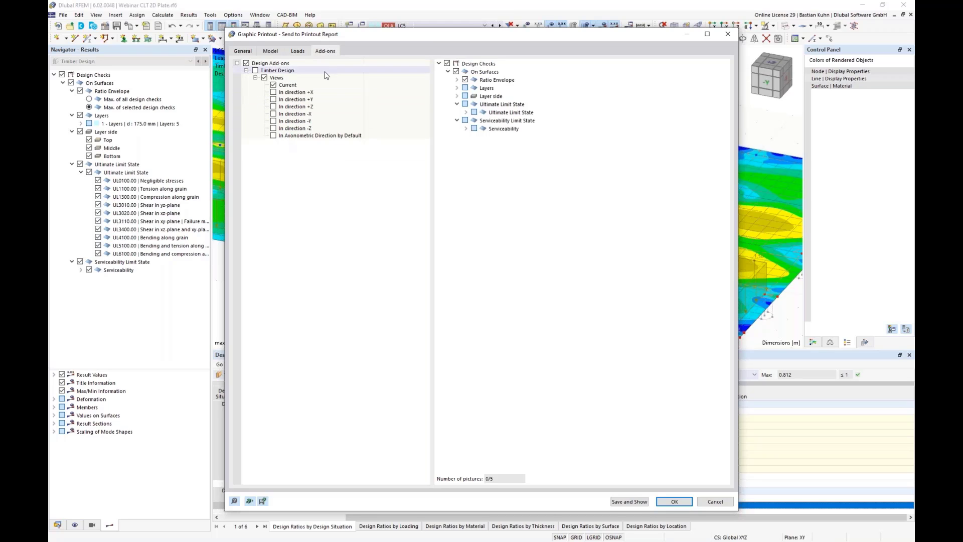
pyautogui.click(255, 70)
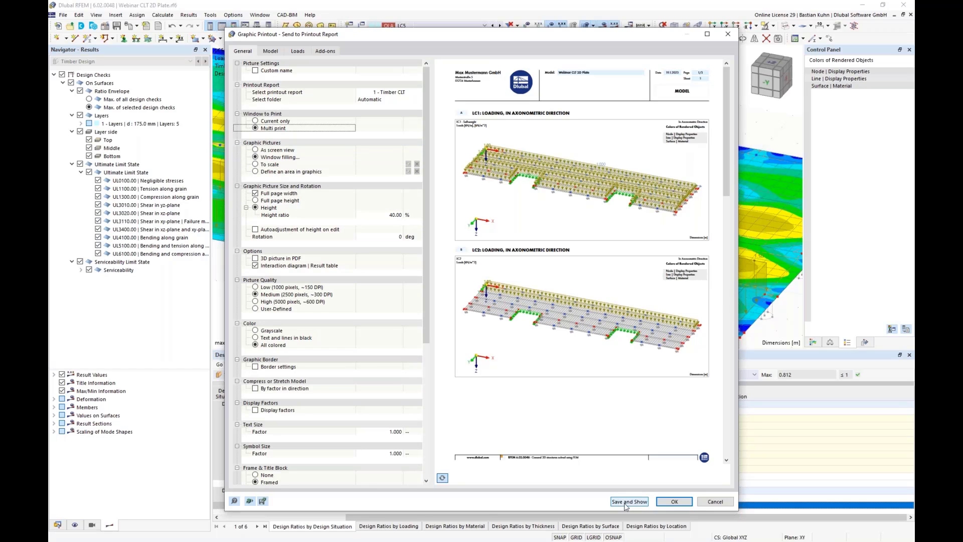
pyautogui.click(675, 501)
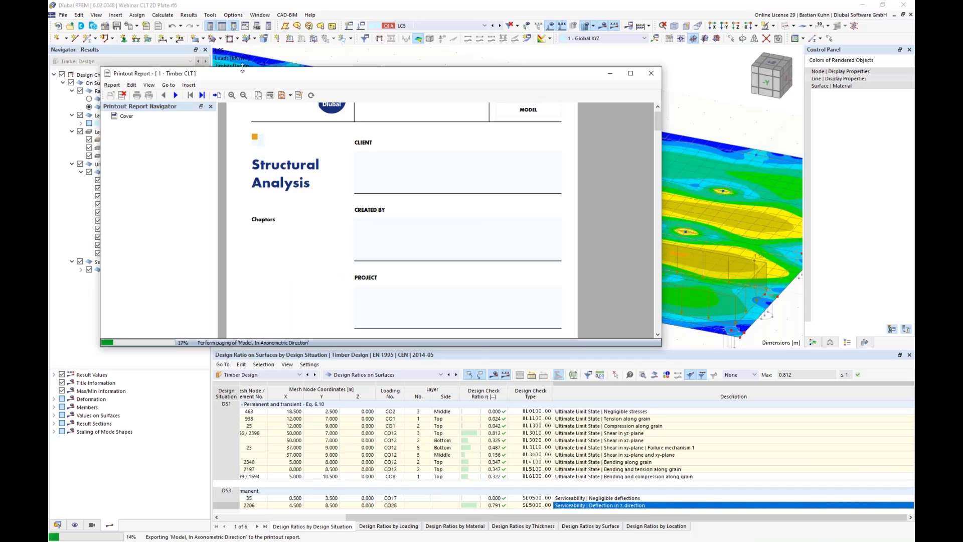
# - Examine the report's line supports, line hinges, load cases, axonometric model graphic and the LC1 and LC2 loading graphics
pyautogui.moveTo(244, 61); pyautogui.dragTo(245, 1)
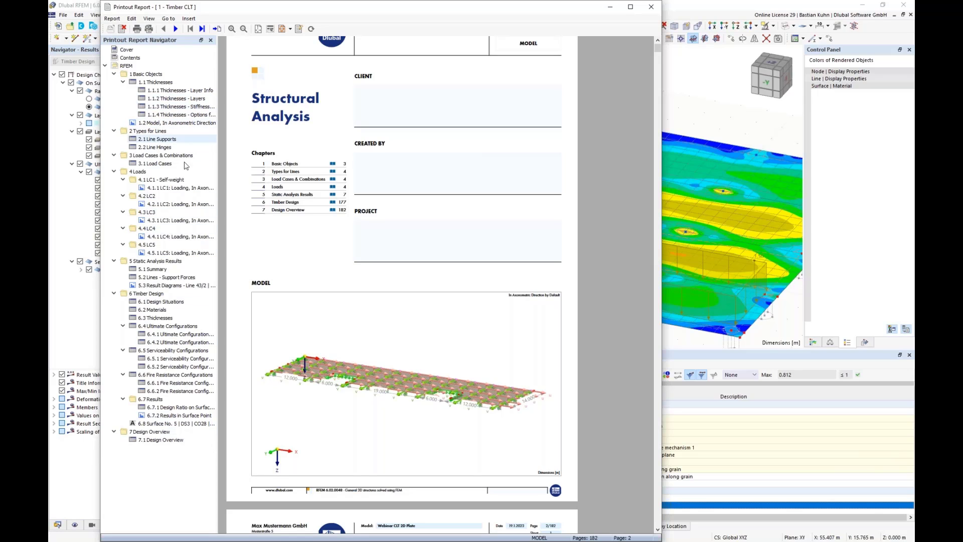
pyautogui.click(153, 139)
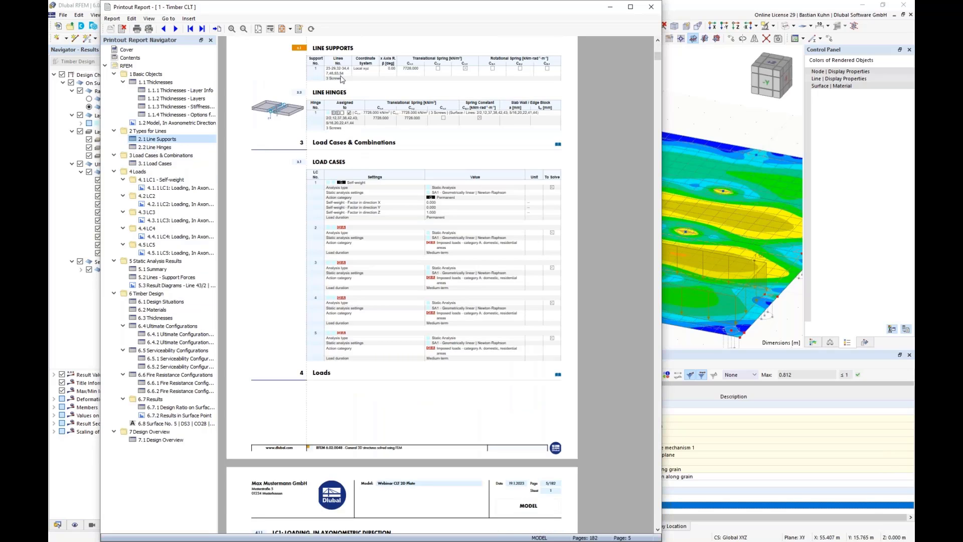
pyautogui.keyDown('ctrl'); pyautogui.scroll(1, 341, 79); pyautogui.keyUp('ctrl')
pyautogui.scroll(1, 355, 86)
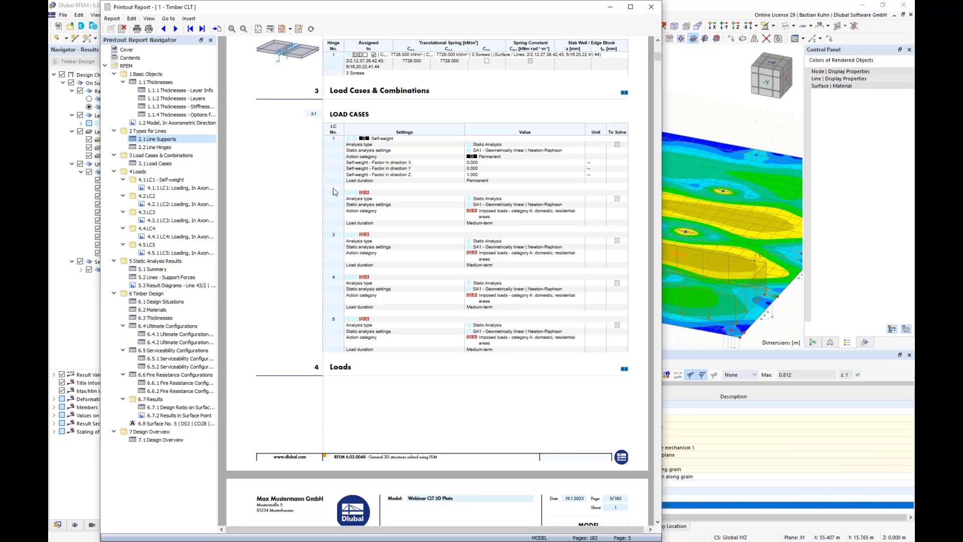
pyautogui.click(156, 123)
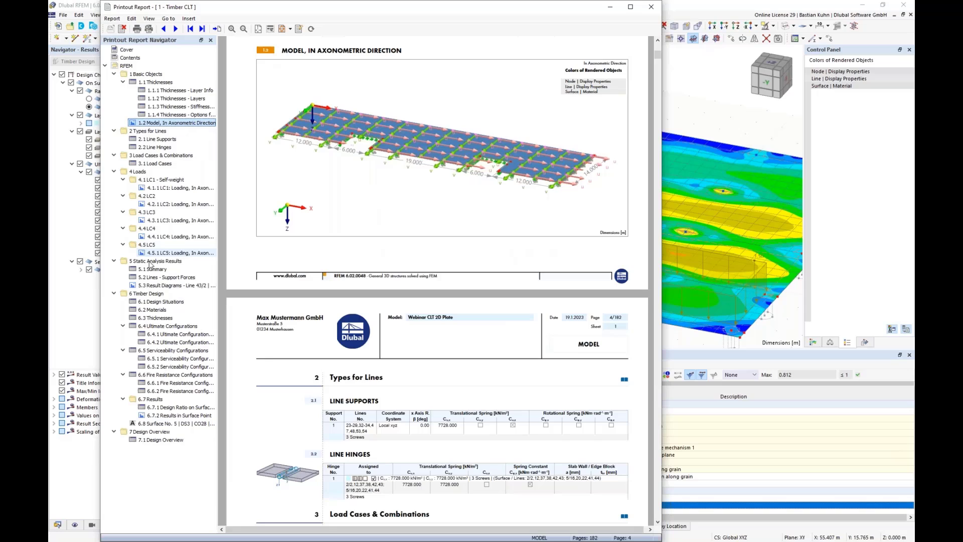
pyautogui.click(171, 188)
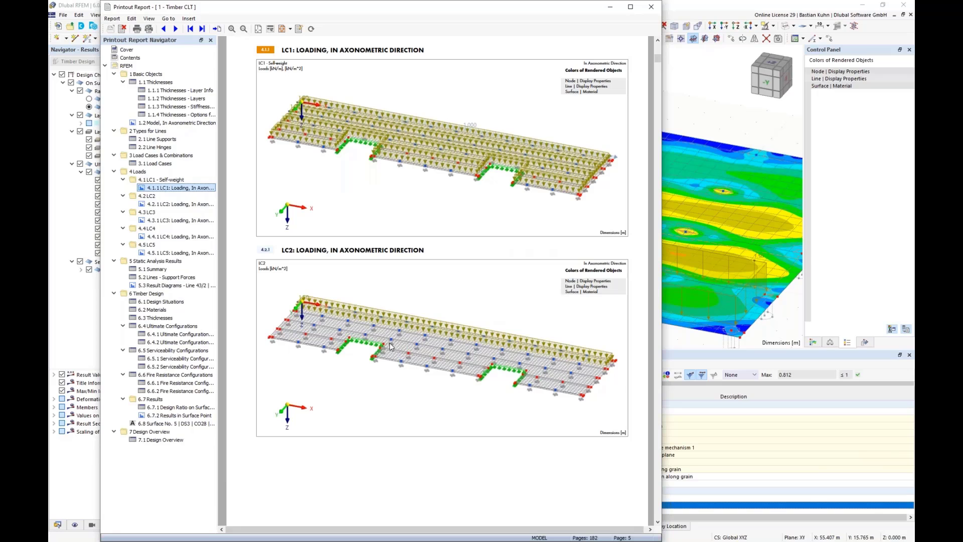
# - Review the report's line 43/2 result diagram, surface point results and surface 5 deflection check formulas, and close the report
pyautogui.click(180, 285)
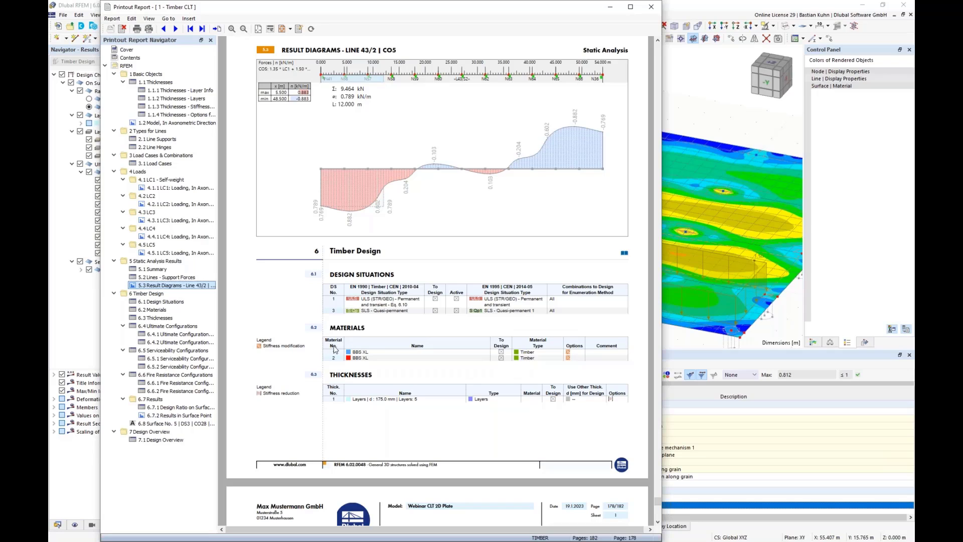
pyautogui.click(171, 416)
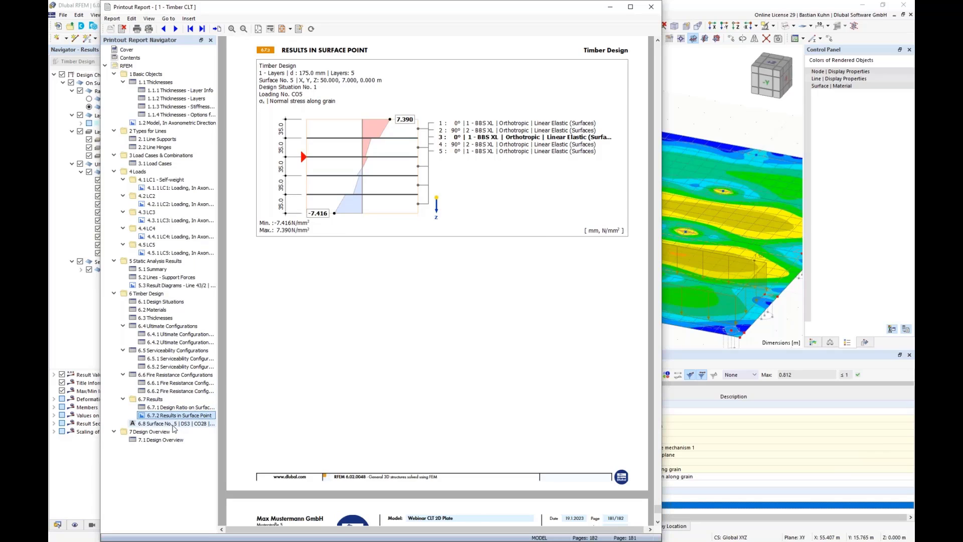
pyautogui.click(173, 424)
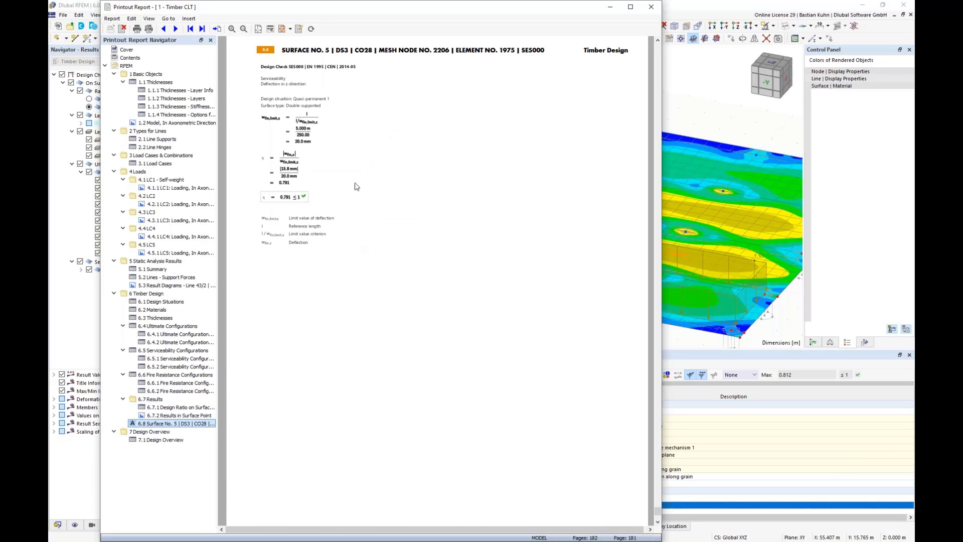
pyautogui.click(651, 7)
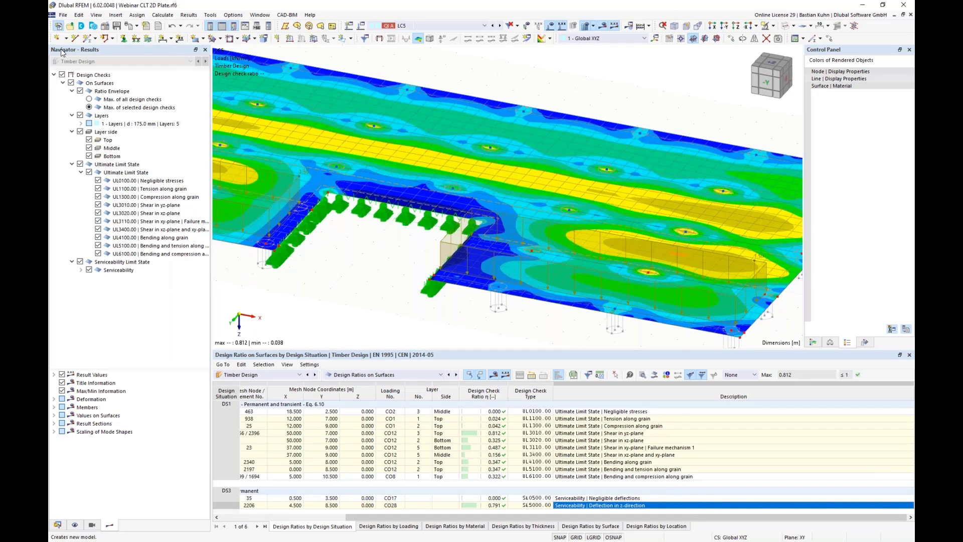
# - Set up a new 3D model named Wall with the Multilayer Surfaces and Timber Design add-ons activated
pyautogui.hotkey('ctrl', 'n')
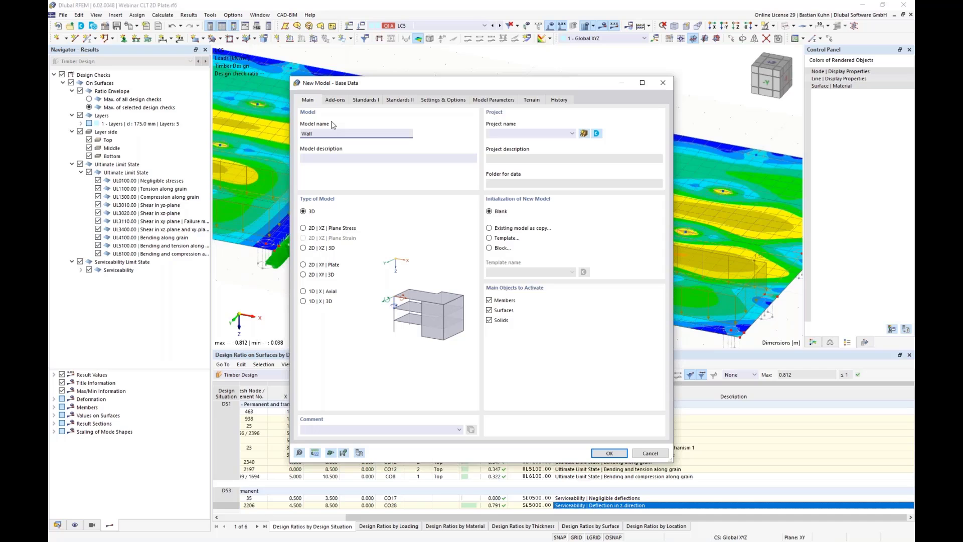
pyautogui.click(334, 100)
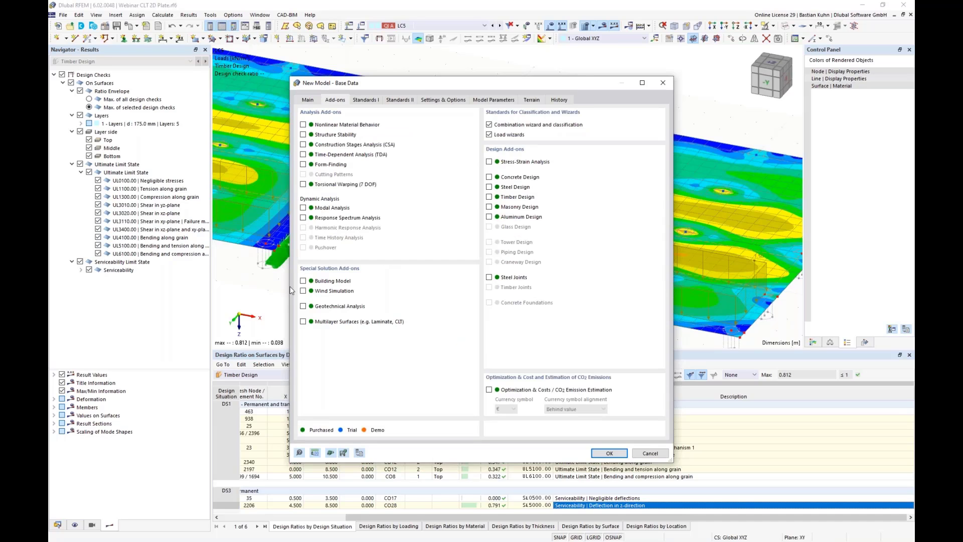
pyautogui.click(303, 321)
pyautogui.click(489, 197)
# - Choose EN 1990 | Timber as the standard group for load case classification and combinations, and create the model
pyautogui.click(366, 100)
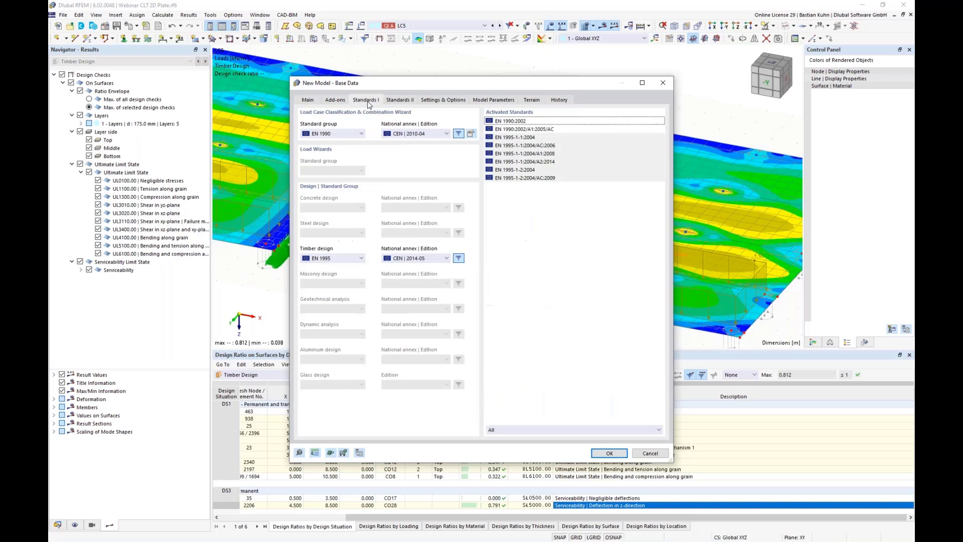
pyautogui.click(349, 134)
pyautogui.click(351, 151)
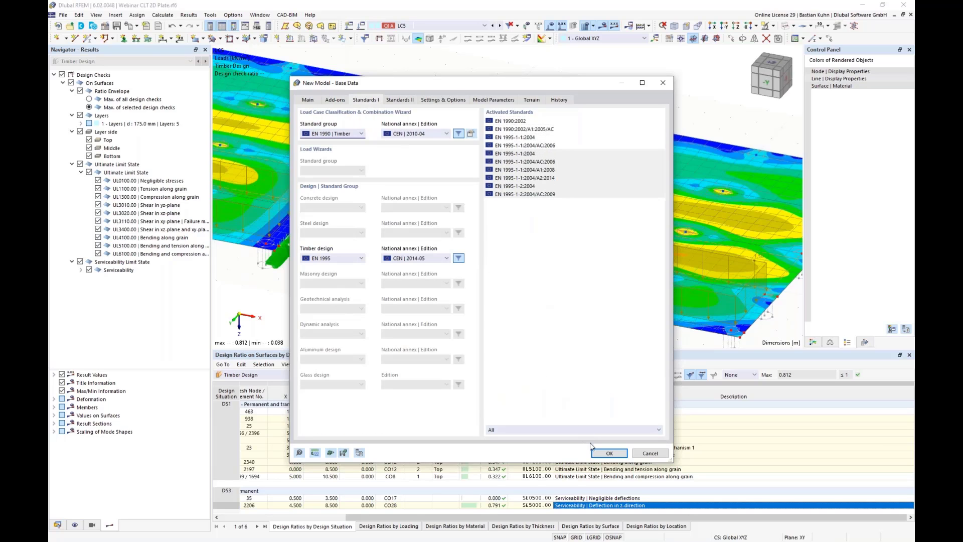
pyautogui.click(607, 453)
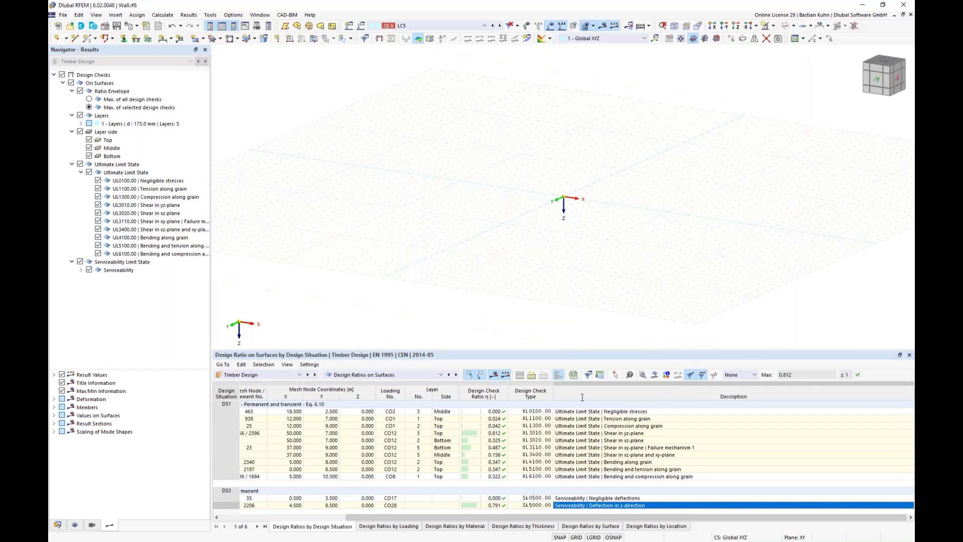
# - Set the work plane to XZ, start a new rectangular surface and load the Webinar CLT layer template into its thickness
pyautogui.click(716, 39)
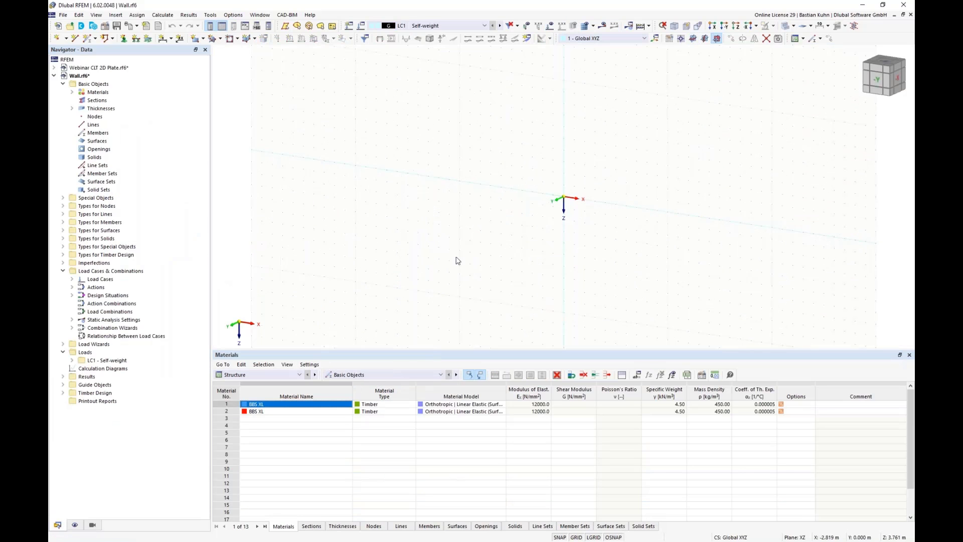
pyautogui.click(195, 38)
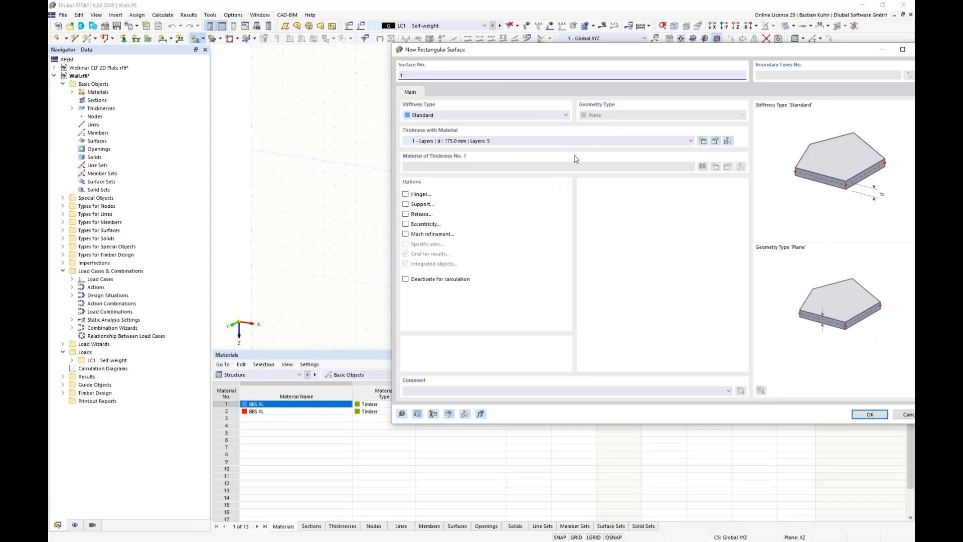
pyautogui.click(718, 140)
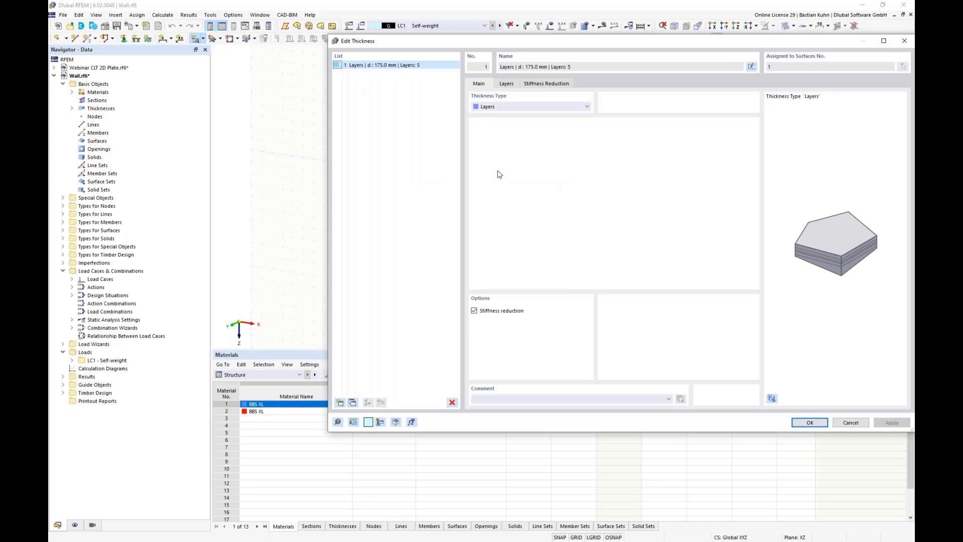
pyautogui.click(508, 84)
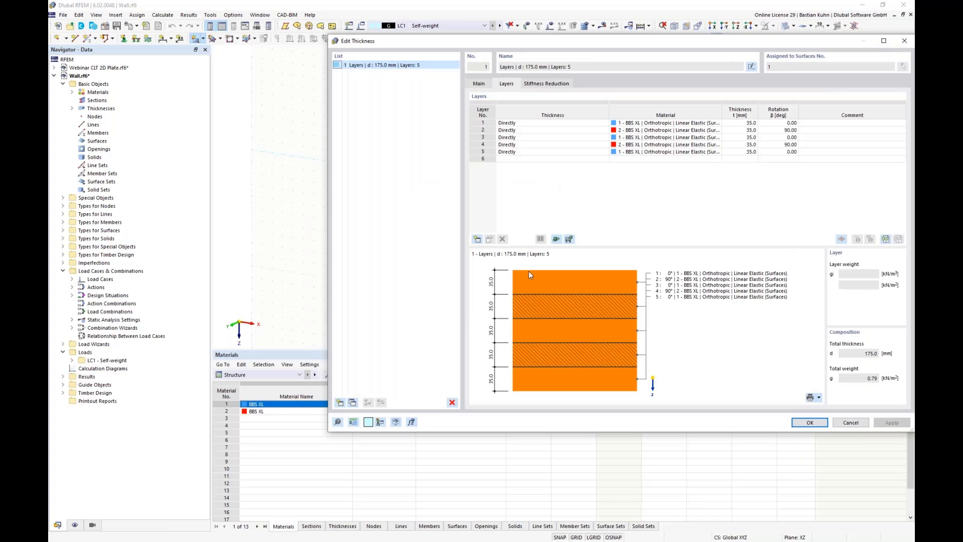
pyautogui.click(556, 240)
pyautogui.click(607, 231)
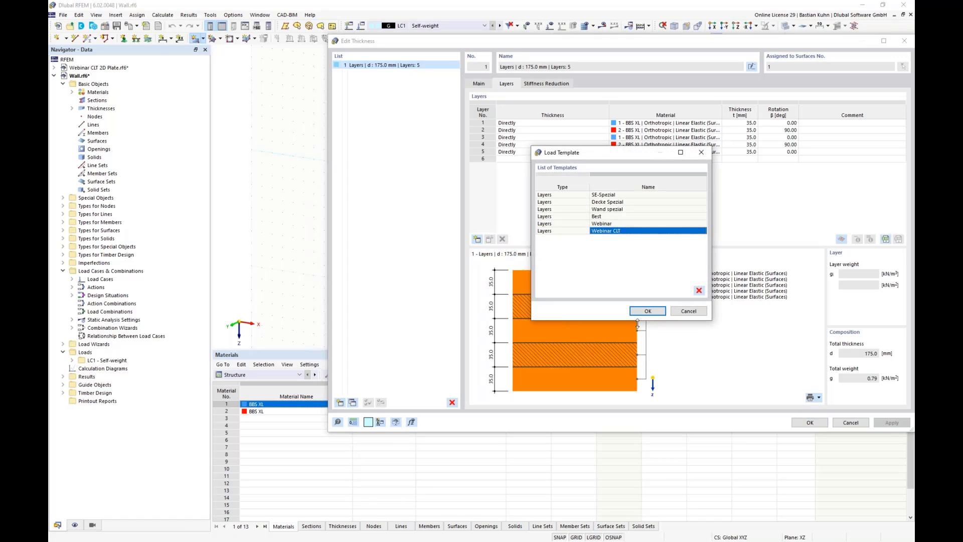
pyautogui.click(658, 311)
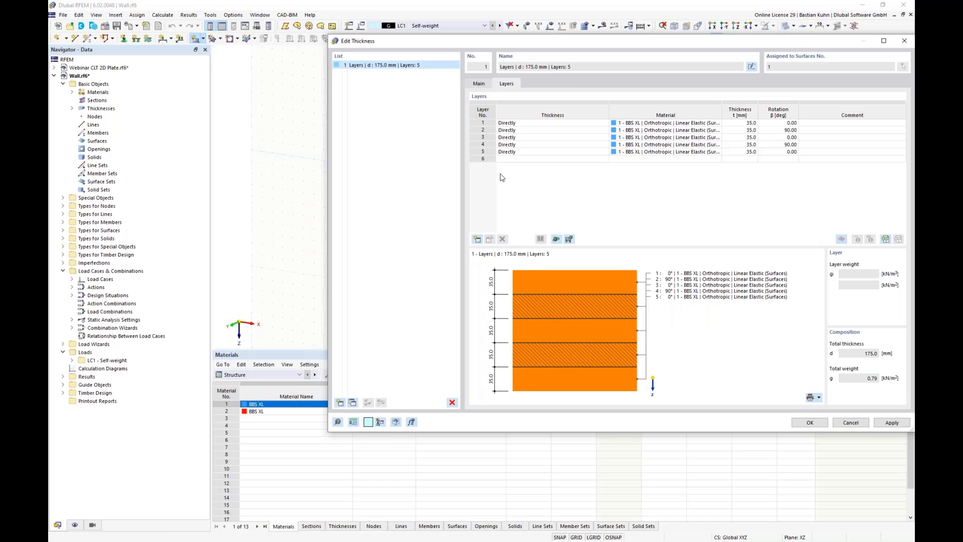
# - Activate stiffness reduction for the five-layer thickness and bring up its stiffness matrix element multipliers
pyautogui.click(479, 84)
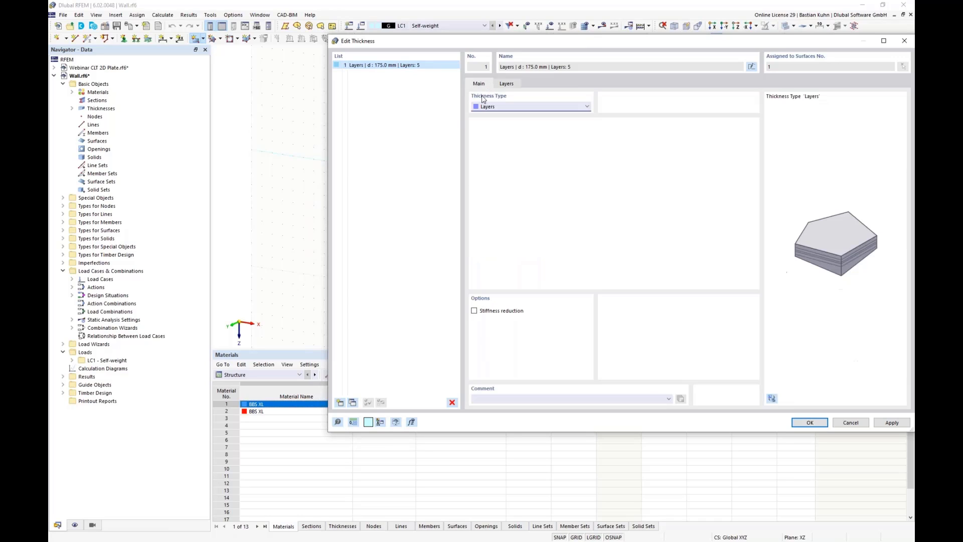
pyautogui.click(475, 311)
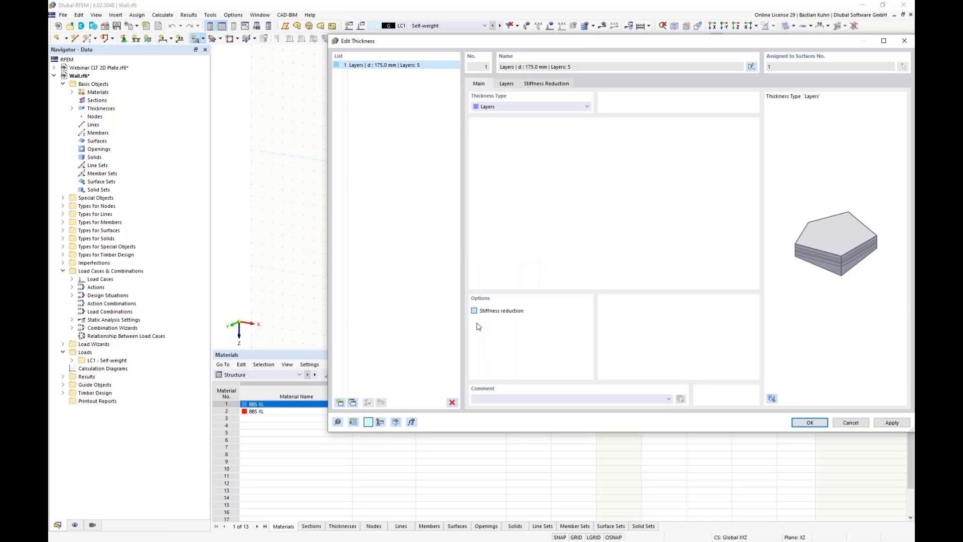
pyautogui.click(555, 84)
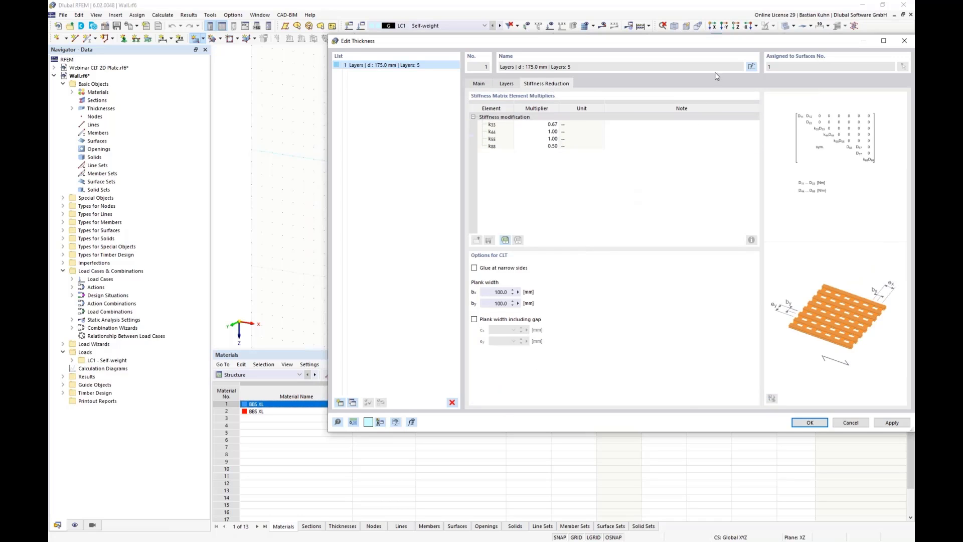
# - Inspect the k33 and k88 stiffness multipliers and try the Glue at narrow sides option, switching it off again
pyautogui.moveTo(687, 45); pyautogui.dragTo(536, 61)
pyautogui.click(391, 139)
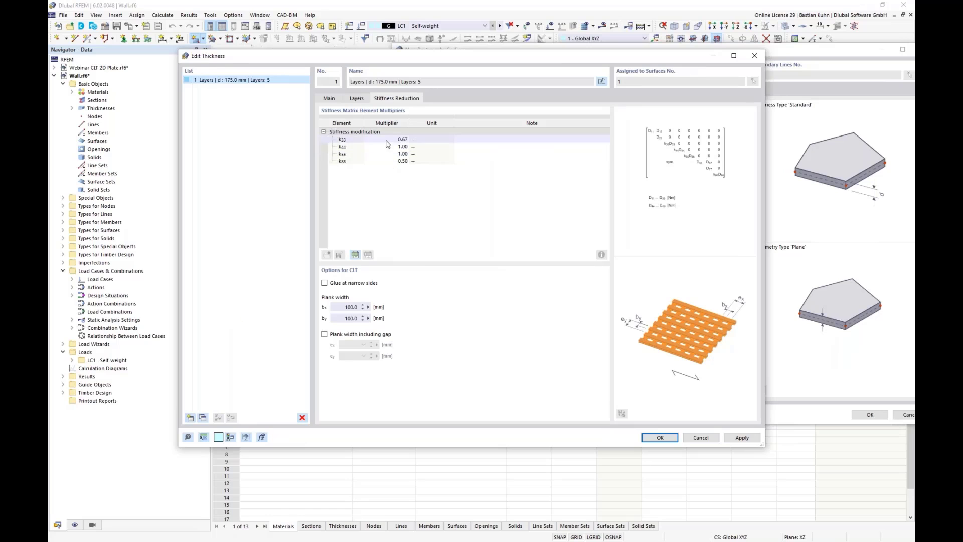
pyautogui.click(387, 161)
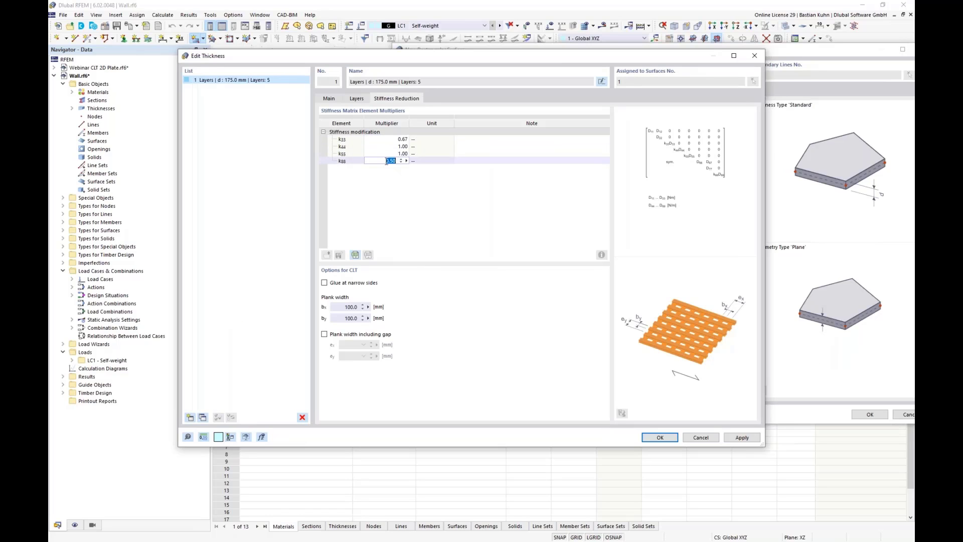
pyautogui.click(324, 283)
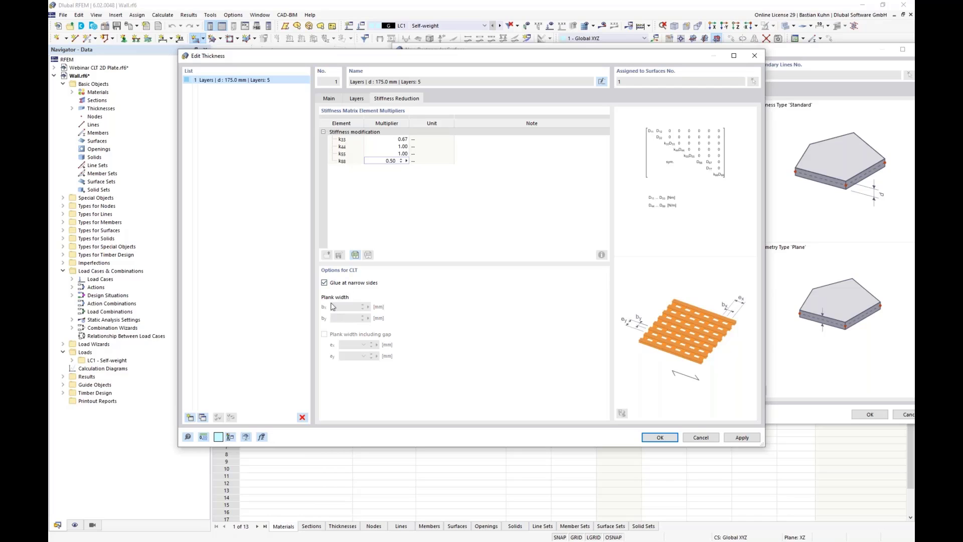
pyautogui.click(324, 282)
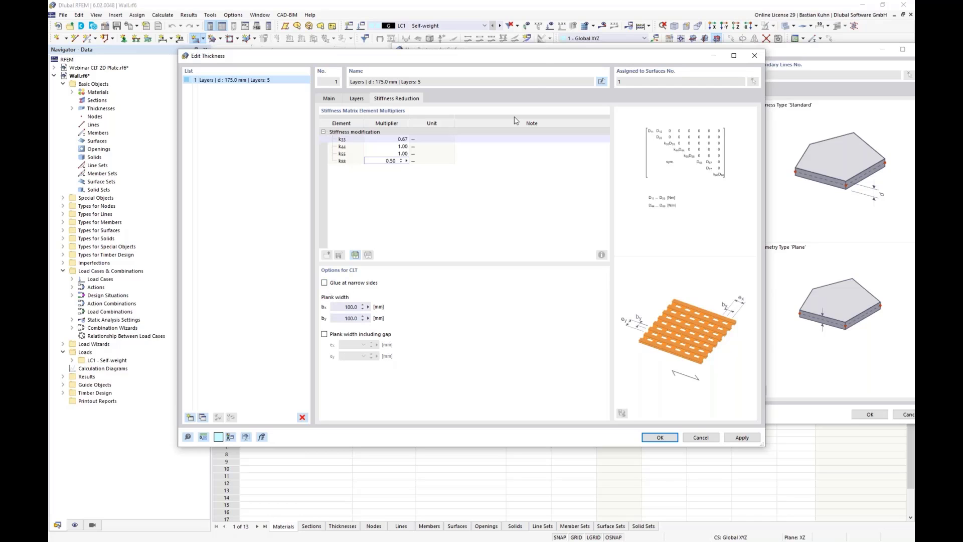
# - Switch to the browser and examine shear failure mechanisms 1 to 3 in the multilayer surfaces manual's Stress chapter, then return to RFEM
pyautogui.moveTo(545, 56); pyautogui.dragTo(433, 31)
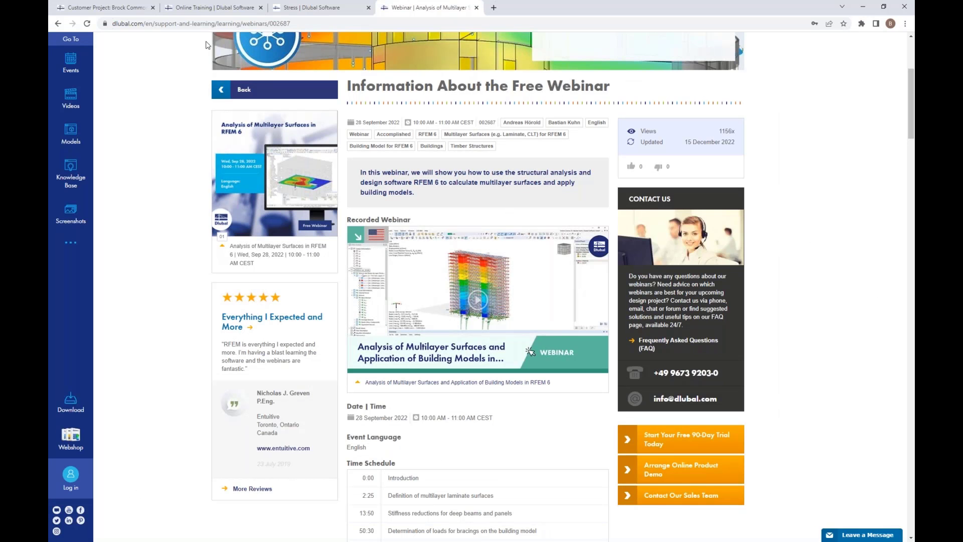
pyautogui.click(312, 9)
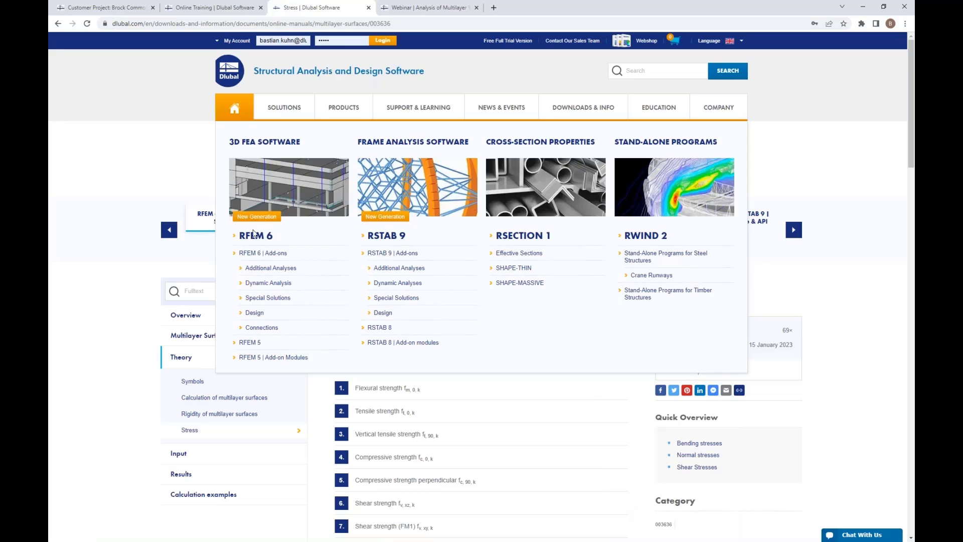
pyautogui.scroll(-4, 112, 247)
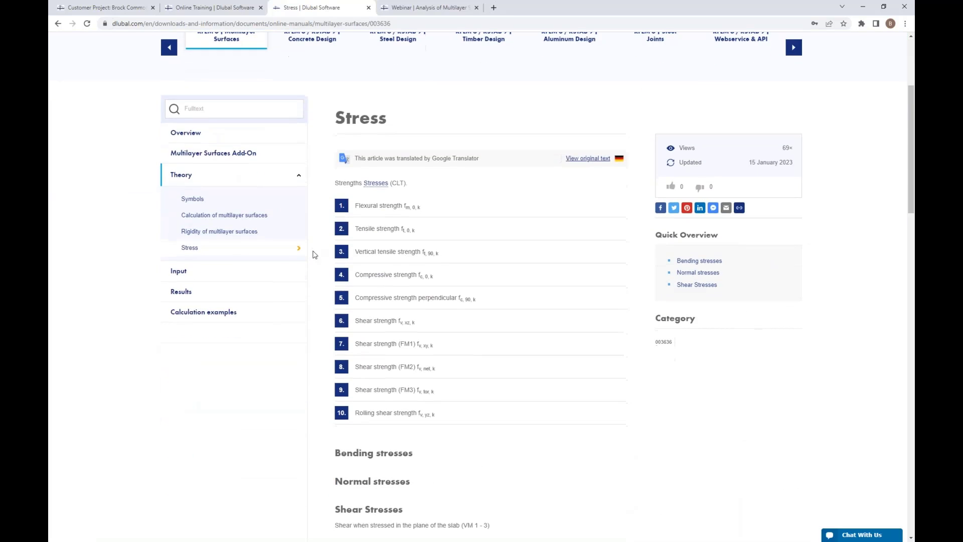
pyautogui.scroll(-8, 314, 253)
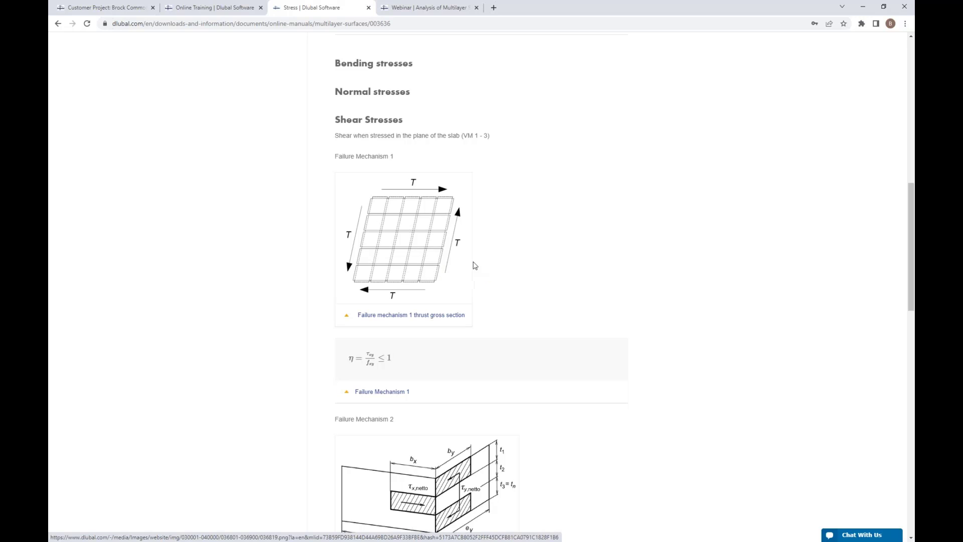
pyautogui.scroll(-4, 477, 307)
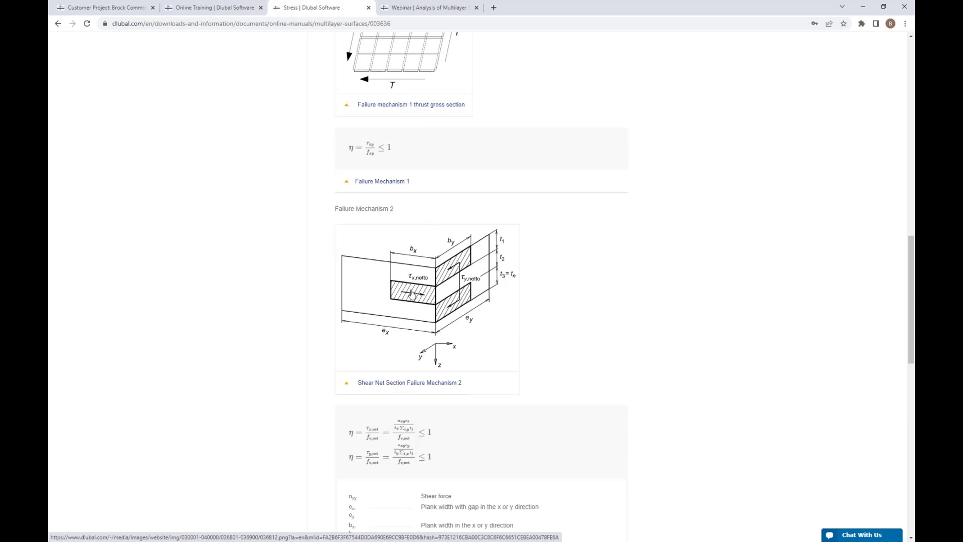
pyautogui.scroll(-4, 494, 318)
pyautogui.scroll(-8, 480, 372)
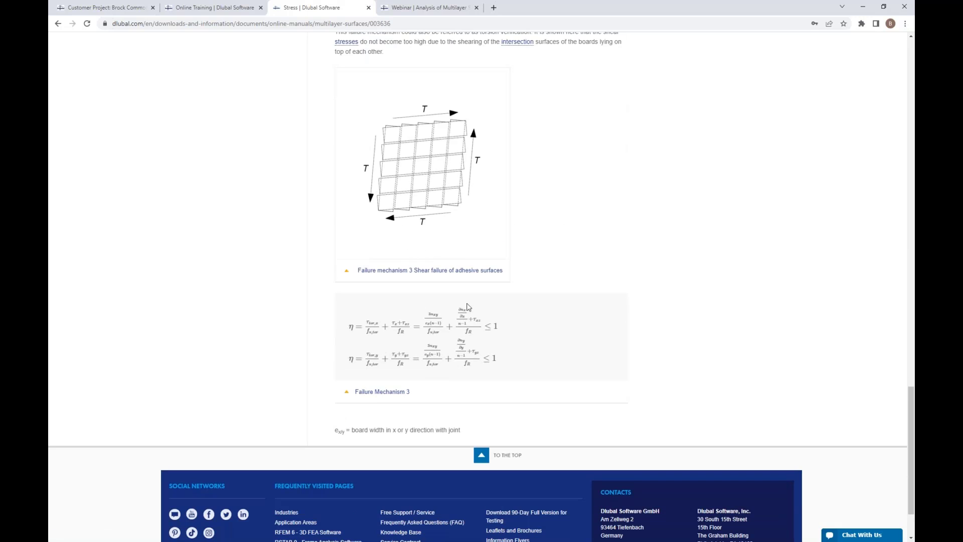
pyautogui.scroll(9, 436, 323)
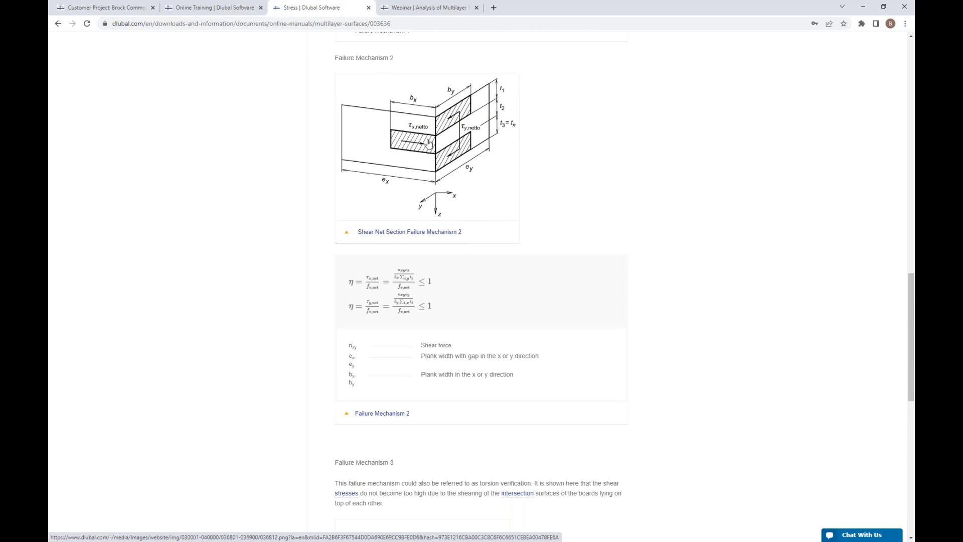
pyautogui.scroll(-10, 409, 145)
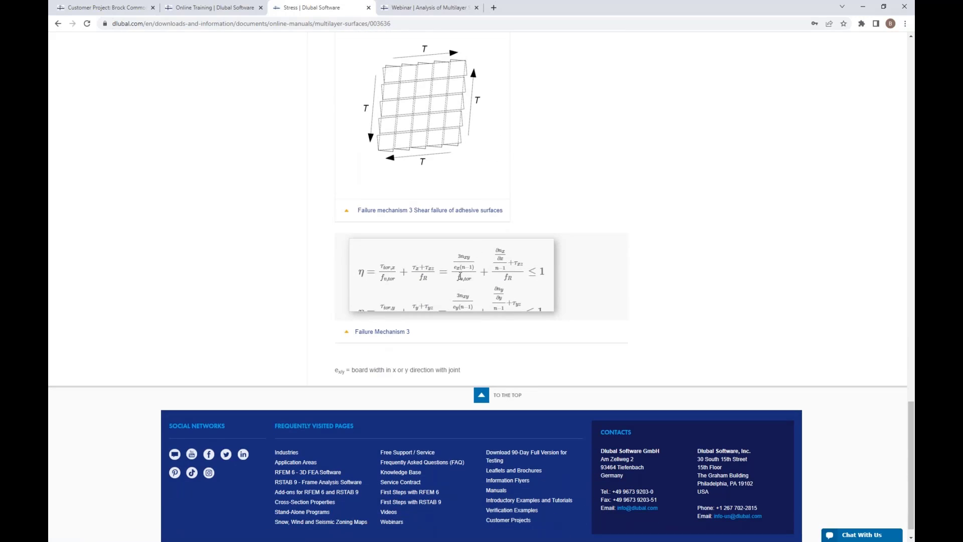
pyautogui.click(860, 10)
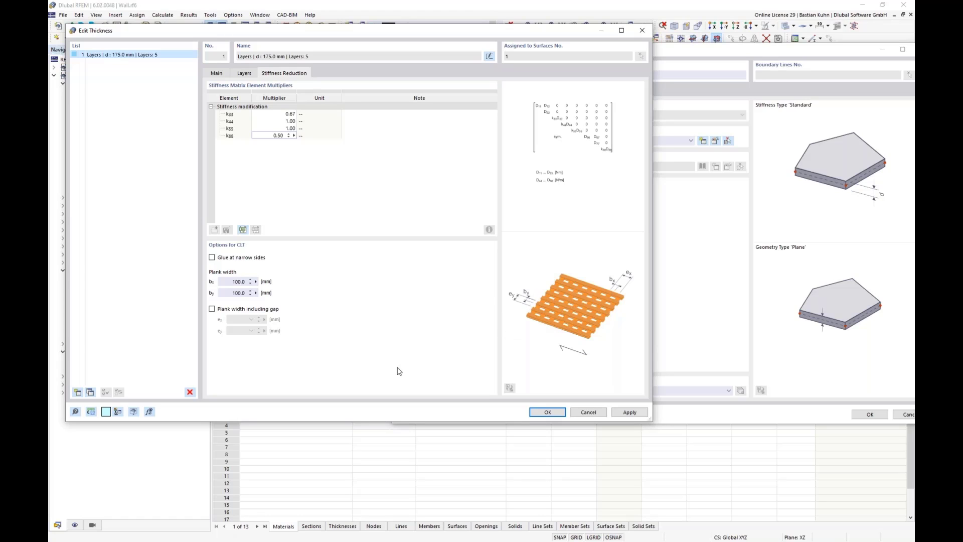
# - Accept the layered thickness with its stiffness reduction and place the rectangular wall surface from the origin to X 9 m, Z -3 m
pyautogui.click(226, 281)
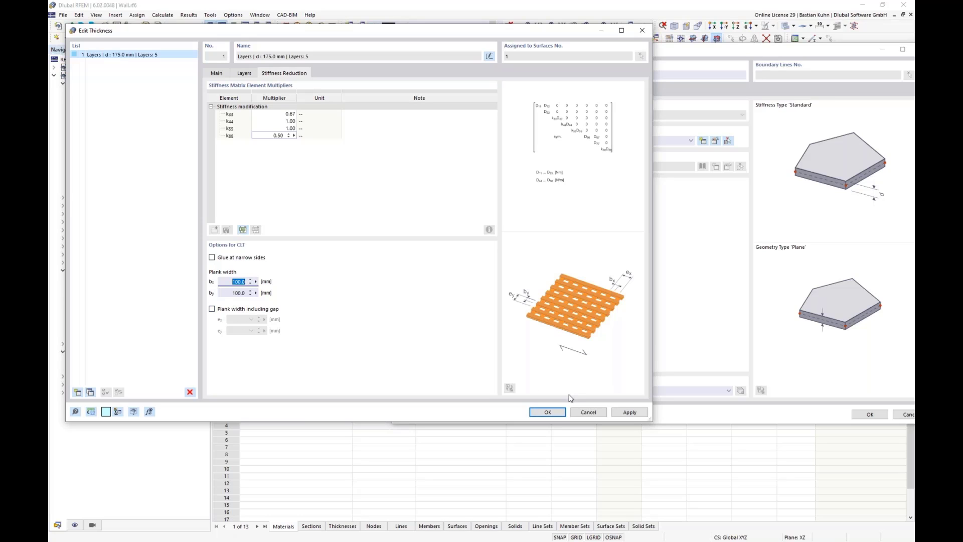
pyautogui.click(548, 412)
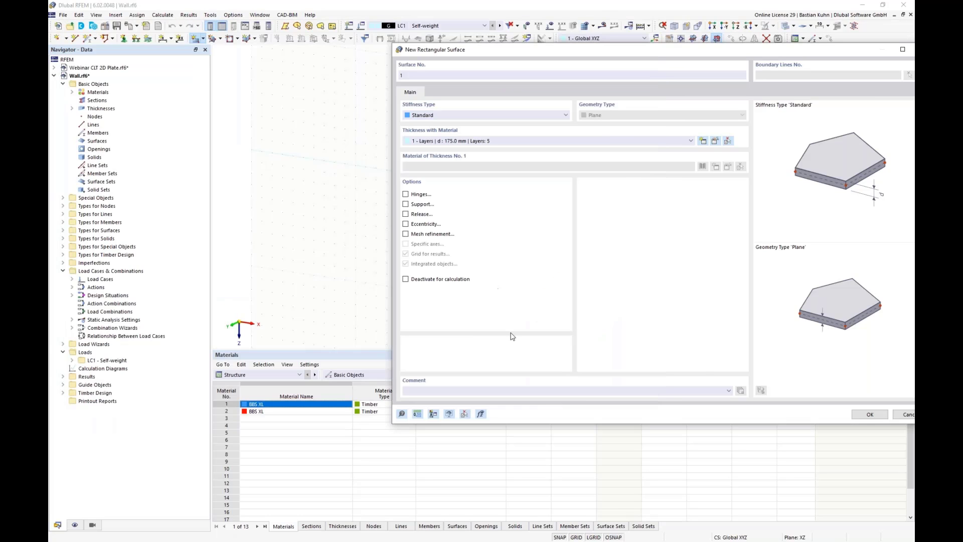
pyautogui.click(869, 414)
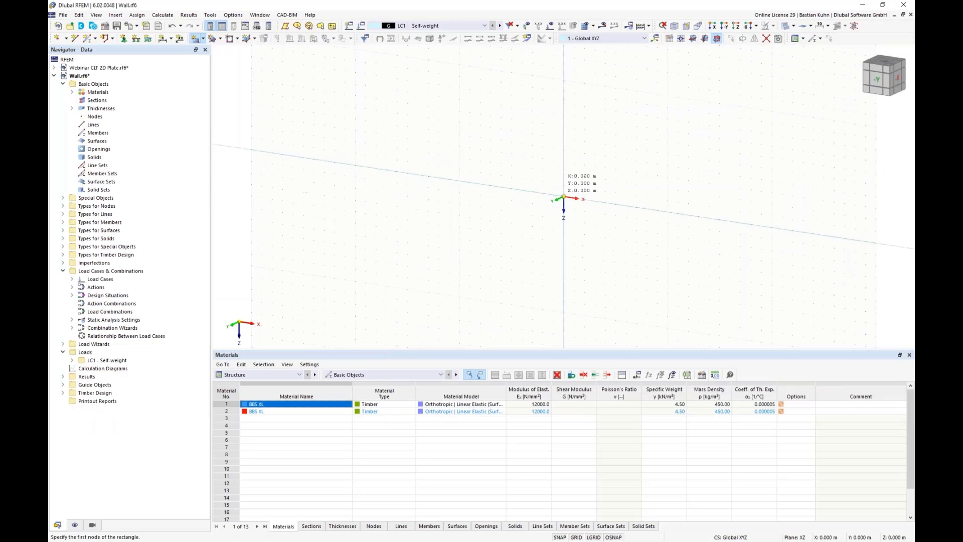
pyautogui.click(563, 197)
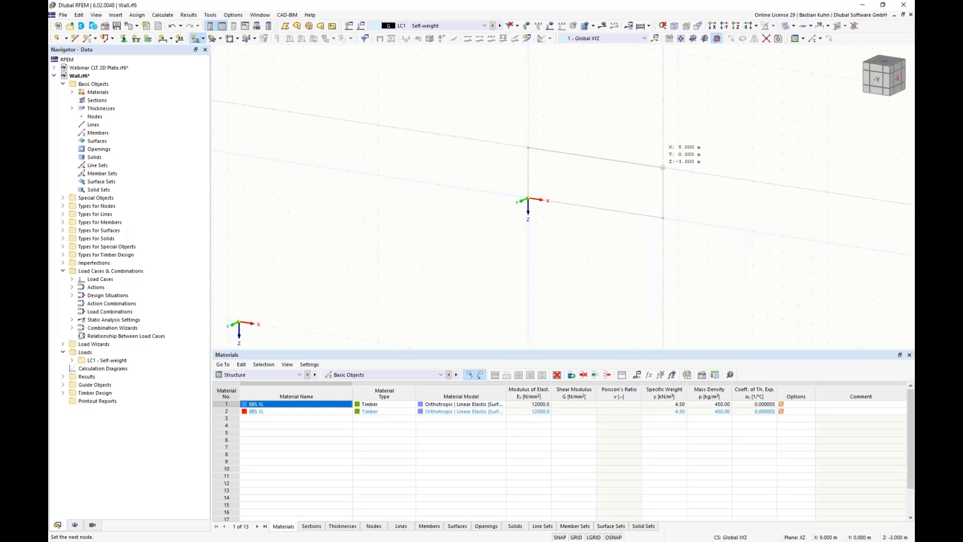
pyautogui.click(663, 167)
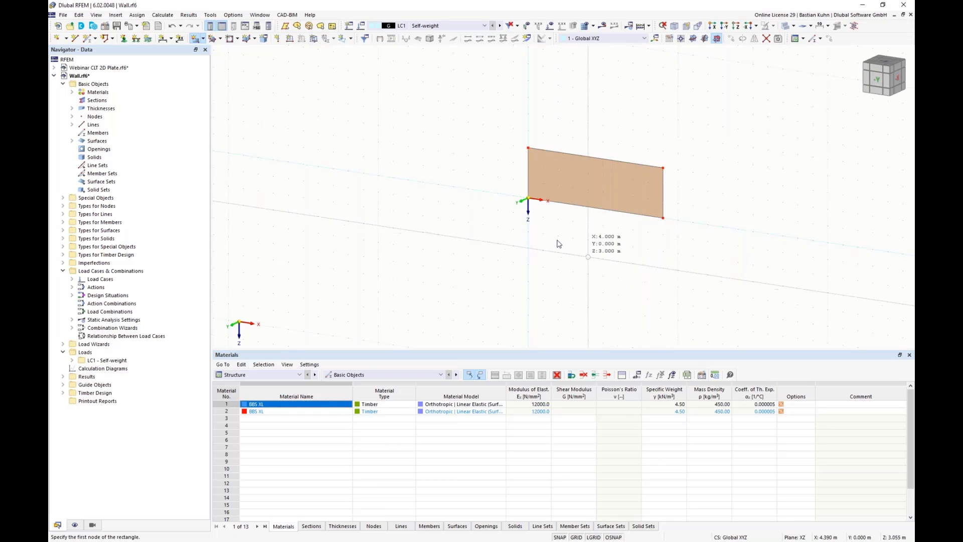
pyautogui.press('Escape')
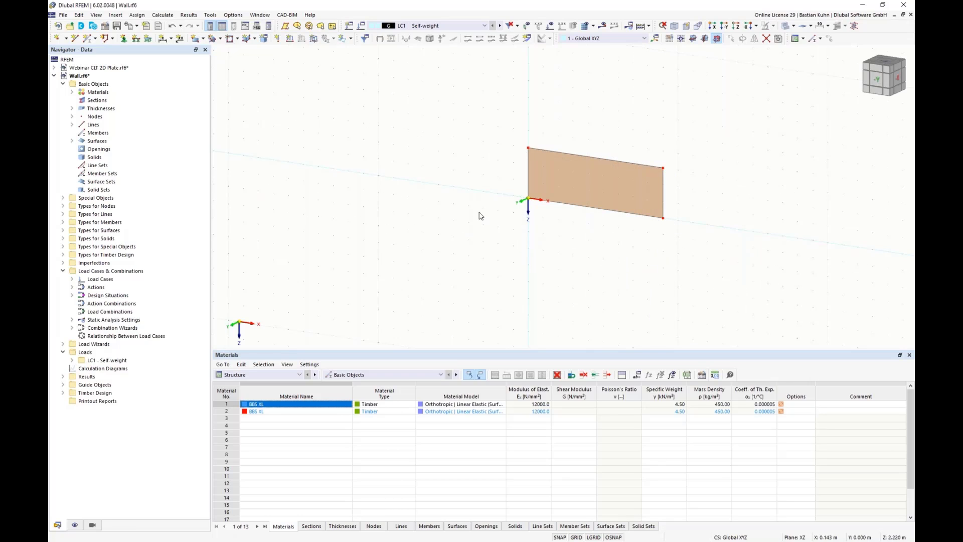
# - Cut a rectangular opening into the wall from about X 2 m, Z -1 m to X 7 m, Z -2 m
pyautogui.click(230, 39)
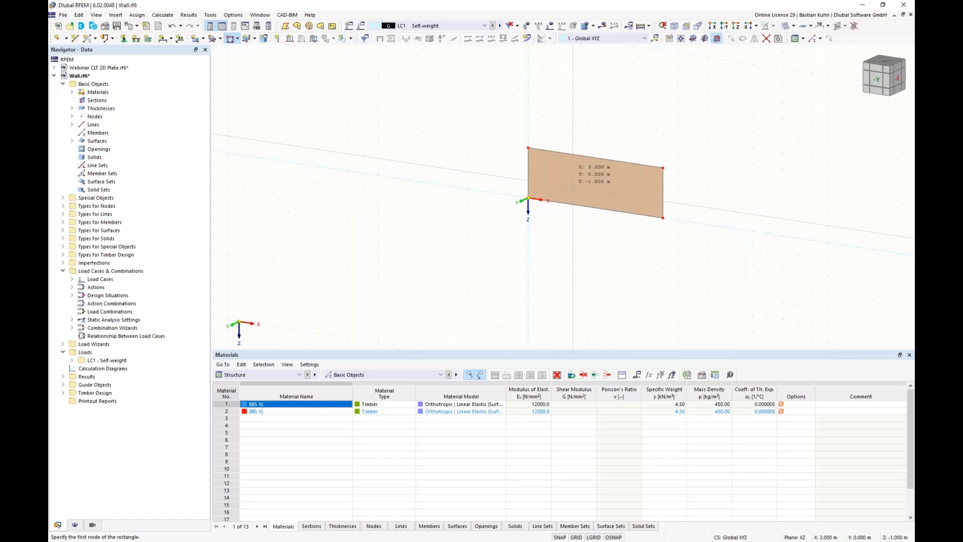
pyautogui.click(622, 187)
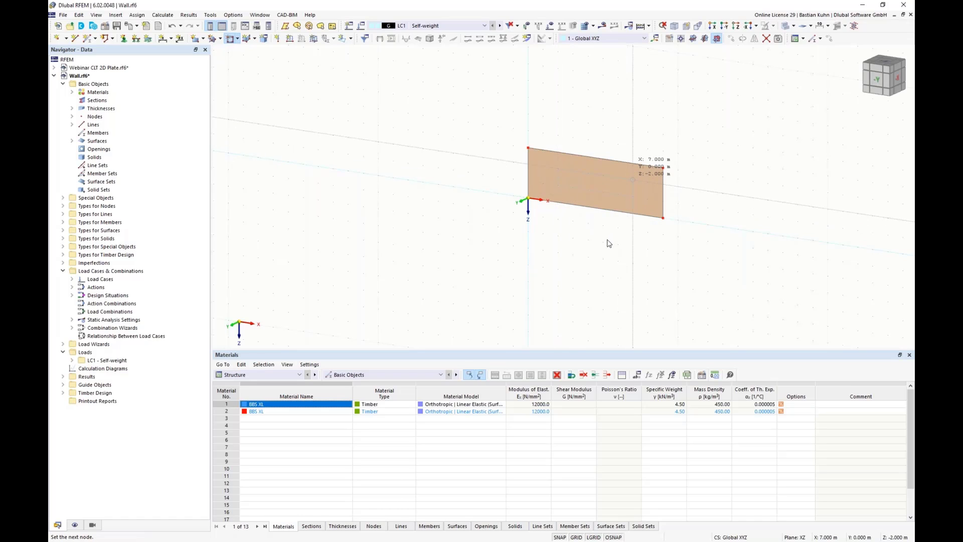
pyautogui.click(632, 180)
pyautogui.rightClick(582, 242)
pyautogui.press('Escape')
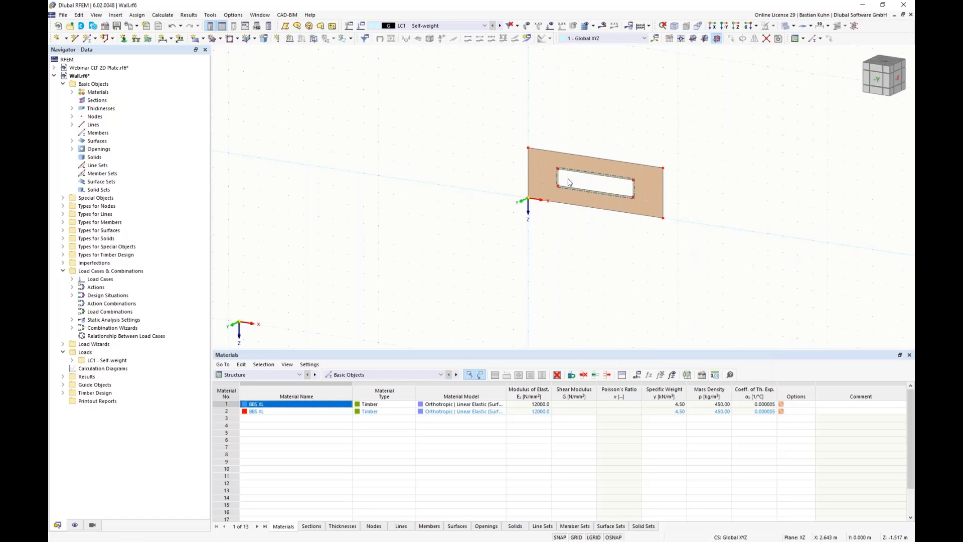
# - Edit the Z coordinate of the opening's two upper nodes to raise its upper edge close to the wall's top edge
pyautogui.rightClick(633, 182)
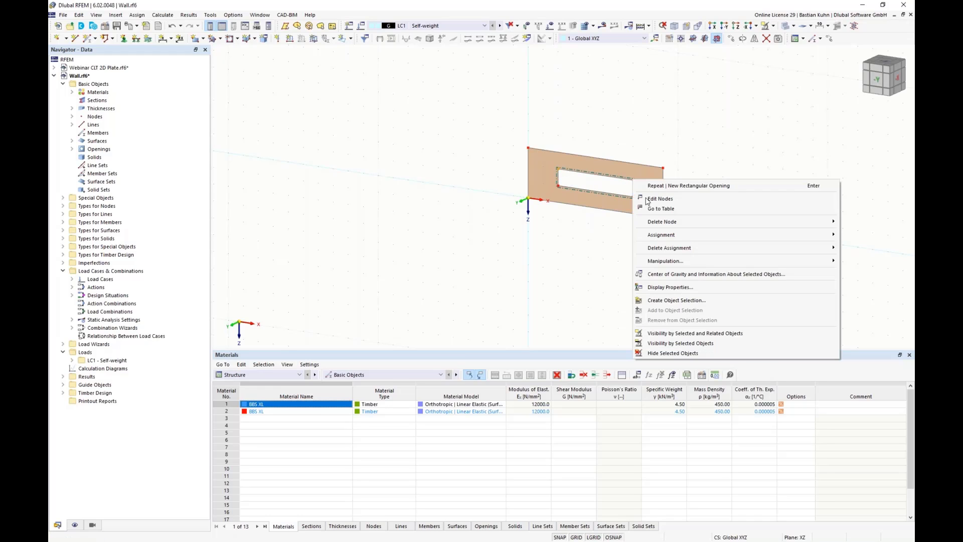
pyautogui.click(652, 203)
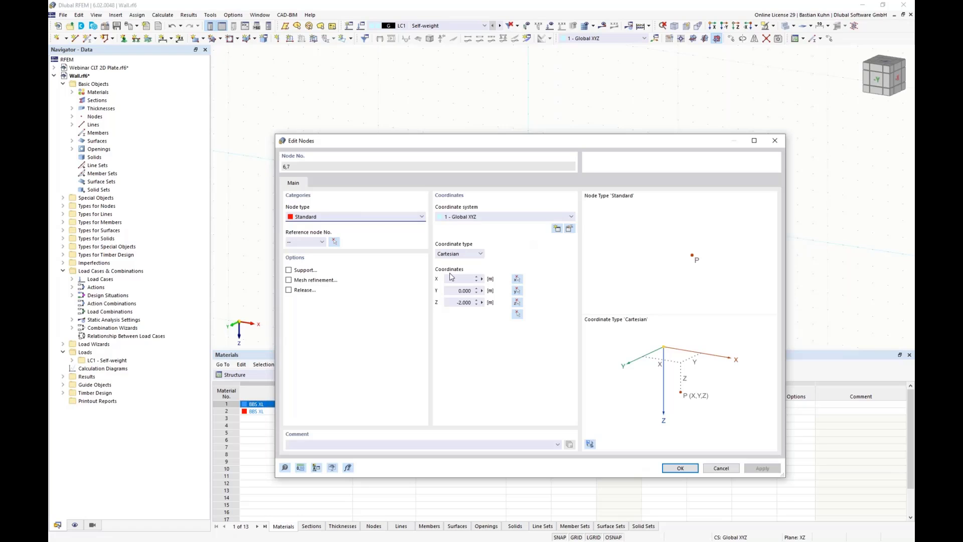
pyautogui.doubleClick(458, 302)
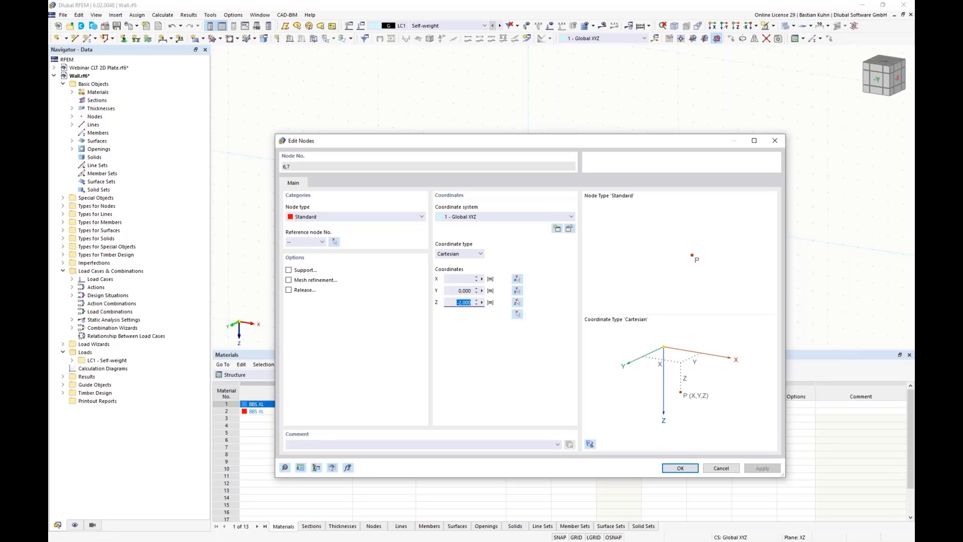
pyautogui.press('BackSpace')
pyautogui.click(683, 472)
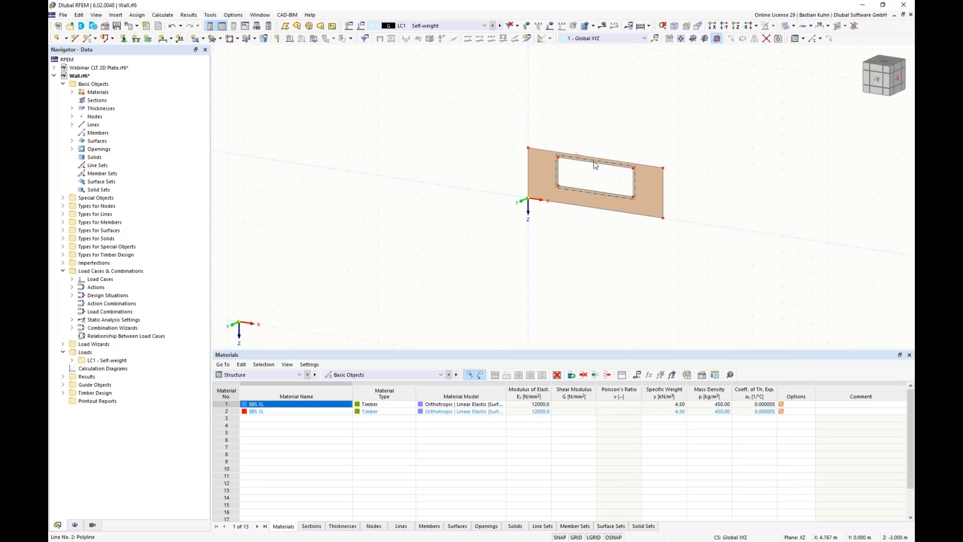
# - Set the target length of finite elements to 0.15 m and generate the wall's mesh
pyautogui.moveTo(565, 168); pyautogui.dragTo(432, 164, button='middle')
pyautogui.click(157, 16)
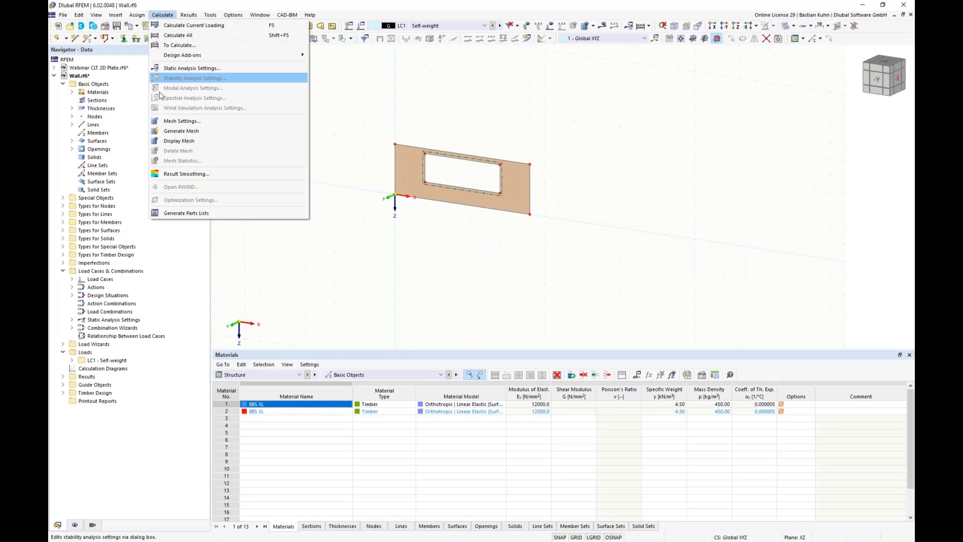
pyautogui.click(168, 121)
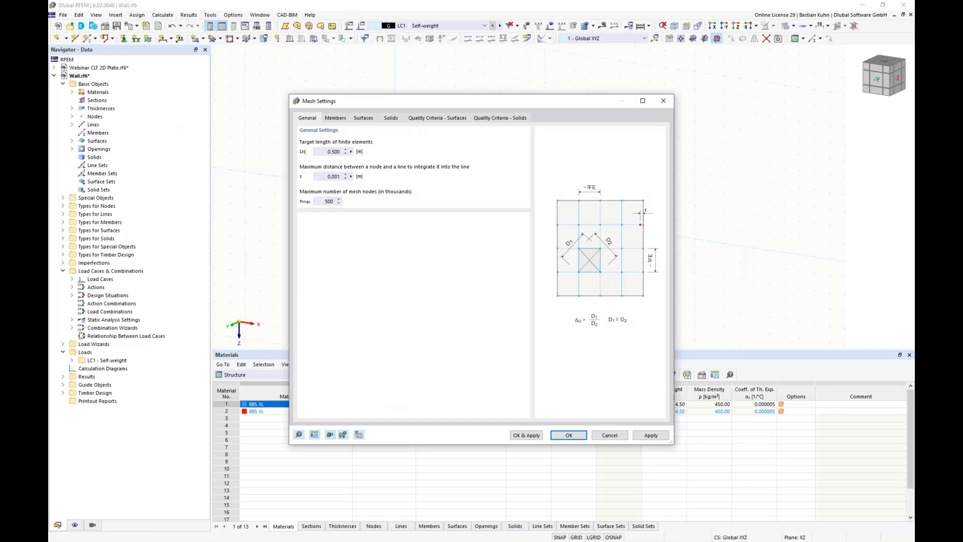
pyautogui.doubleClick(334, 152)
pyautogui.write('0,15')
pyautogui.click(526, 435)
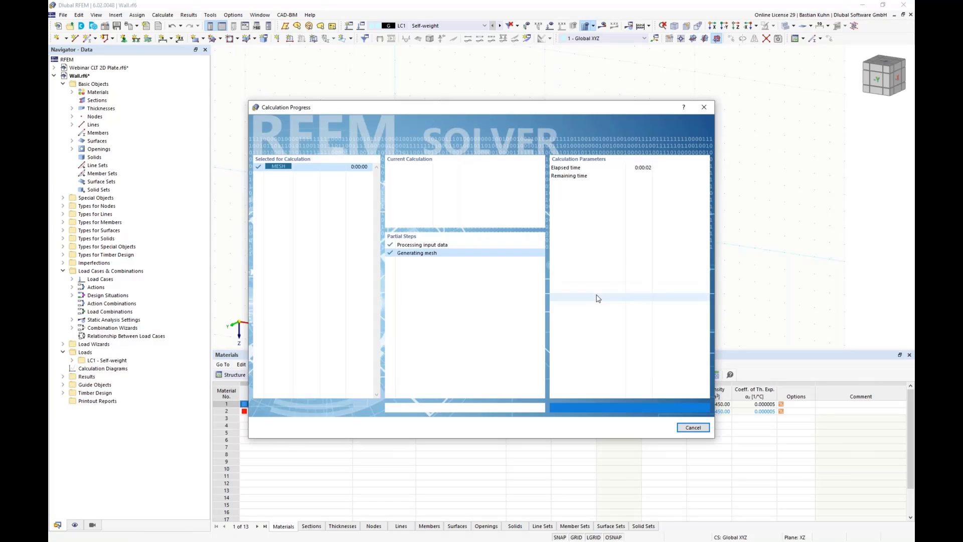
pyautogui.scroll(5, 468, 156)
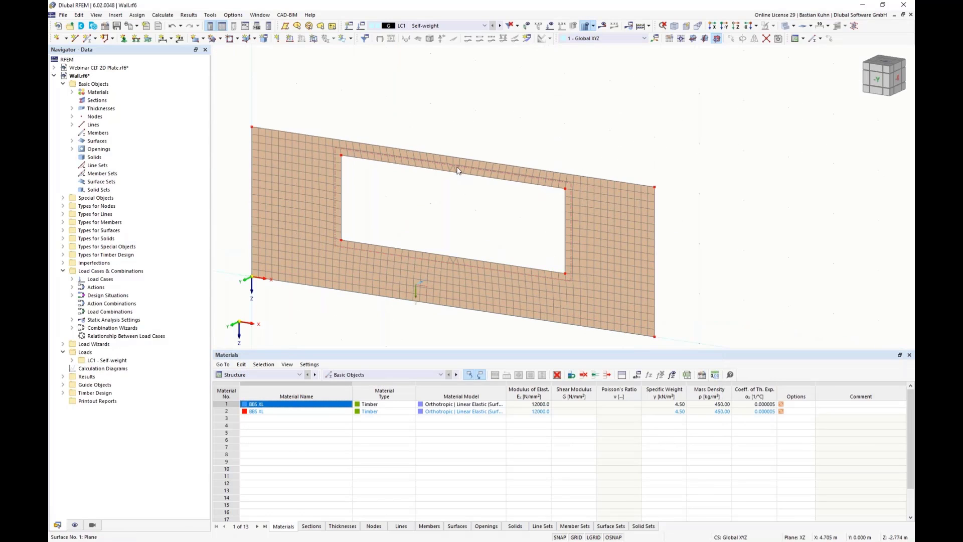
# - Restrain the rotation about X in the Hinged nodal support and assign it to the wall's lower corner at the origin
pyautogui.scroll(-2, 465, 199)
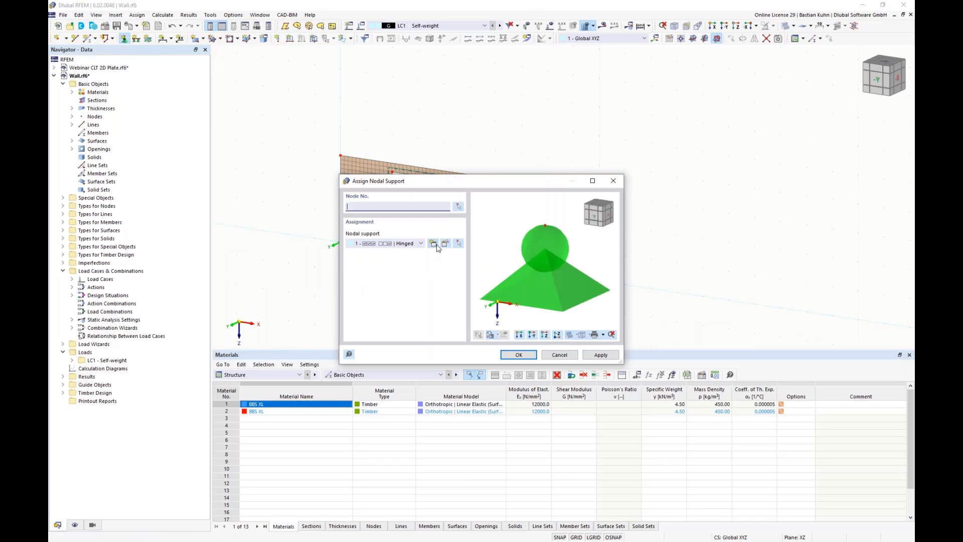
pyautogui.click(445, 244)
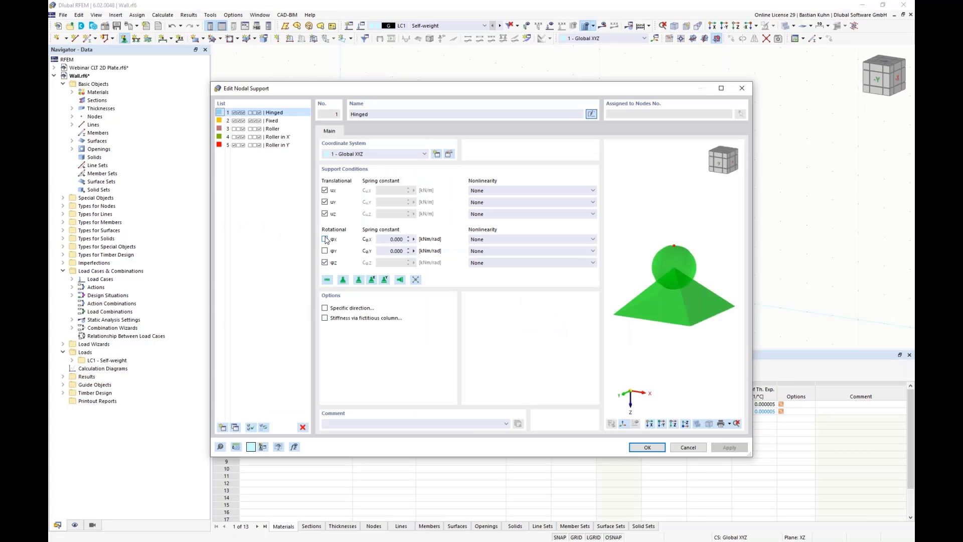
pyautogui.click(324, 239)
pyautogui.click(642, 447)
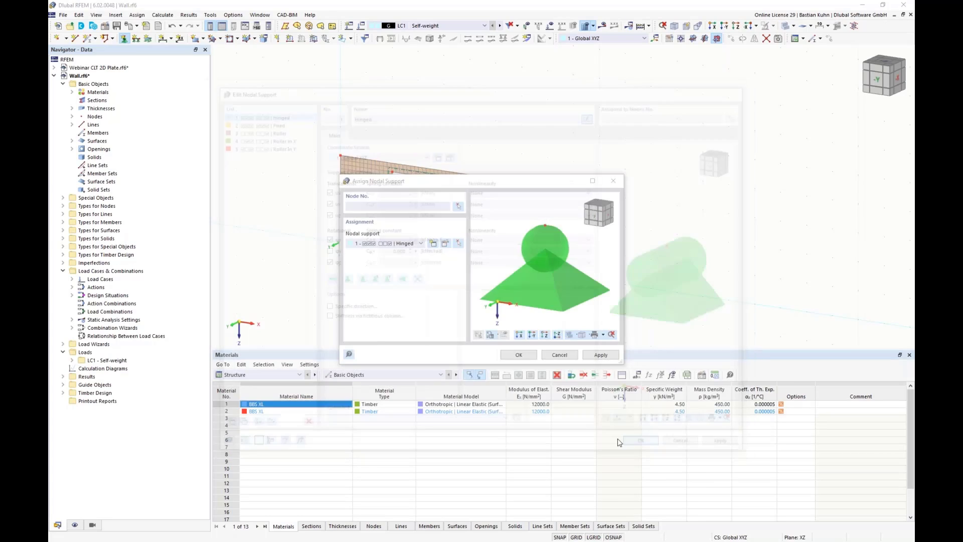
pyautogui.click(521, 354)
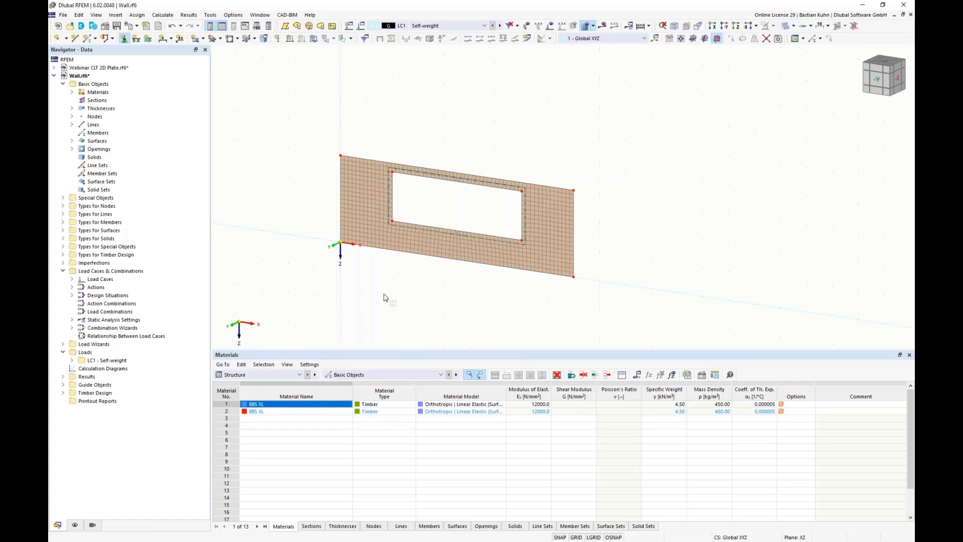
pyautogui.click(341, 246)
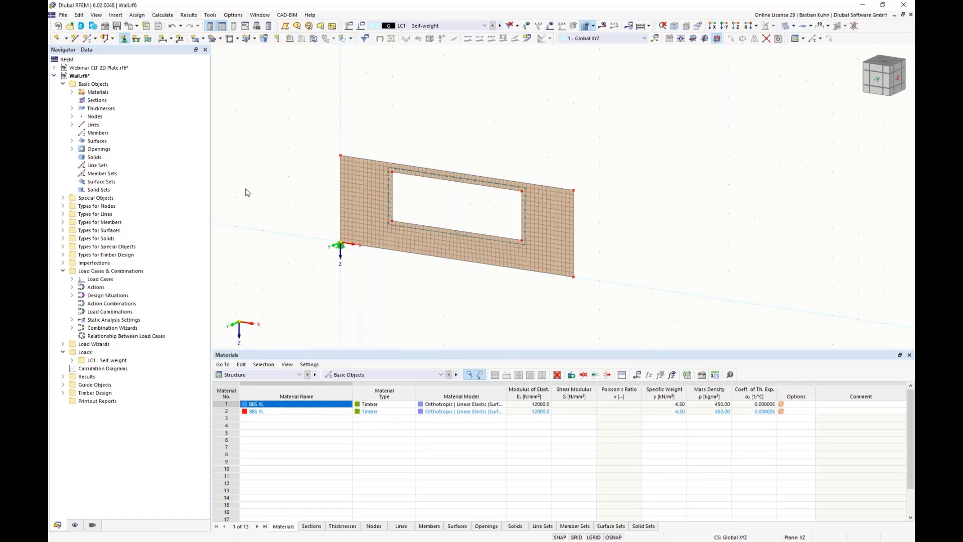
# - Create a nodal support with free X translation and restrained rotation about X, and assign it to the wall's other lower corner
pyautogui.click(124, 38)
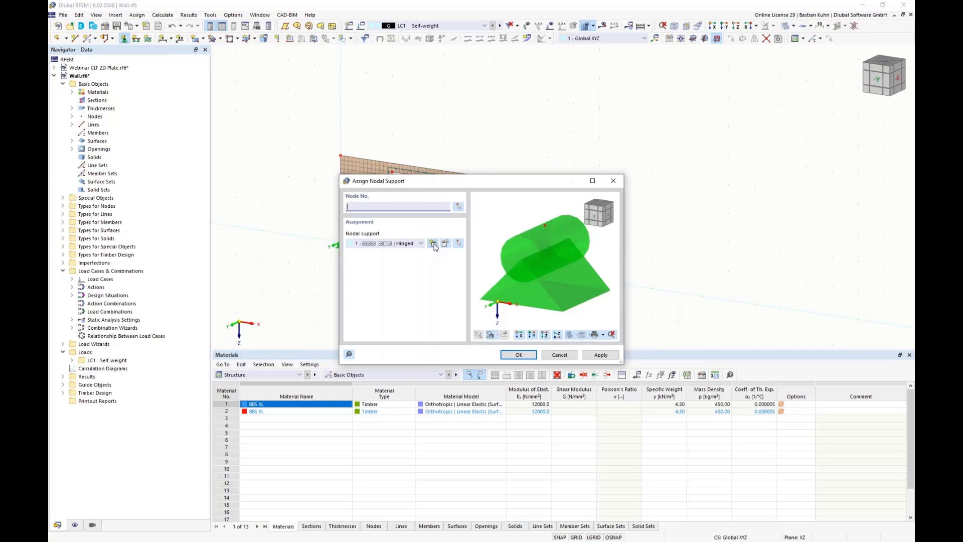
pyautogui.click(432, 247)
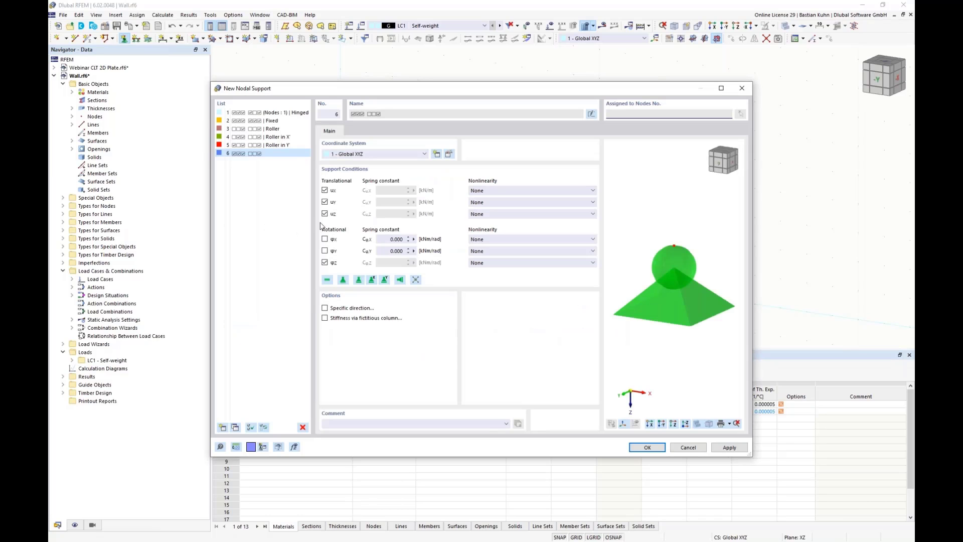
pyautogui.click(324, 190)
pyautogui.click(324, 239)
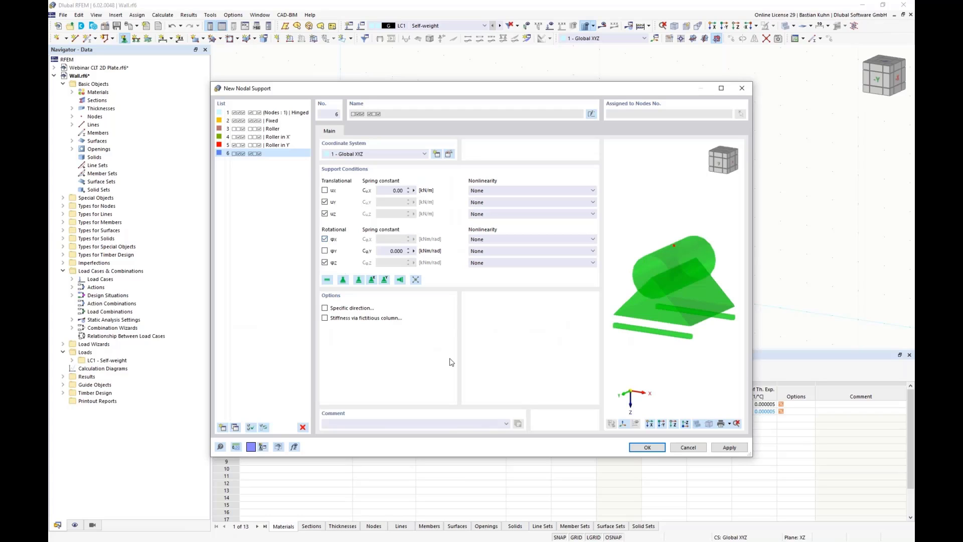
pyautogui.click(639, 448)
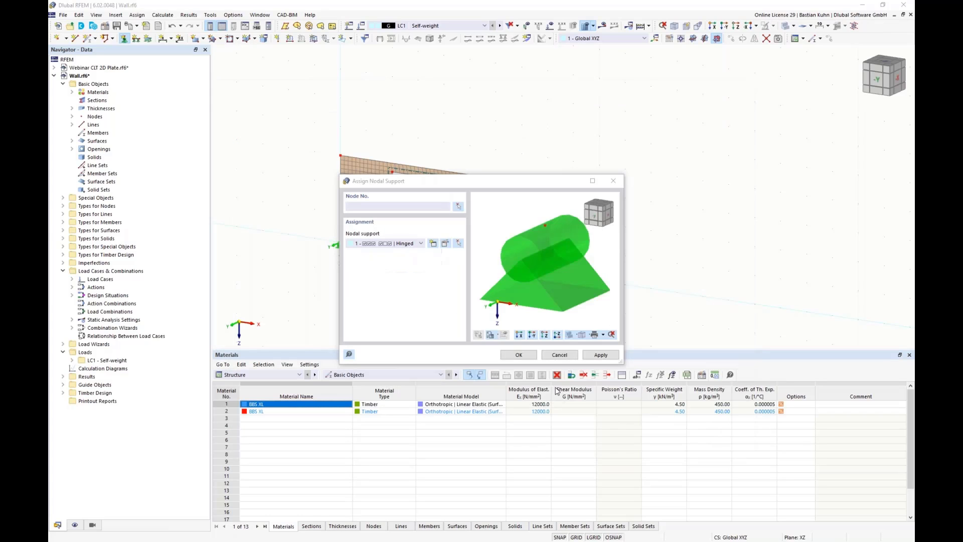
pyautogui.click(520, 355)
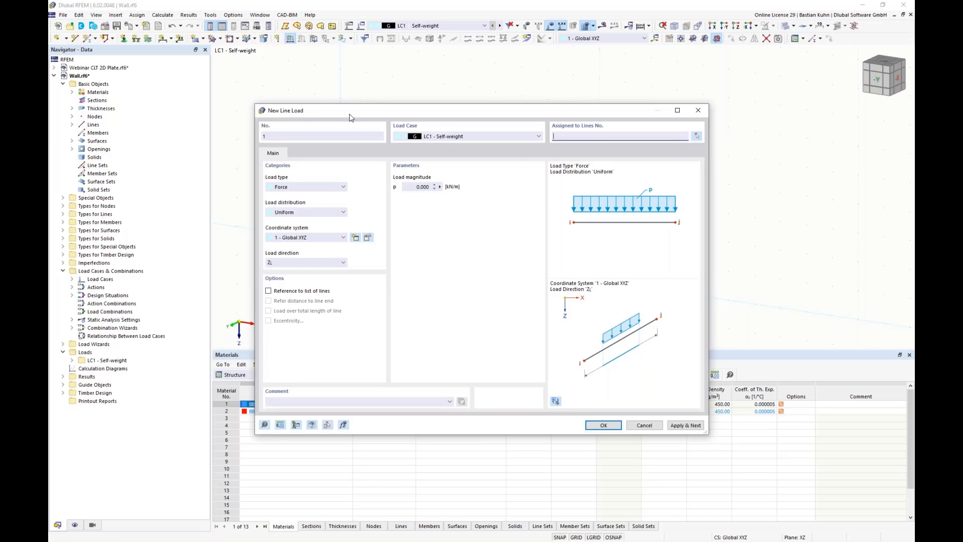
# - Apply a uniform 2 kN/m line load in the Z direction to the wall's top edge in load case LC1
pyautogui.click(420, 187)
pyautogui.press('Return')
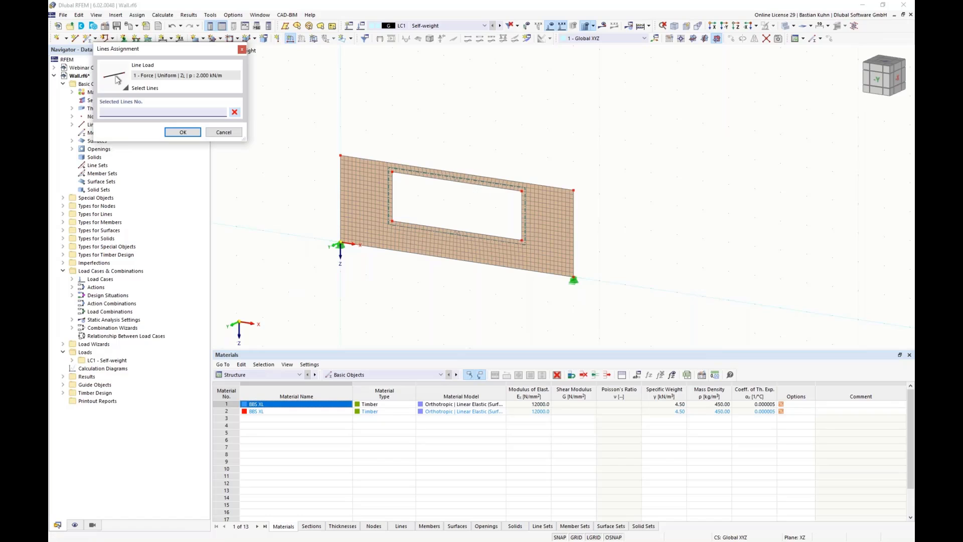
pyautogui.click(474, 175)
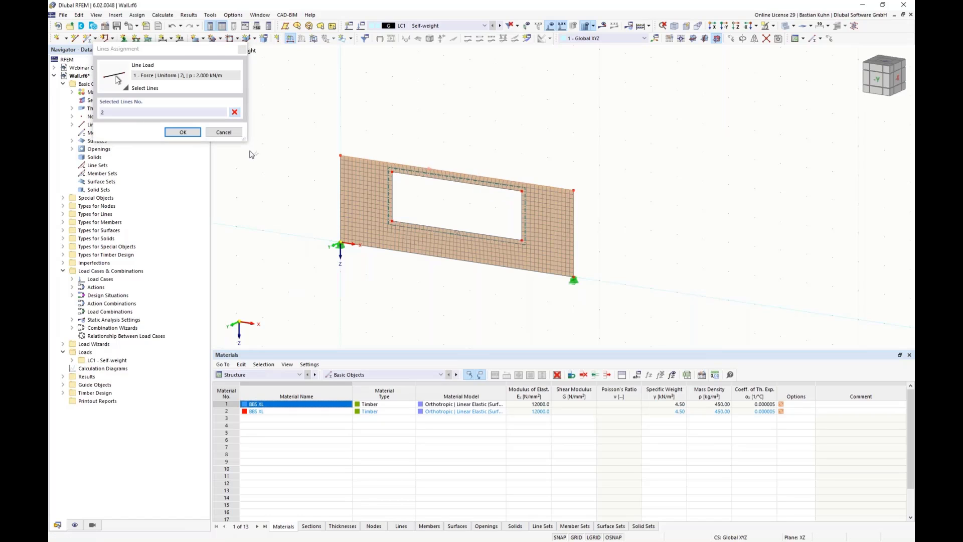
pyautogui.click(183, 132)
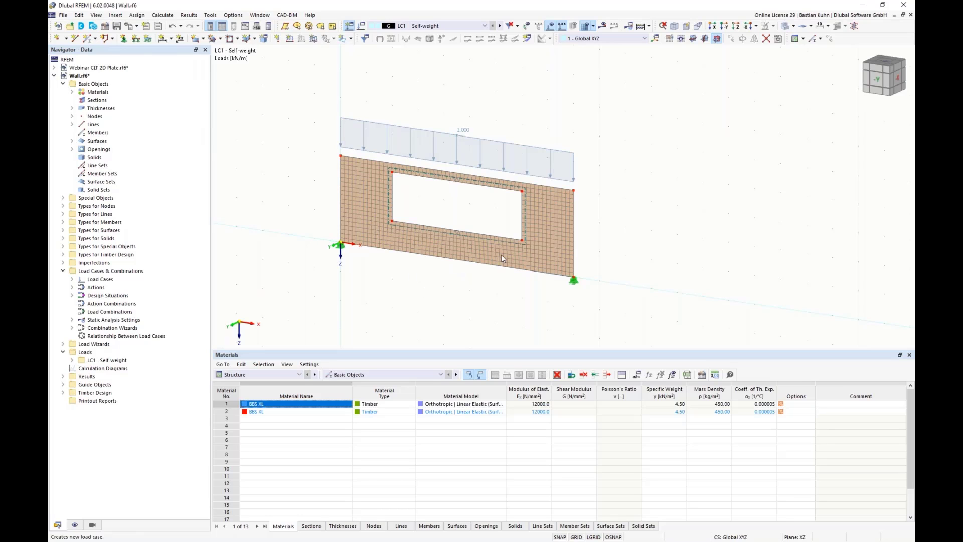
# - Create load case LC2 with the action category Imposed loads - category A: domestic, residential areas
pyautogui.click(376, 245)
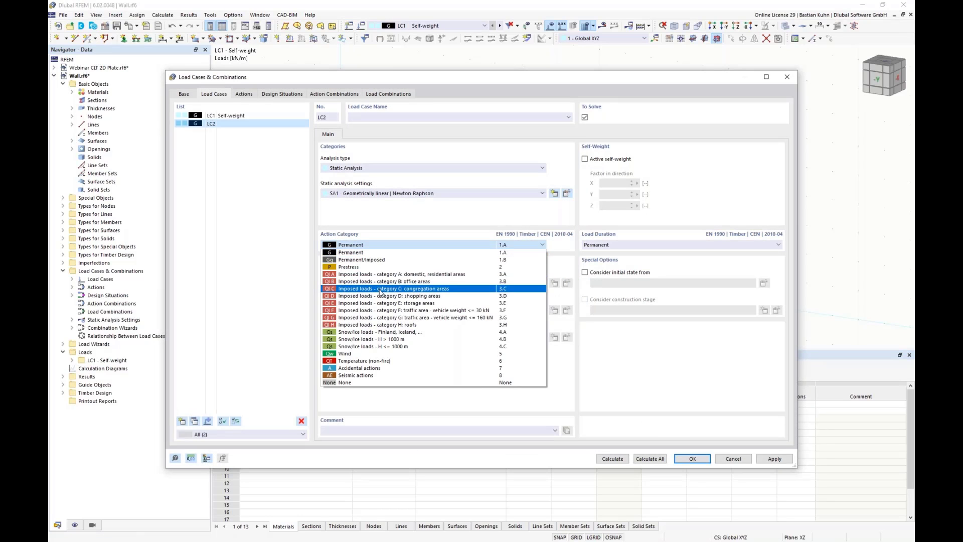
pyautogui.click(380, 274)
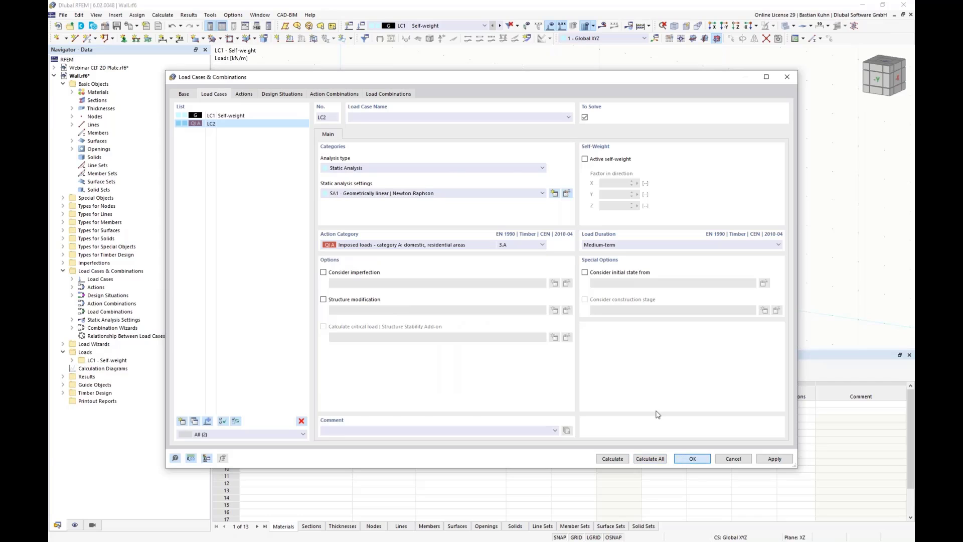
pyautogui.press('Return')
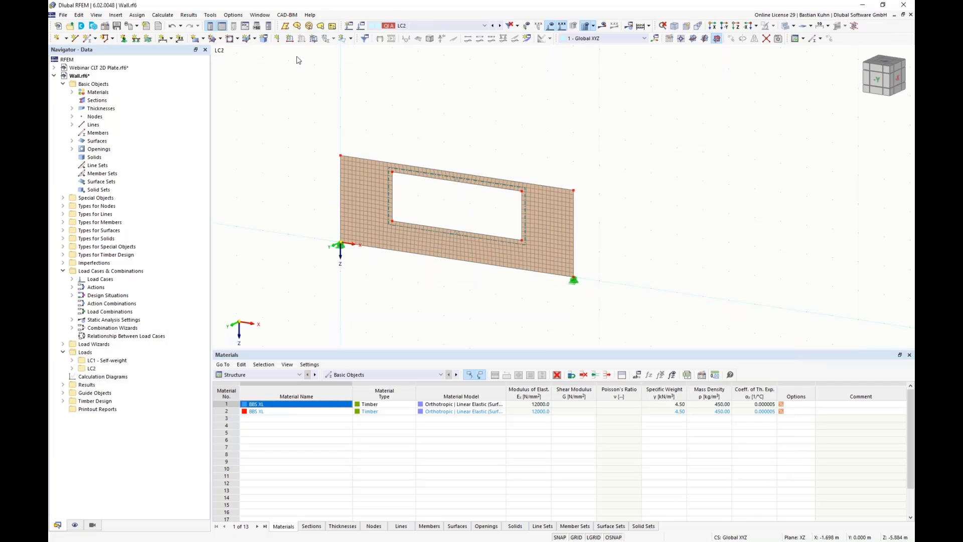
# - Apply a uniform 10 kN/m line load in the Z direction to the wall's bottom edge in load case LC2
pyautogui.click(290, 40)
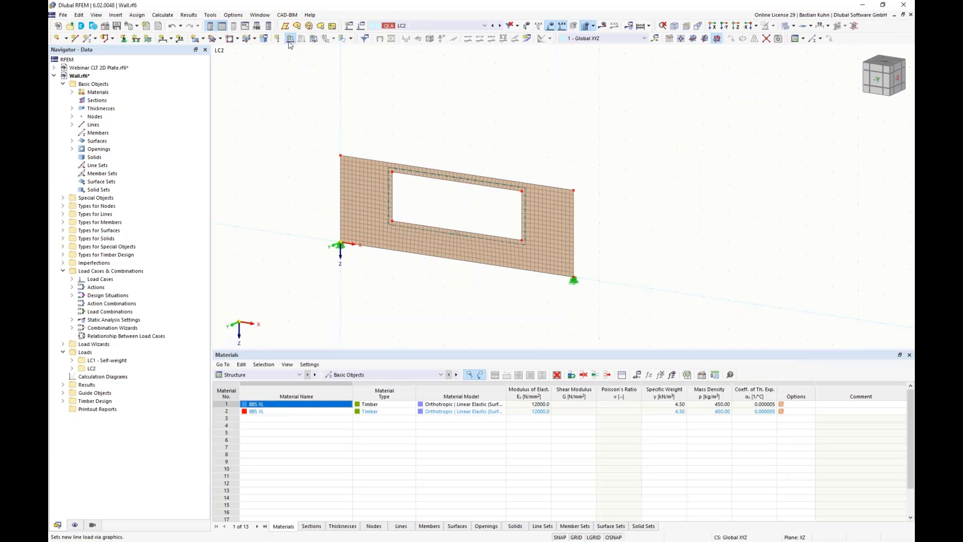
pyautogui.click(423, 186)
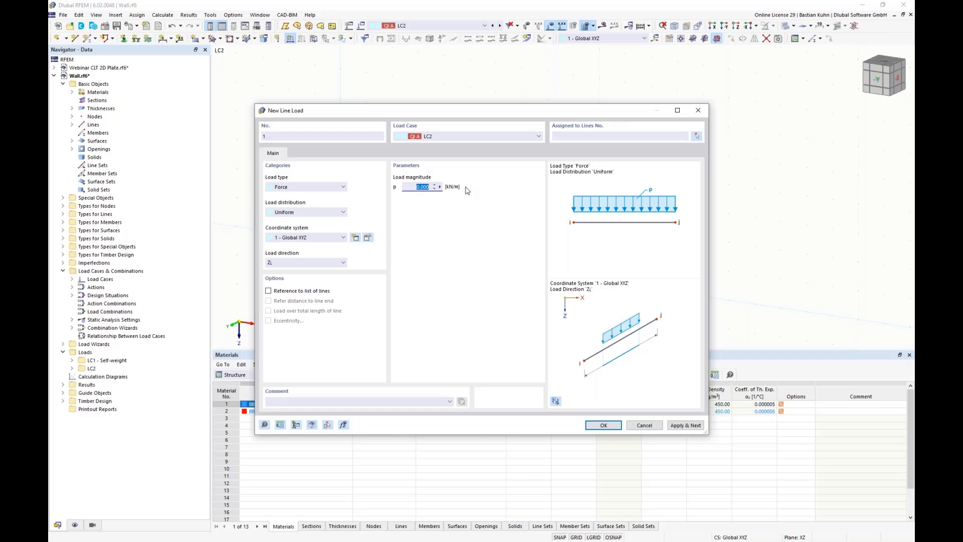
pyautogui.click(604, 424)
pyautogui.click(511, 271)
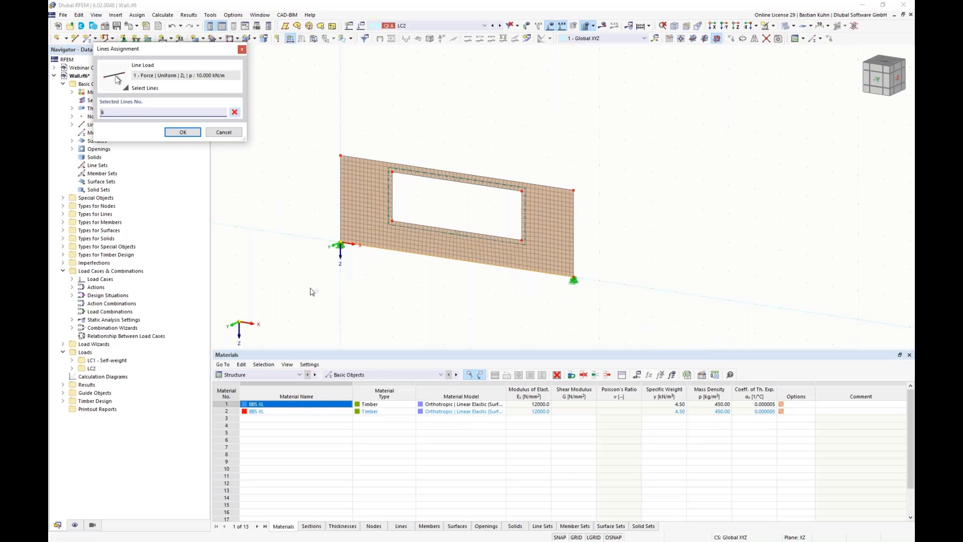
pyautogui.click(186, 134)
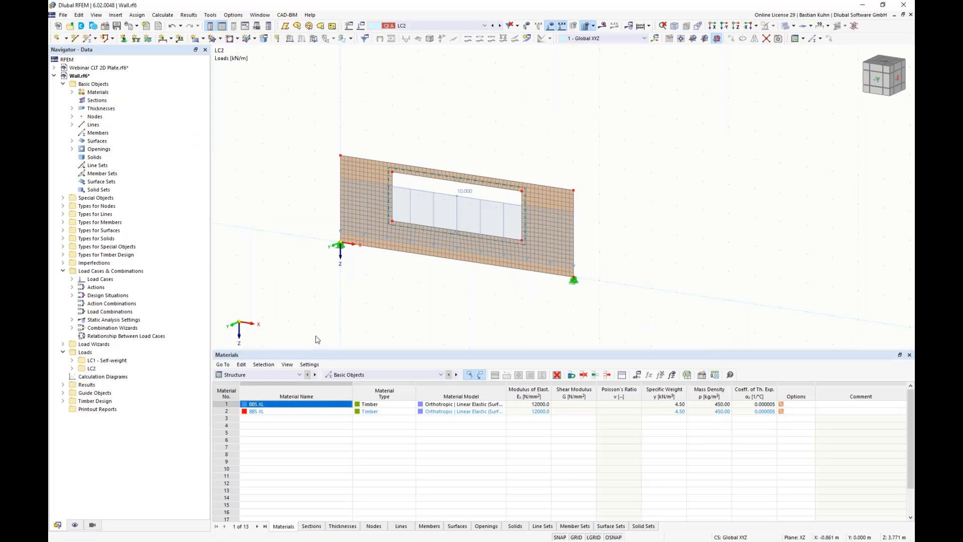
# - Delete the SLS - Characteristic and SLS - Quasi-permanent design situations from the load cases and combinations
pyautogui.rightClick(86, 273)
pyautogui.click(116, 279)
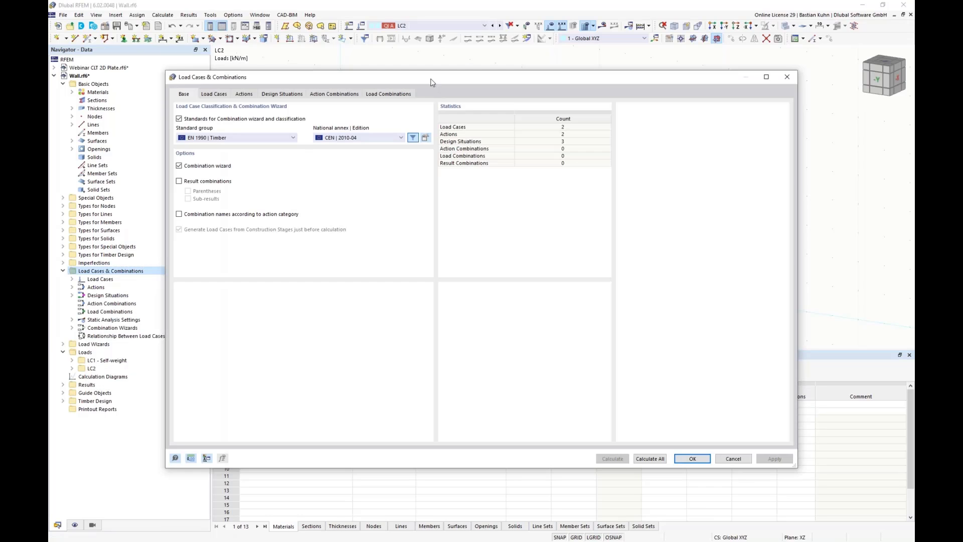
pyautogui.moveTo(431, 82); pyautogui.dragTo(445, 275)
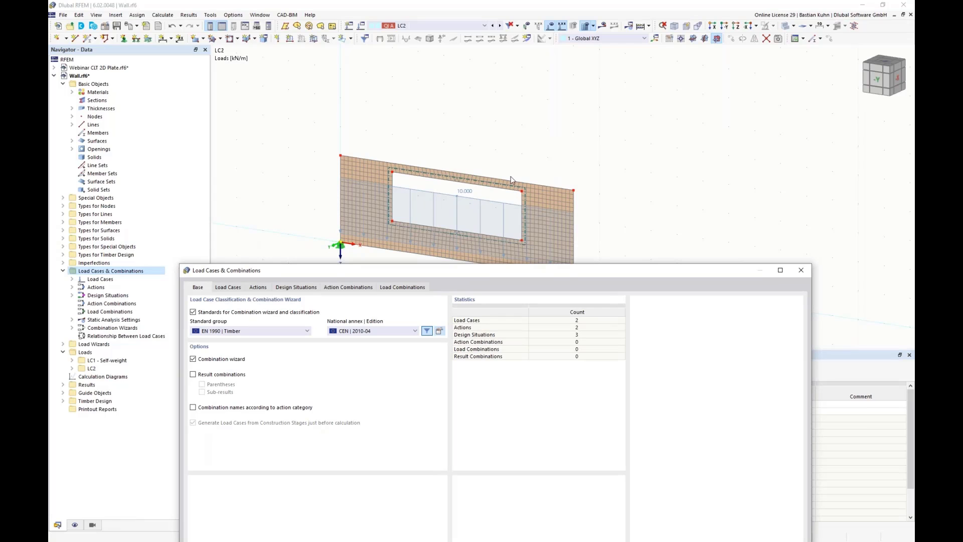
pyautogui.click(294, 287)
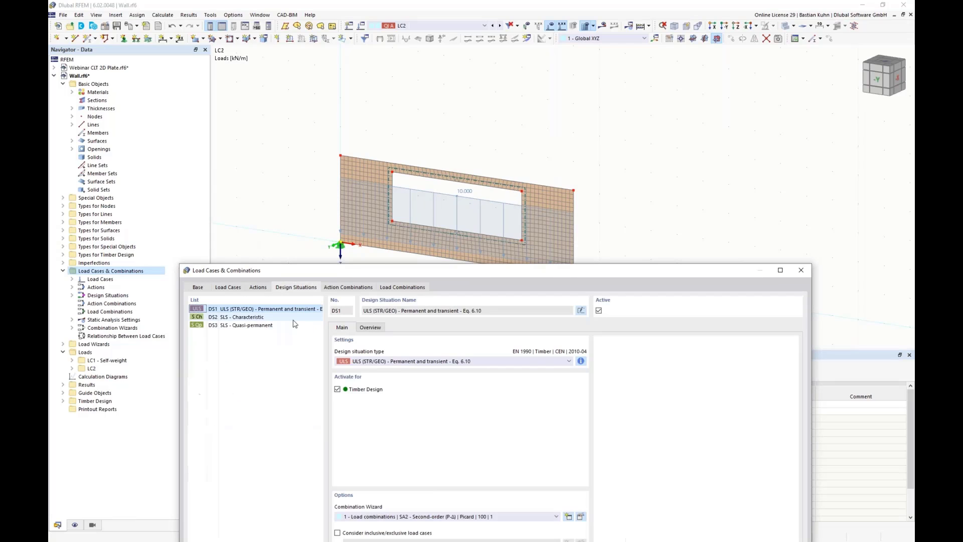
pyautogui.click(268, 317)
pyautogui.moveTo(313, 273); pyautogui.dragTo(311, 123)
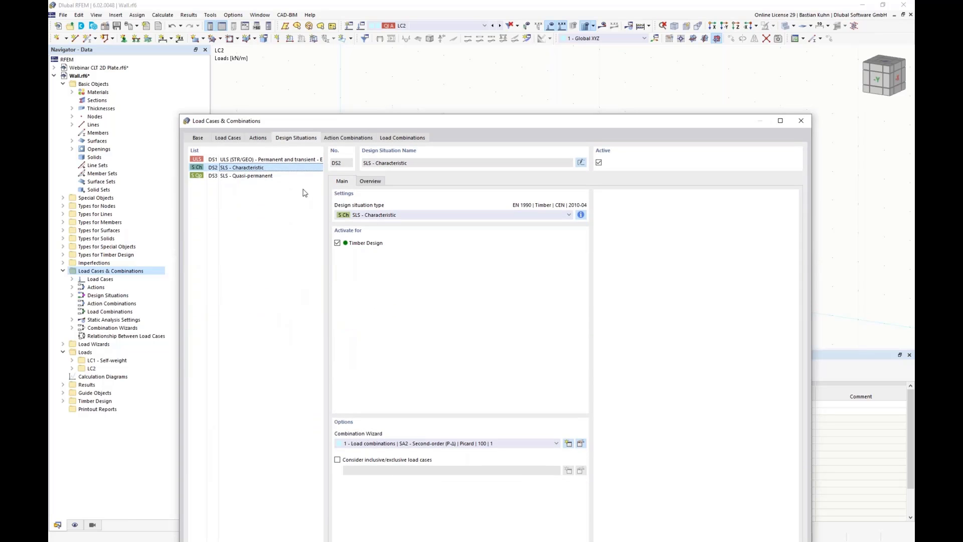
pyautogui.moveTo(376, 127); pyautogui.dragTo(530, 19)
pyautogui.keyDown('shift'); pyautogui.click(430, 65); pyautogui.keyUp('shift')
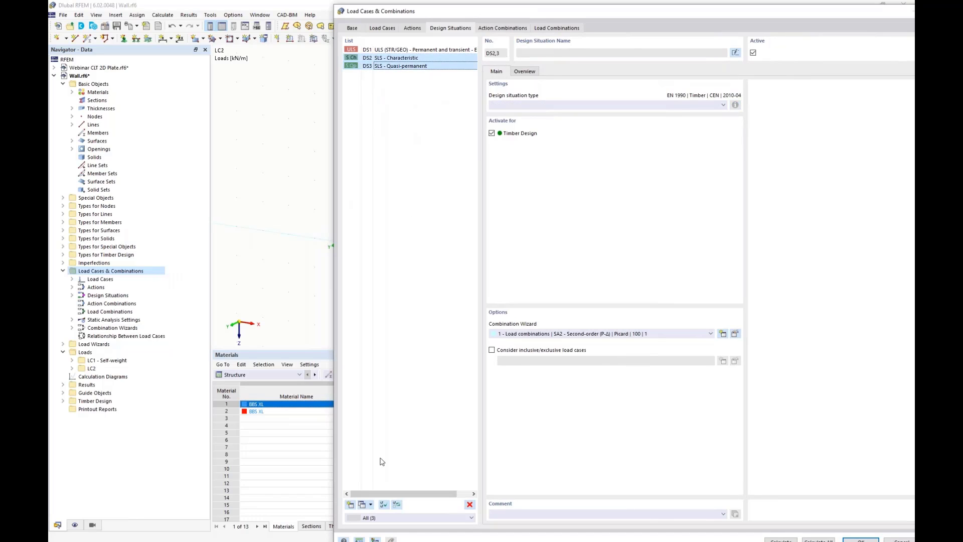
pyautogui.click(469, 505)
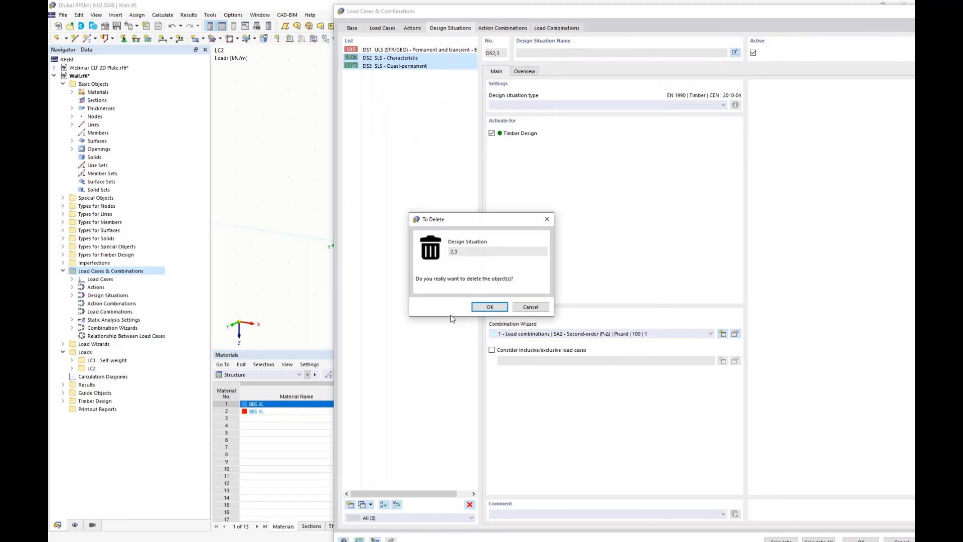
pyautogui.click(490, 307)
# - Assign the geometrically linear SA1 combination wizard to the ULS design situation and generate its load combinations
pyautogui.click(515, 335)
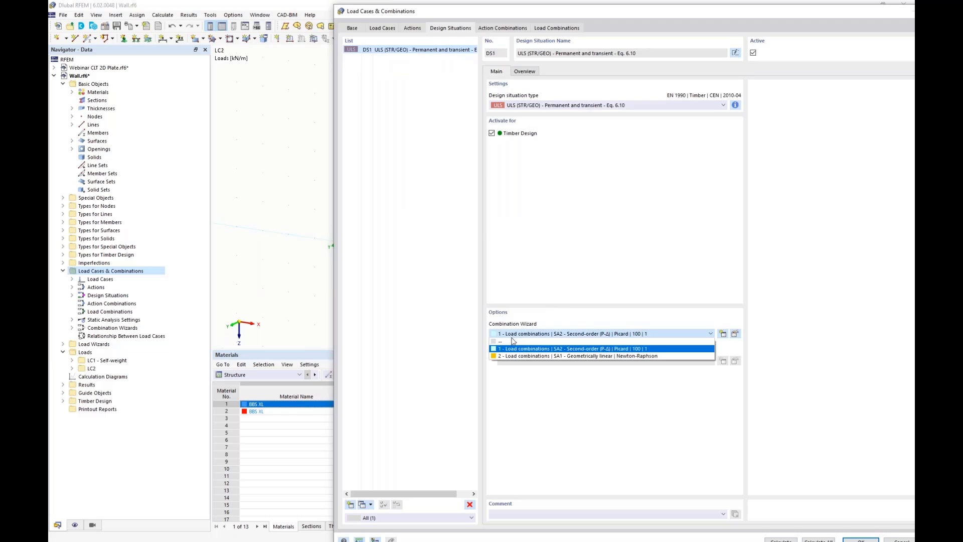
pyautogui.click(516, 355)
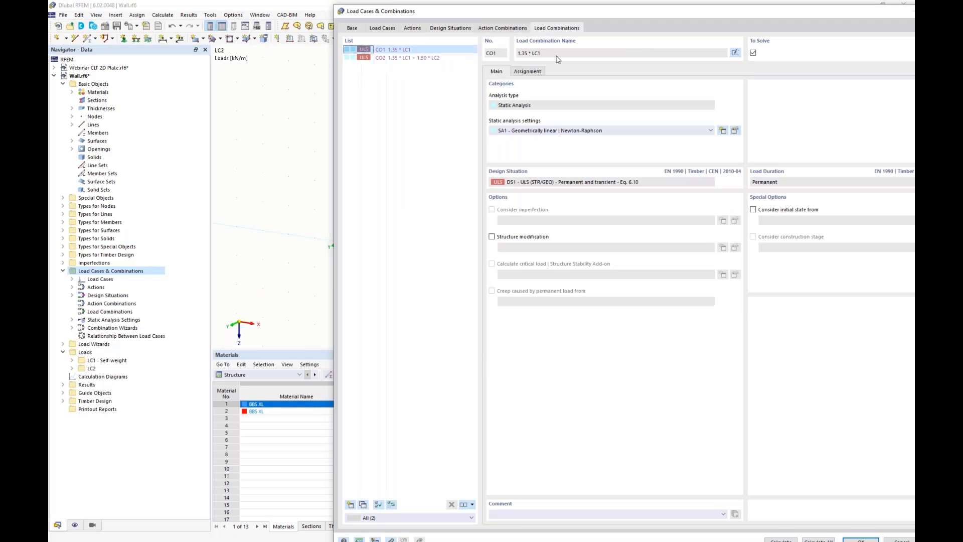
pyautogui.moveTo(740, 14); pyautogui.dragTo(601, 10)
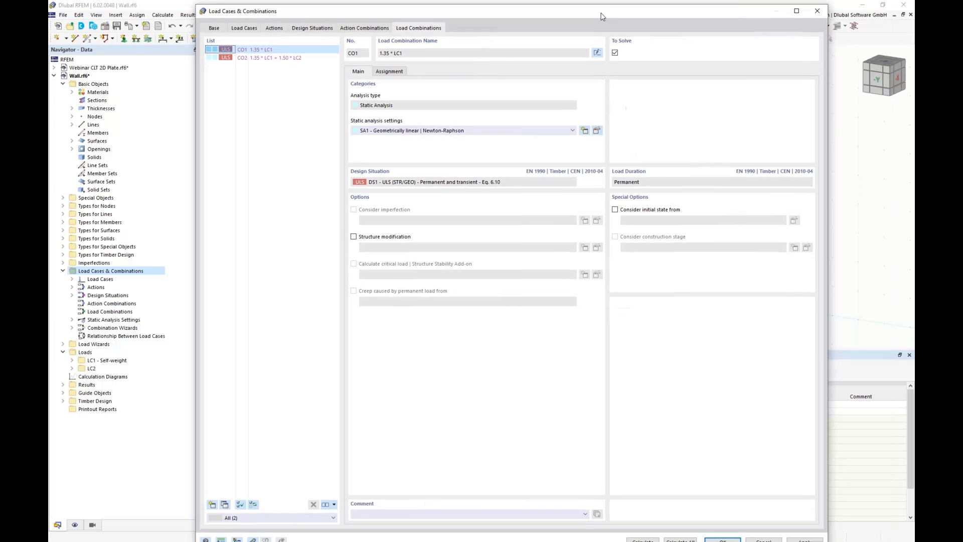
pyautogui.click(722, 537)
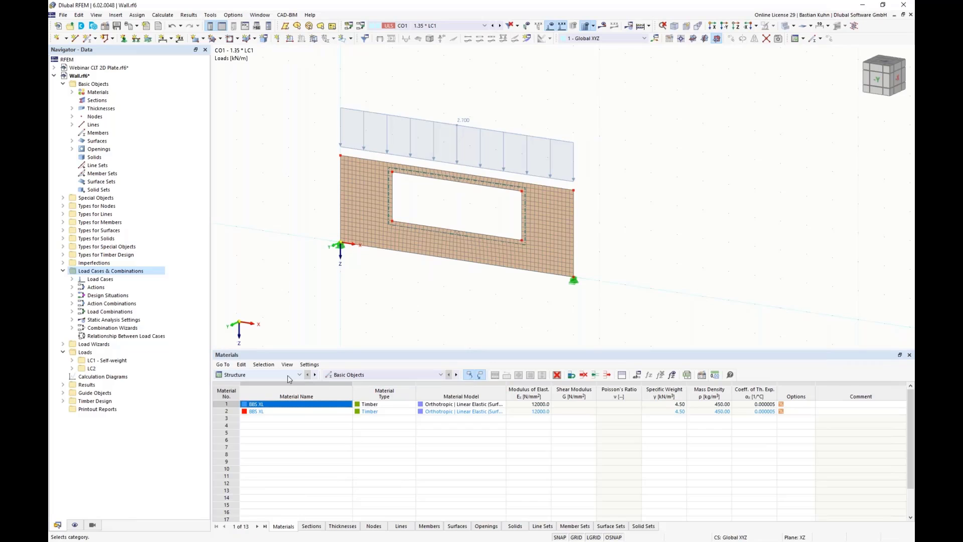
# - Check the wall surface's timber design configurations and run the Timber Design calculation
pyautogui.click(299, 375)
pyautogui.click(284, 419)
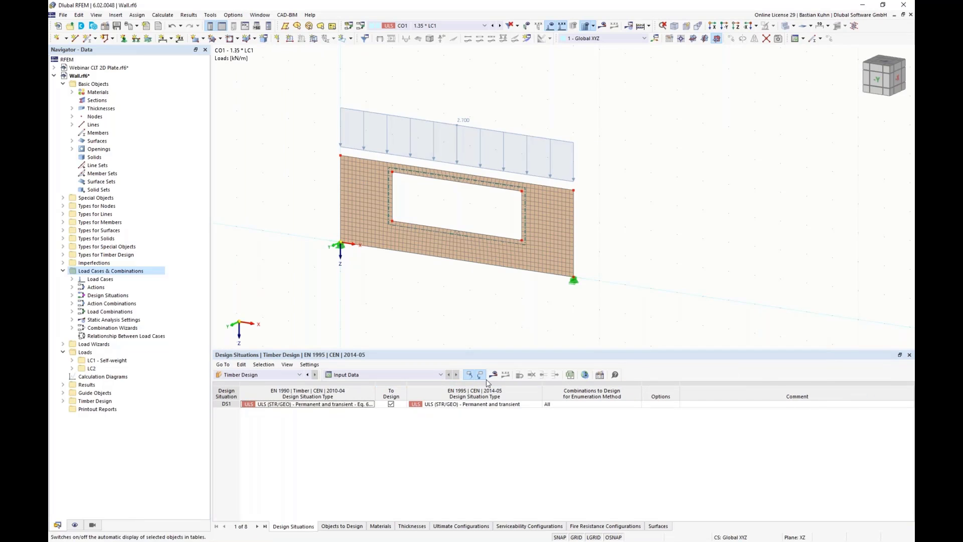
pyautogui.doubleClick(495, 257)
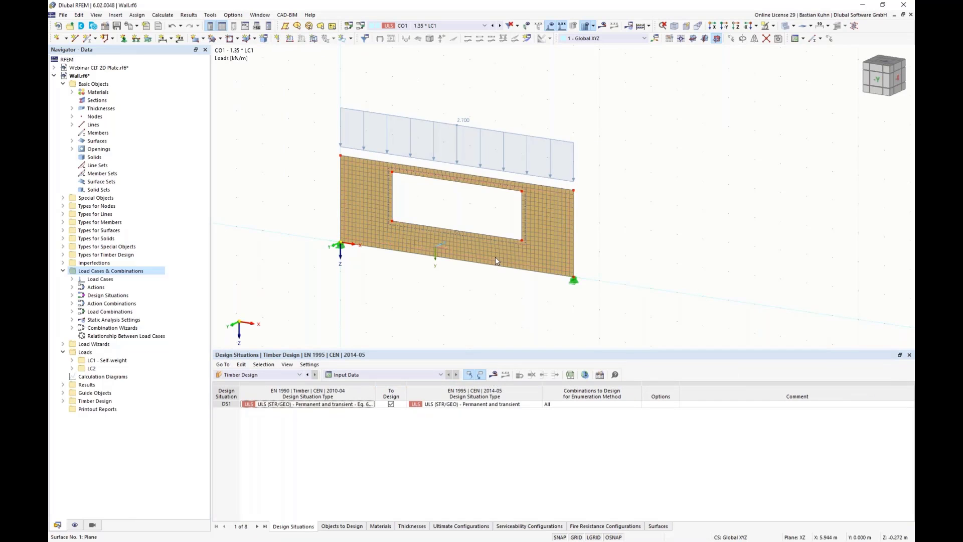
pyautogui.click(540, 95)
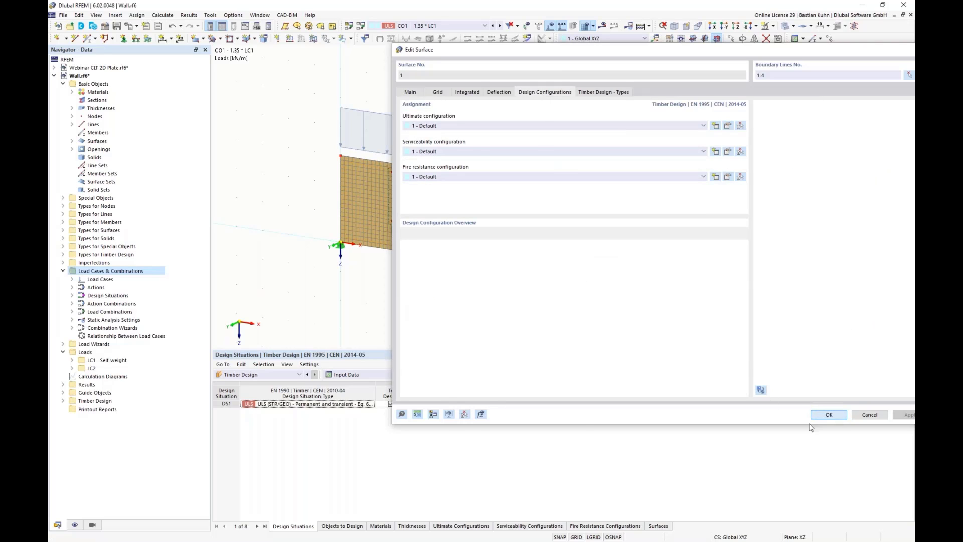
pyautogui.click(829, 414)
pyautogui.click(494, 376)
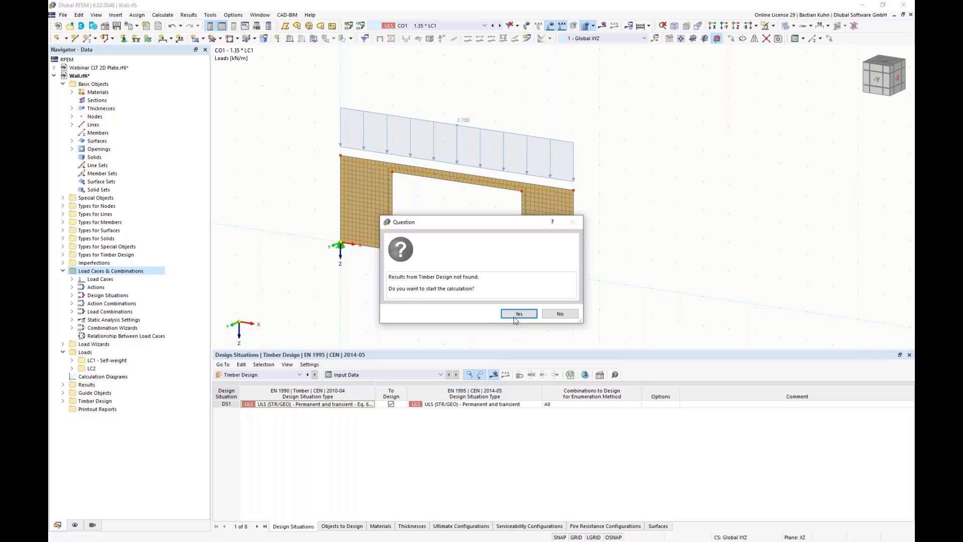
pyautogui.click(516, 315)
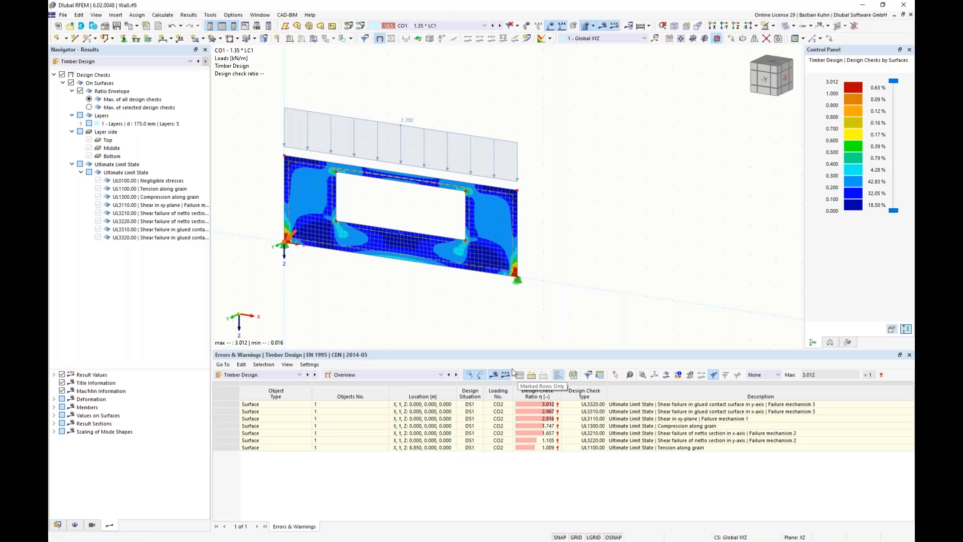
# - Create a rectangular surface results adjustment measuring 1 m by 1 m and assign it to the CLT wall surface
pyautogui.scroll(3, 515, 276)
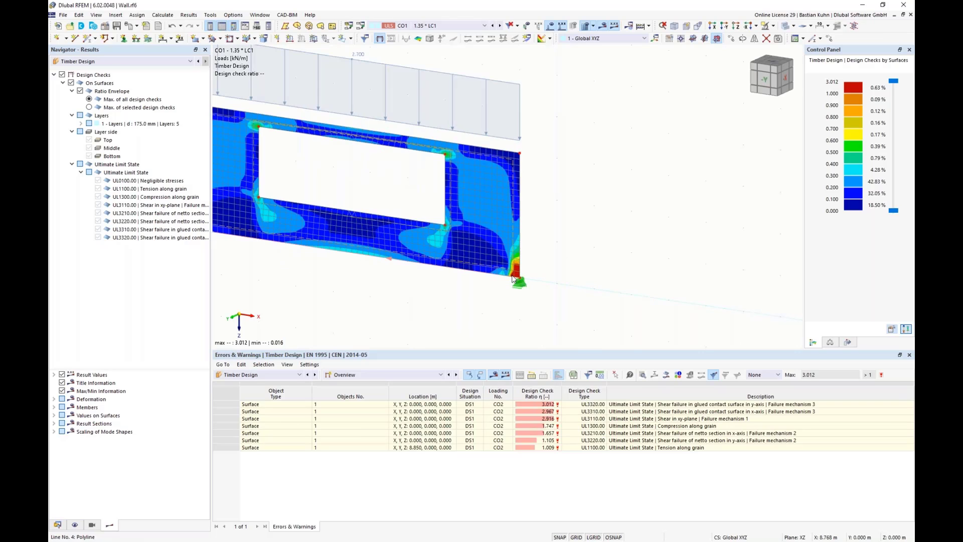
pyautogui.scroll(-4, 301, 196)
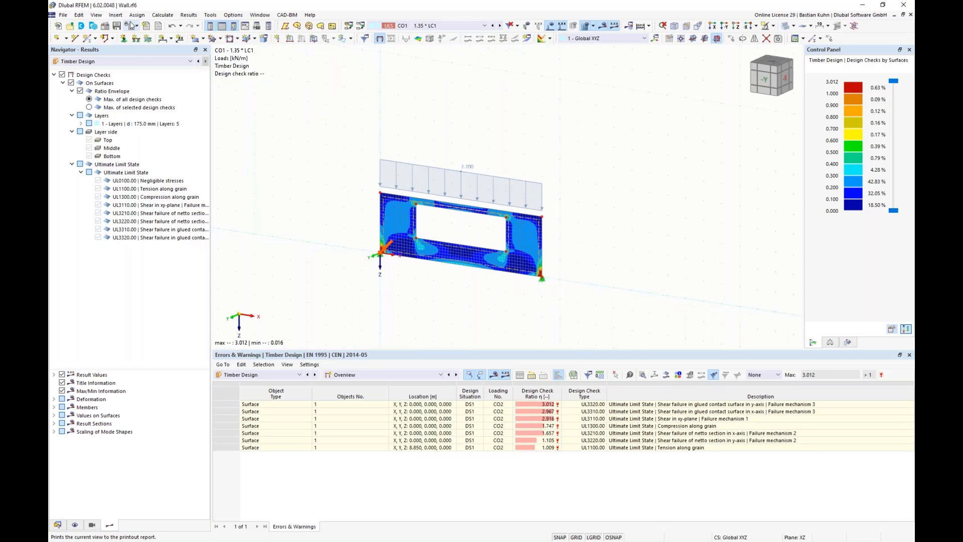
pyautogui.click(116, 15)
pyautogui.moveTo(123, 33)
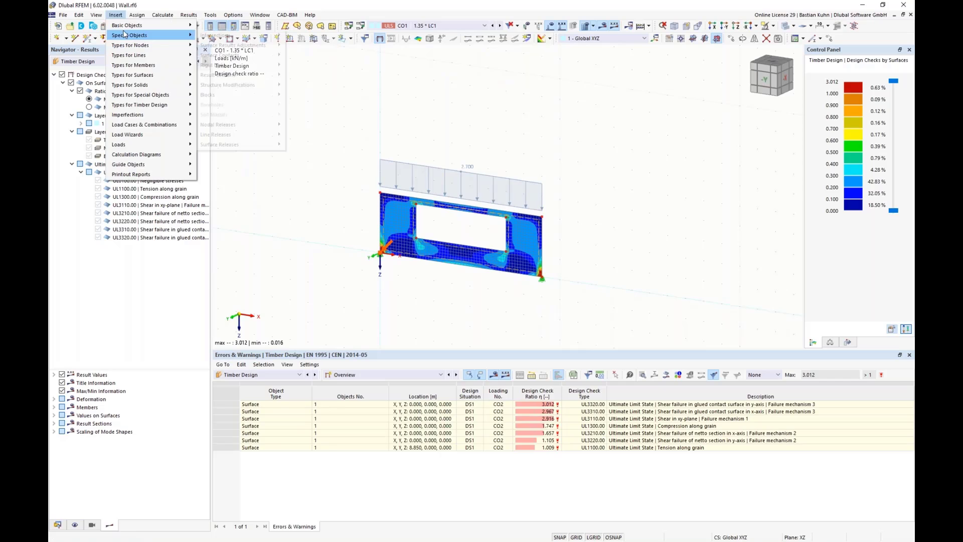
pyautogui.moveTo(251, 45)
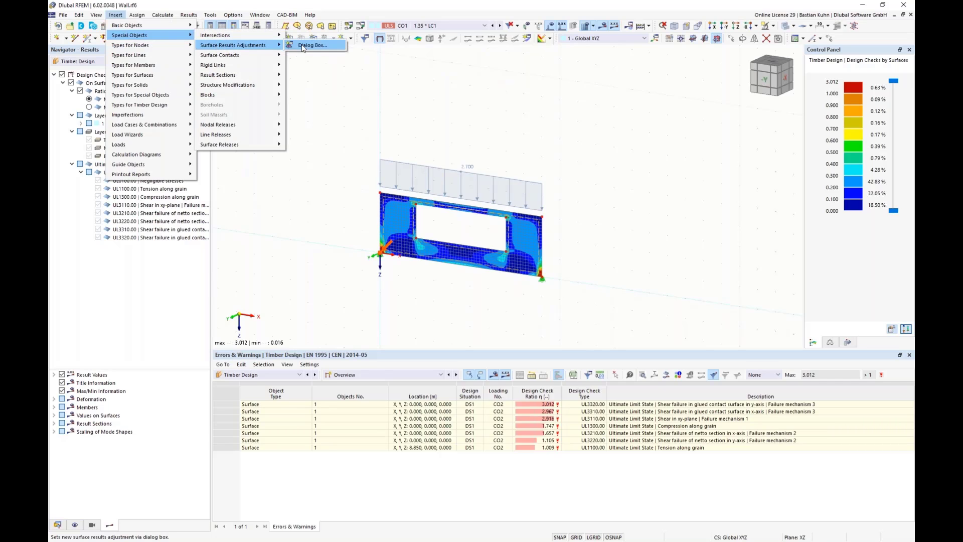
pyautogui.click(307, 46)
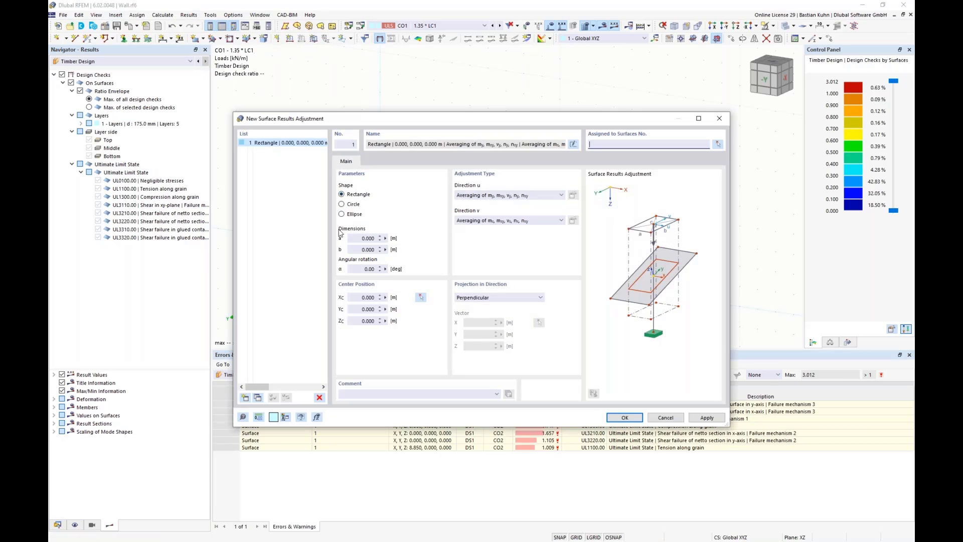
pyautogui.doubleClick(363, 238)
pyautogui.write('1')
pyautogui.doubleClick(352, 250)
pyautogui.write('1')
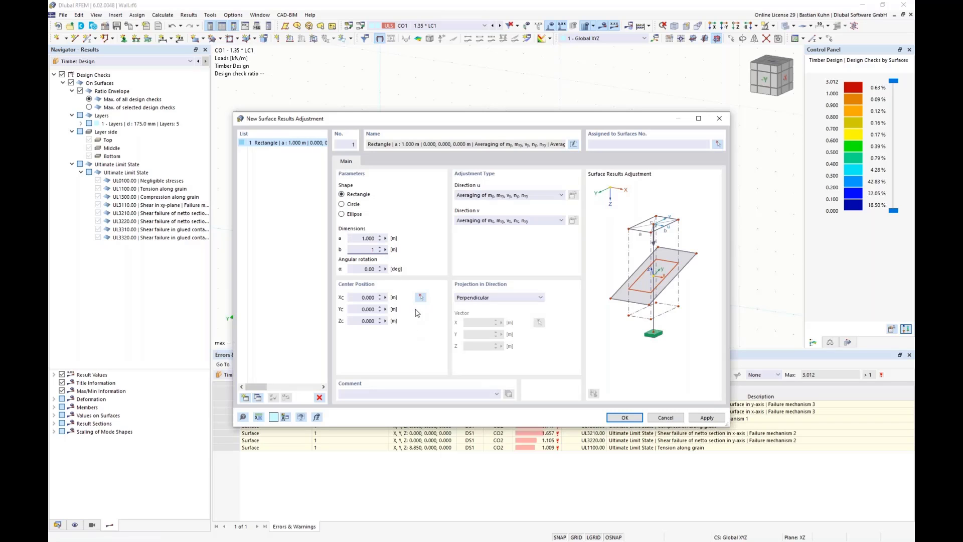
pyautogui.click(718, 144)
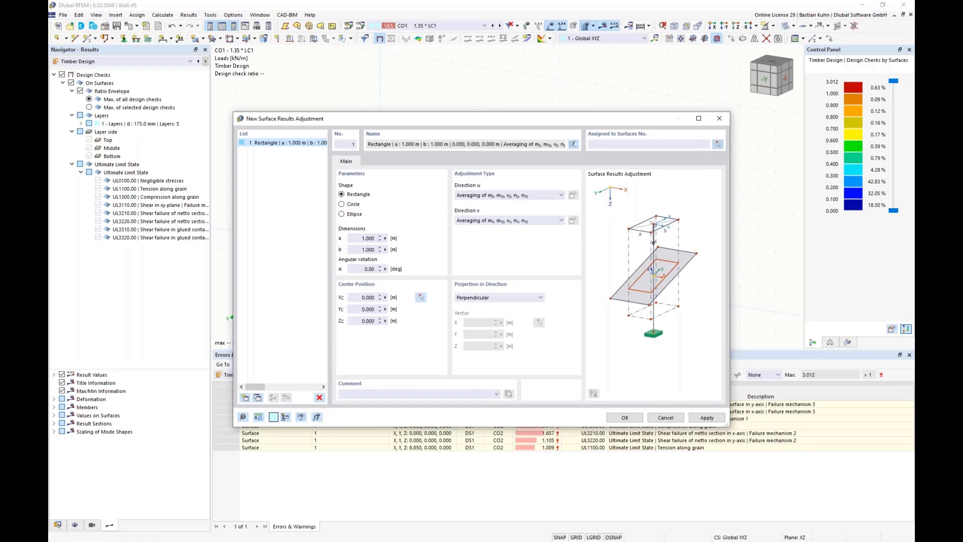
pyautogui.click(508, 250)
pyautogui.click(183, 143)
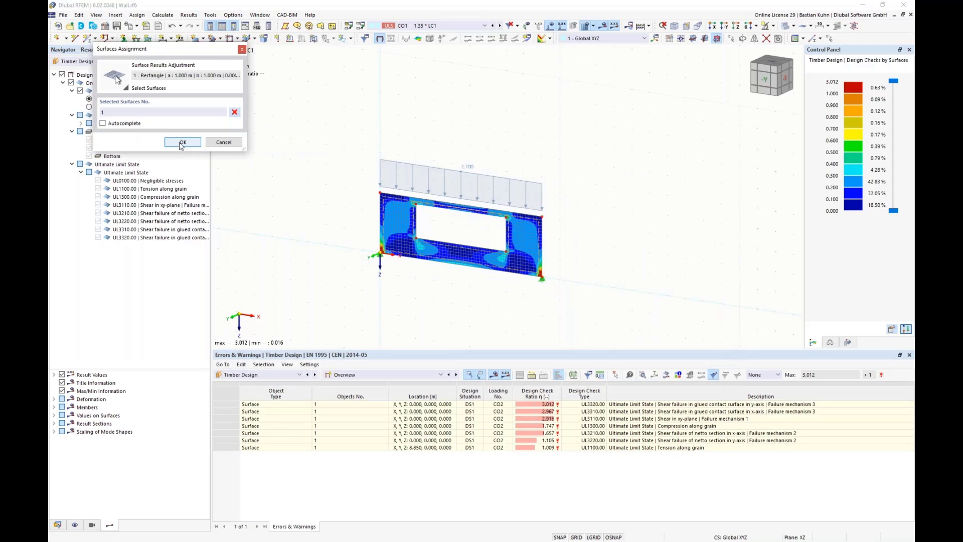
# - Centre the results adjustment on the wall's bottom corner node at the origin, accept deleting the old results, and rerun the Timber Design calculation
pyautogui.click(421, 297)
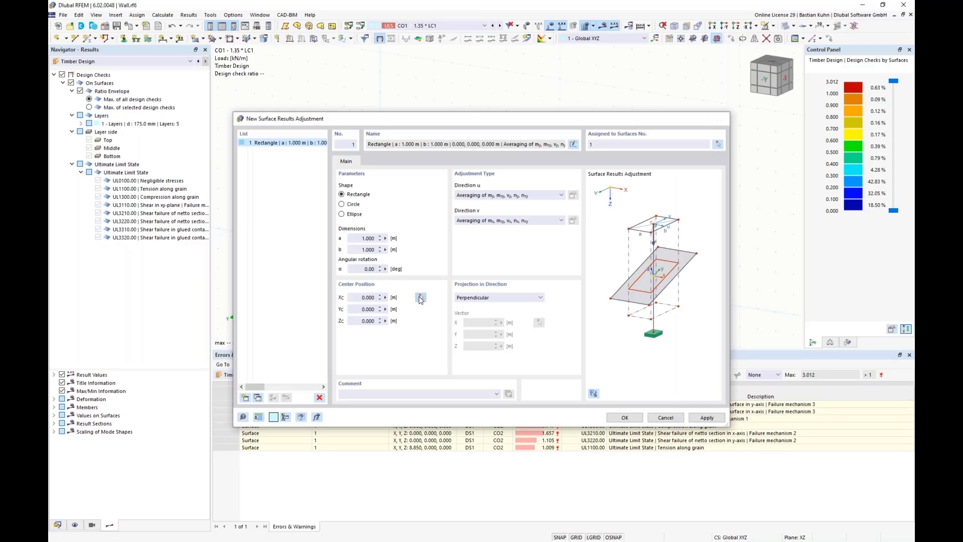
pyautogui.click(379, 253)
pyautogui.click(624, 417)
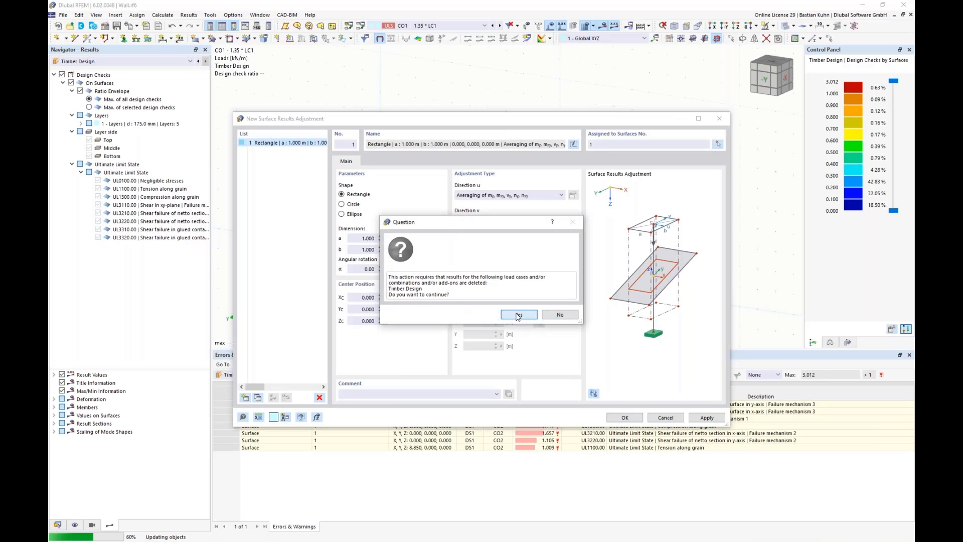
pyautogui.click(518, 317)
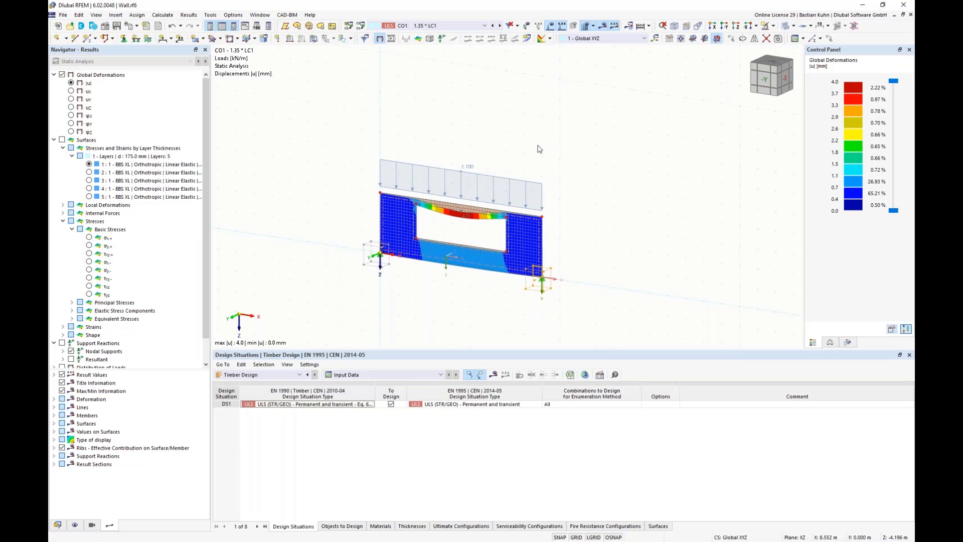
pyautogui.click(493, 375)
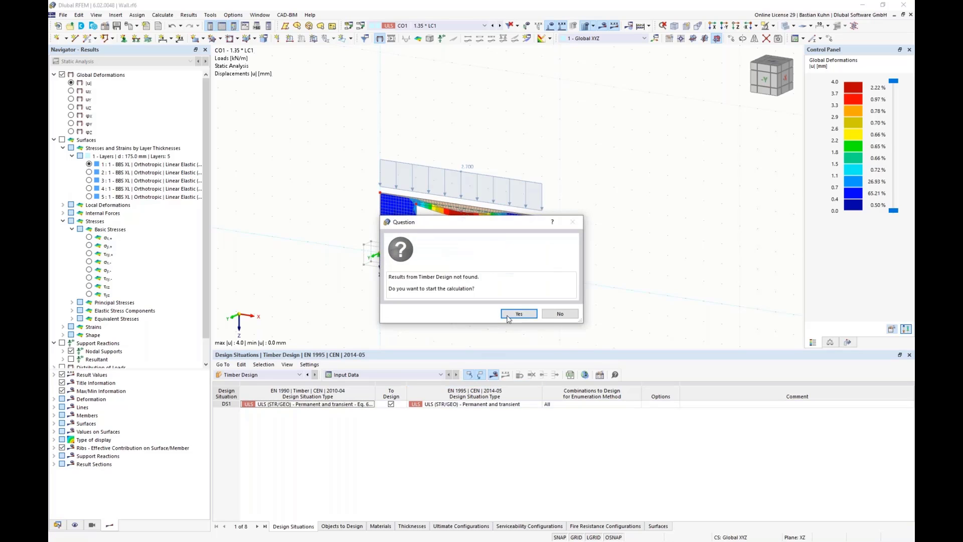
pyautogui.click(519, 313)
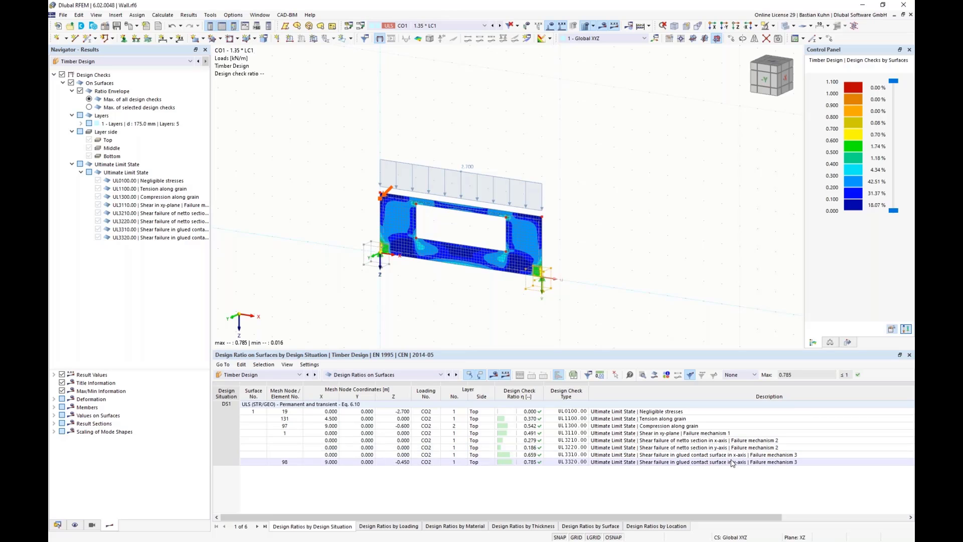
# - Review the wall's shear design ratios for failure mechanisms 1 to 3 and the UL3310 design check details
pyautogui.click(667, 434)
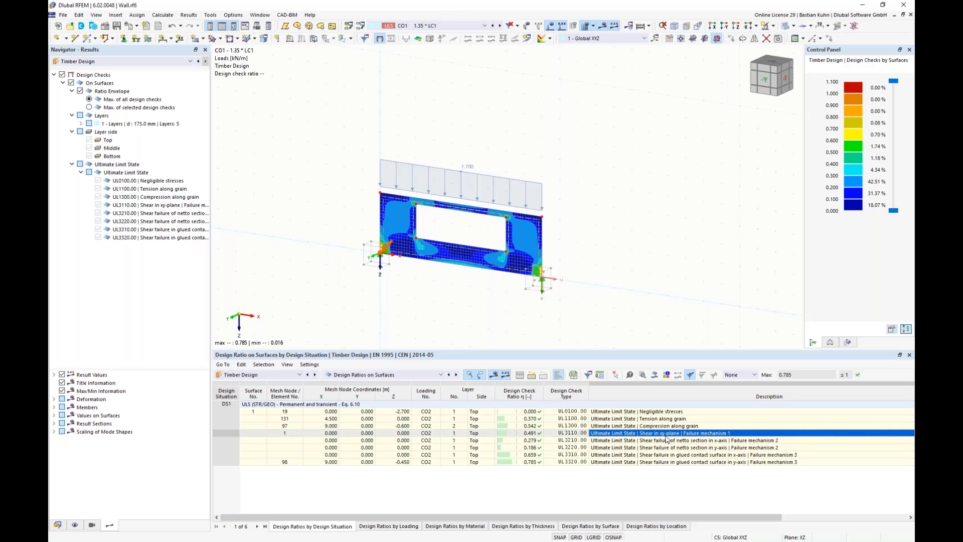
pyautogui.hscroll(2, 668, 439)
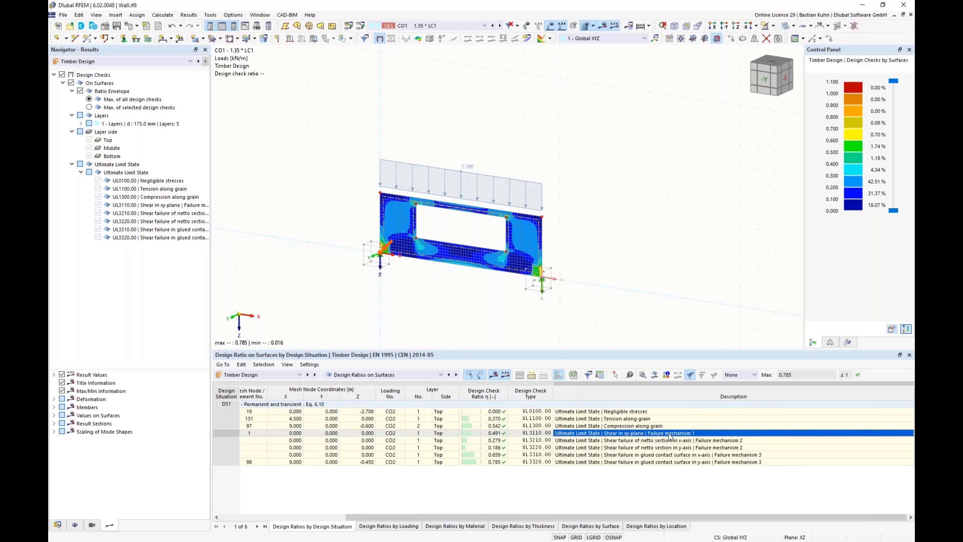
pyautogui.scroll(5, 474, 221)
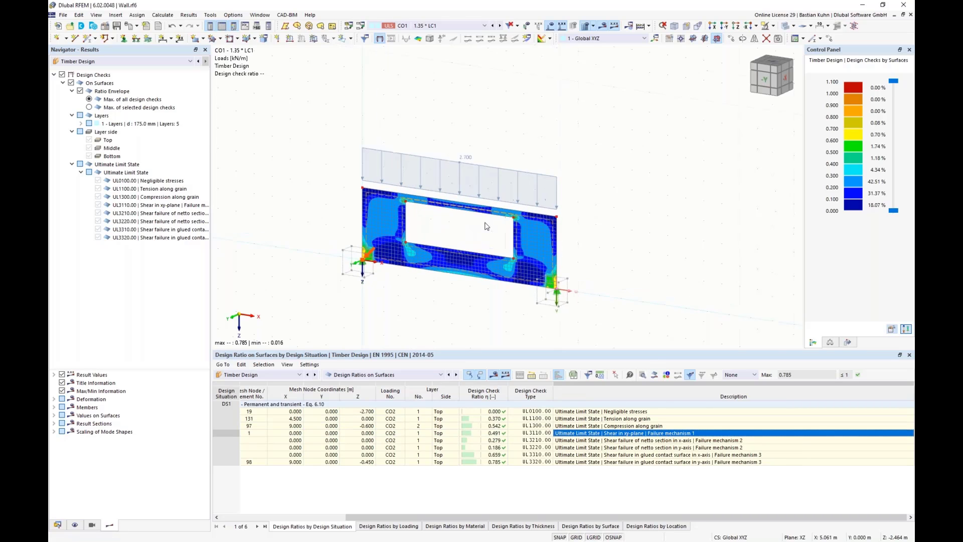
pyautogui.click(726, 441)
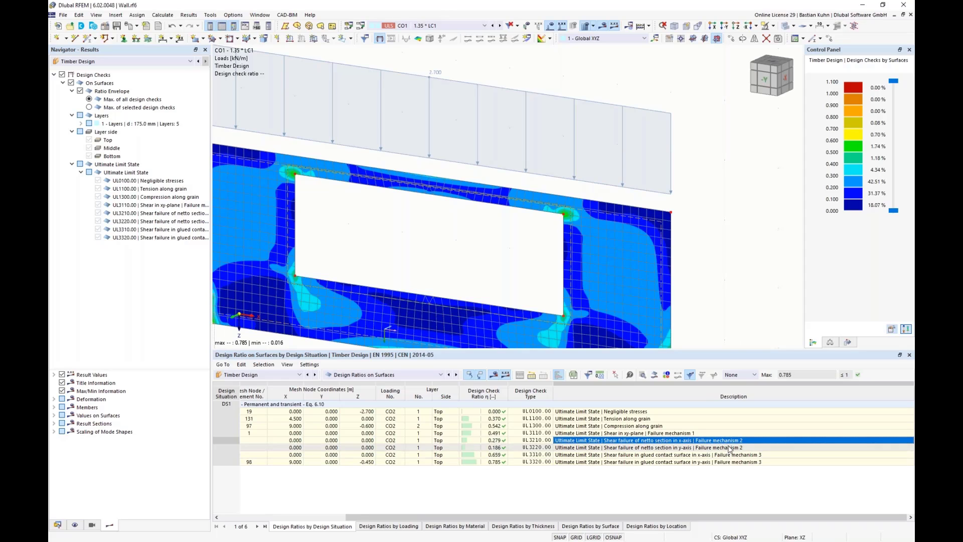
pyautogui.click(731, 455)
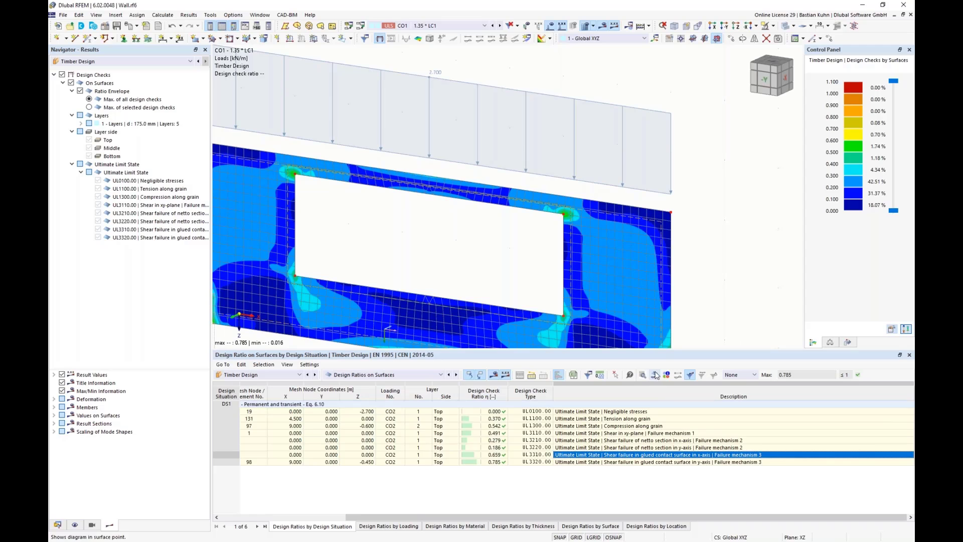
pyautogui.doubleClick(687, 454)
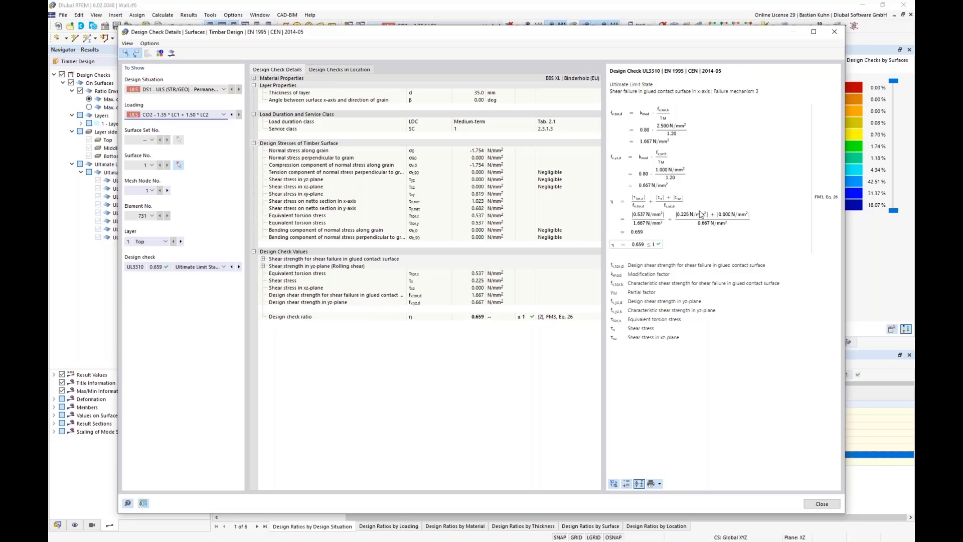
pyautogui.click(818, 504)
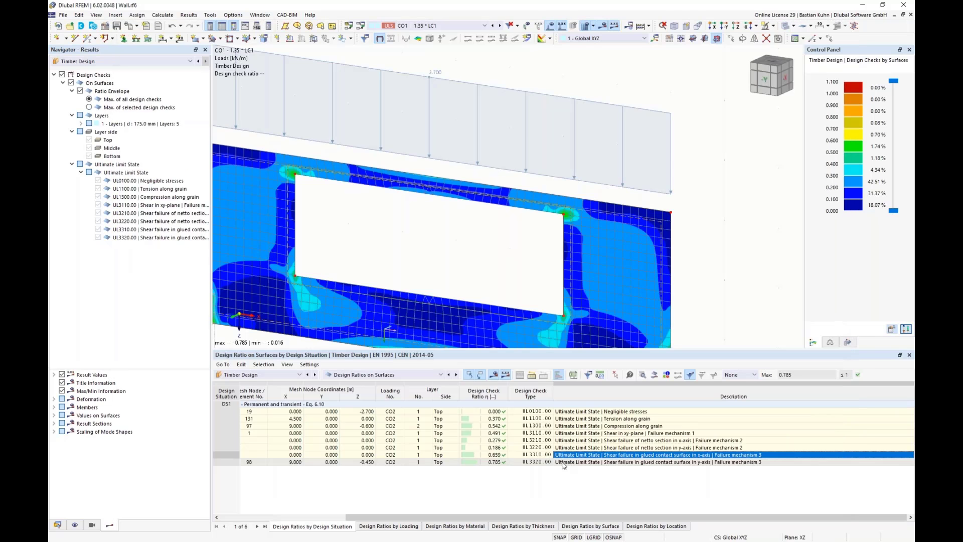
# - Examine the layer result diagrams at the selected surface point for normal stress along grain, equivalent torsion stress and shear stress on netto section
pyautogui.click(644, 376)
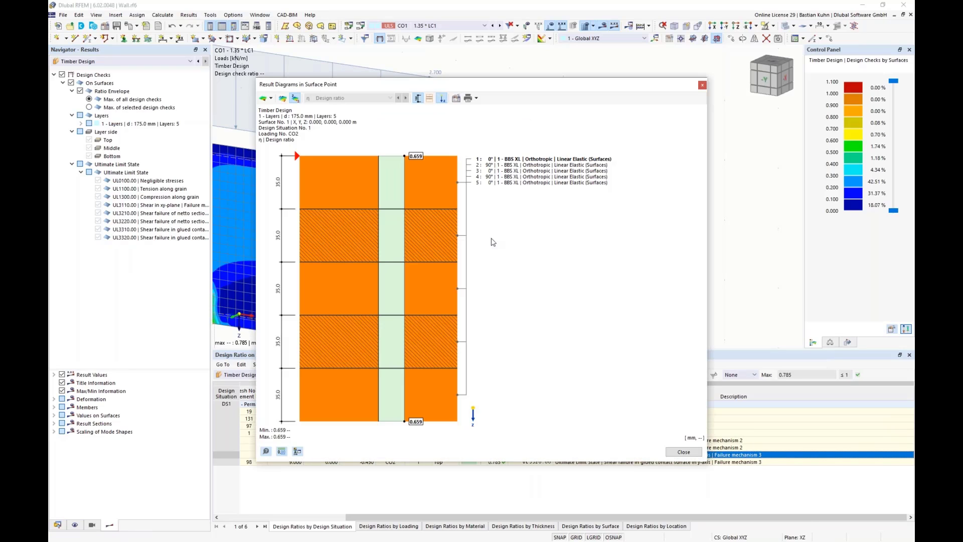
pyautogui.click(271, 98)
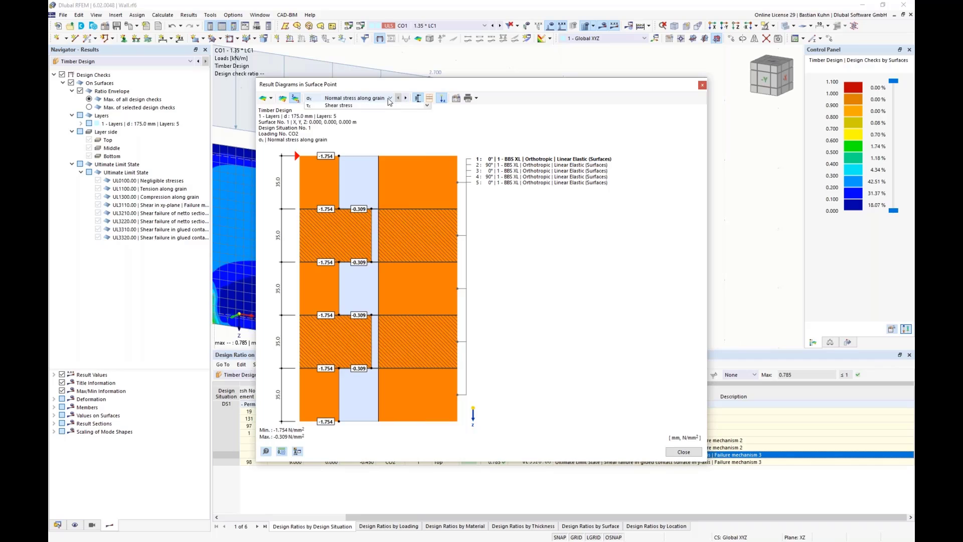
pyautogui.click(390, 98)
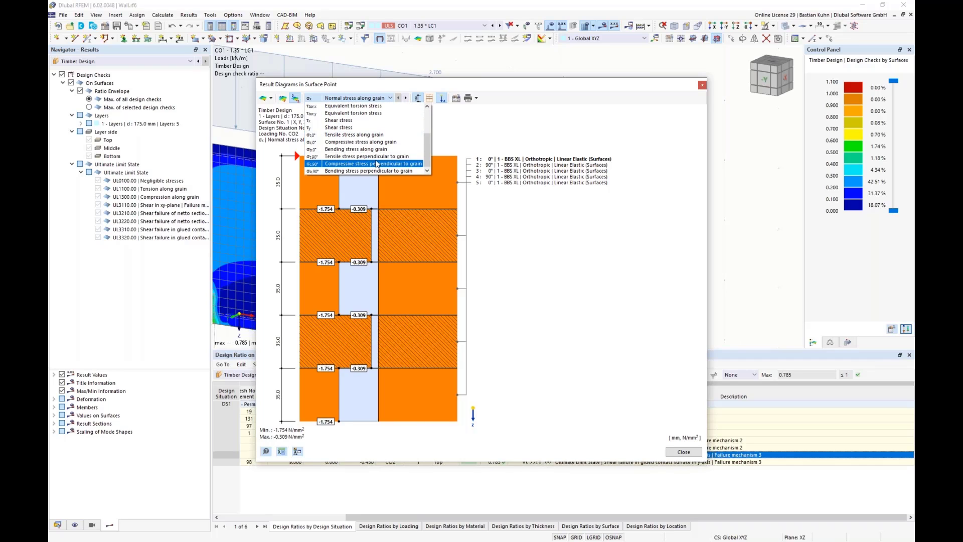
pyautogui.scroll(1, 376, 161)
pyautogui.click(362, 120)
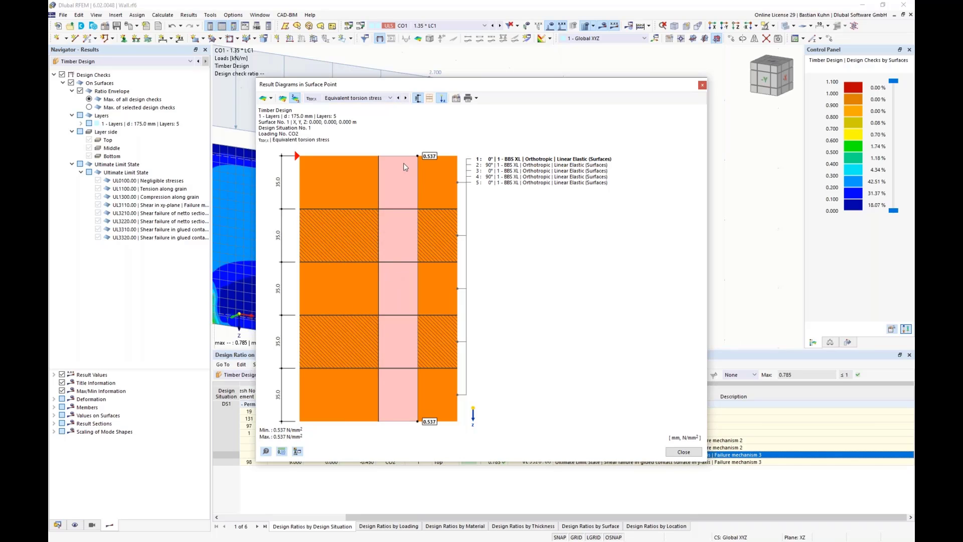
pyautogui.click(391, 98)
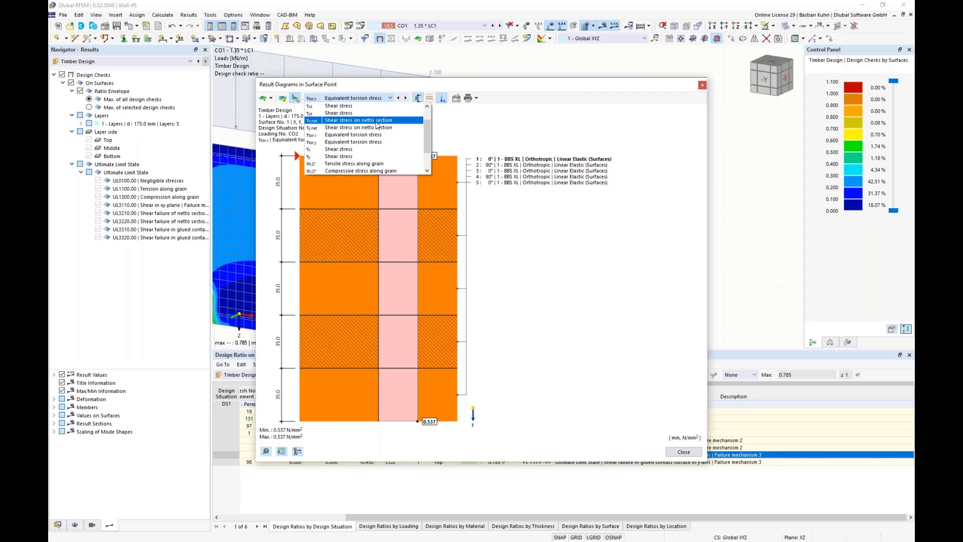
pyautogui.click(376, 121)
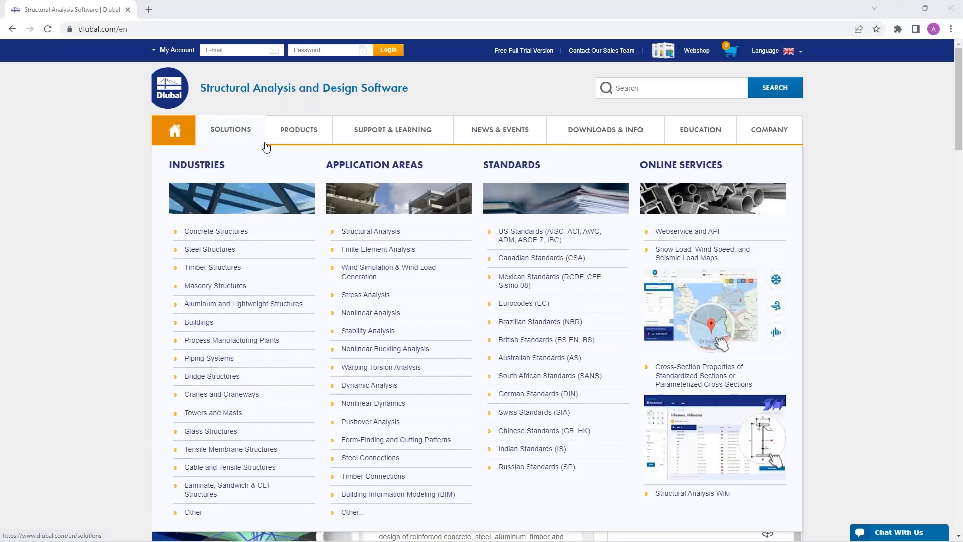
# - On the Dlubal website in the browser, browse the webinars list and open "Modeling and Design of CLT Panels in RFEM 6"
pyautogui.moveTo(266, 170)
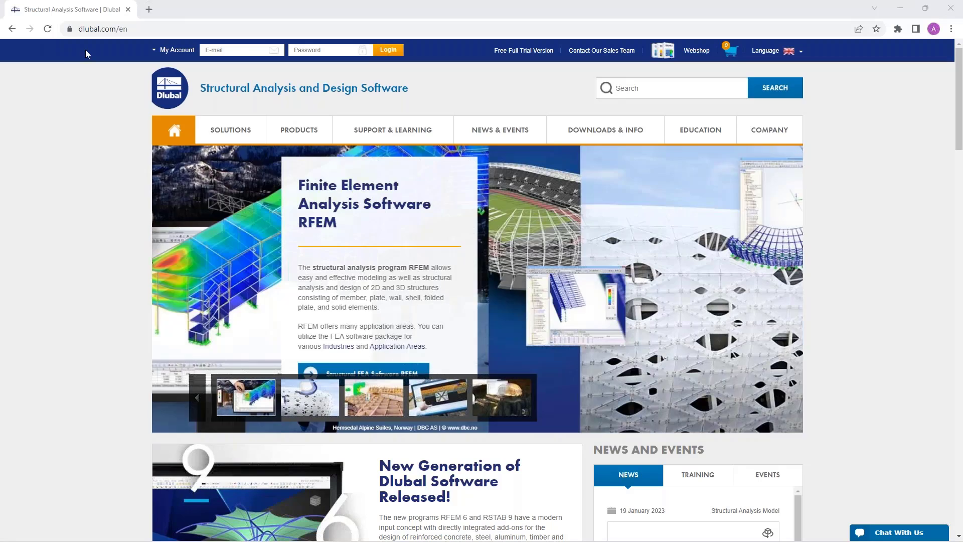
pyautogui.moveTo(494, 137)
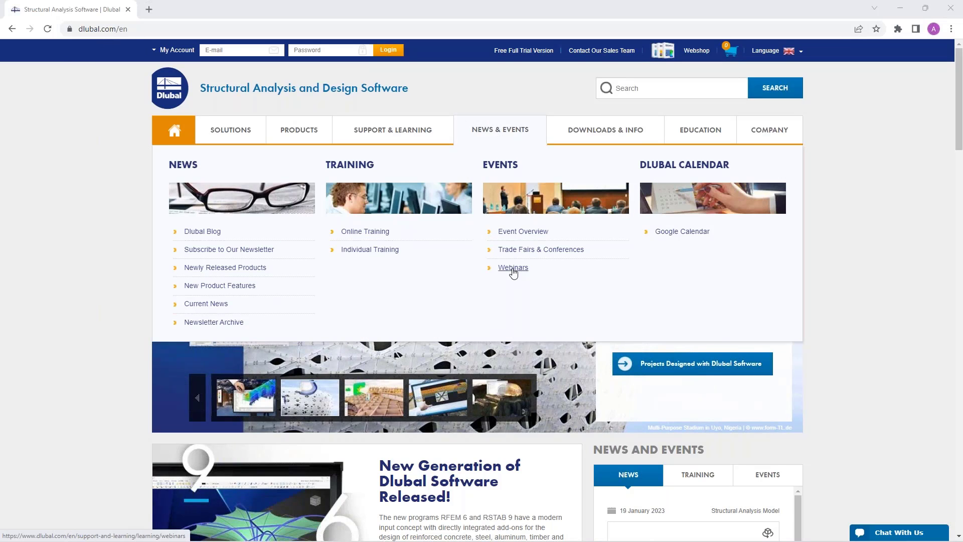
pyautogui.click(512, 267)
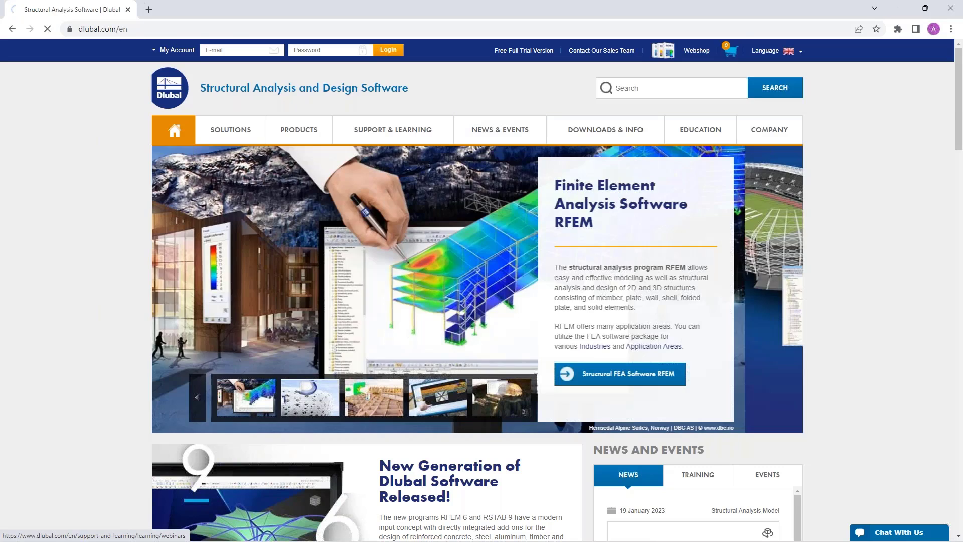
pyautogui.scroll(-6, 482, 291)
pyautogui.scroll(-1, 511, 217)
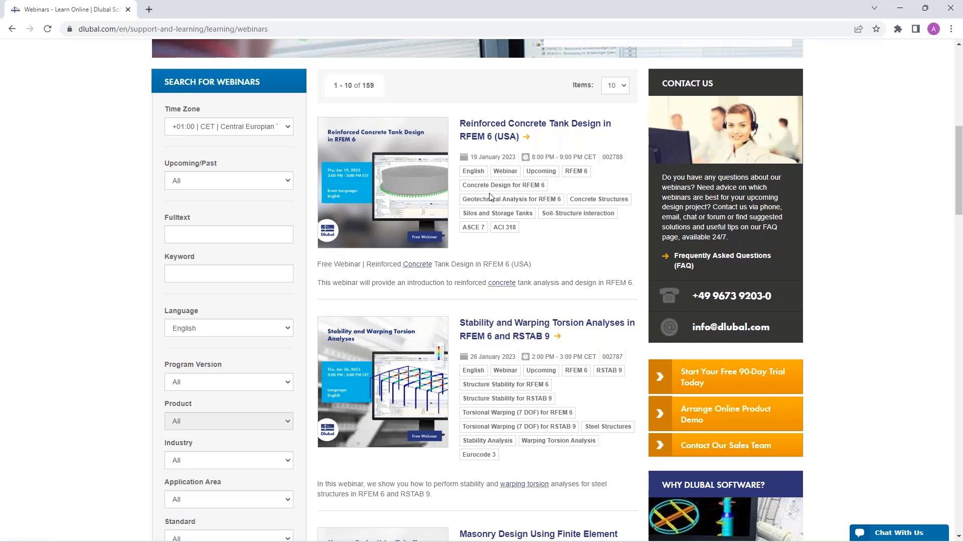
pyautogui.scroll(-3, 502, 352)
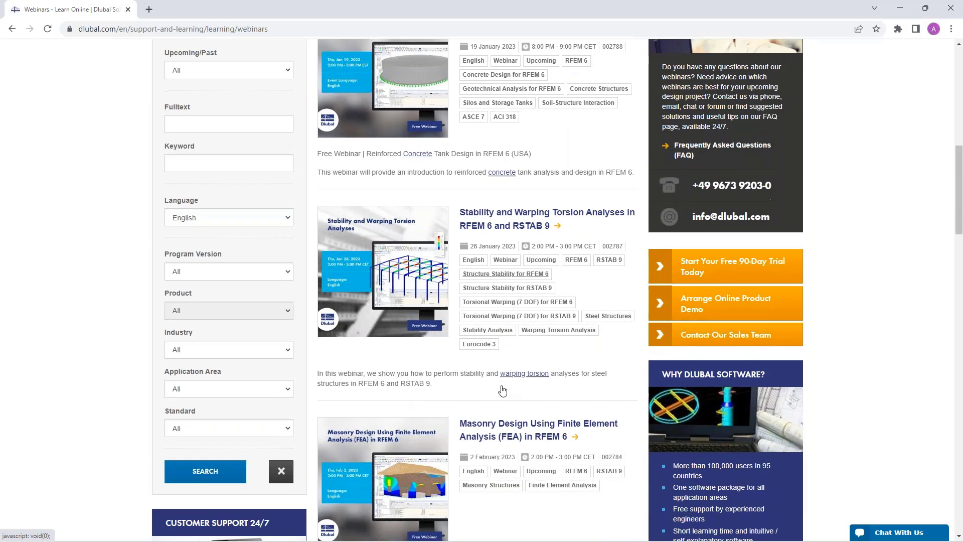
pyautogui.scroll(-3, 495, 318)
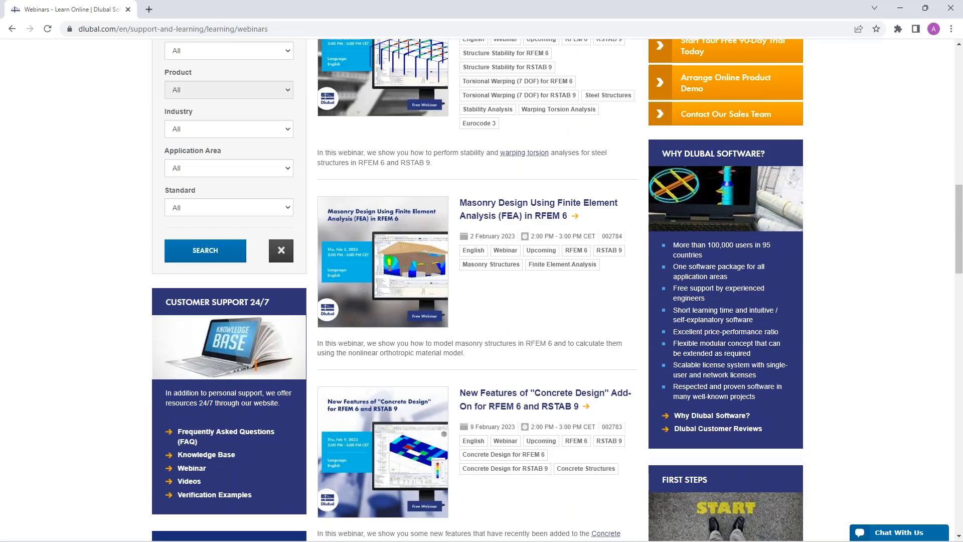
pyautogui.scroll(-7, 494, 311)
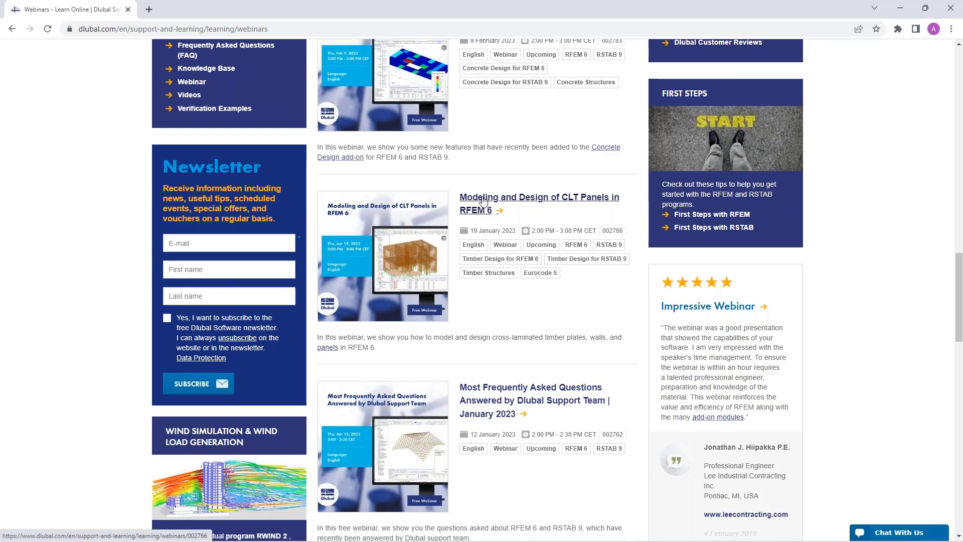
pyautogui.click(483, 200)
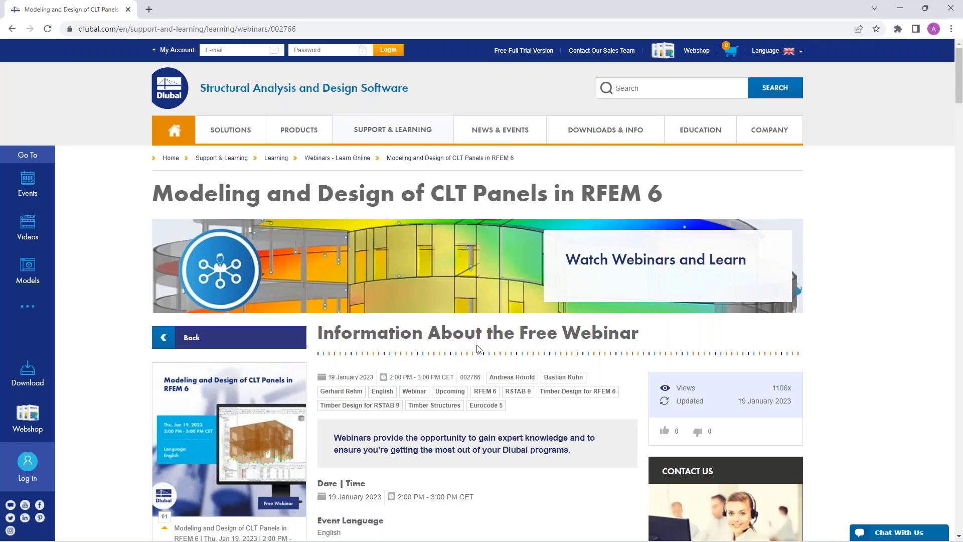
# - Look through the webinar page including its models to download, and open the Free Full Trial Version page
pyautogui.scroll(-4, 477, 348)
pyautogui.scroll(-1, 399, 435)
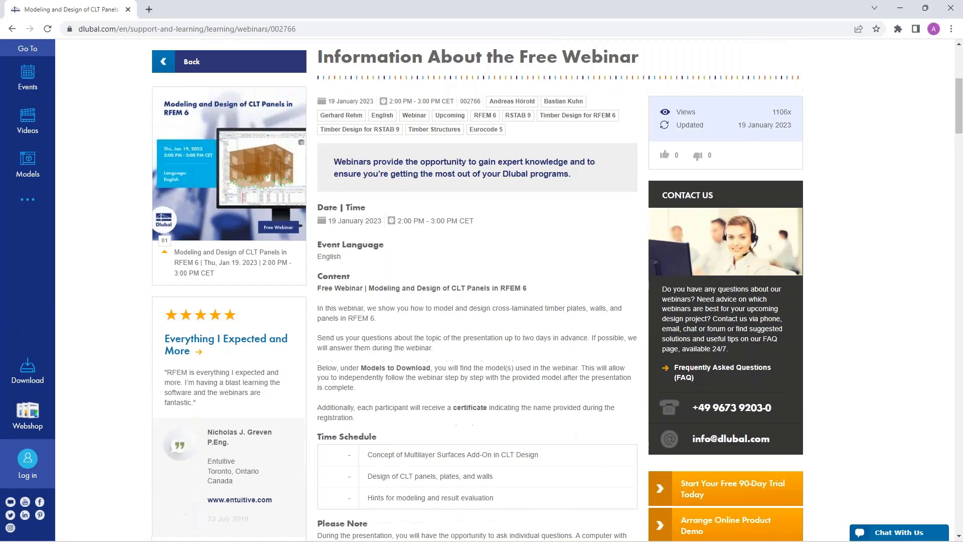
pyautogui.scroll(-15, 468, 311)
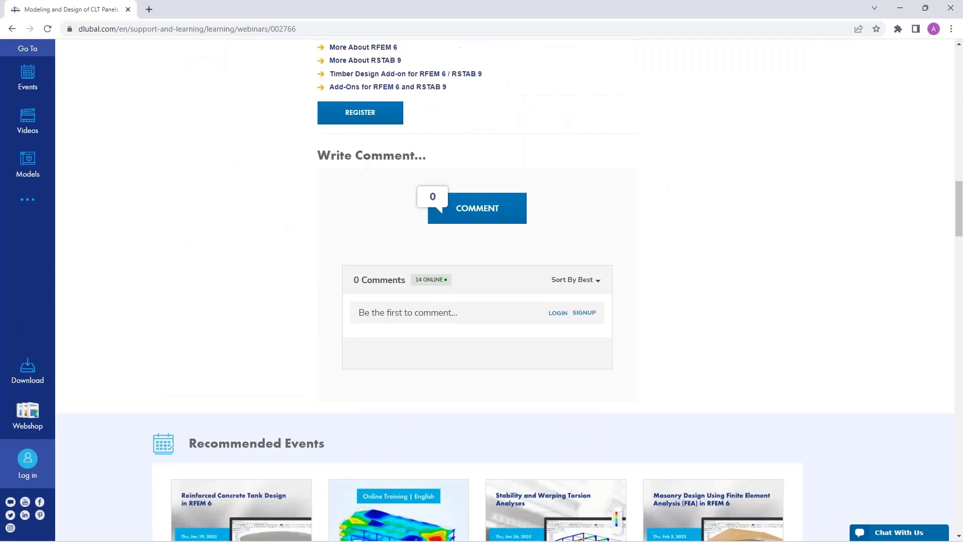
pyautogui.scroll(-16, 272, 385)
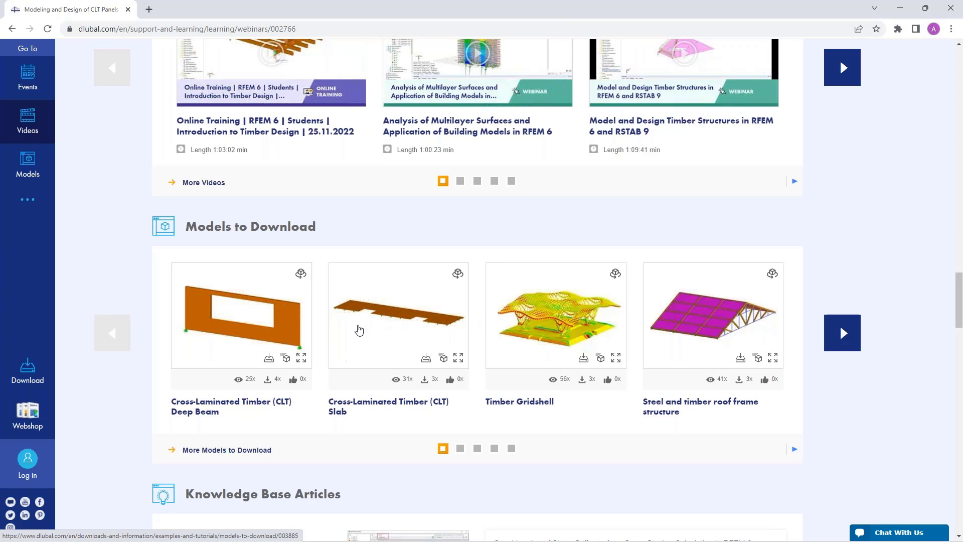
pyautogui.scroll(15, 360, 327)
pyautogui.scroll(15, 358, 320)
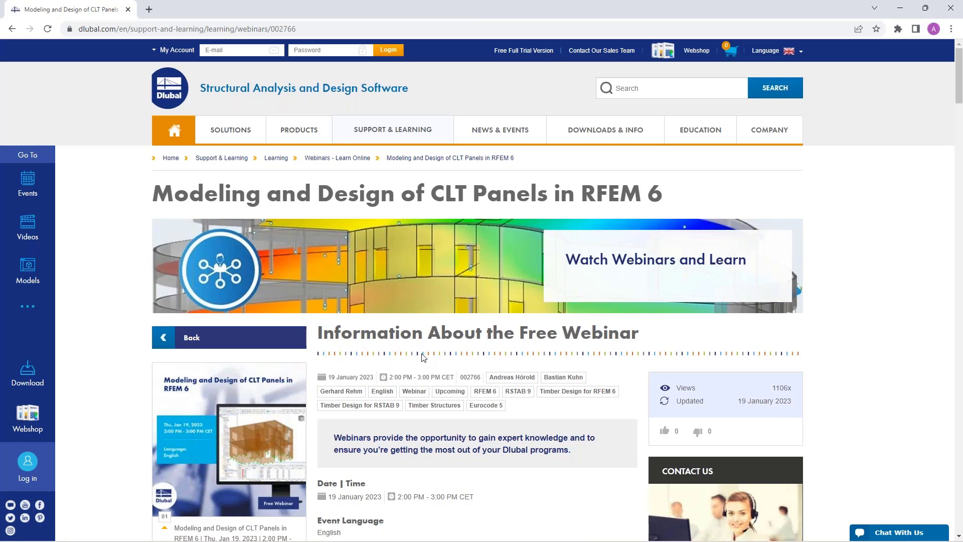
pyautogui.click(518, 52)
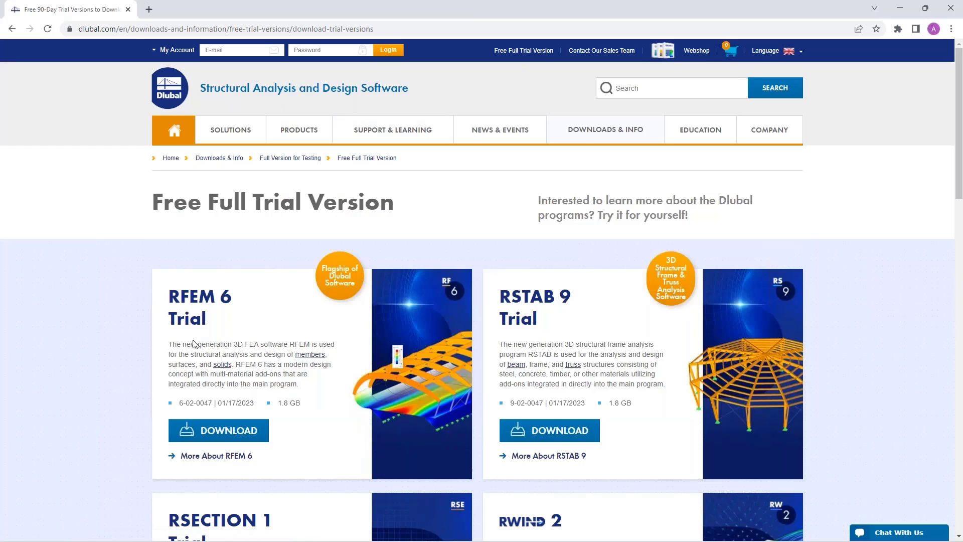